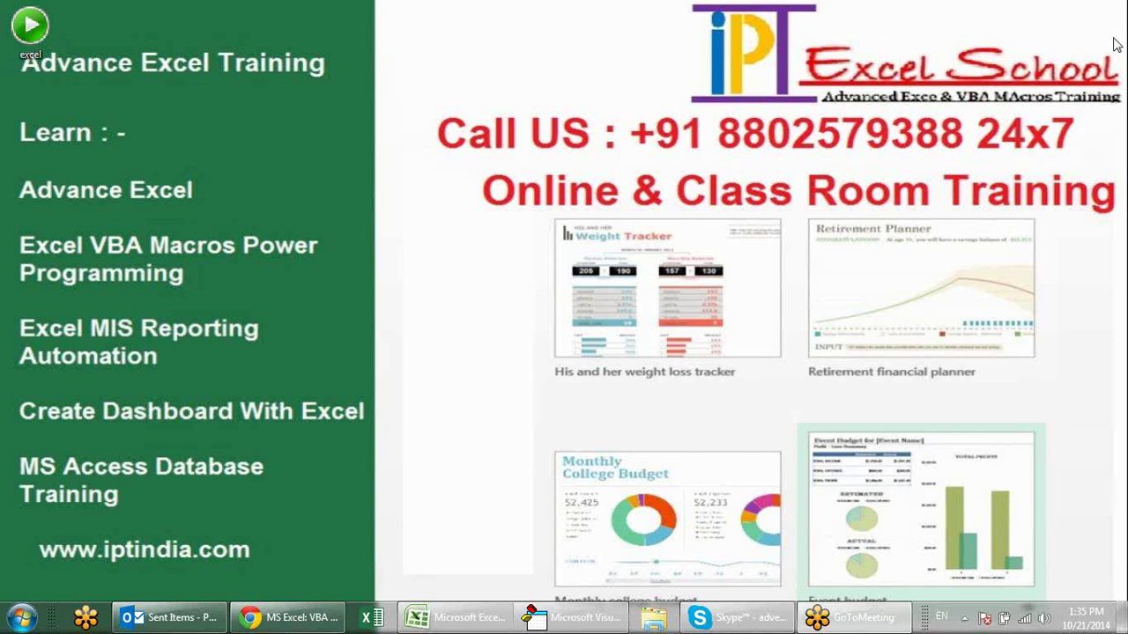
Restore the VBA editor with Book1's empty Module2 code window in front.
mouse_move(588, 626)
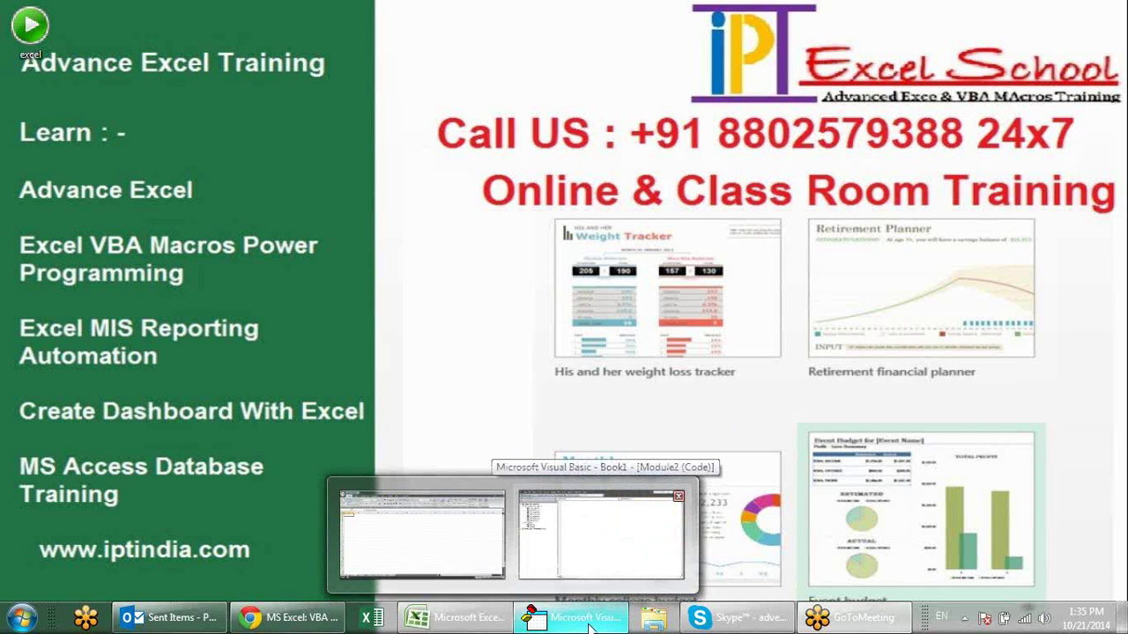
click(589, 627)
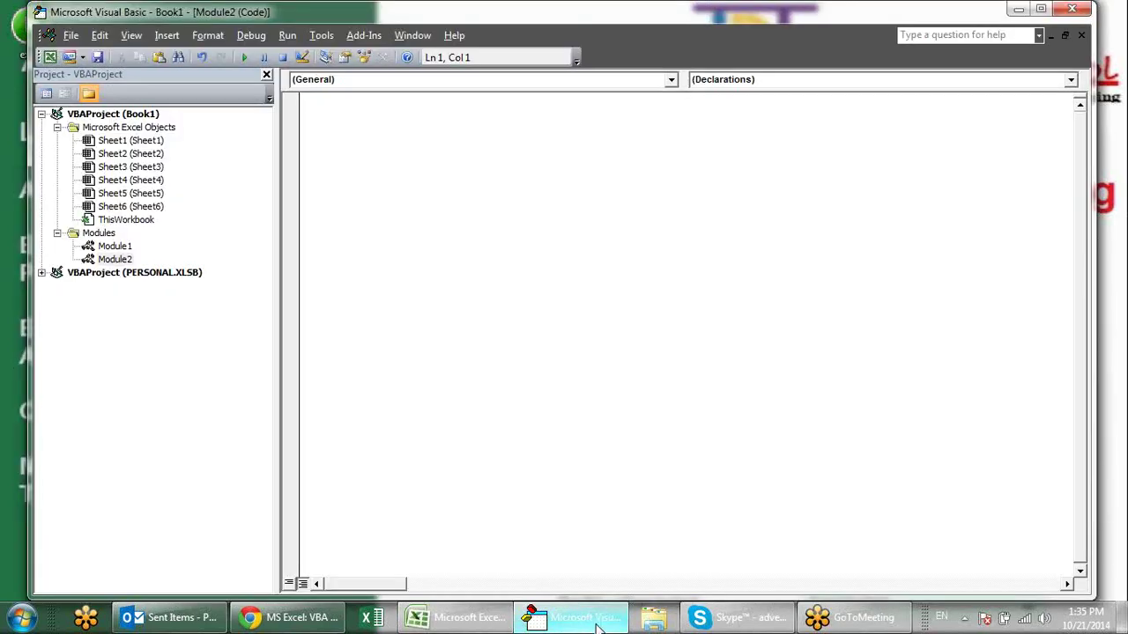
click(597, 626)
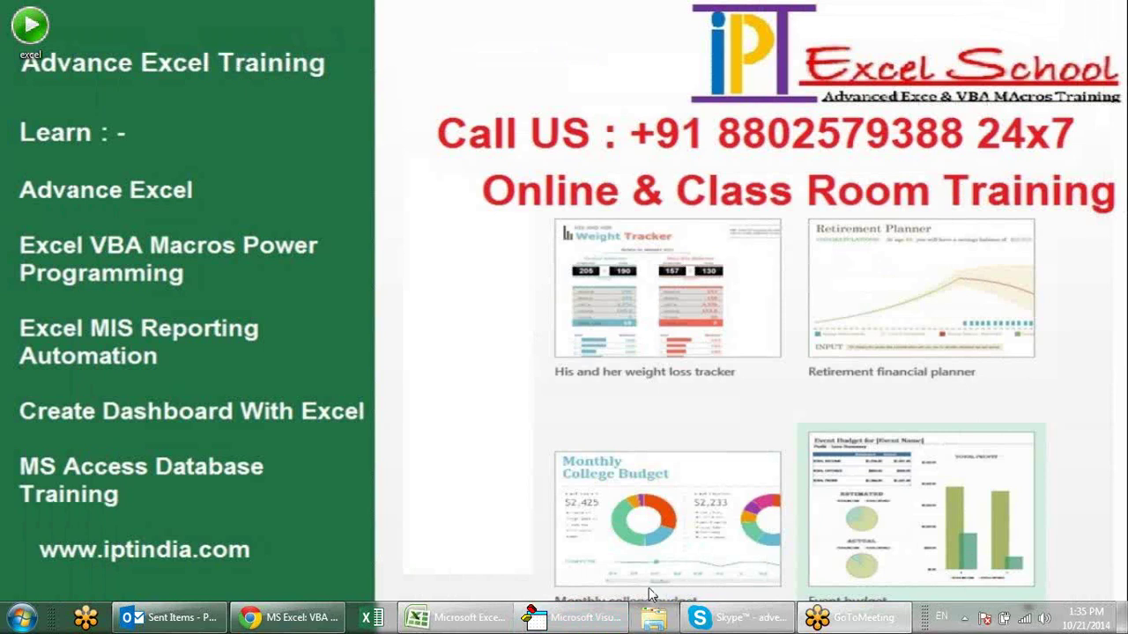
click(569, 616)
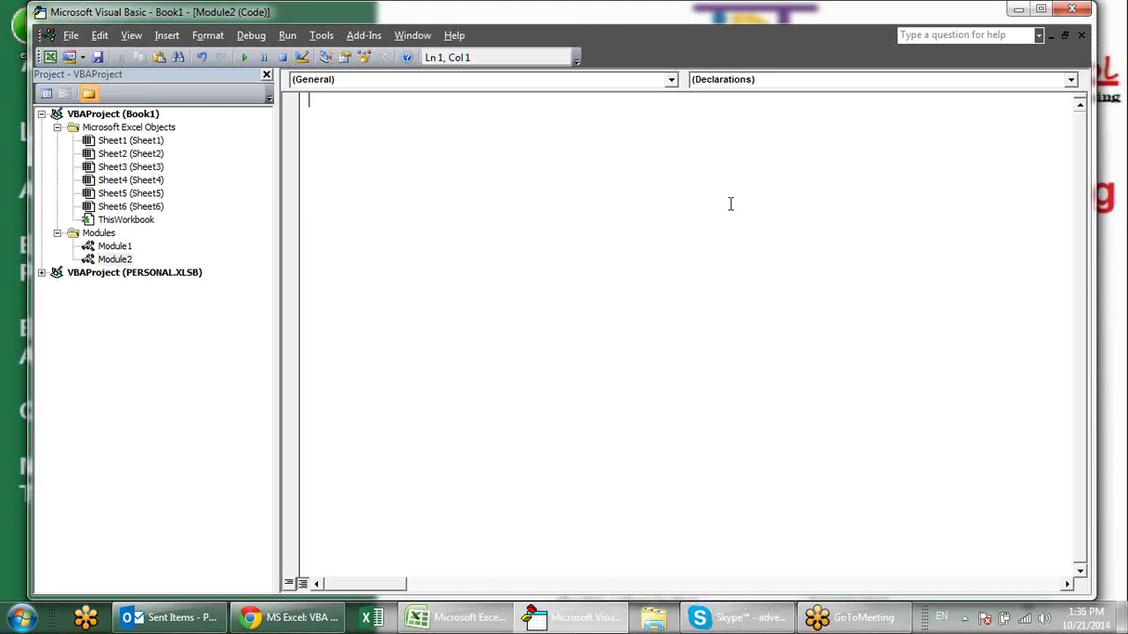
Bring the empty Book1 workbook to the front in place of the code editor.
click(480, 620)
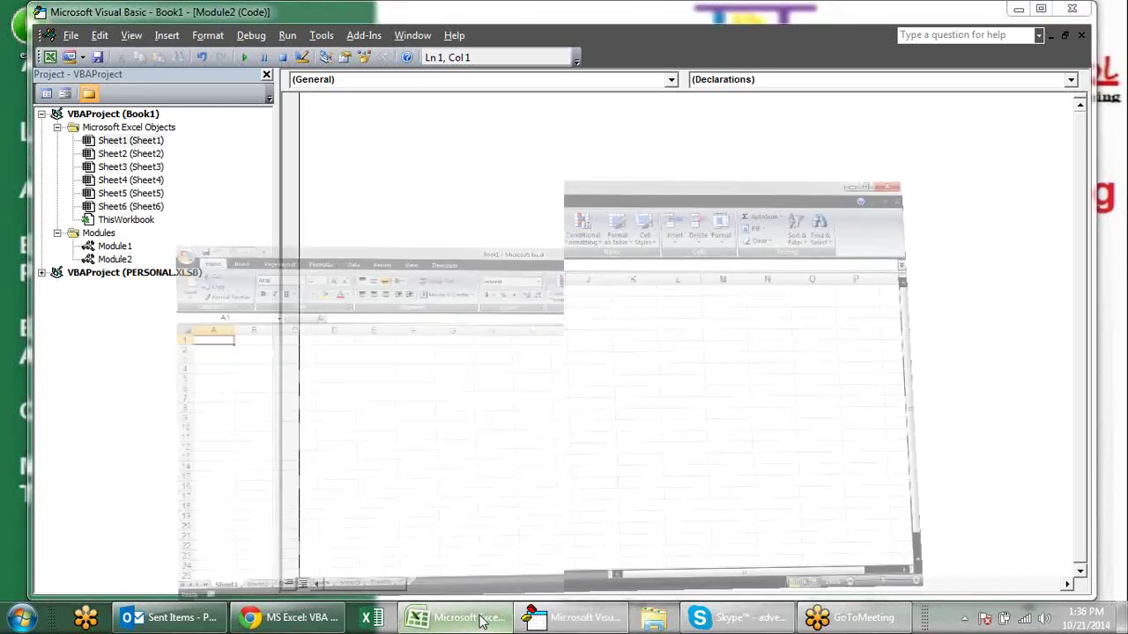
click(586, 620)
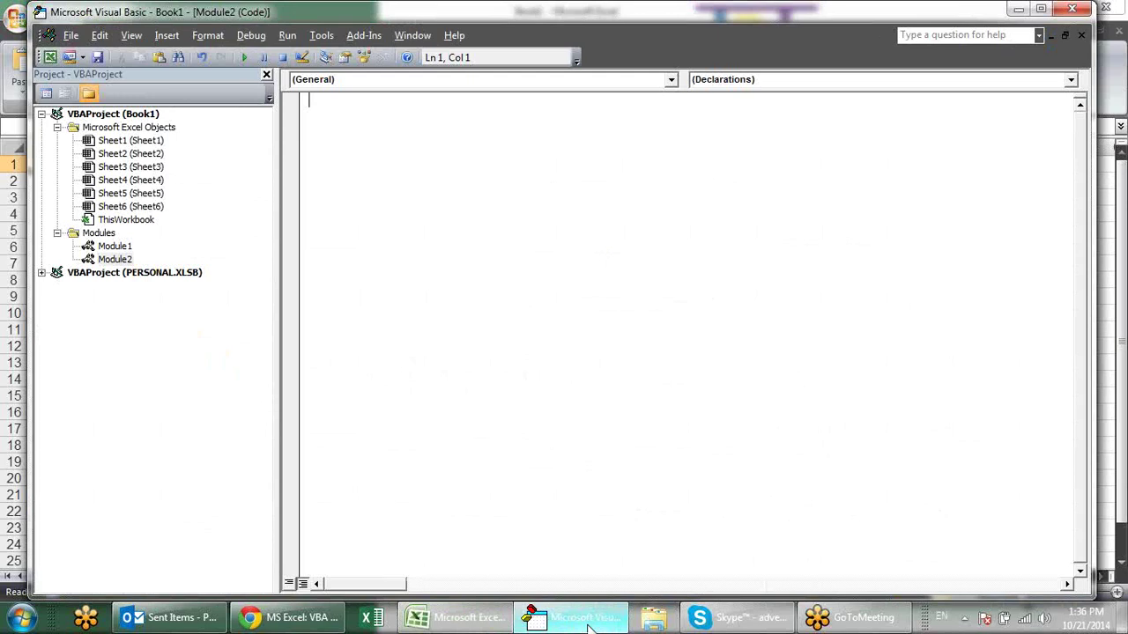
click(487, 616)
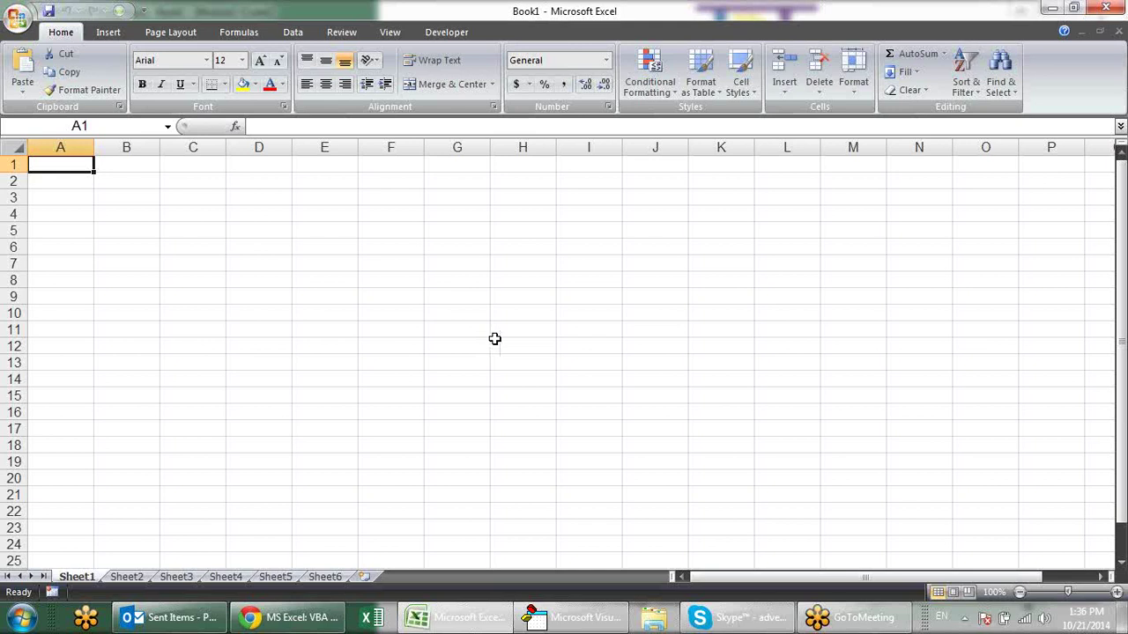
Pick cell J14, return to A1, and mark out a block of cells from A1.
mouse_move(546, 600)
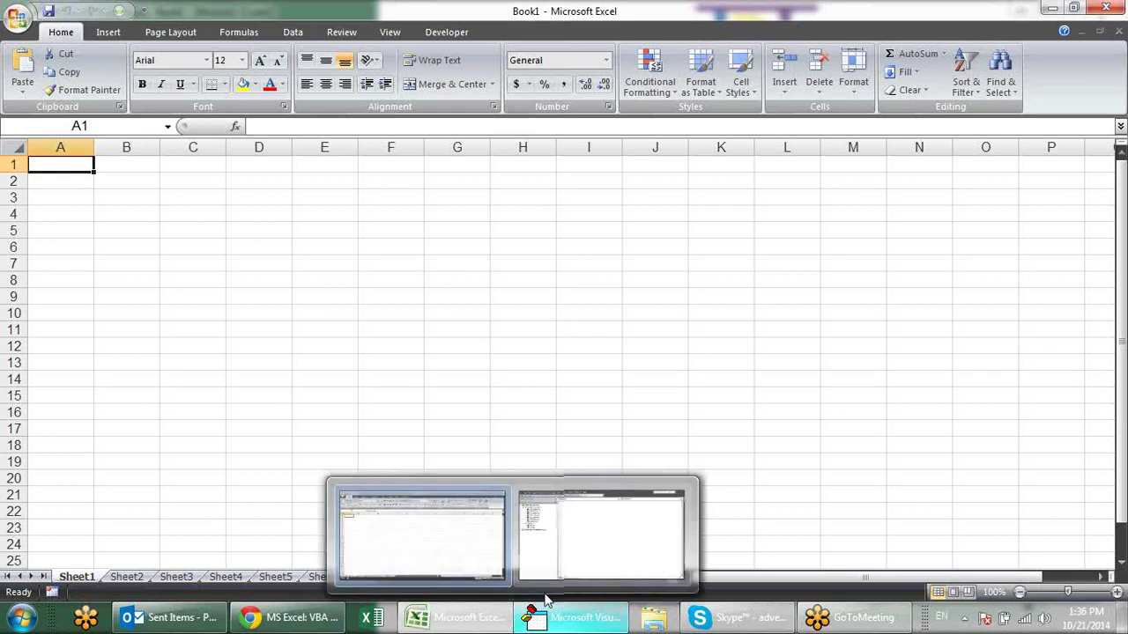
click(637, 379)
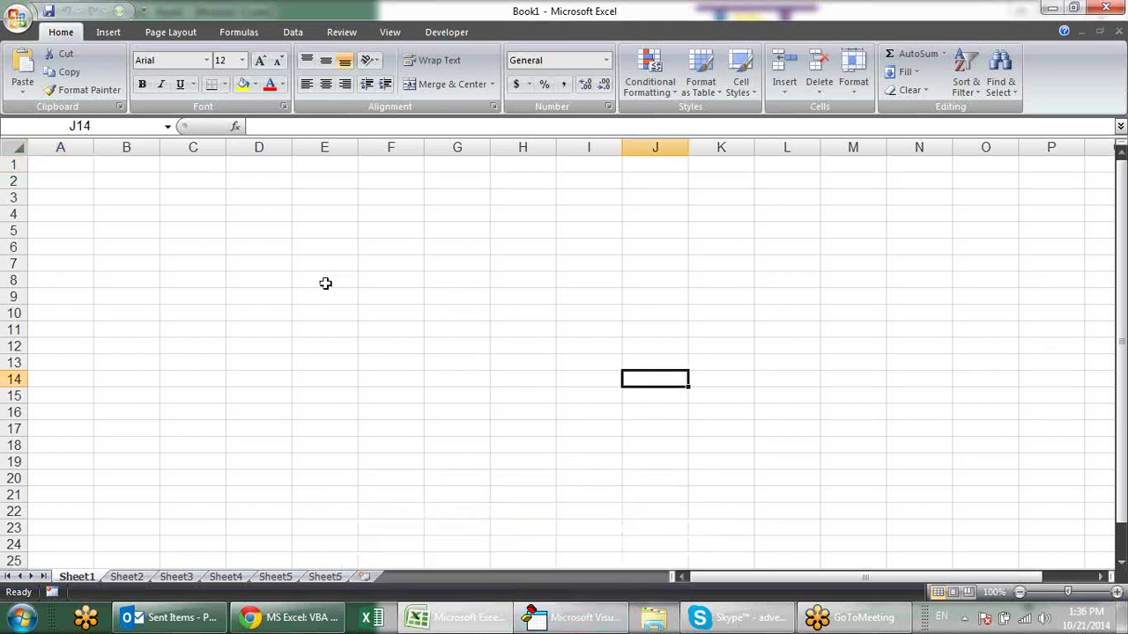
click(299, 264)
click(83, 159)
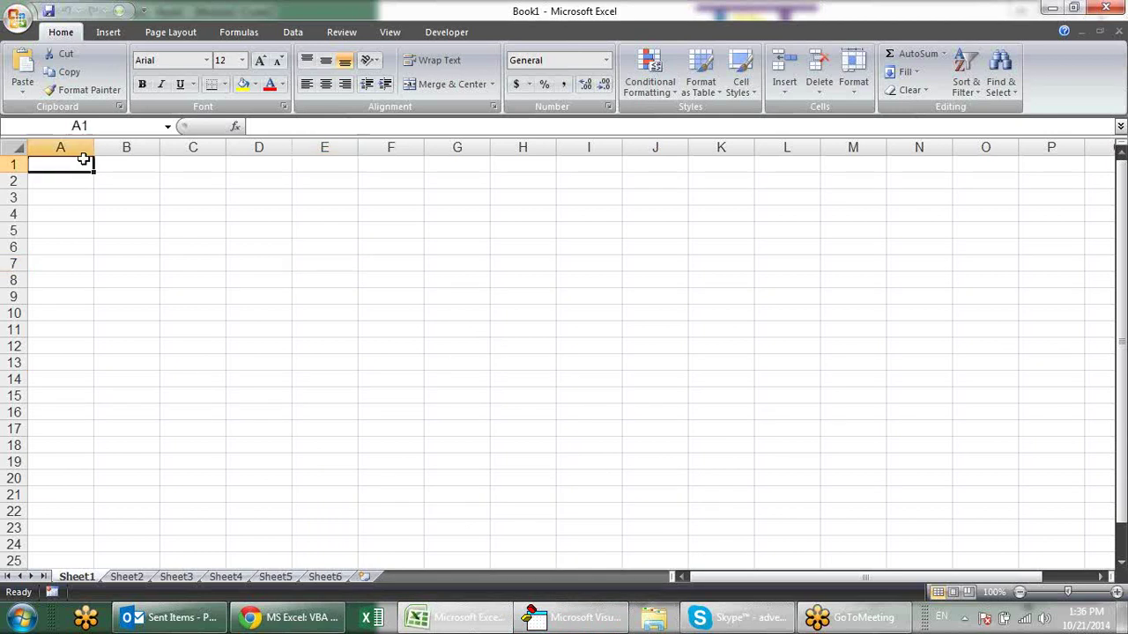
mouse_move(128, 156)
mouse_down()
mouse_move(156, 168)
mouse_move(126, 156)
mouse_up()
mouse_move(59, 162)
mouse_down()
mouse_move(225, 239)
mouse_move(226, 373)
mouse_move(185, 355)
mouse_move(162, 193)
mouse_move(146, 182)
mouse_move(191, 270)
mouse_move(199, 331)
mouse_up()
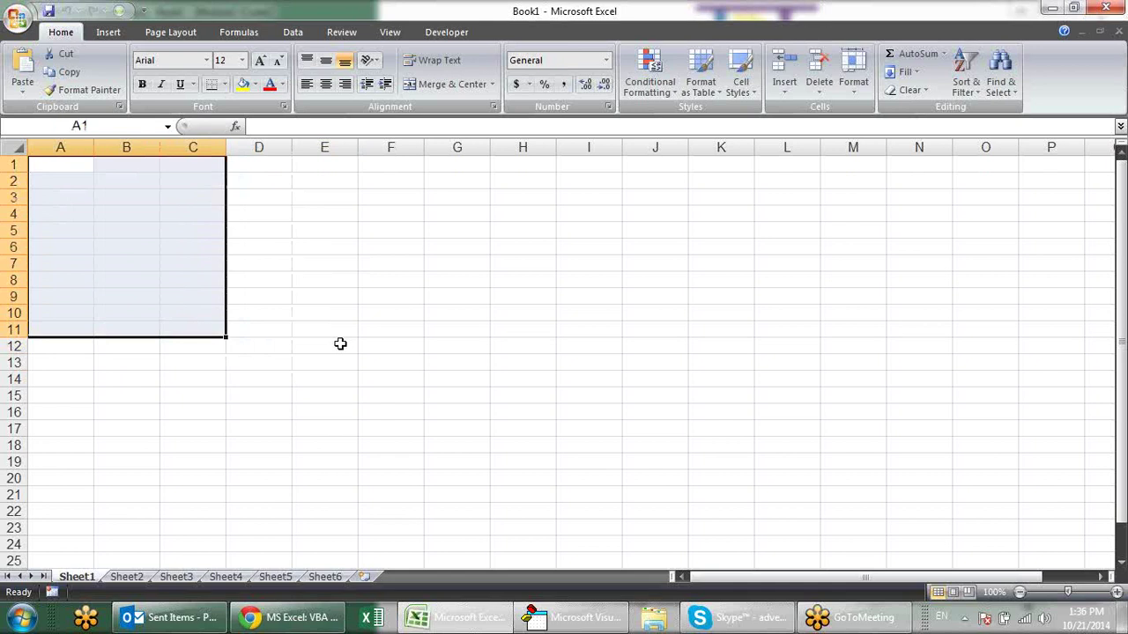
click(340, 344)
Demonstrate selecting sample data blocks A1:D12, A1:D14 and A1:D11, deselecting each time.
mouse_move(61, 169)
mouse_down()
mouse_move(226, 272)
mouse_move(237, 367)
mouse_up()
click(318, 227)
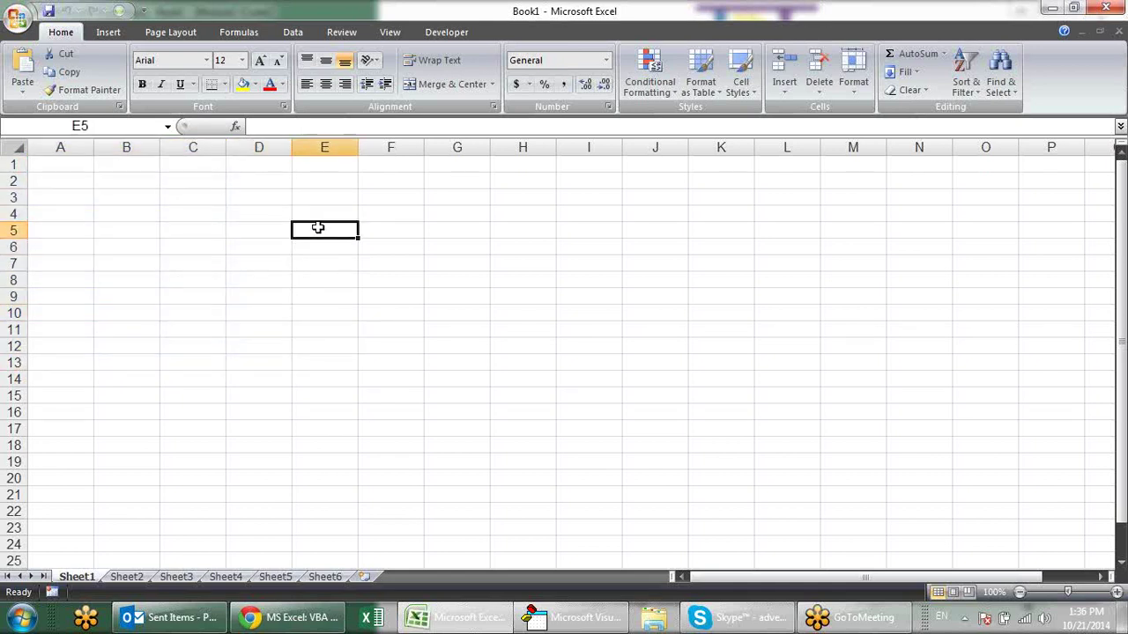
drag(261, 159, 29, 377)
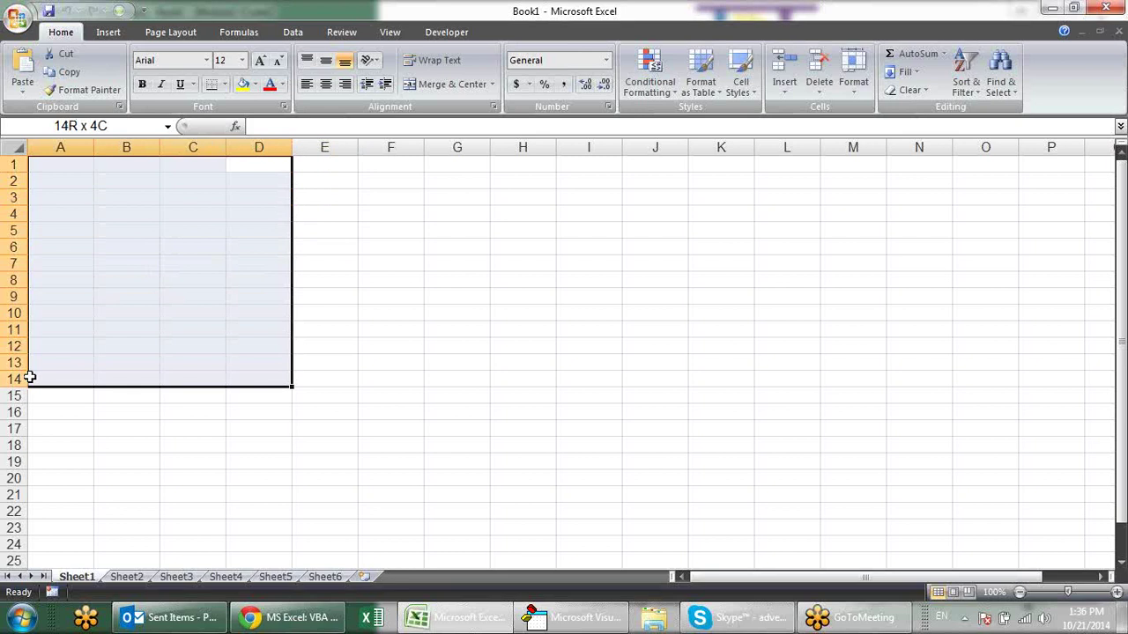
click(341, 214)
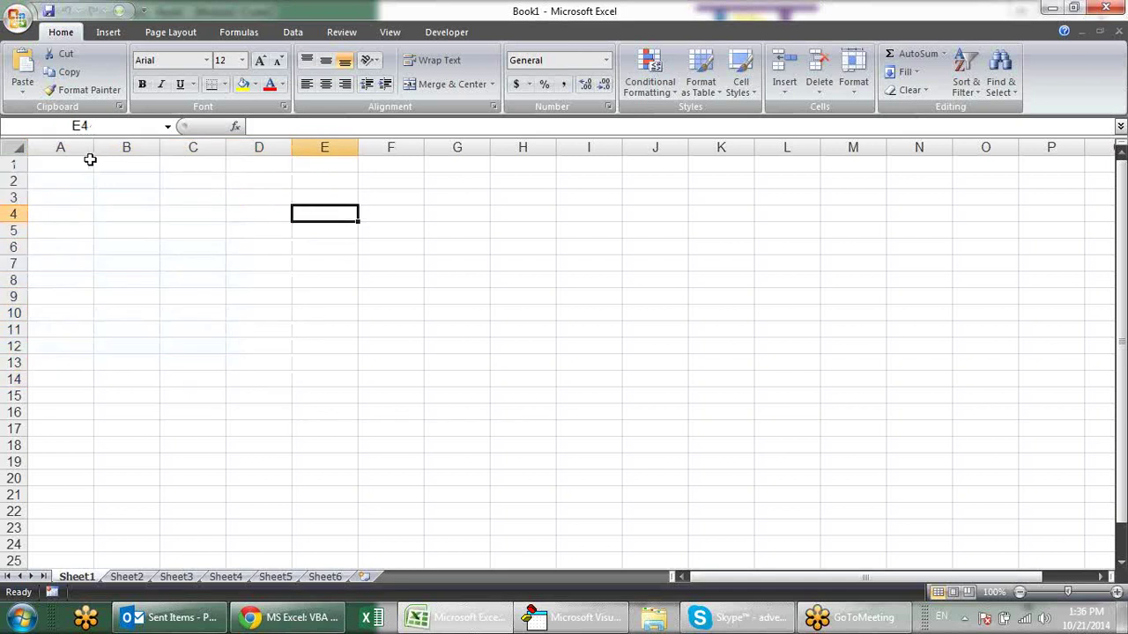
drag(90, 159, 269, 322)
click(371, 305)
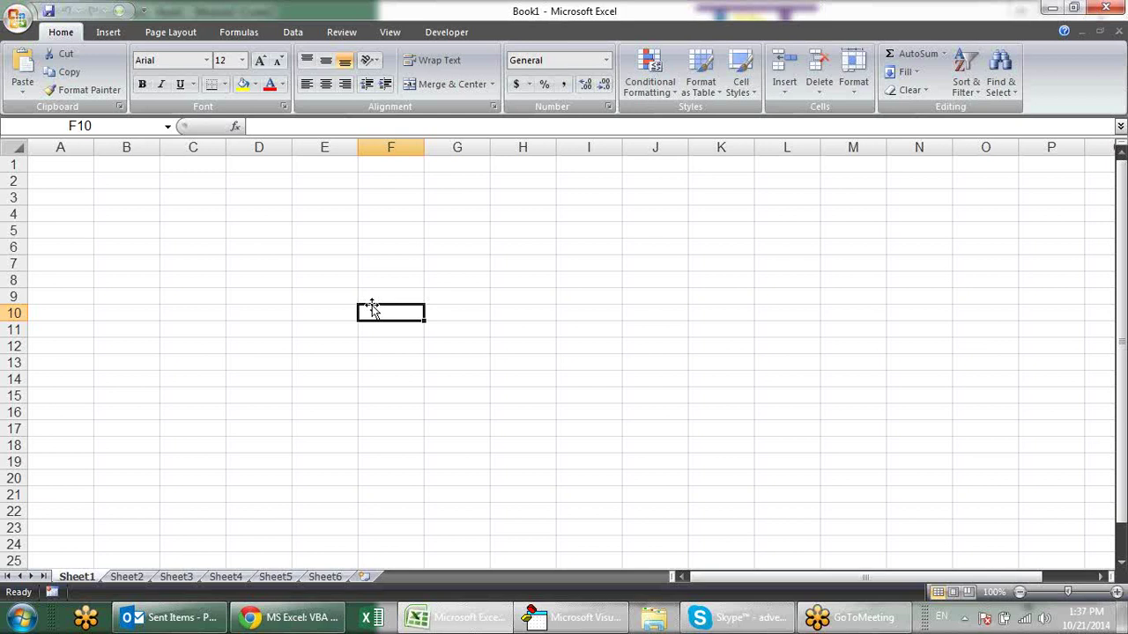
Minimize Excel and the VBA editor, open the desktop excel folder, and browse to Local Disk (D:).
click(1050, 11)
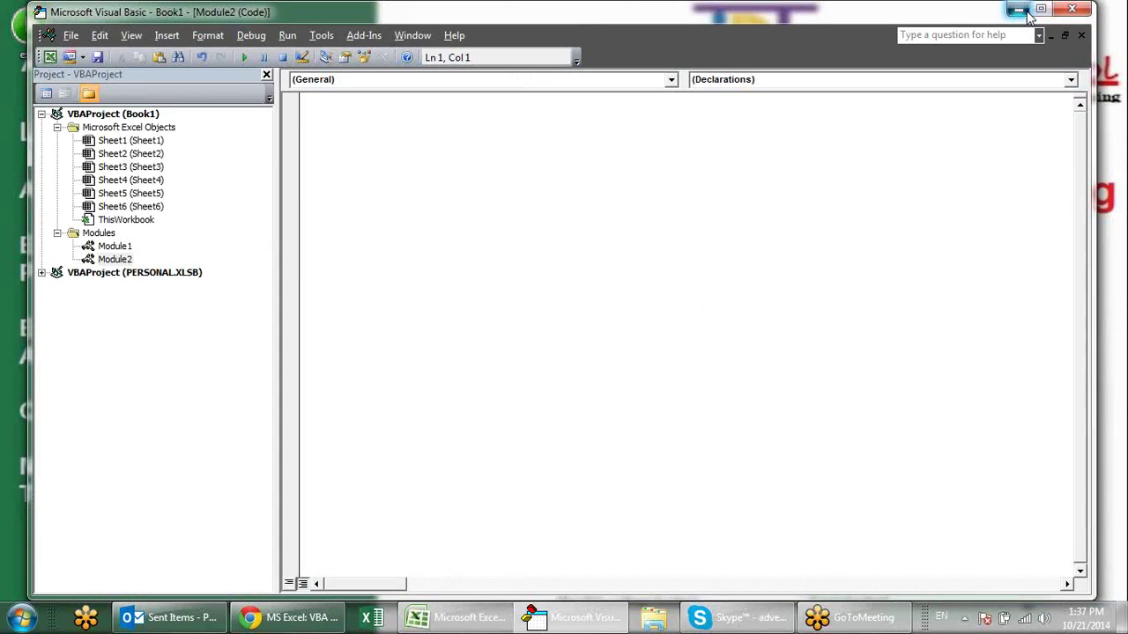
click(1022, 10)
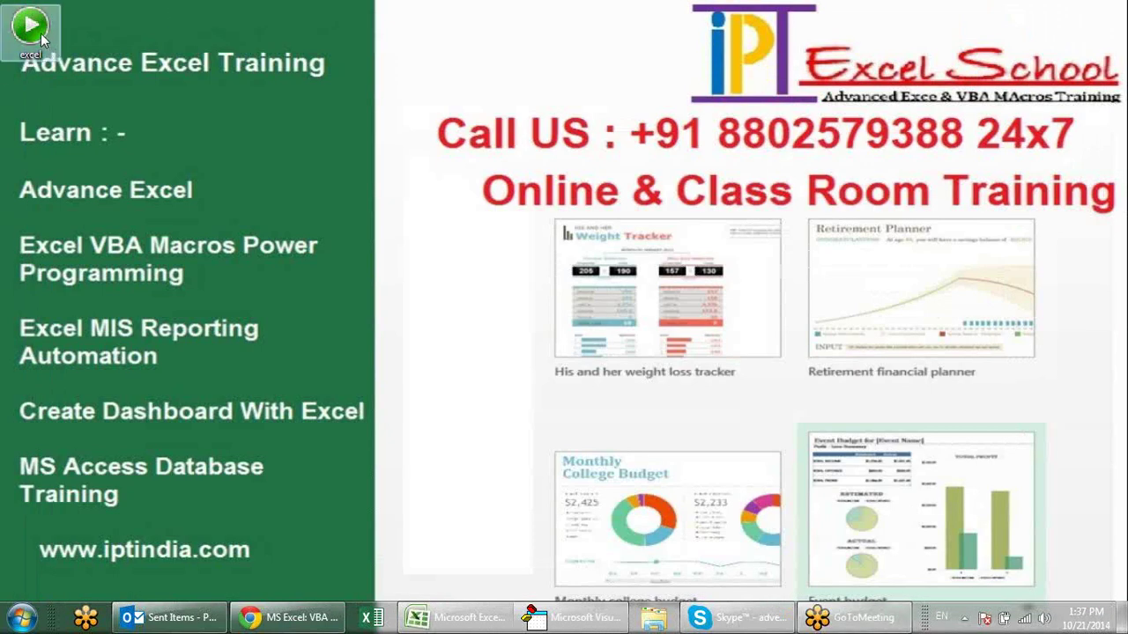
double_click(41, 33)
click(284, 146)
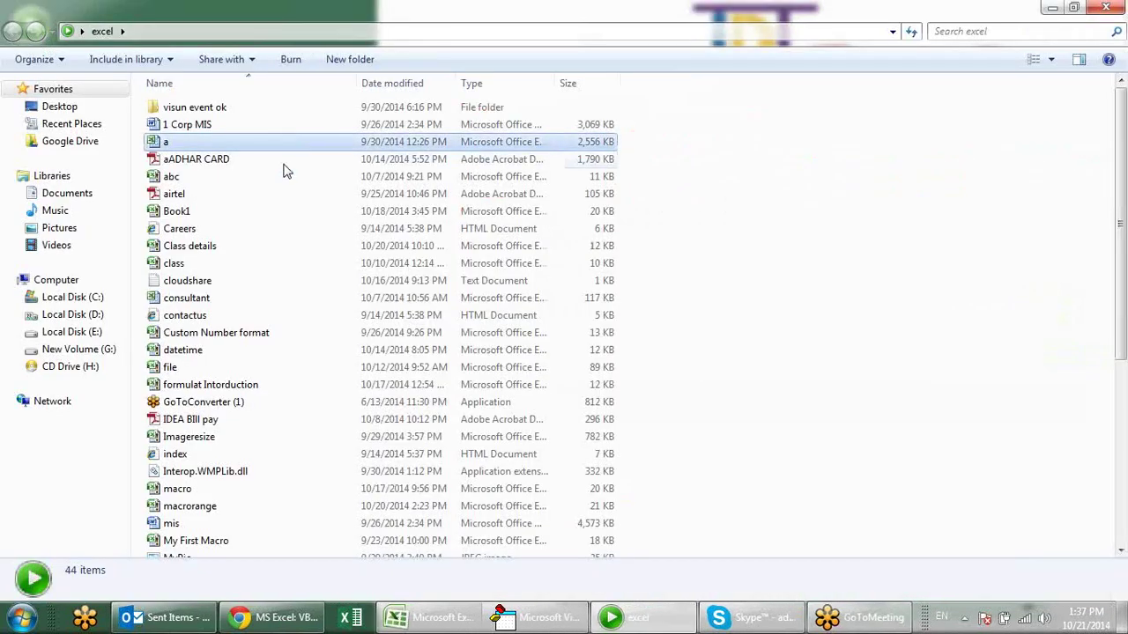
click(95, 317)
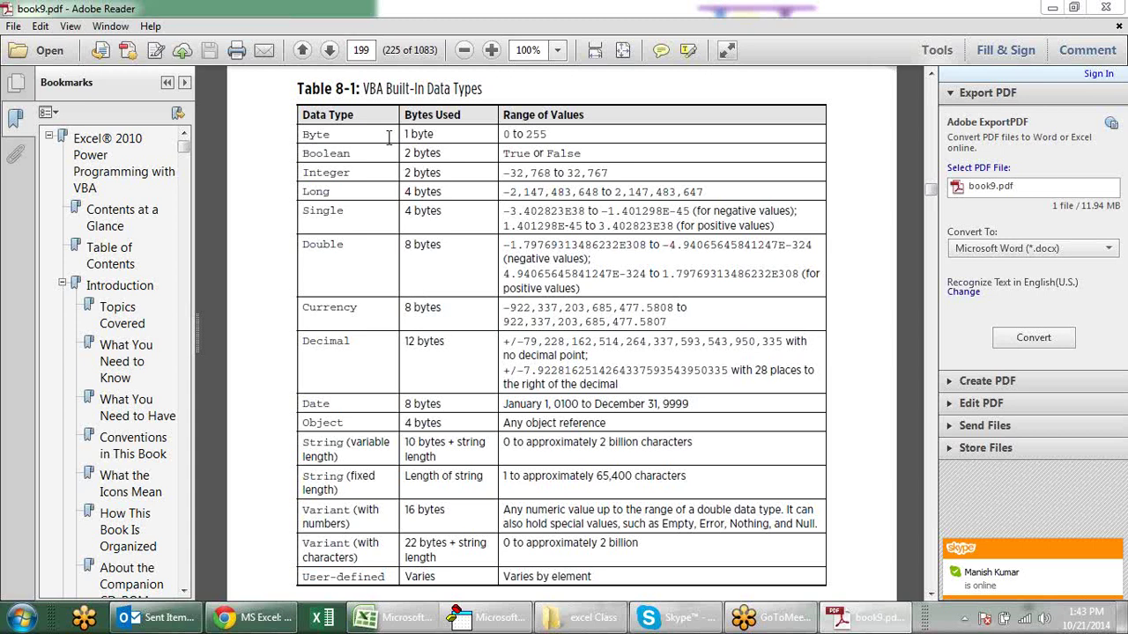
drag(297, 134, 553, 135)
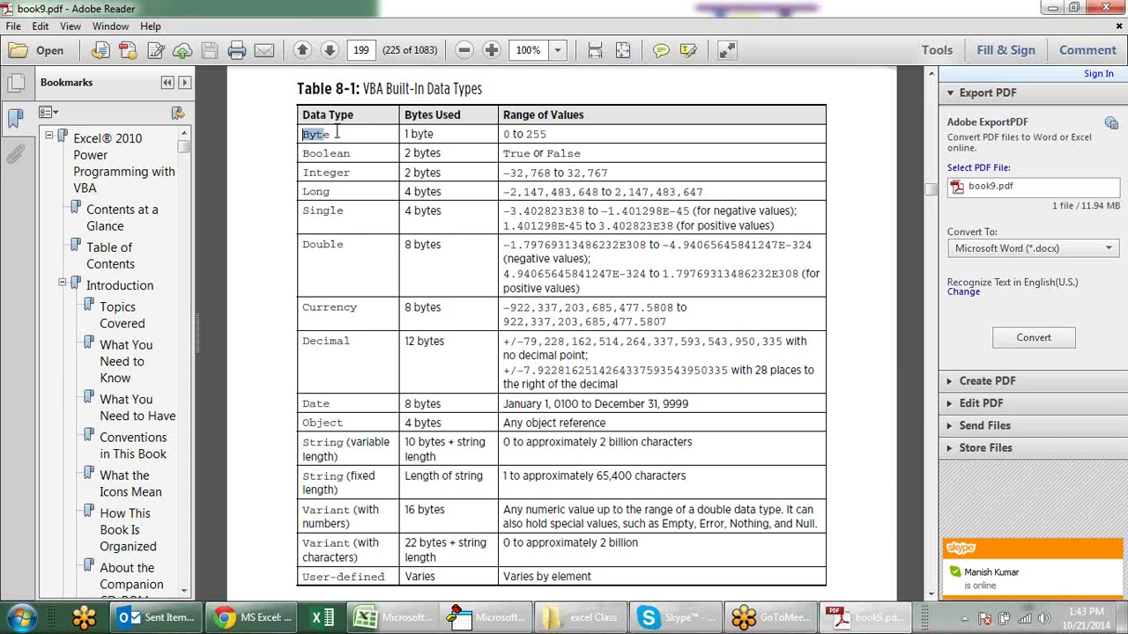
click(553, 134)
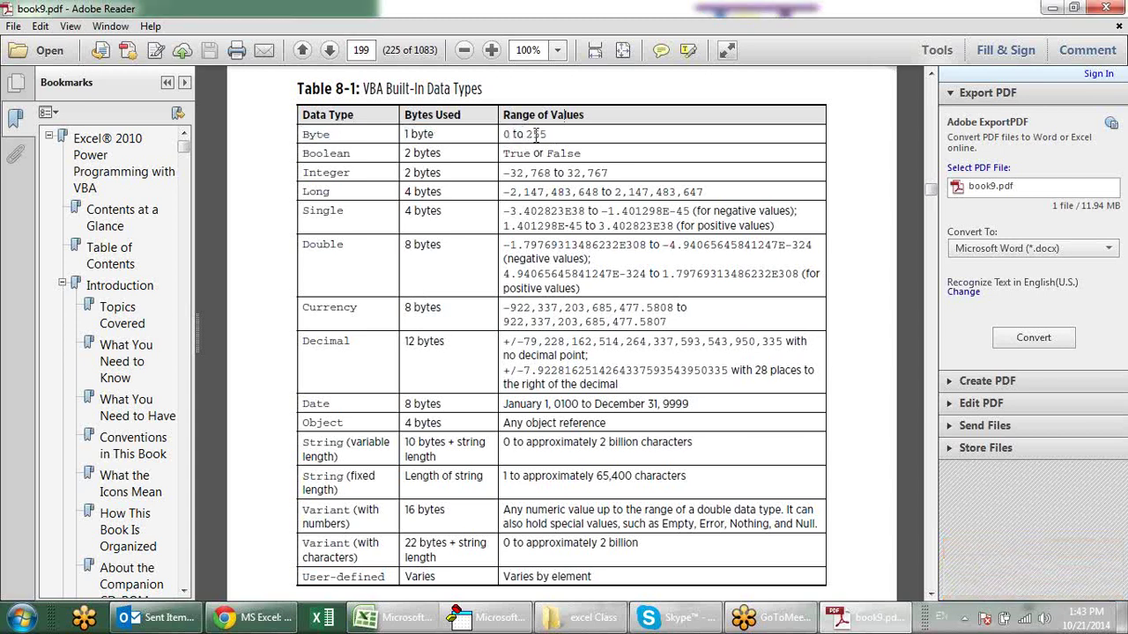
drag(560, 136, 316, 124)
click(369, 133)
mouse_move(370, 133)
mouse_down()
mouse_move(556, 141)
mouse_move(332, 134)
mouse_up()
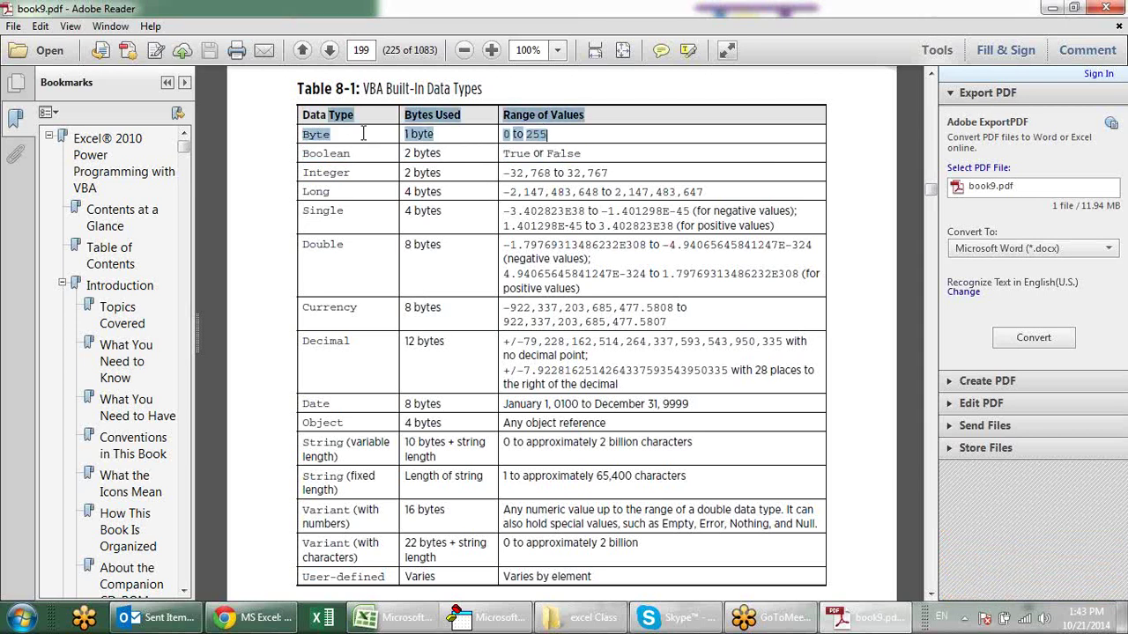
click(440, 139)
drag(405, 134, 434, 135)
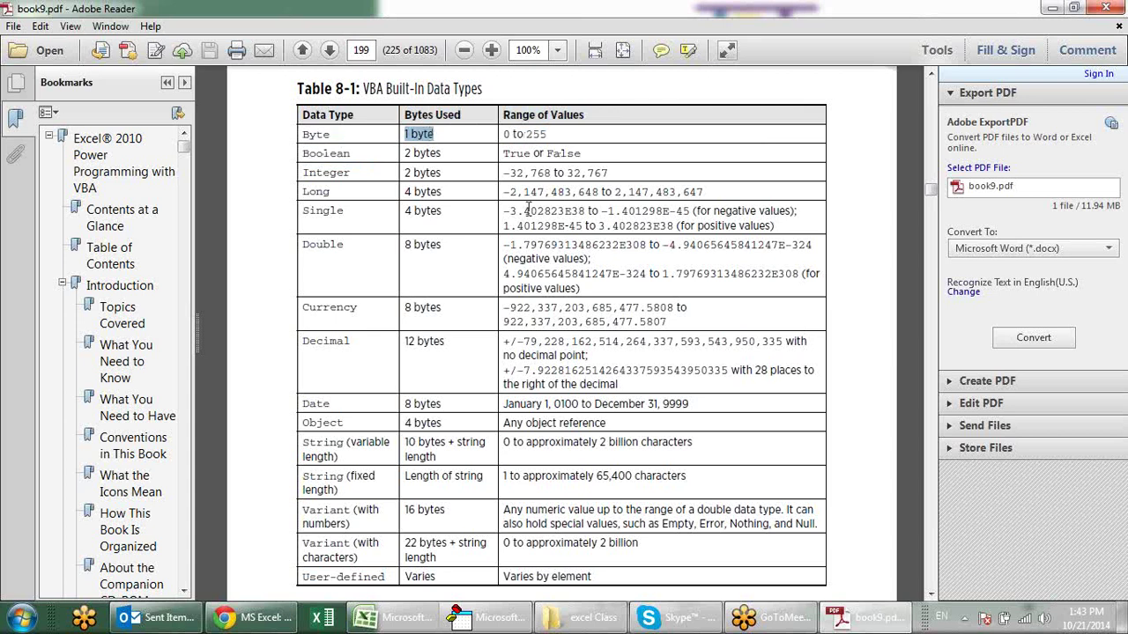
click(455, 151)
drag(322, 154, 400, 154)
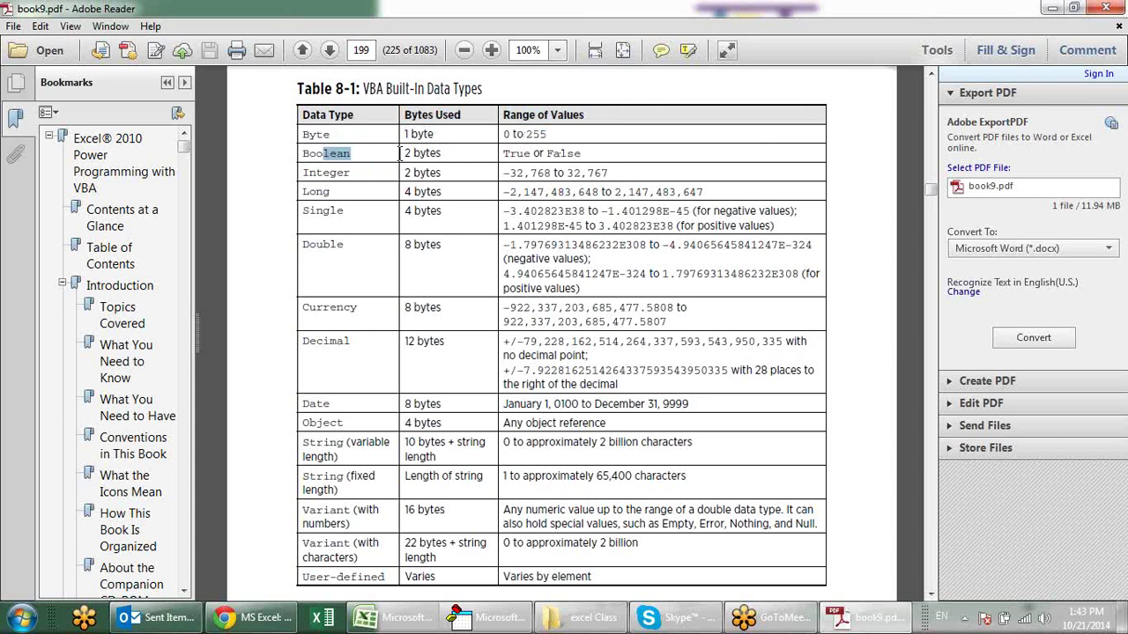
click(468, 165)
drag(506, 155, 608, 174)
click(582, 153)
drag(441, 173, 403, 173)
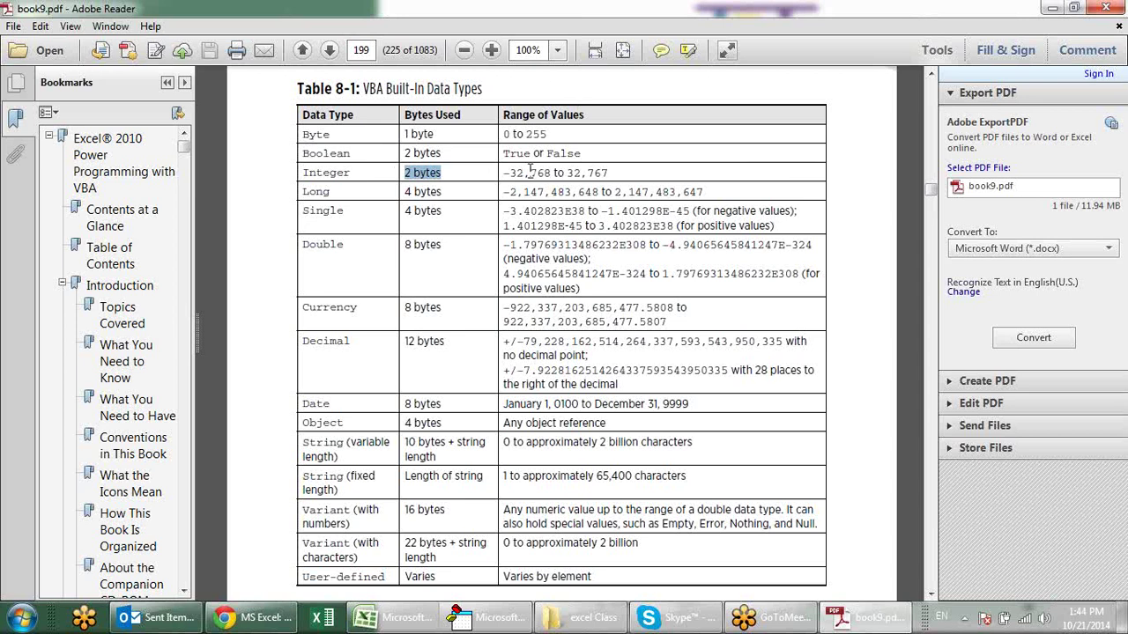
click(526, 169)
drag(553, 172, 611, 173)
click(620, 171)
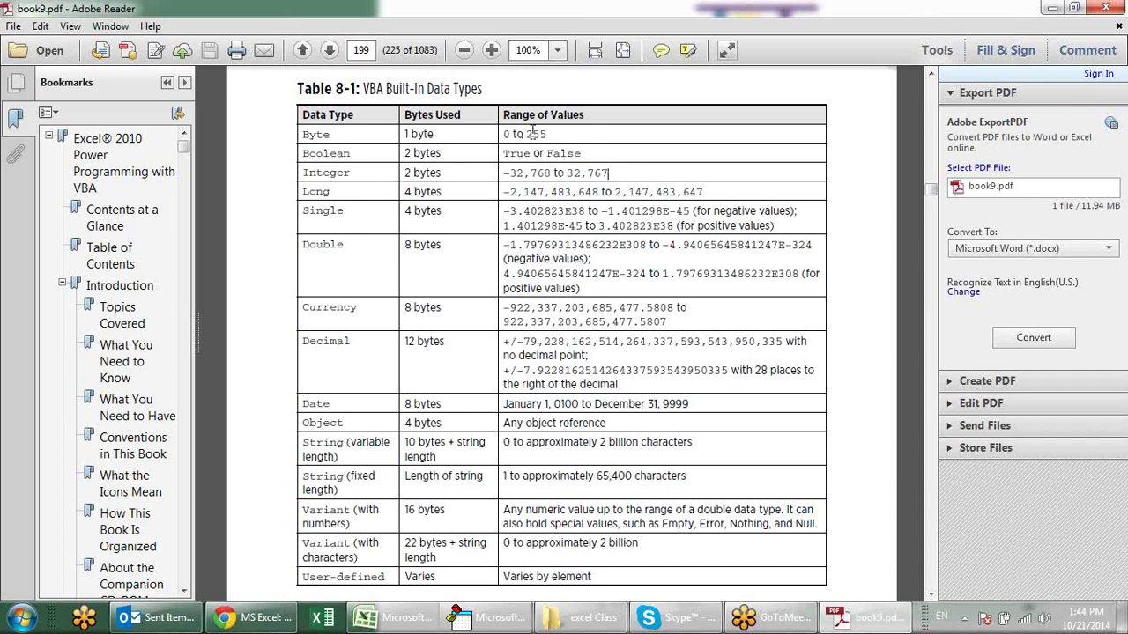
drag(555, 173, 611, 173)
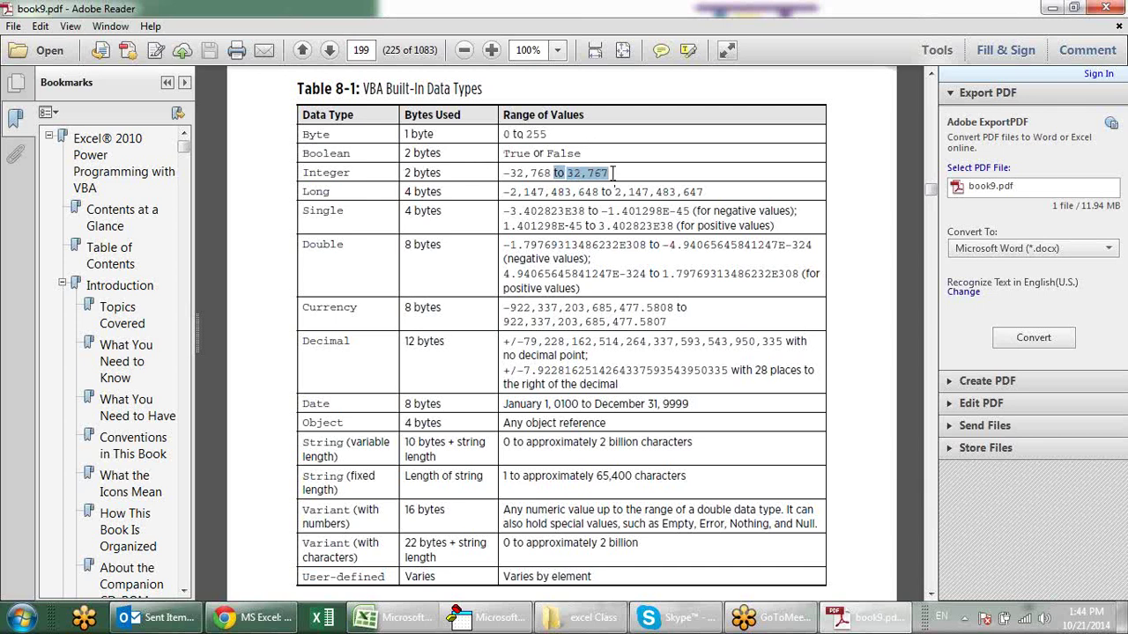
click(621, 172)
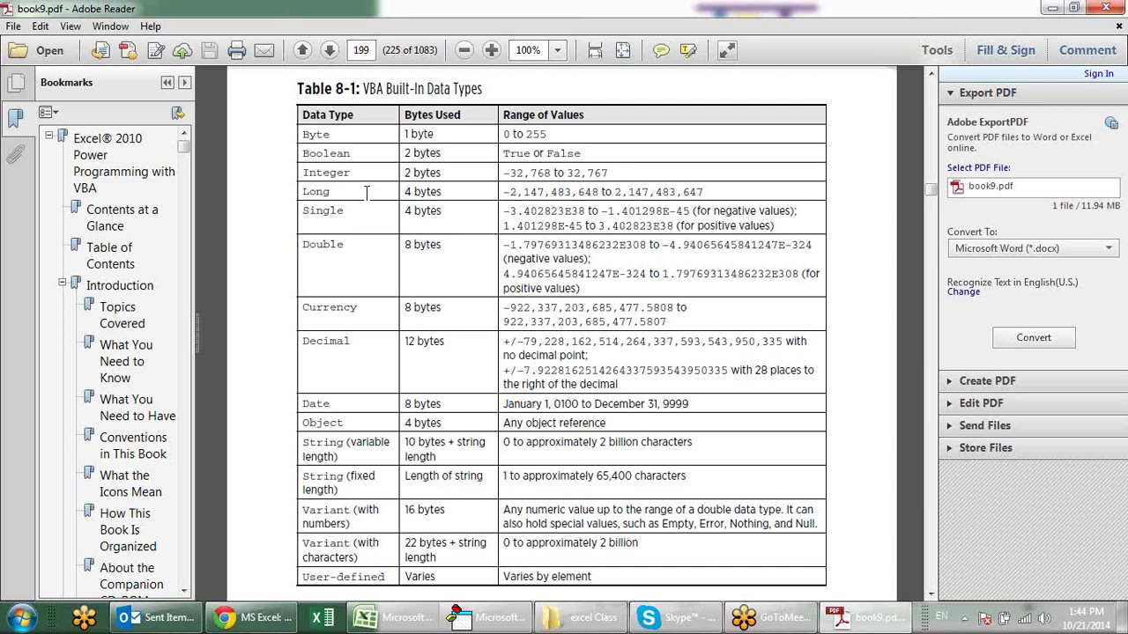
drag(303, 191, 333, 191)
drag(627, 192, 701, 192)
drag(528, 191, 598, 191)
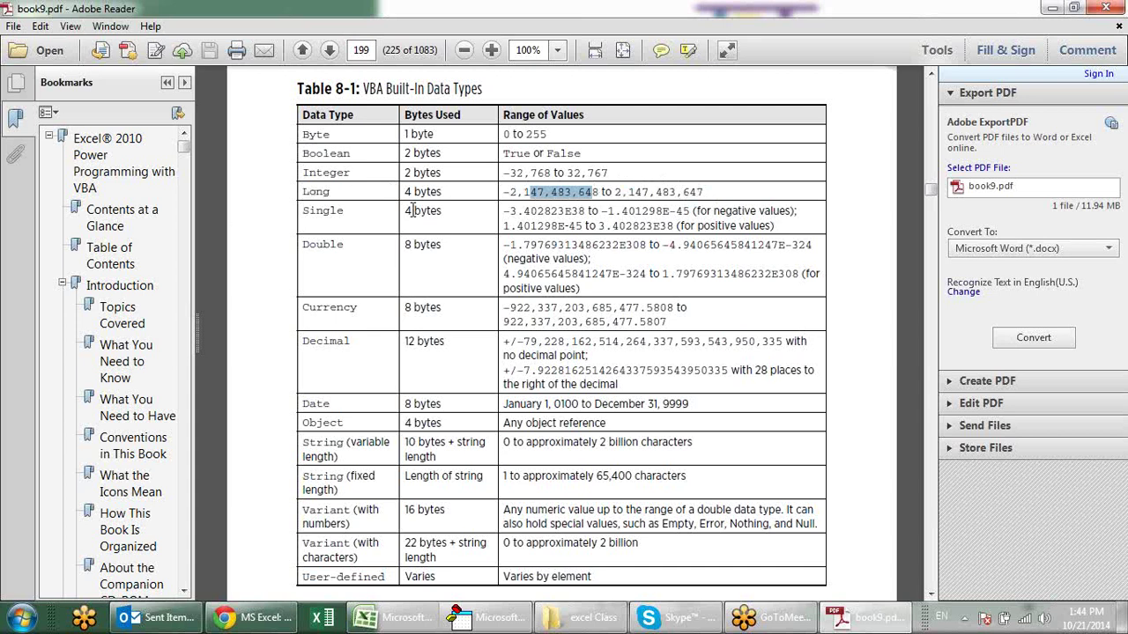
drag(414, 211, 442, 212)
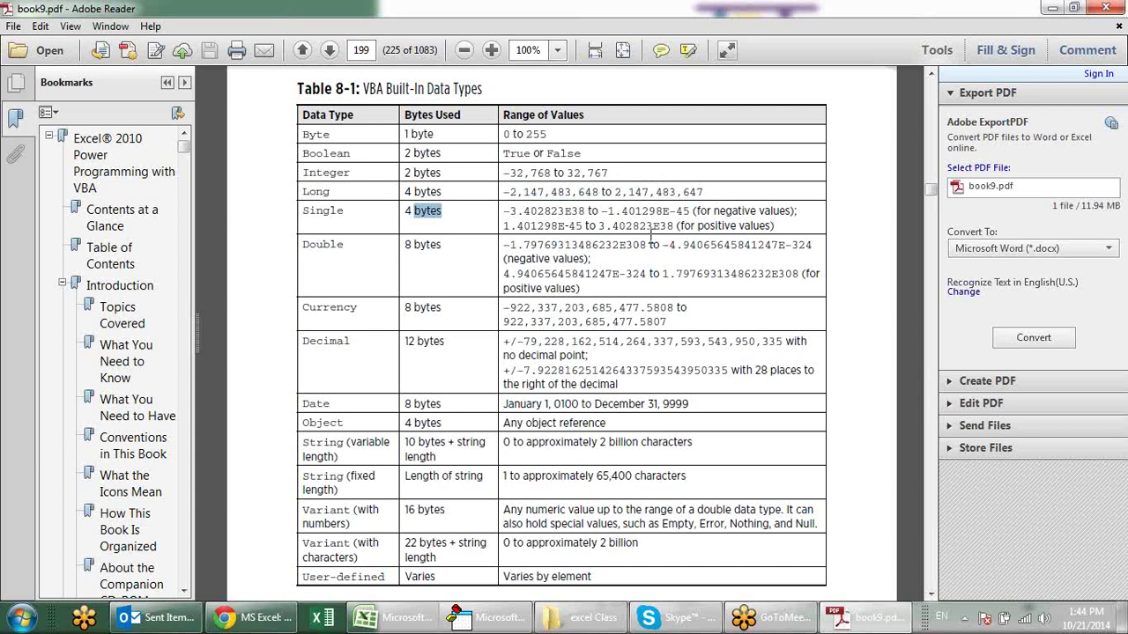
drag(638, 225, 678, 225)
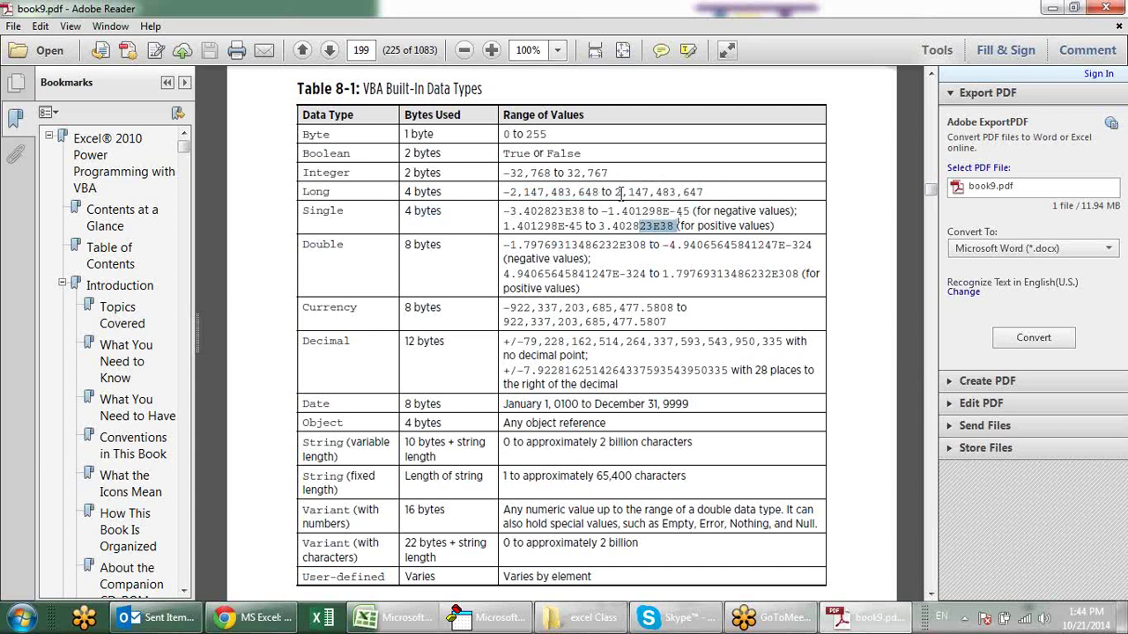
drag(612, 191, 509, 191)
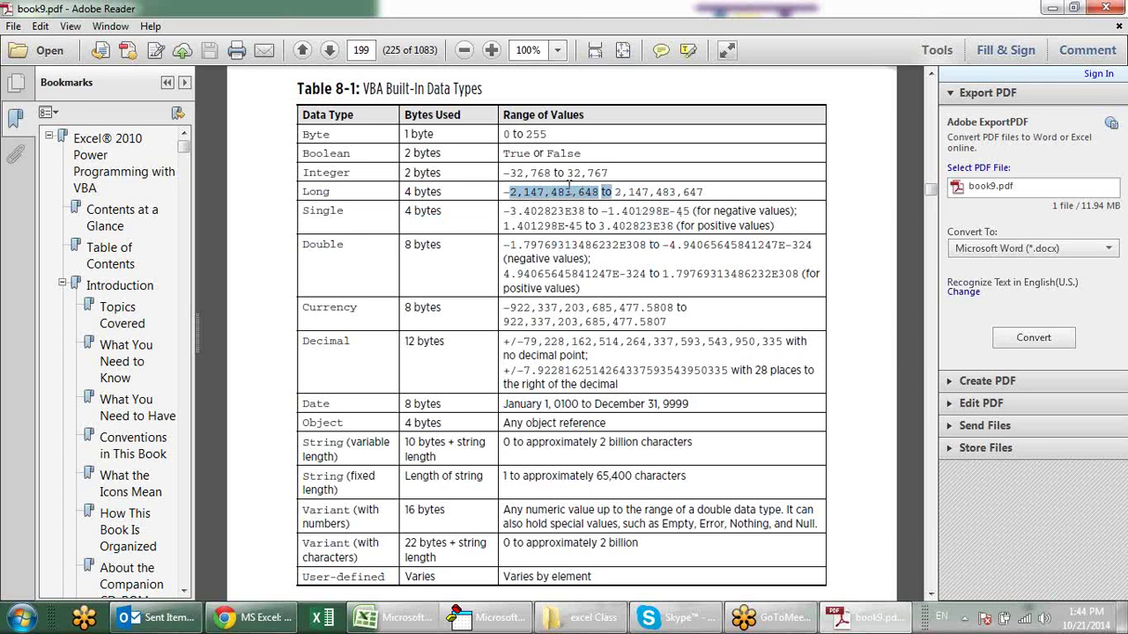
click(358, 179)
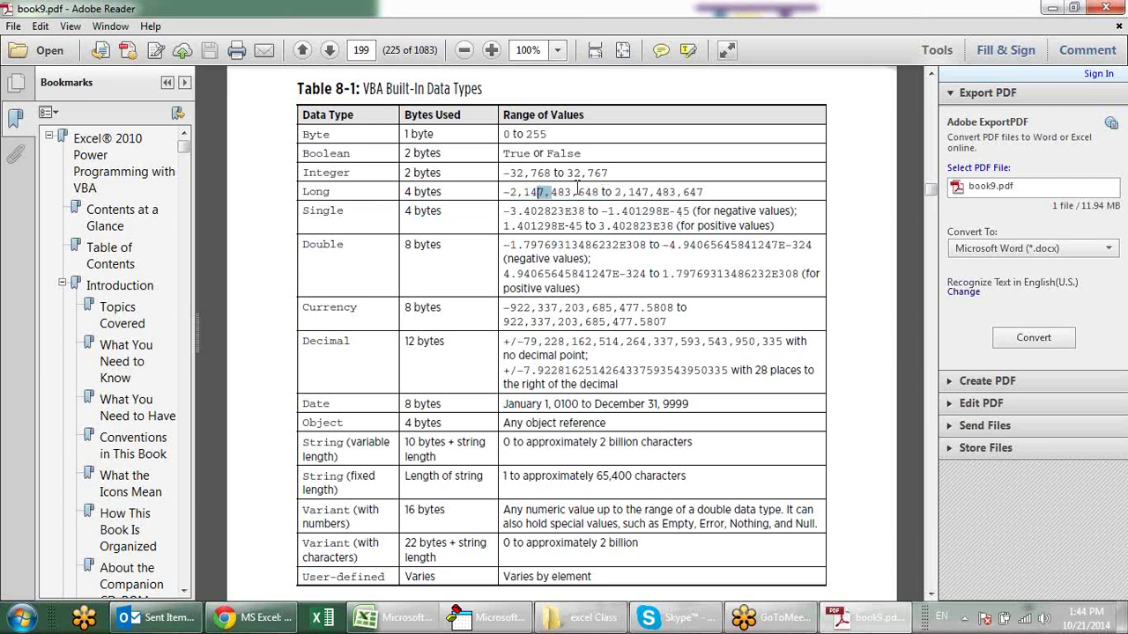
drag(509, 191, 705, 192)
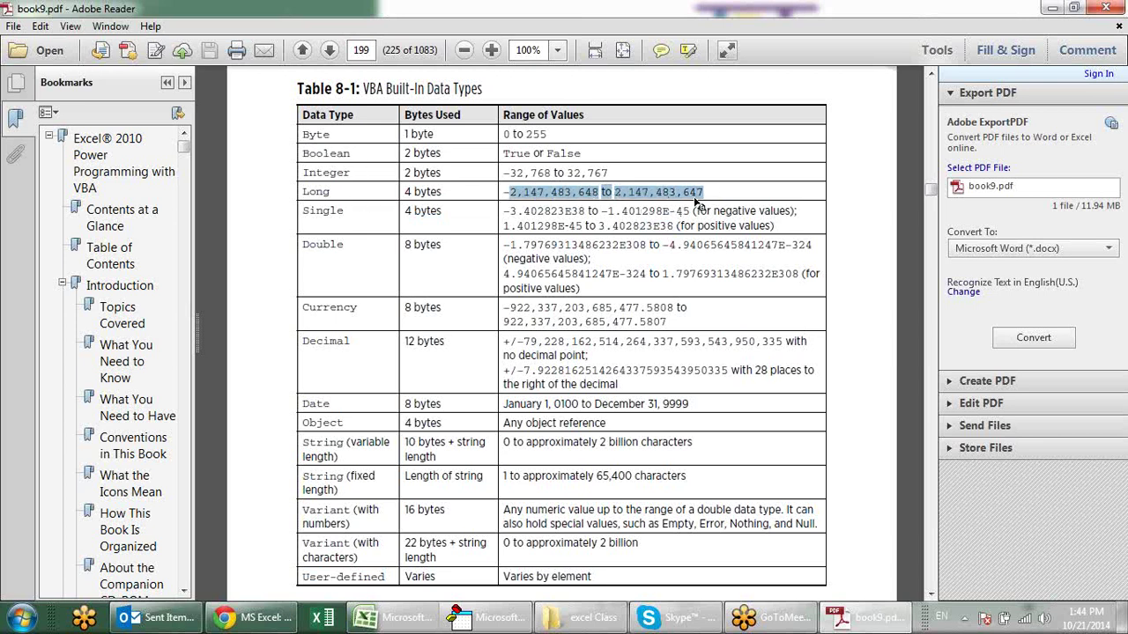
click(482, 194)
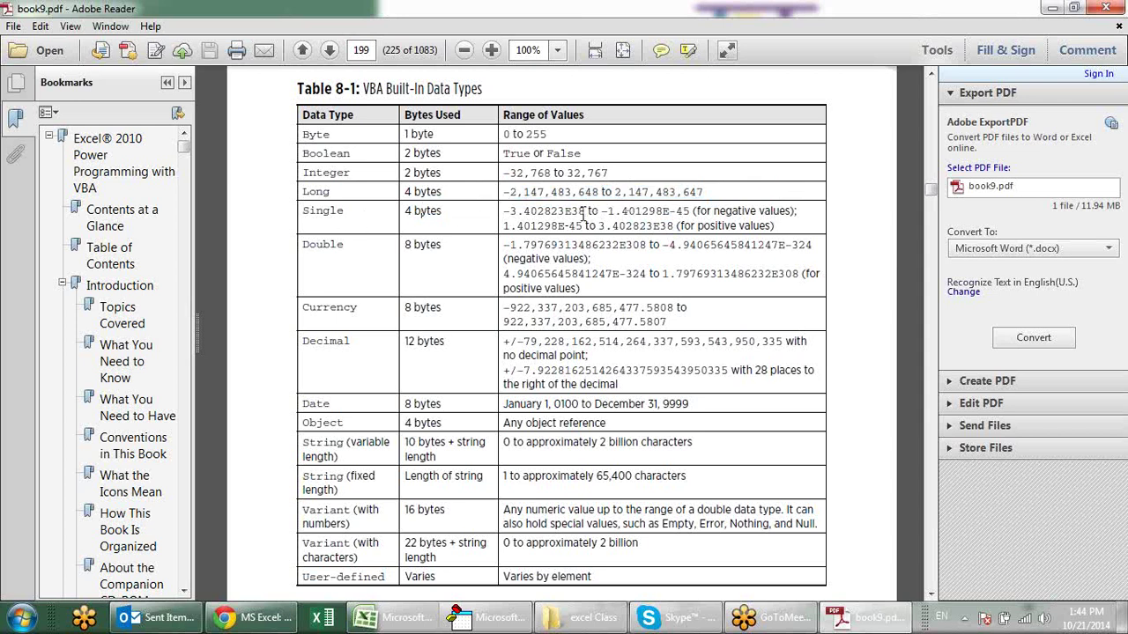
drag(587, 212, 625, 226)
click(470, 233)
drag(410, 244, 719, 245)
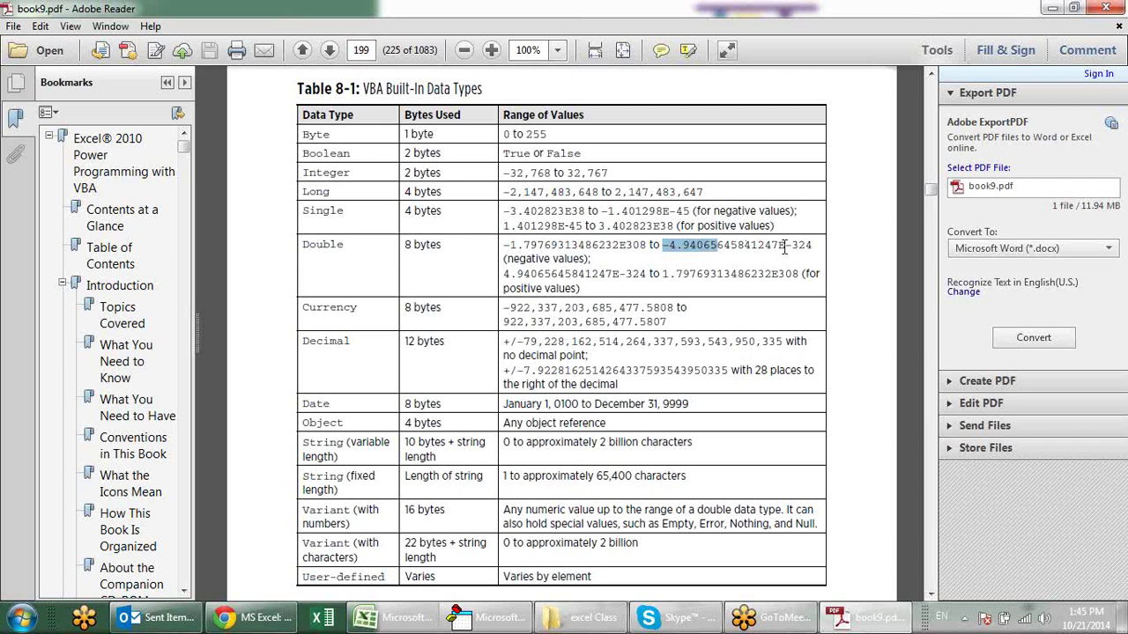
click(784, 247)
drag(784, 247, 776, 247)
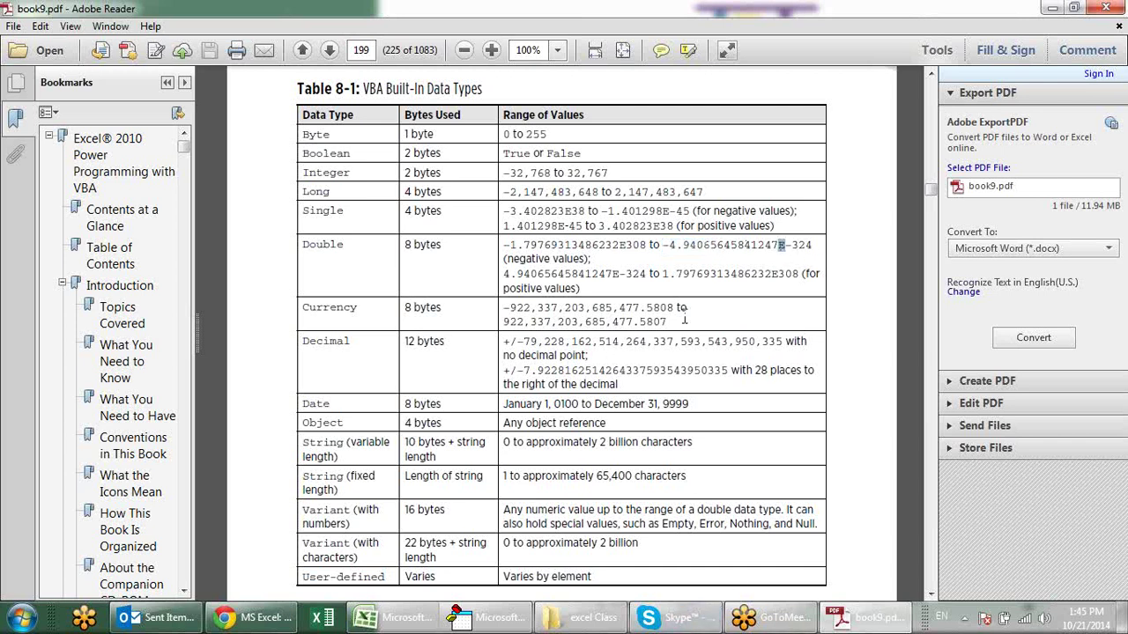
click(696, 255)
drag(634, 245, 617, 244)
click(625, 251)
double_click(626, 250)
click(626, 250)
drag(508, 258, 585, 259)
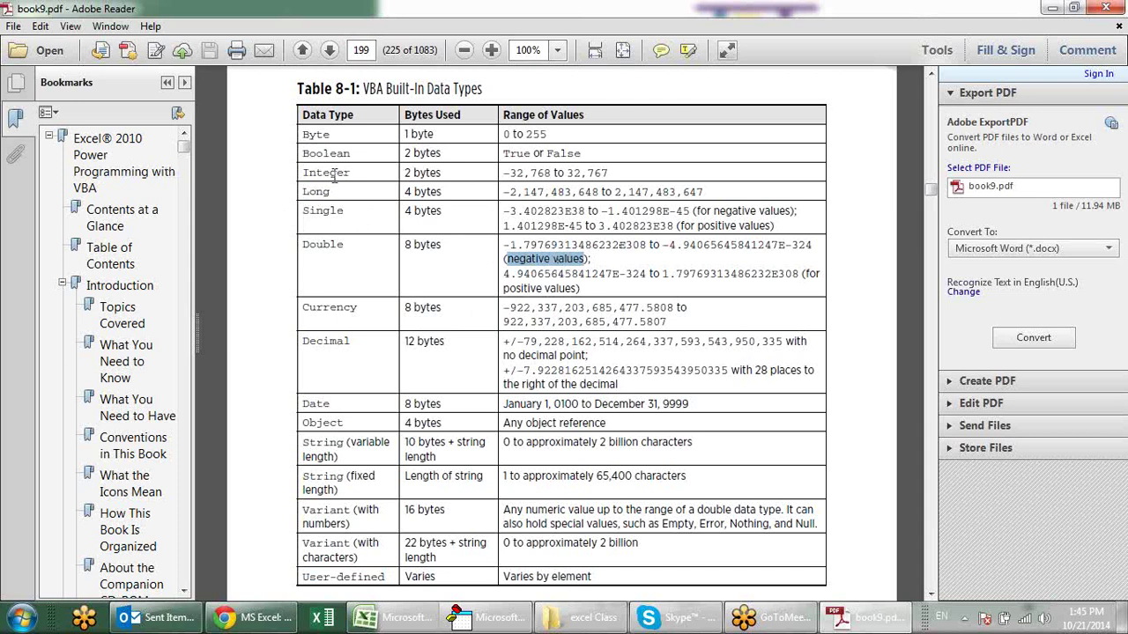
drag(329, 172, 347, 173)
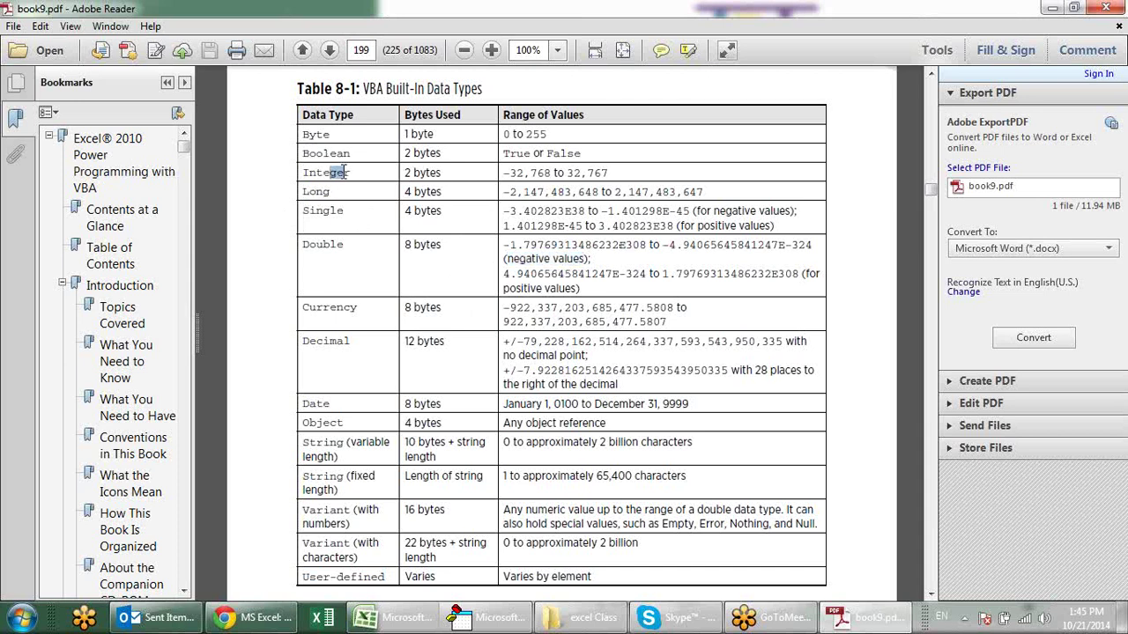
click(492, 171)
mouse_move(309, 191)
mouse_down()
mouse_move(354, 188)
mouse_move(318, 200)
mouse_up()
click(376, 226)
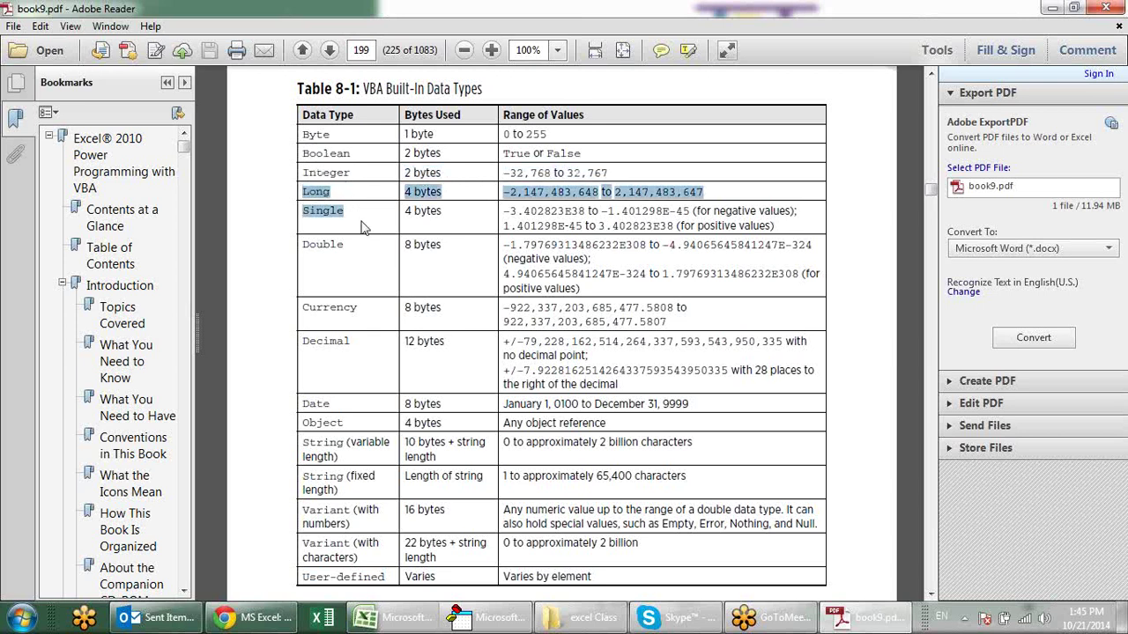
click(374, 250)
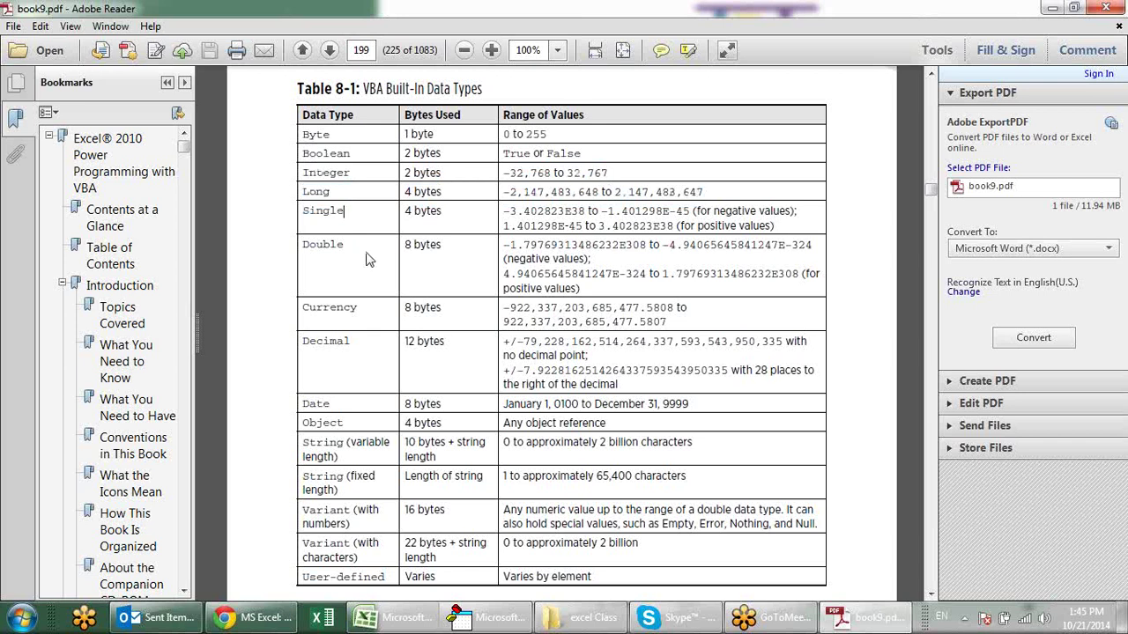
drag(345, 245, 300, 245)
drag(349, 342, 293, 347)
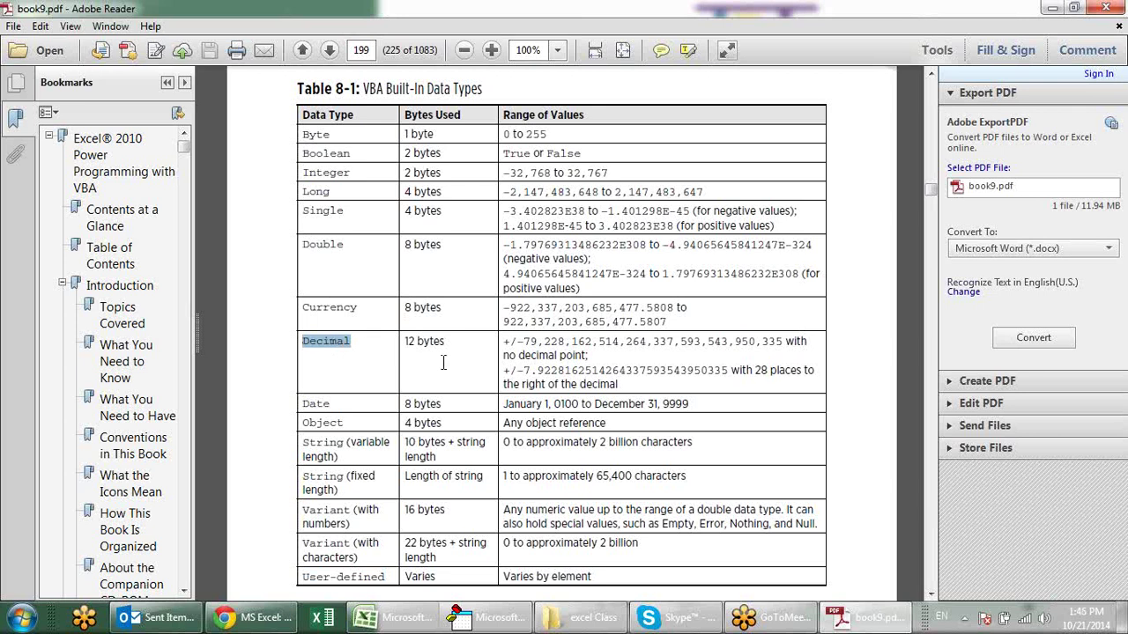
click(526, 351)
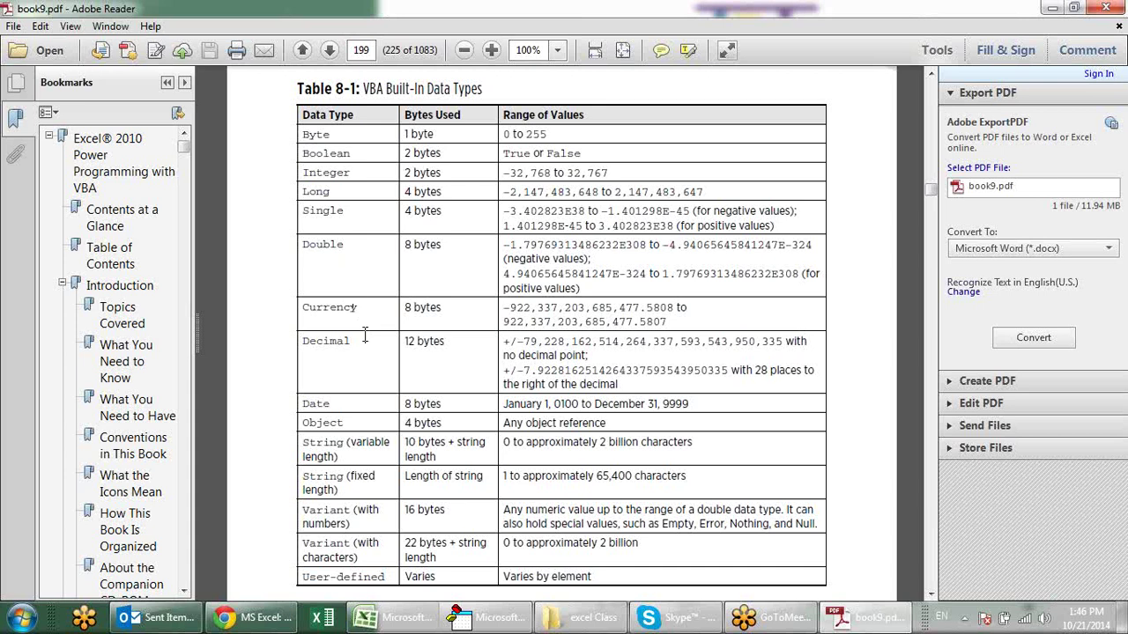
drag(315, 308, 380, 298)
click(395, 310)
drag(404, 308, 443, 308)
drag(524, 307, 561, 308)
click(309, 399)
drag(309, 399, 335, 401)
click(340, 401)
drag(534, 407, 690, 405)
click(696, 401)
drag(690, 405, 308, 380)
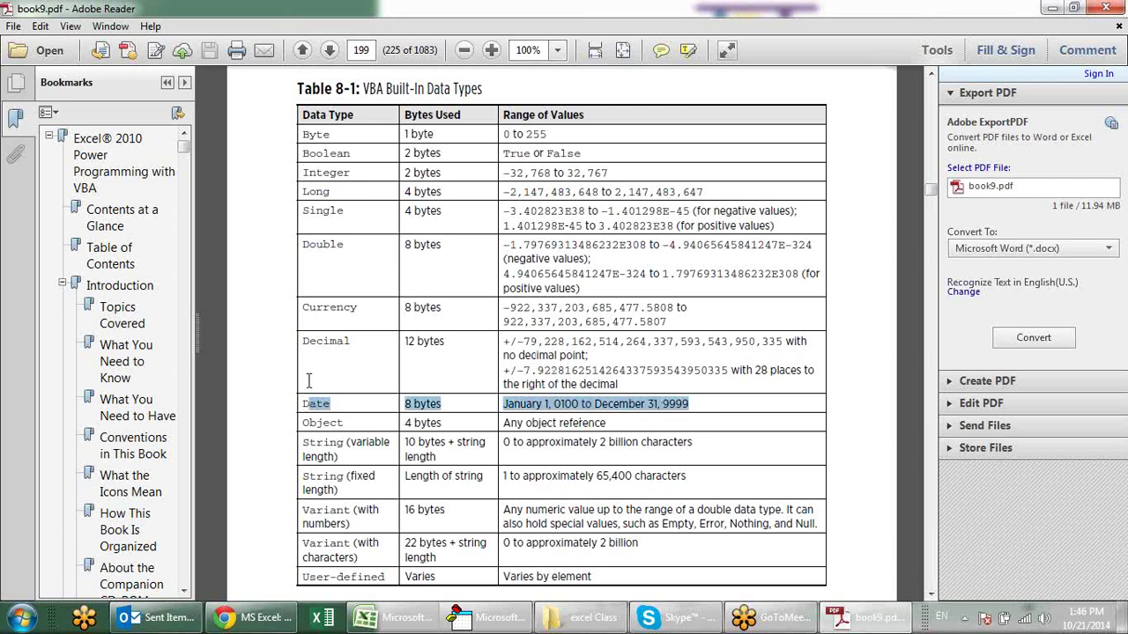
click(346, 423)
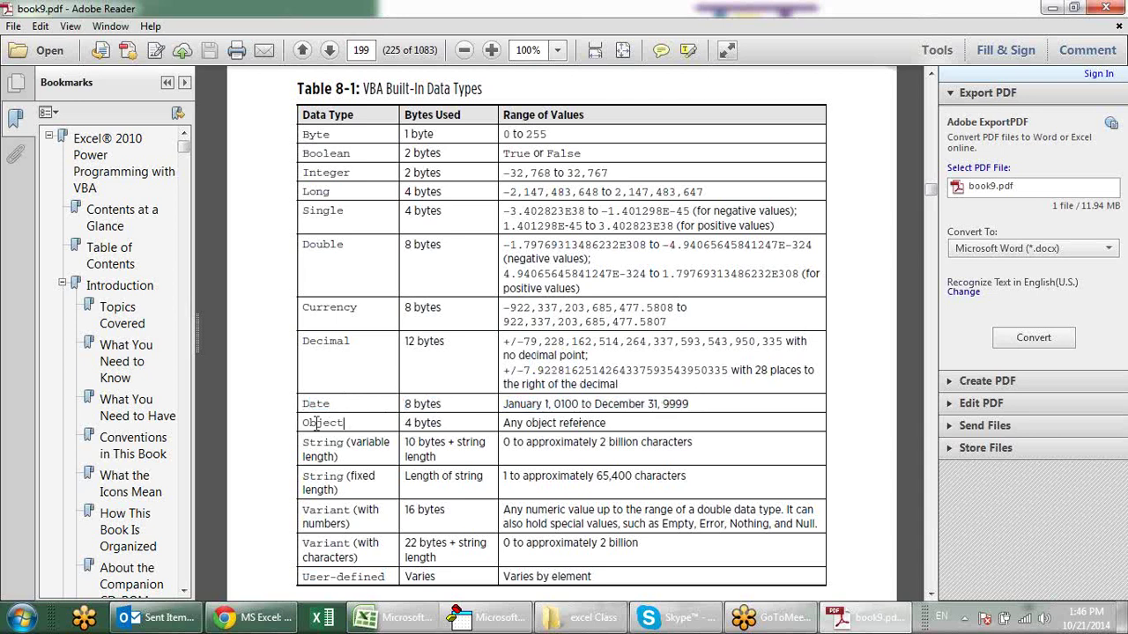
double_click(323, 422)
drag(429, 429, 595, 424)
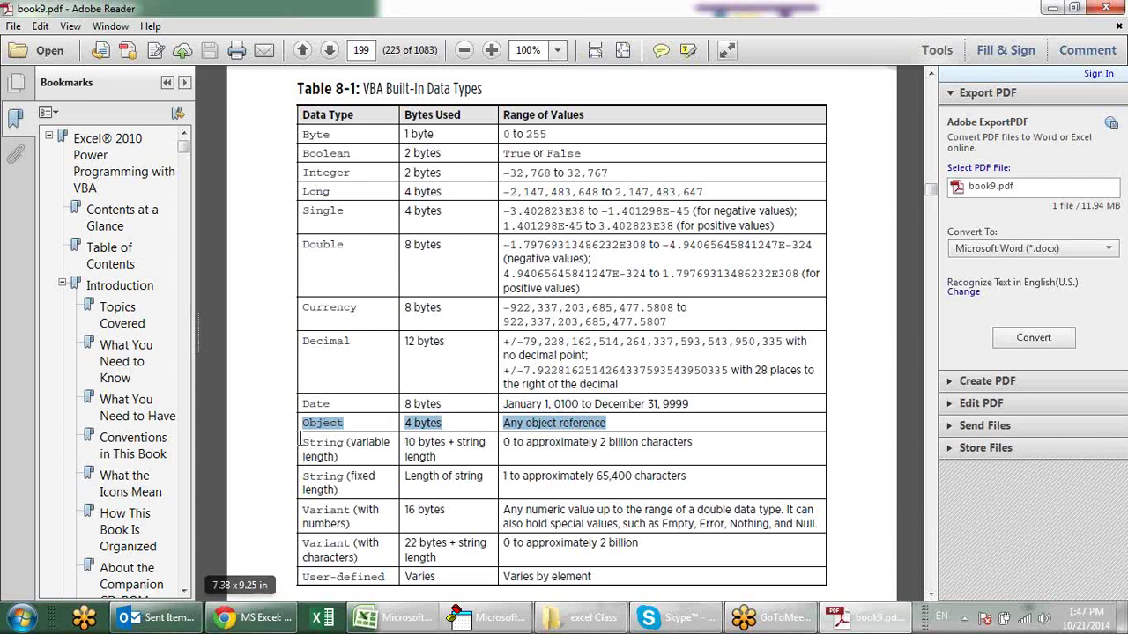
click(350, 421)
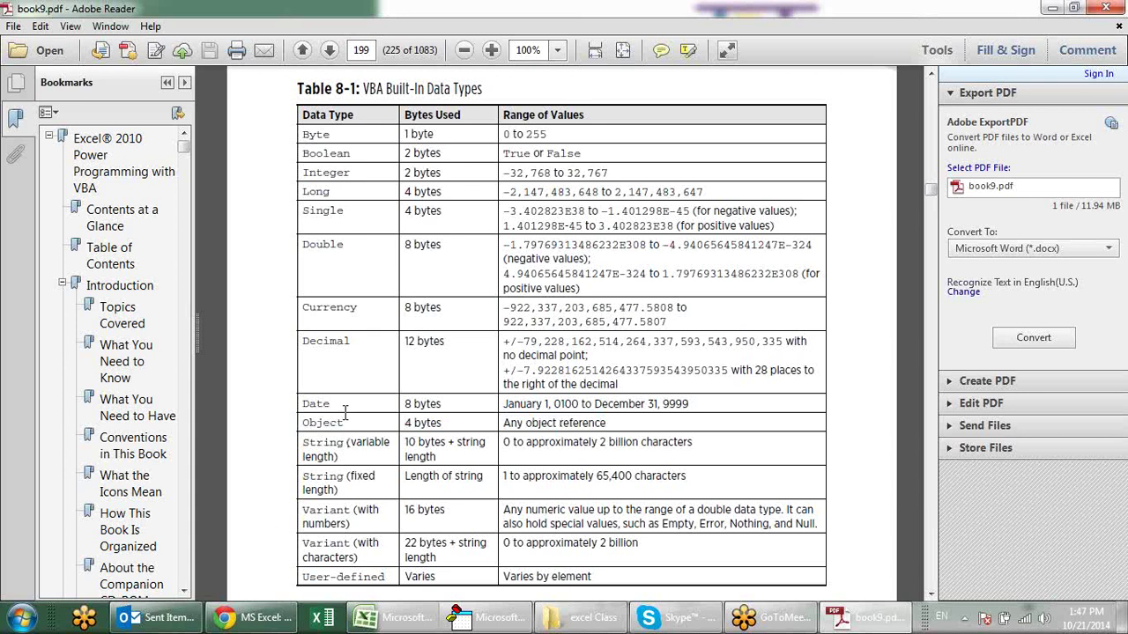
drag(344, 422, 299, 418)
mouse_move(384, 441)
mouse_down()
mouse_move(300, 420)
mouse_move(360, 423)
mouse_move(373, 453)
mouse_up()
drag(372, 453, 379, 476)
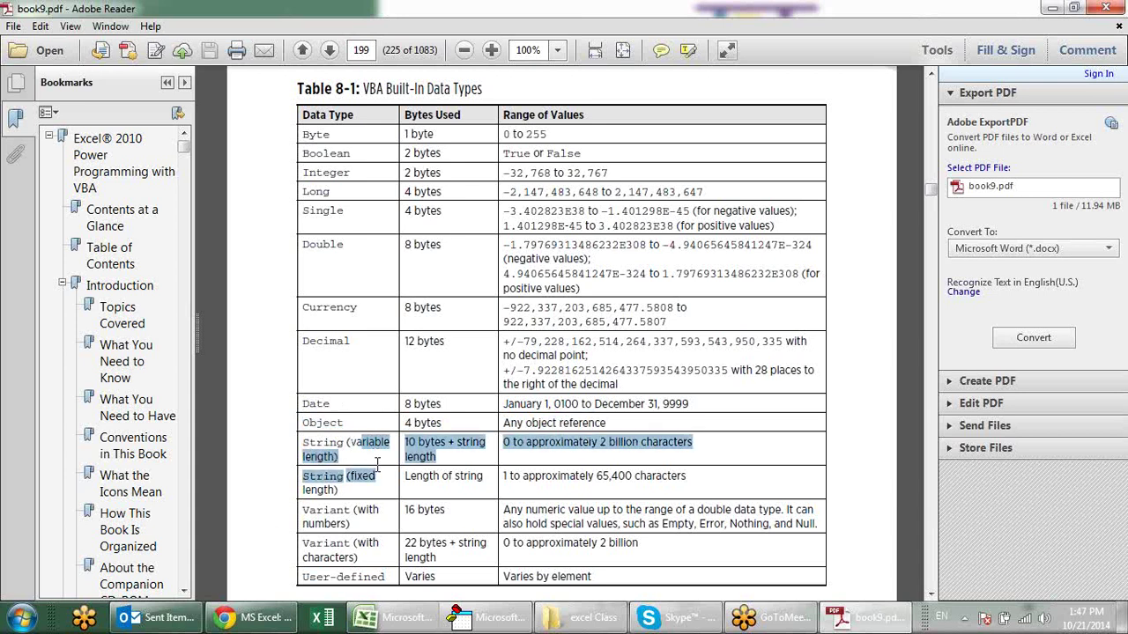
click(388, 464)
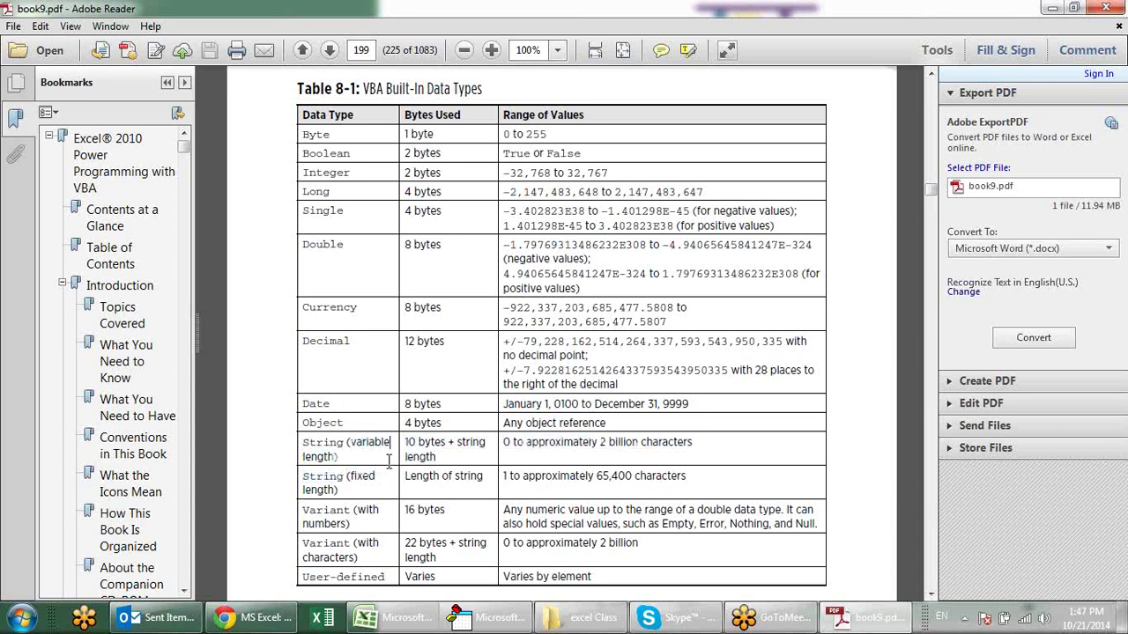
click(437, 476)
drag(330, 444, 343, 446)
click(348, 456)
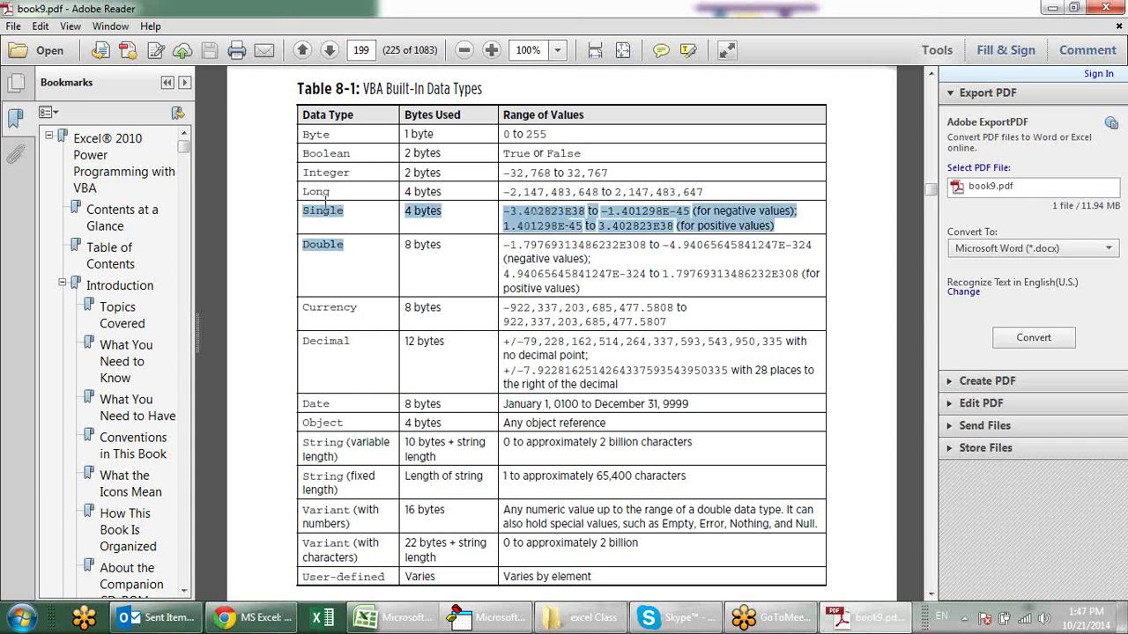
drag(348, 245, 306, 173)
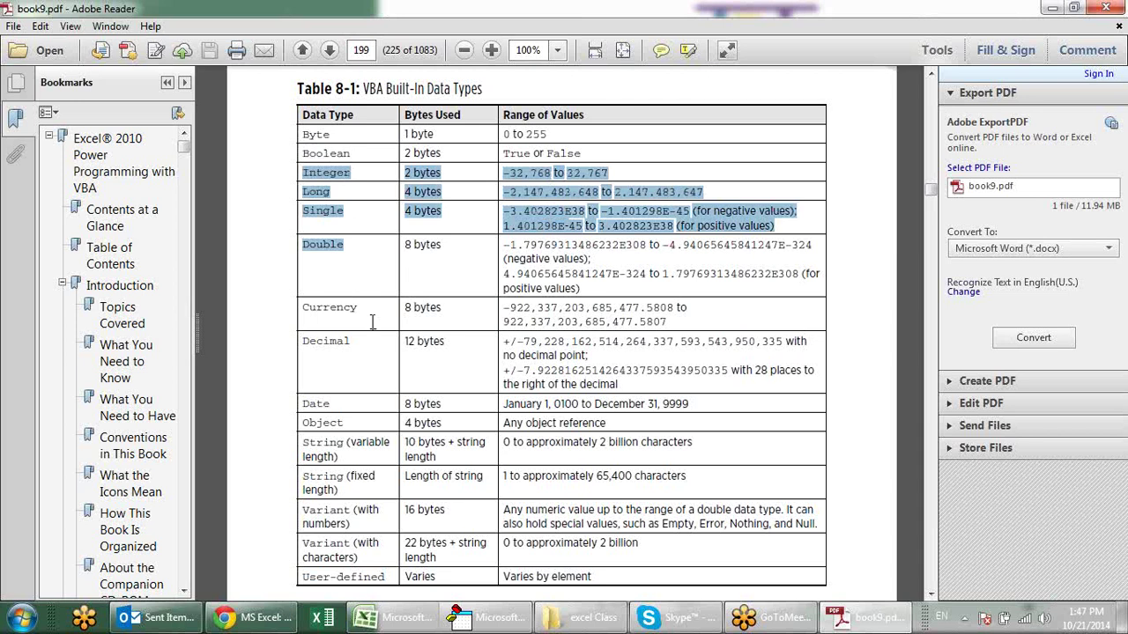
click(344, 404)
mouse_move(343, 404)
mouse_down()
mouse_move(348, 422)
mouse_move(313, 412)
mouse_up()
click(349, 421)
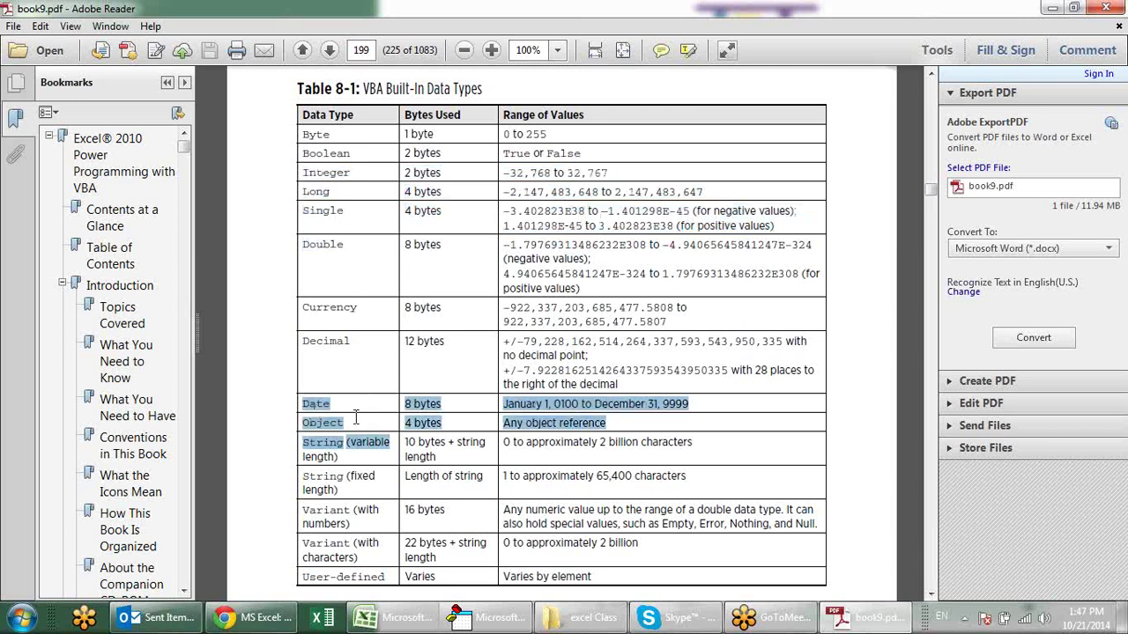
click(356, 418)
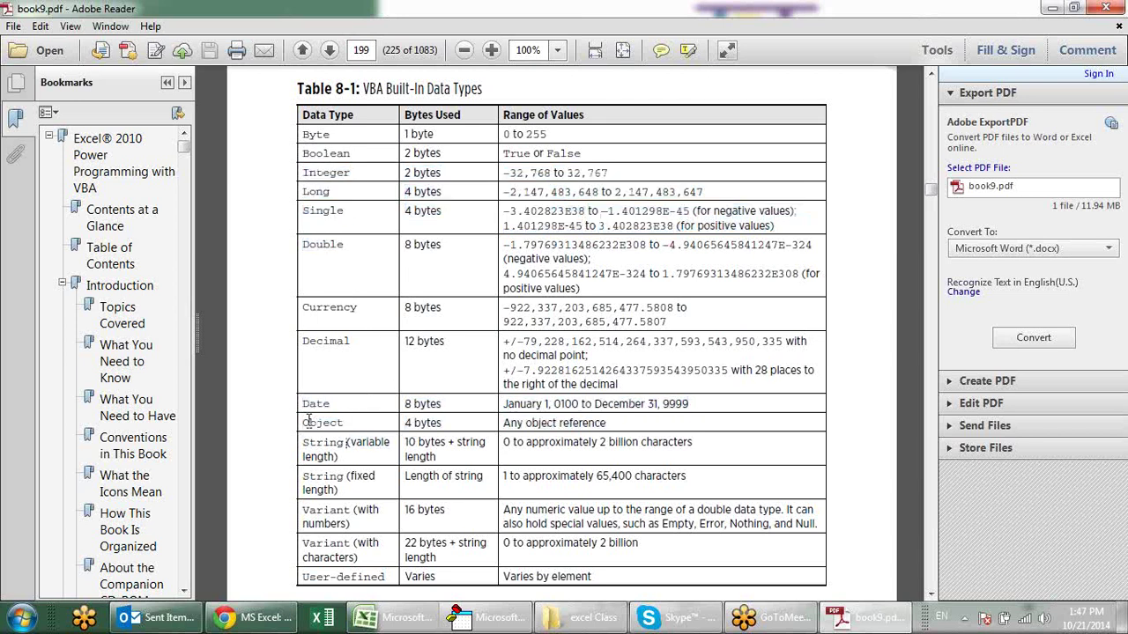
drag(308, 419, 361, 423)
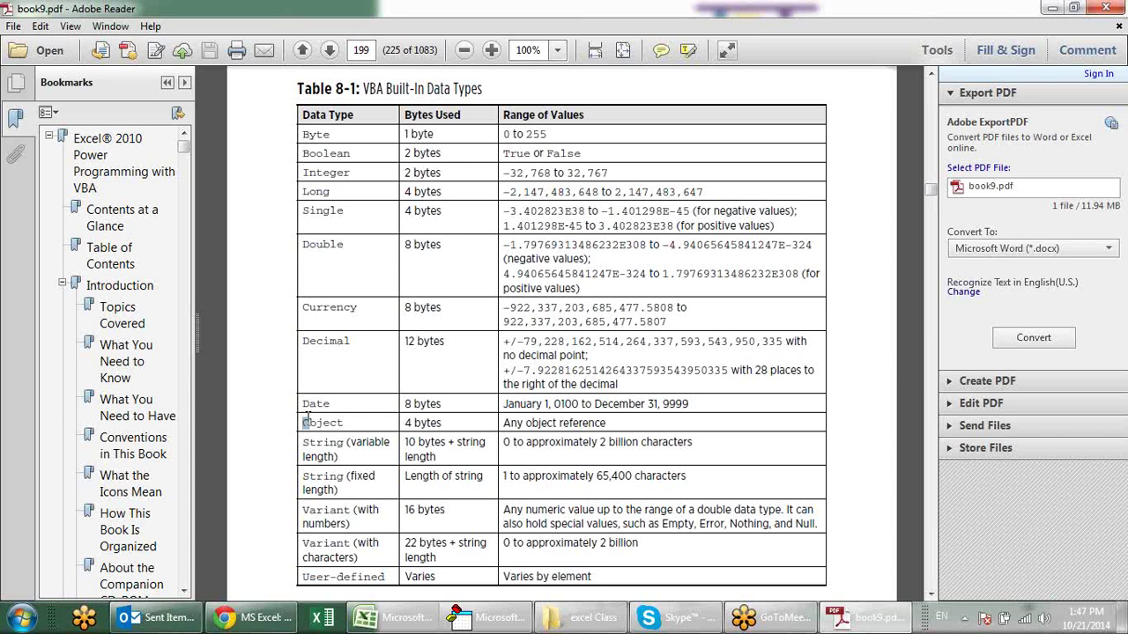
click(361, 423)
mouse_move(349, 446)
mouse_down()
mouse_move(298, 431)
mouse_move(289, 441)
mouse_up()
click(401, 481)
scroll(365, 462, down, 1)
scroll(429, 457, down, 1)
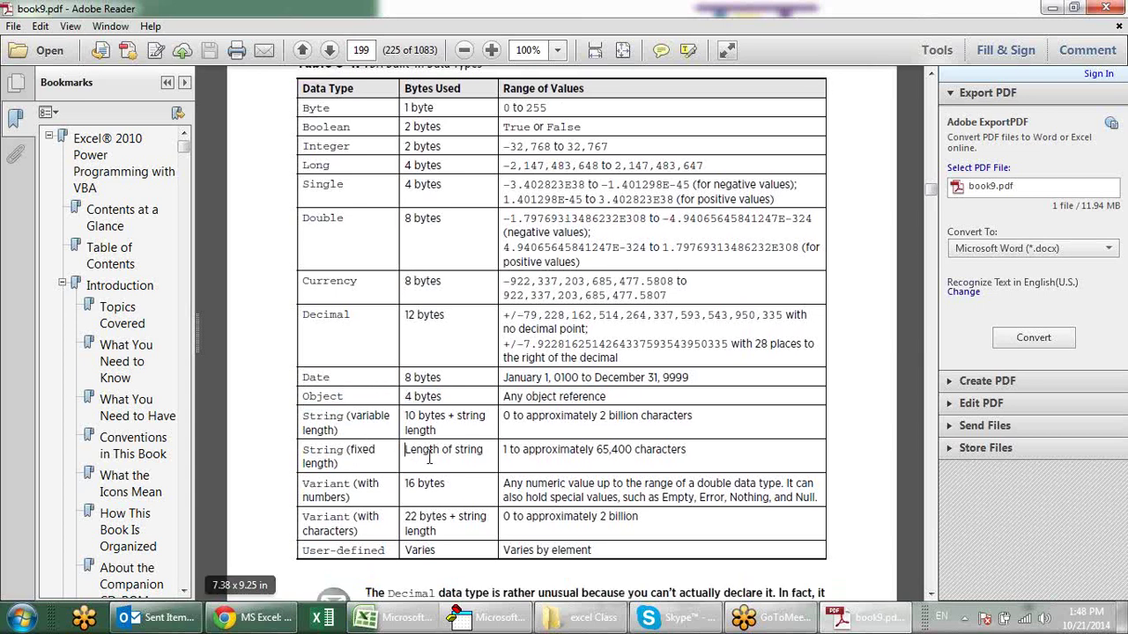
drag(353, 484, 338, 490)
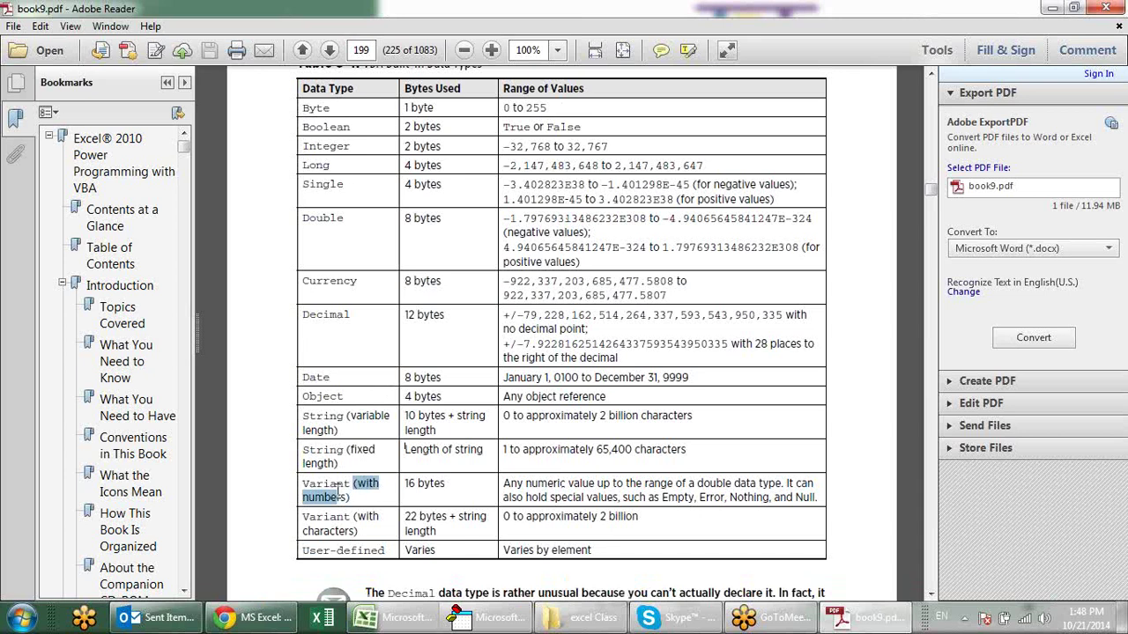
double_click(314, 483)
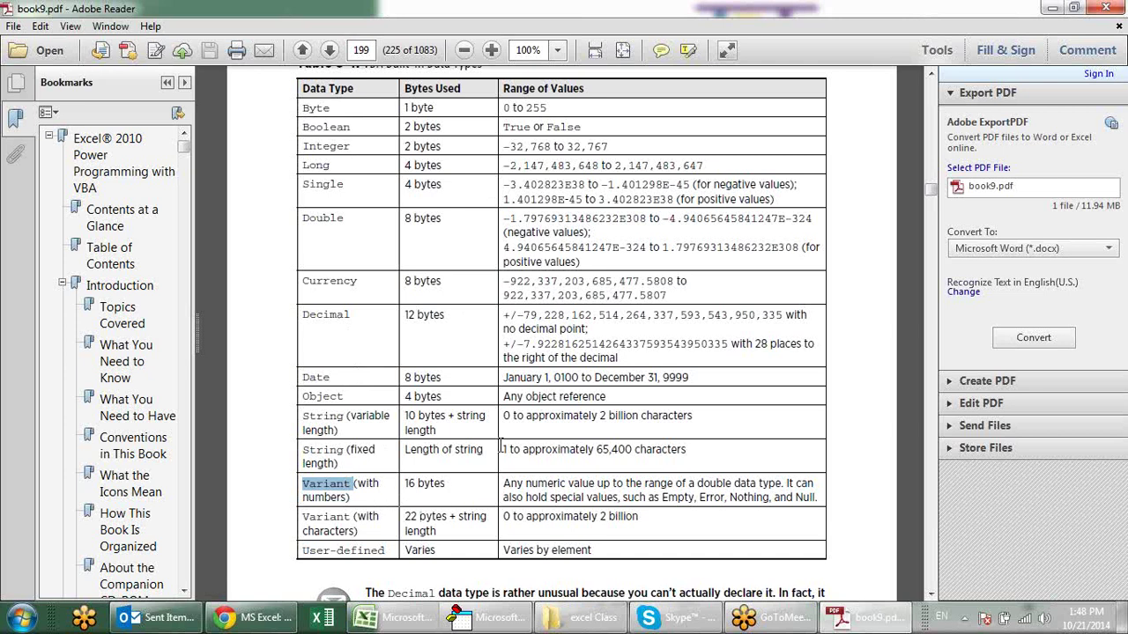
drag(505, 485, 578, 496)
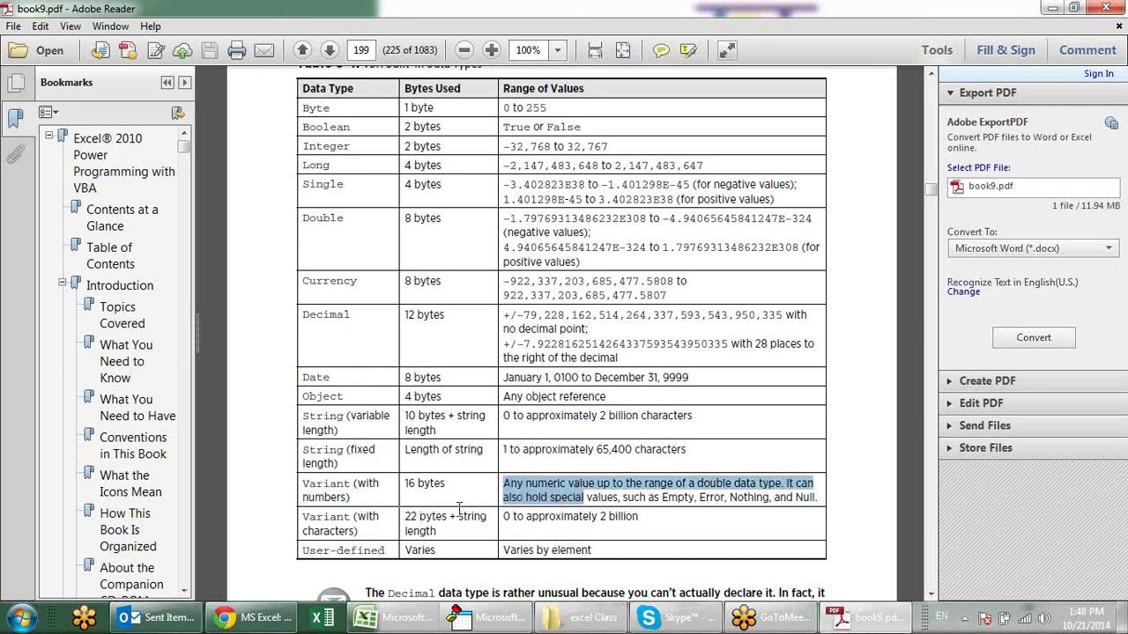
drag(458, 515, 486, 517)
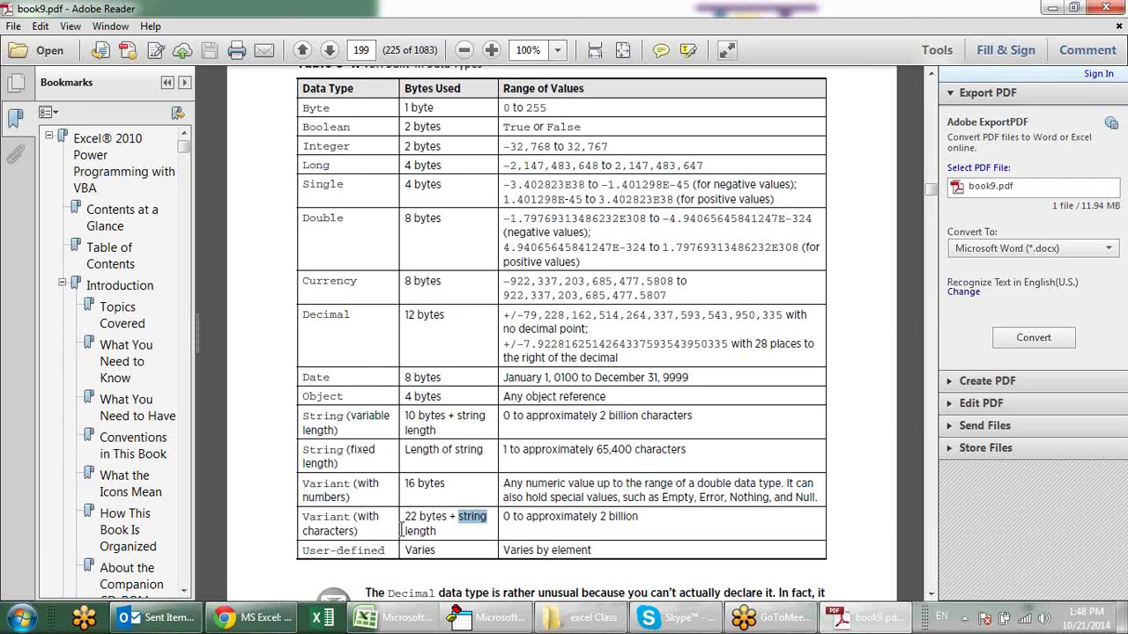
click(385, 479)
click(400, 522)
drag(437, 551, 402, 551)
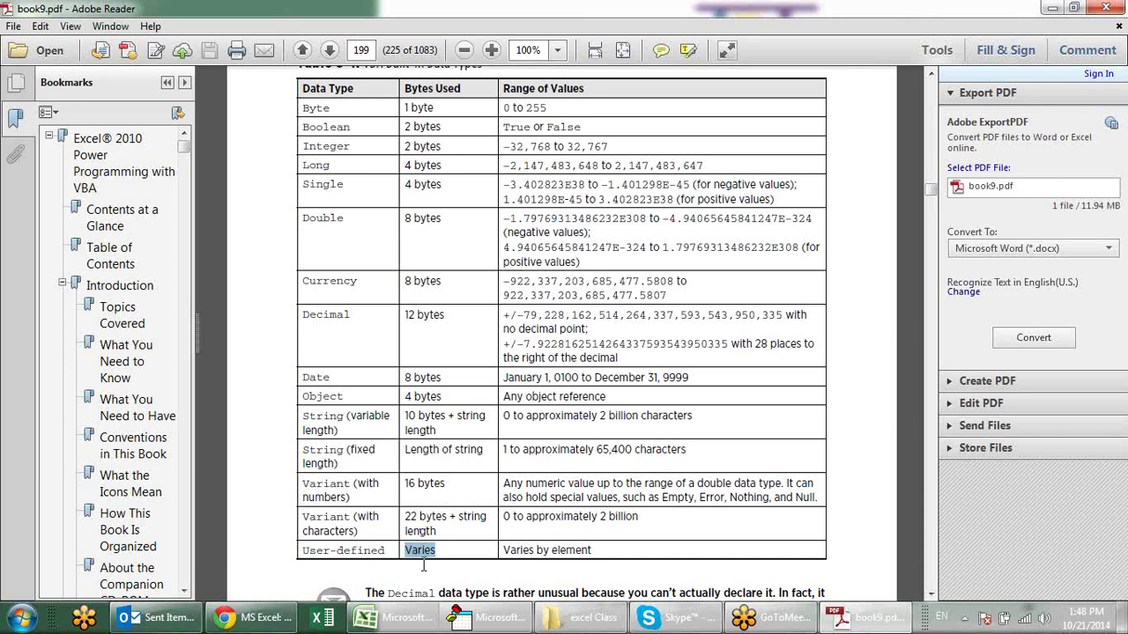
scroll(439, 533, down, 1)
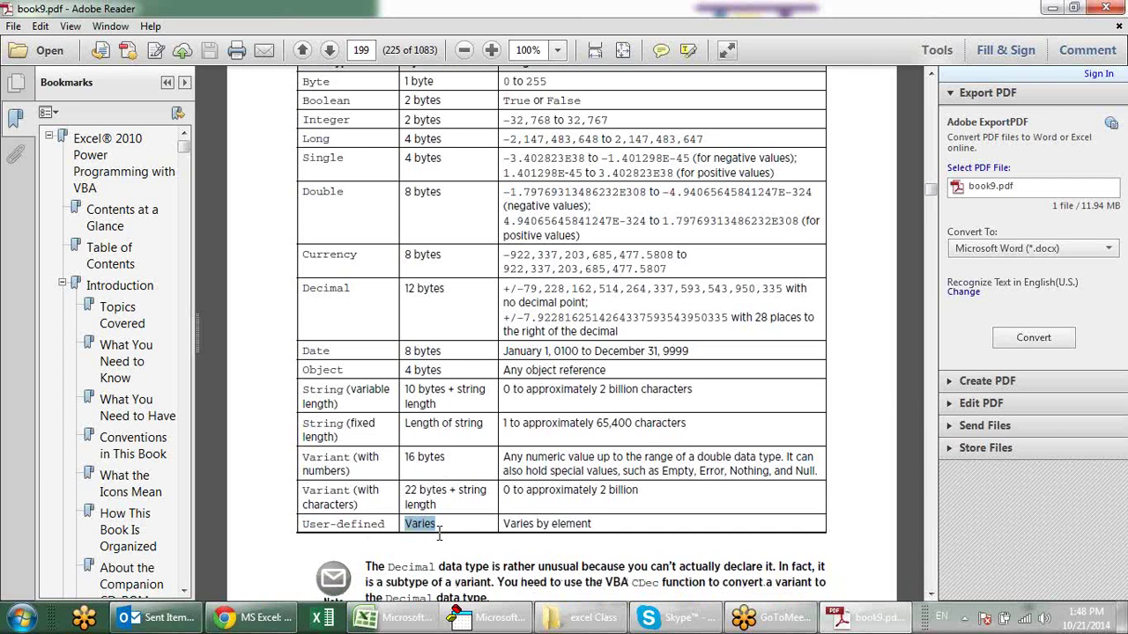
scroll(439, 528, down, 1)
drag(287, 507, 591, 518)
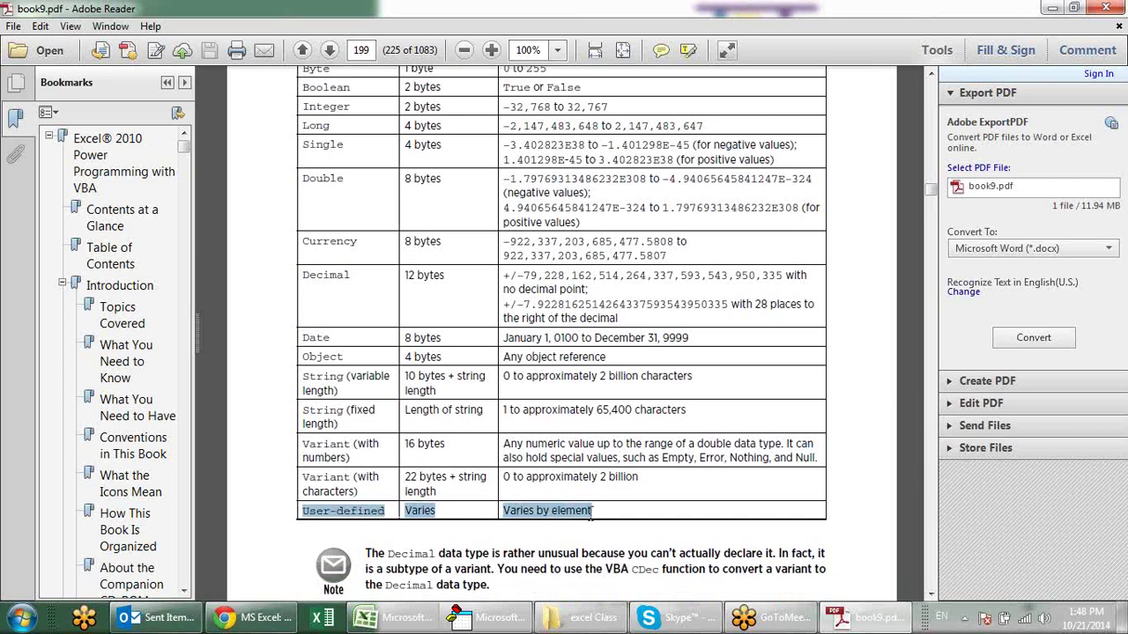
click(552, 535)
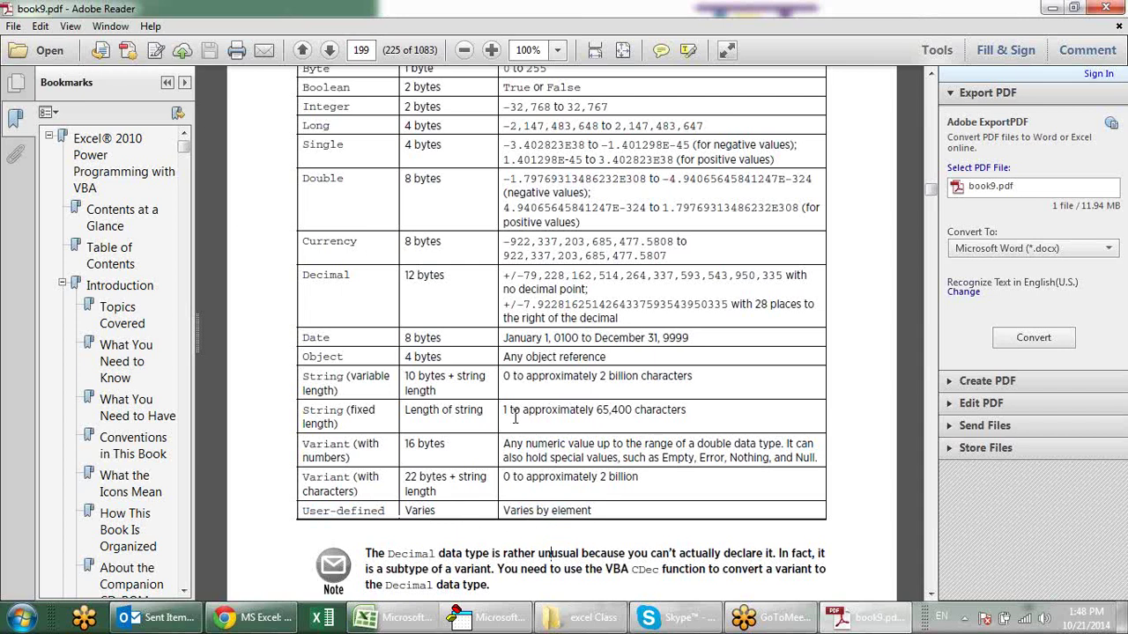
scroll(374, 293, up, 1)
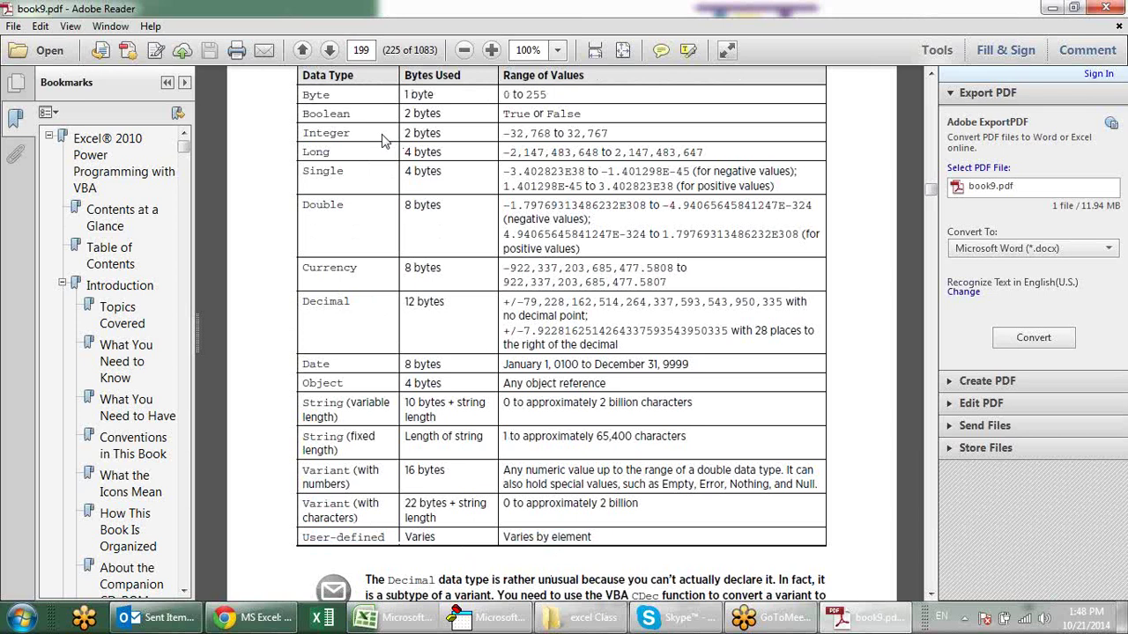
Highlight the Byte–Long rows, Integer, the Long row and Object in the data types table.
drag(348, 176, 264, 149)
click(342, 160)
double_click(358, 133)
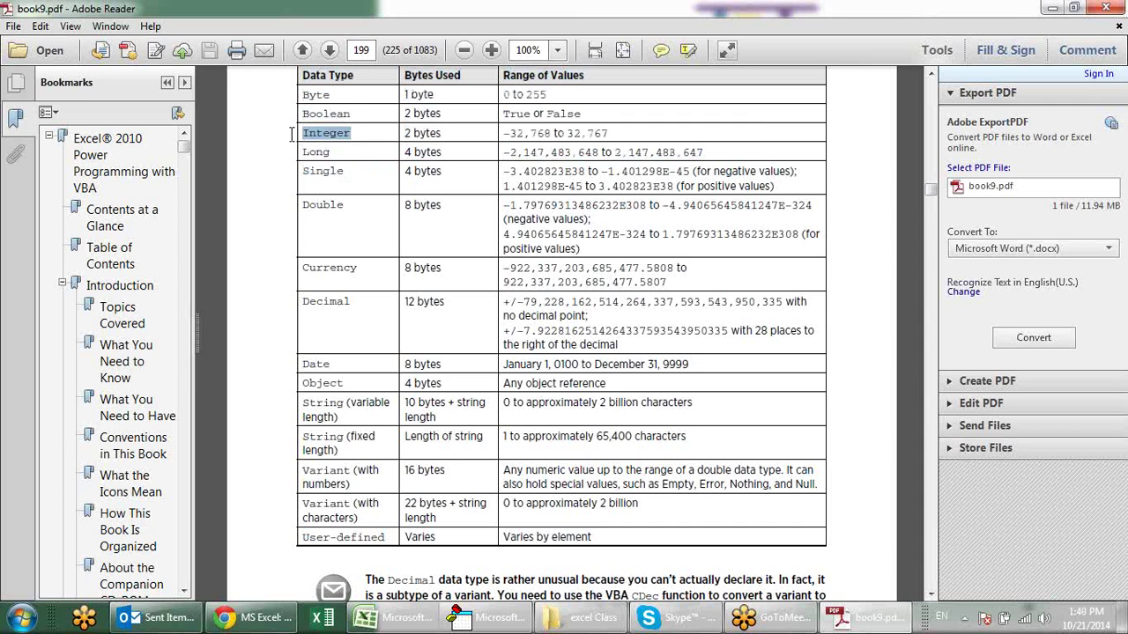
click(348, 153)
triple_click(348, 154)
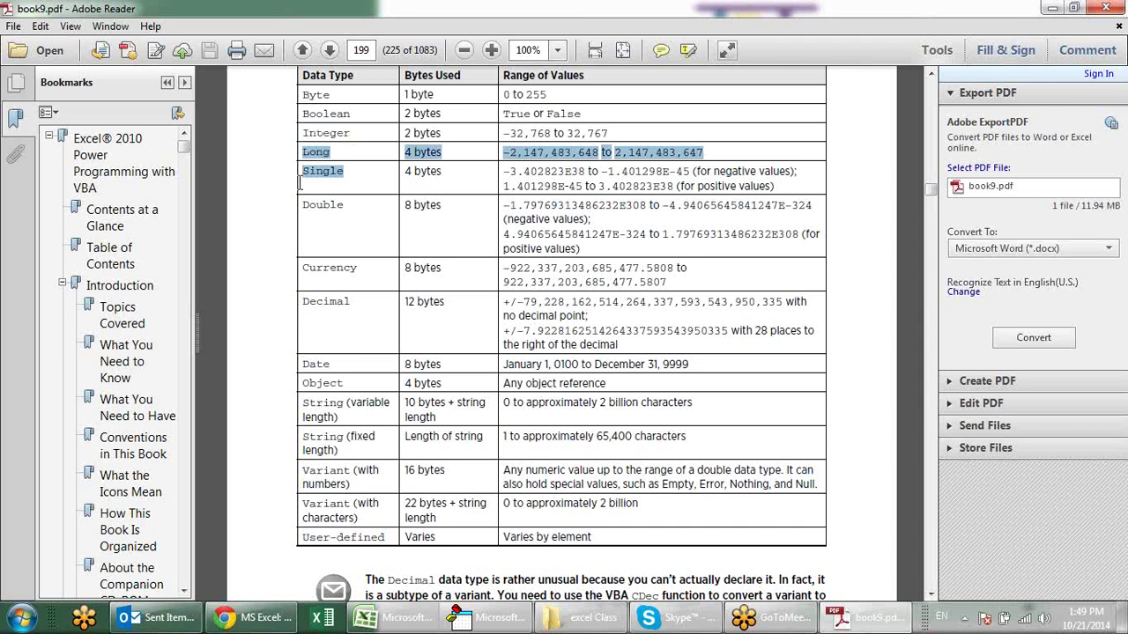
click(372, 213)
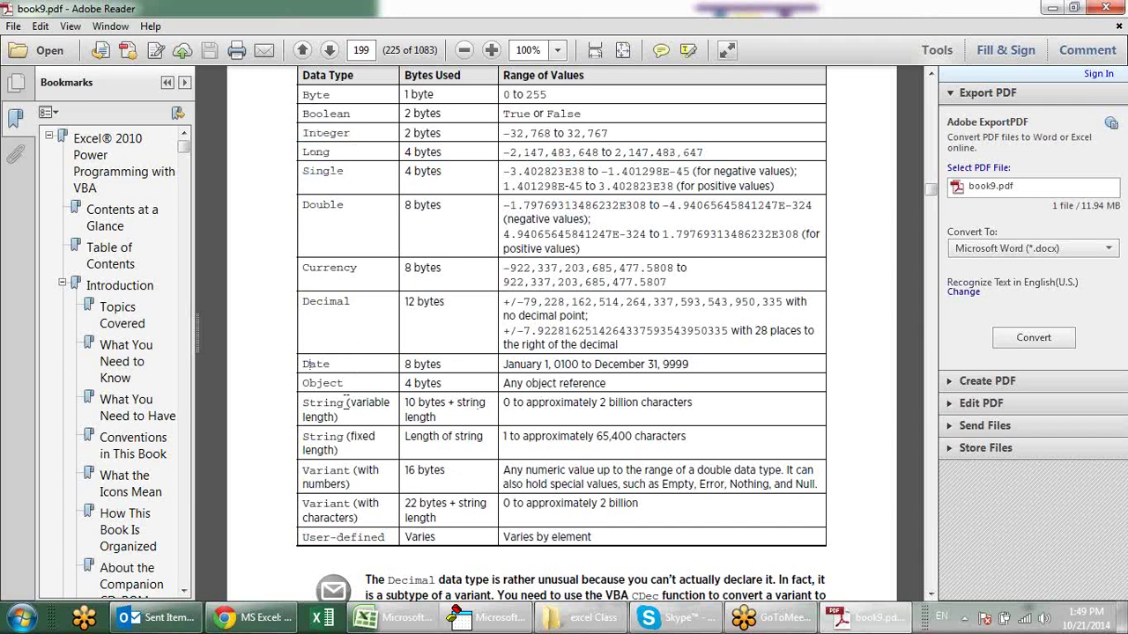
drag(343, 384, 303, 385)
click(349, 384)
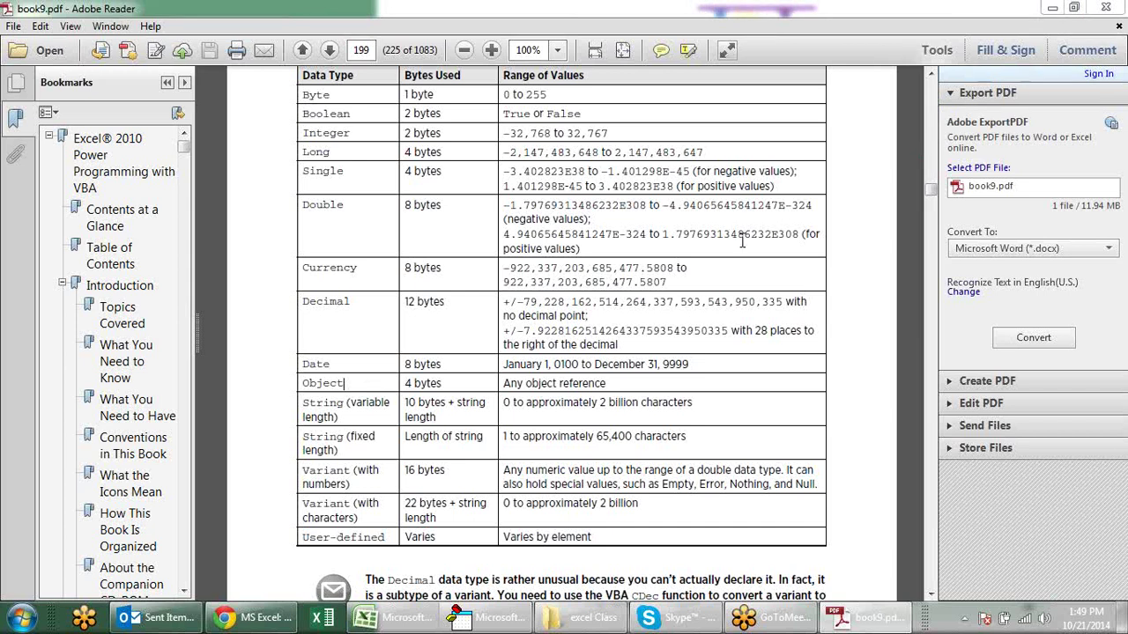
Scroll down to page 200's Benchmarking variant data types section.
scroll(851, 431, down, 2)
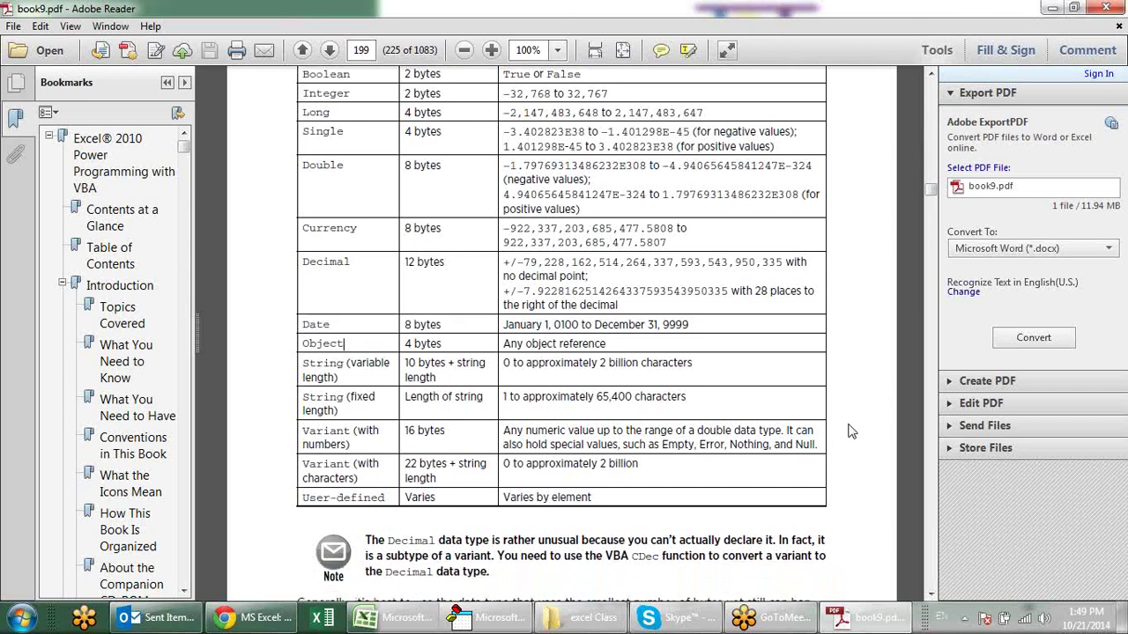
scroll(851, 431, down, 2)
scroll(851, 431, down, 5)
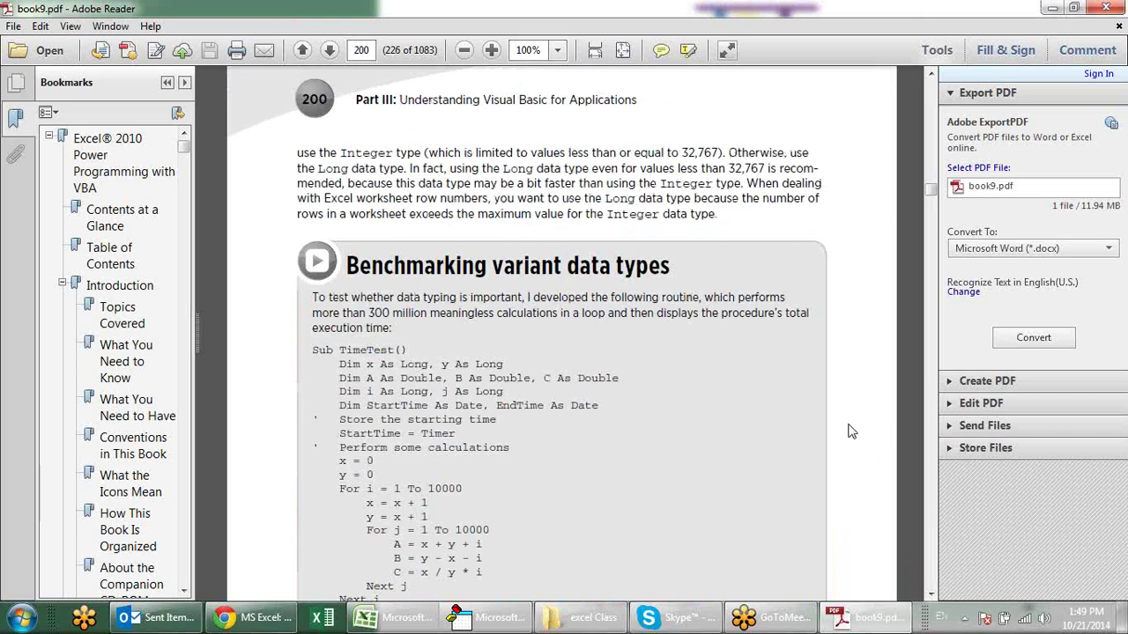
scroll(851, 431, down, 1)
scroll(851, 430, down, 2)
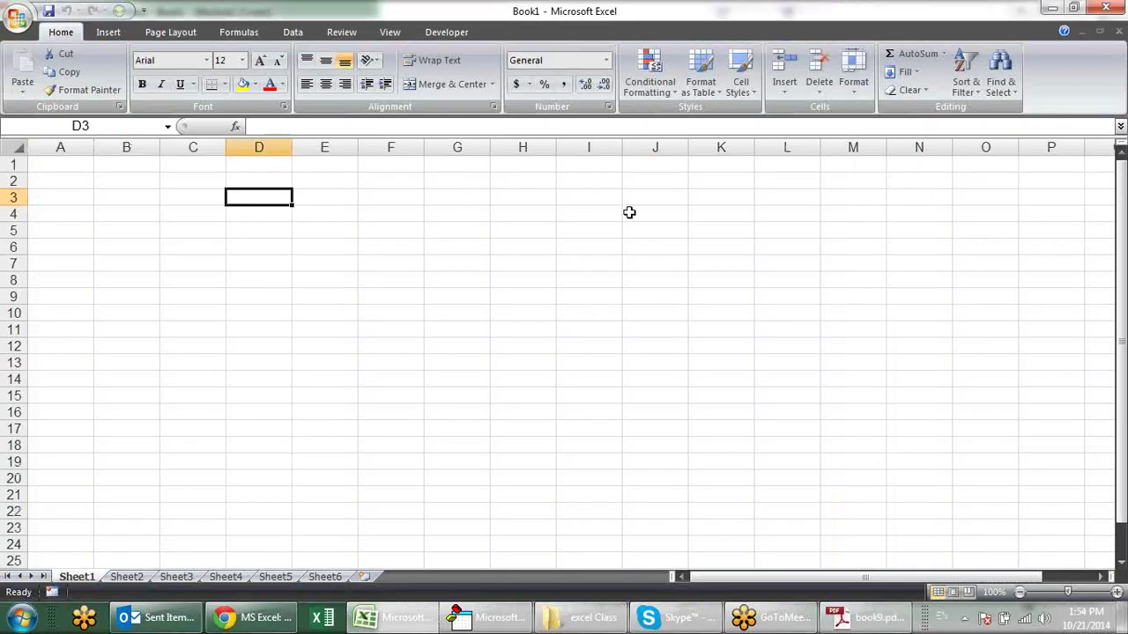
Fill A2:A14 with =RANDBETWEEN(10,90) in a single Ctrl+Enter entry.
click(97, 180)
key(Left)
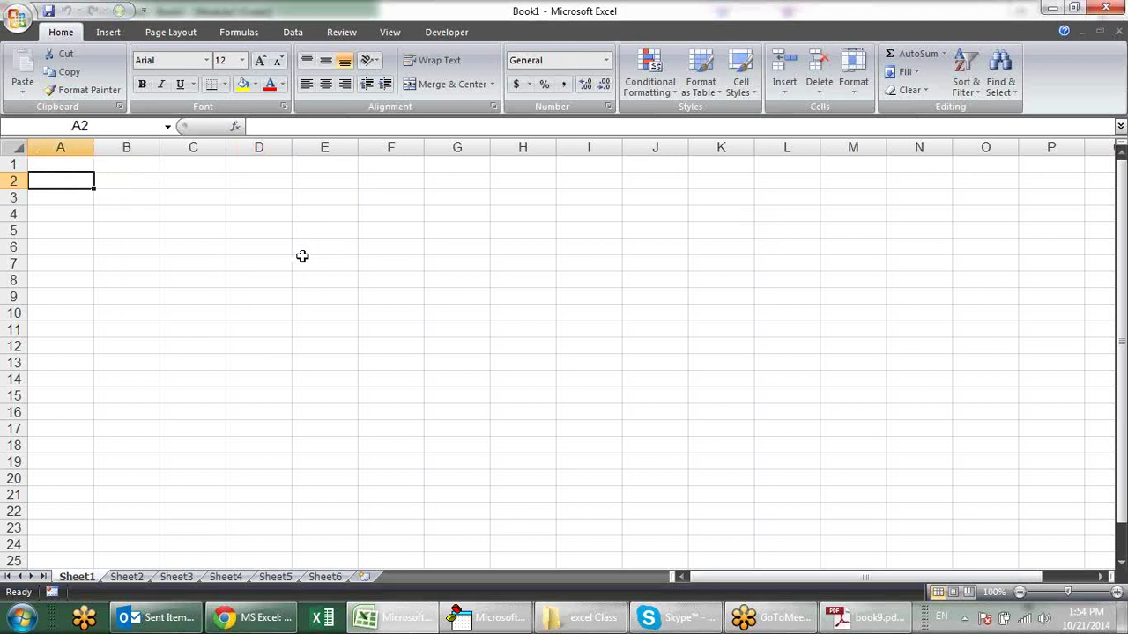
key(shift+Down)
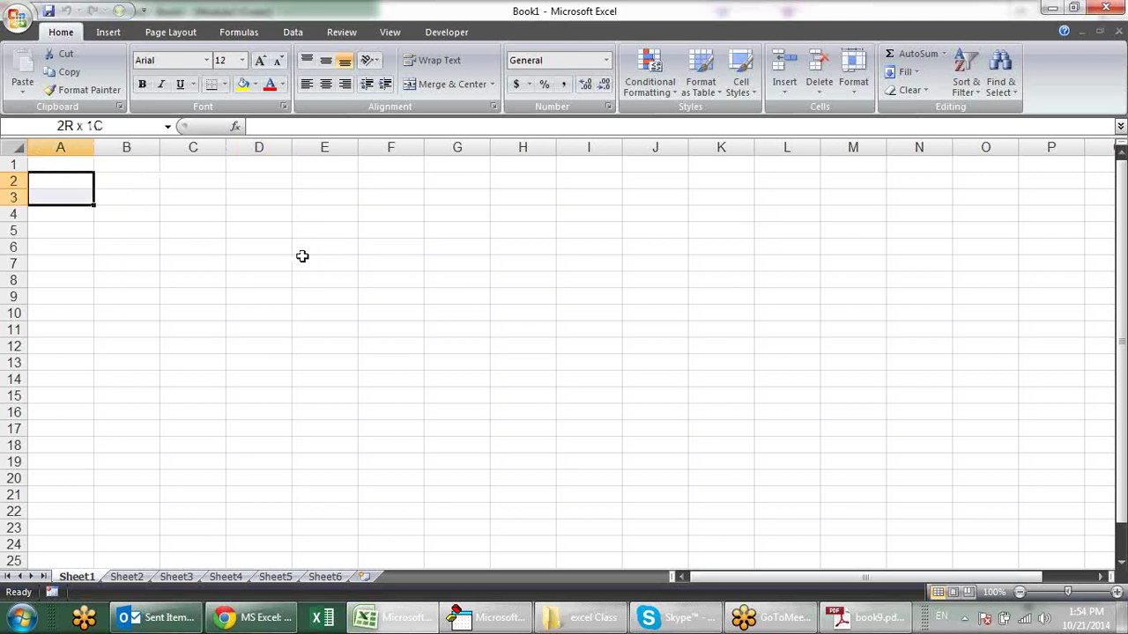
key(shift+Down)
key(shift+Down)
key(shift+Down)
key(shift+Down)
key(shift+Down)
key(shift+Down)
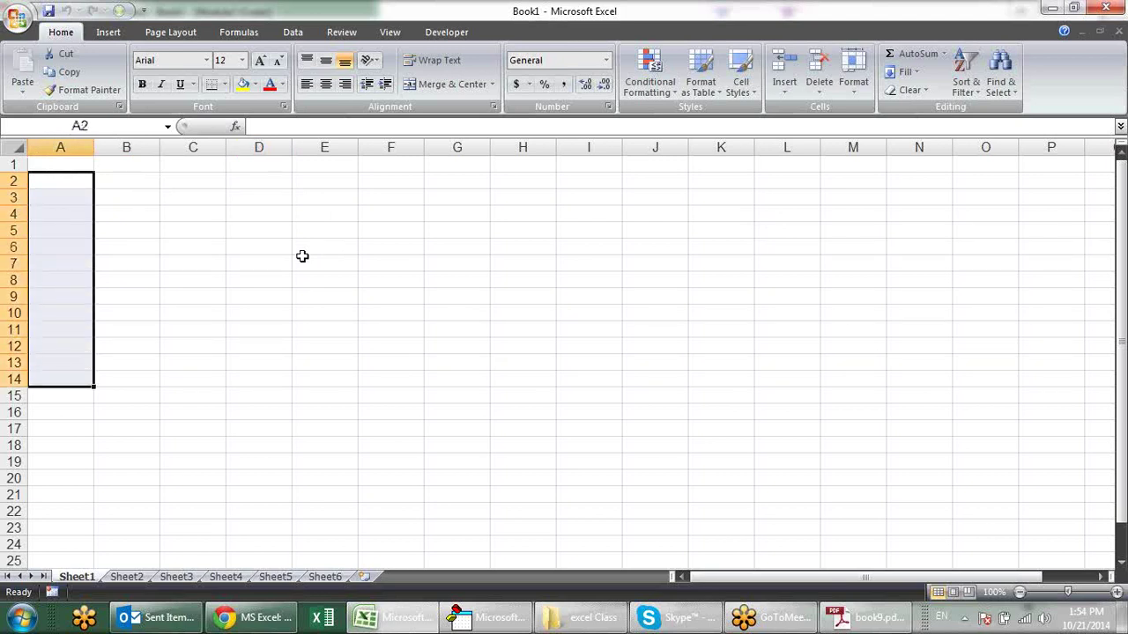
text(=)
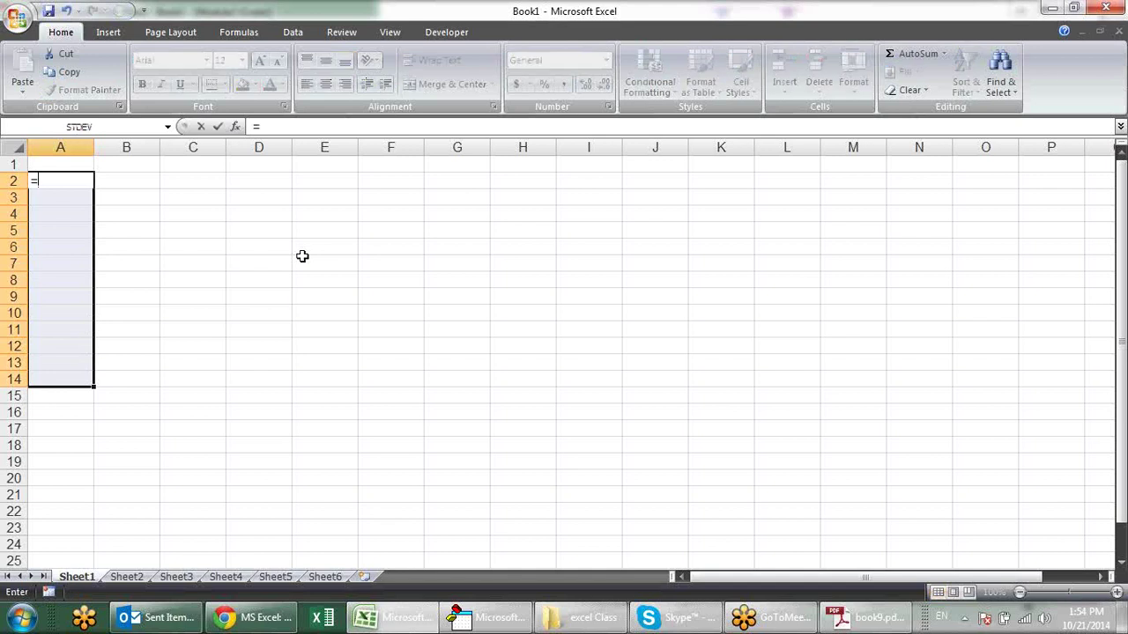
text(ra)
key(Down)
key(Down)
key(Tab)
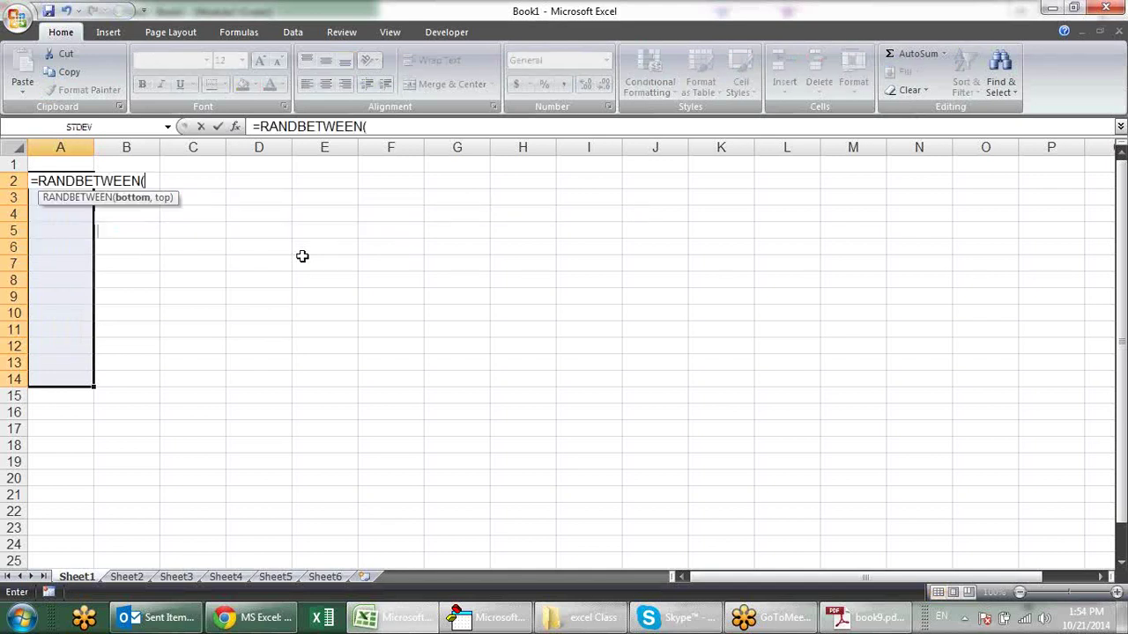
text(10)
text(,90)
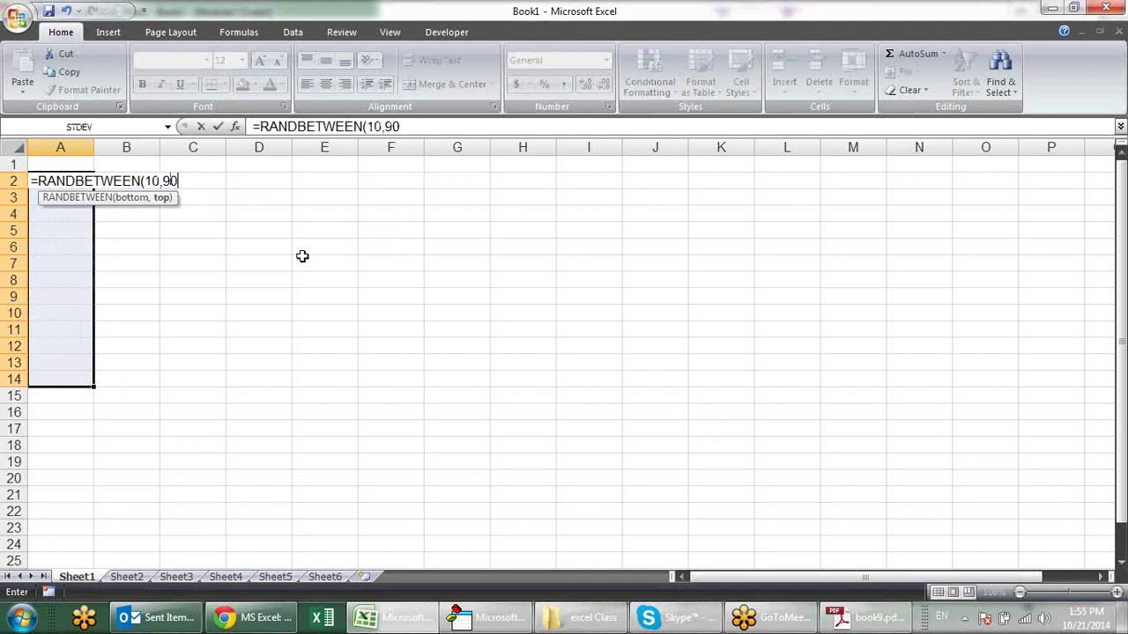
text())
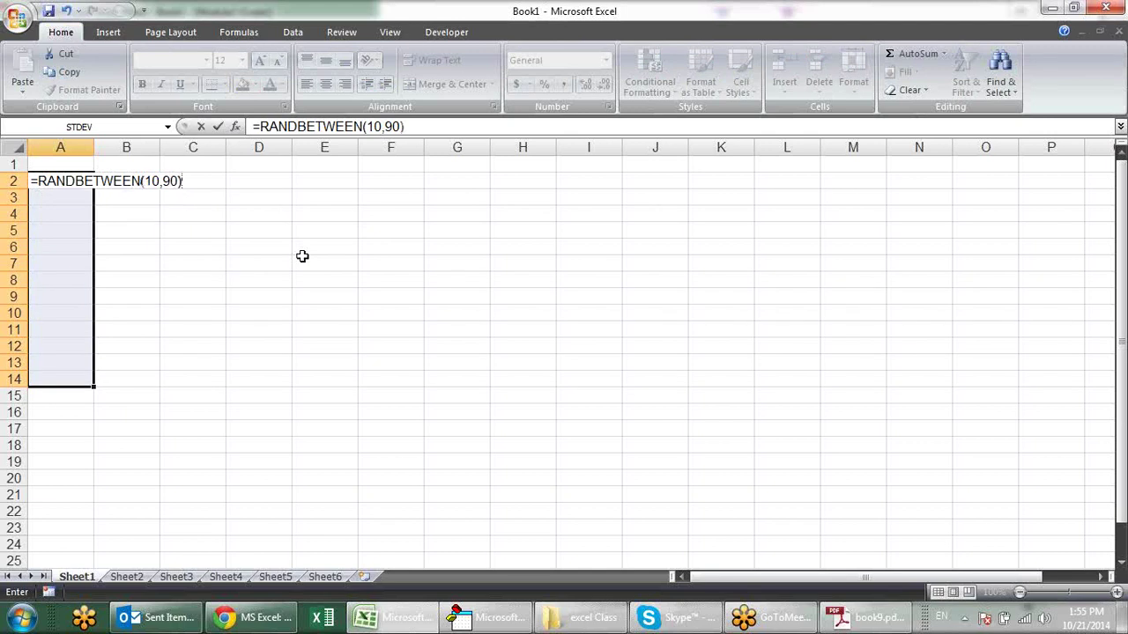
key(ctrl+Return)
Convert the random numbers in A2:A14 to fixed values with Paste Special > Values.
key(ctrl+c)
key(alt+e)
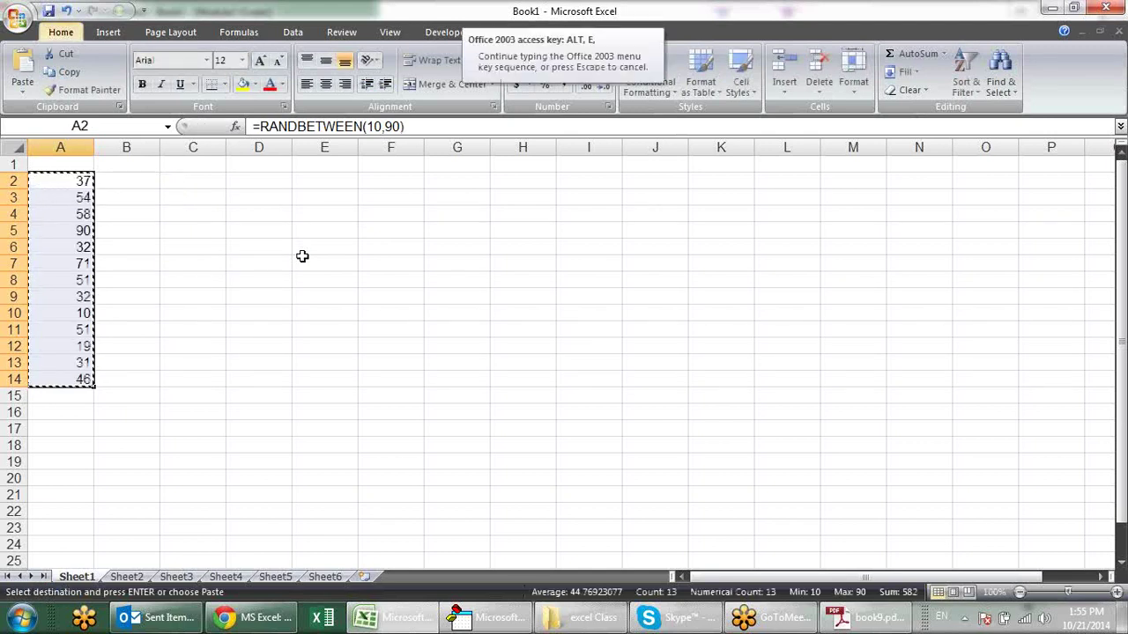
key(s)
key(v)
key(Return)
Enter 50 in A1 and select A1:A14 to review the numbers.
click(81, 164)
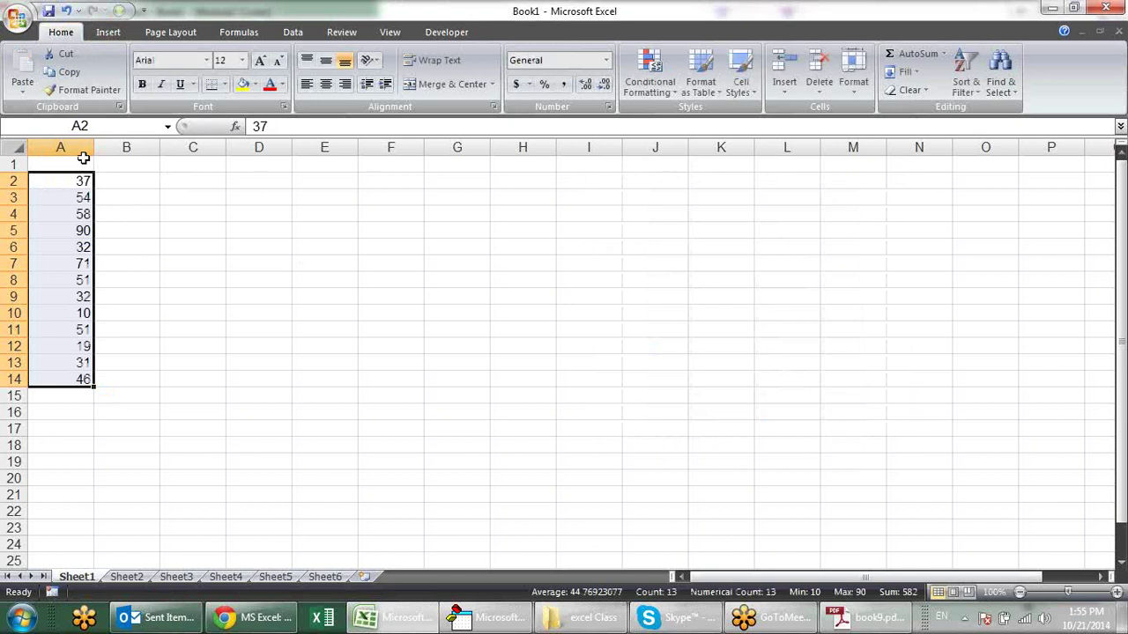
key(Escape)
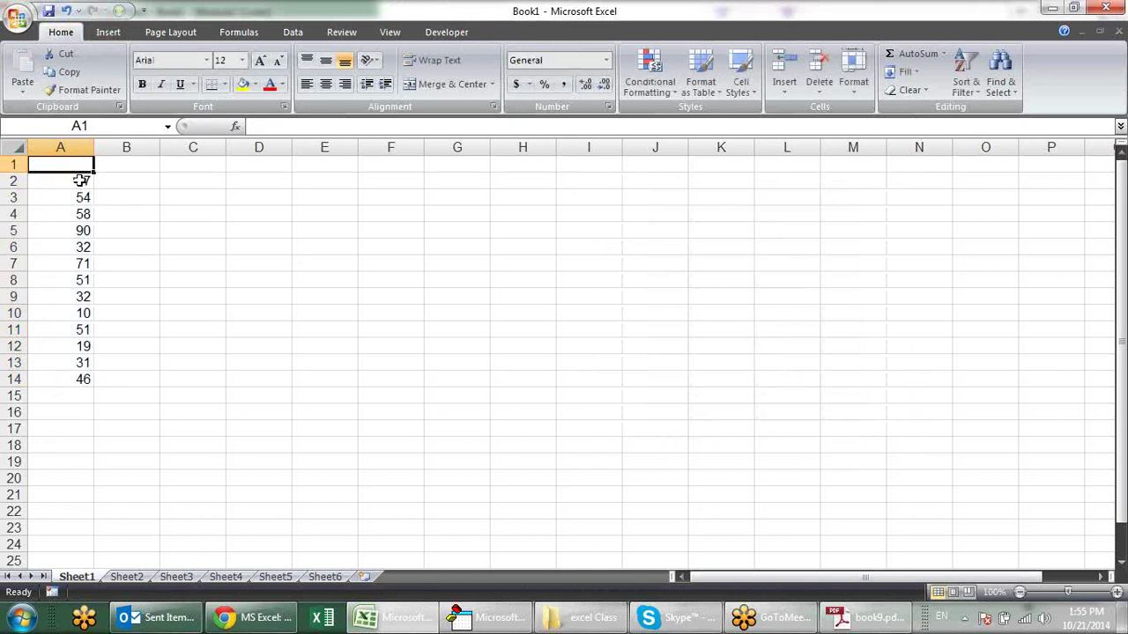
text(50)
key(Return)
click(142, 222)
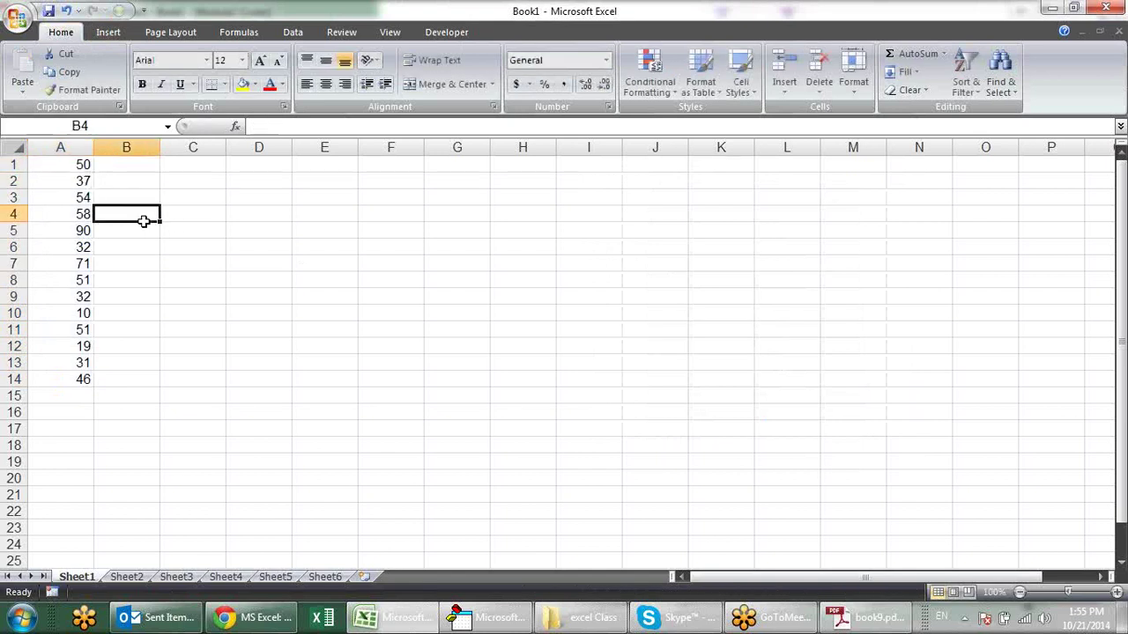
drag(82, 164, 46, 377)
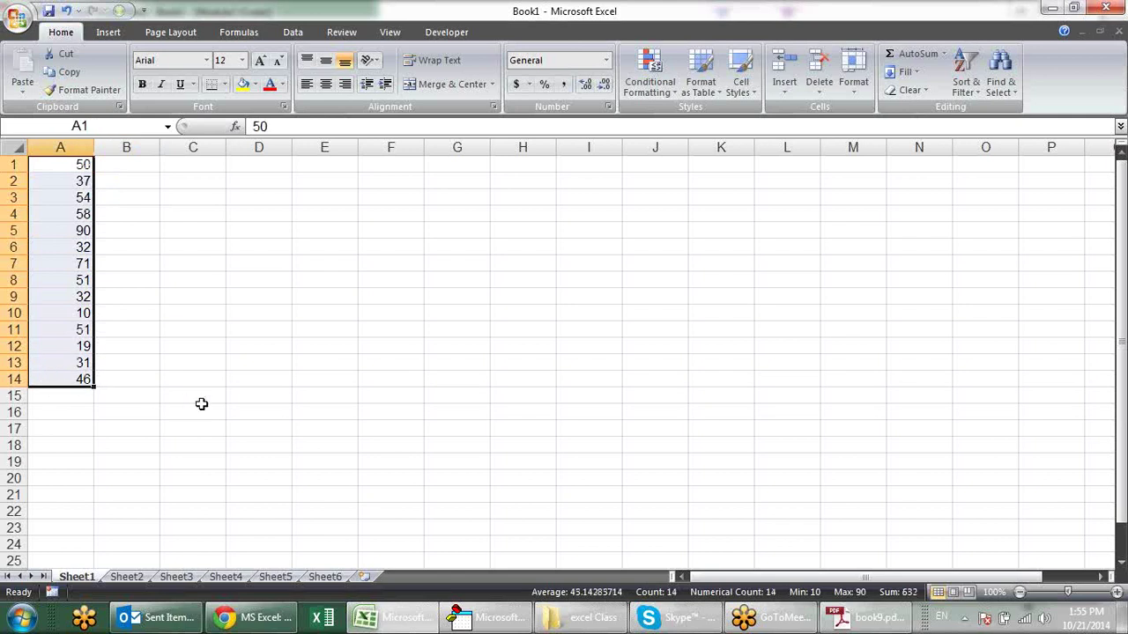
click(191, 393)
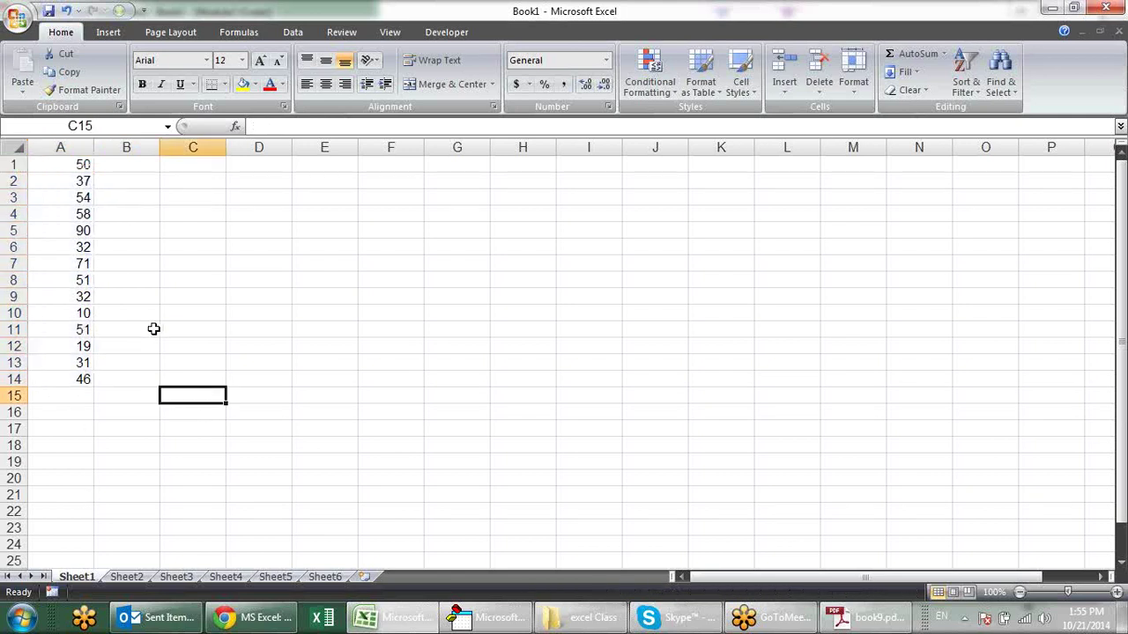
Write the line Sheet1.Range("a6500").End(xlUp).Select in Module2.
key(alt+F11)
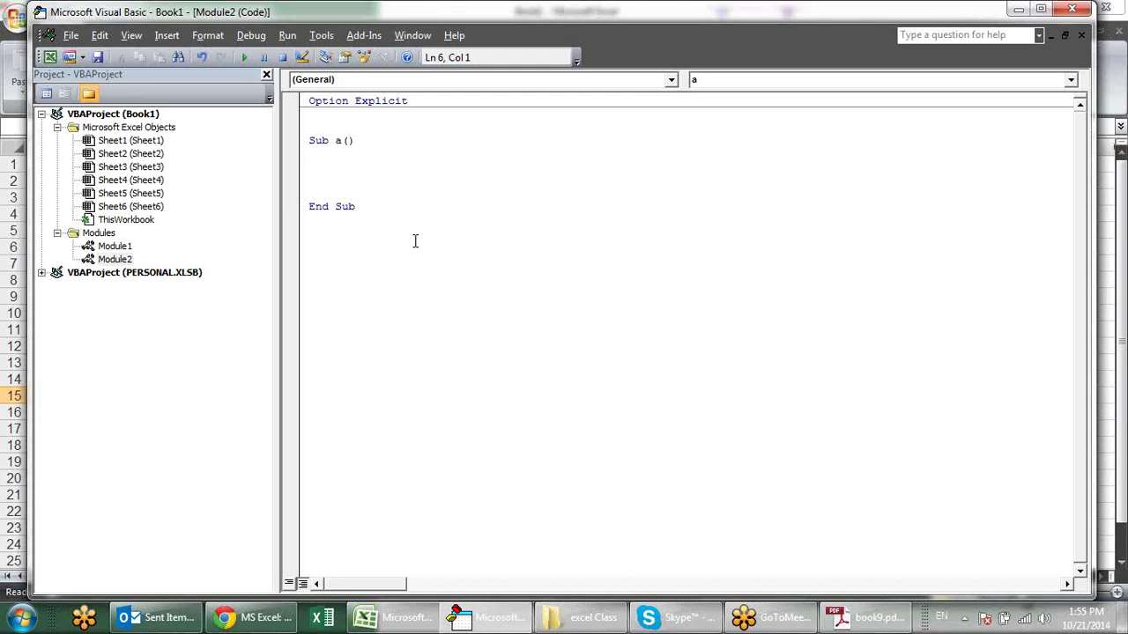
key(alt+F11)
key(alt+F11)
key(alt+F11)
key(alt+F11)
text(sheet)
text(1.ra)
key(Tab)
text(("a)
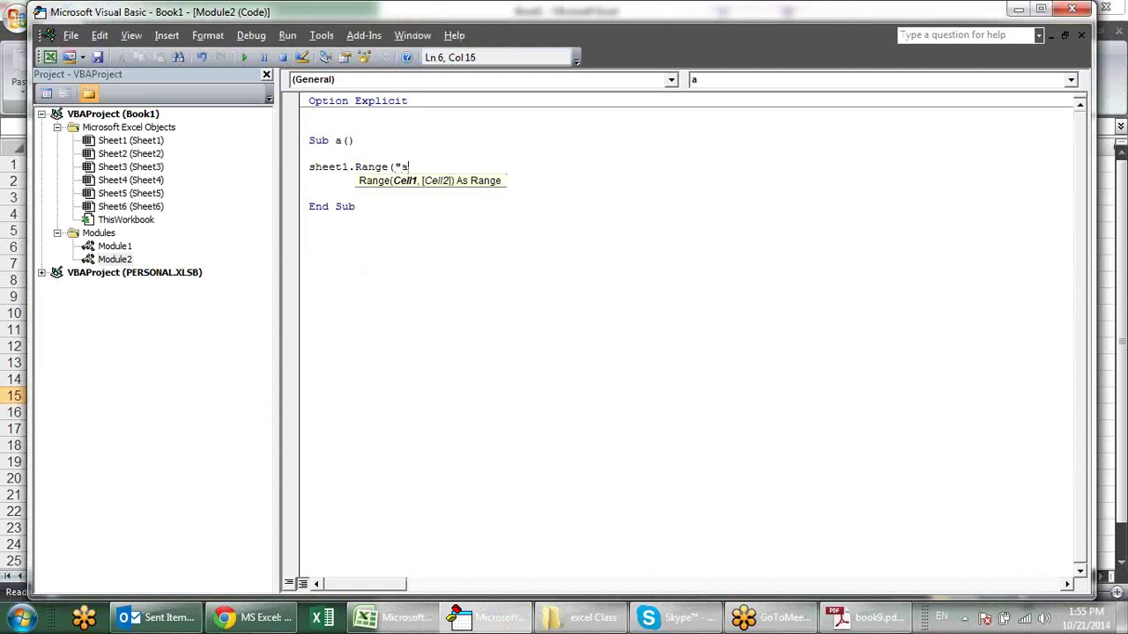
text(6500)
text("))
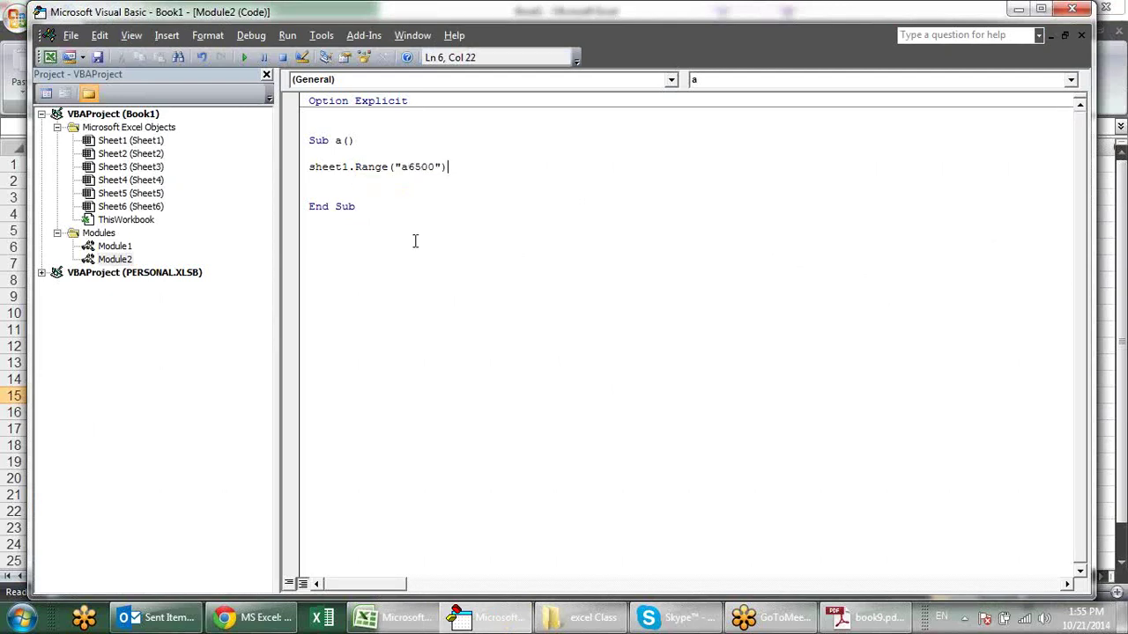
text(.end)
key(Tab)
text((xl)
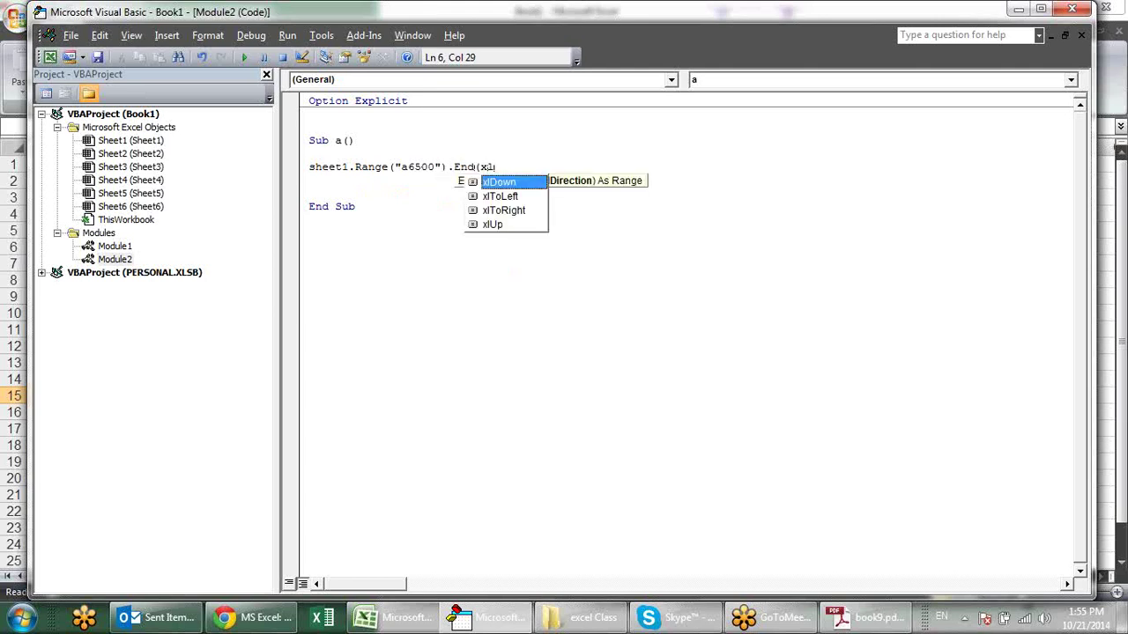
key(Down)
key(Down)
key(Down)
key(Tab)
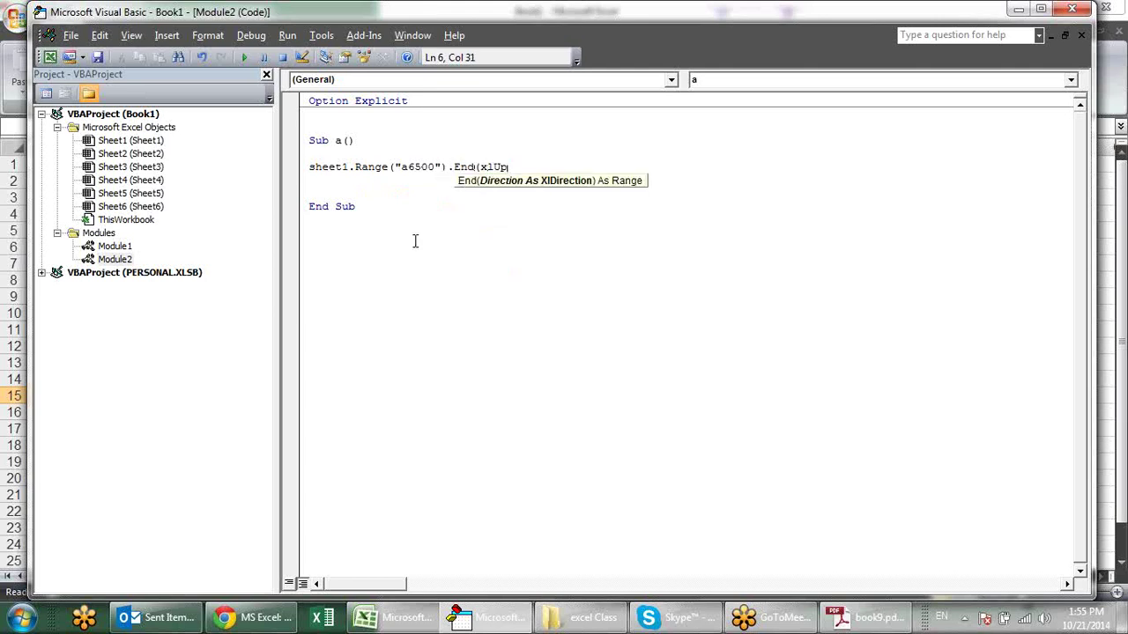
text().)
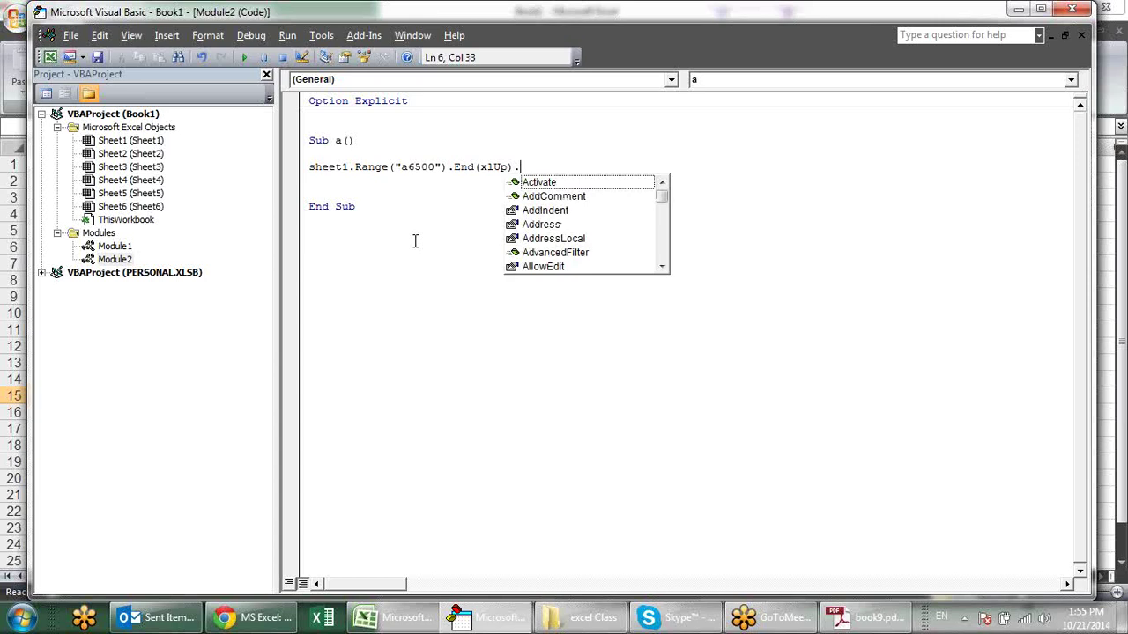
text(sel)
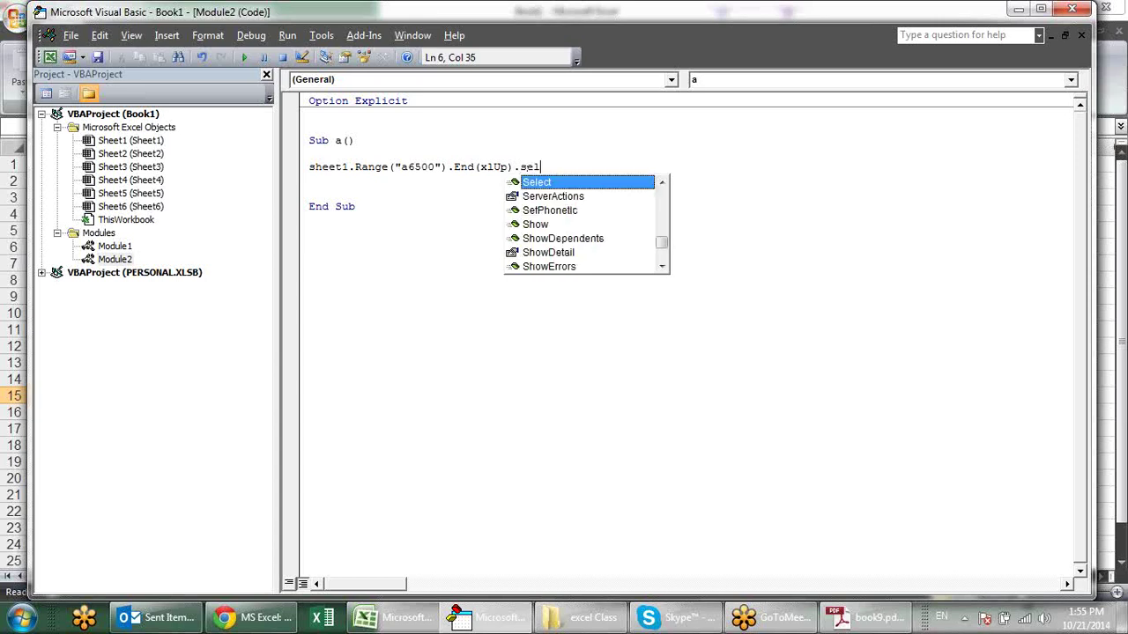
key(Tab)
key(Return)
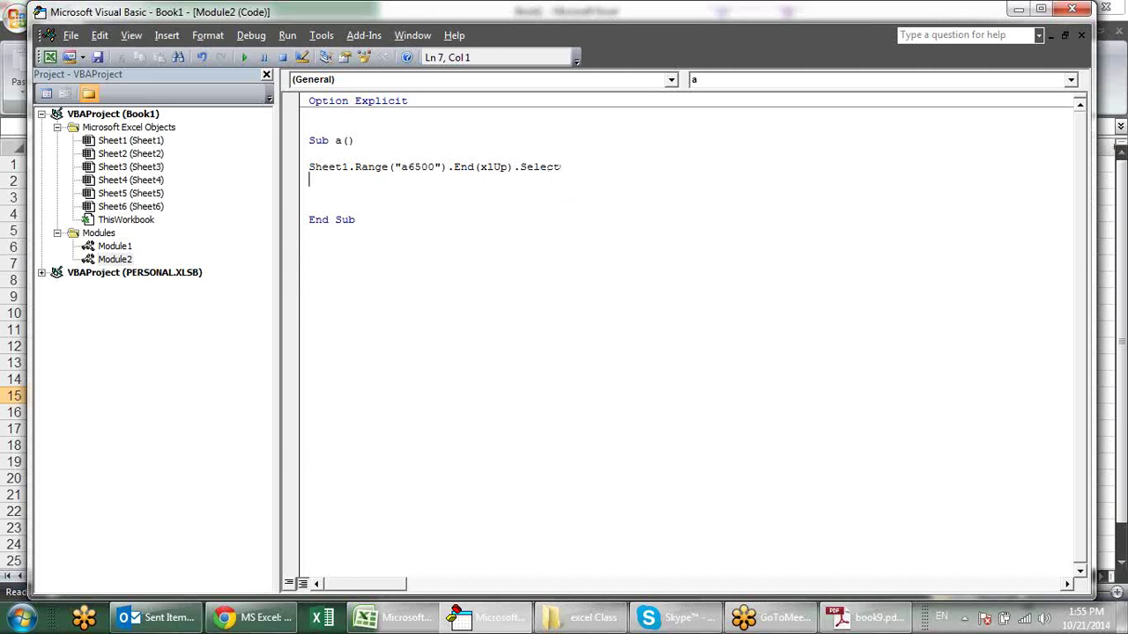
Add Sheet1.Range(Selection, Selection.End(xlUp)).Select below it, followed by blank lines.
text(Sheet)
text(1.ra)
key(Tab)
text((")
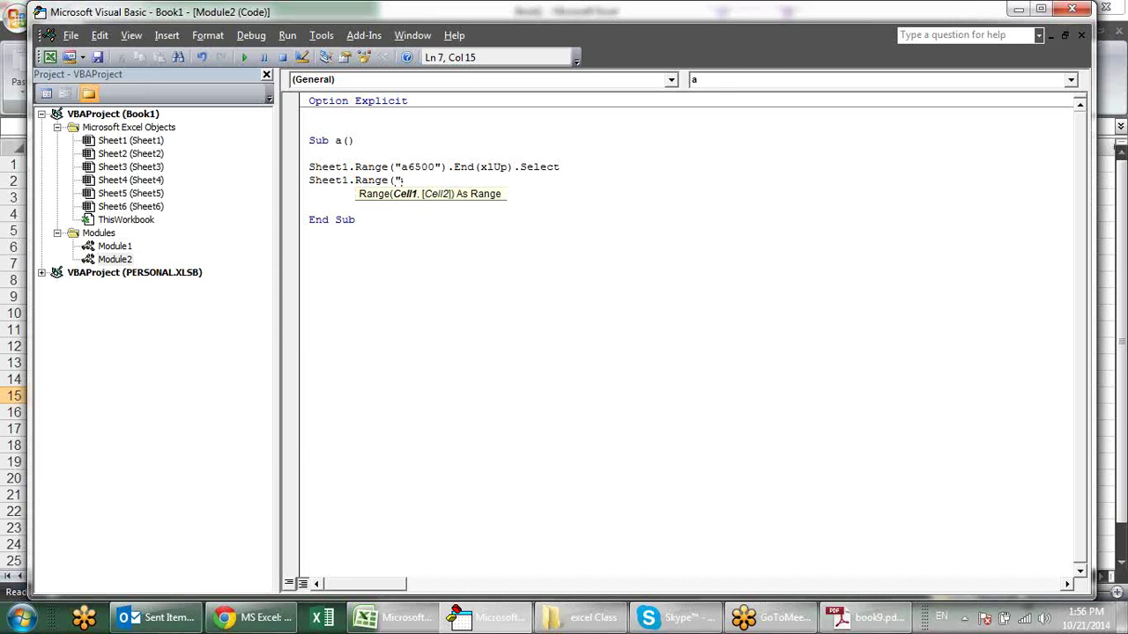
text(ed)
key(BackSpace)
key(BackSpace)
key(BackSpace)
text(e)
key(BackSpace)
text(selec)
text(tion,sel)
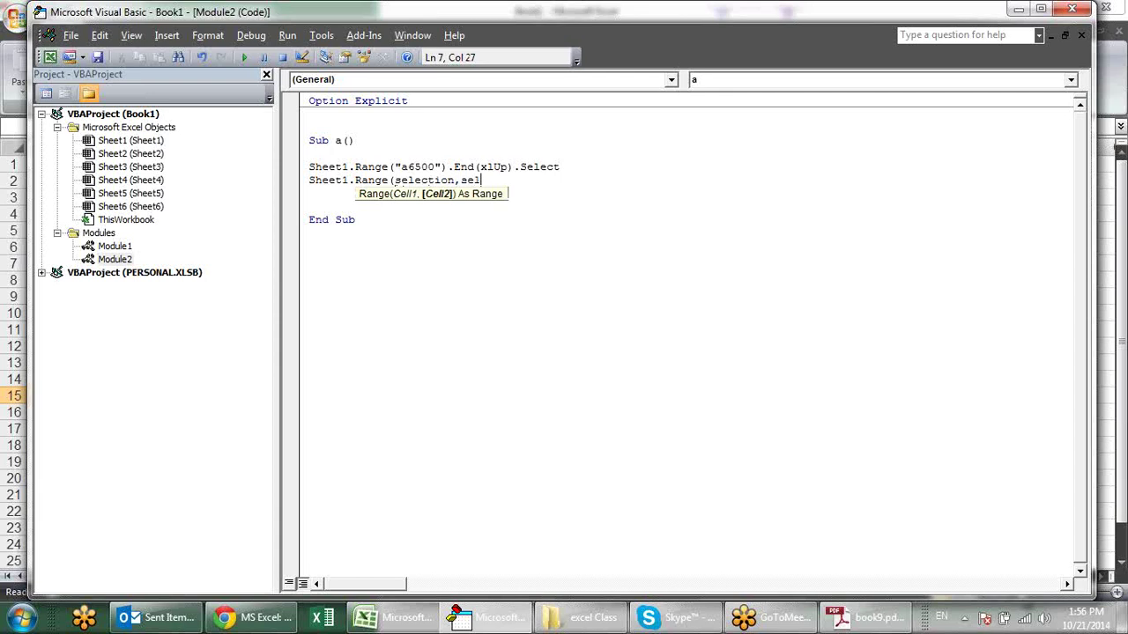
text(ection.)
text(end)
text((xlup)
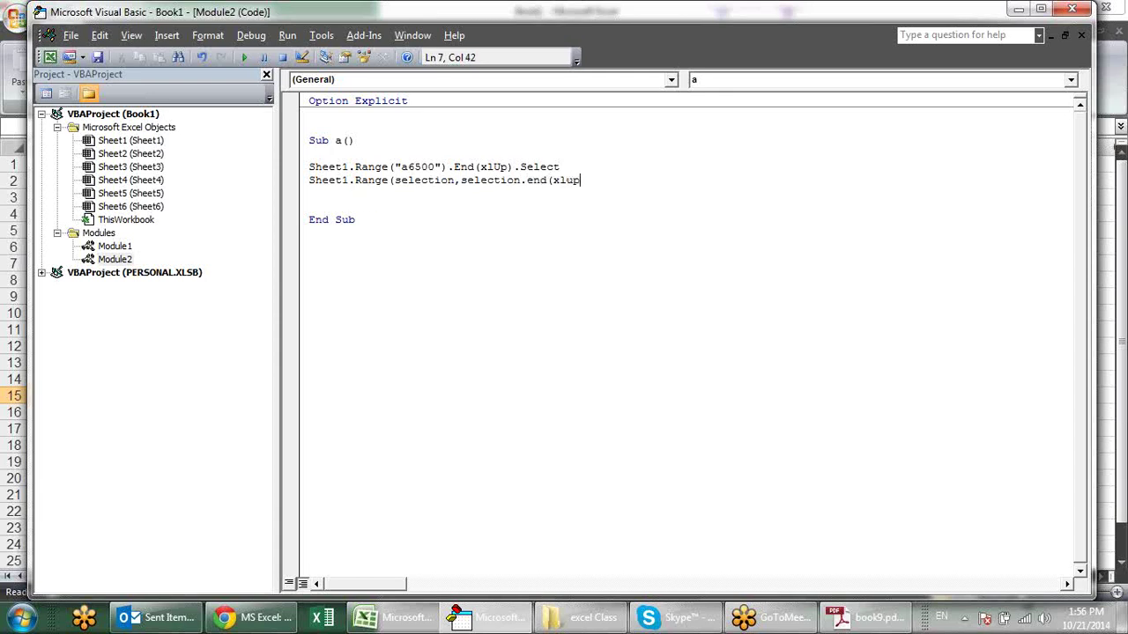
text()))
text(.se)
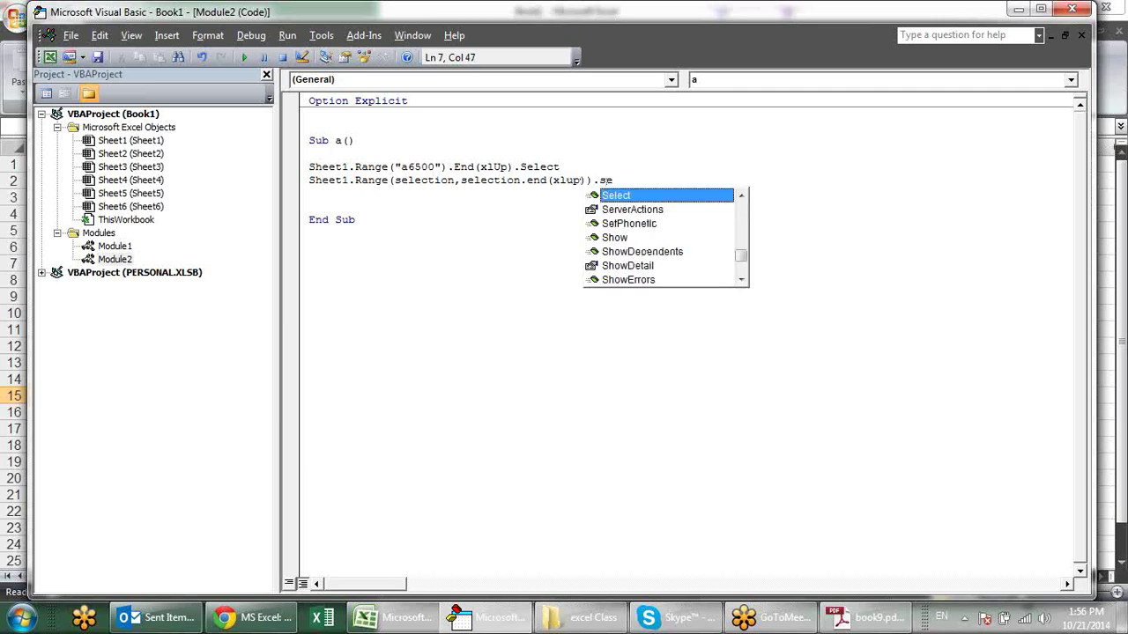
key(Return)
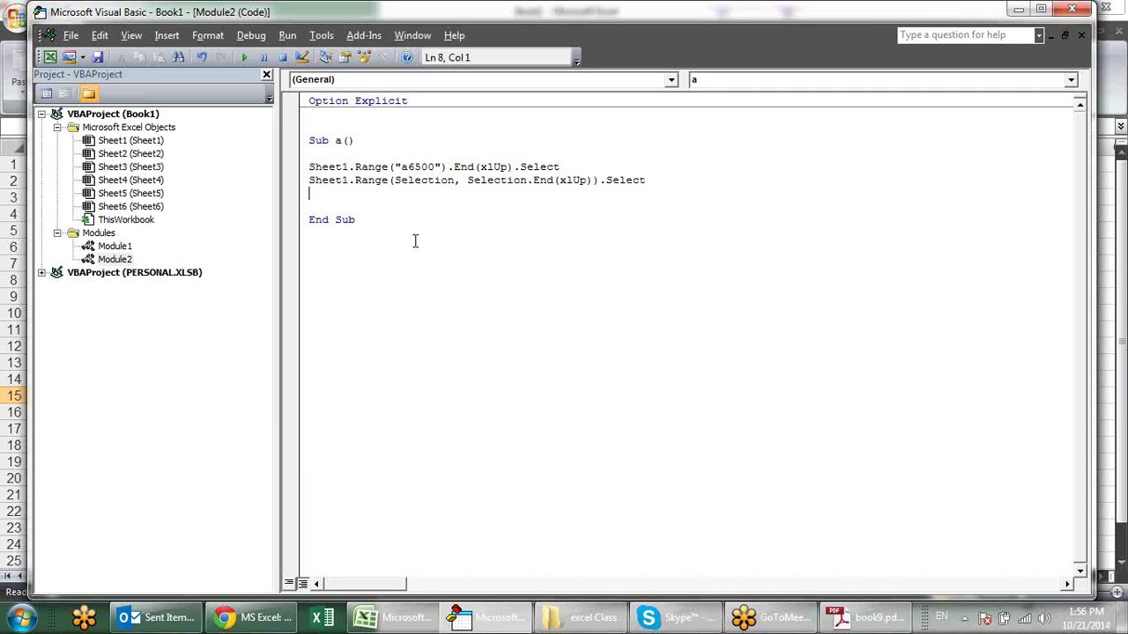
key(Return)
key(Return)
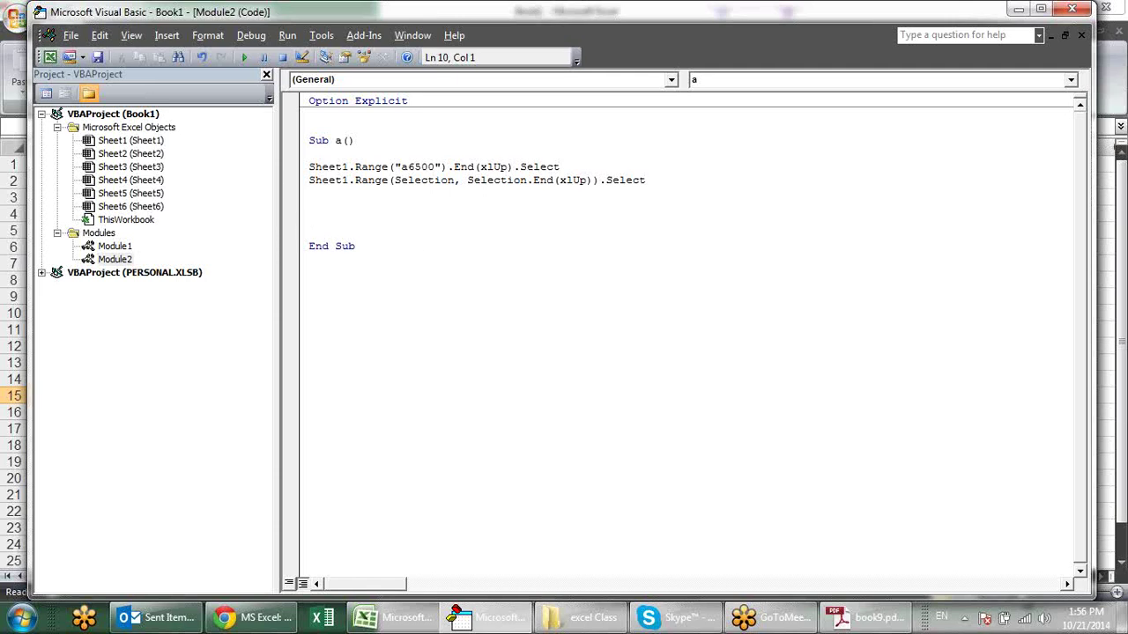
Declare Dim r As Range under the selection lines.
click(309, 206)
text(dim)
text( r as ra)
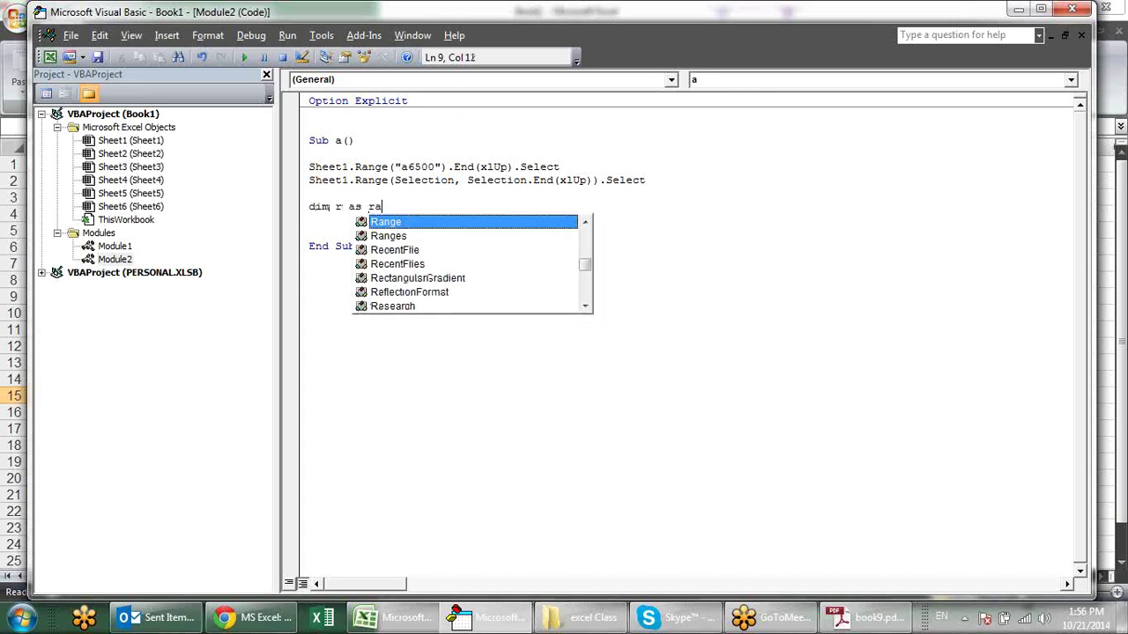
key(Tab)
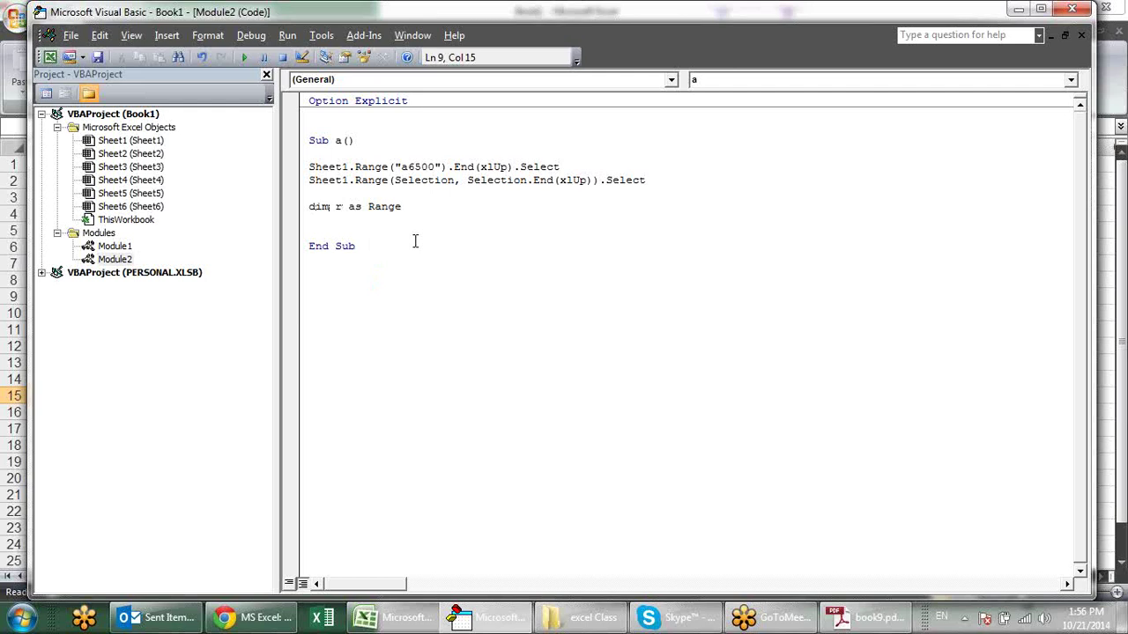
key(Return)
Glance at the worksheet, then attempt and abandon a Dim sh As Worksheet declaration.
key(alt+F11)
click(257, 197)
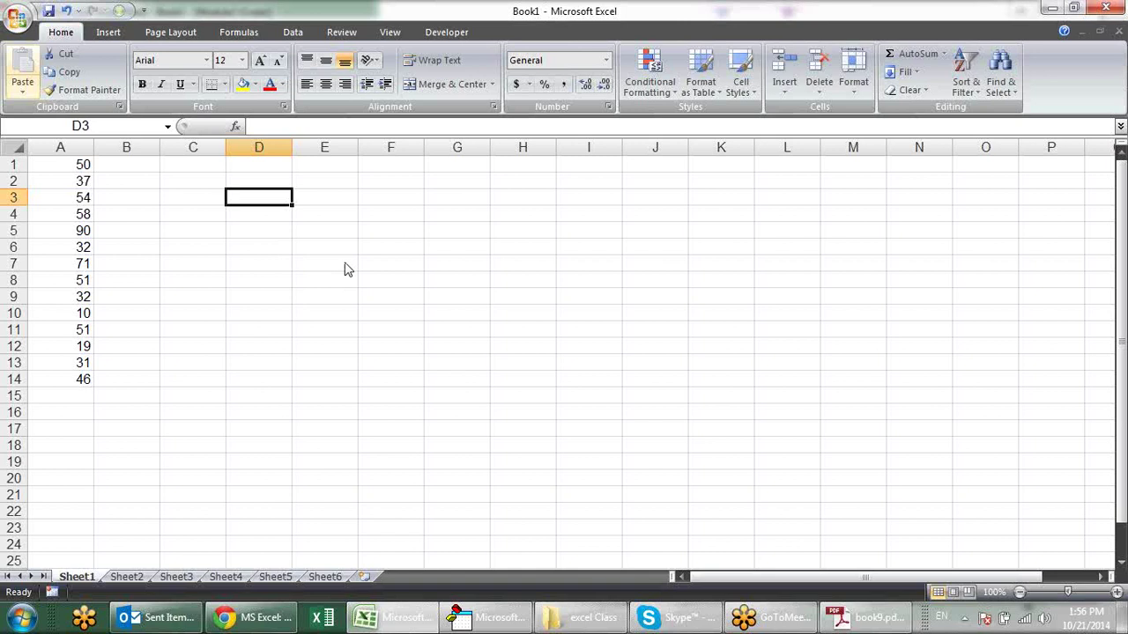
key(alt+F11)
text(di)
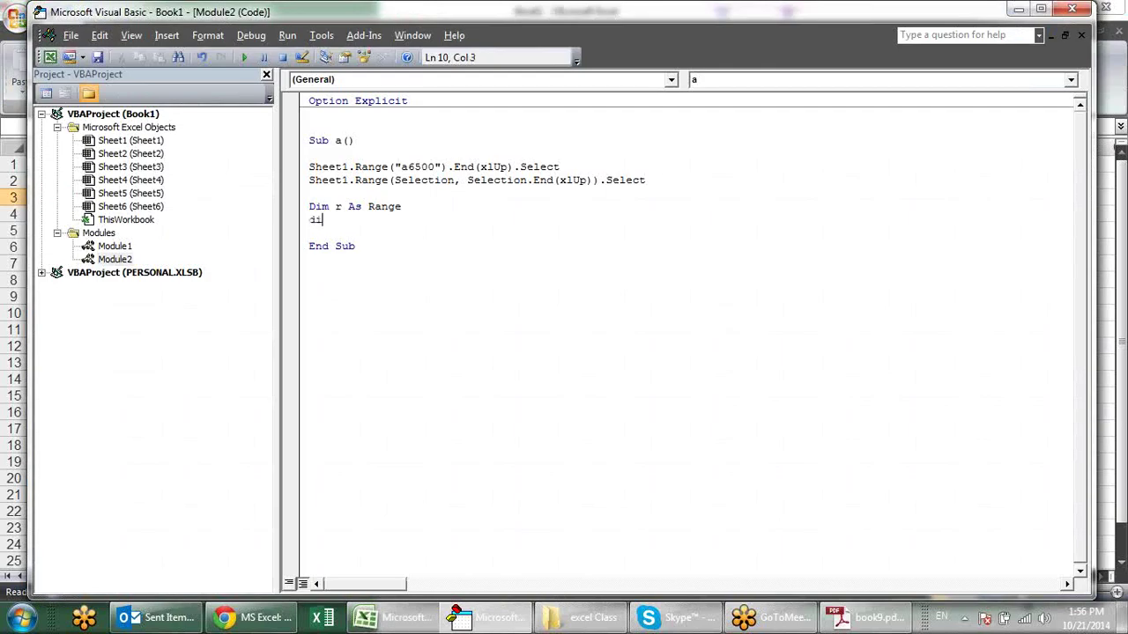
text(m )
text(sh )
text(as wo)
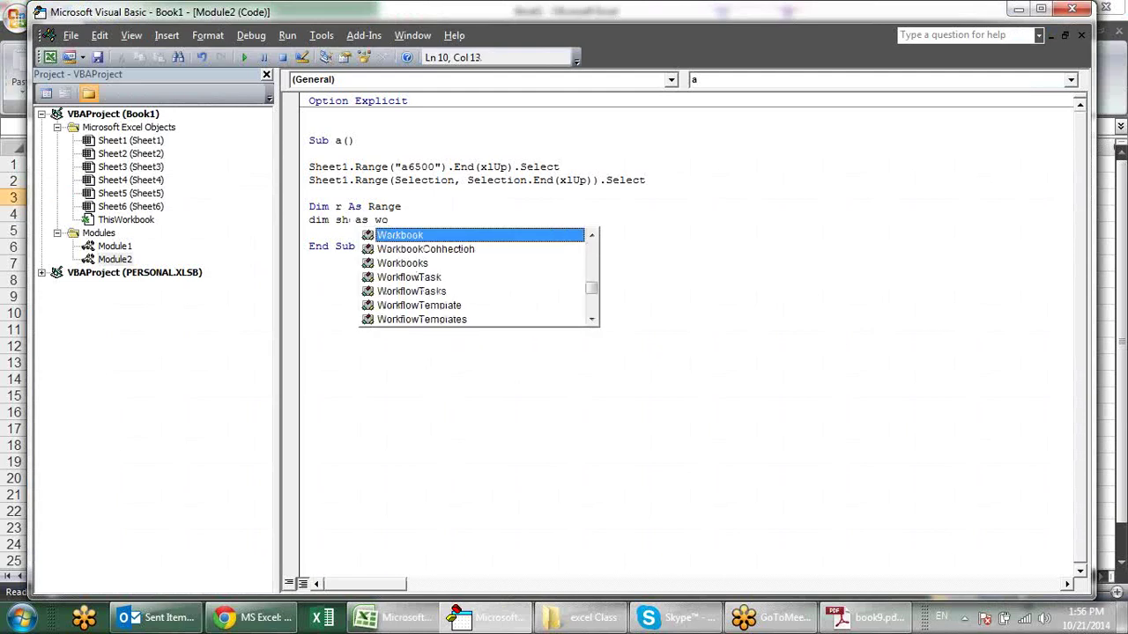
text(k)
key(BackSpace)
text(r)
text(k)
key(BackSpace)
text(k)
key(BackSpace)
key(BackSpace)
key(BackSpace)
key(BackSpace)
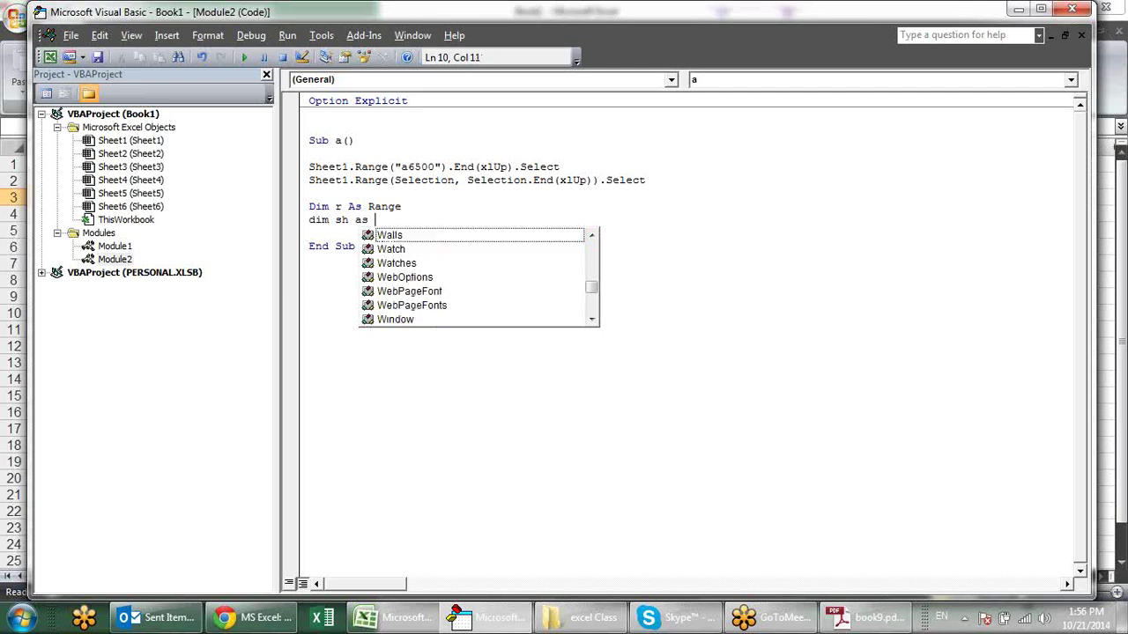
text(she)
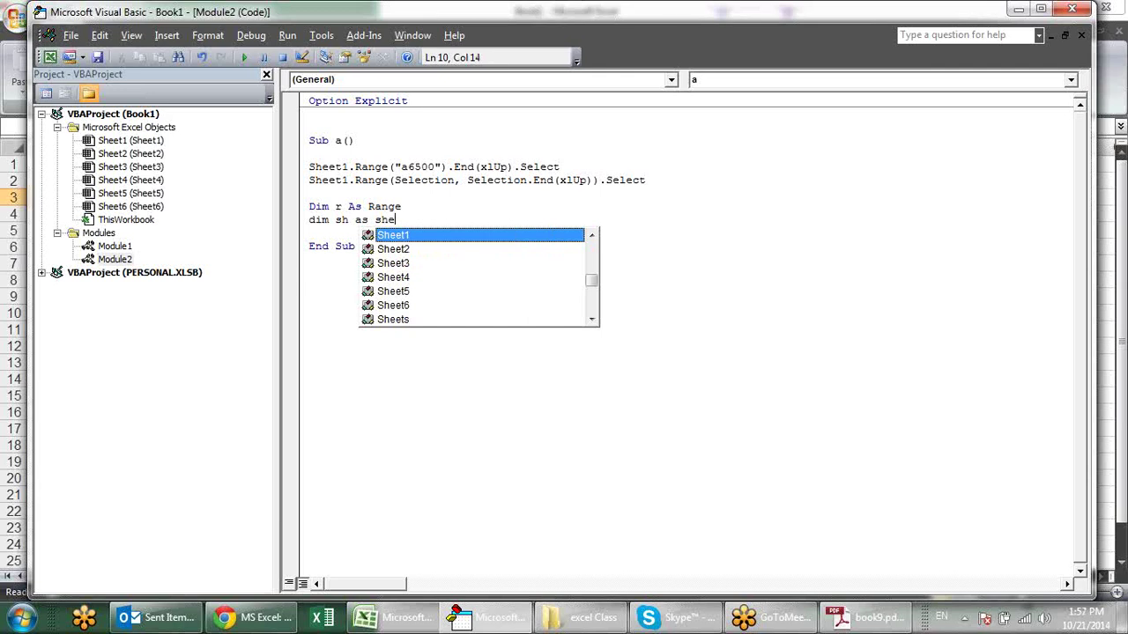
text(eet)
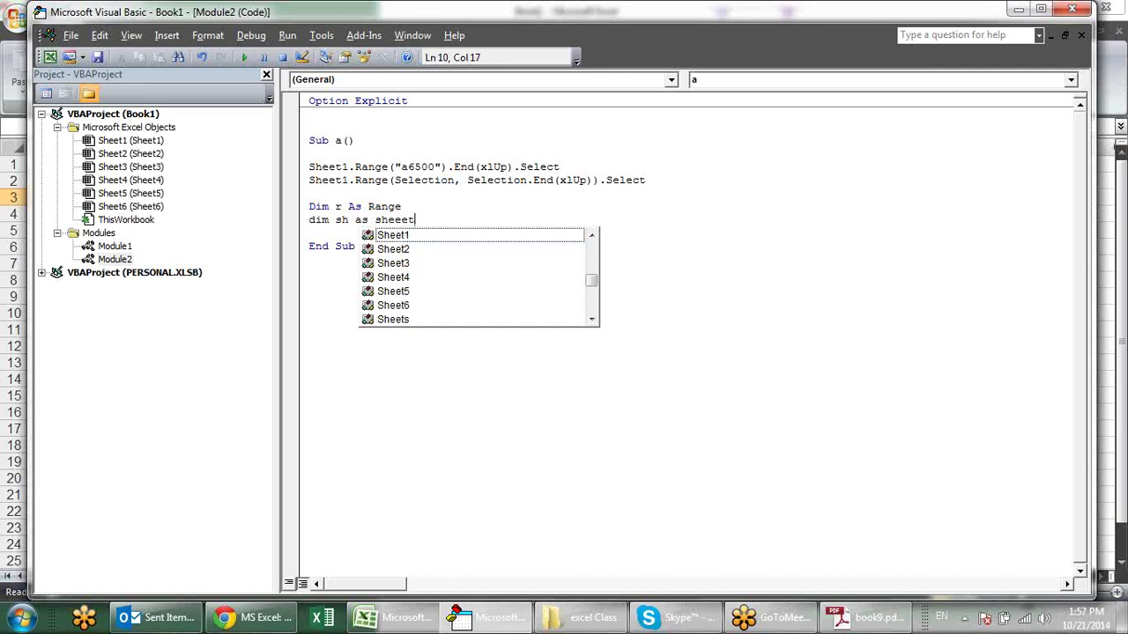
key(BackSpace)
key(BackSpace)
key(BackSpace)
key(BackSpace)
key(BackSpace)
key(BackSpace)
text(work)
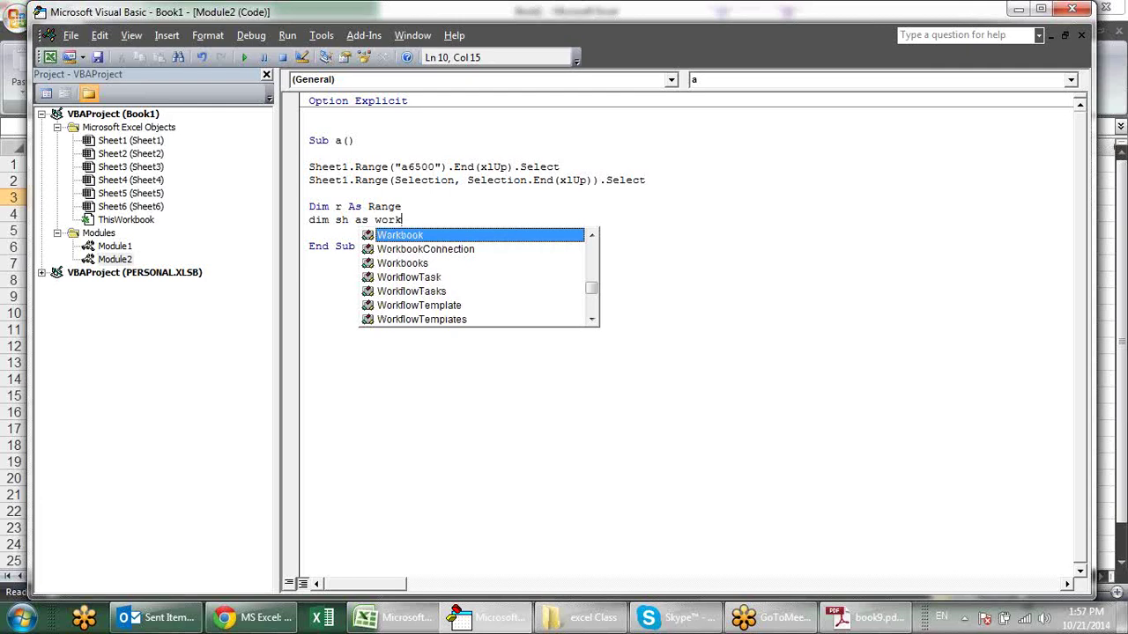
key(Escape)
key(BackSpace)
key(BackSpace)
key(BackSpace)
key(BackSpace)
key(BackSpace)
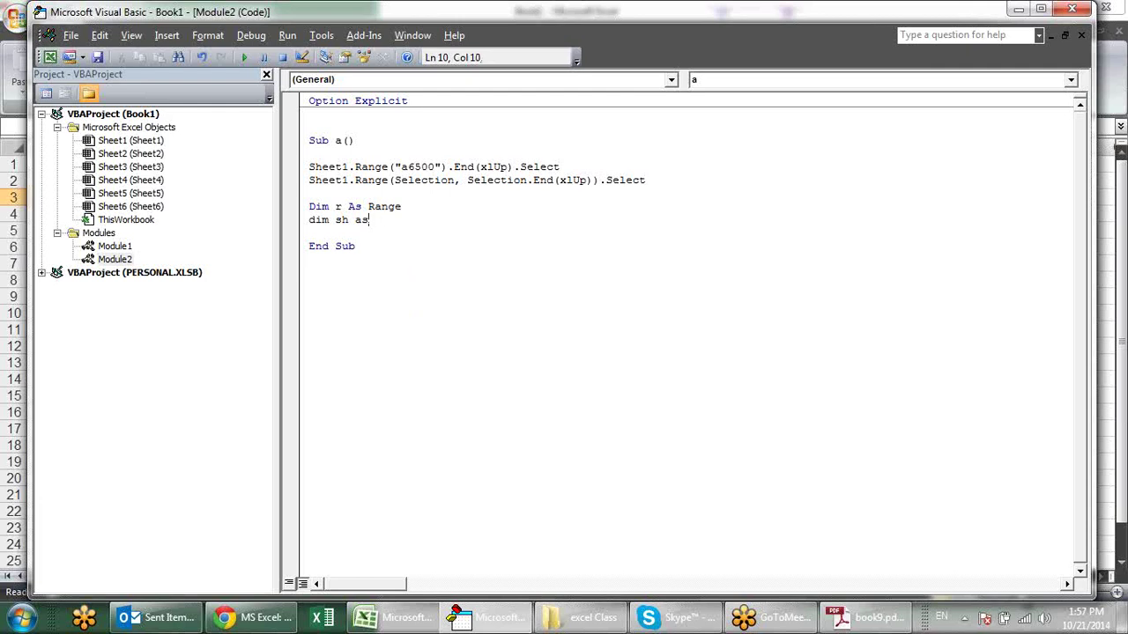
key(BackSpace)
key(BackSpace)
key(BackSpace)
key(BackSpace)
key(BackSpace)
key(BackSpace)
key(BackSpace)
Begin the assignment r=range( on the empty line below the declaration.
key(Return)
key(Return)
key(Up)
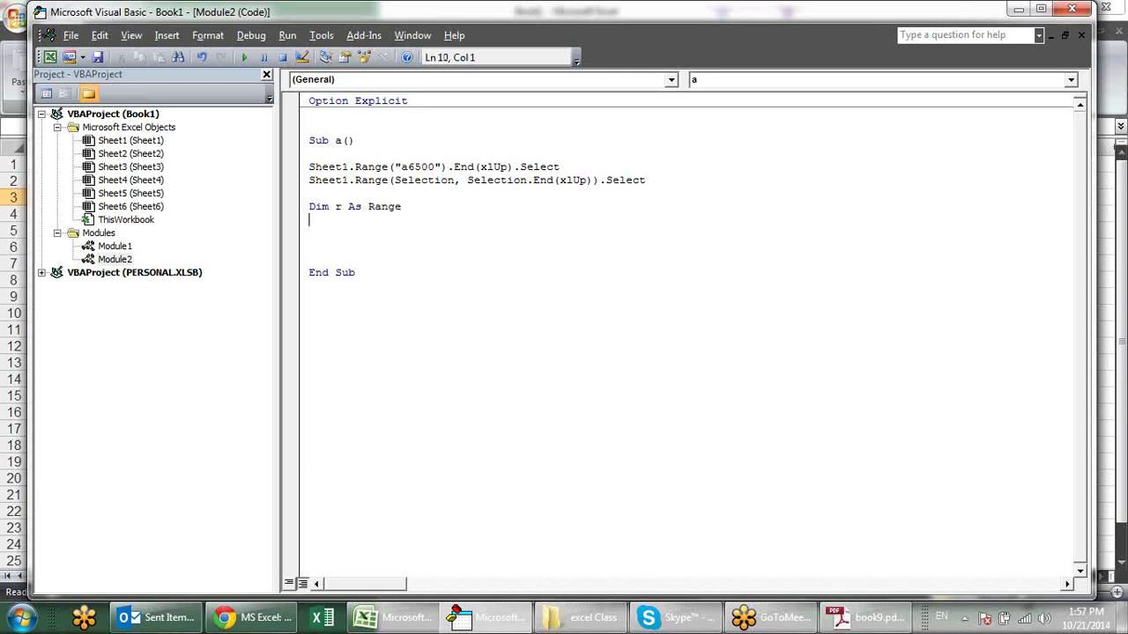
text(r)
text(=range)
text(()
key(BackSpace)
key(BackSpace)
text(()
Complete r = Range("A1"), fixing the missing quote after the compile error.
key(BackSpace)
text(e)
text(("A)
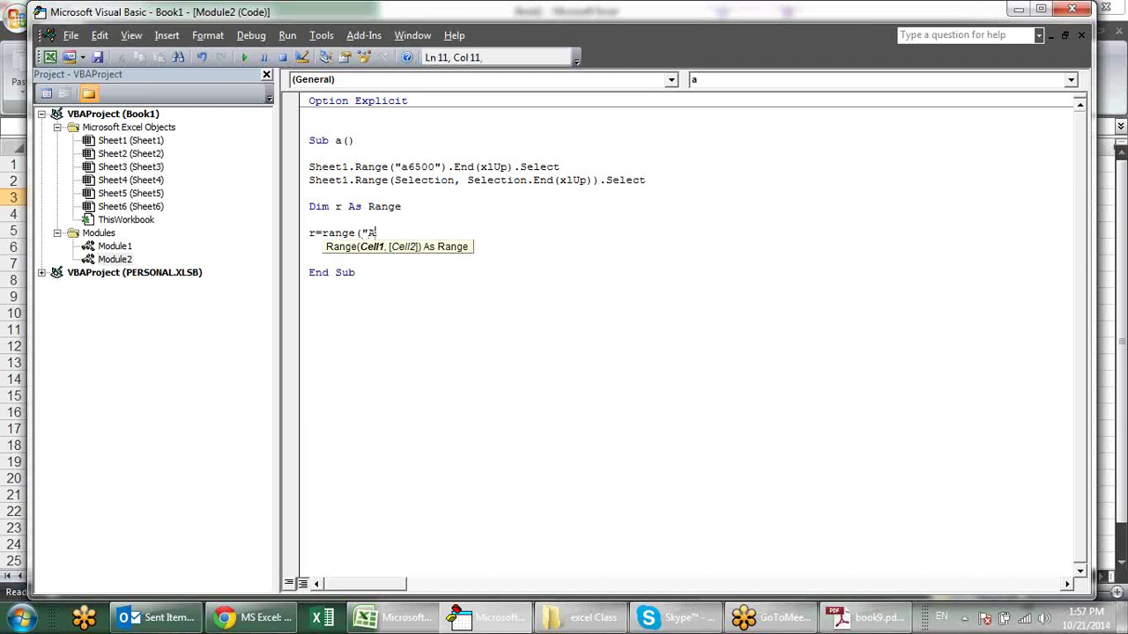
text(1)
text())
click(377, 257)
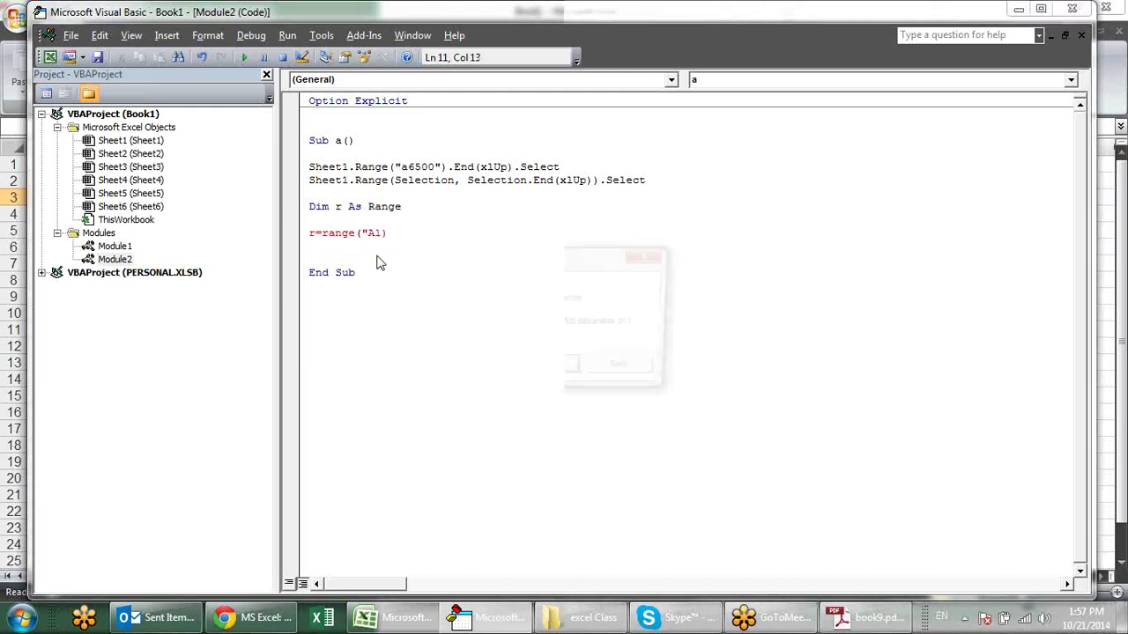
key(Return)
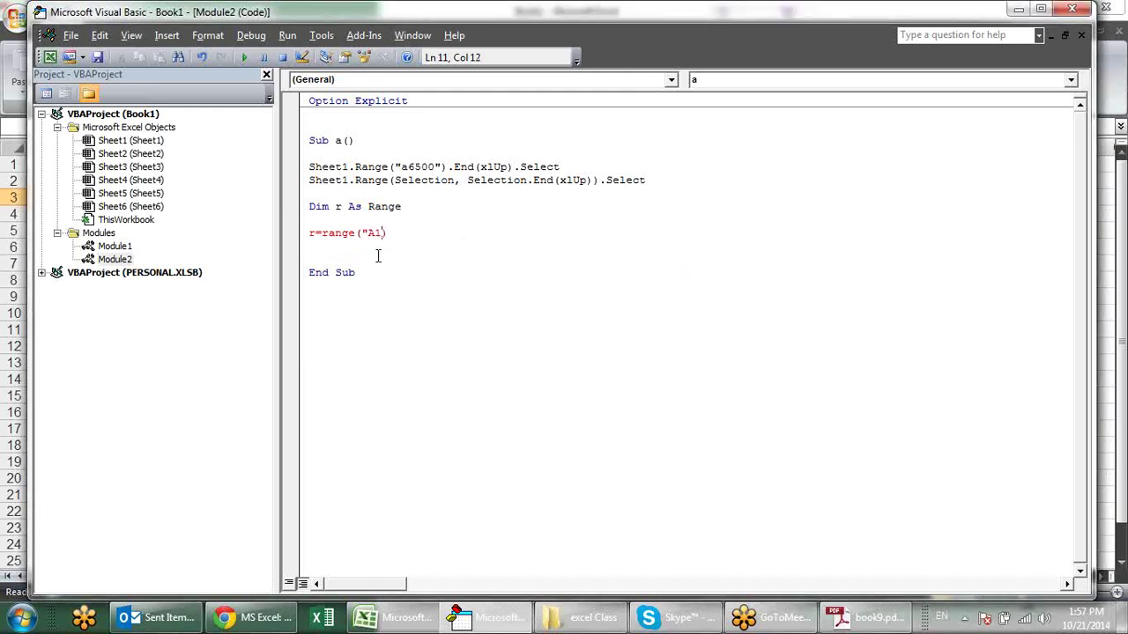
text(")
key(Down)
Start an r.Value line, erase it, and return to the worksheet.
text(r.)
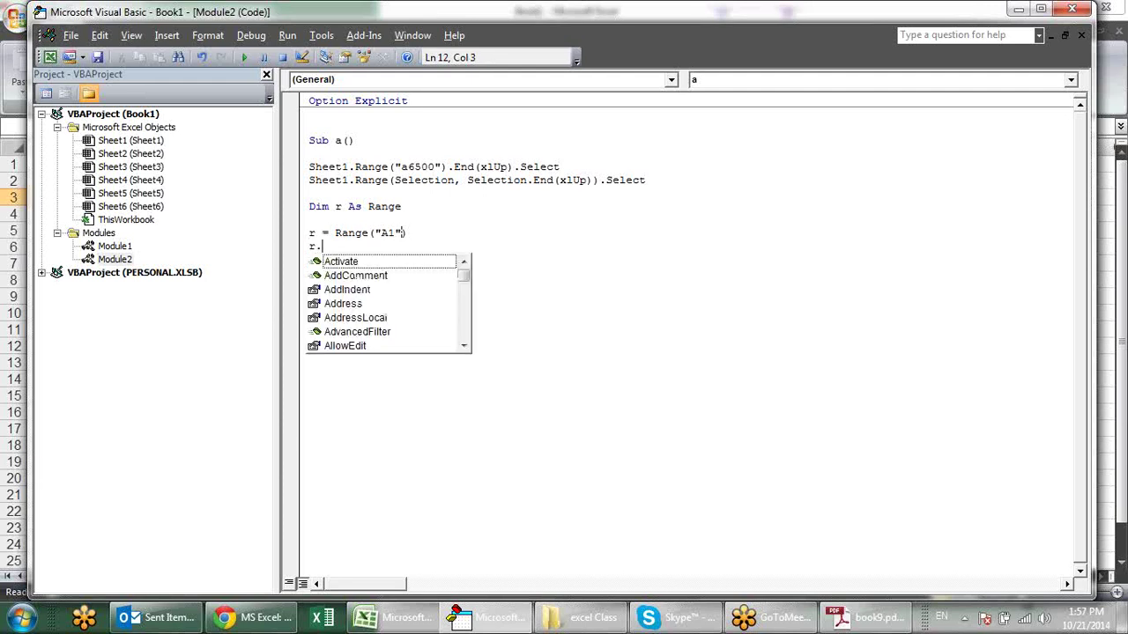
text(va)
key(Down)
key(Tab)
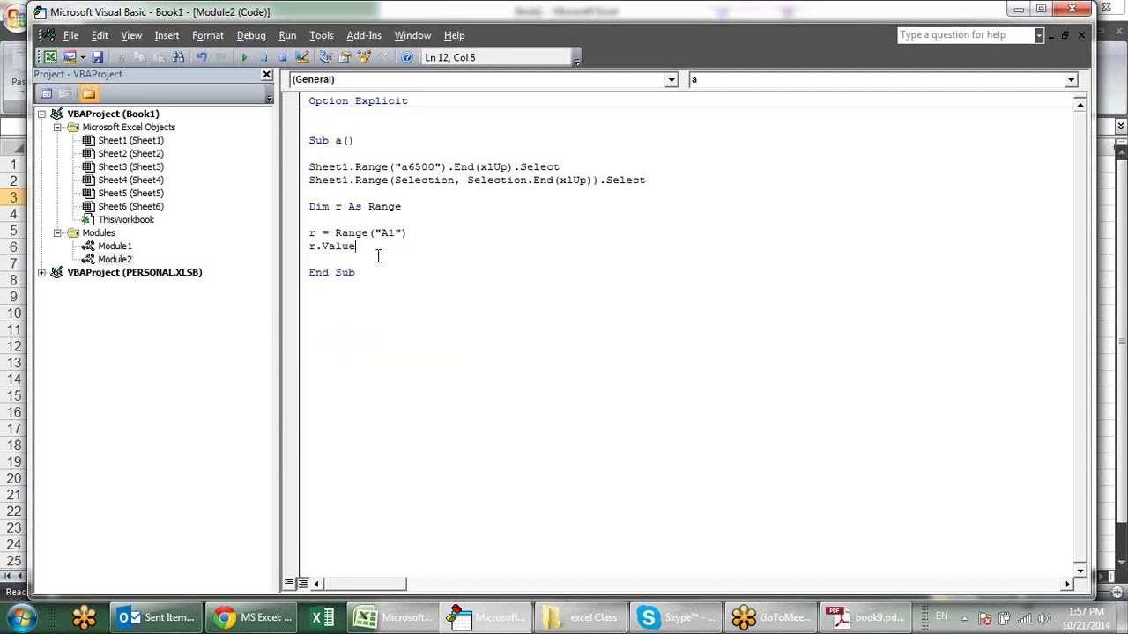
text(=)
key(BackSpace)
key(BackSpace)
key(BackSpace)
key(BackSpace)
key(BackSpace)
key(BackSpace)
key(BackSpace)
key(BackSpace)
key(Return)
key(Return)
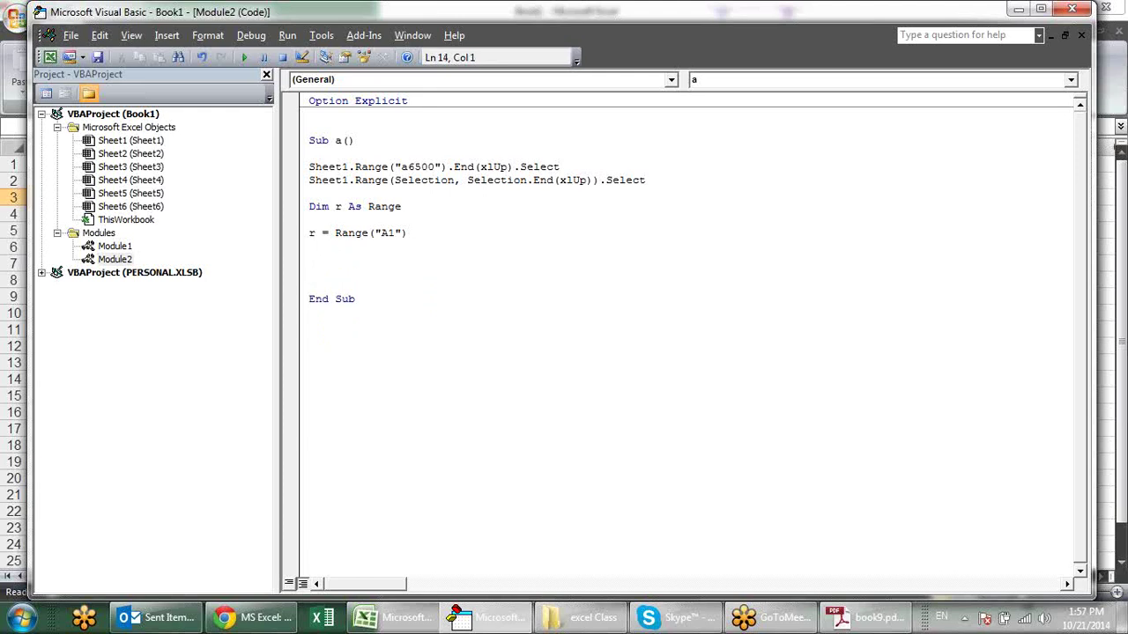
click(309, 258)
key(alt+F11)
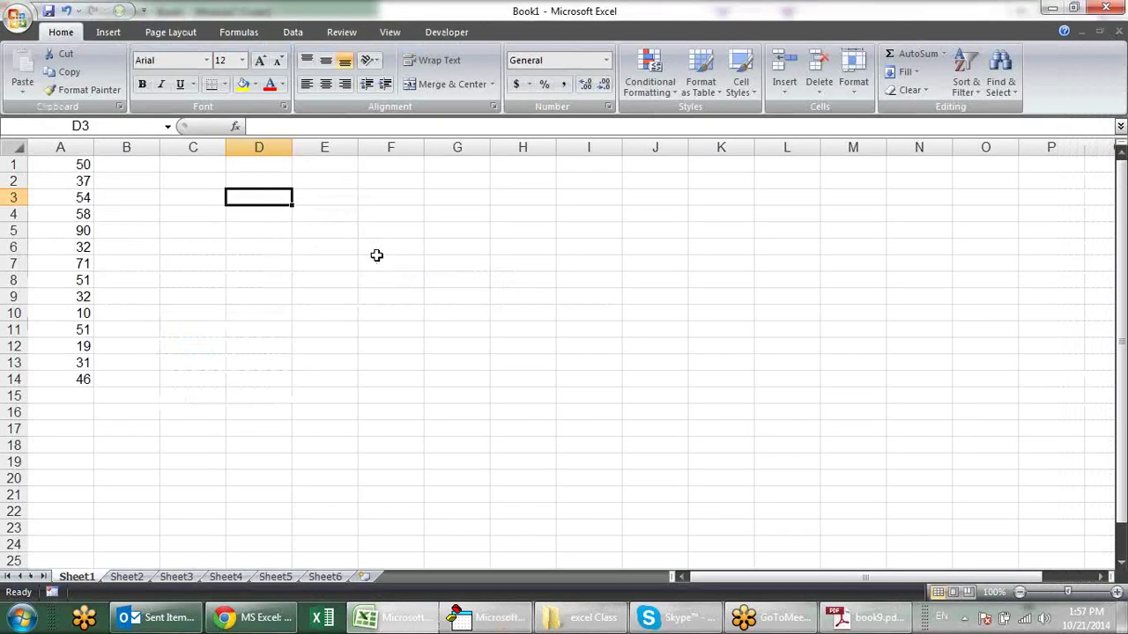
Check that A1 holds 50, then return to the code and point out the A1 reference.
click(63, 164)
key(alt+F11)
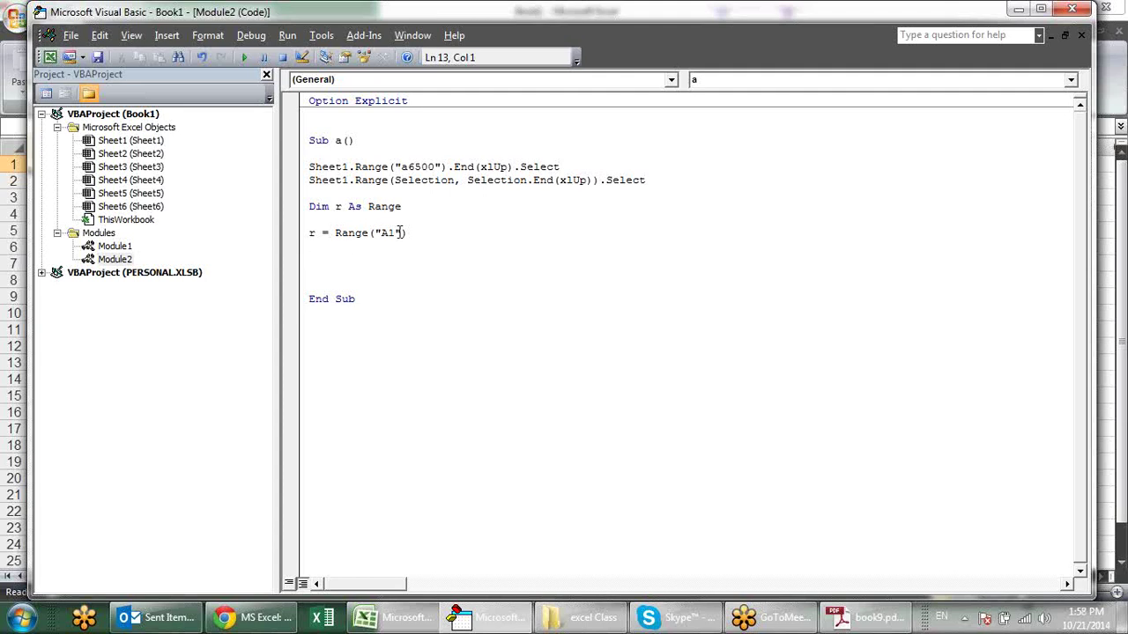
click(395, 233)
click(383, 254)
Highlight Range("A1"), the r = part and variable r to explain the assignment.
drag(421, 233, 335, 232)
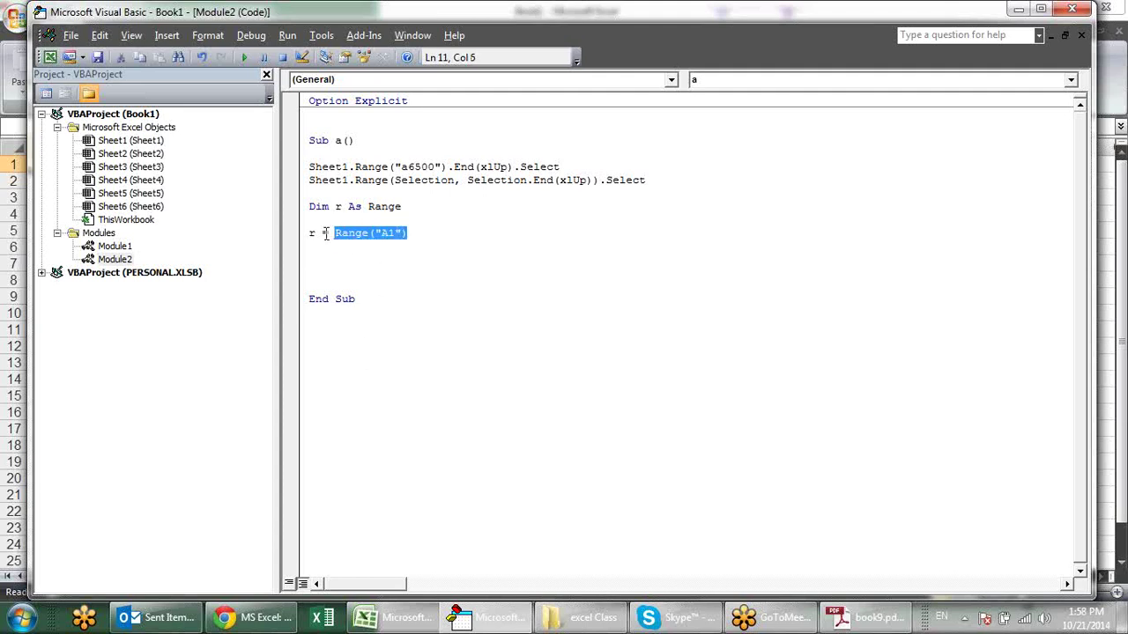
click(316, 233)
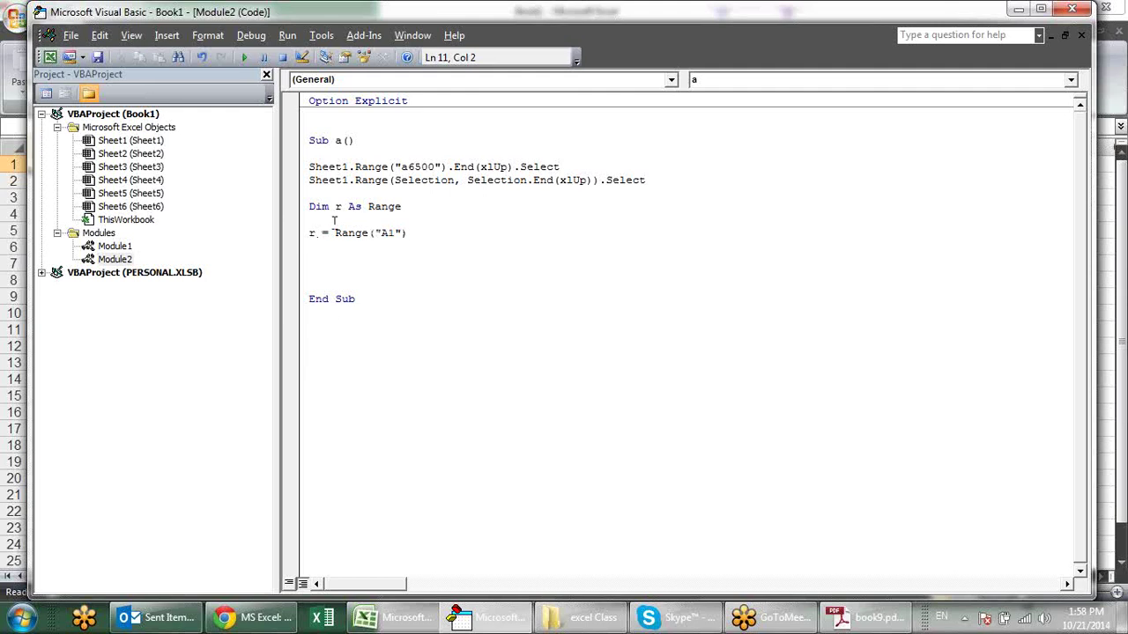
click(348, 268)
drag(334, 232, 364, 230)
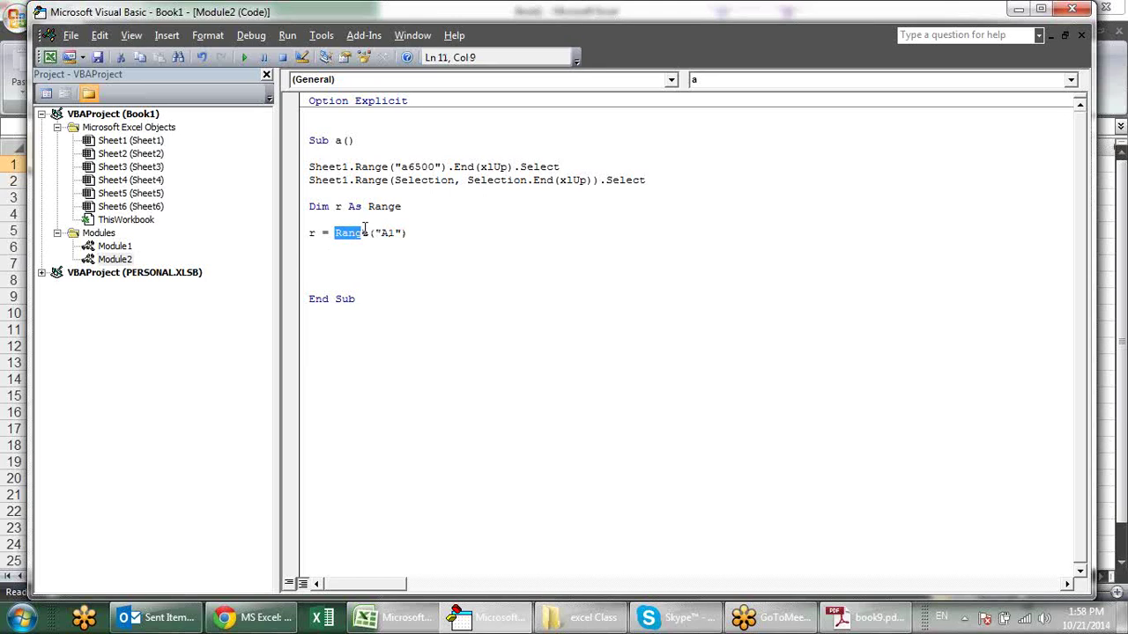
click(374, 206)
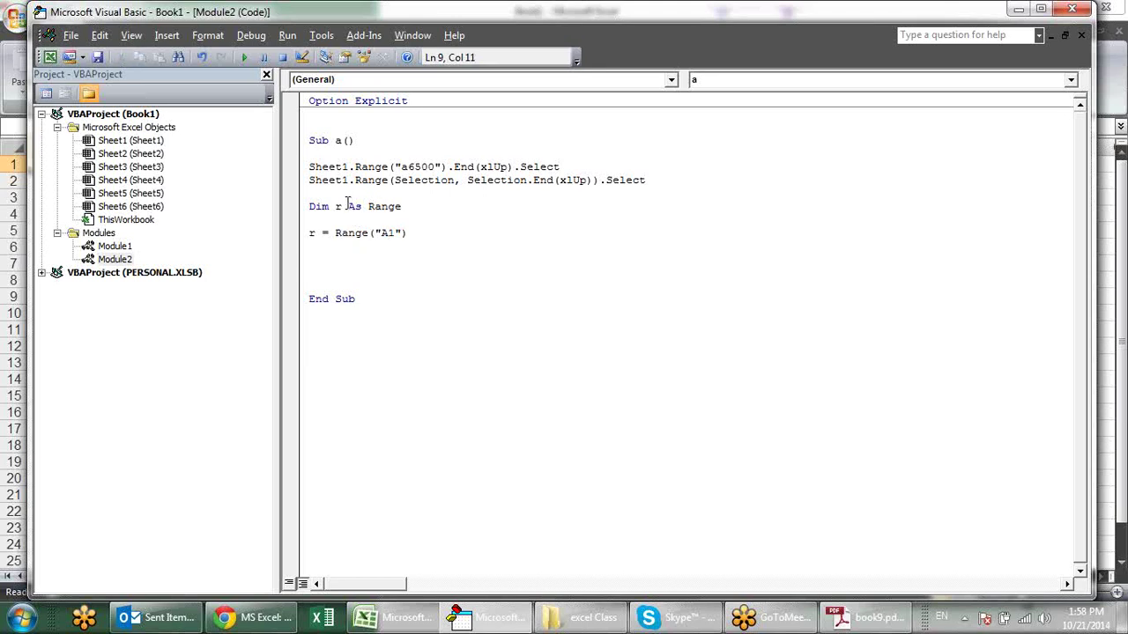
click(344, 206)
click(319, 234)
drag(319, 234, 309, 235)
On the worksheet, select row 3 through the Name Box, then cancel a trial =r entry in F5.
click(315, 272)
key(alt+F11)
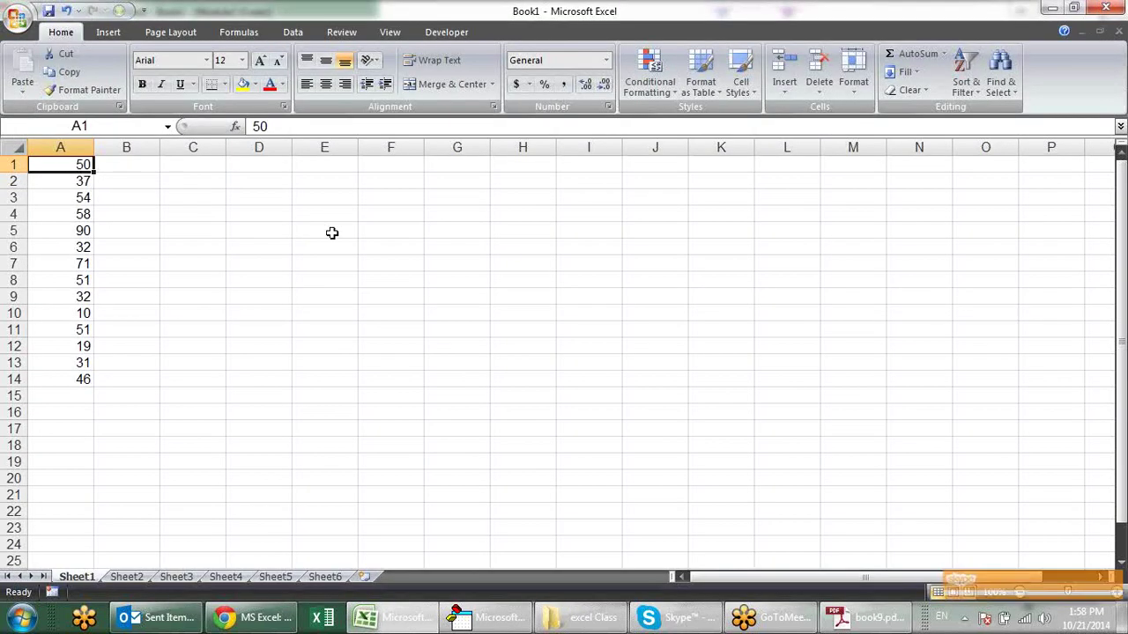
click(349, 195)
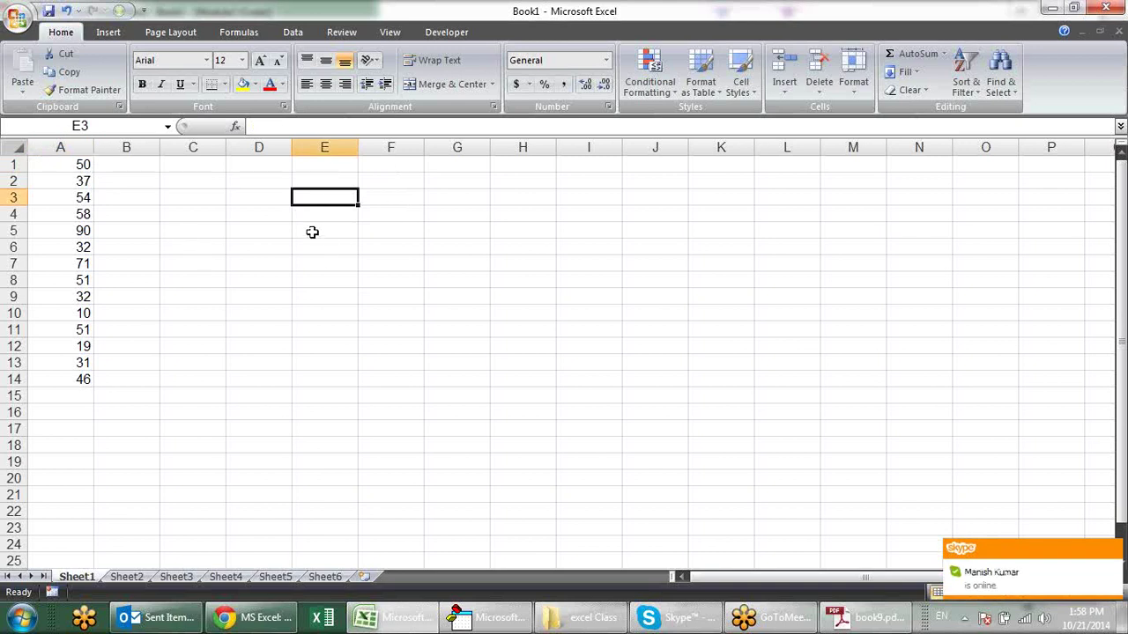
click(80, 126)
text(3:3)
key(Return)
click(407, 231)
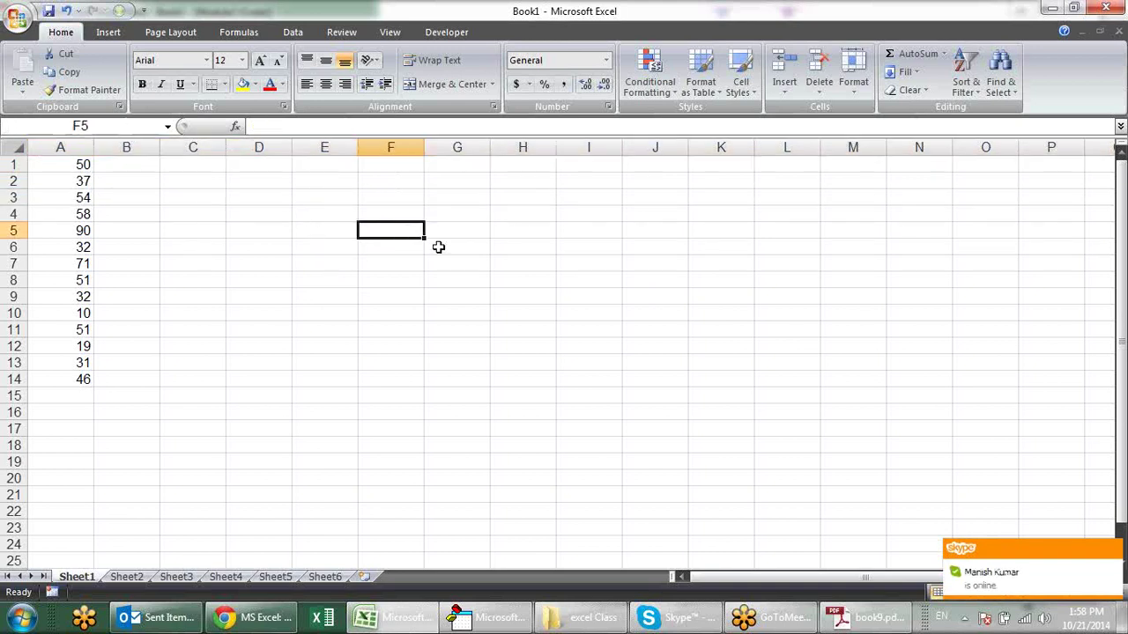
text(=r)
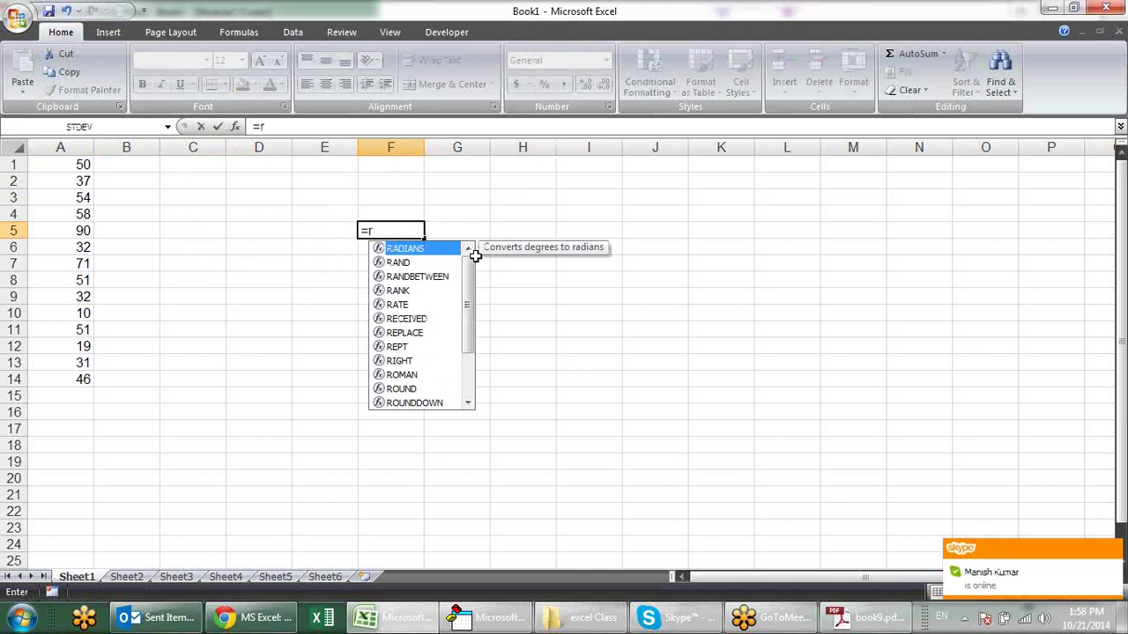
key(Escape)
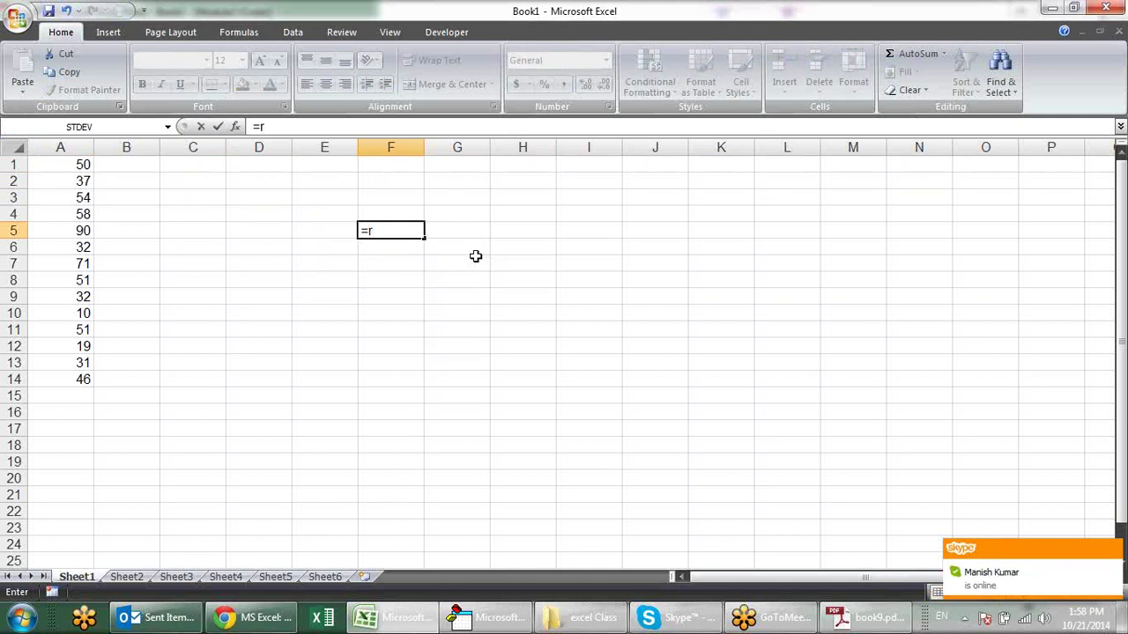
key(Escape)
Name cell E4 r_1 using the Name Box.
click(313, 216)
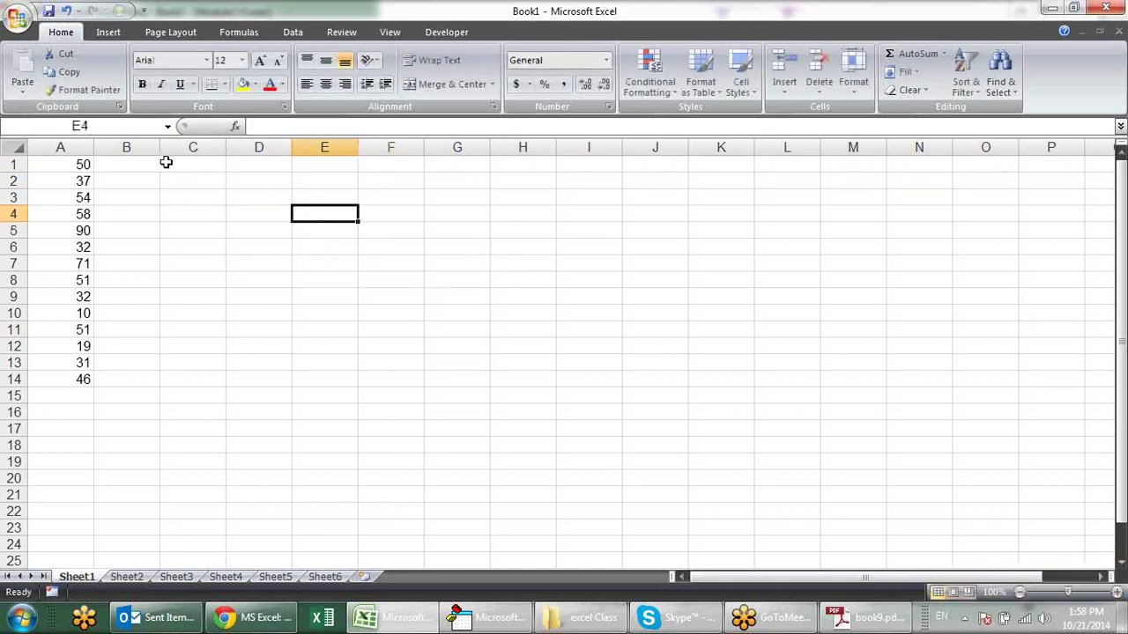
click(141, 128)
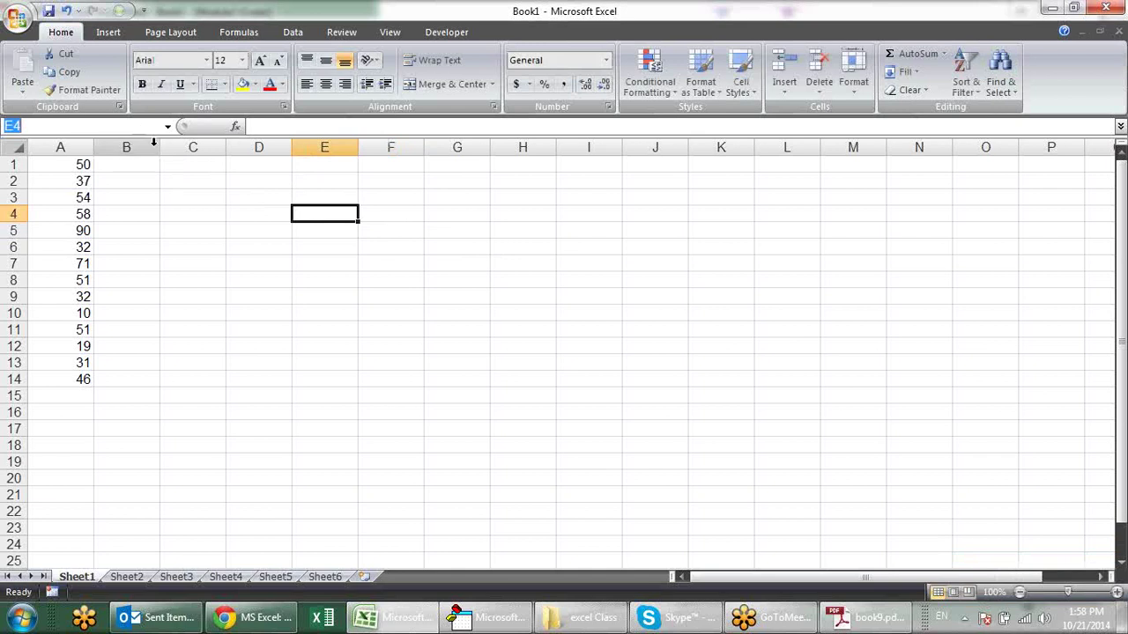
text(add)
key(BackSpace)
key(BackSpace)
key(BackSpace)
text(r)
text(_1)
key(Return)
Enter =r_1 in cell E7 and return to the Module2 code.
key(Down)
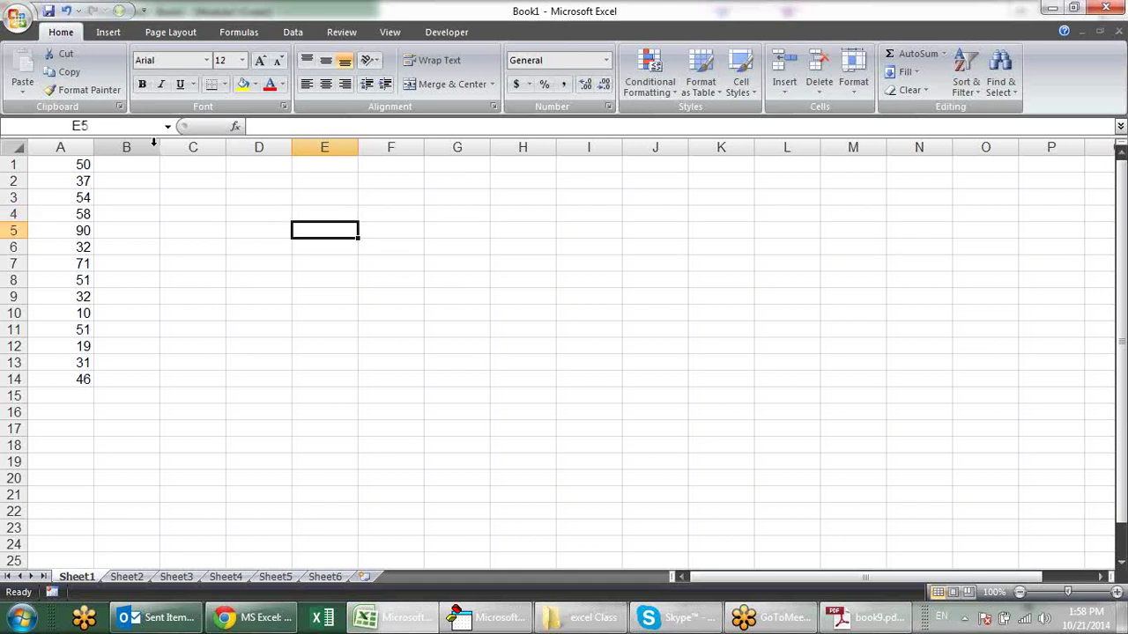
key(Down)
key(Down)
text(=r)
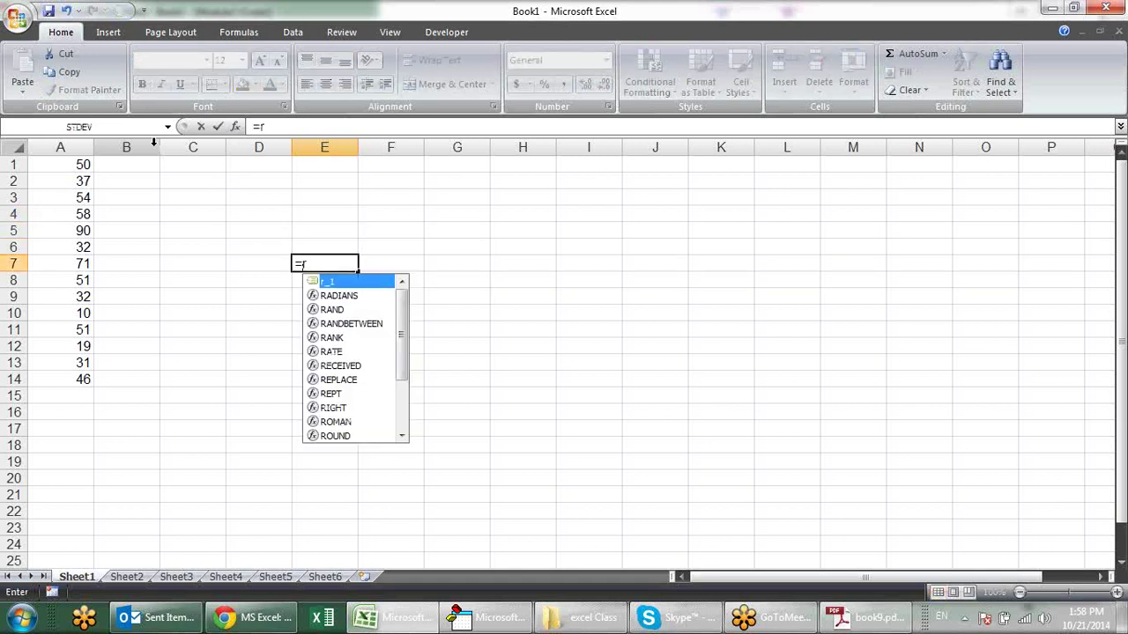
text(_1)
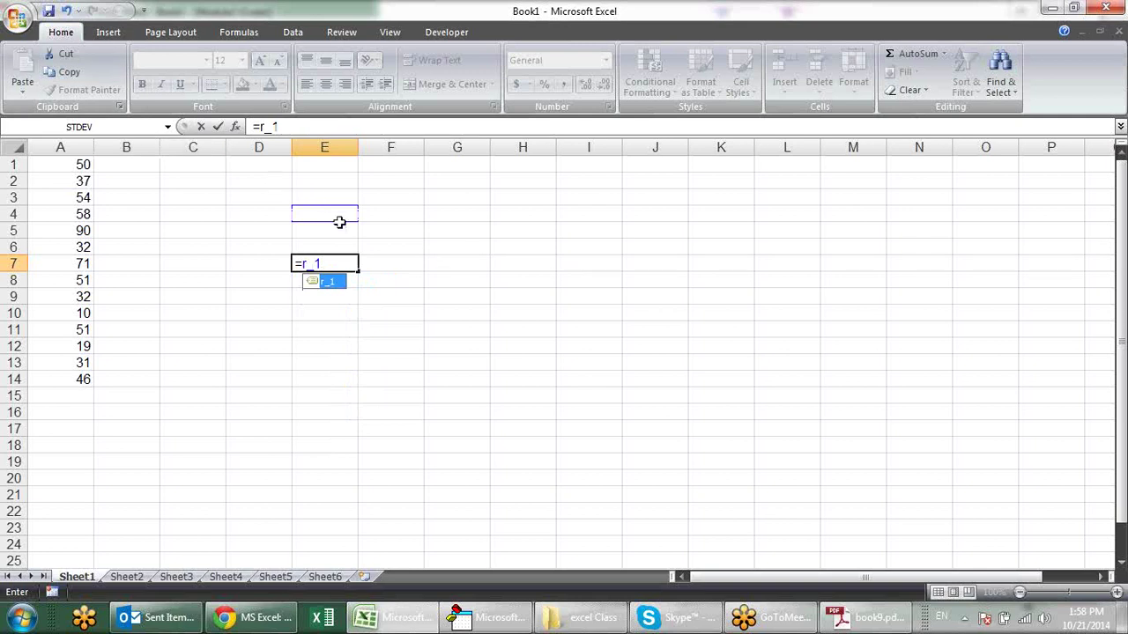
key(Return)
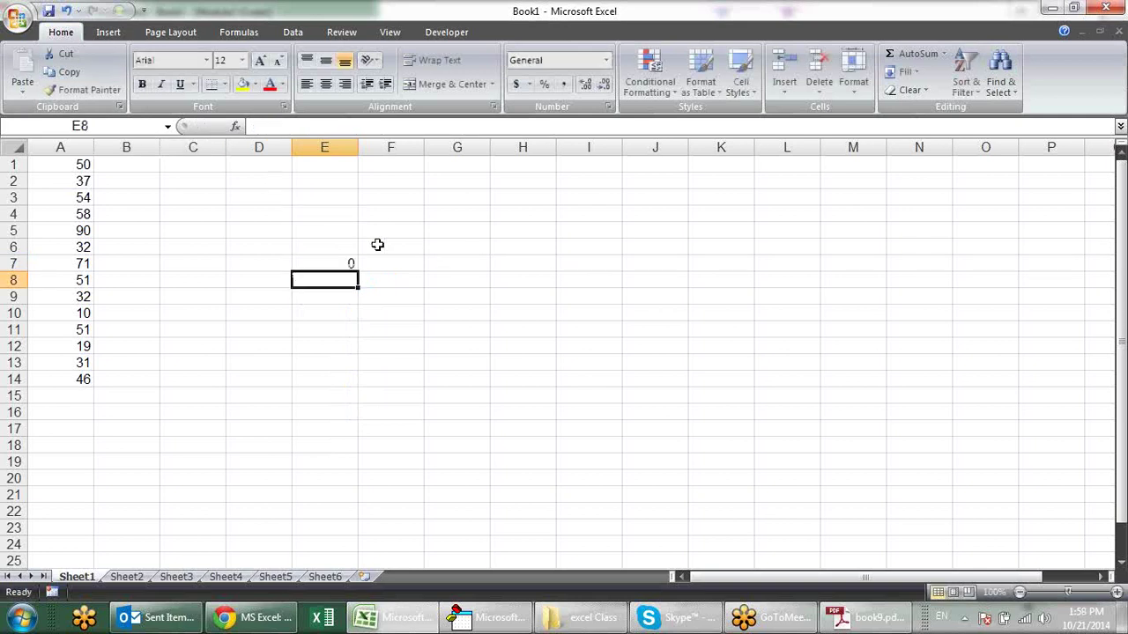
key(alt+F11)
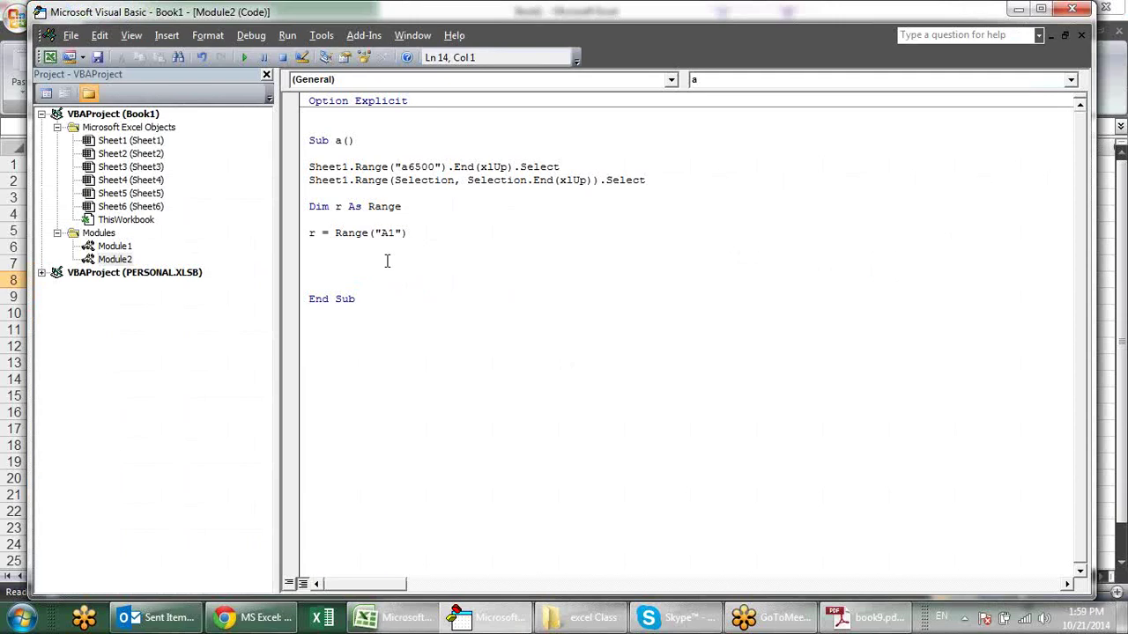
Add an If r > 50 Then line with its closing End If.
text(if)
text( r)
text(>)
text(50)
text( then)
key(Return)
key(Return)
key(Return)
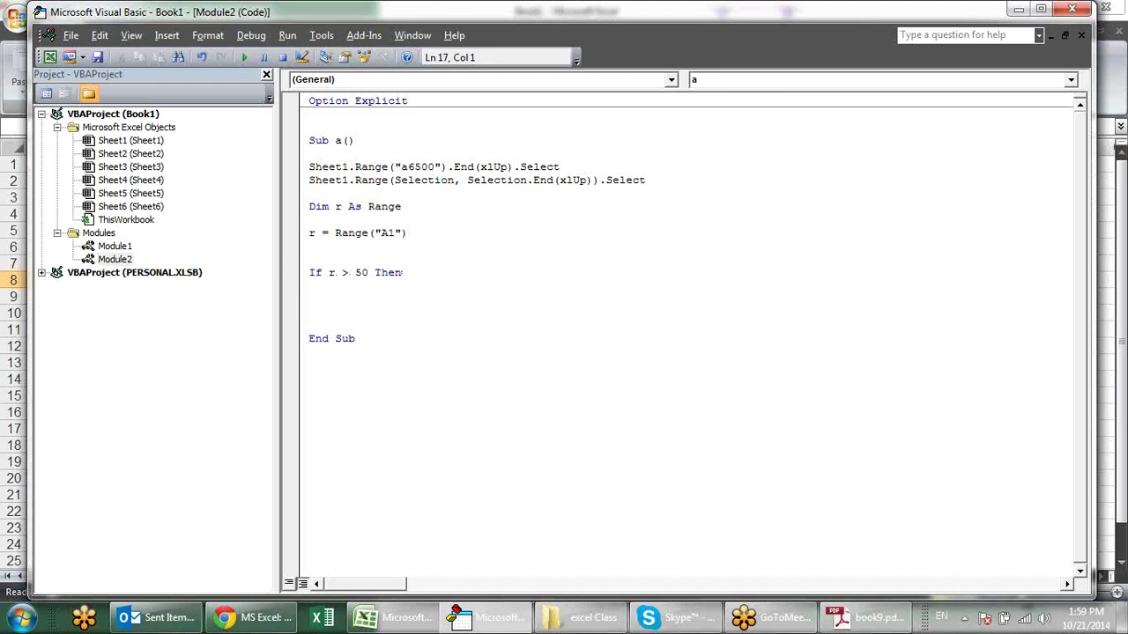
click(310, 285)
key(Return)
key(Down)
text(r.)
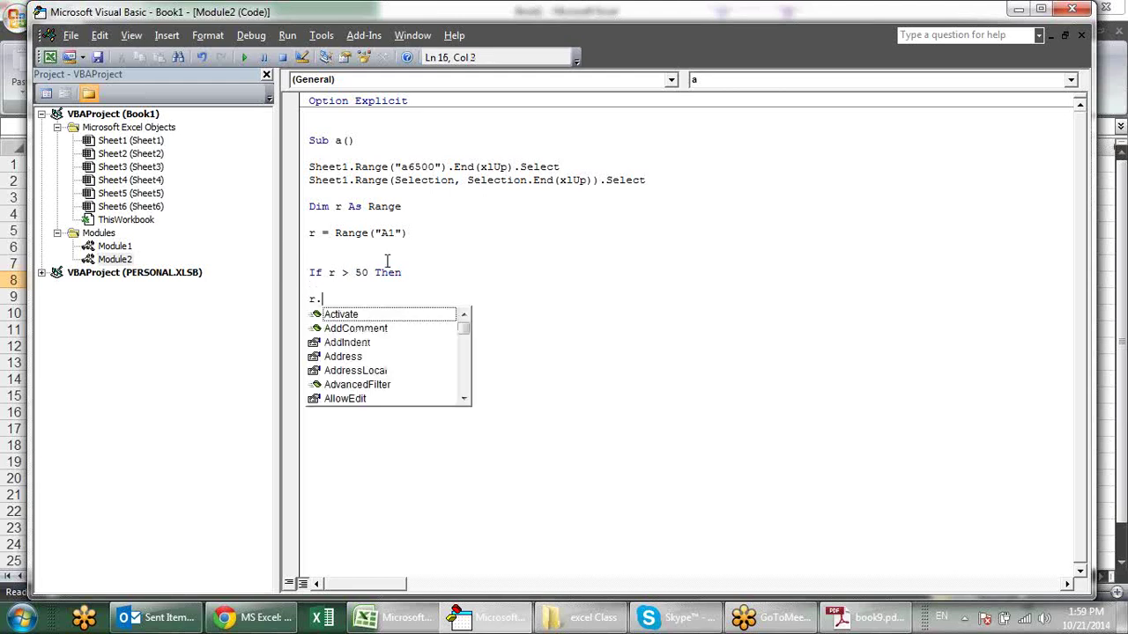
key(BackSpace)
key(BackSpace)
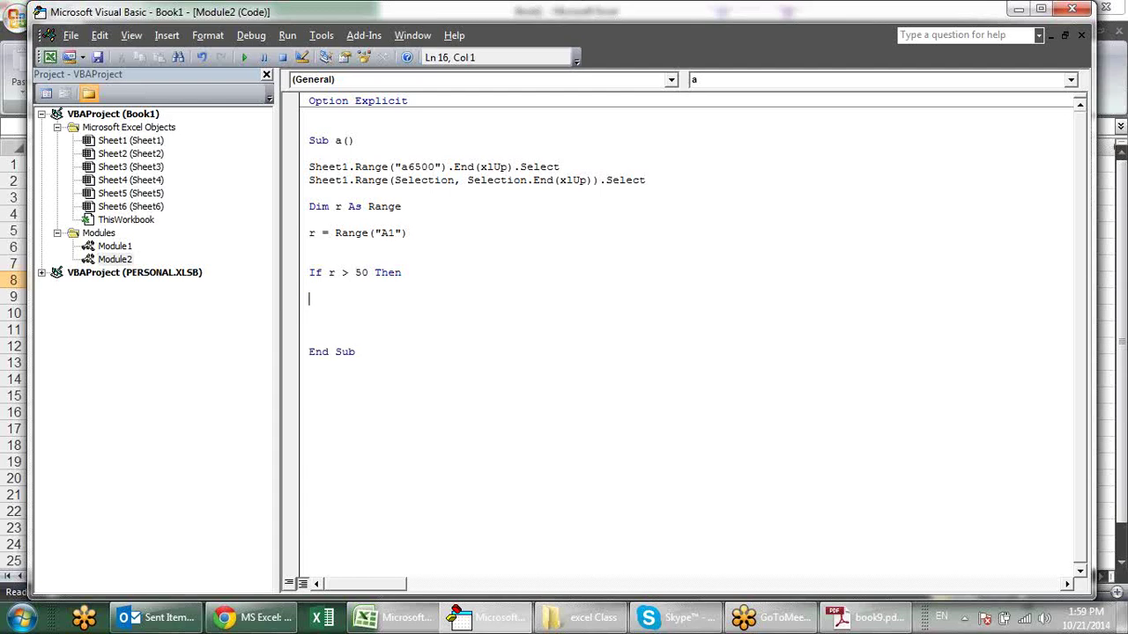
text(msgb)
key(BackSpace)
key(BackSpace)
key(BackSpace)
key(BackSpace)
text(endd)
key(BackSpace)
text(if)
Inside the If block, write r.Interior.Color = vbRed.
click(309, 285)
text(r.in)
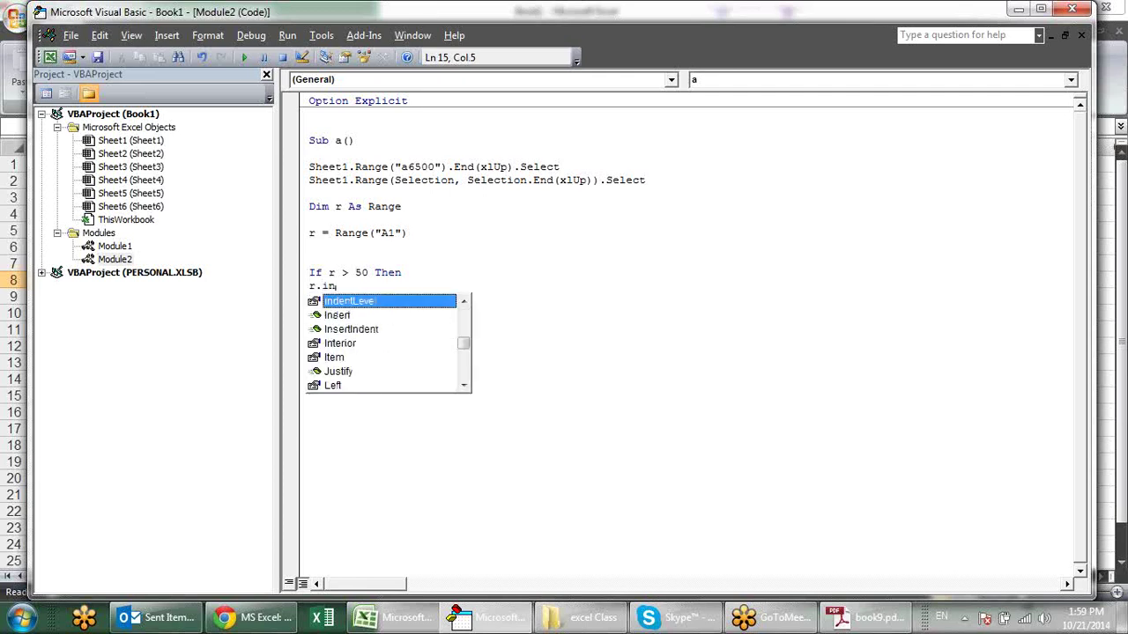
text(t)
key(Tab)
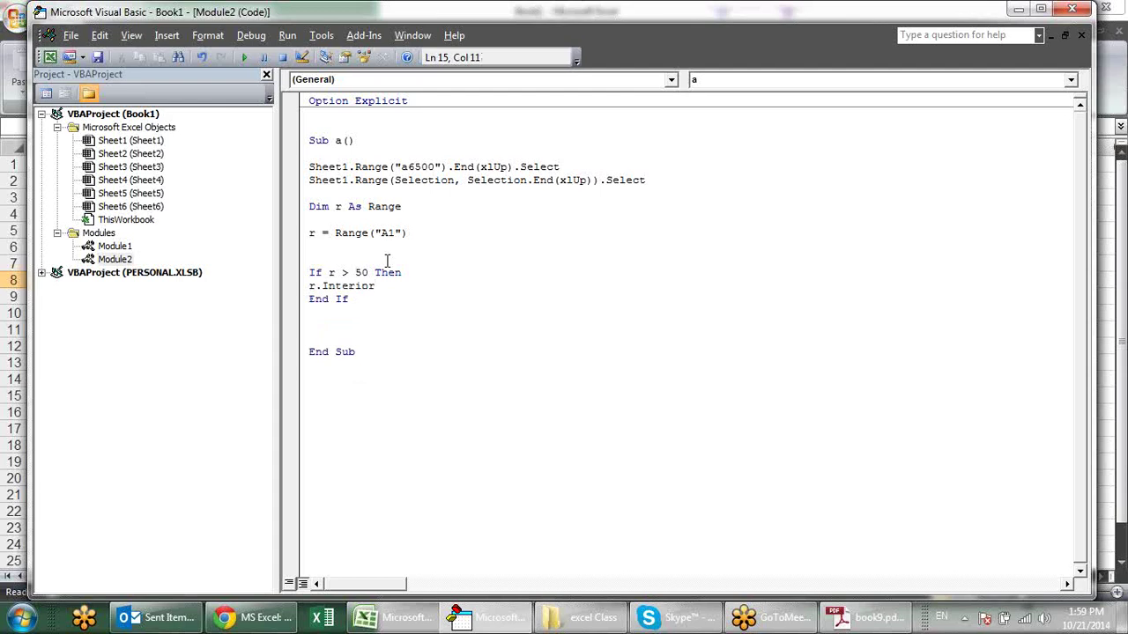
text(.col)
key(Tab)
text(=)
text(vbred)
click(350, 299)
Comment out both Sheet1.Range selection lines with apostrophes.
click(307, 167)
text(')
key(Left)
key(Down)
text(')
key(Down)
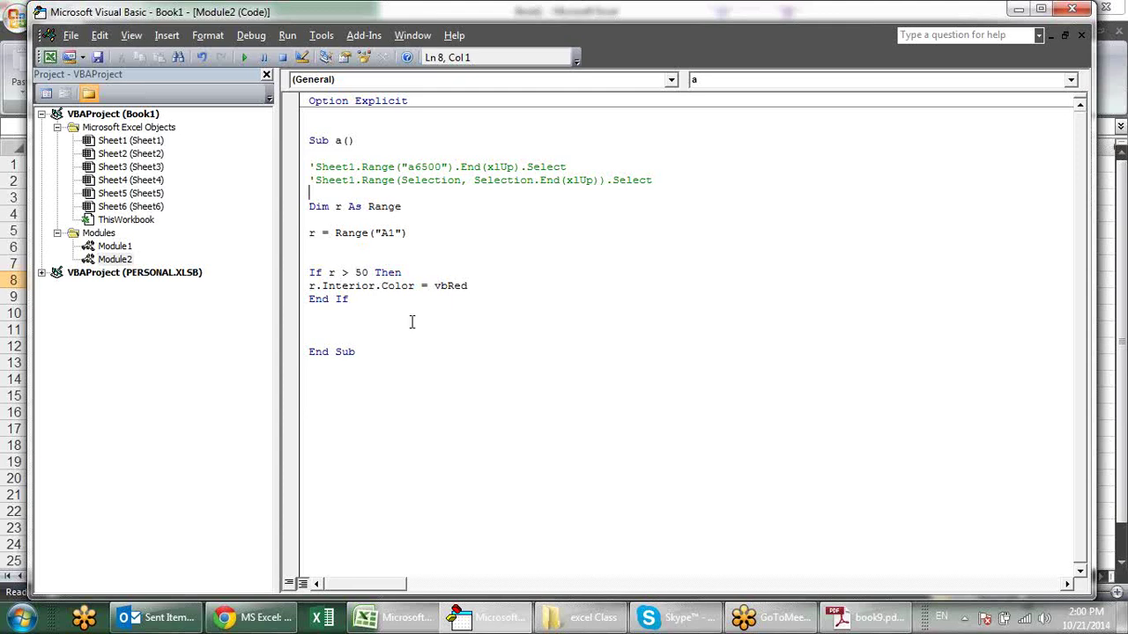
click(407, 287)
From cell A1, run macro a via Developer > Macros, Debug error 91 and step with F8.
key(alt+F11)
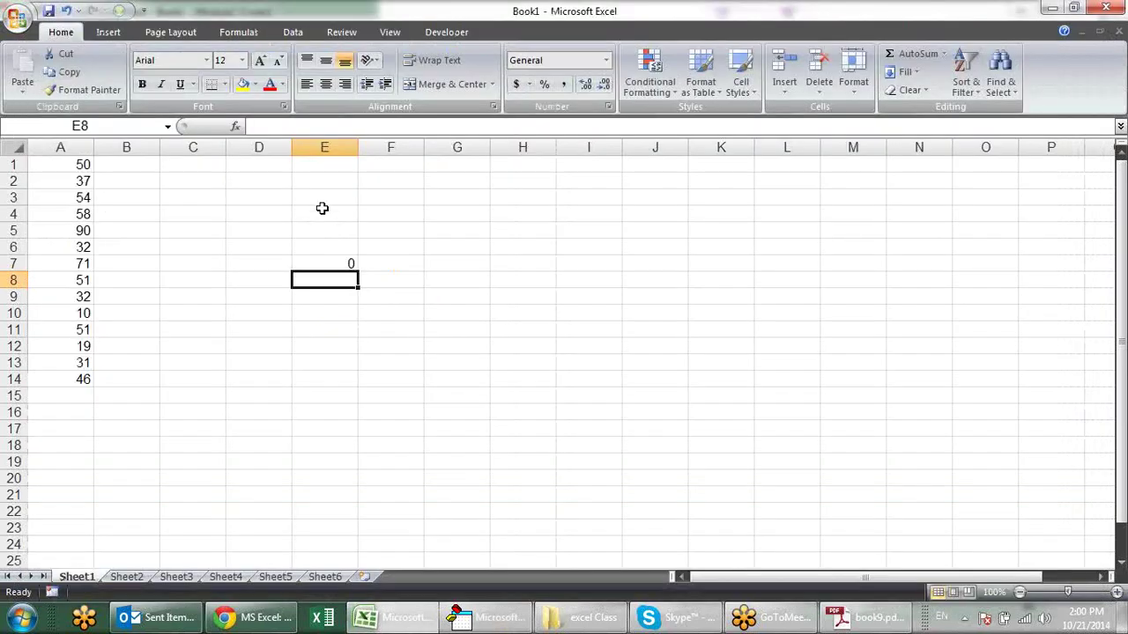
click(72, 163)
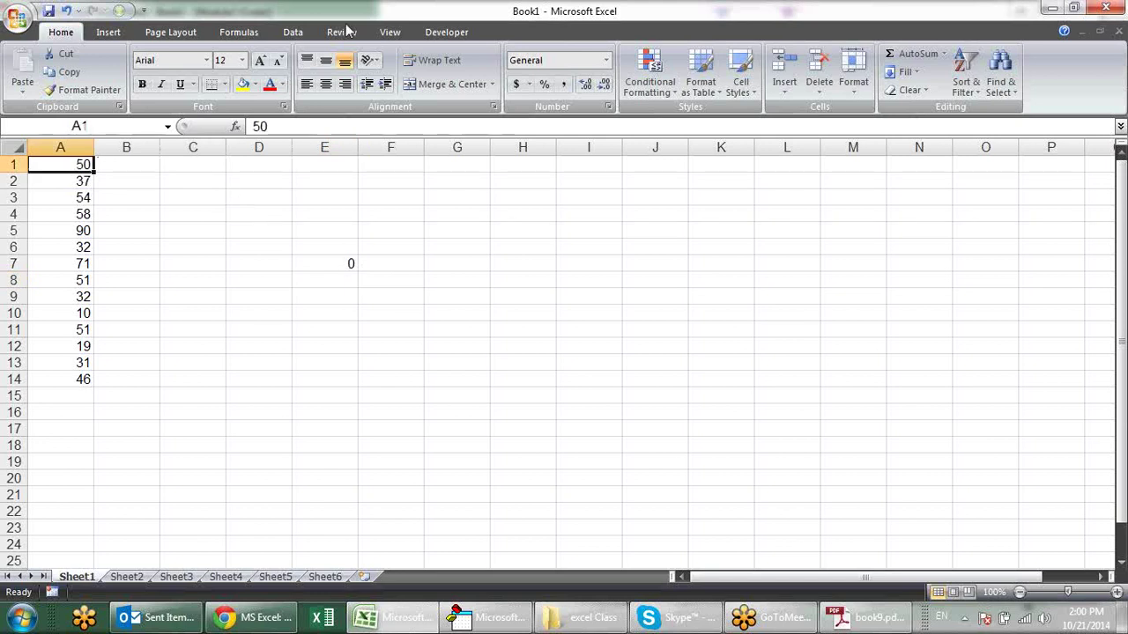
click(448, 32)
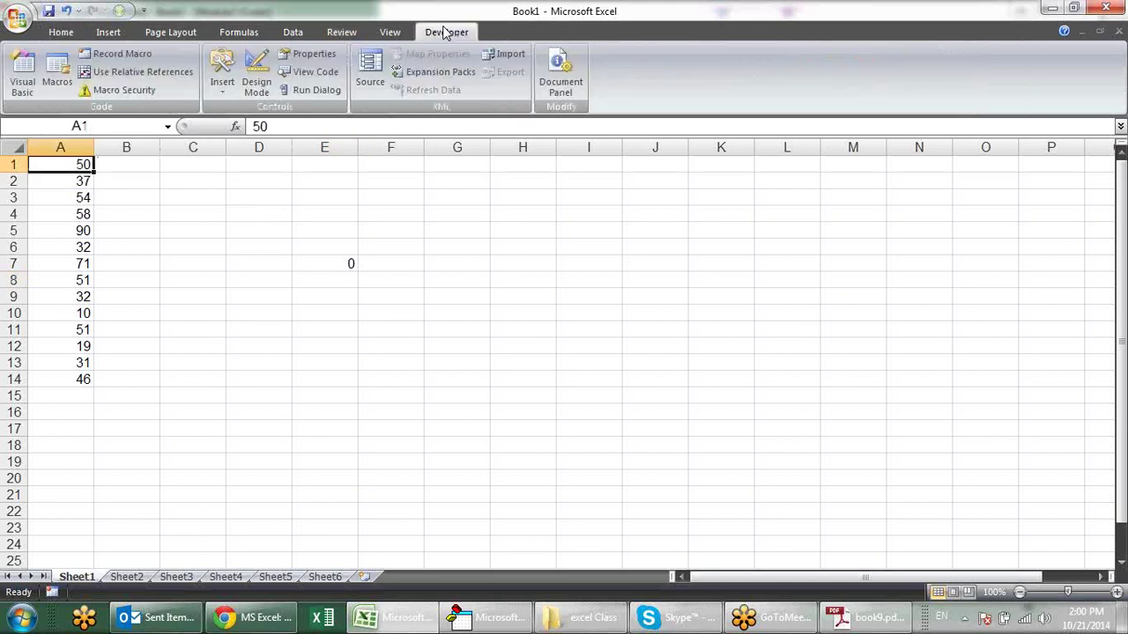
click(58, 77)
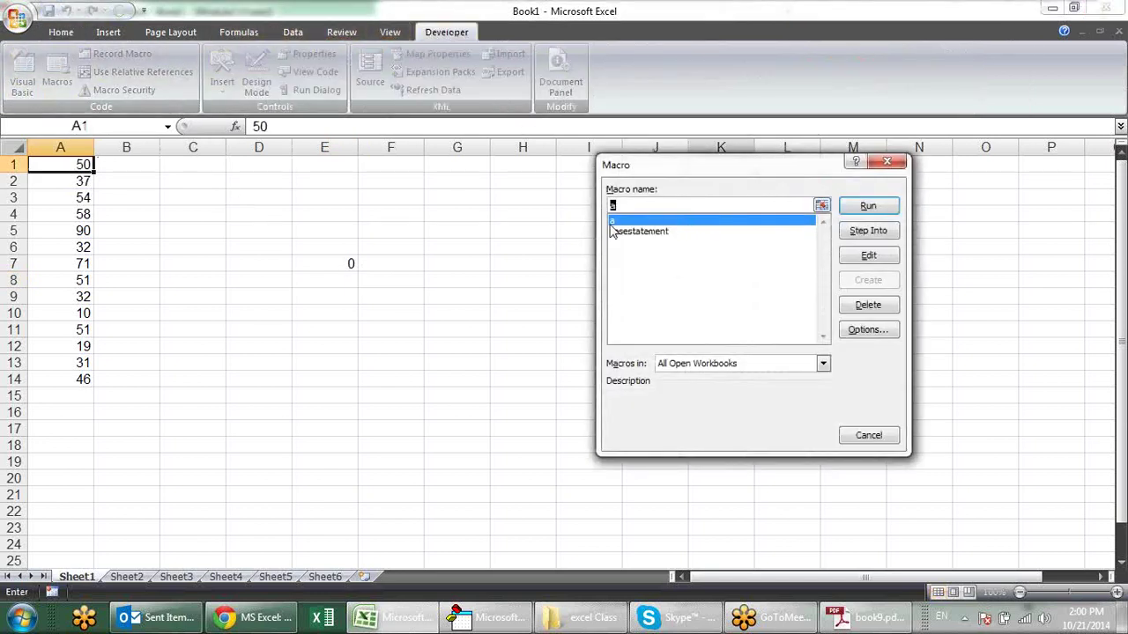
click(868, 206)
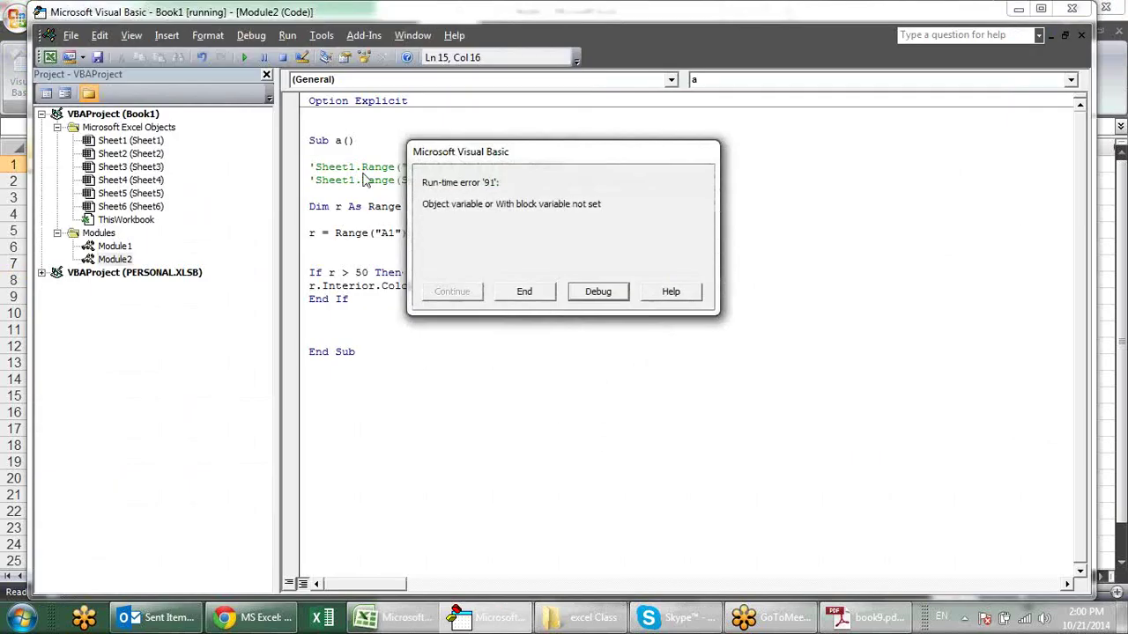
click(622, 291)
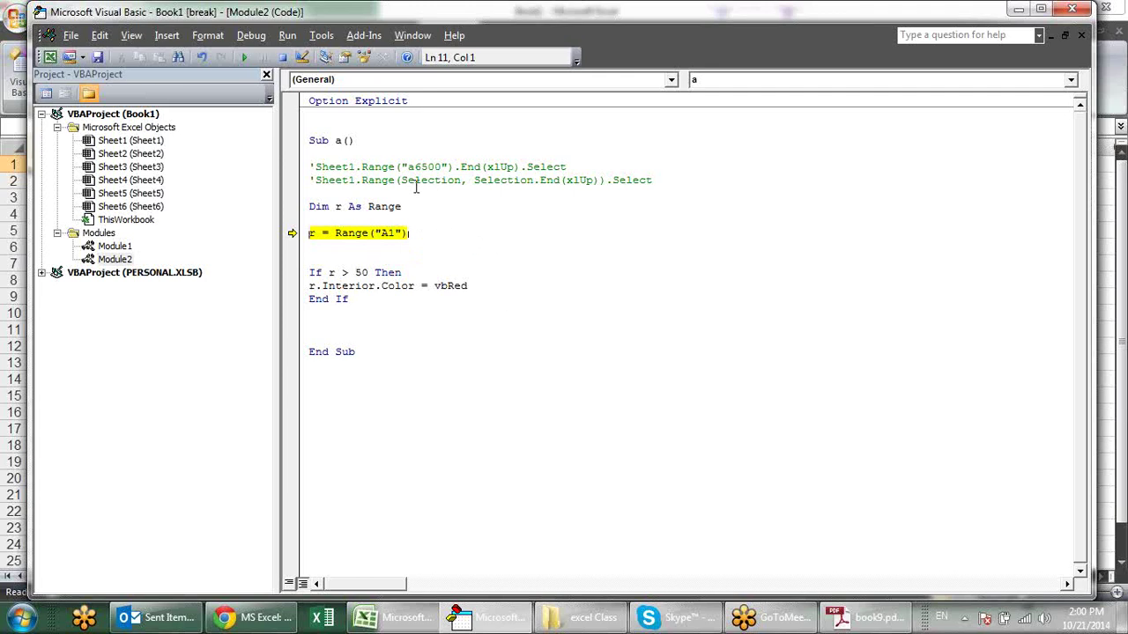
key(F8)
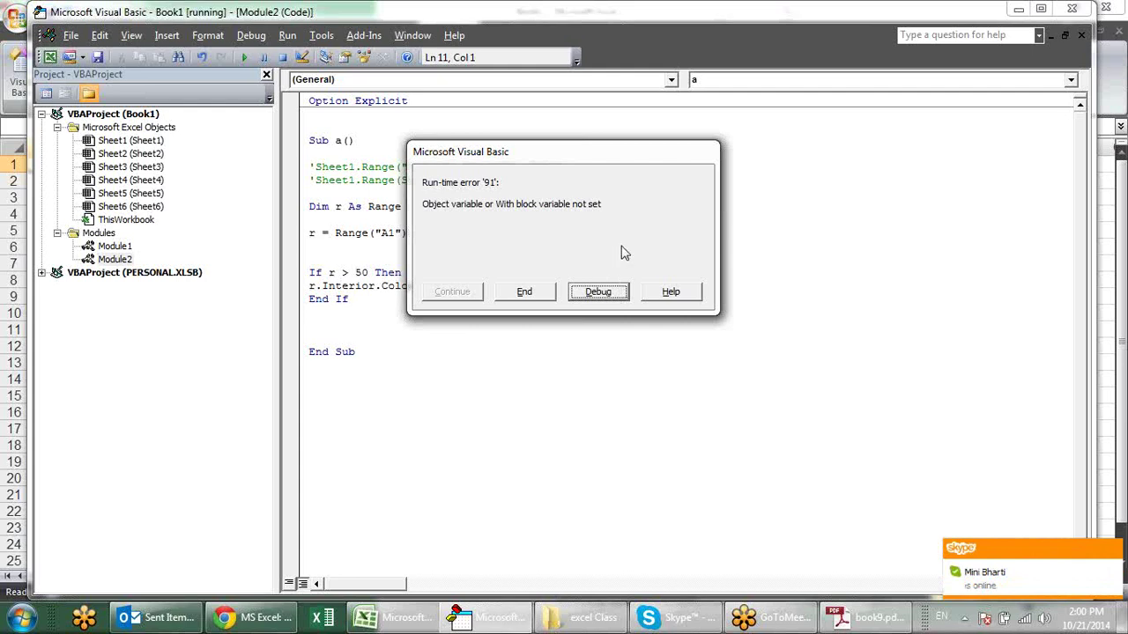
End the failed run, delete the Option Explicit line, and rerun macro a into Debug.
click(537, 297)
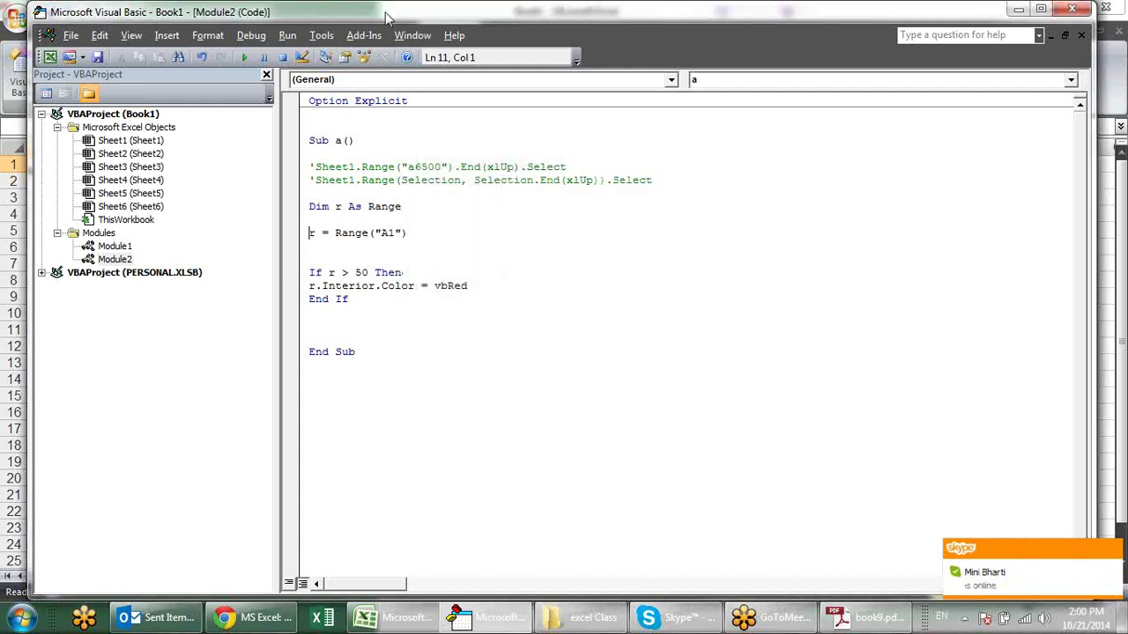
drag(426, 102, 308, 102)
key(Delete)
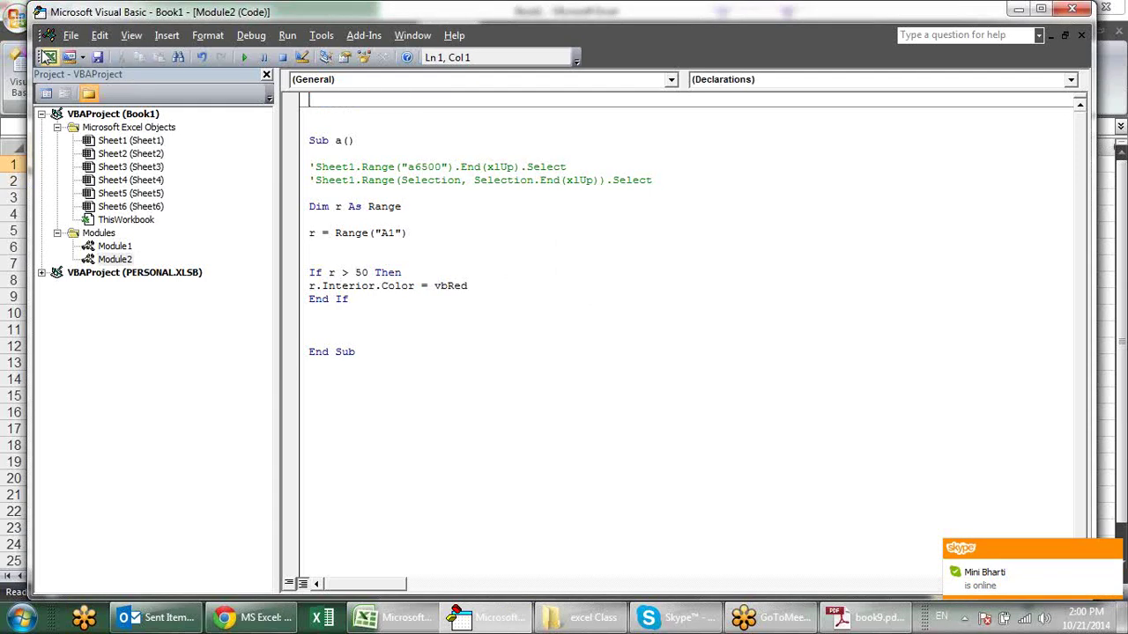
click(447, 245)
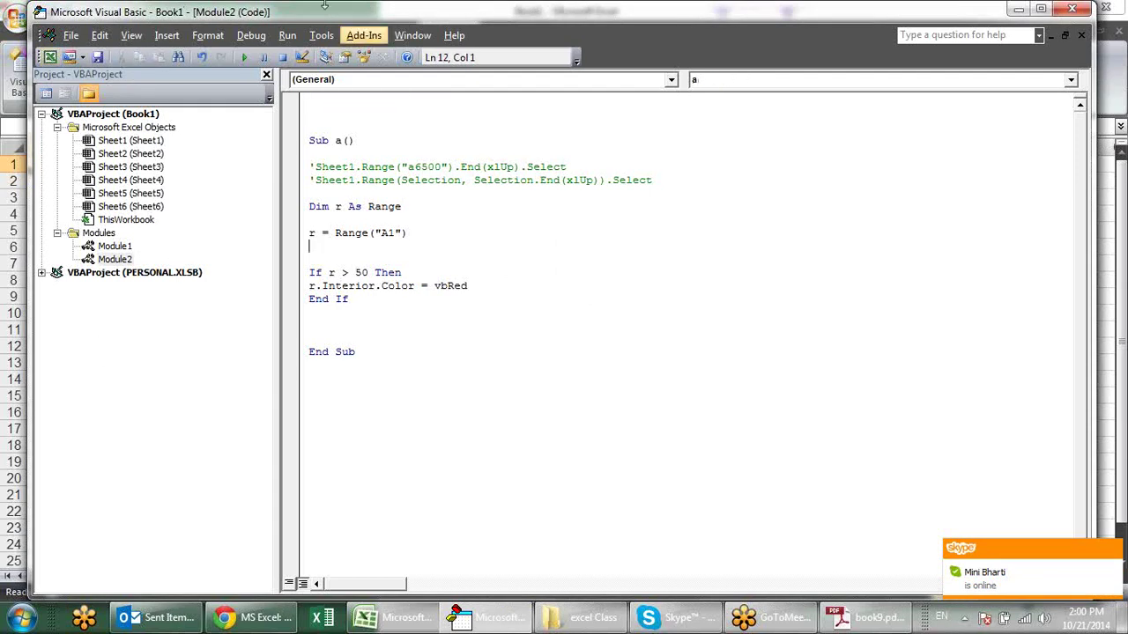
click(244, 56)
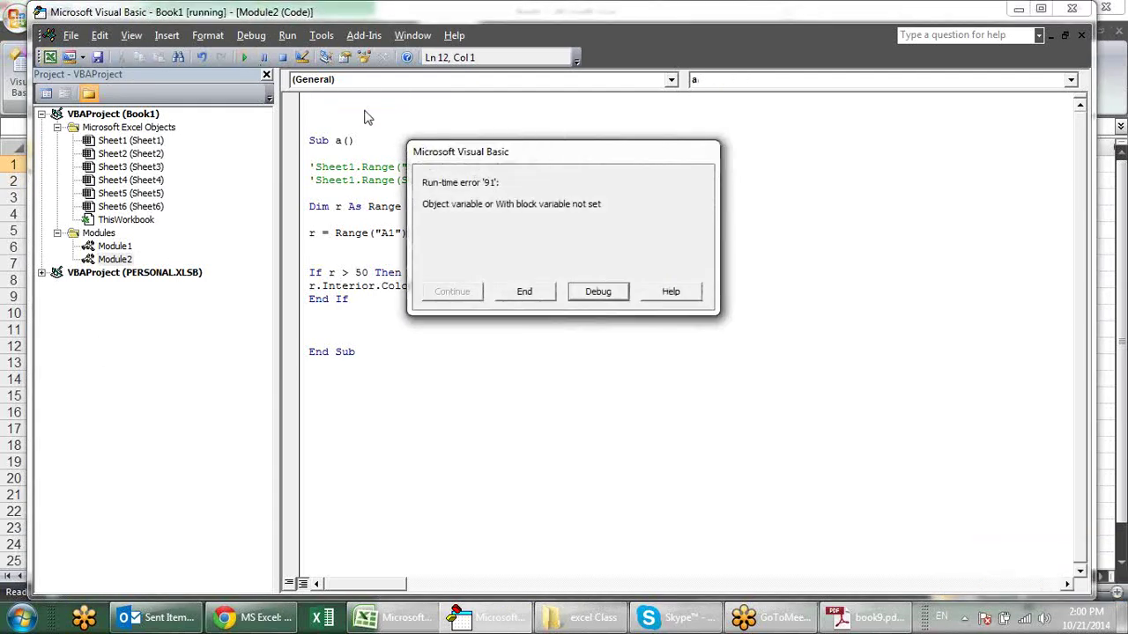
click(625, 292)
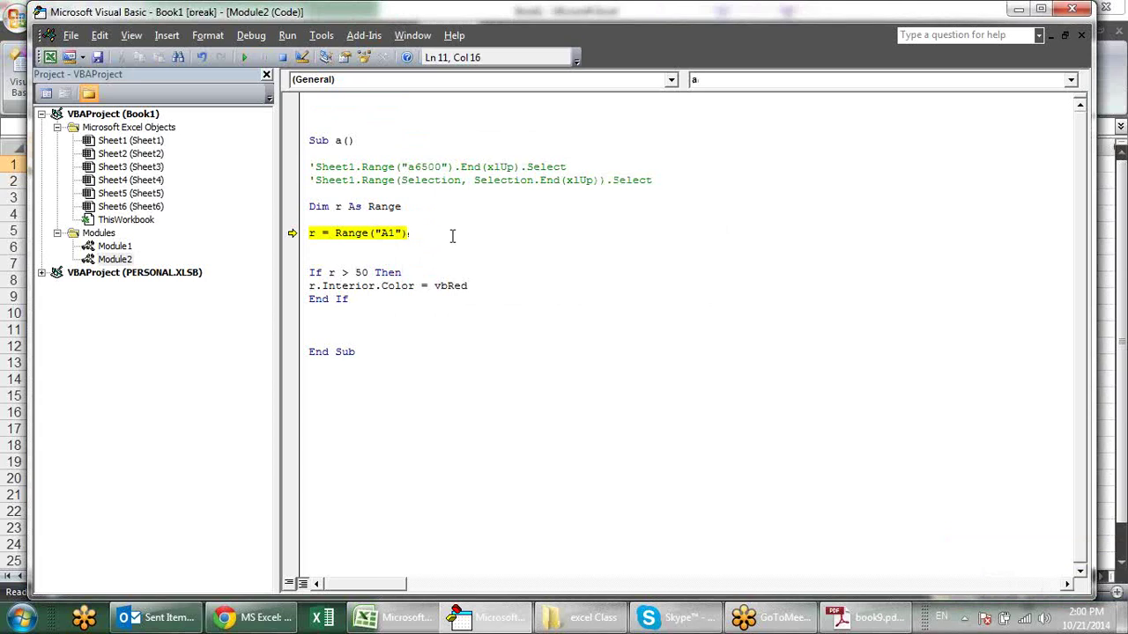
Append .Name to the Range("A1") line, resume, then delete that line after error 1004.
text(.)
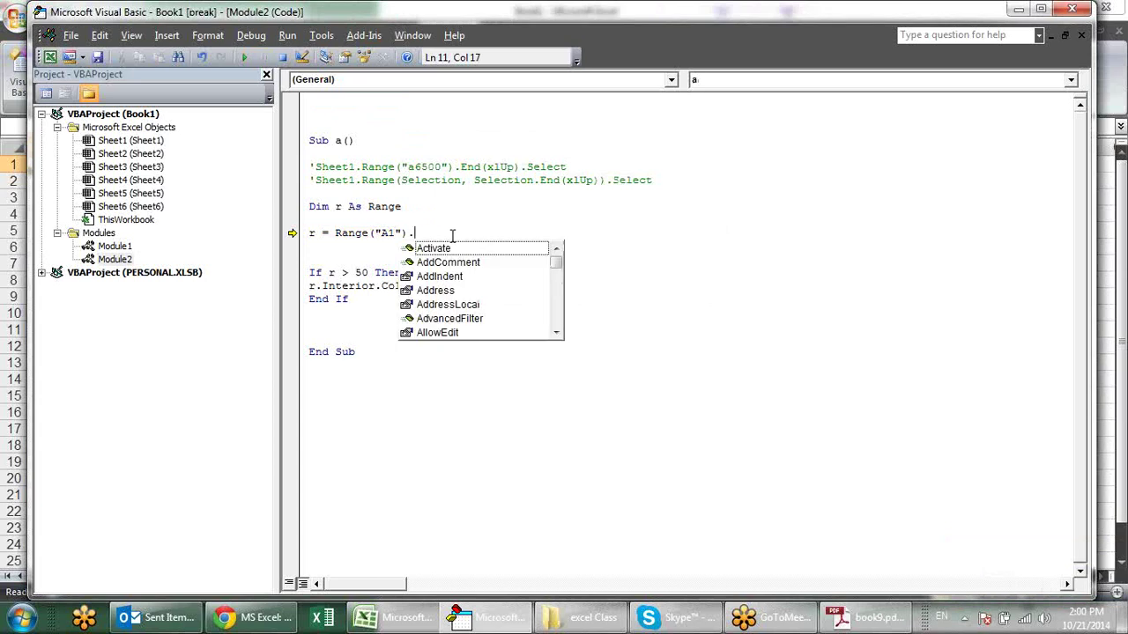
text(na)
key(Tab)
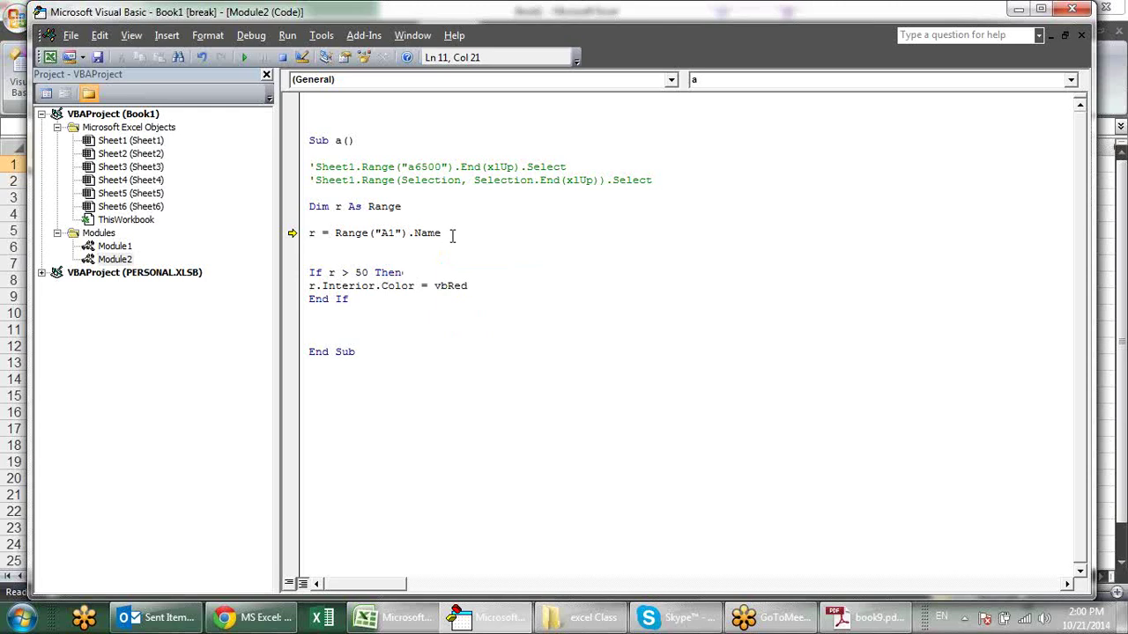
key(Down)
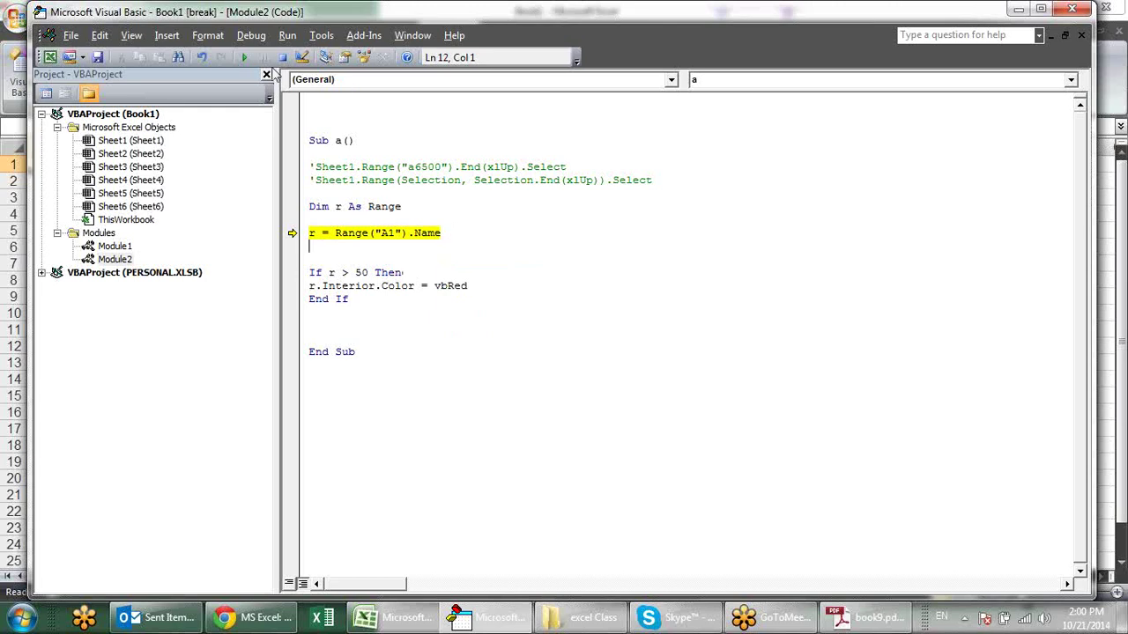
click(244, 58)
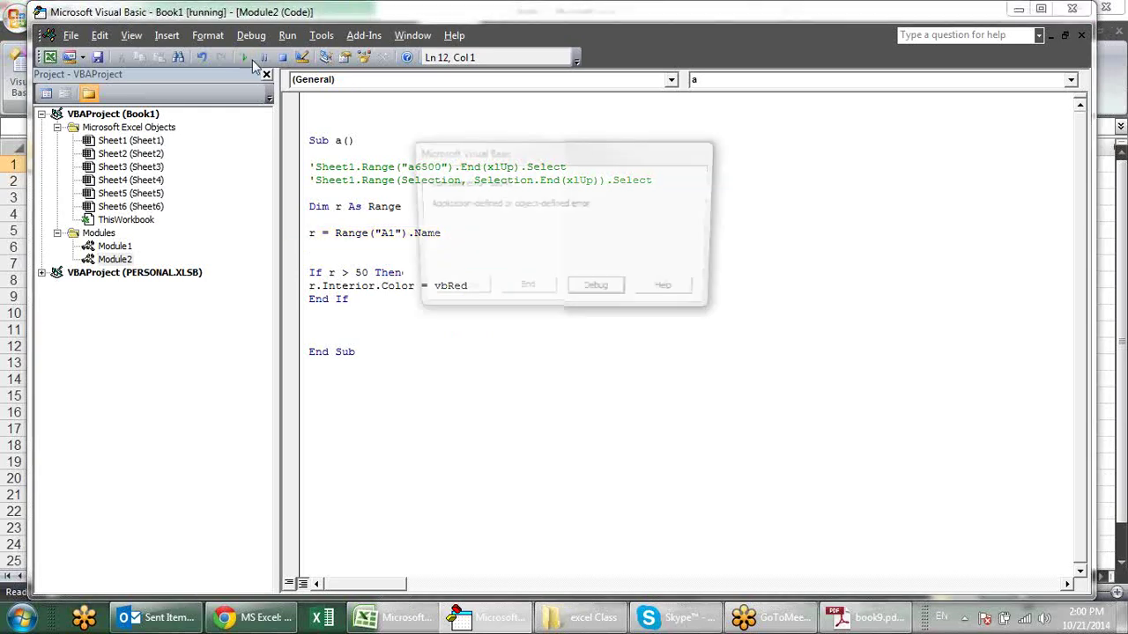
click(606, 292)
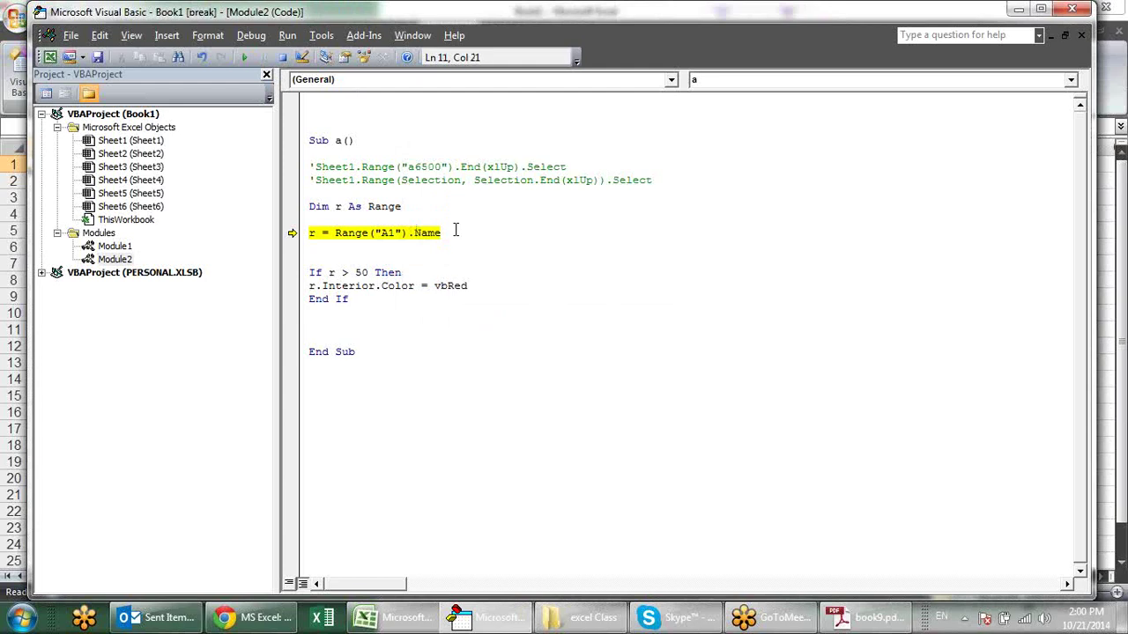
drag(455, 231, 313, 234)
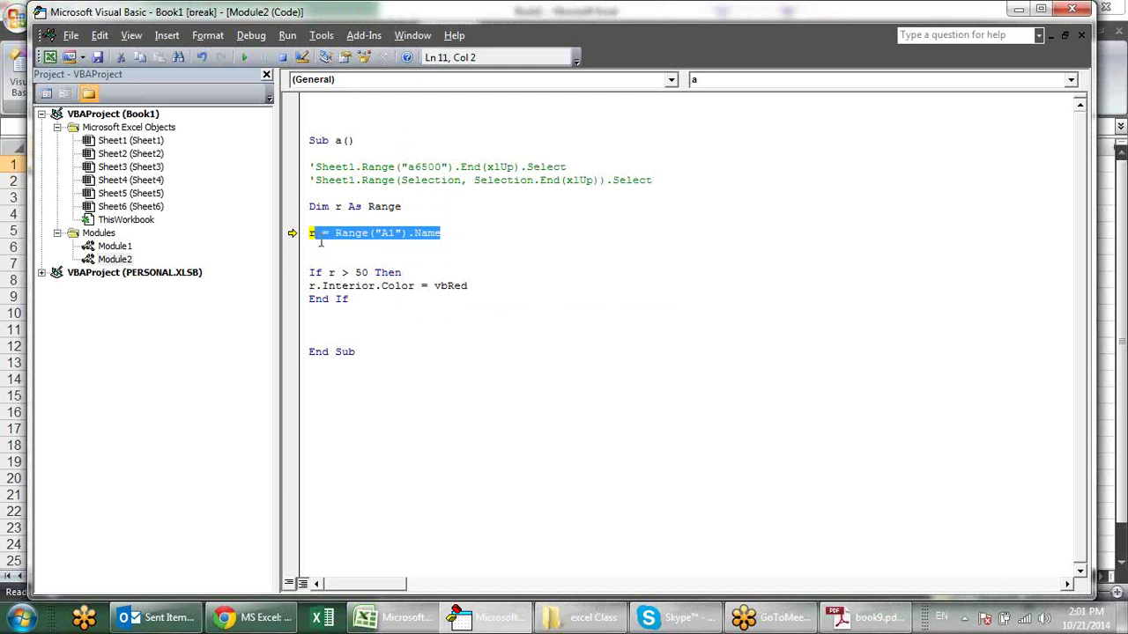
key(BackSpace)
key(BackSpace)
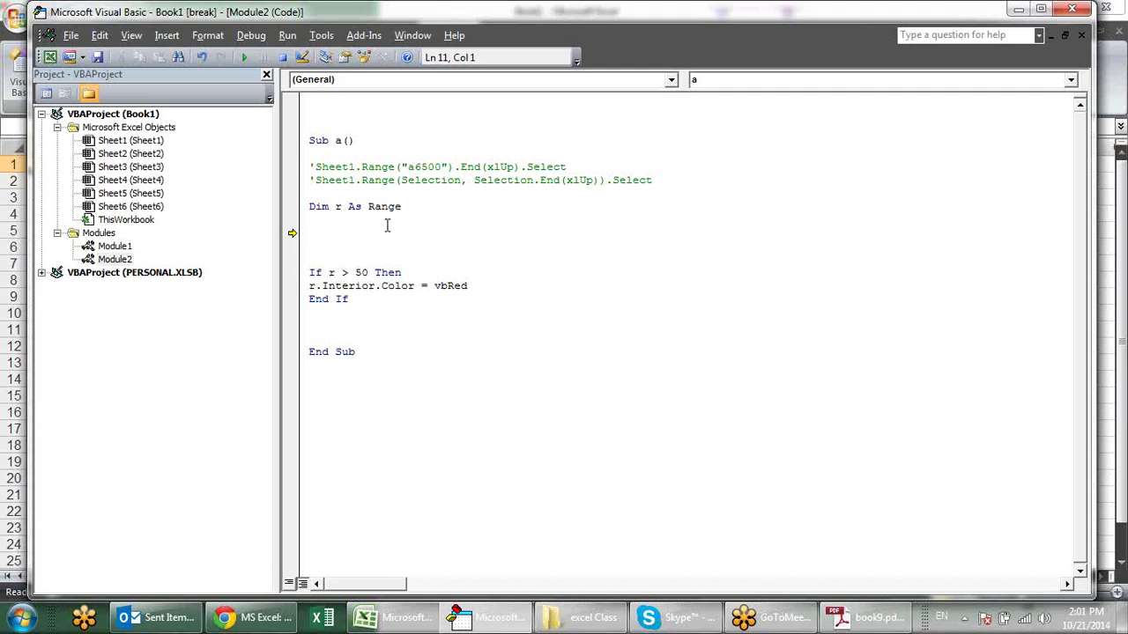
Step to the If r > 50 check, then remove the apostrophes from both Sheet1.Range lines.
click(335, 273)
key(F8)
click(373, 286)
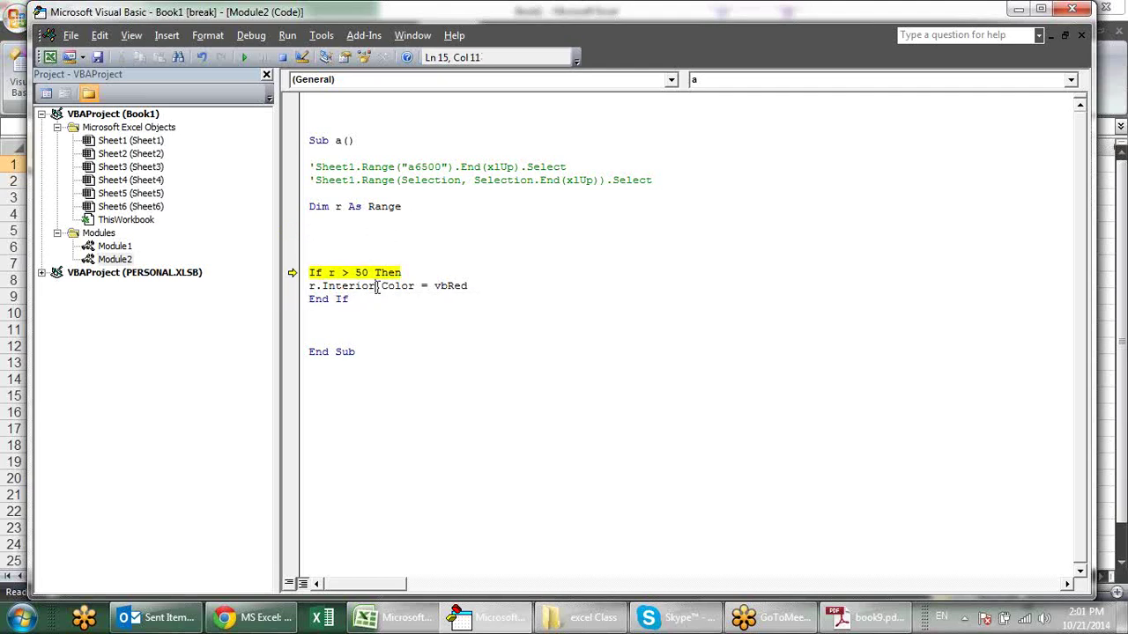
click(344, 222)
click(314, 166)
key(BackSpace)
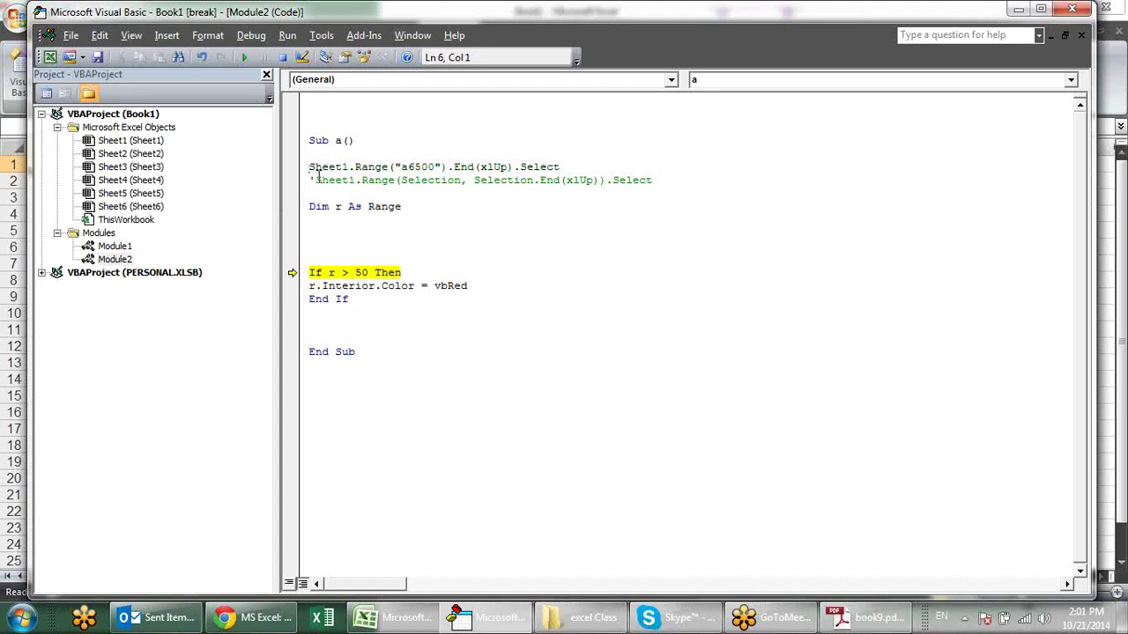
click(316, 180)
key(BackSpace)
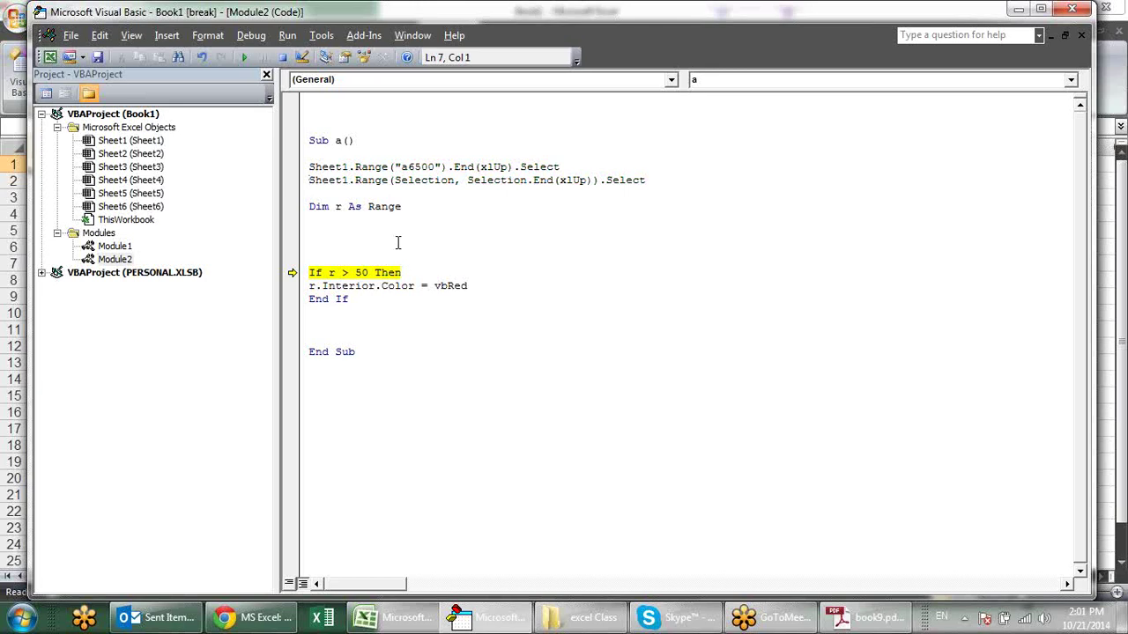
Review the Sheet1.Range lines and If block, then Reset to end break mode.
click(398, 244)
drag(467, 154, 499, 193)
drag(397, 272, 431, 311)
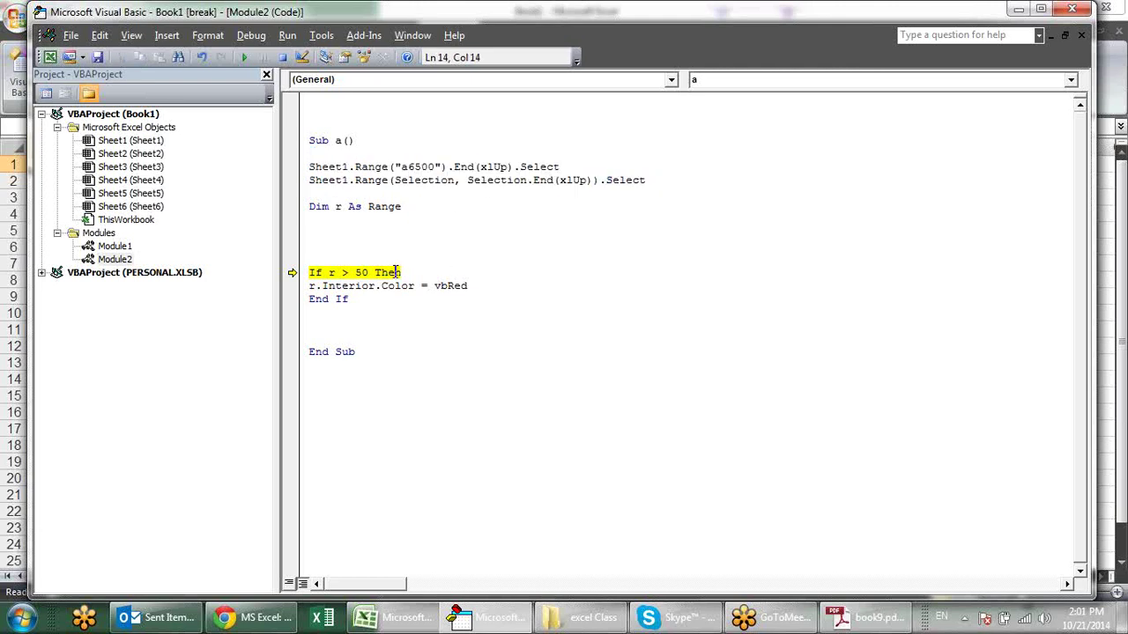
click(431, 311)
click(282, 57)
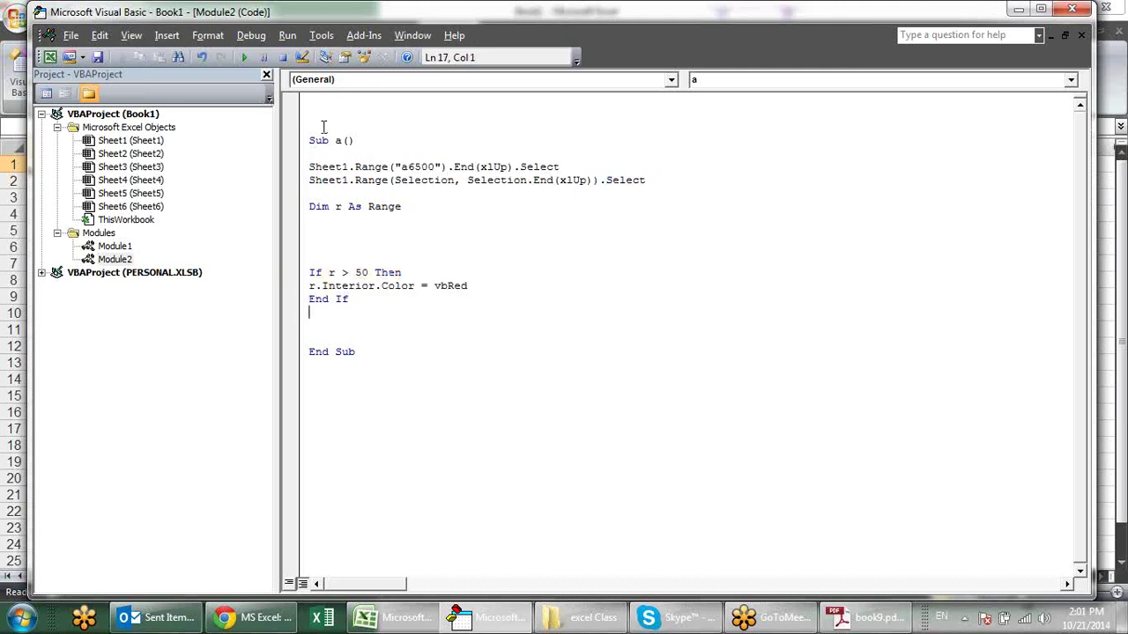
click(362, 248)
Check cells A2 through A13 on the worksheet, then return to the VBA editor.
key(alt+F11)
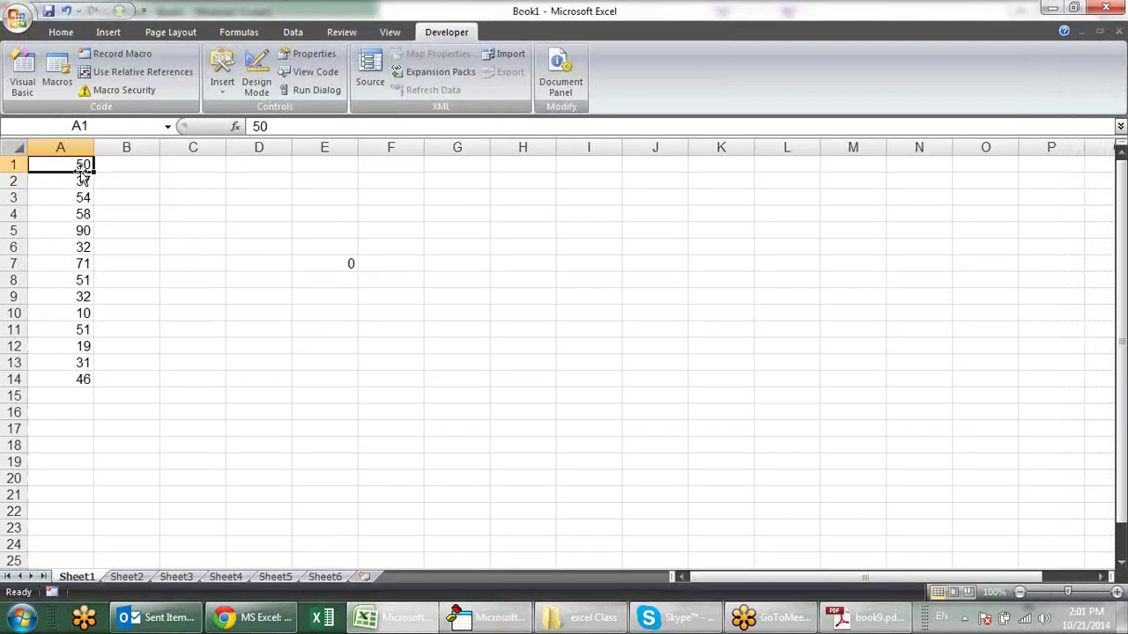
click(83, 181)
click(80, 198)
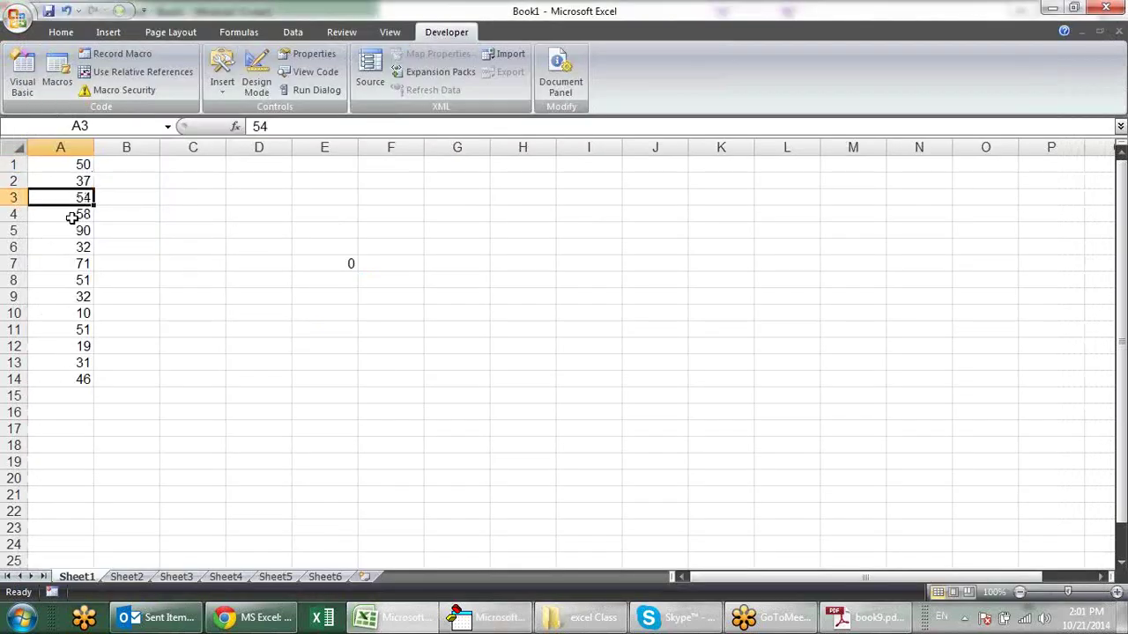
click(75, 216)
click(75, 231)
click(76, 246)
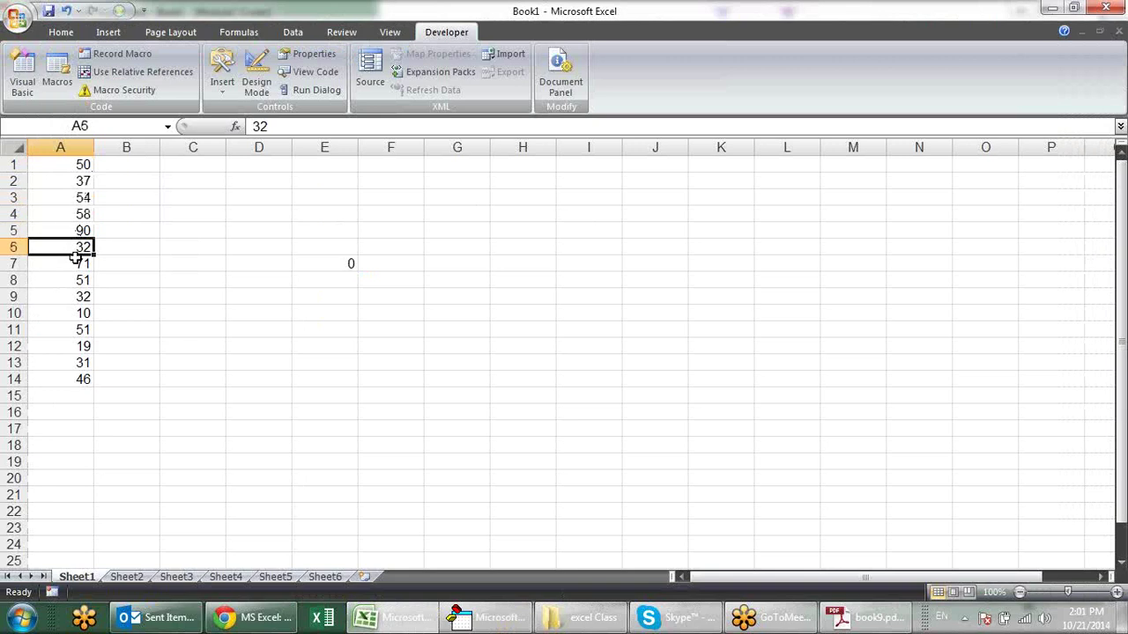
click(79, 264)
click(81, 281)
click(83, 297)
click(83, 329)
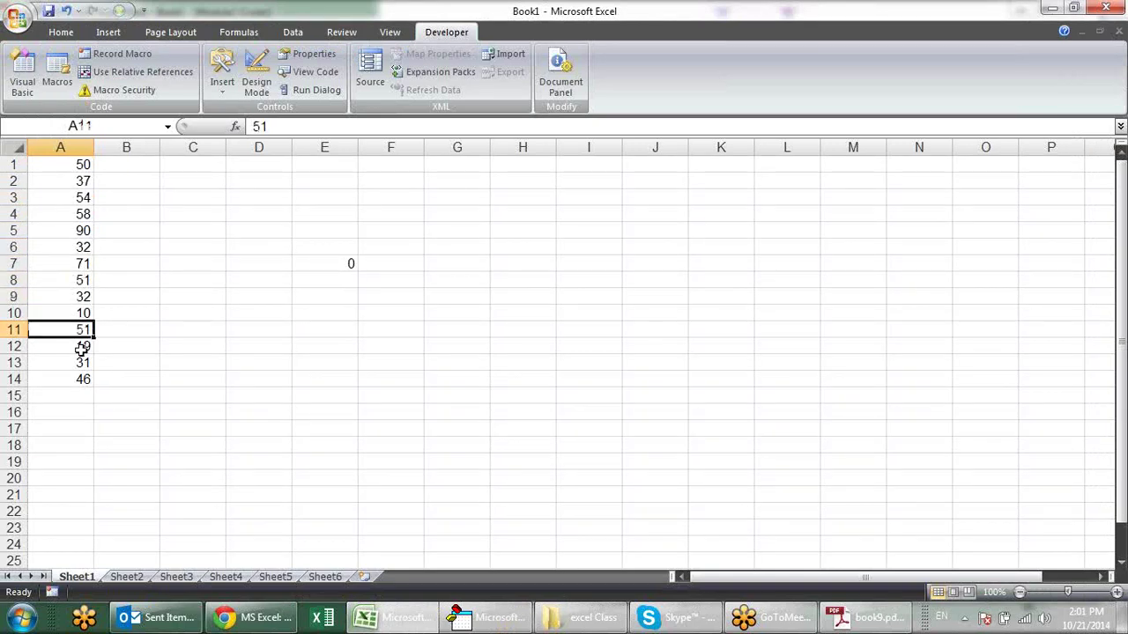
click(83, 363)
key(alt+F11)
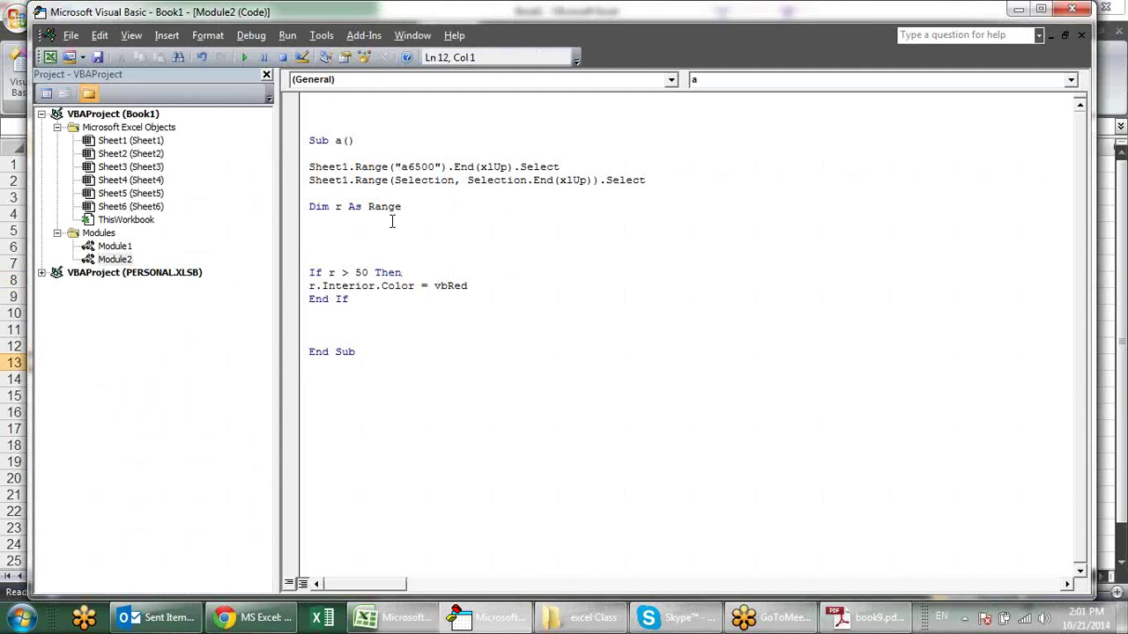
Write For Each r In Selection on the blank line under Dim, fixing the compile error.
drag(342, 167, 635, 181)
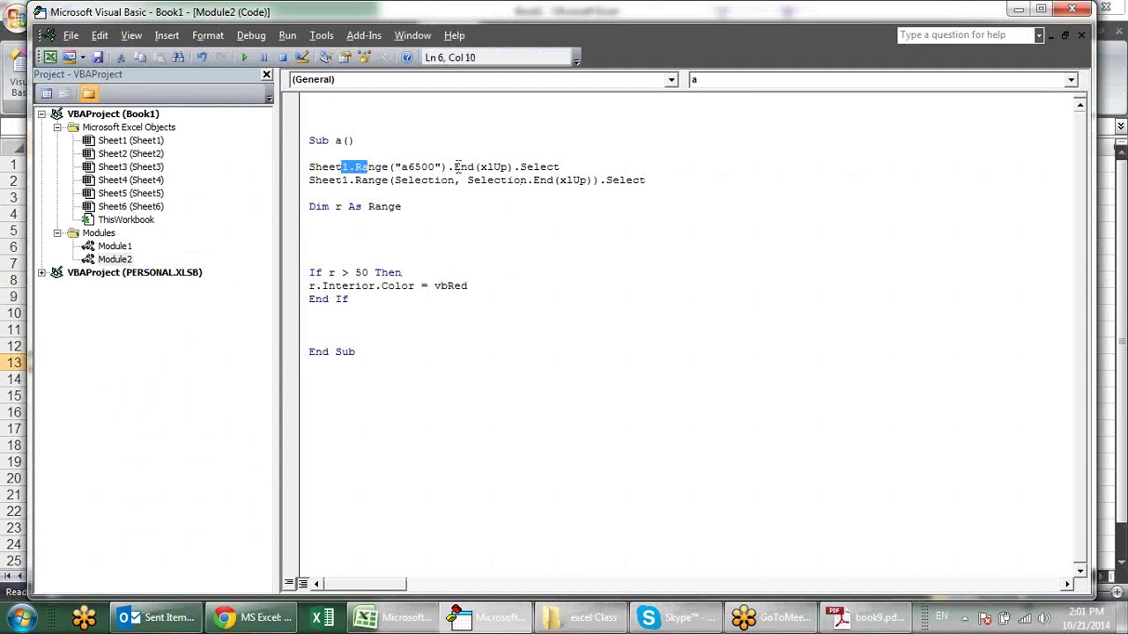
click(352, 246)
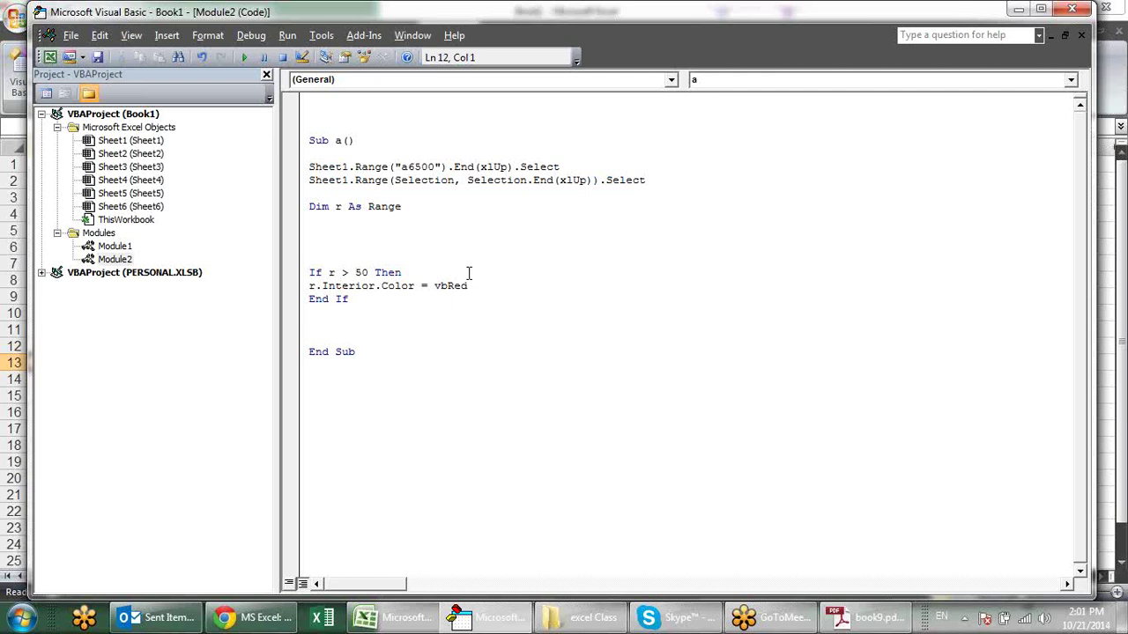
text(foreac)
text(h r)
text( in s)
text(ele)
text(ction)
click(469, 278)
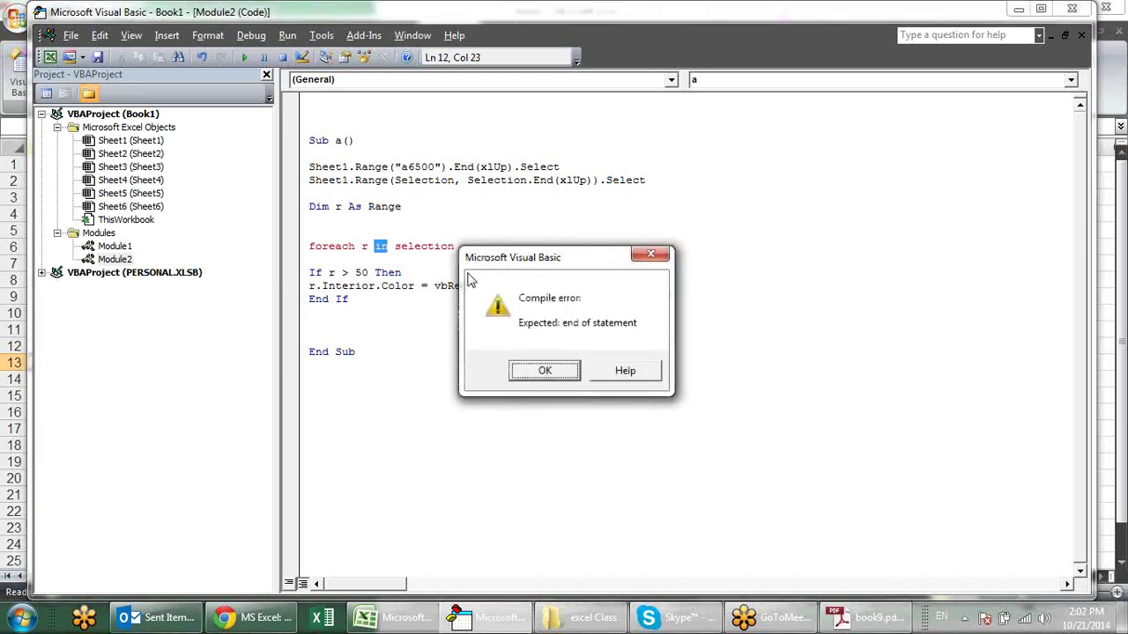
key(Return)
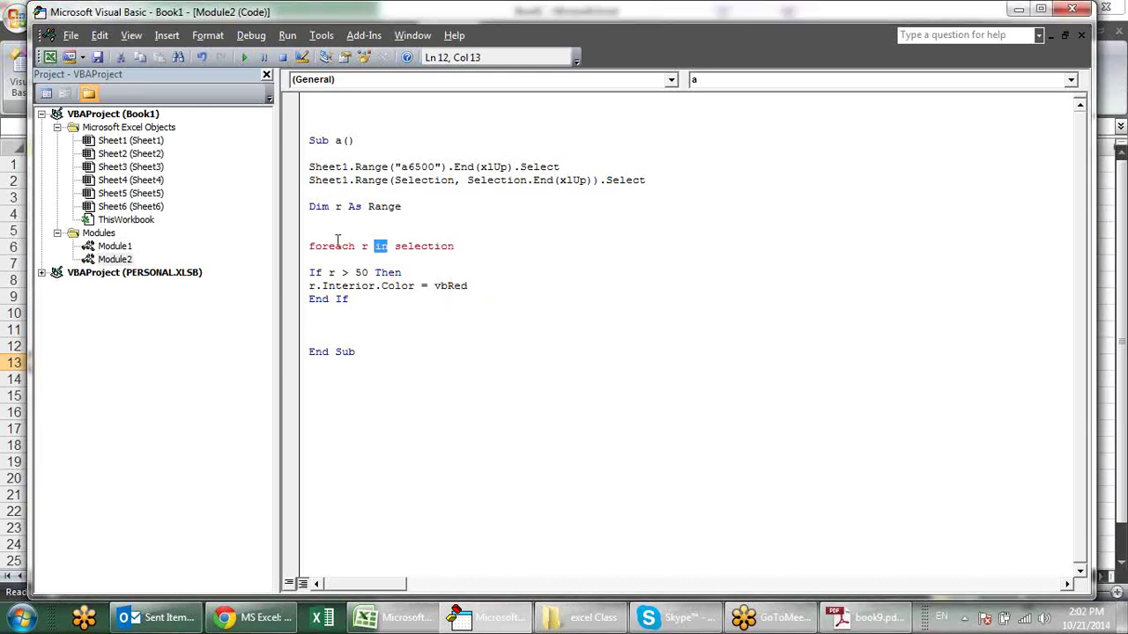
click(331, 246)
click(437, 342)
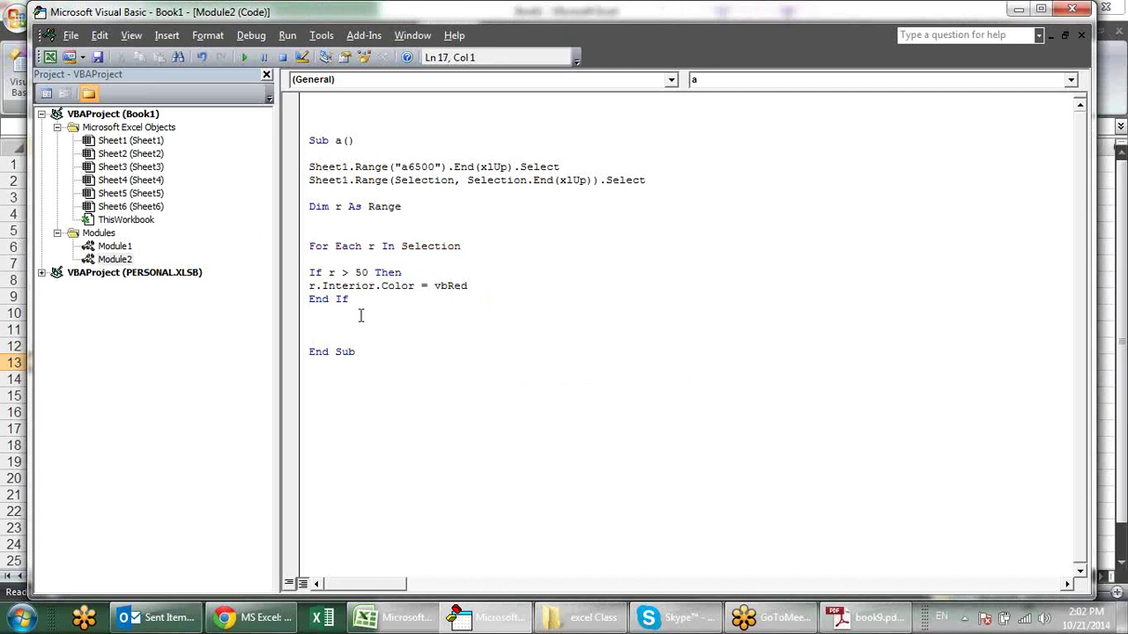
Add Next r after End If and indent the If r > 50 block inside the loop.
key(Return)
text(ne)
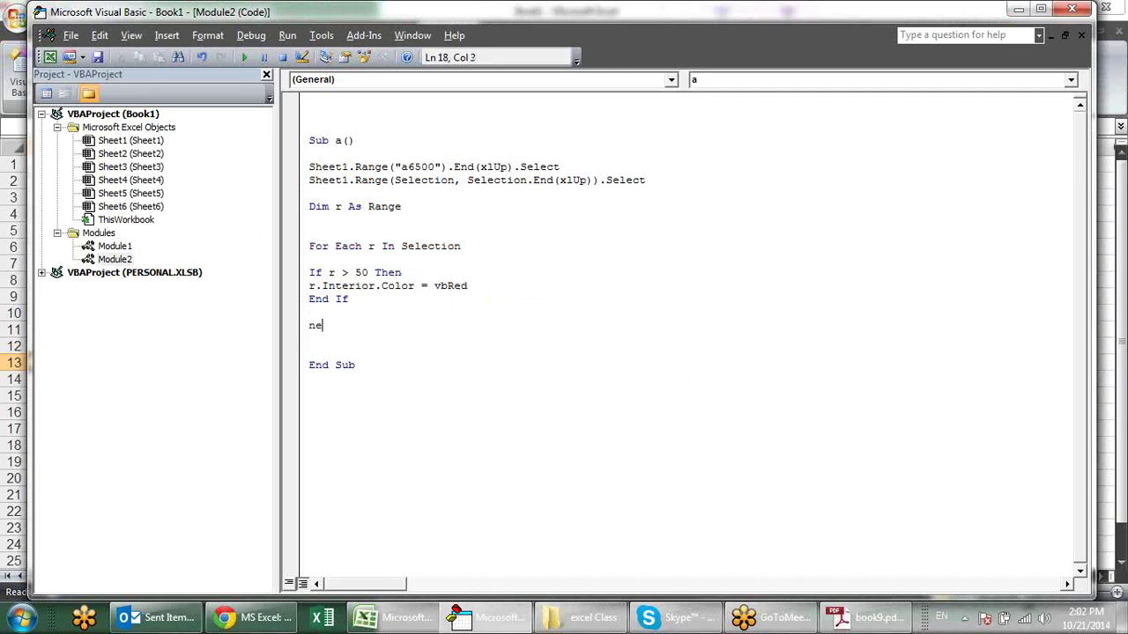
text(xt r)
drag(350, 300, 301, 269)
key(Tab)
key(Tab)
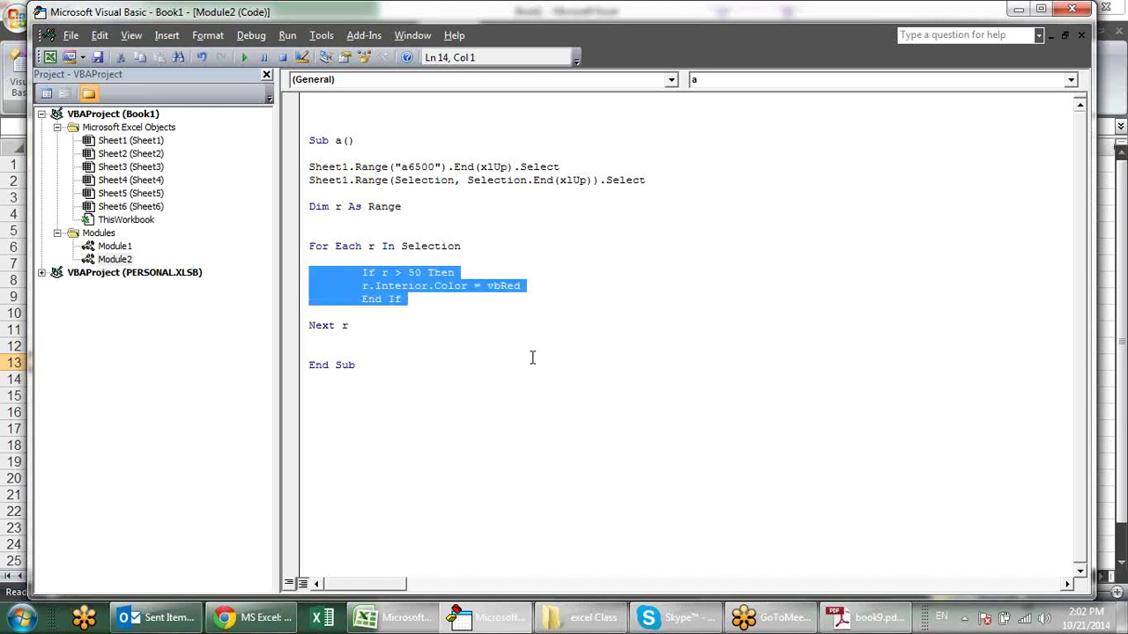
click(507, 336)
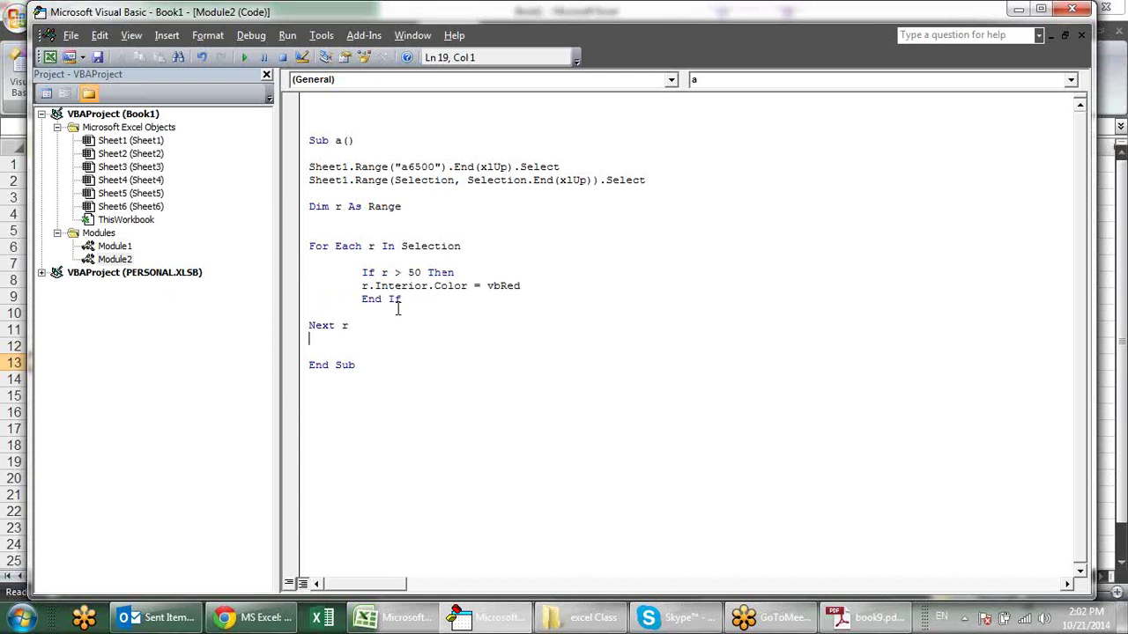
drag(362, 206, 339, 207)
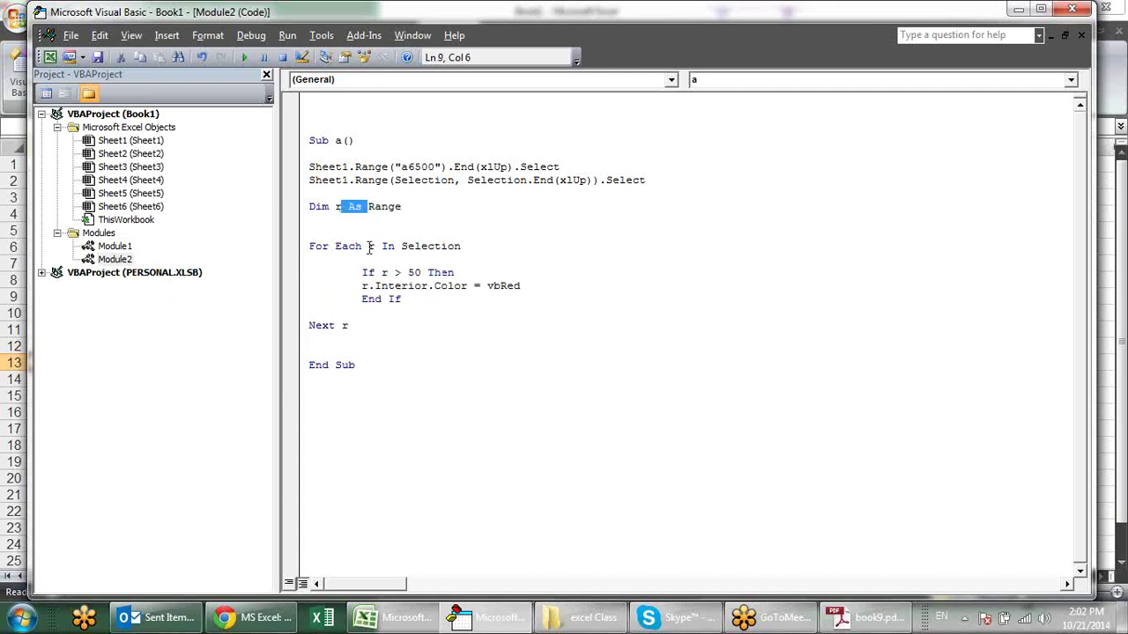
double_click(371, 247)
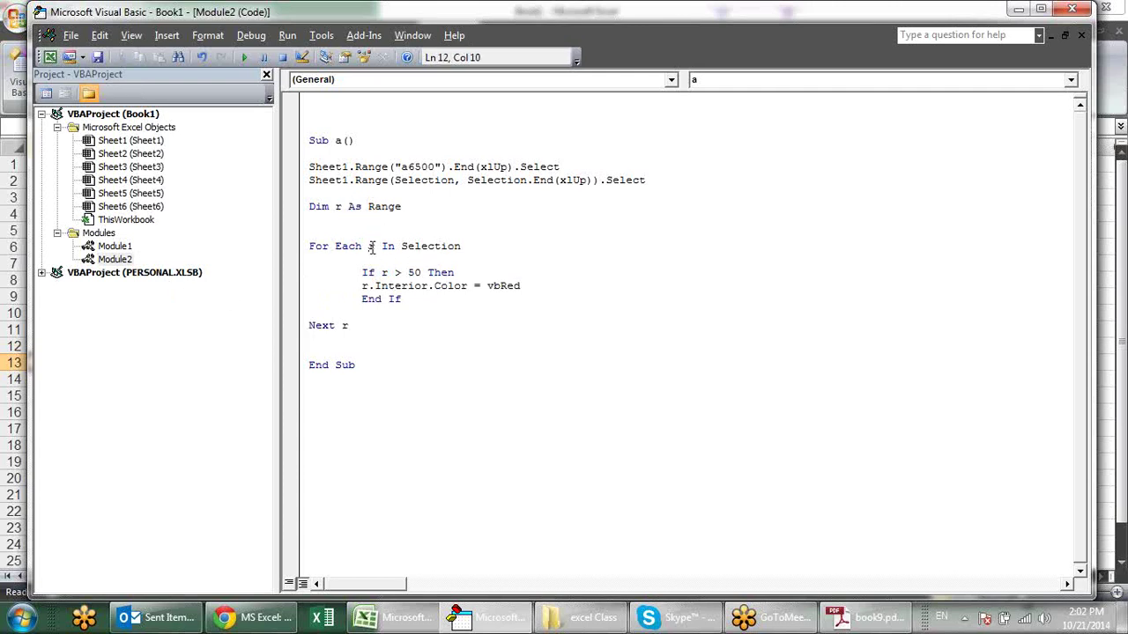
click(436, 249)
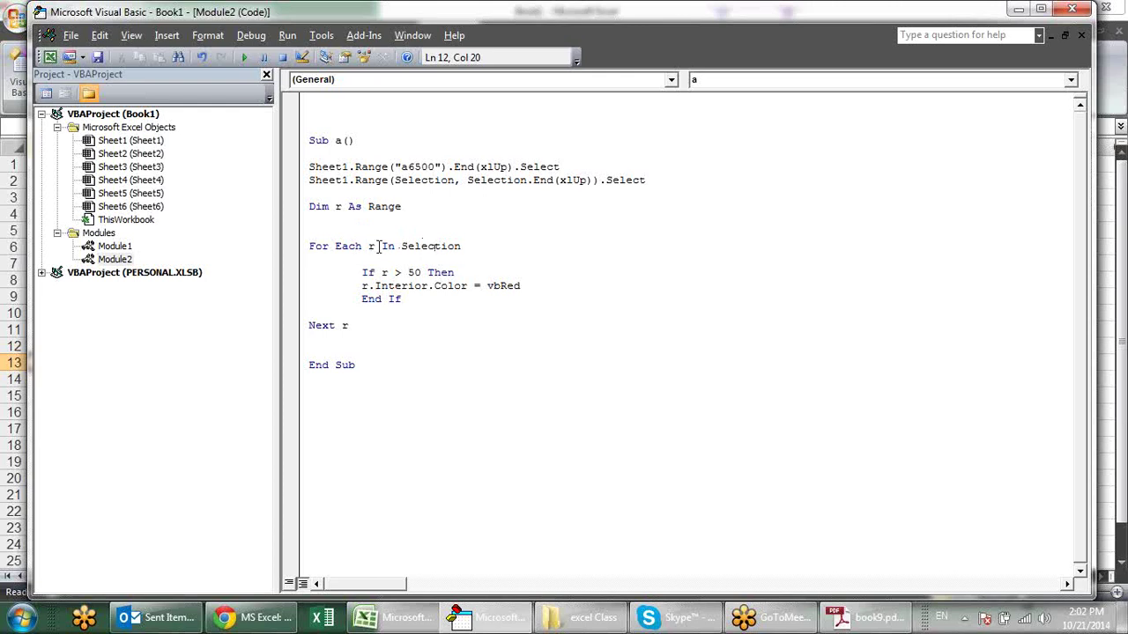
Start stepping through macro a with F8, executing its first Range line.
click(410, 298)
key(F8)
key(F8)
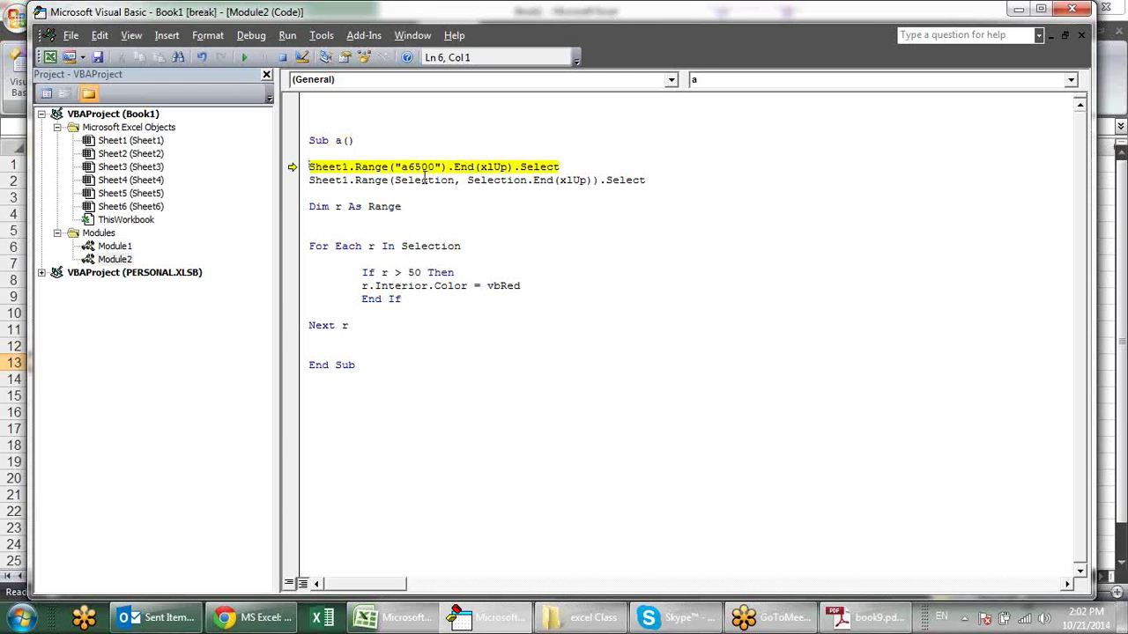
key(F8)
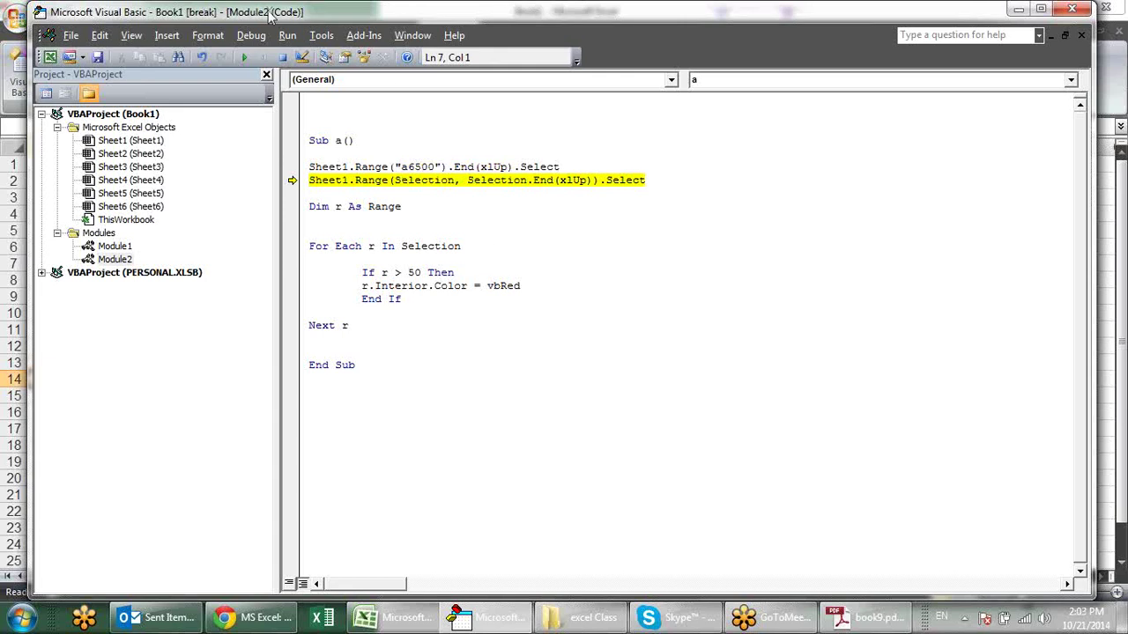
Shrink and move the VBA editor window so the Sheet1 numbers show beside the code.
drag(270, 17, 470, 2)
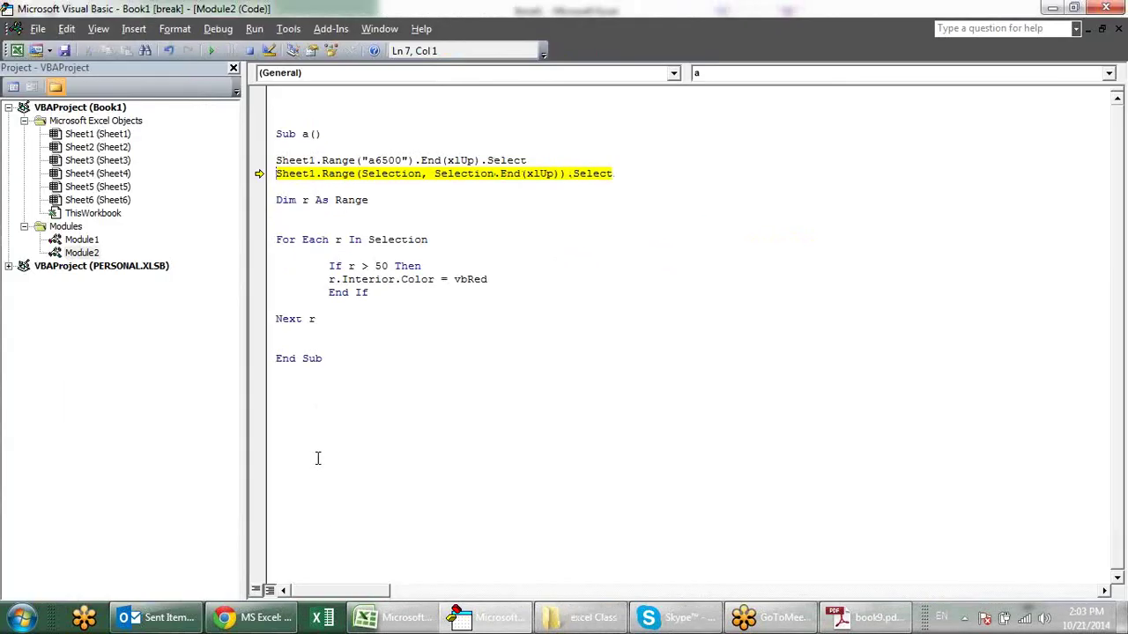
double_click(508, 13)
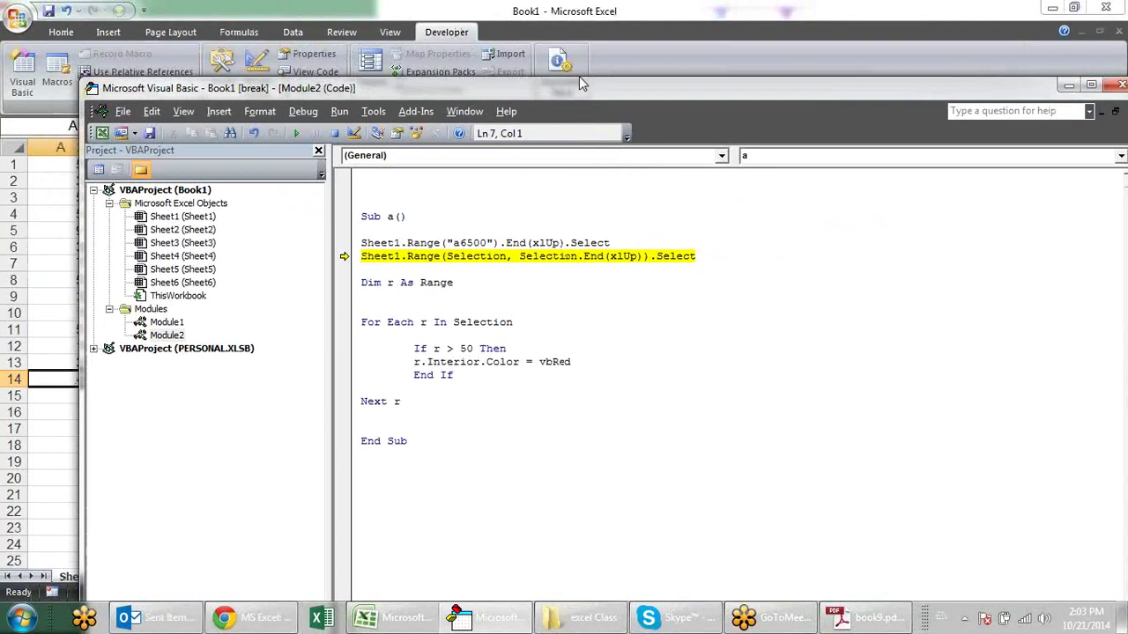
mouse_move(578, 76)
mouse_down()
mouse_move(703, 92)
mouse_move(830, 56)
mouse_up()
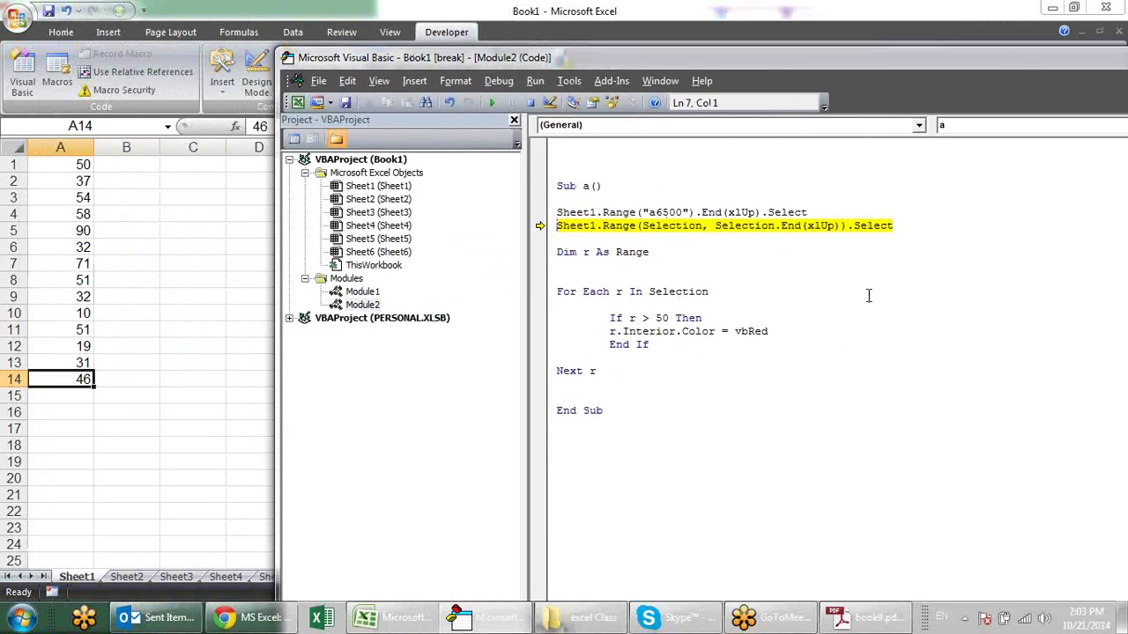
Step through the loop's checks for the first cells, 50 and 37, which stay uncoloured.
key(F8)
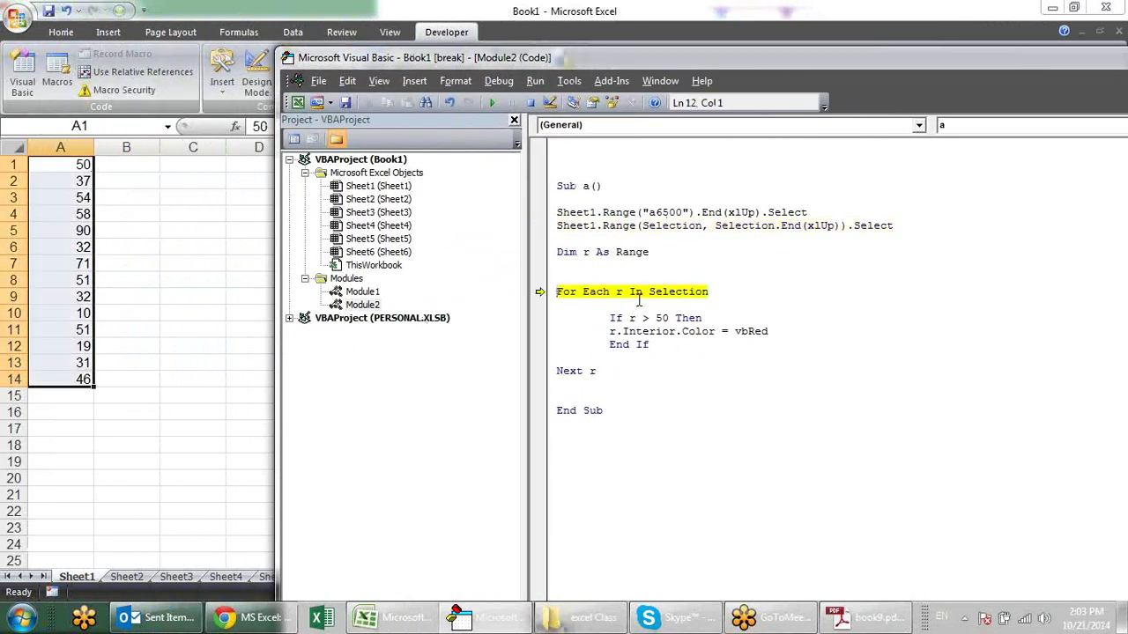
key(F8)
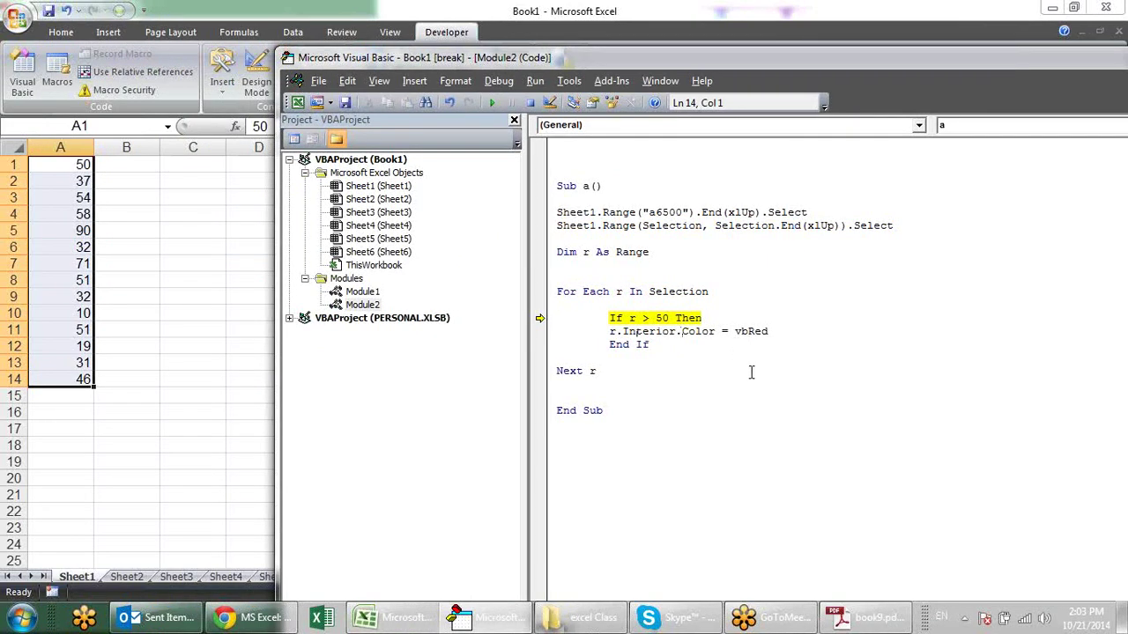
key(F8)
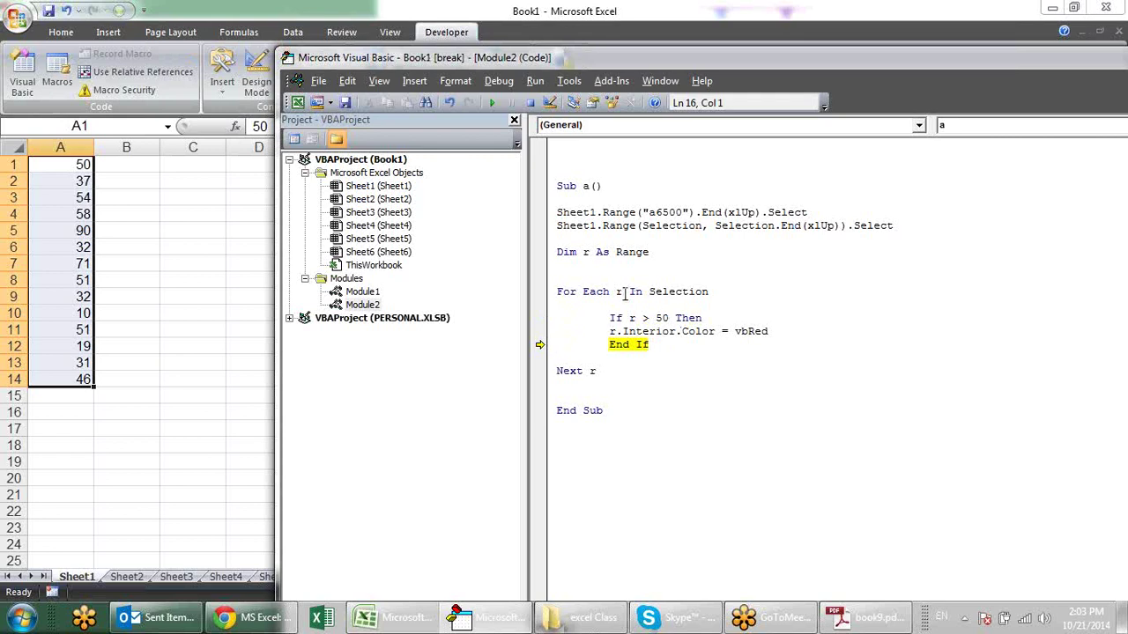
mouse_move(622, 292)
key(F8)
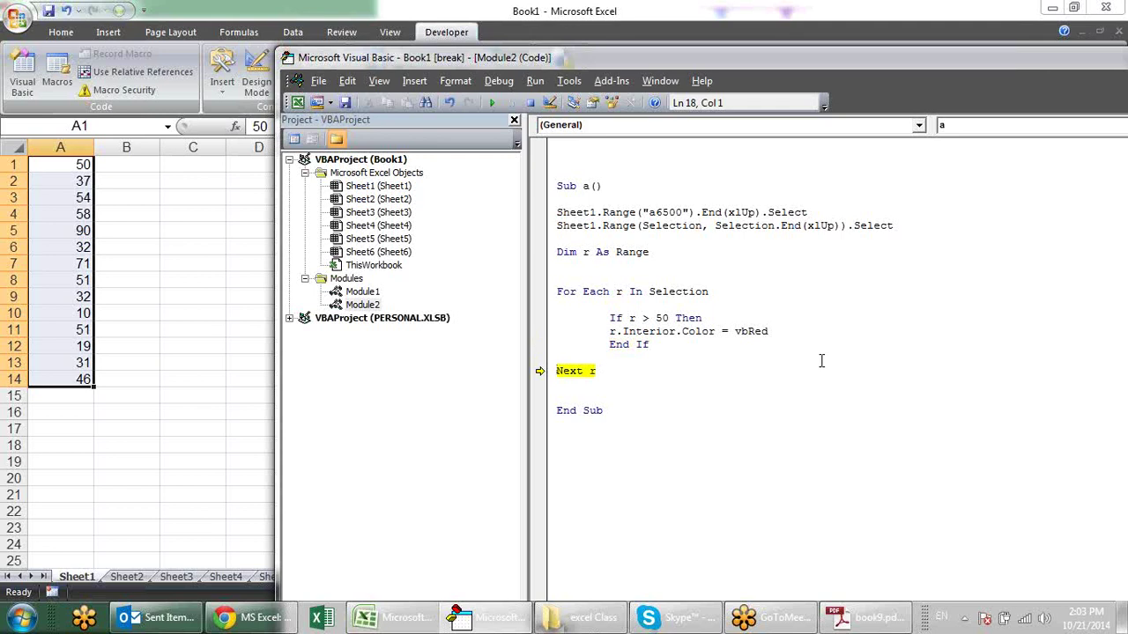
key(F8)
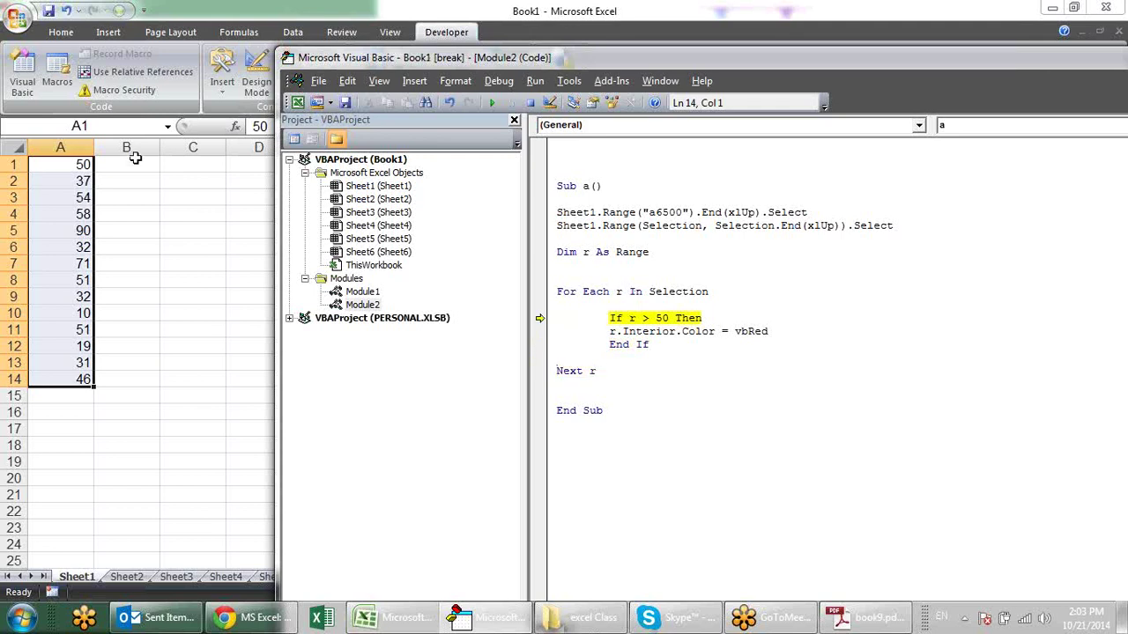
key(F8)
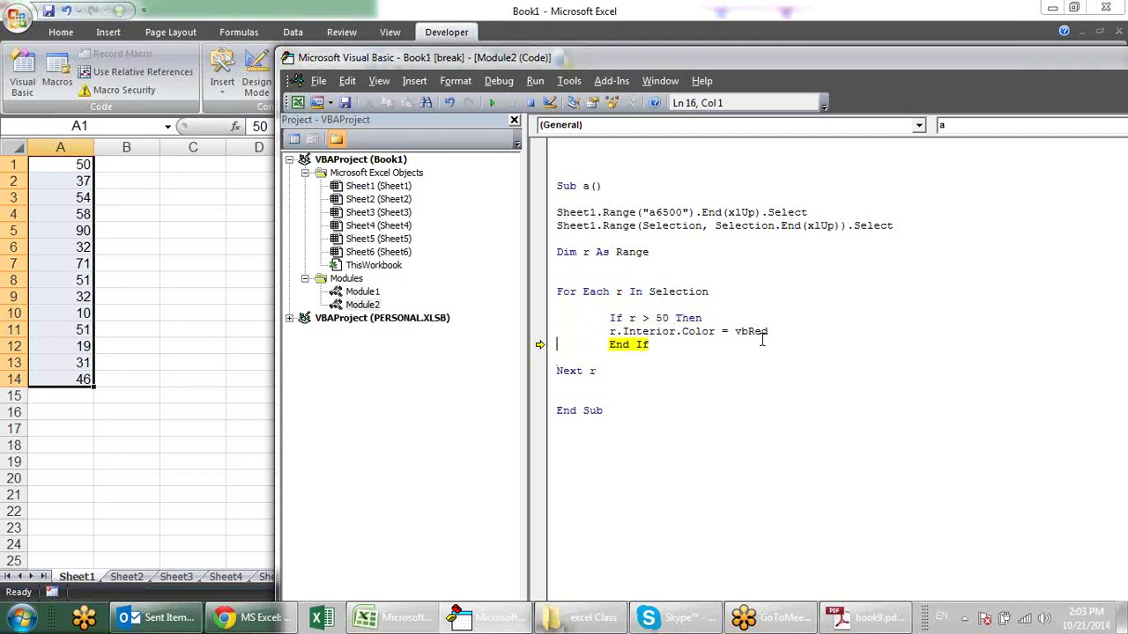
key(F8)
key(F8)
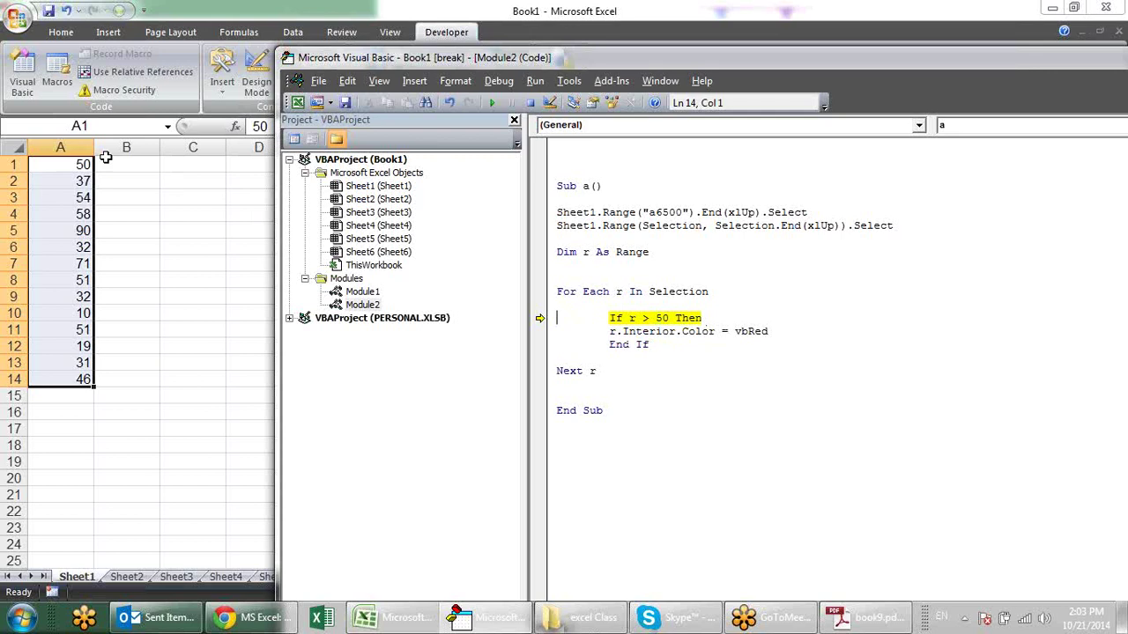
Keep stepping to colour A3, A4, A5, A7 and A8 red, then Continue to finish.
key(F8)
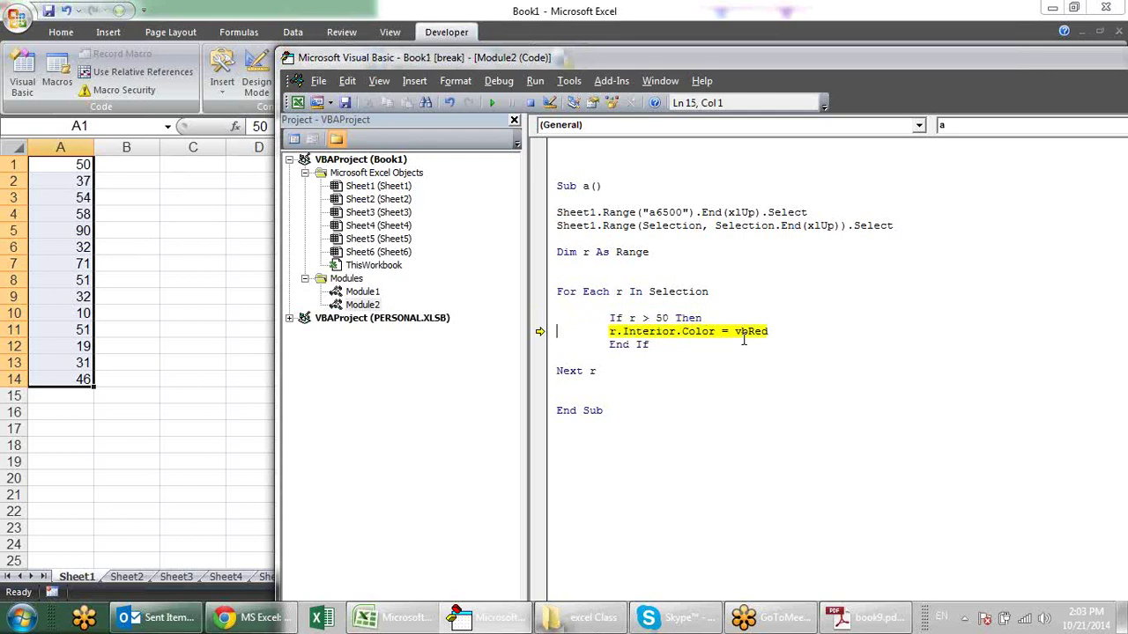
key(F8)
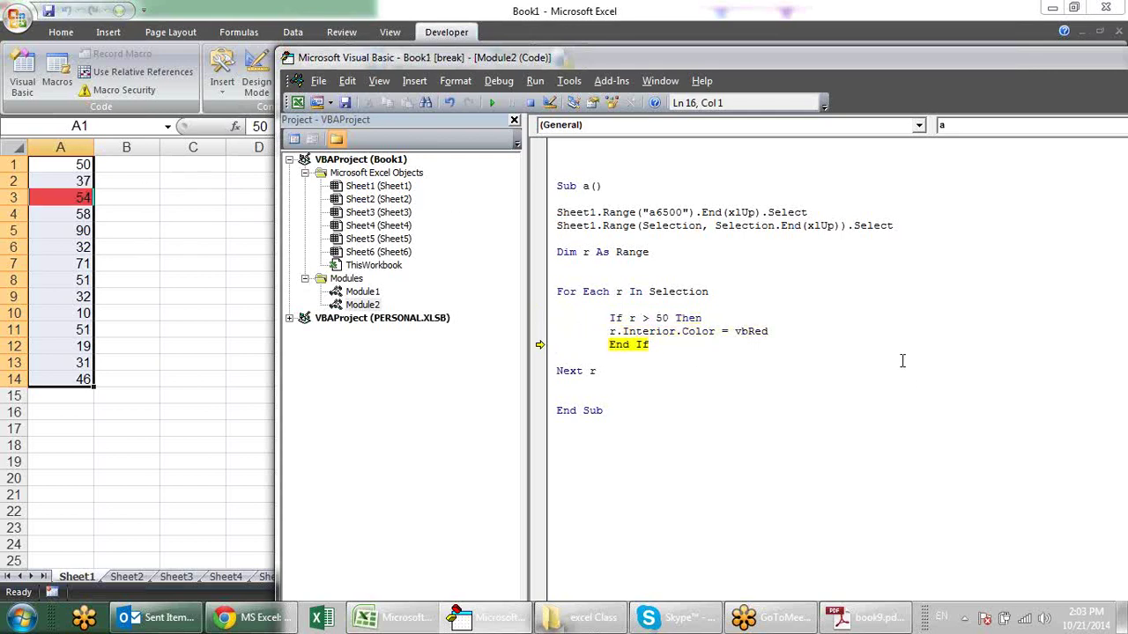
key(F8)
key(F8)
key(F8)
key(F8)
key(F8)
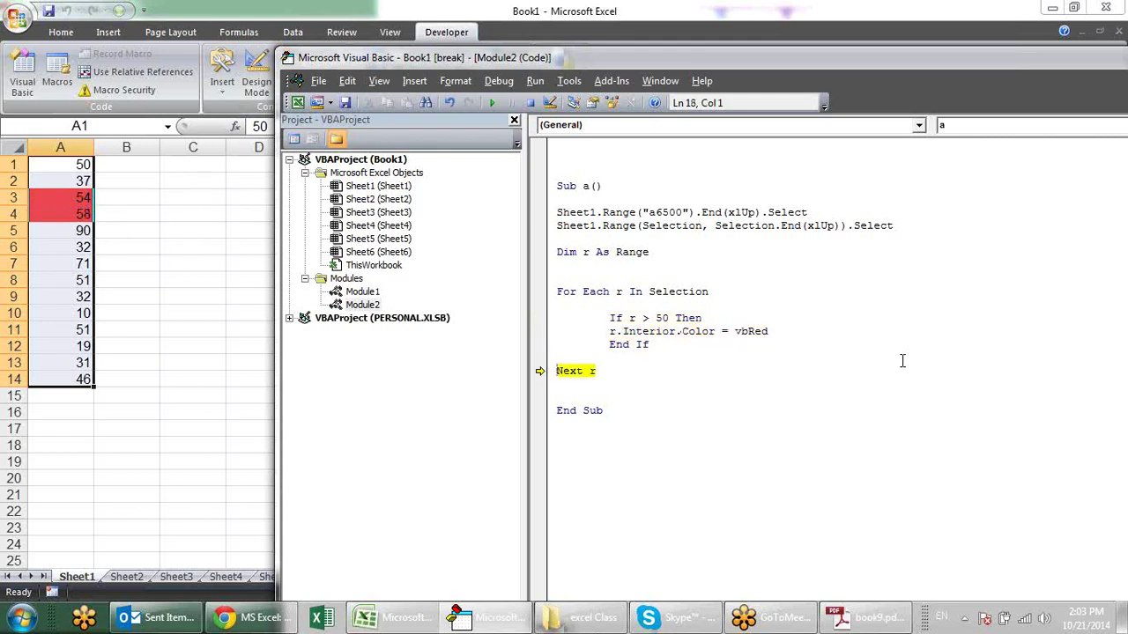
key(F8)
key(F8)
key(F8)
key(F8)
key(F8)
key(F8)
key(F8)
key(F8)
key(F8)
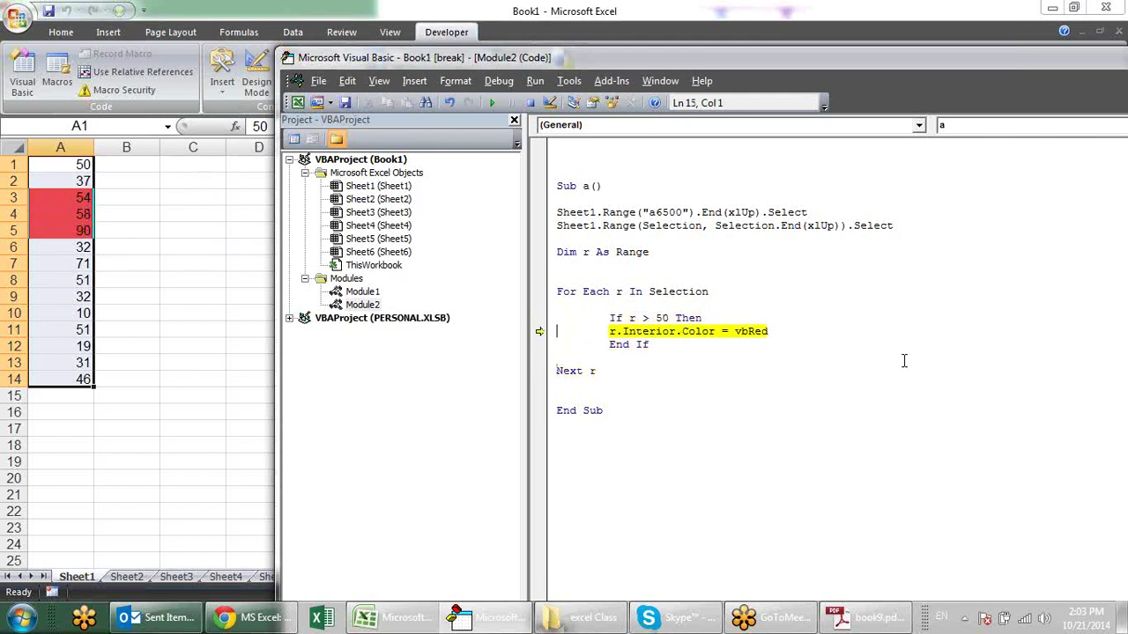
key(F8)
key(F8)
key(F8)
key(F8)
key(F8)
key(F8)
key(F8)
key(F8)
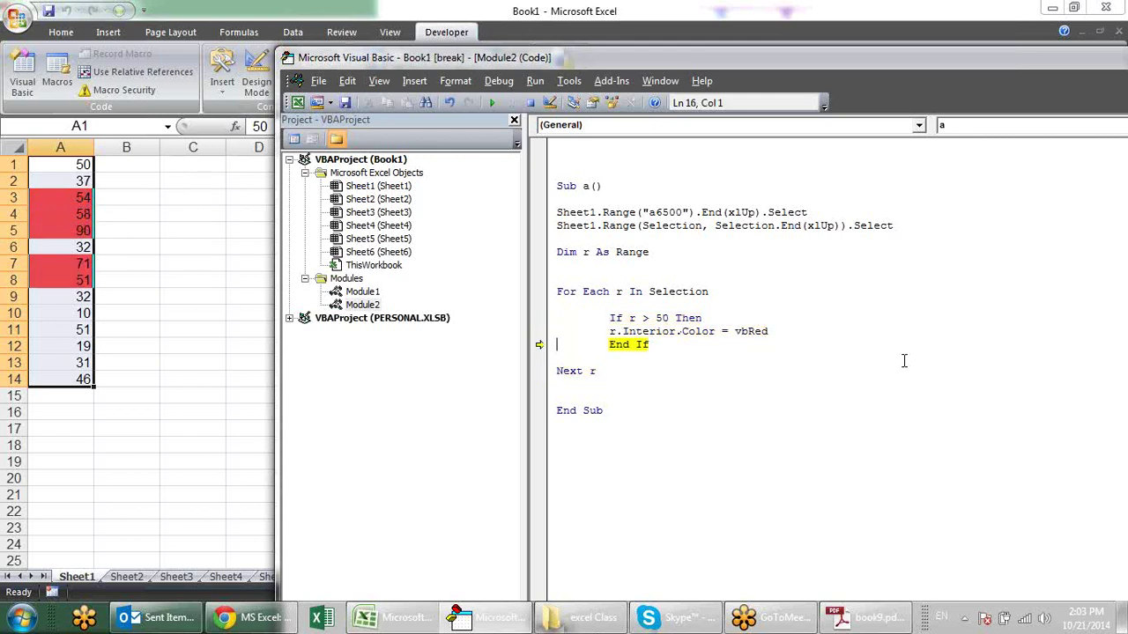
key(F8)
key(F8)
key(F8)
click(492, 103)
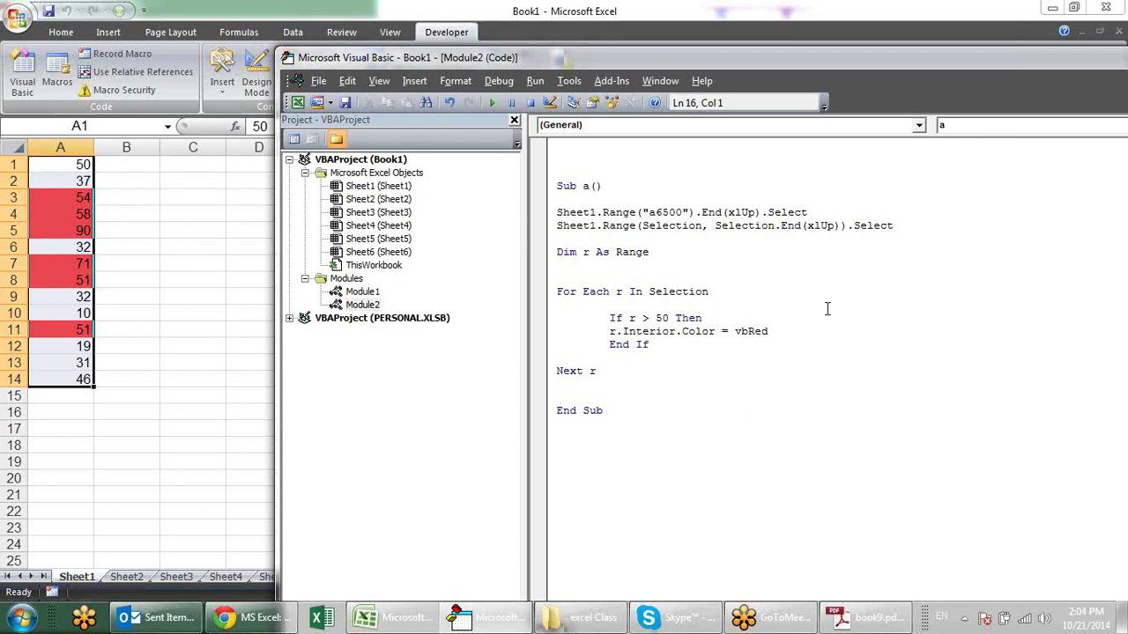
Set column A's fill to No Fill on Sheet1, select D6, and return to the VBA editor.
click(782, 319)
click(140, 44)
click(60, 31)
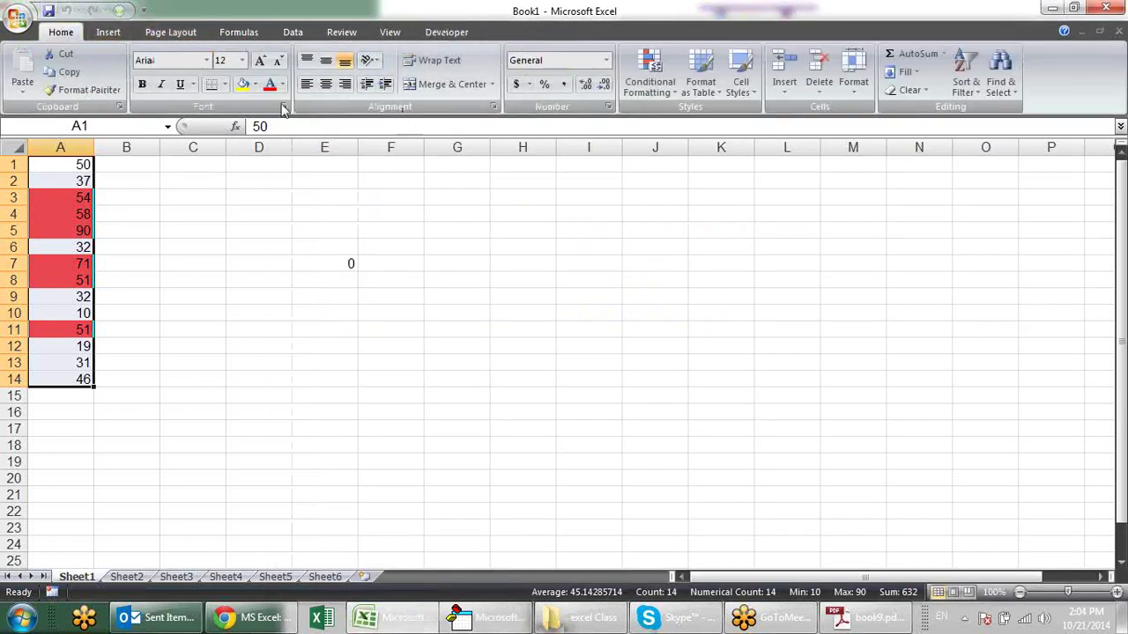
click(282, 83)
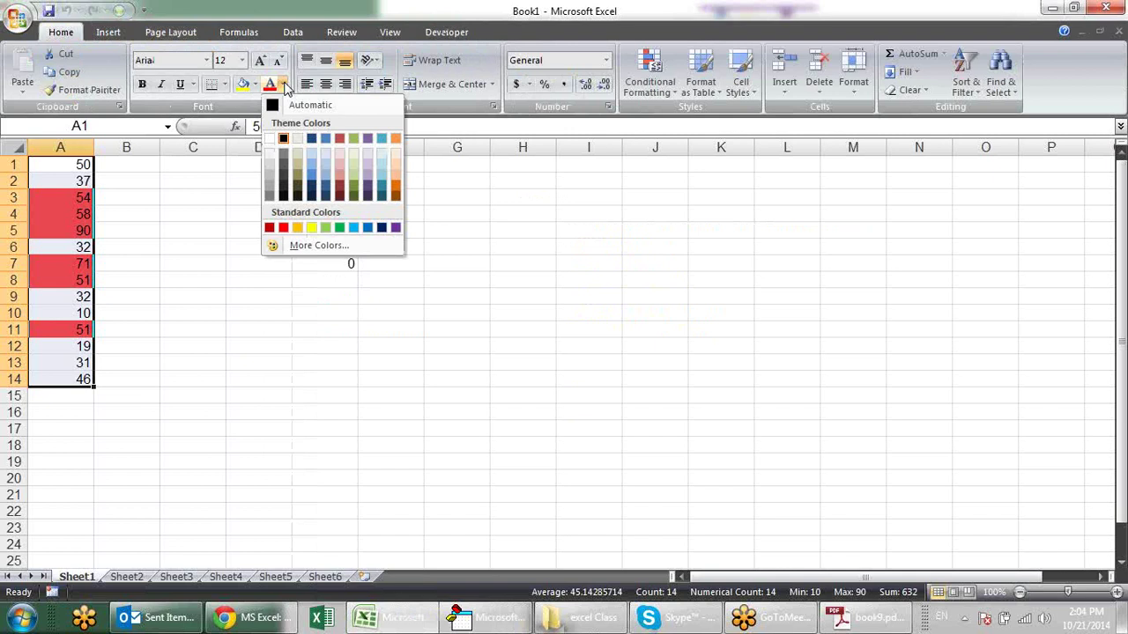
click(256, 85)
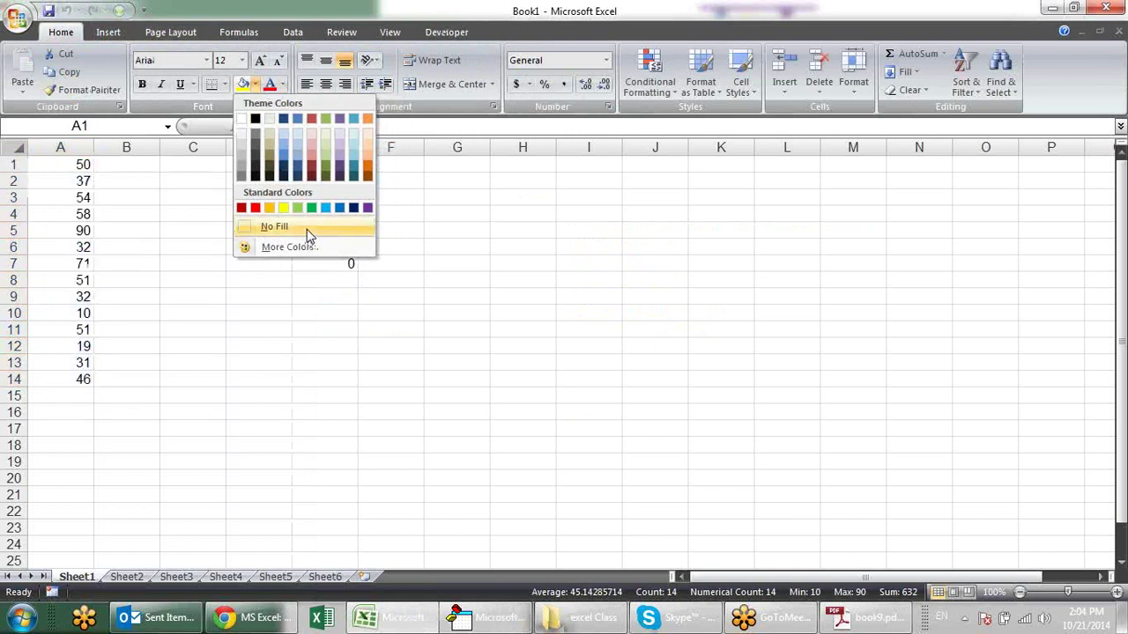
click(307, 229)
click(279, 253)
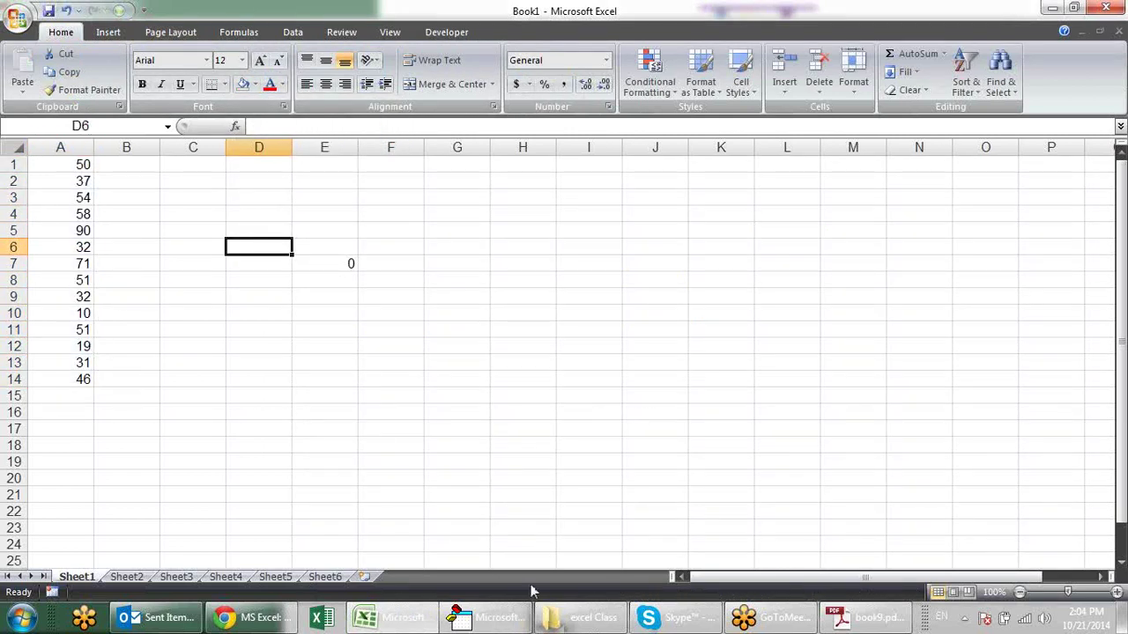
click(504, 624)
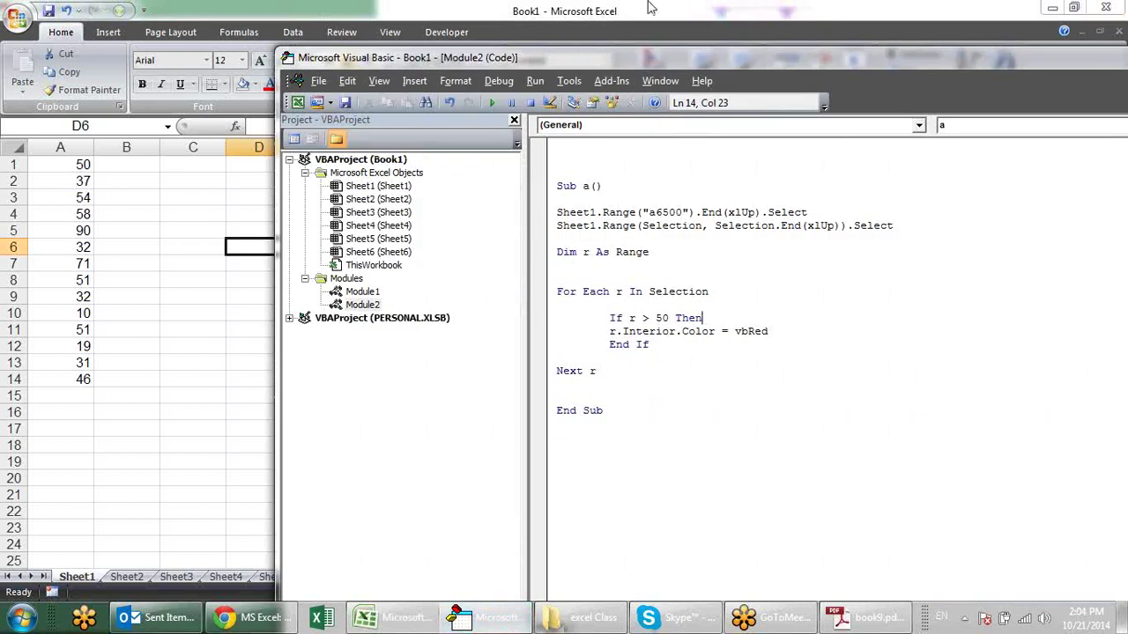
Review macro a's For Each r In Selection loop and its If r > 50 vbRed block.
drag(580, 56, 611, 25)
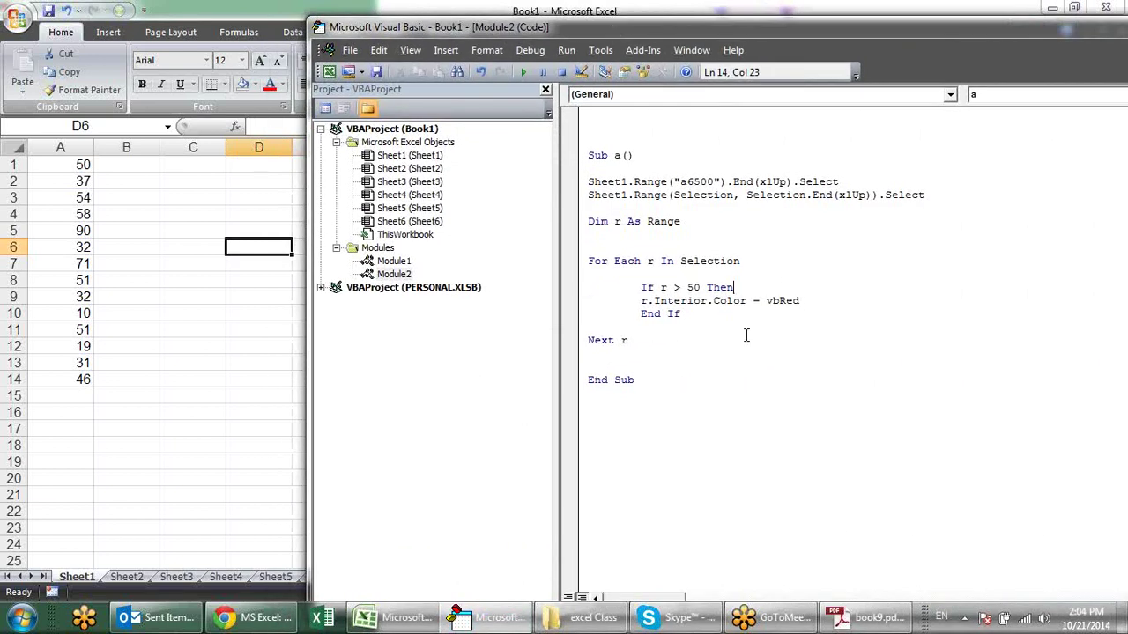
drag(622, 185, 954, 194)
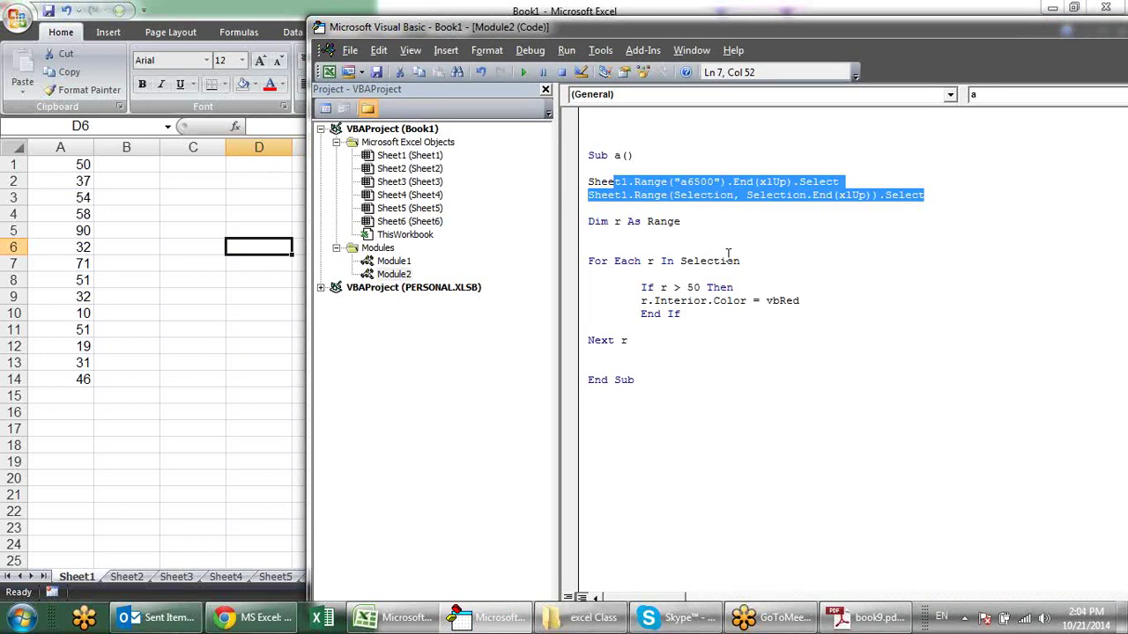
mouse_move(683, 314)
mouse_down()
mouse_move(590, 286)
mouse_move(588, 261)
mouse_up()
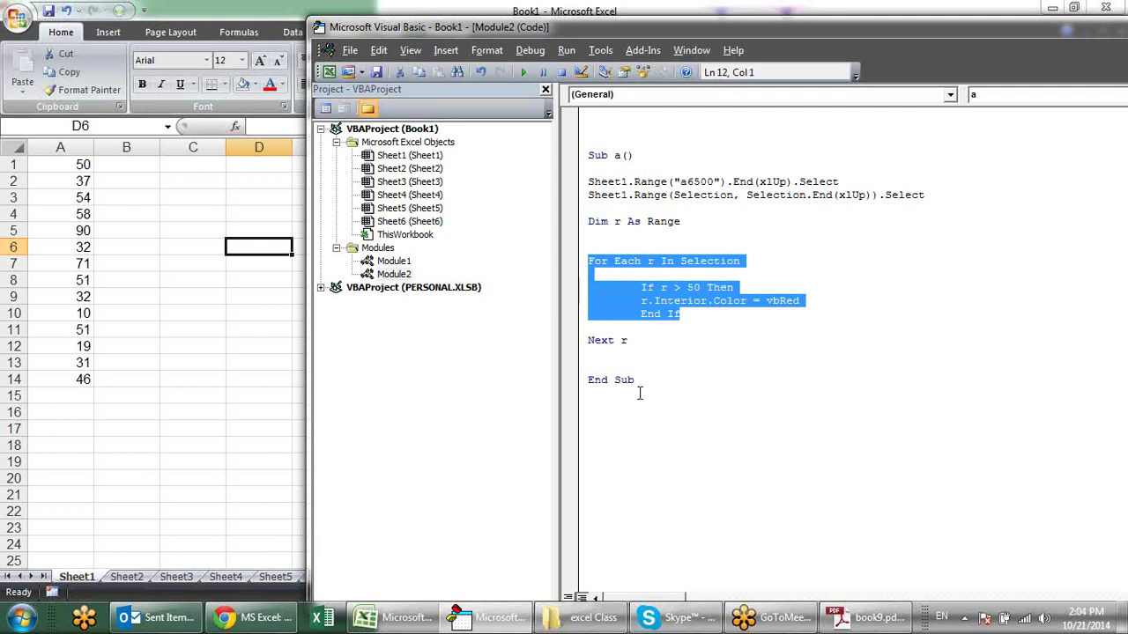
click(643, 340)
drag(643, 340, 585, 257)
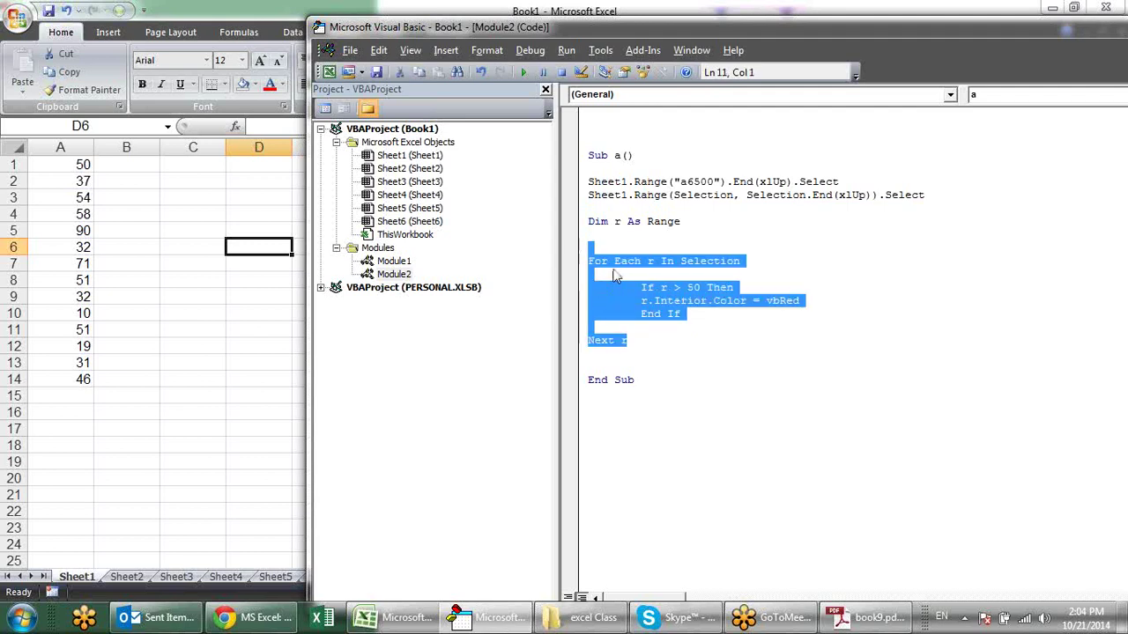
click(743, 352)
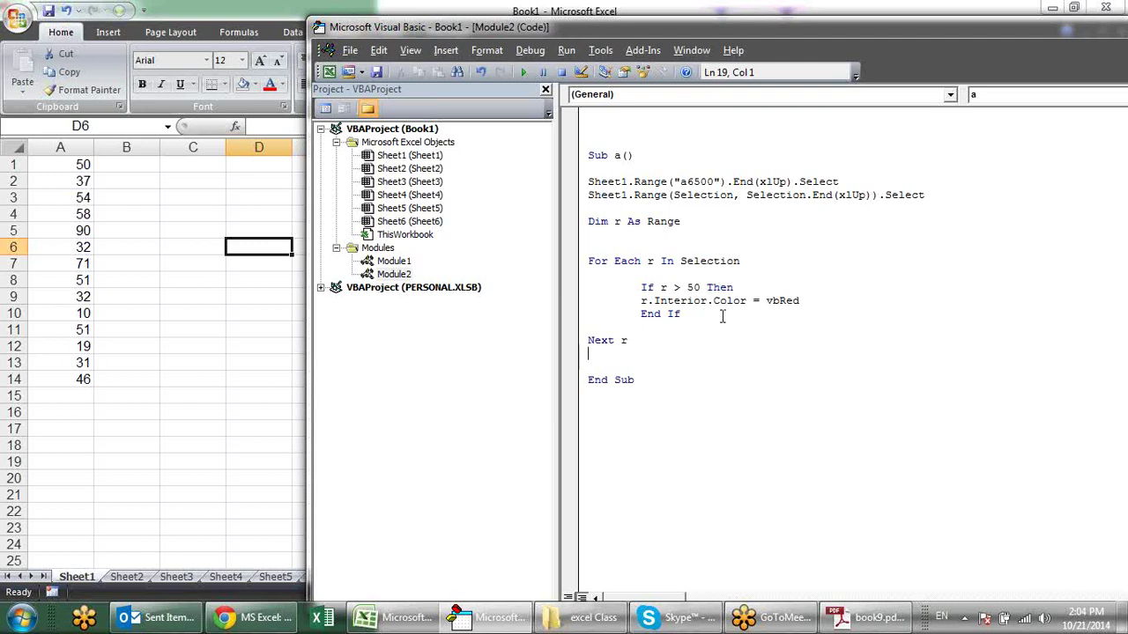
click(801, 300)
drag(613, 261, 713, 272)
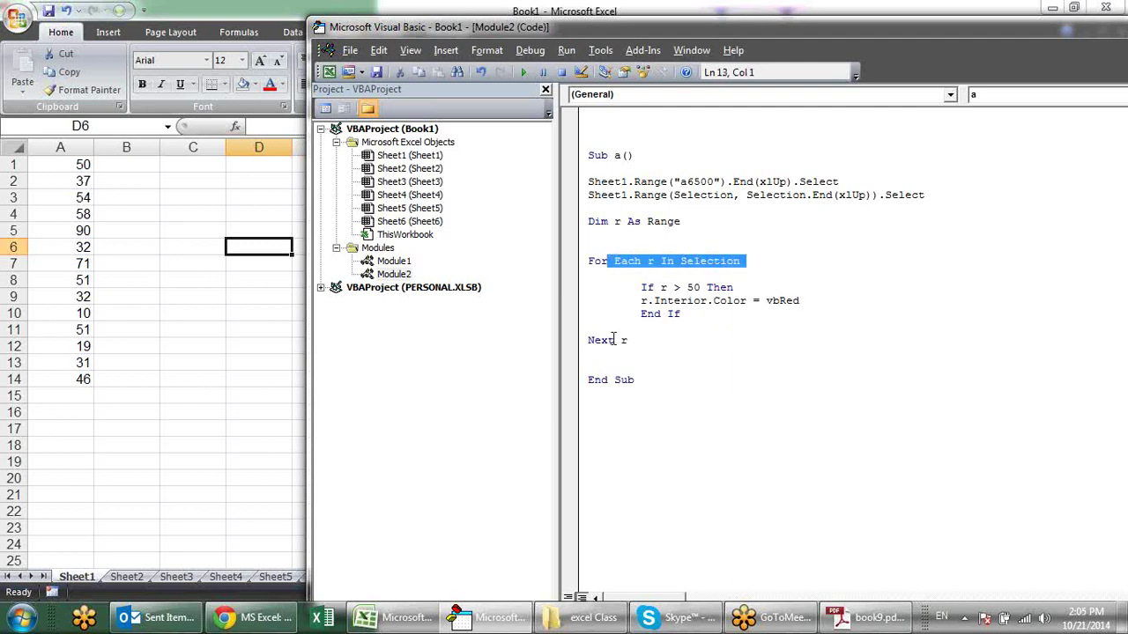
drag(631, 342, 595, 342)
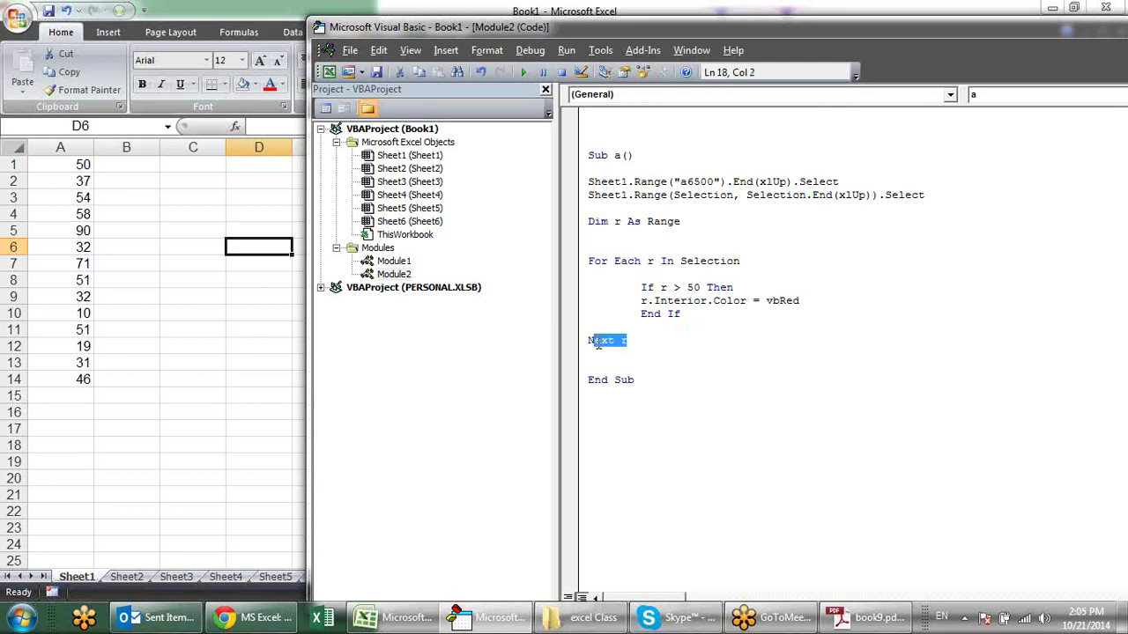
drag(743, 264, 598, 269)
click(710, 325)
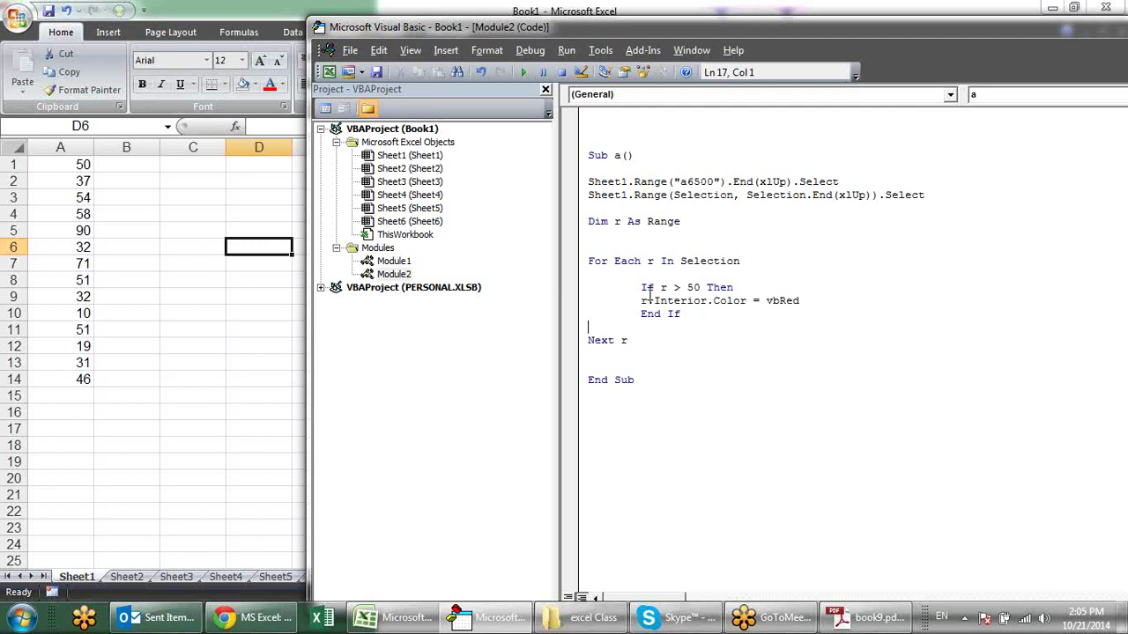
Add an Else line below the r.Interior.Color = vbRed line.
click(820, 304)
key(Return)
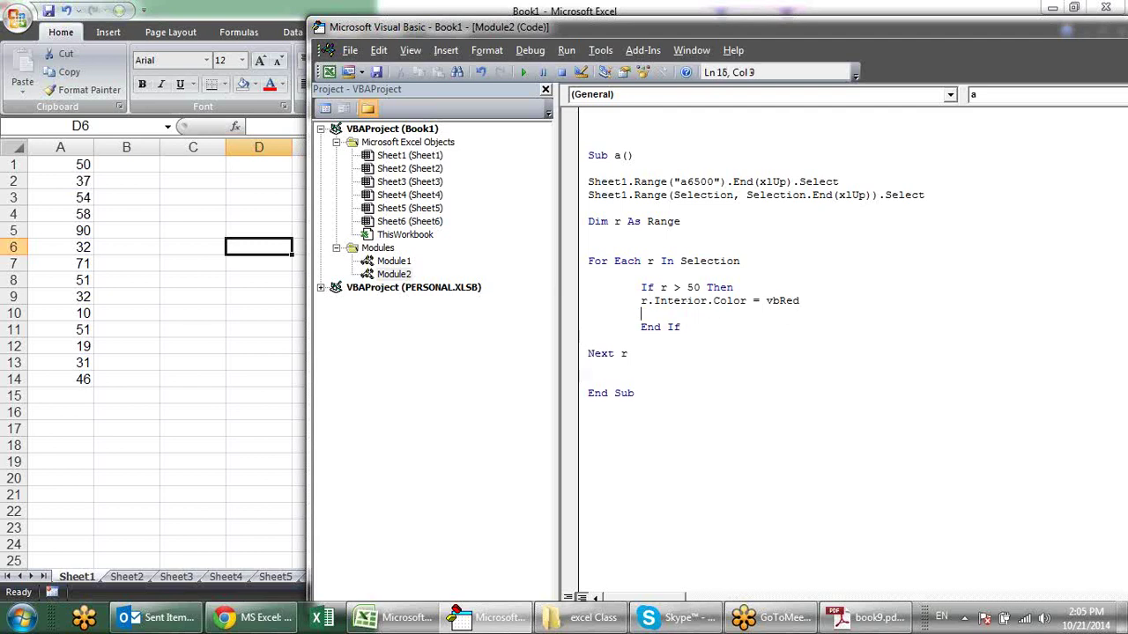
text(else)
key(Return)
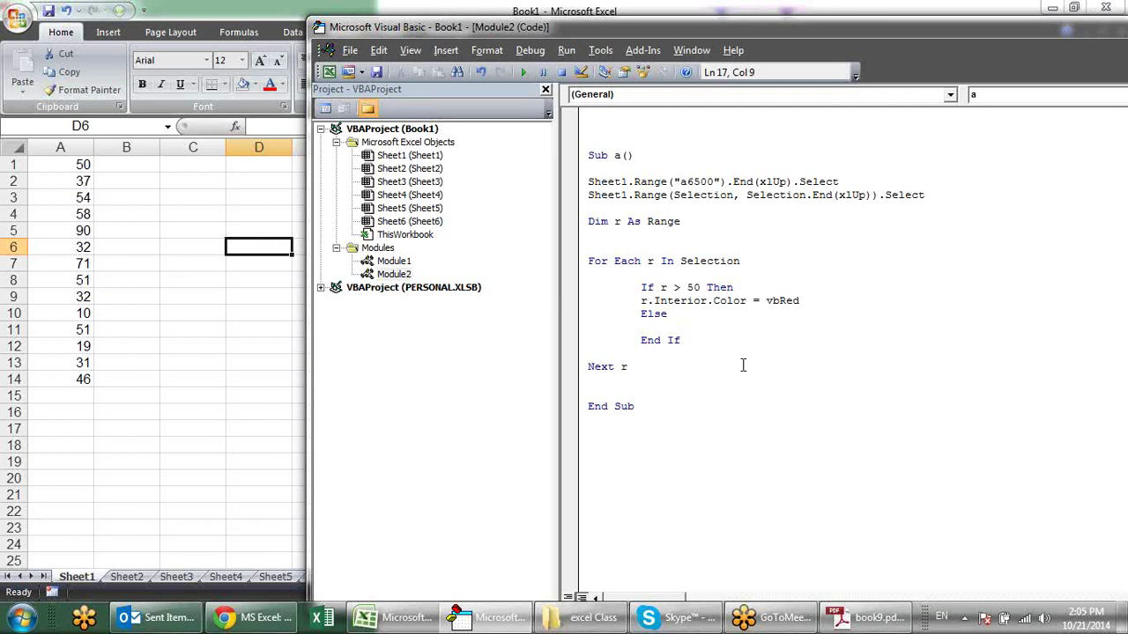
Under Else, write r.Font.Color = vbBlue, replacing an initial Interior.Color attempt.
text(r.in)
text(t)
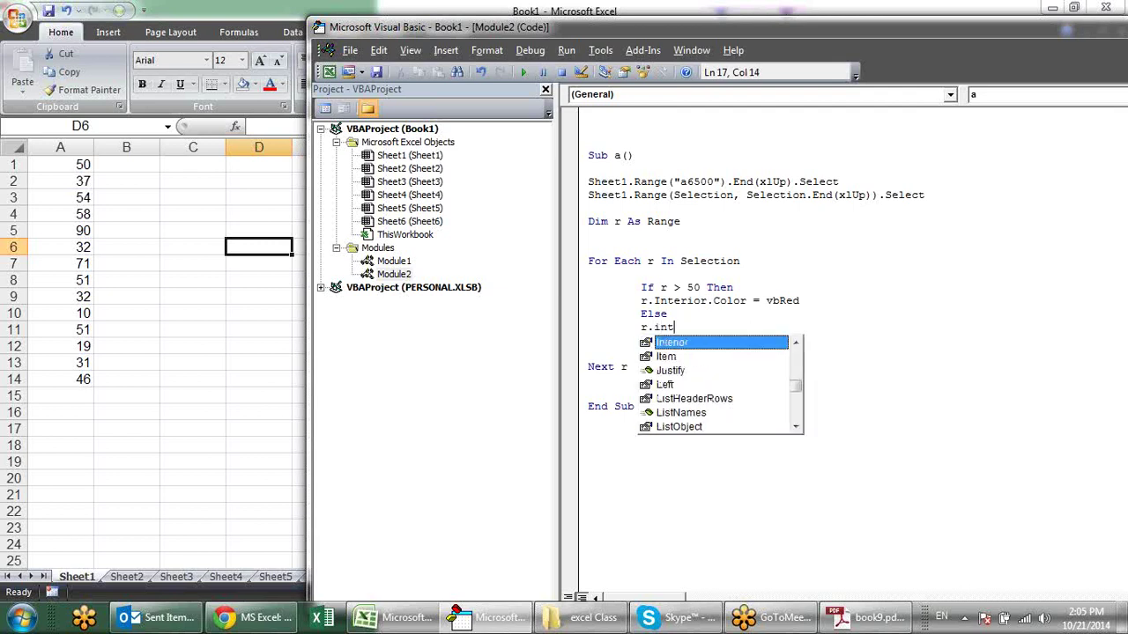
key(Tab)
text(.)
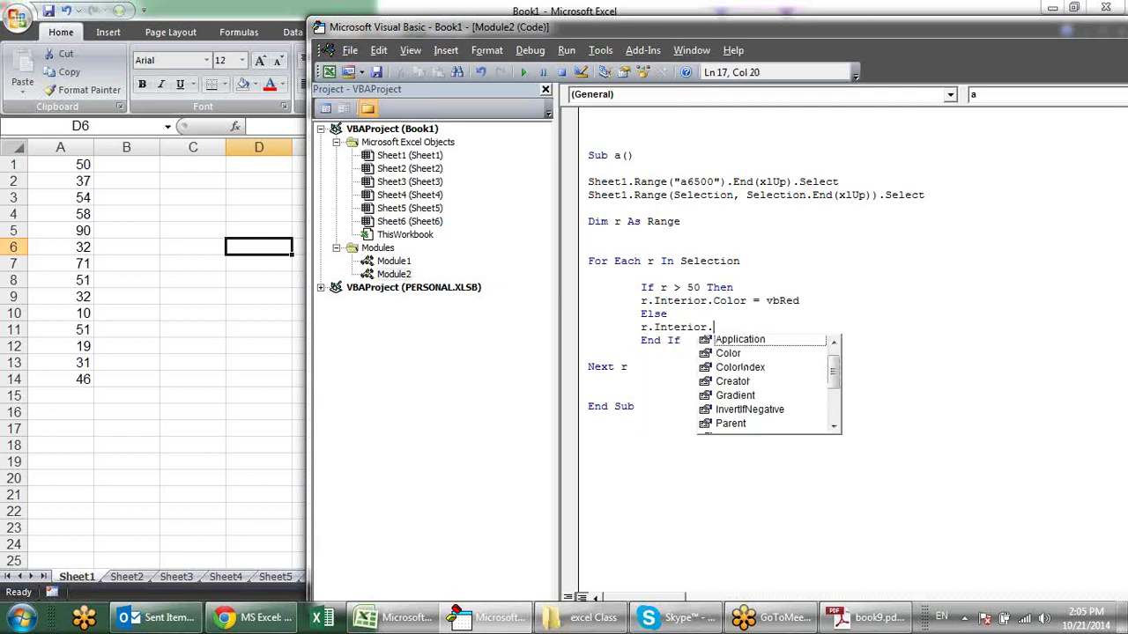
text(col)
key(BackSpace)
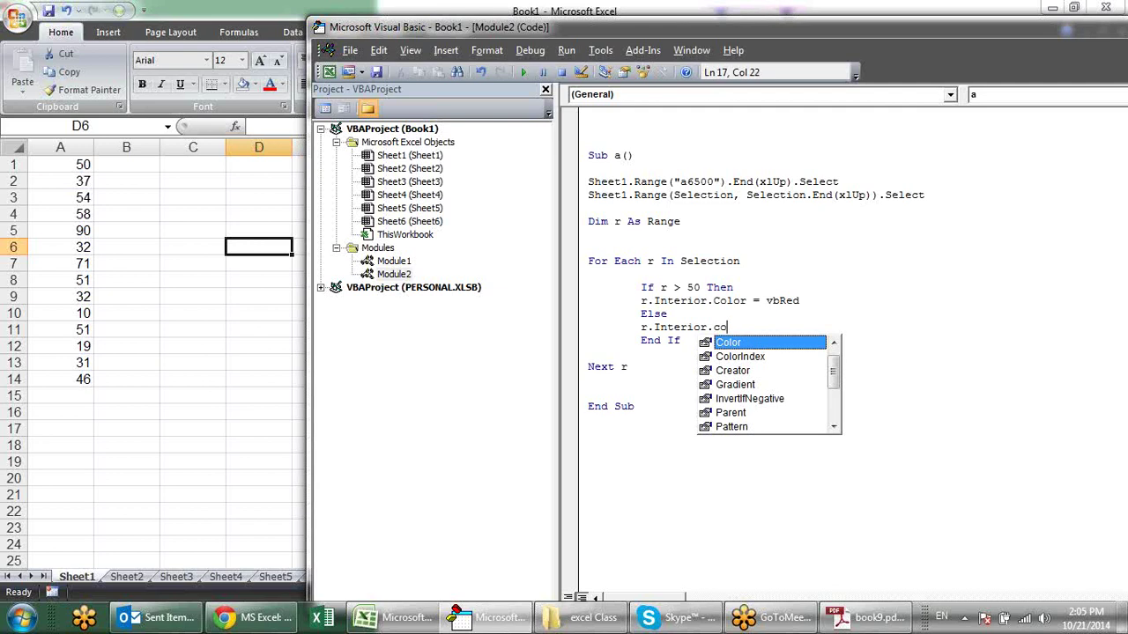
key(BackSpace)
key(BackSpace)
key(BackSpace)
key(BackSpace)
key(BackSpace)
key(BackSpace)
key(BackSpace)
key(BackSpace)
key(BackSpace)
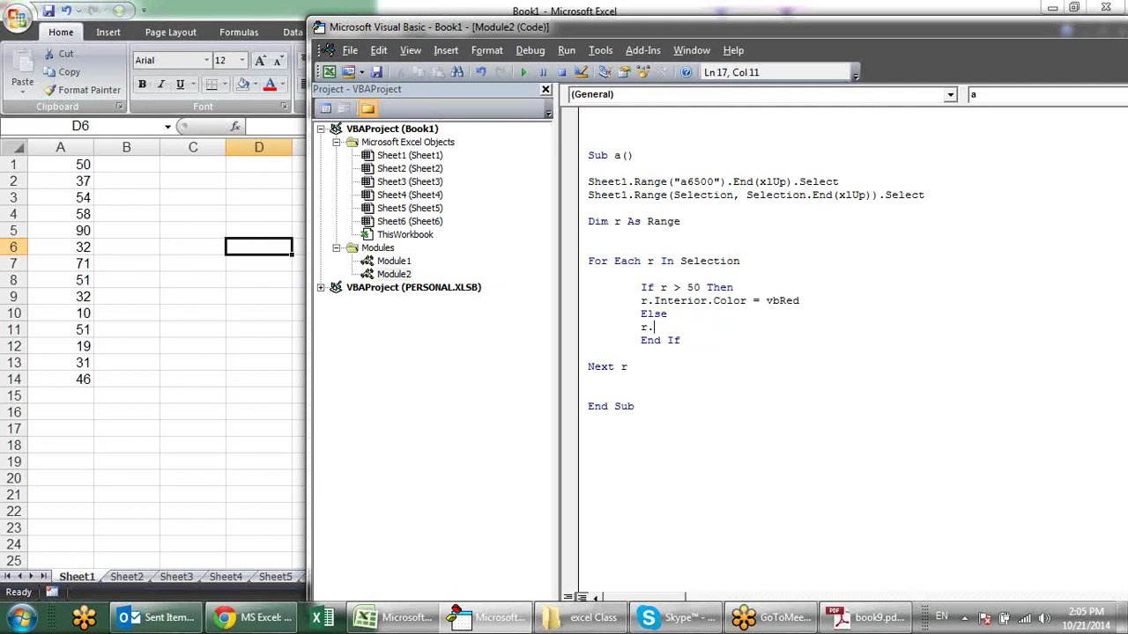
key(BackSpace)
text(.)
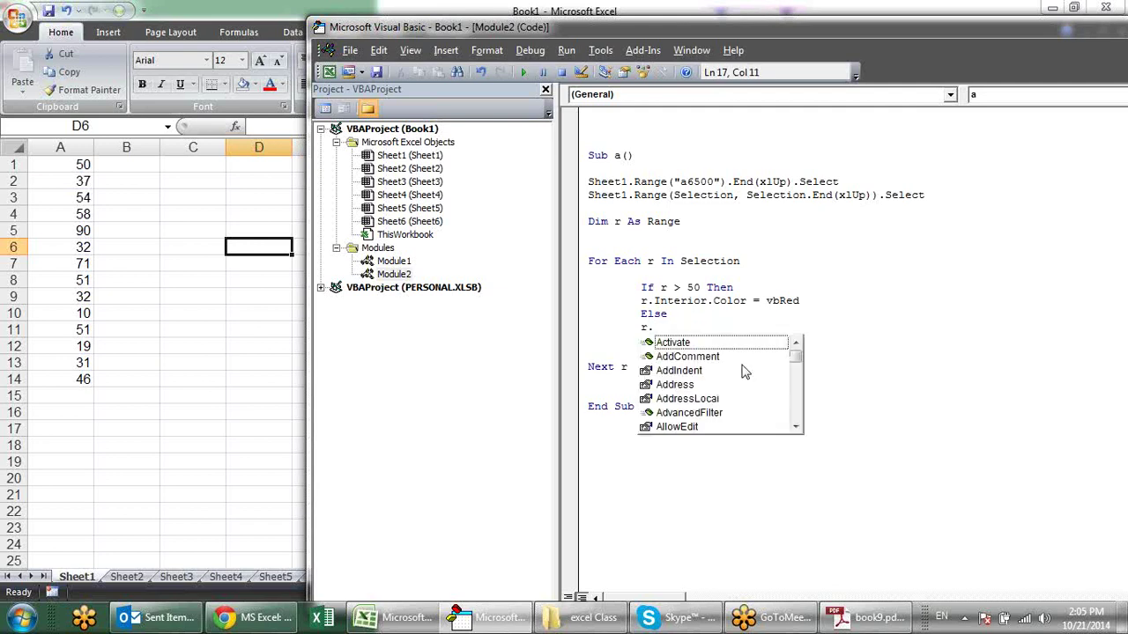
text(fo)
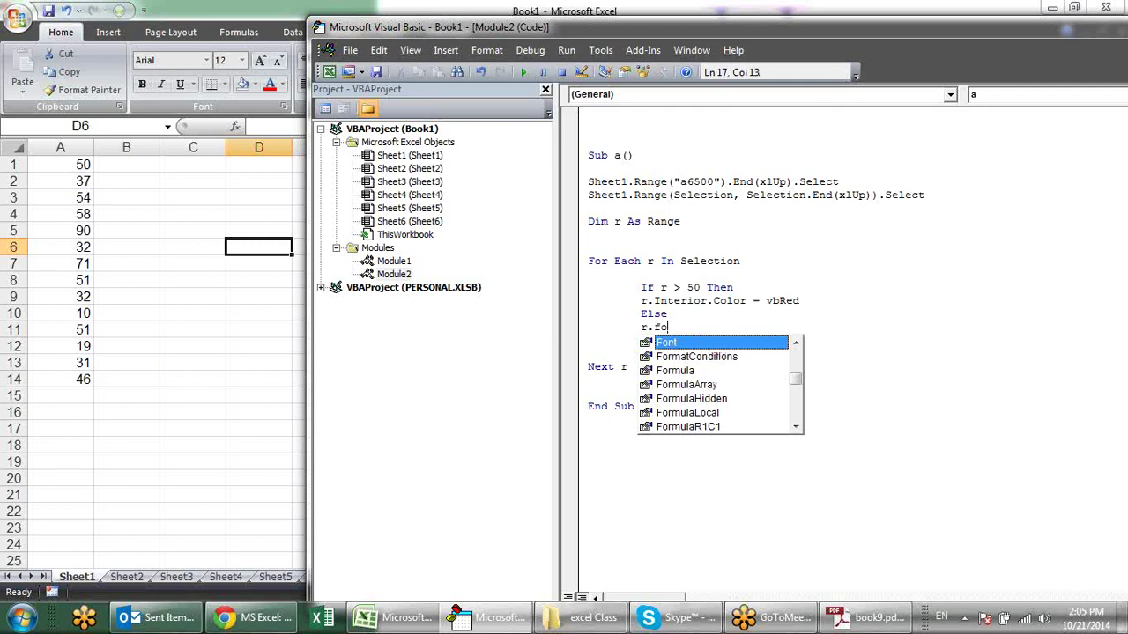
key(Tab)
text(.)
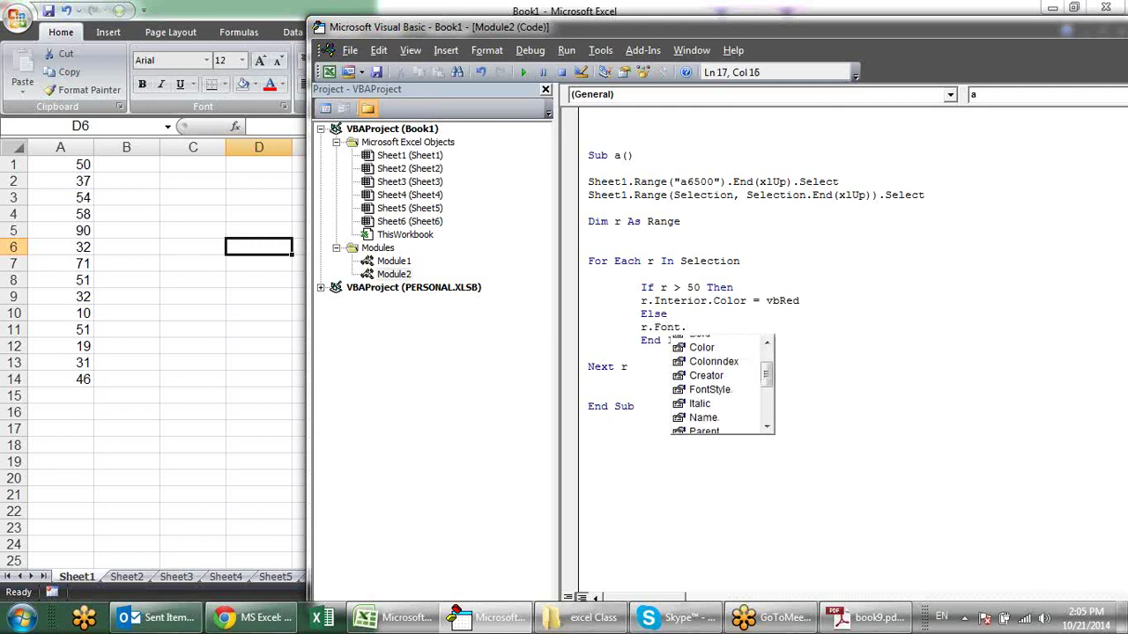
double_click(743, 366)
text(=)
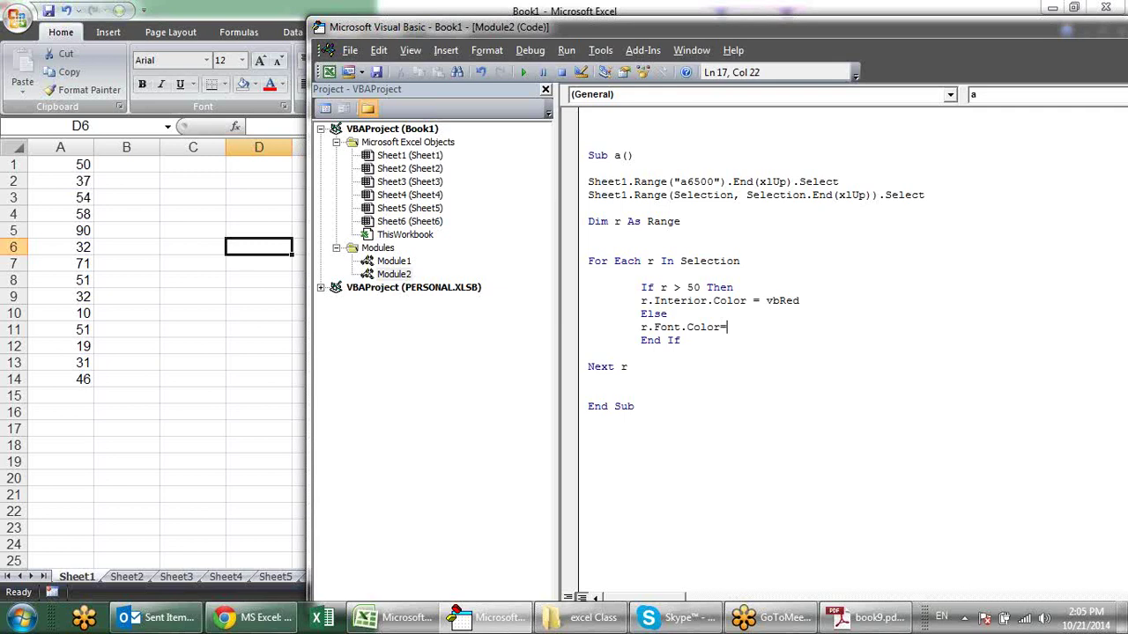
text(vbblue)
key(Down)
Run macro a, check the red and blue cells in column A, then run it again.
click(524, 73)
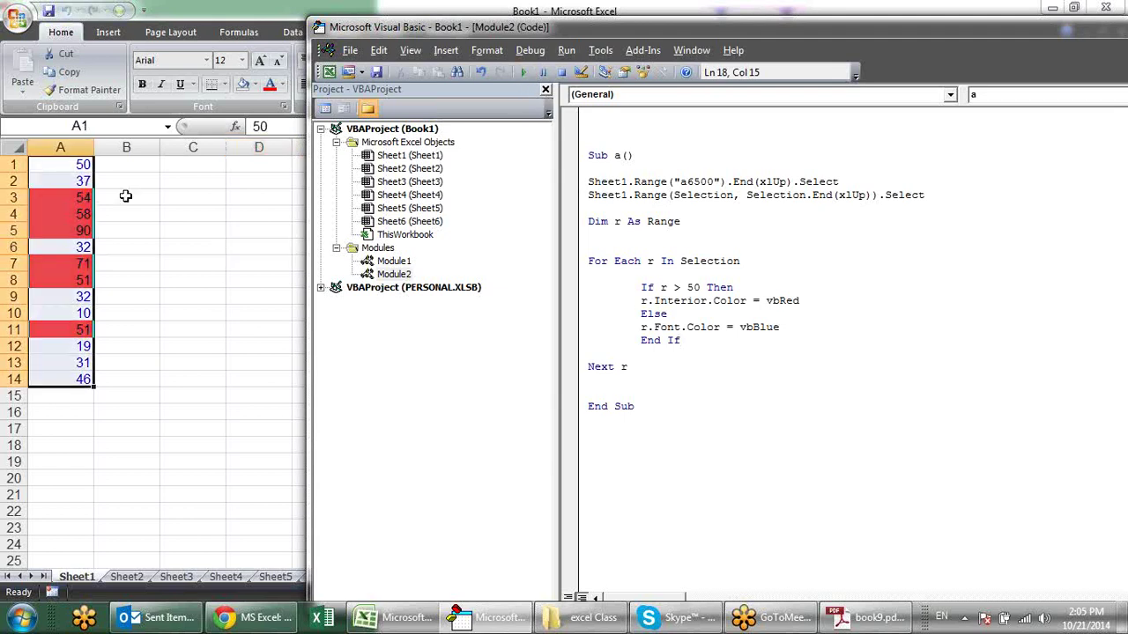
click(119, 315)
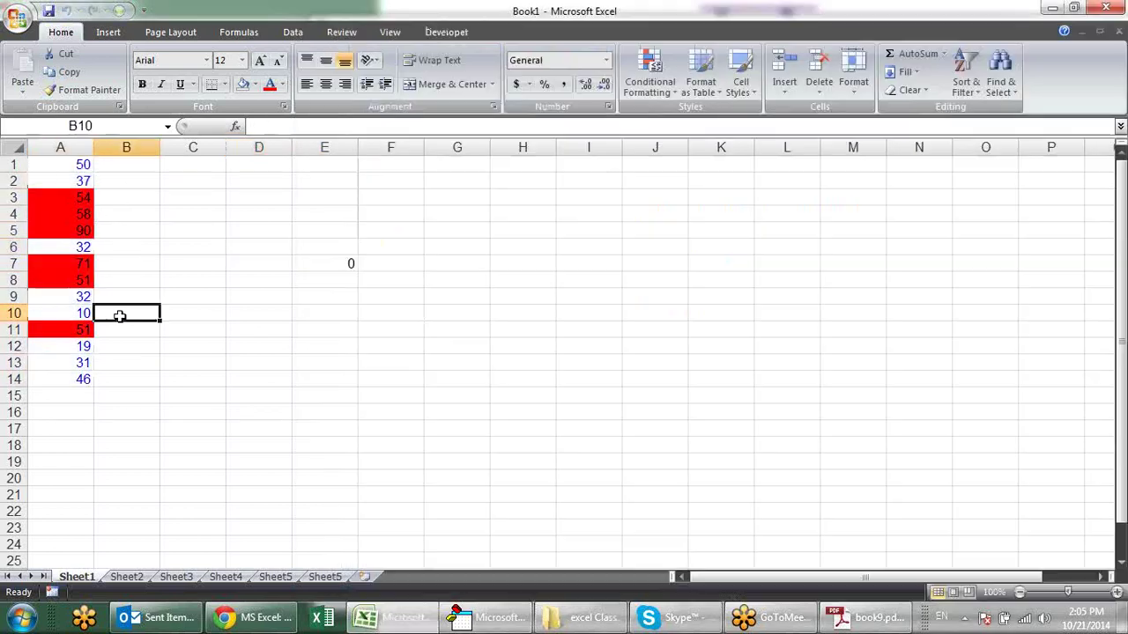
click(77, 262)
click(77, 330)
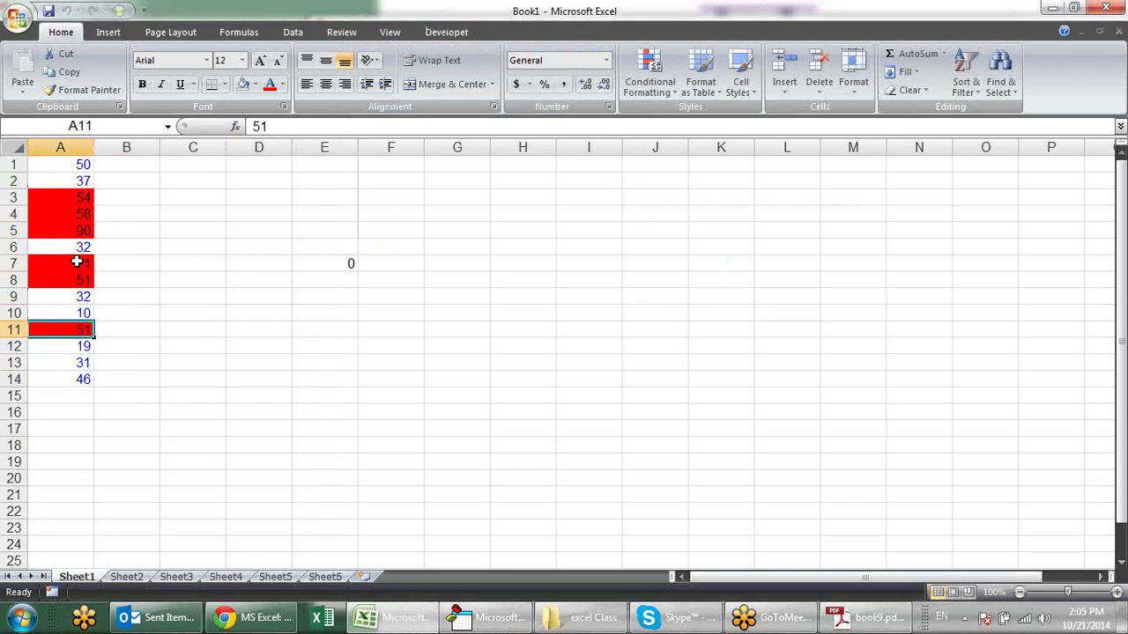
click(81, 216)
click(86, 198)
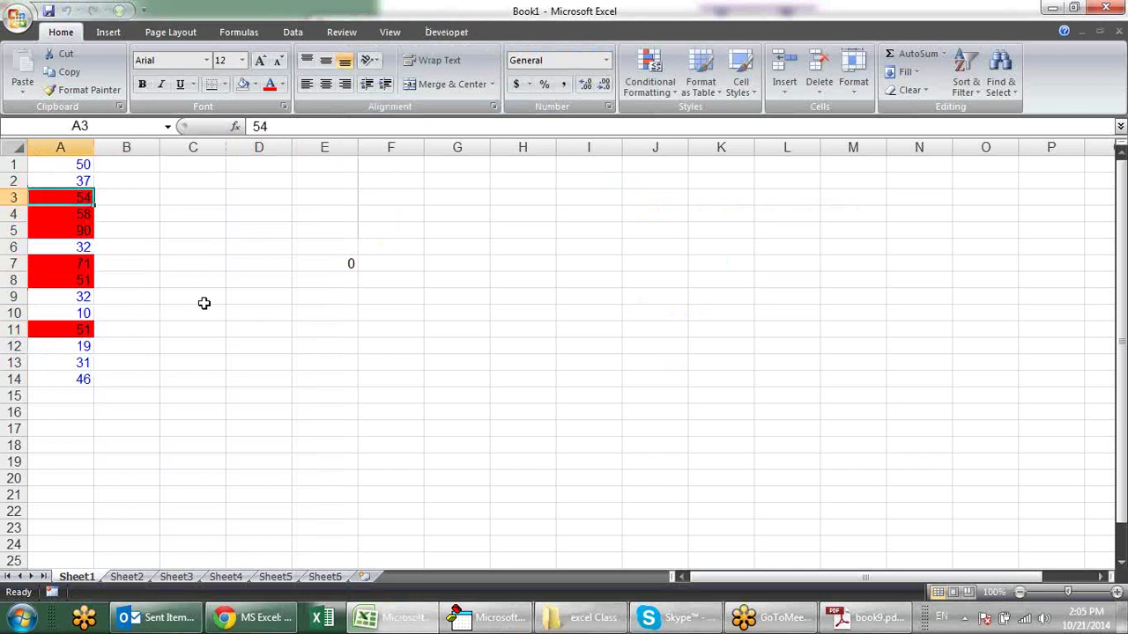
click(469, 617)
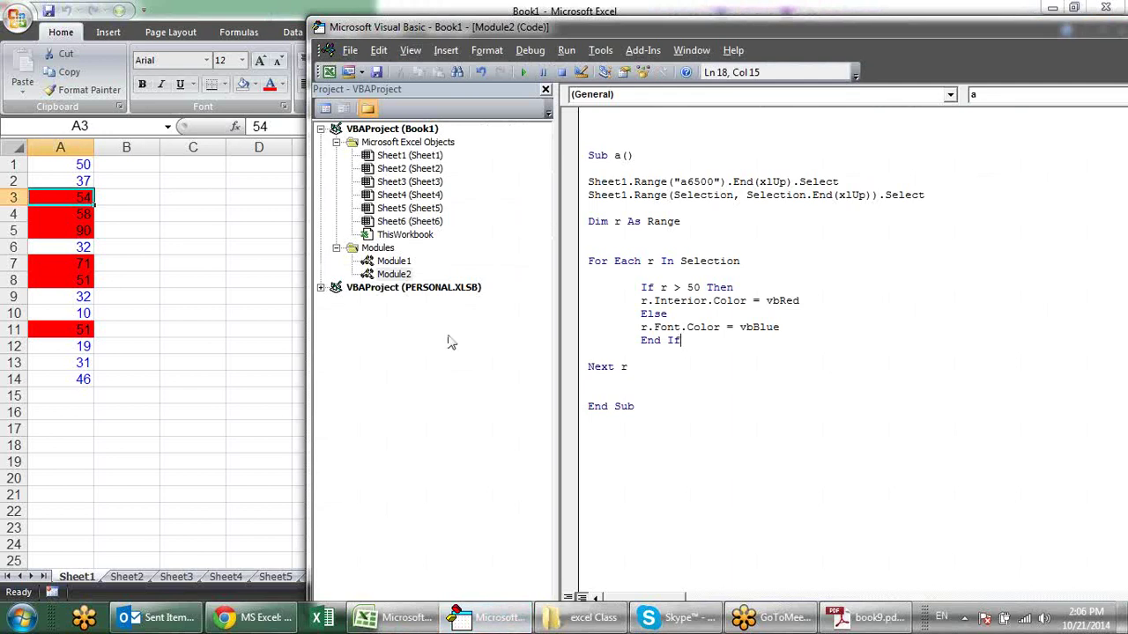
click(525, 72)
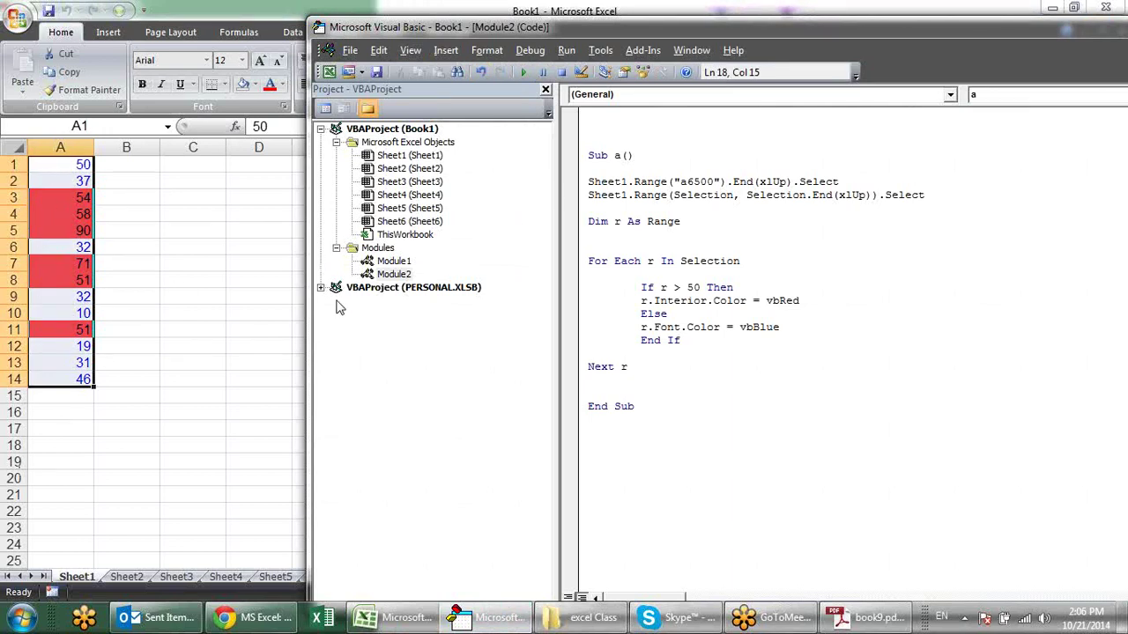
click(652, 368)
Add Range("a1").Select after Next r and rerun macro a.
key(Return)
key(Return)
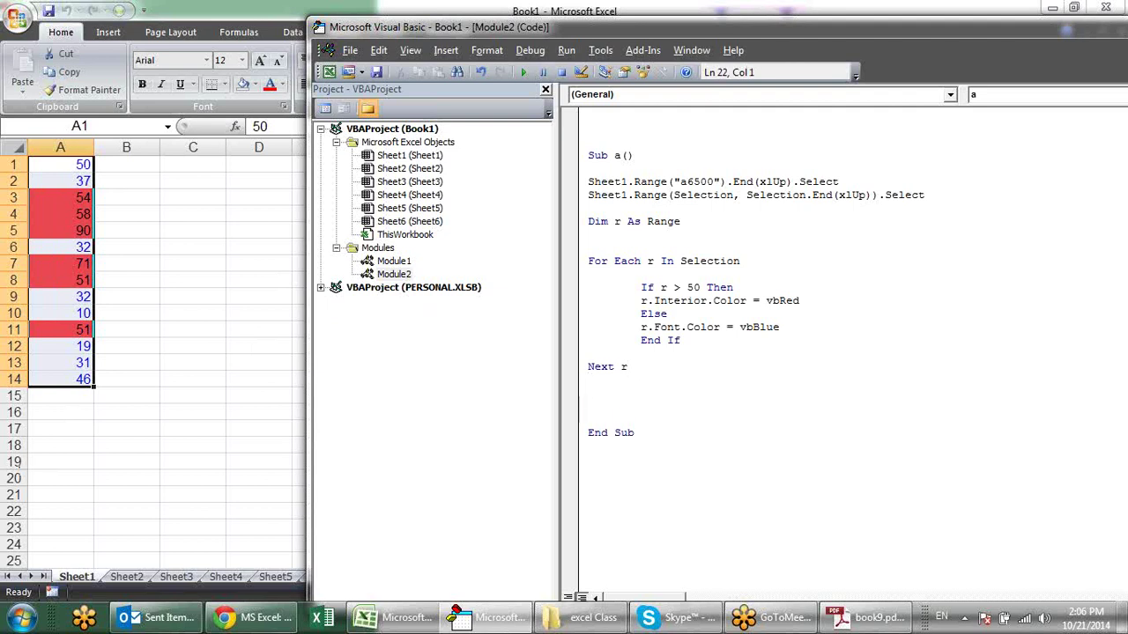
text(range)
text(("a)
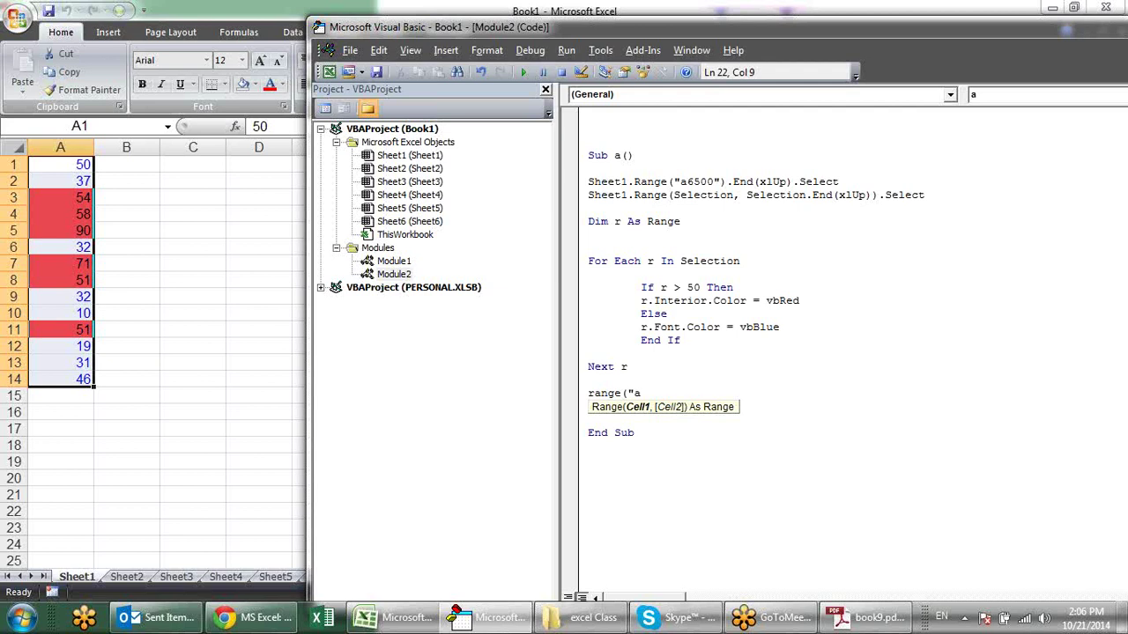
text(1")
text())
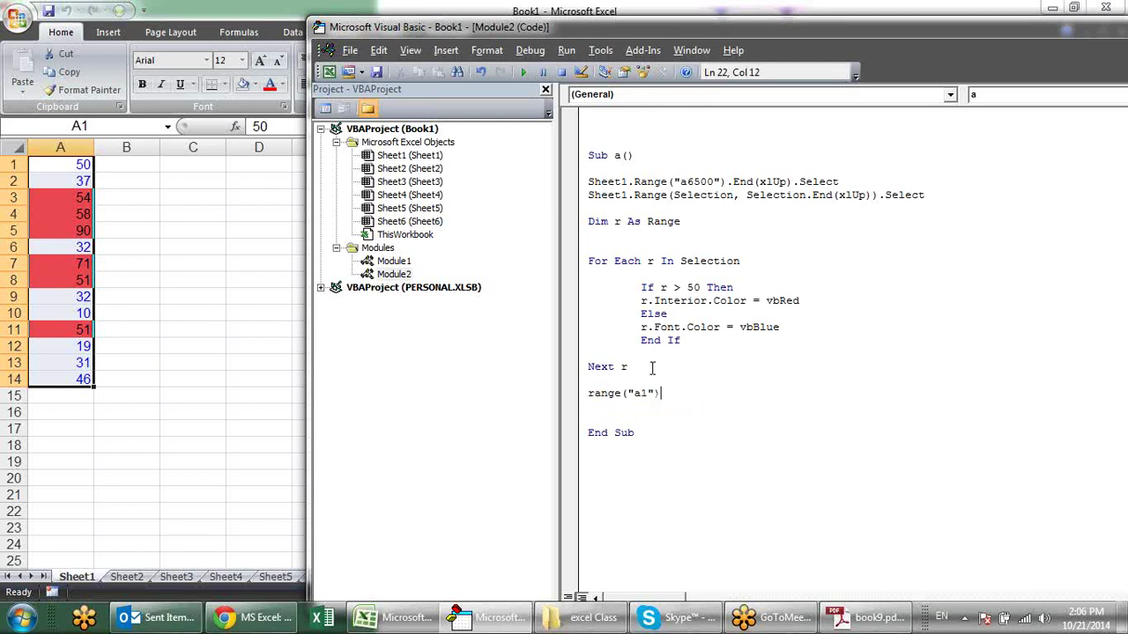
text(.sel)
key(Tab)
click(523, 72)
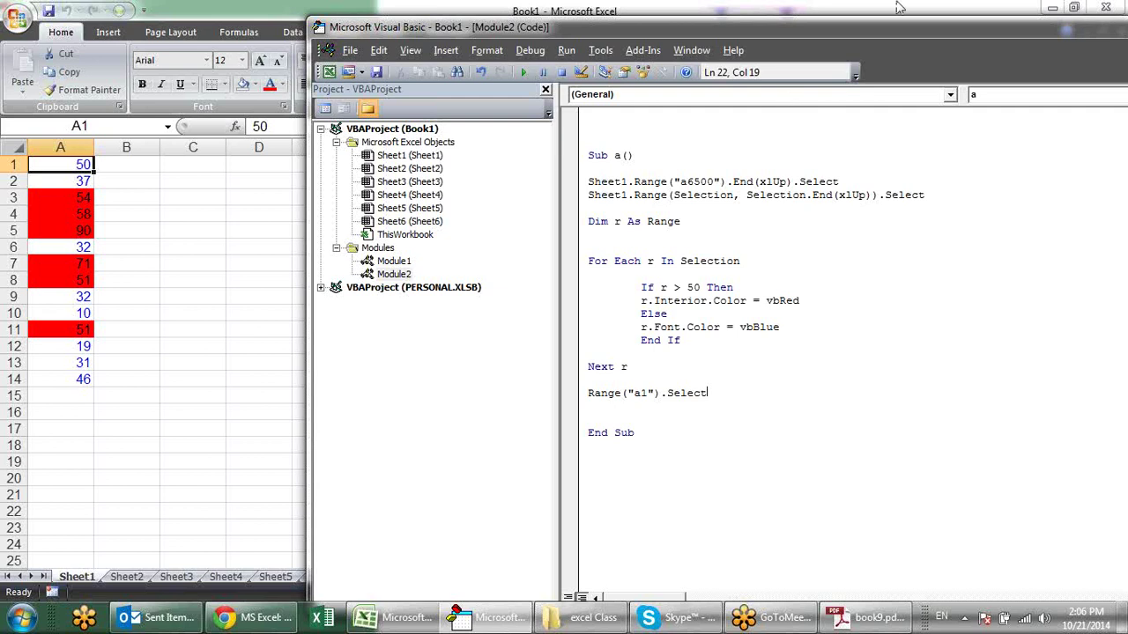
On Sheet2, enter the heading Name in cell A1.
click(126, 578)
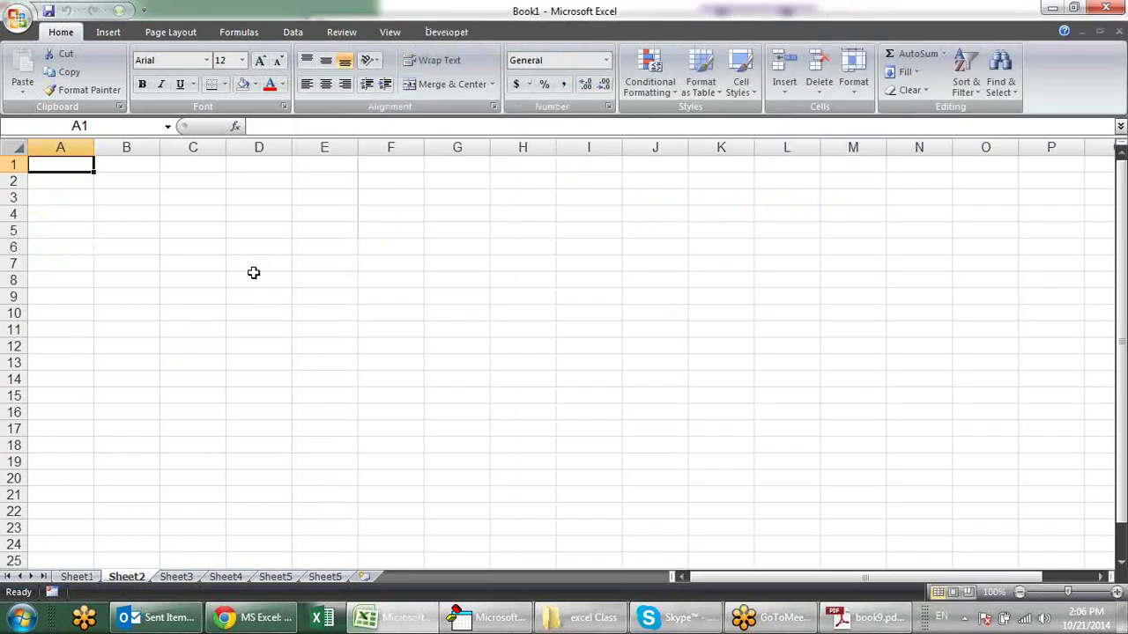
key(Down)
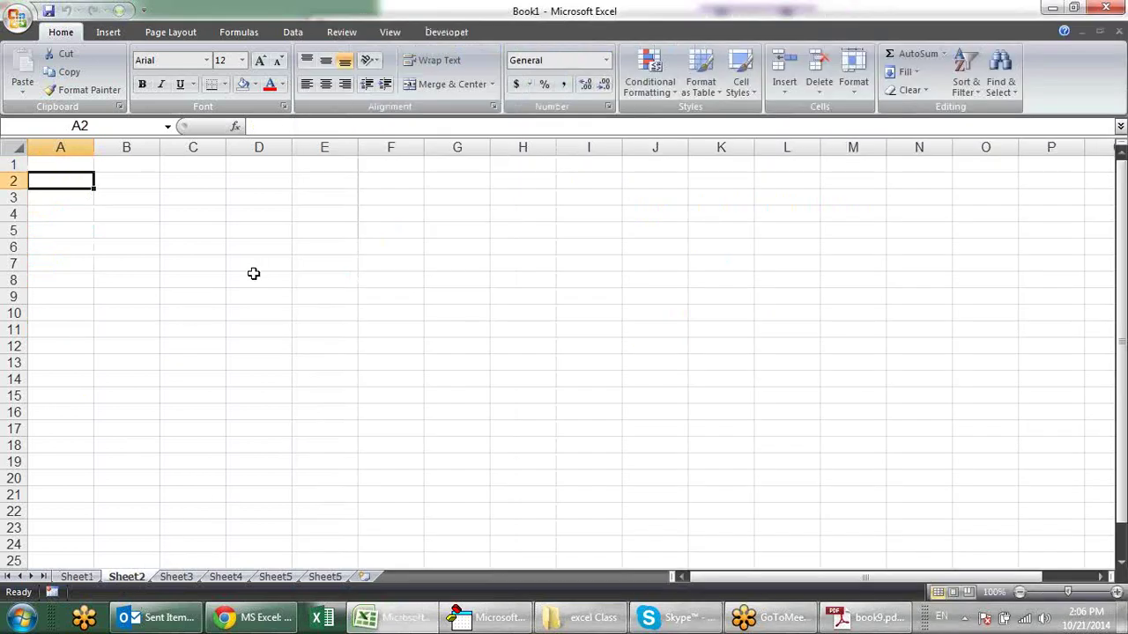
key(Up)
key(Down)
key(Up)
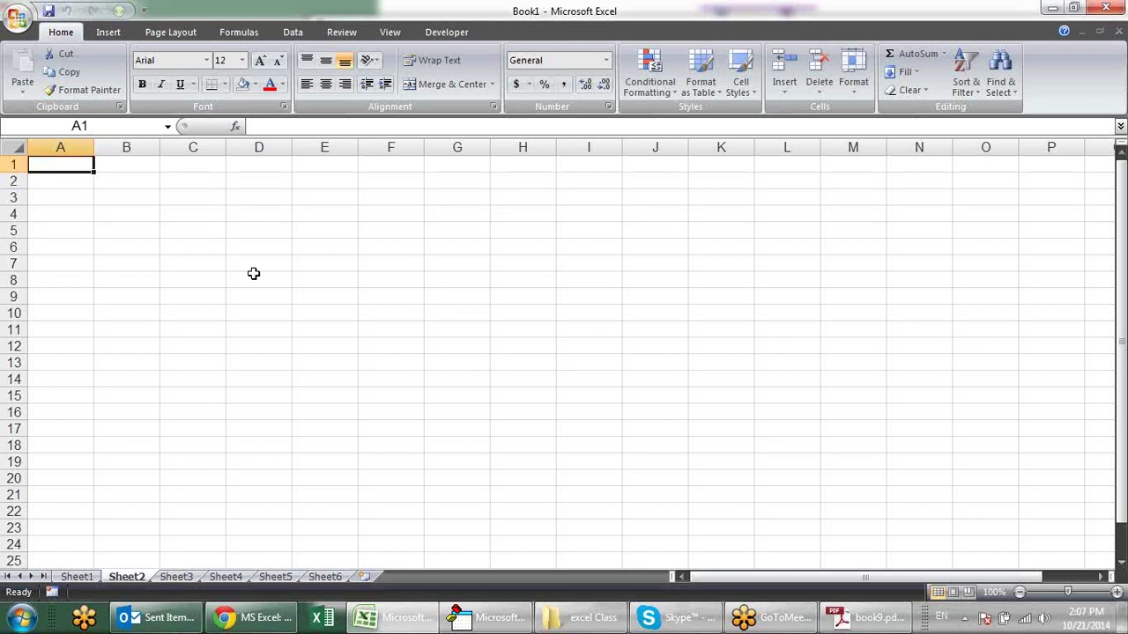
text(Name)
key(Tab)
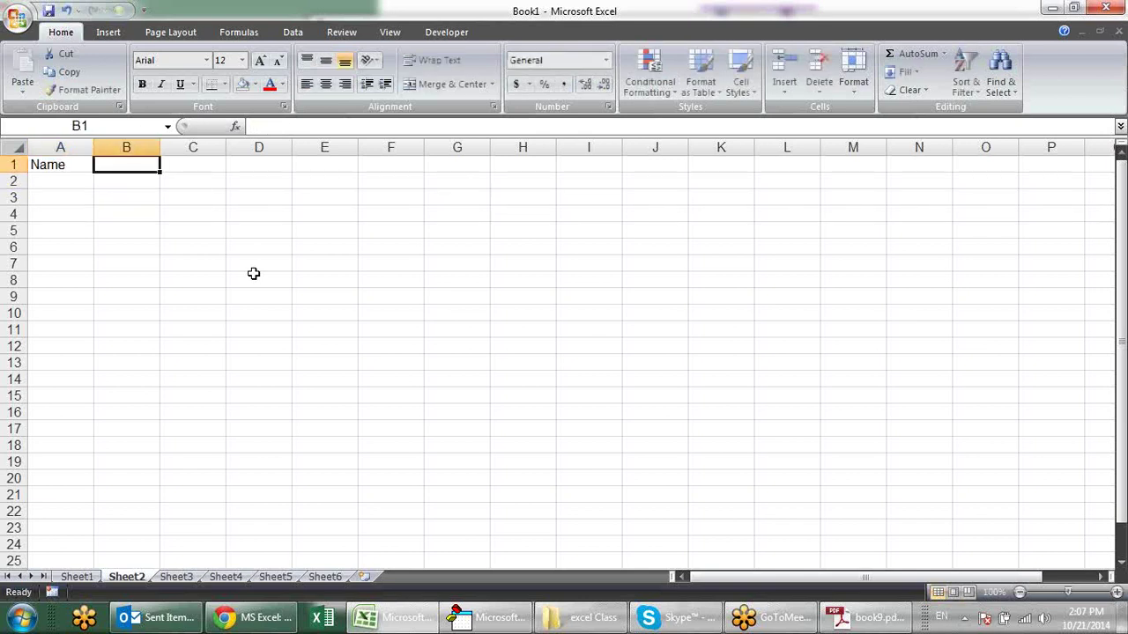
key(Return)
Enter the first name in A2 and fill six names down to A7.
text(SA)
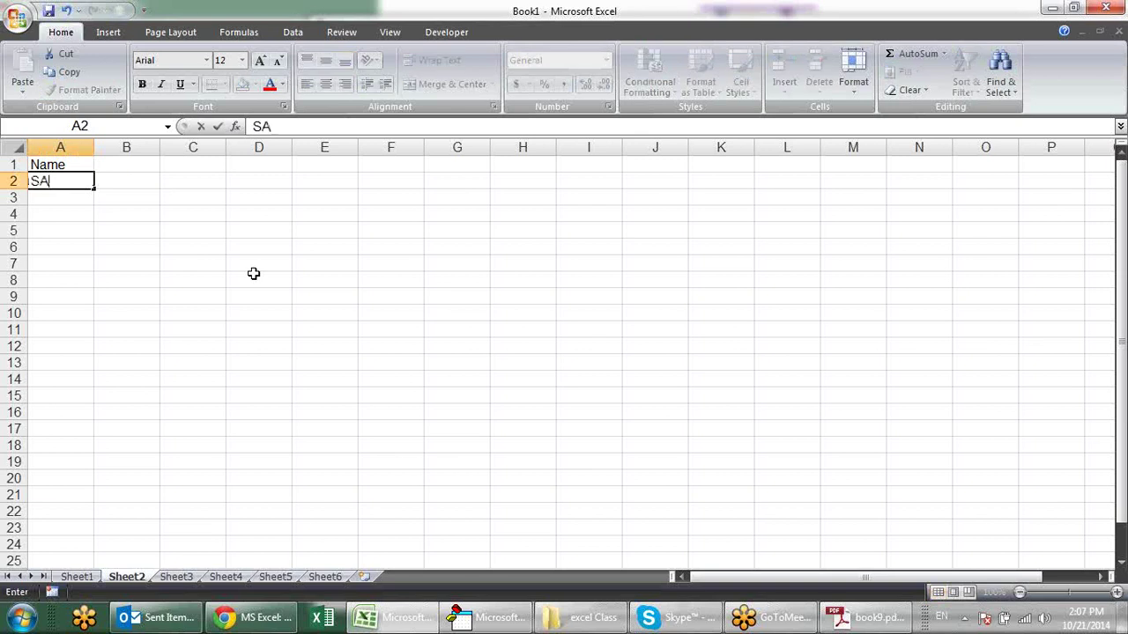
text(nd)
key(BackSpace)
key(BackSpace)
key(BackSpace)
text(ande)
text(ep)
key(Return)
click(88, 184)
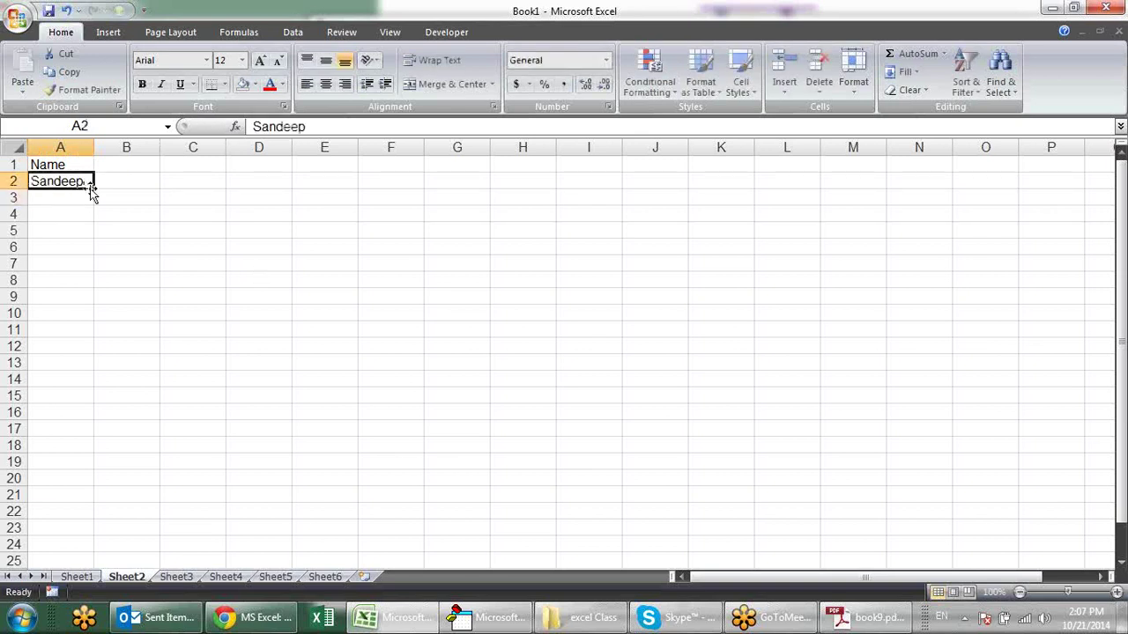
drag(93, 187, 102, 279)
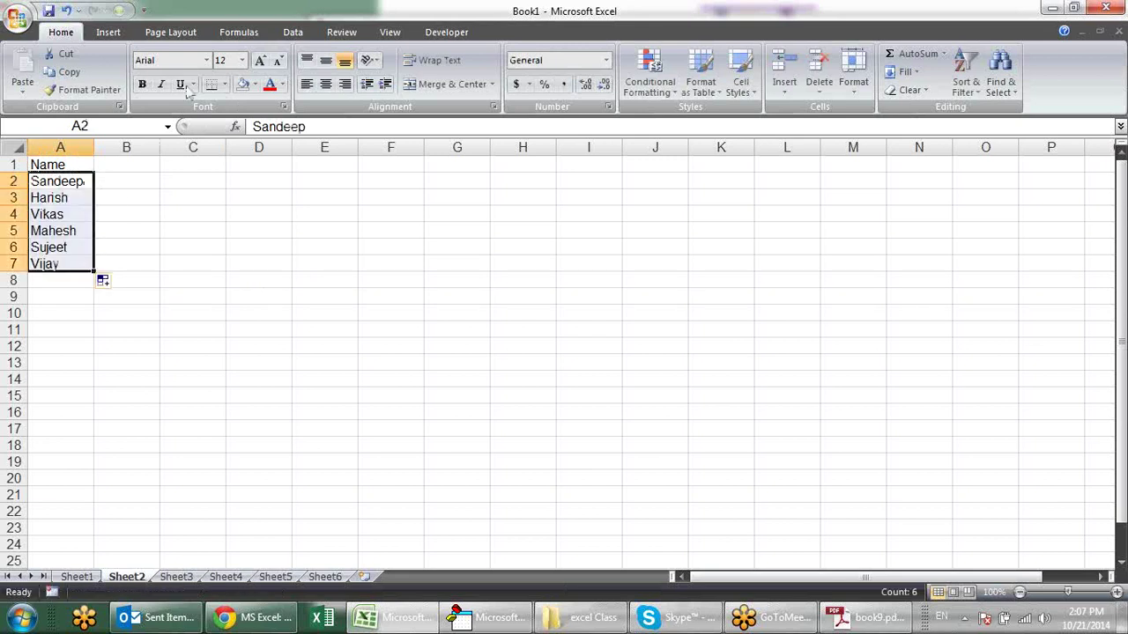
click(137, 161)
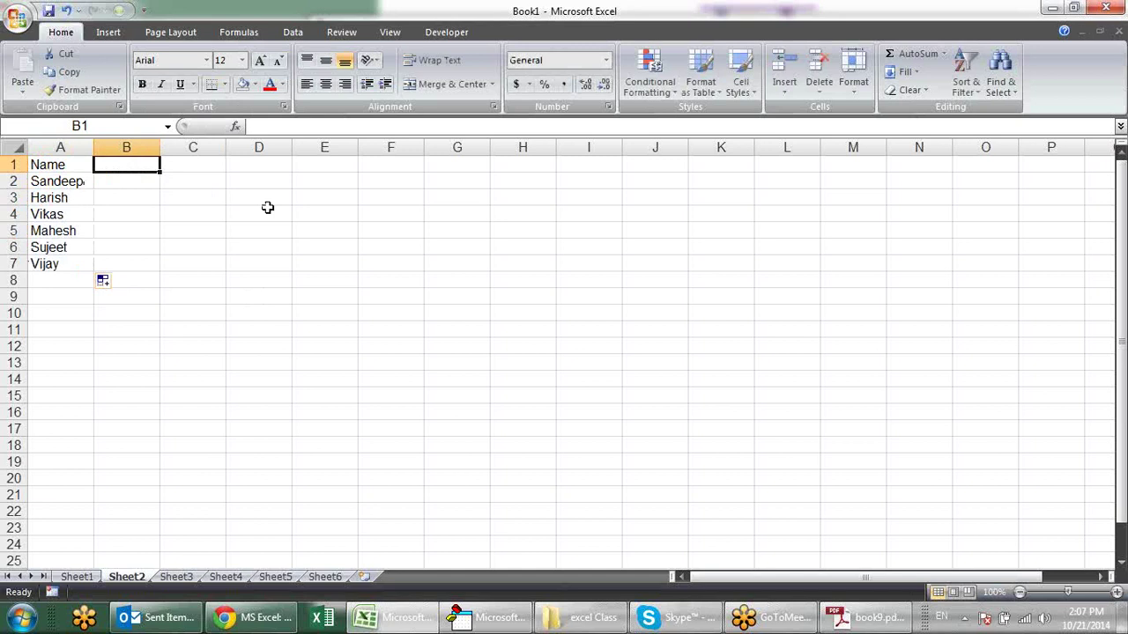
Head B1 with R1 and fill the headings across to R3 in D1.
text(R1)
key(Return)
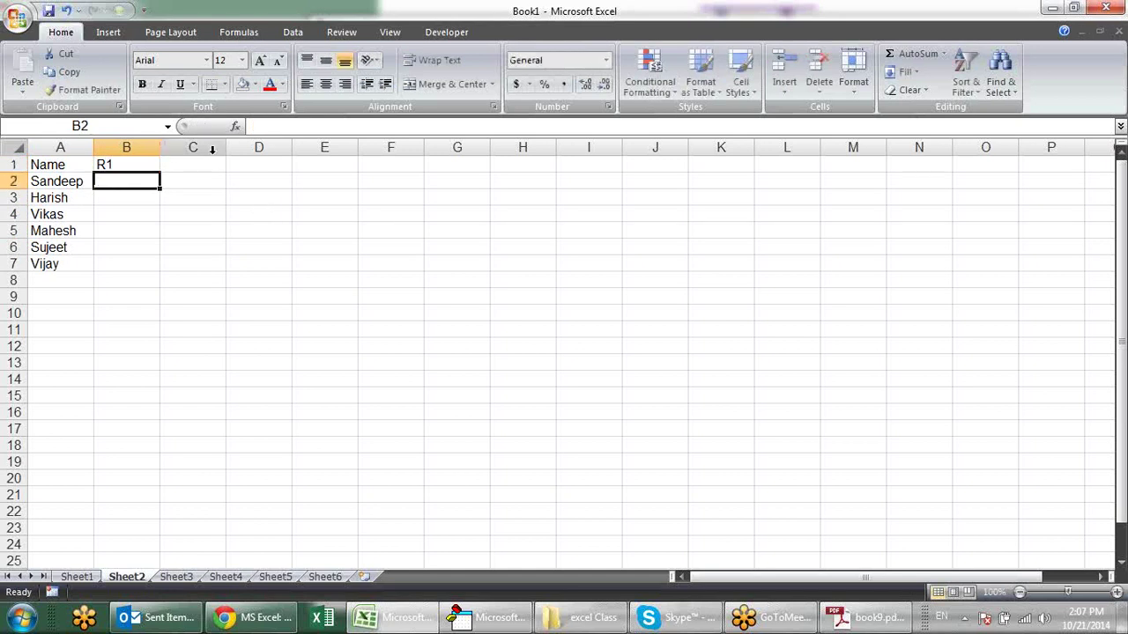
click(150, 166)
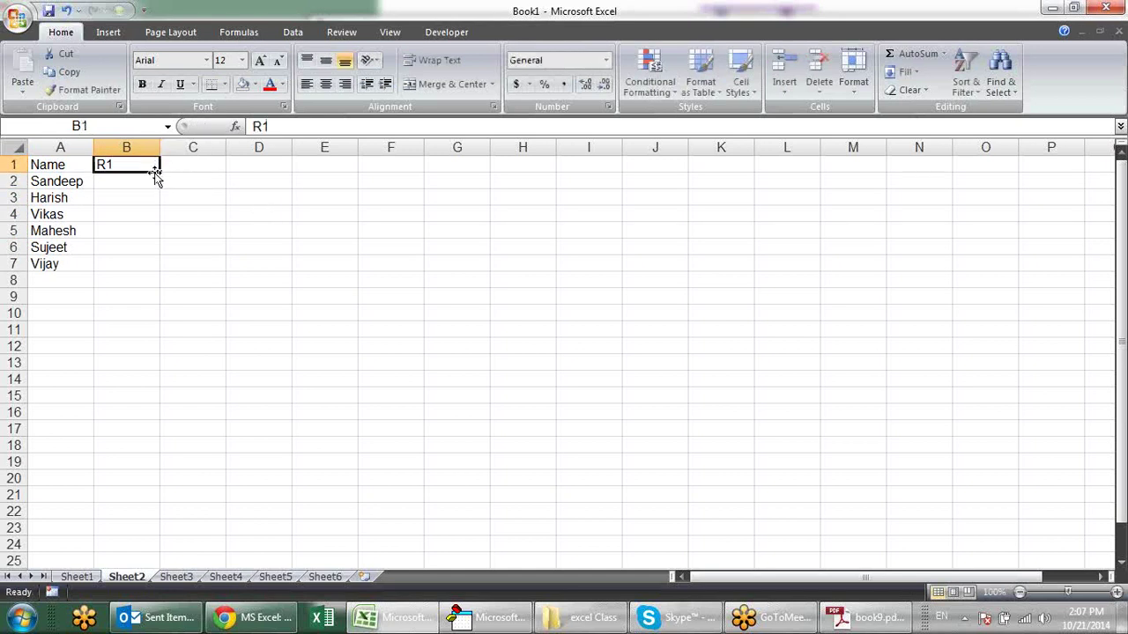
drag(155, 176, 296, 182)
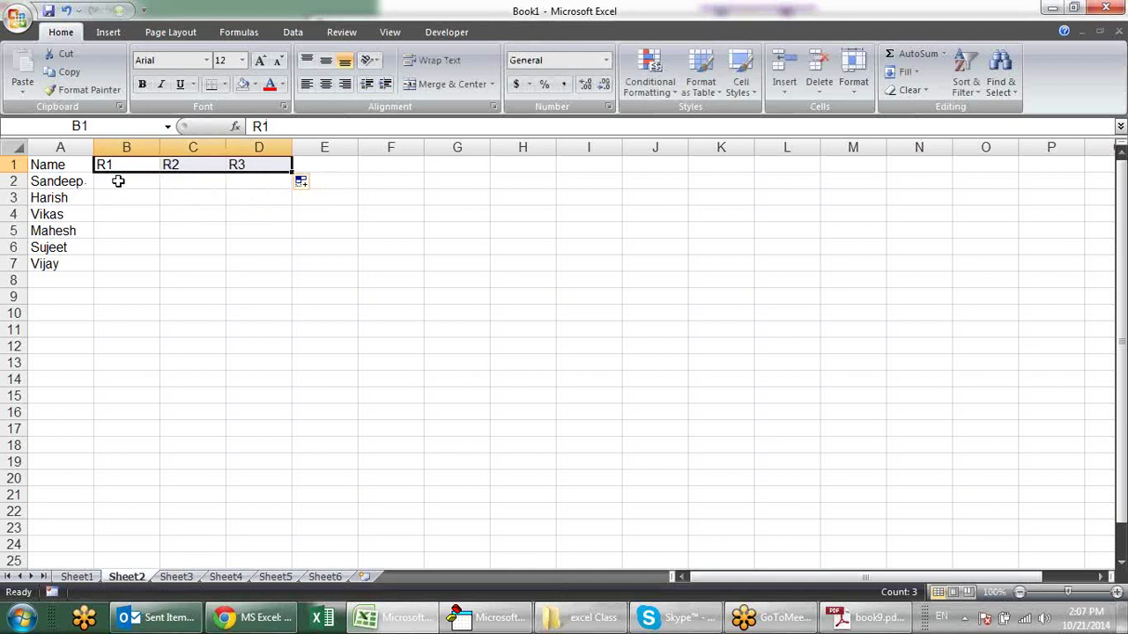
Enter answers for rows 2–4: y n y, n y y, n n y.
click(118, 181)
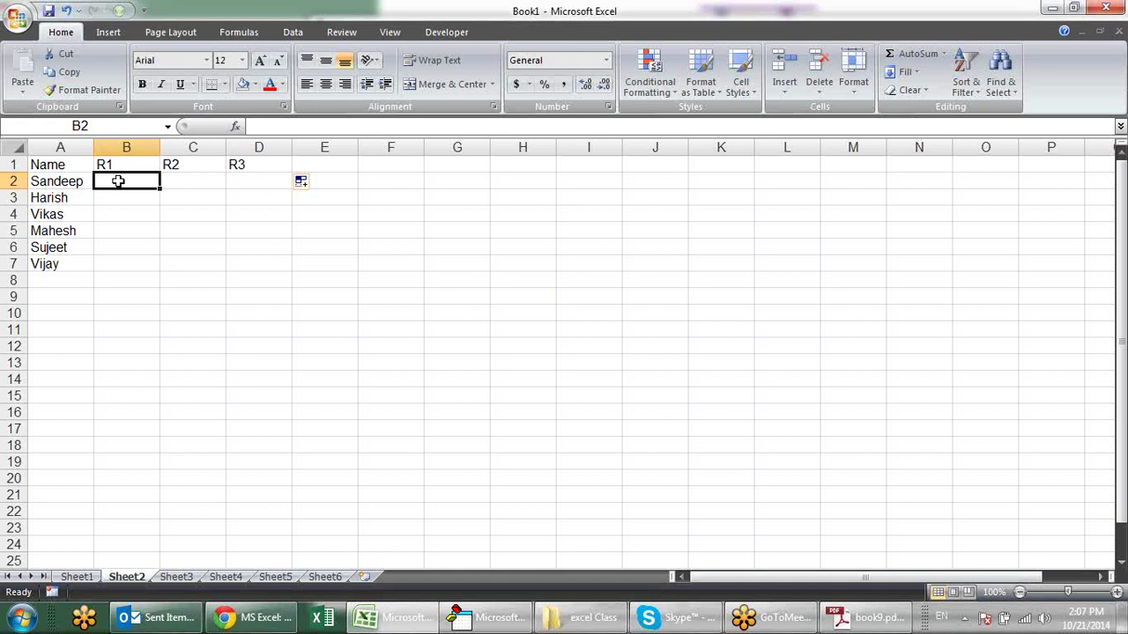
text(y)
key(Tab)
text(n)
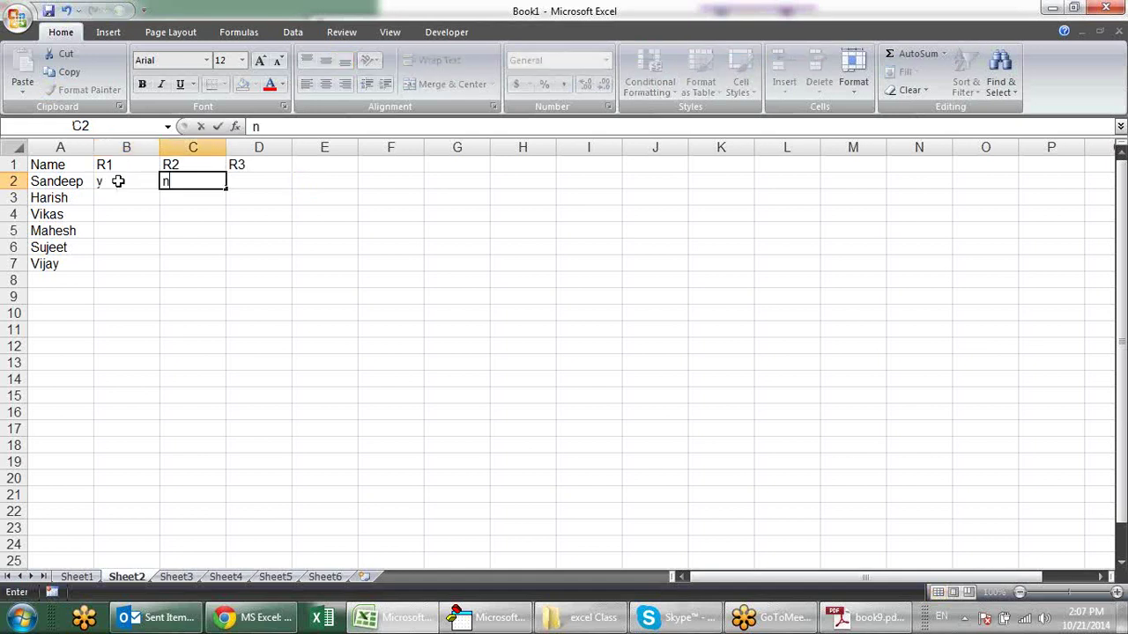
key(Tab)
text(y)
key(Down)
key(Left)
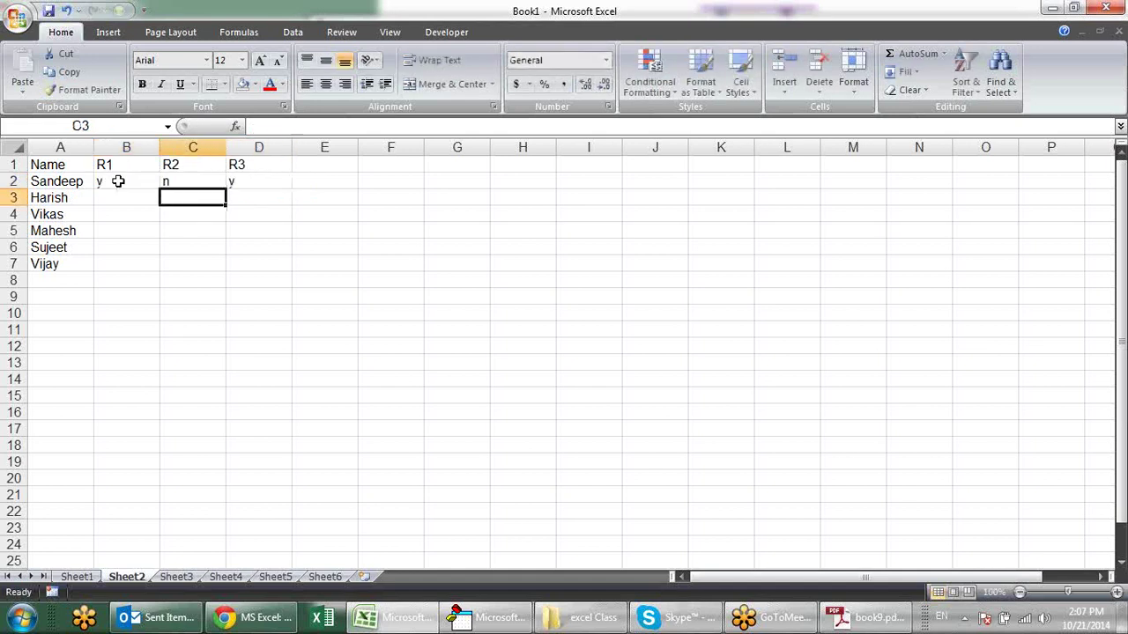
key(Left)
text(n)
key(Tab)
text(y)
key(Tab)
text(y)
key(Down)
key(Left)
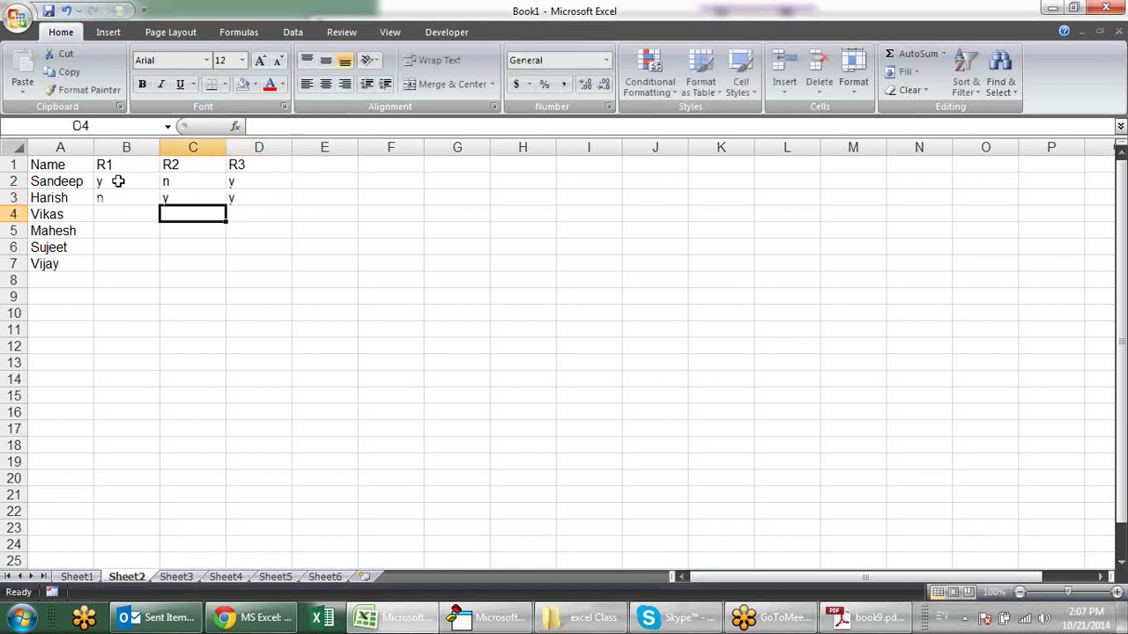
key(Left)
text(n)
key(Tab)
text(n)
key(Tab)
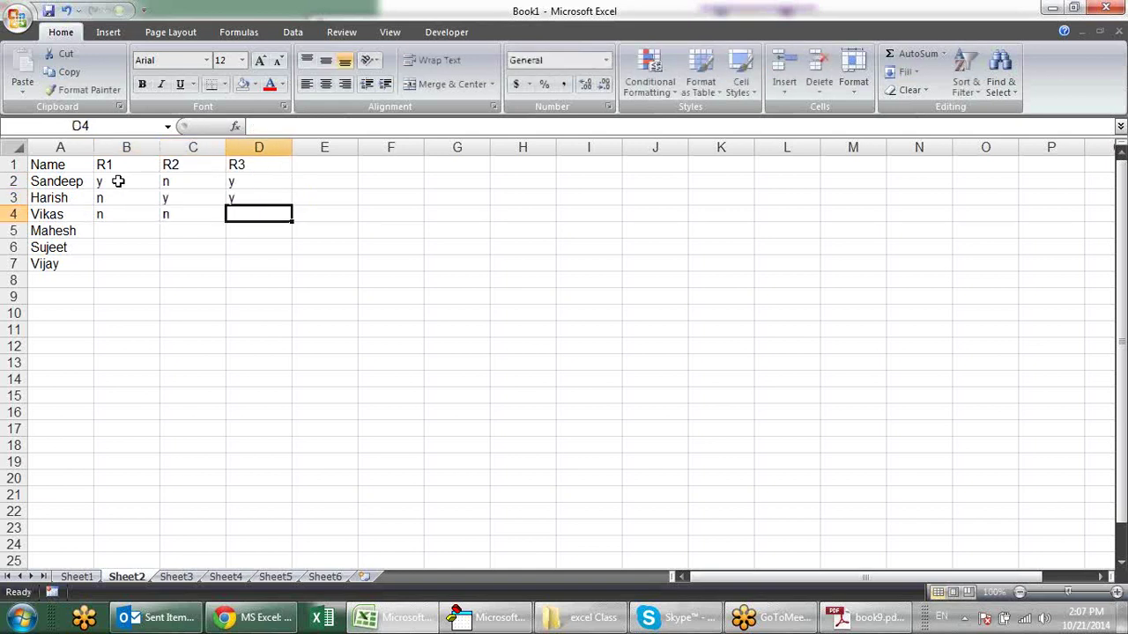
text(y)
key(Down)
key(Left)
key(Left)
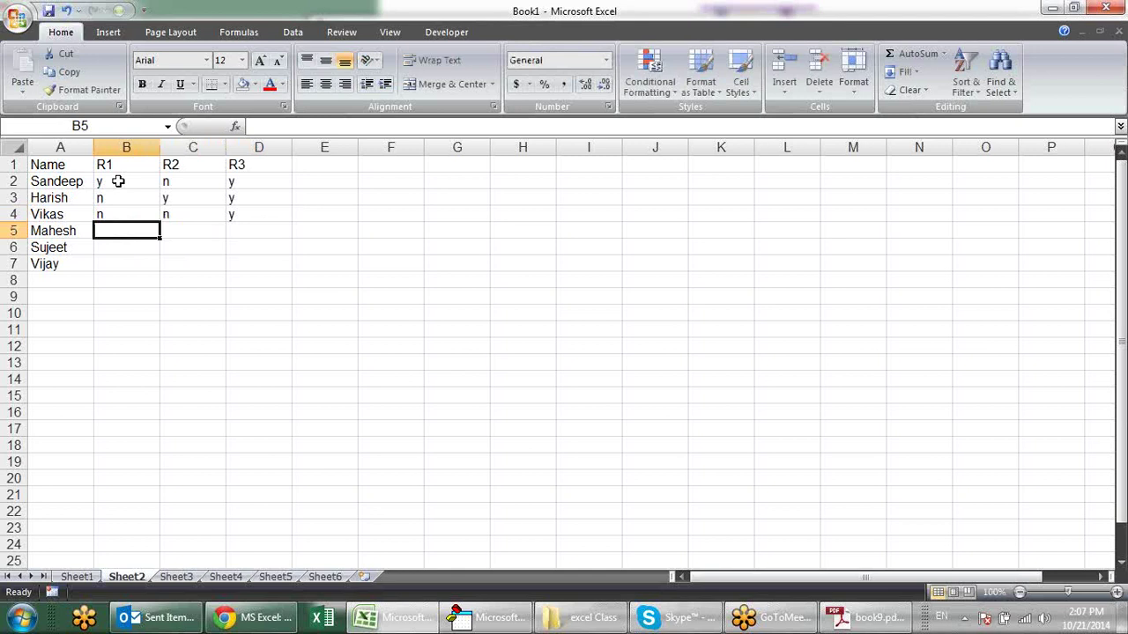
Enter answers for rows 5–7: y y y, n n n, y n n.
text(y)
key(Tab)
text(y)
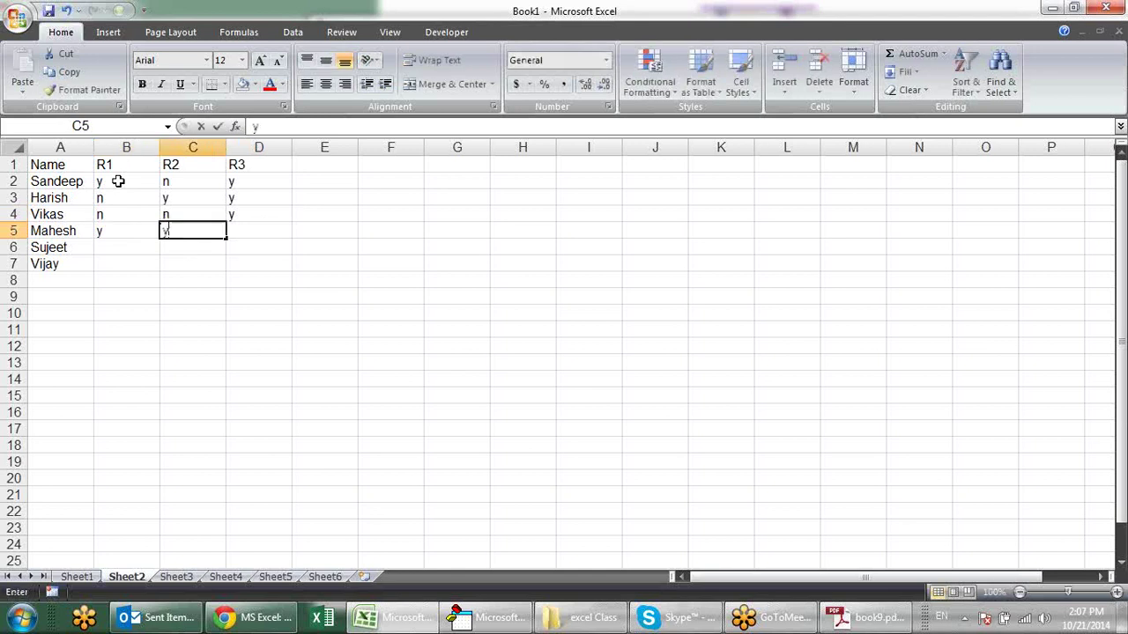
key(Tab)
text(y)
key(Tab)
key(Left)
key(Down)
key(Left)
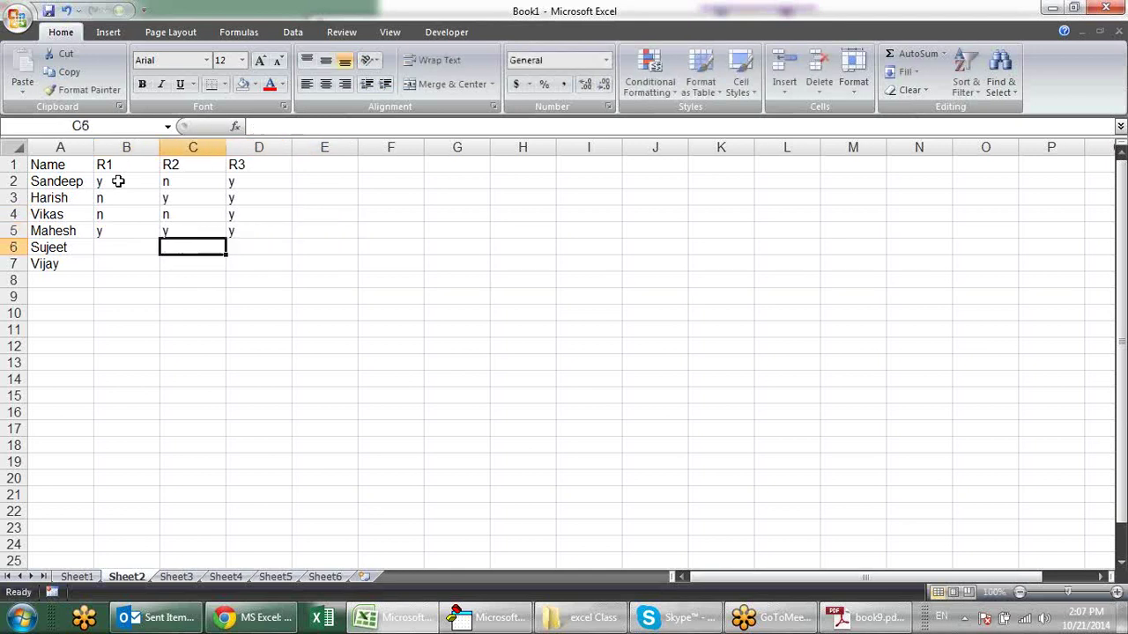
key(Left)
text(n)
key(Tab)
text(n)
key(Tab)
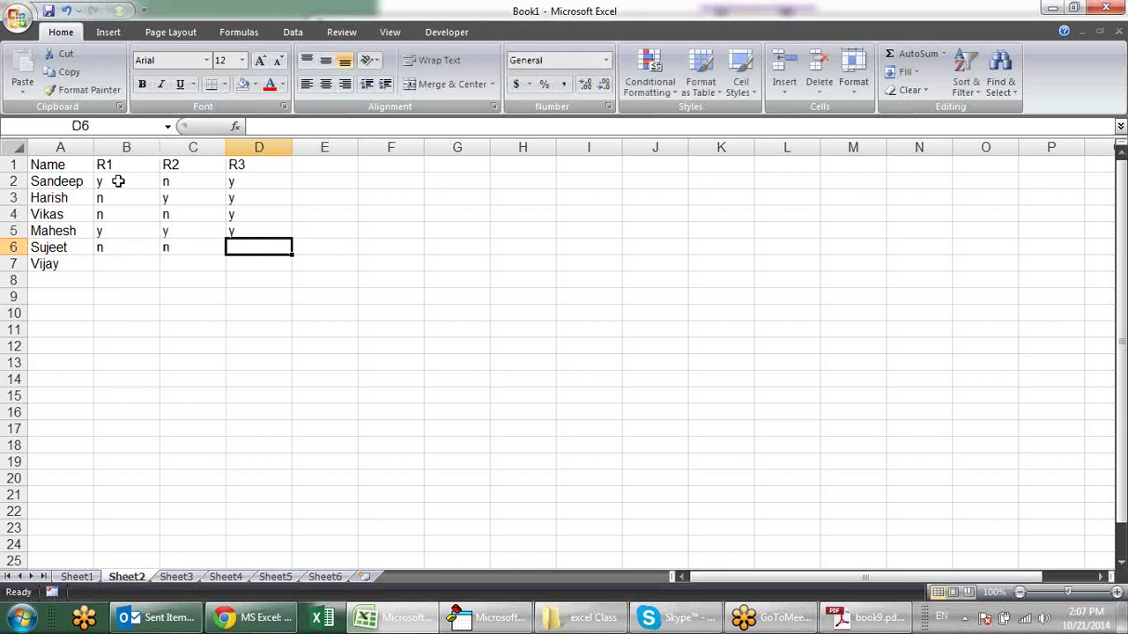
text(n)
key(Down)
key(Left)
key(Left)
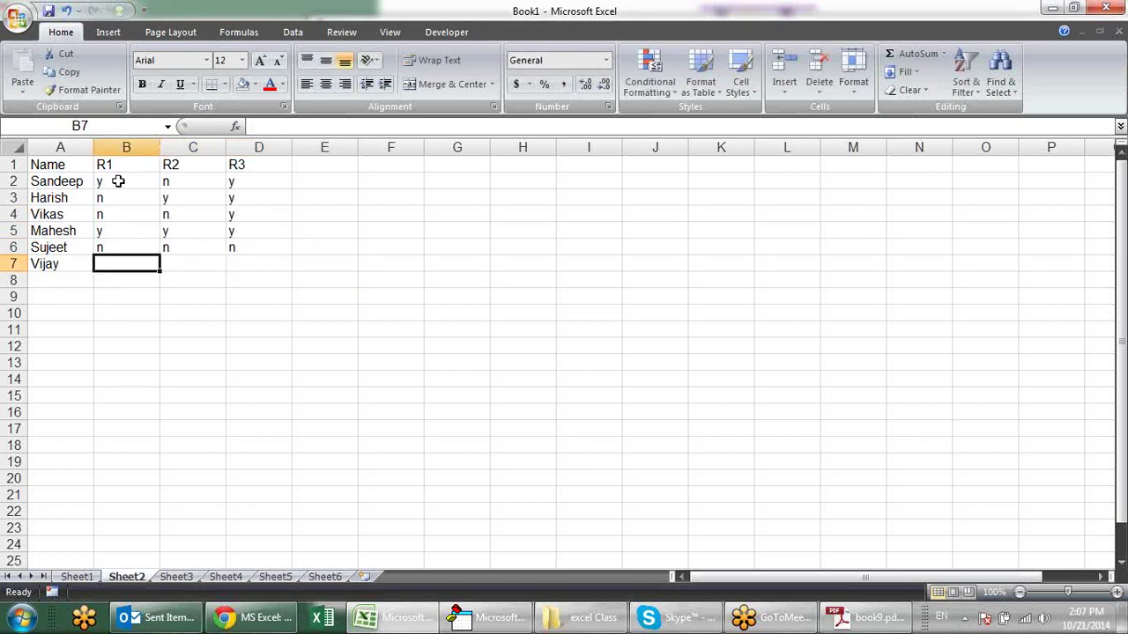
text(y)
key(Tab)
text(n)
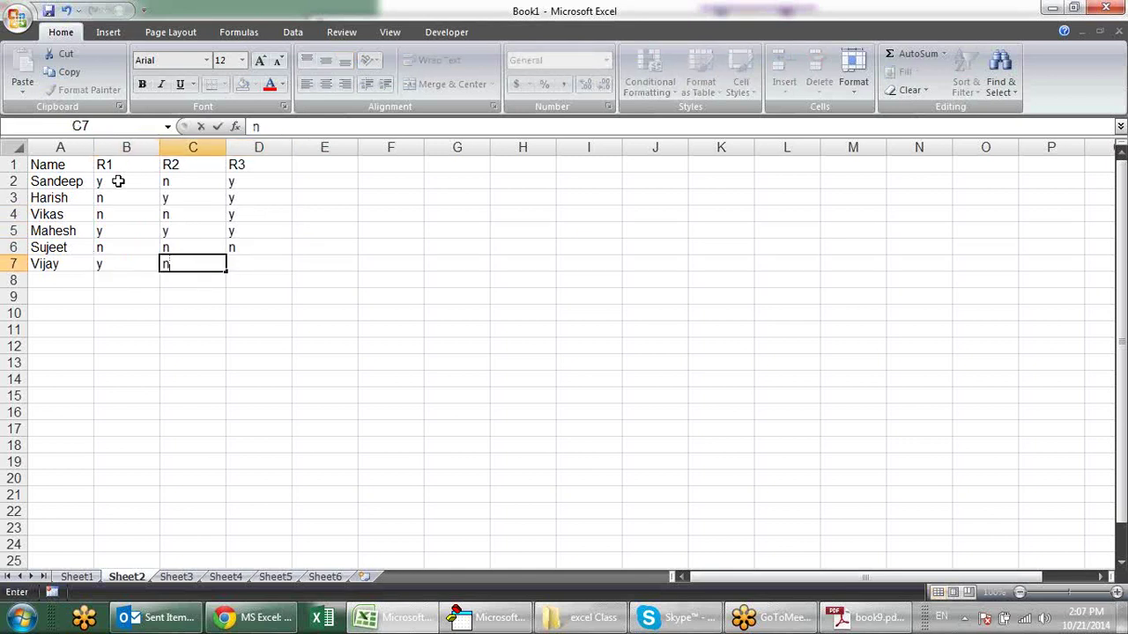
key(Tab)
text(n)
key(Down)
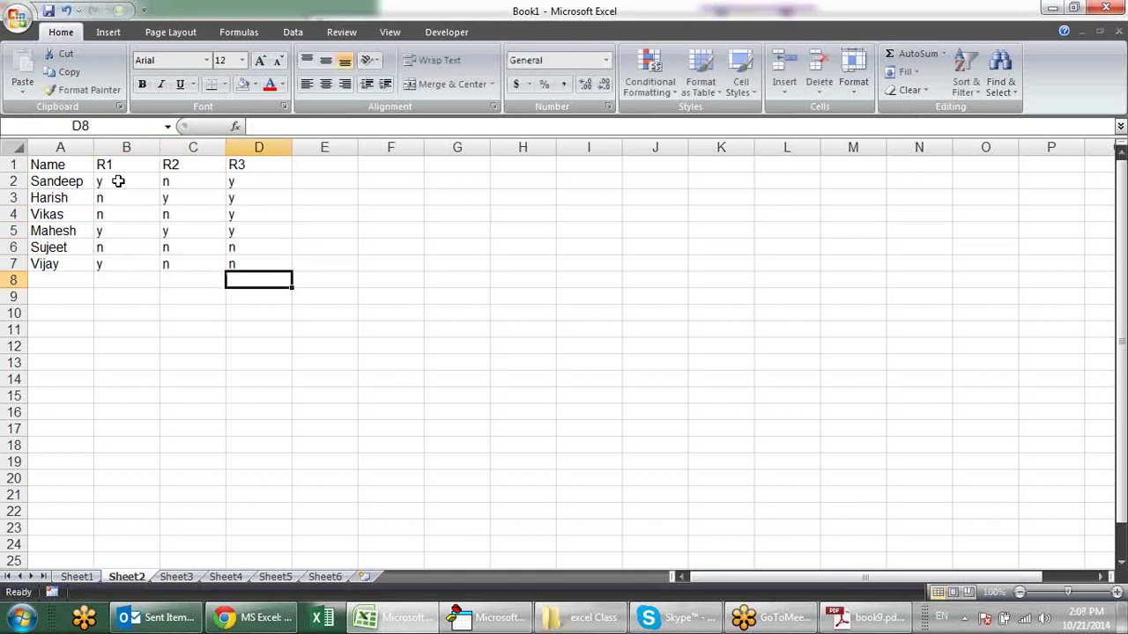
click(109, 182)
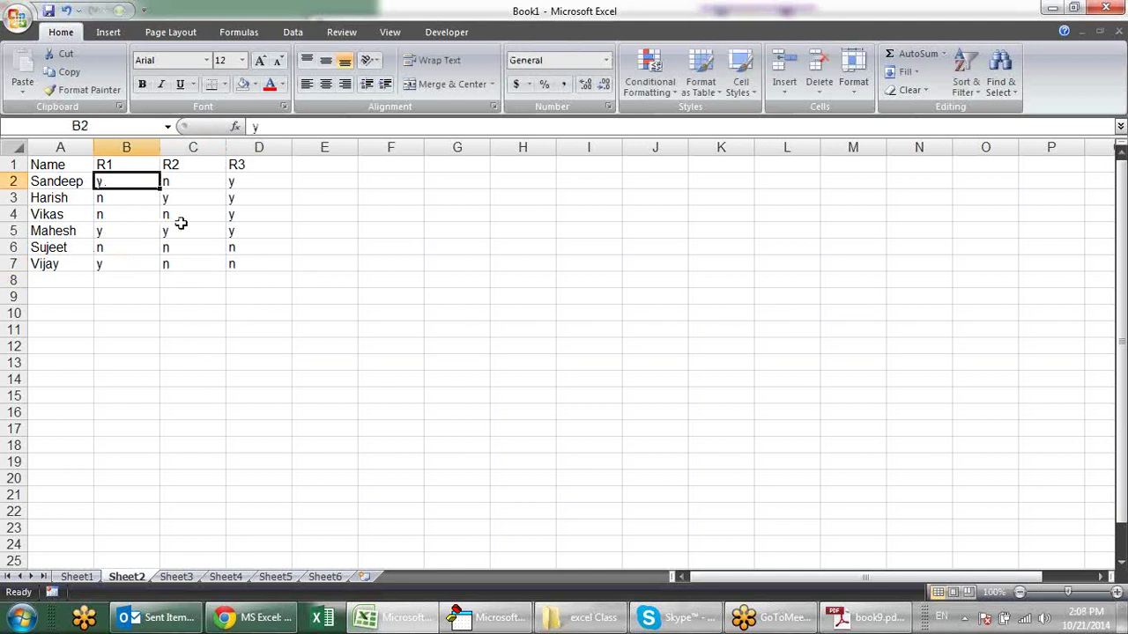
Add the Result heading in E1 and switch to the VBA editor with Alt+F11.
click(340, 166)
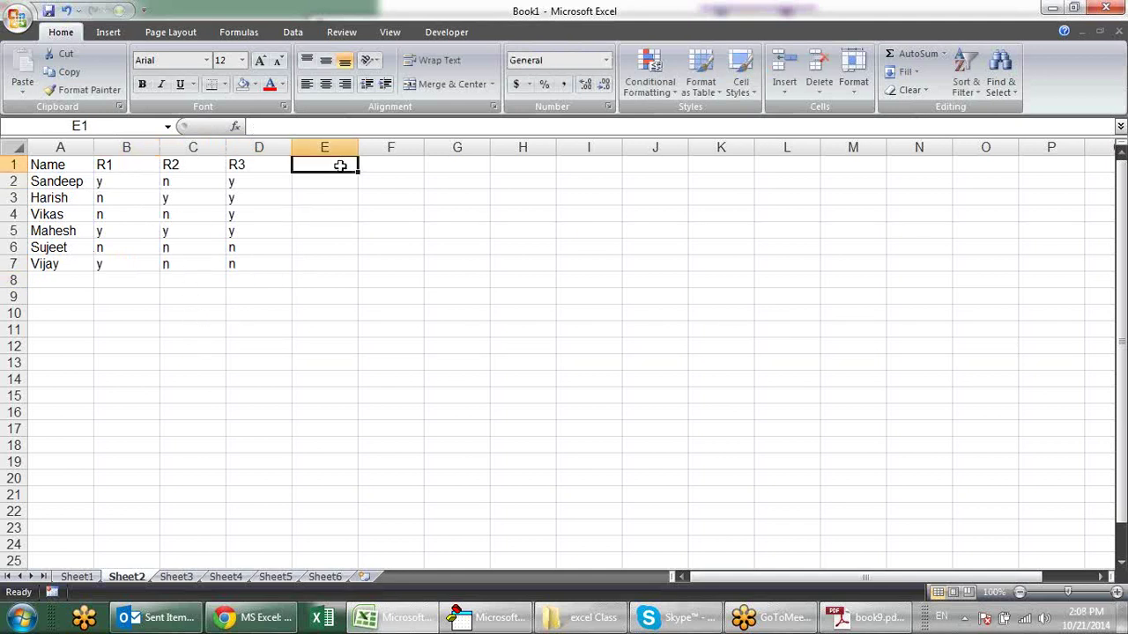
text(Result)
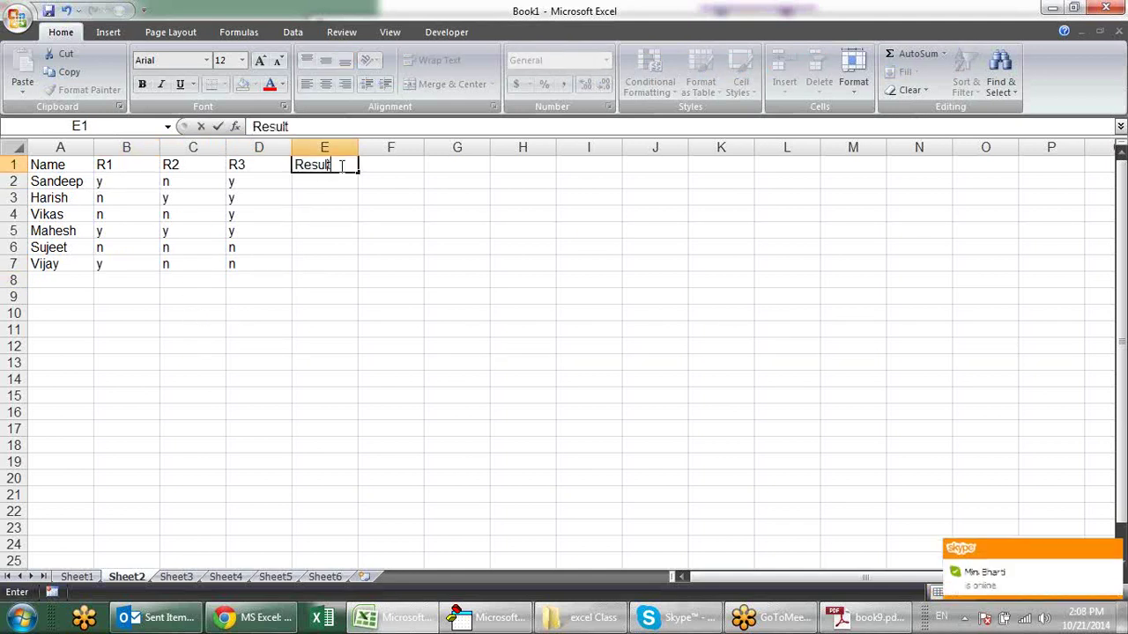
key(Return)
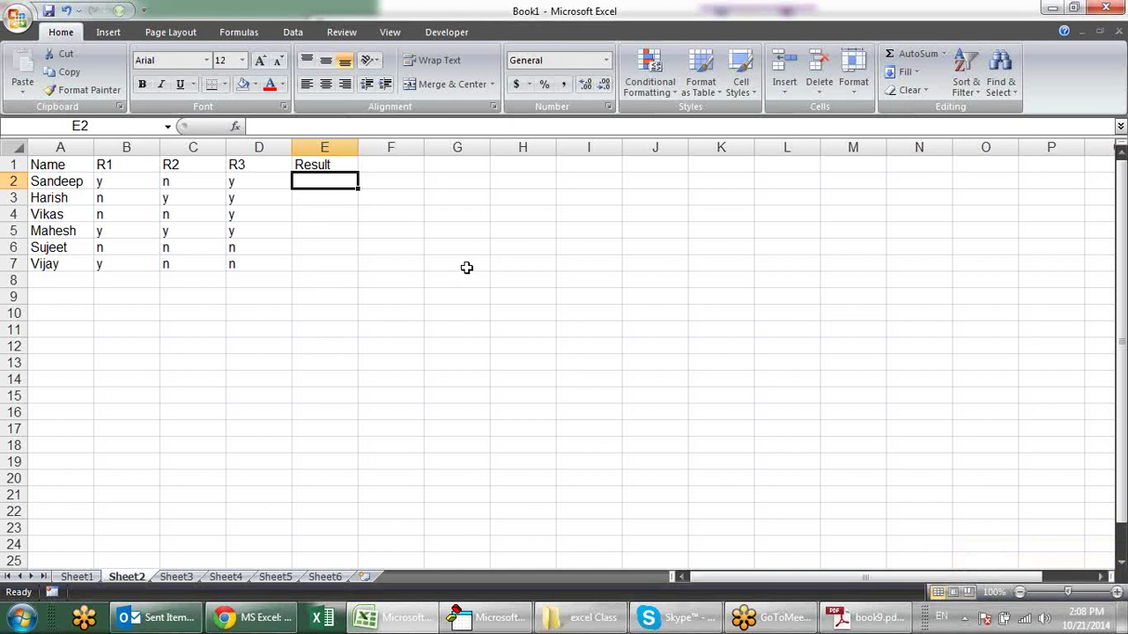
key(alt+F11)
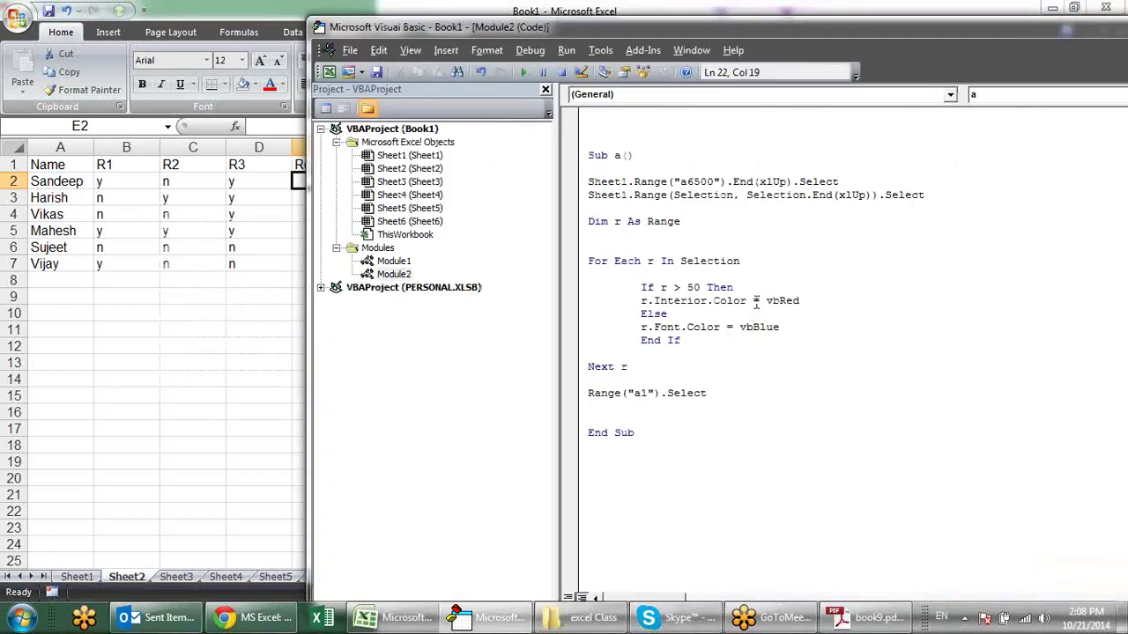
Paste a duplicate of macro a below it and change both Sheet1 references to Sheet2.
drag(652, 433, 577, 156)
key(ctrl+c)
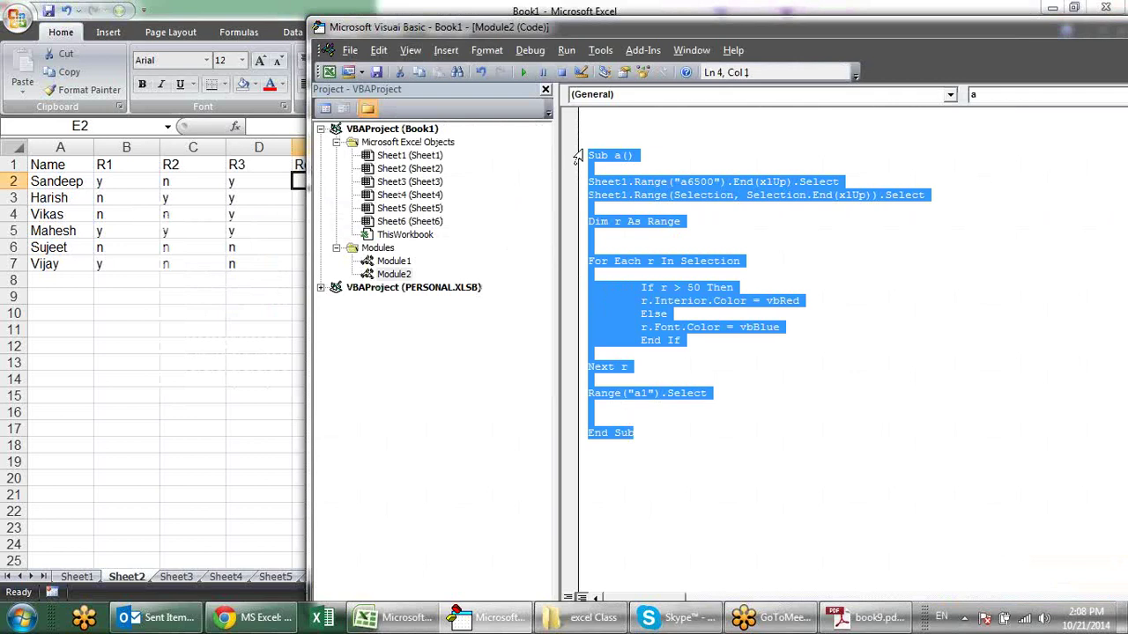
click(696, 460)
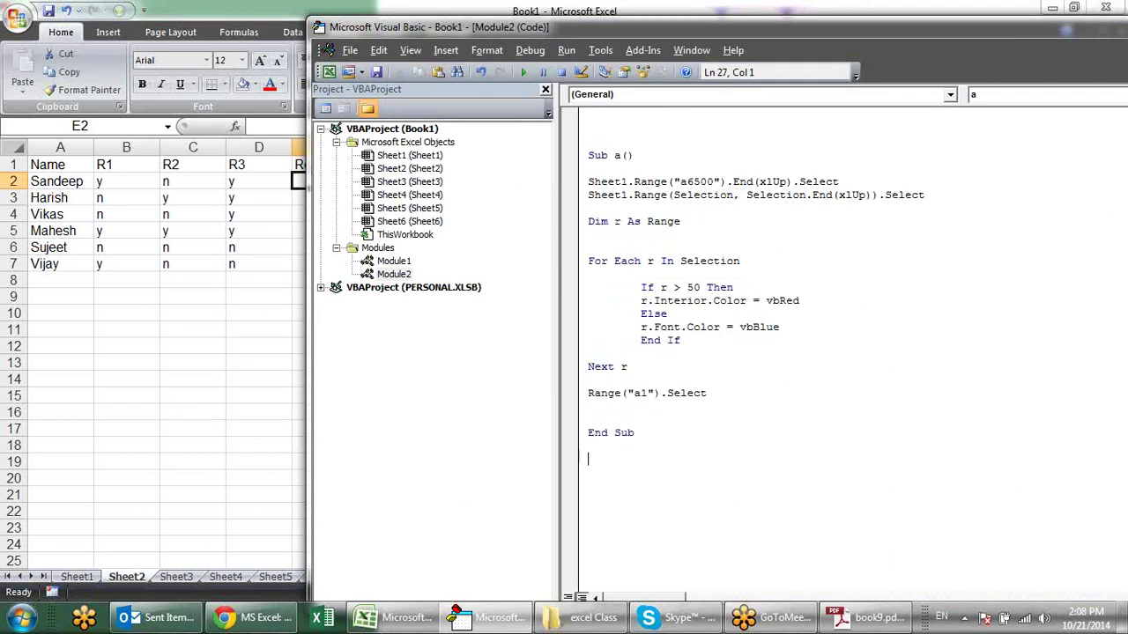
key(ctrl+v)
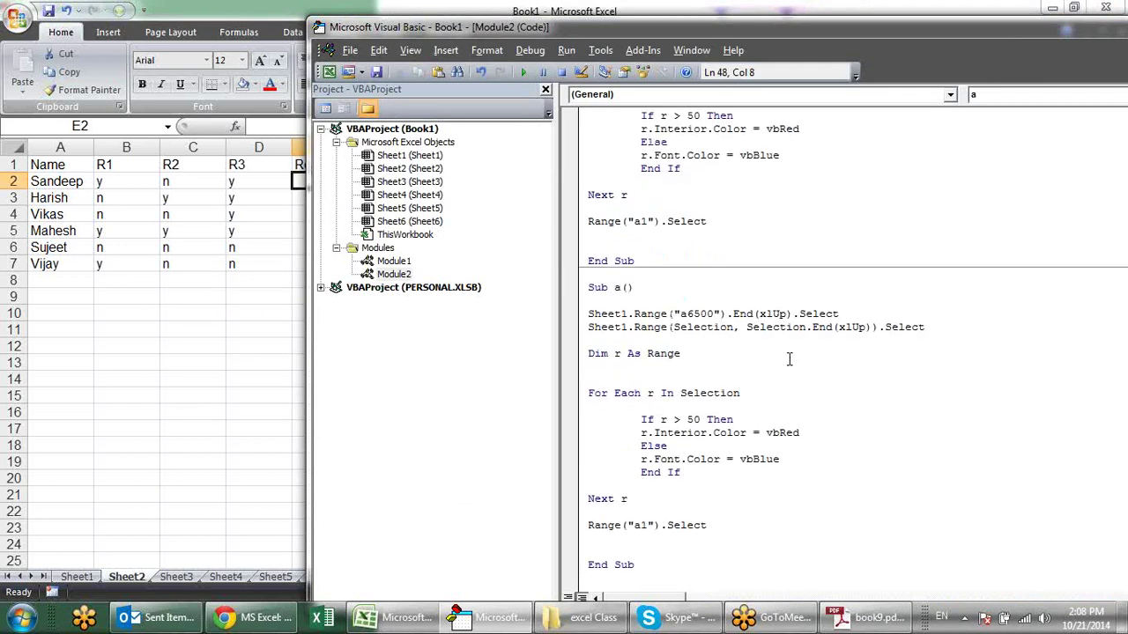
click(627, 313)
key(BackSpace)
text(2)
click(627, 327)
key(BackSpace)
text(2)
Replace Selection.End(xlUp) in the copy with "a2", then check names A2:A7 on the sheet.
drag(872, 327, 754, 317)
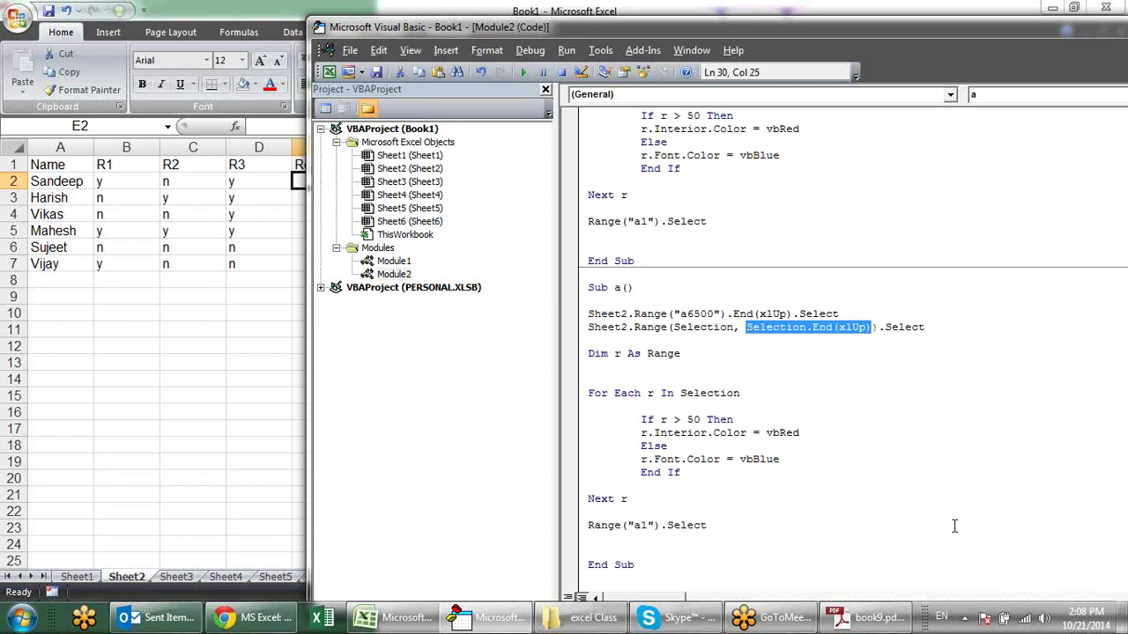
text("a)
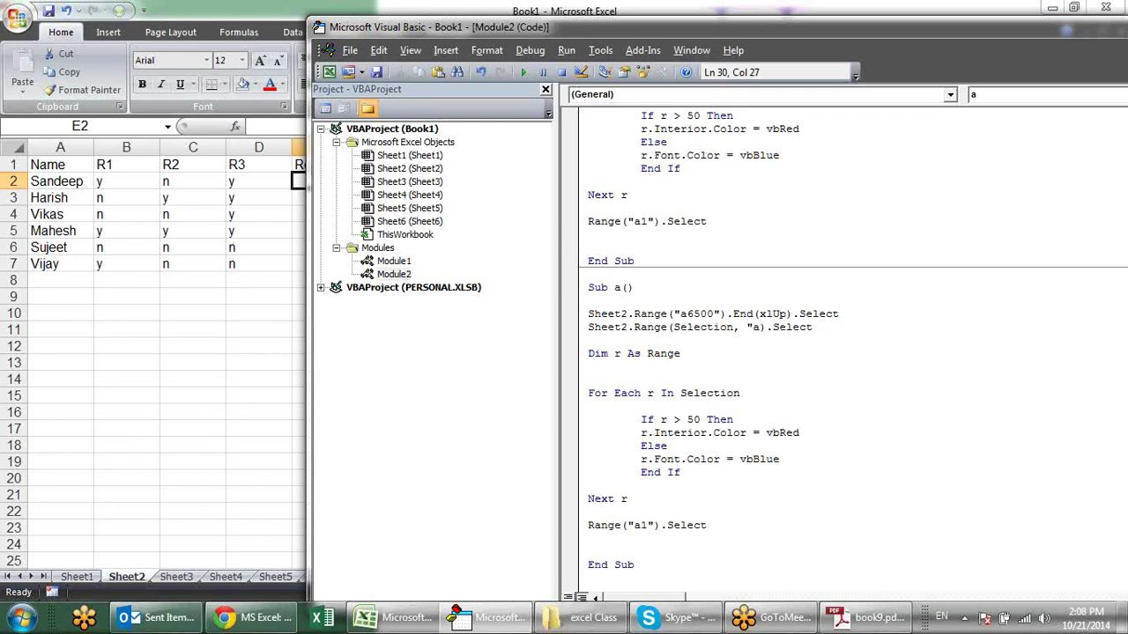
text(2")
click(843, 381)
drag(62, 181, 68, 263)
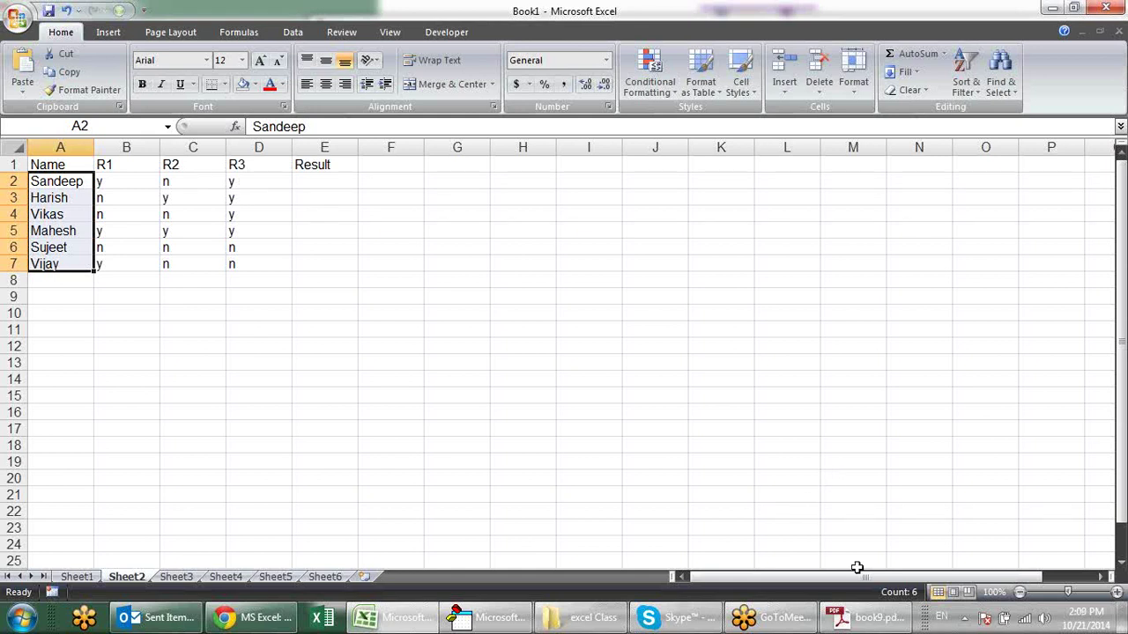
Bring the code editor back and delete the blank line above the For Each loop.
click(509, 628)
click(508, 627)
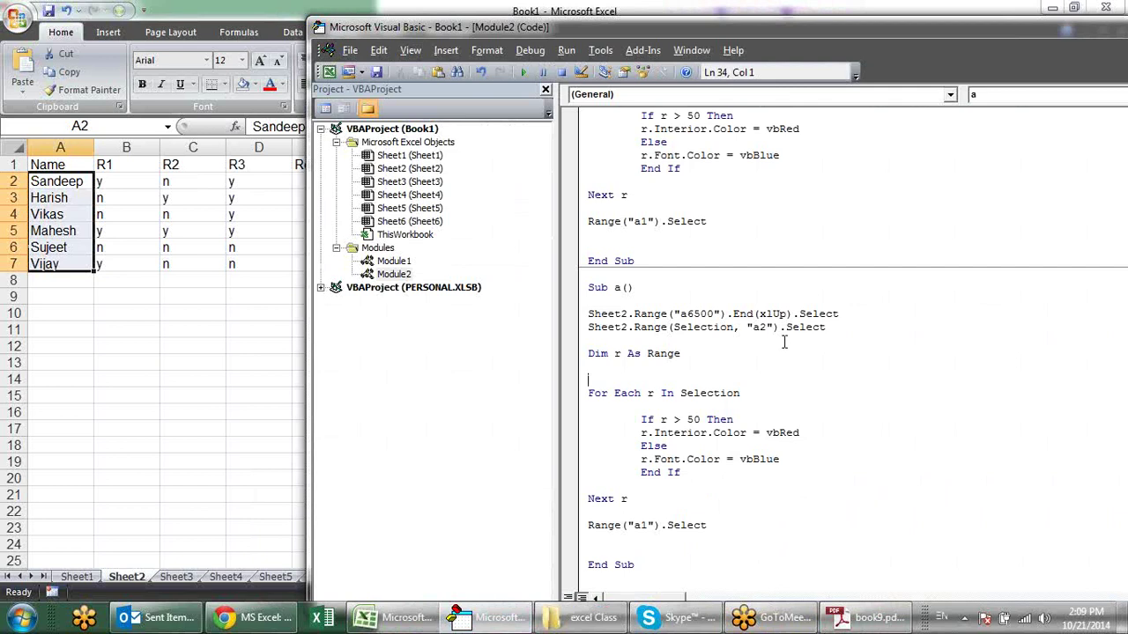
click(839, 458)
click(660, 394)
click(654, 380)
key(BackSpace)
key(BackSpace)
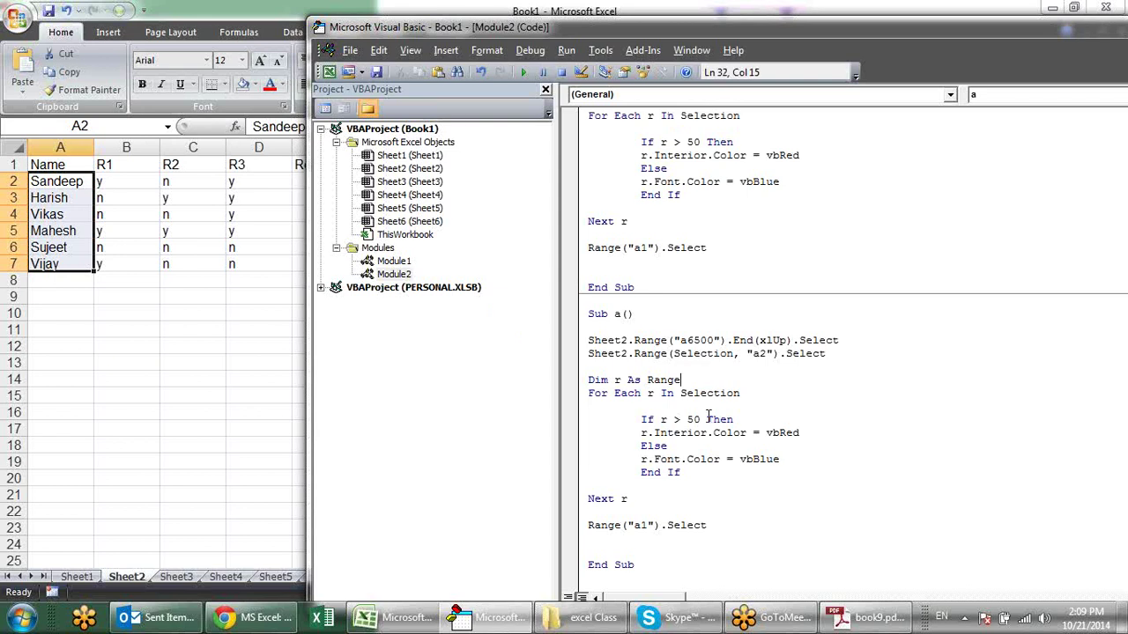
drag(635, 417, 712, 477)
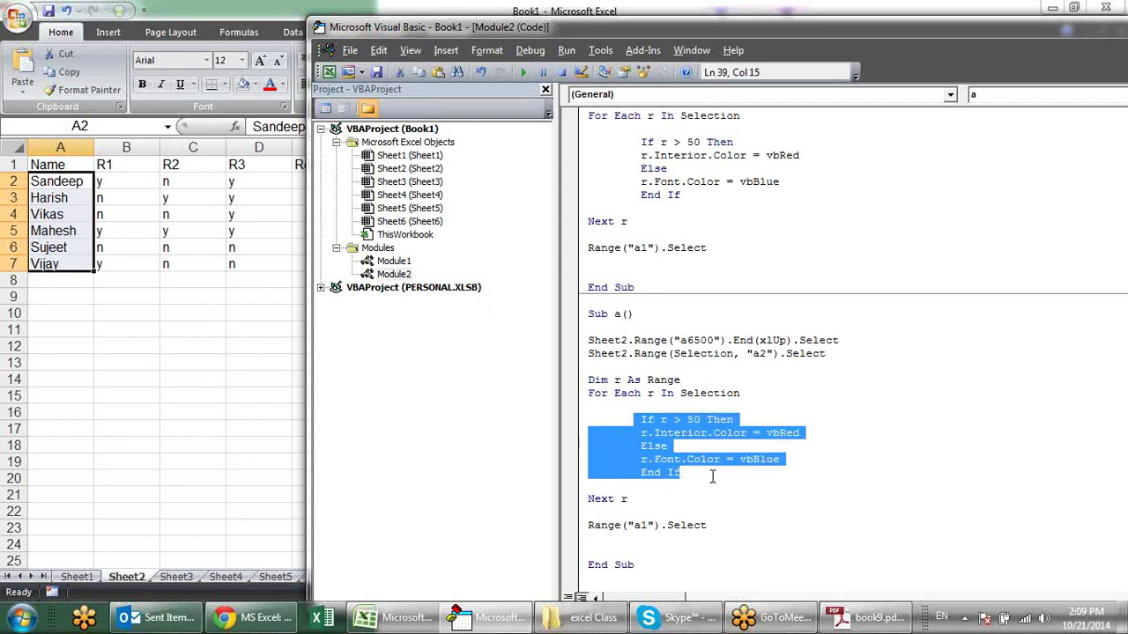
Cut the old If block and write If r.Offset(0,1).Value="y" in its place.
key(ctrl+x)
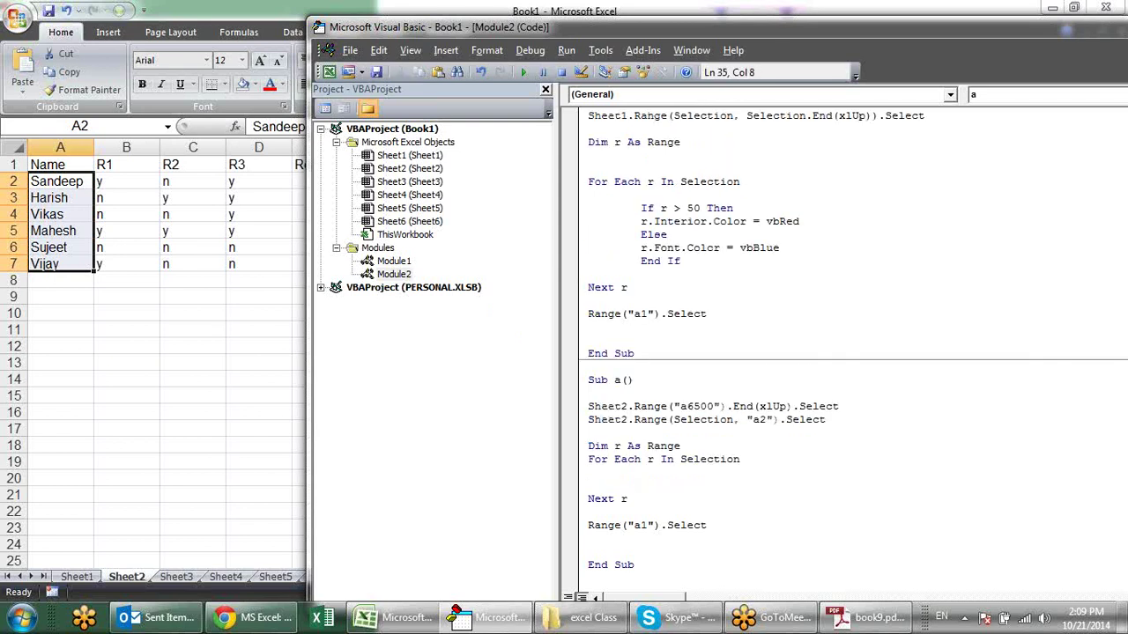
text(if)
text(r.)
text(off)
text(s)
text(ec)
text(.)
text(value)
key(BackSpace)
key(BackSpace)
key(BackSpace)
key(BackSpace)
key(BackSpace)
key(BackSpace)
text(()
text(0,)
text(1))
text(.value)
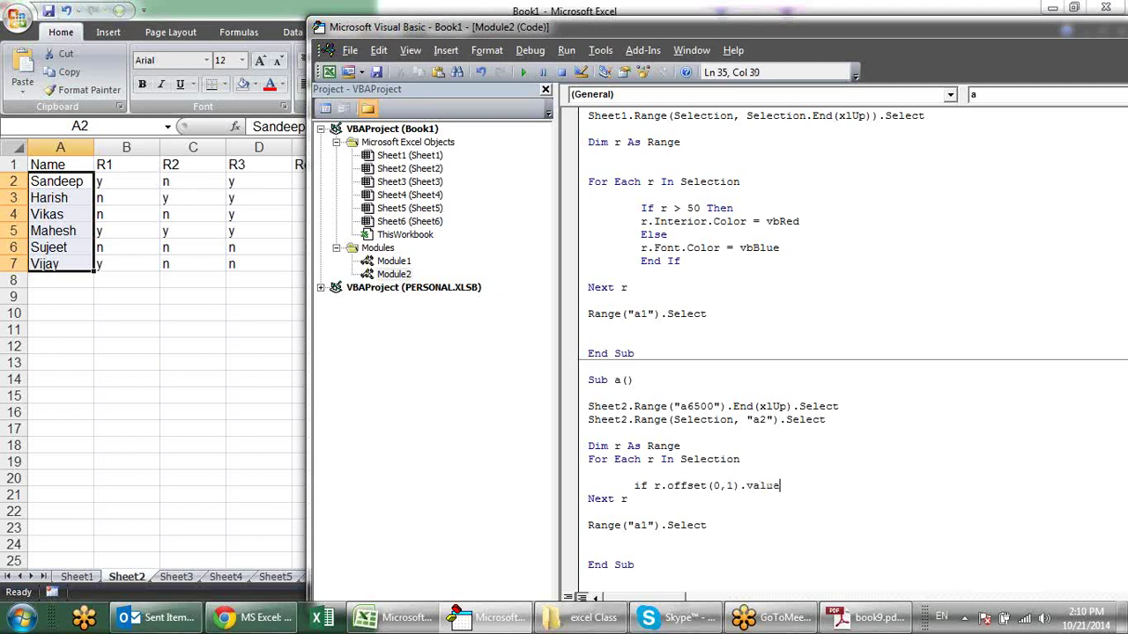
text(="y)
text(")
key(Return)
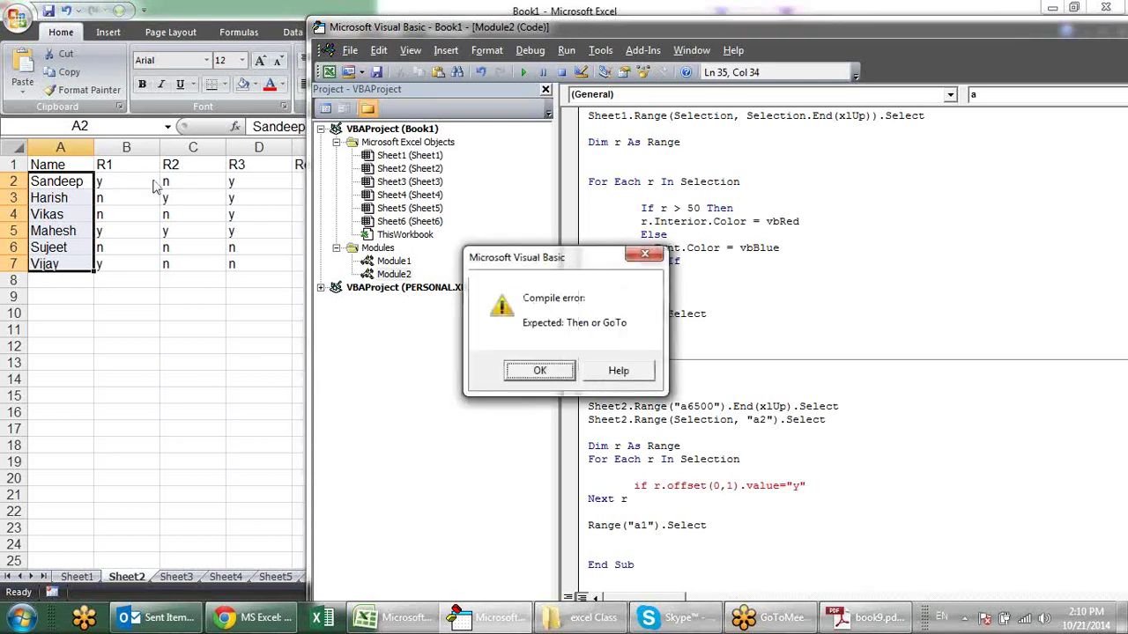
key(Return)
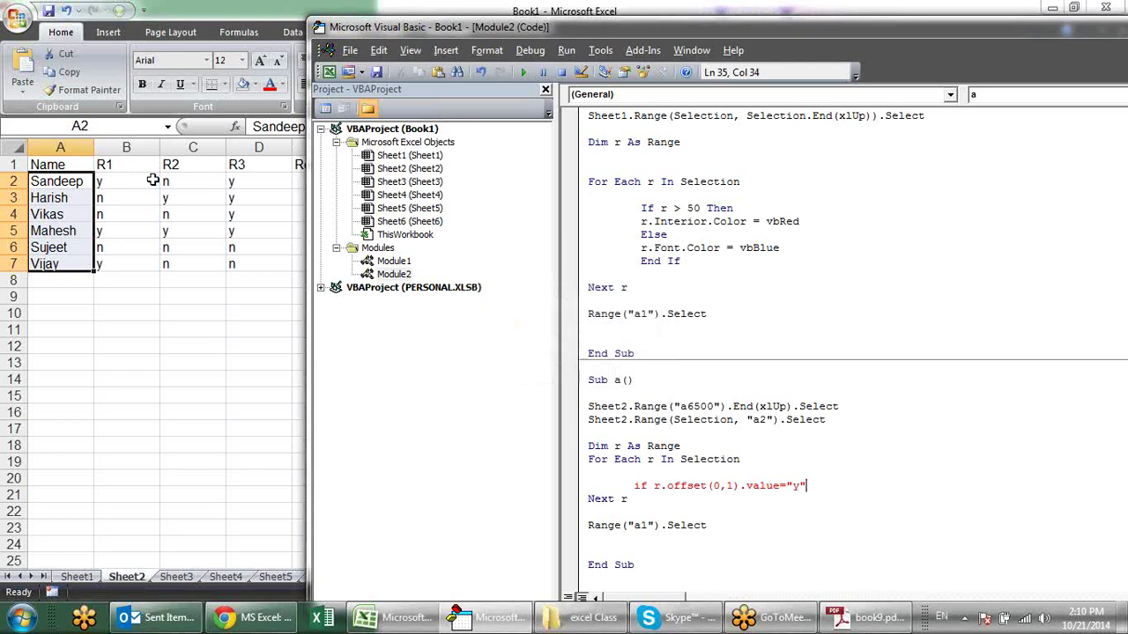
Finish the line with Then, add End If below, and begin r.offset( inside the If.
text( then)
key(Return)
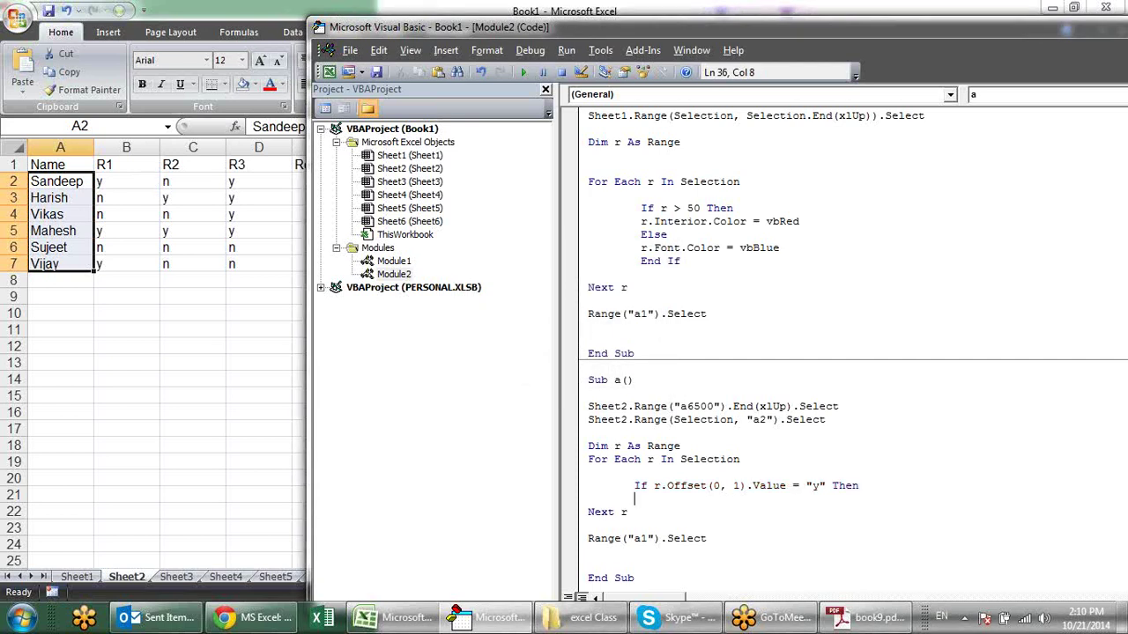
key(Return)
key(Return)
text(en)
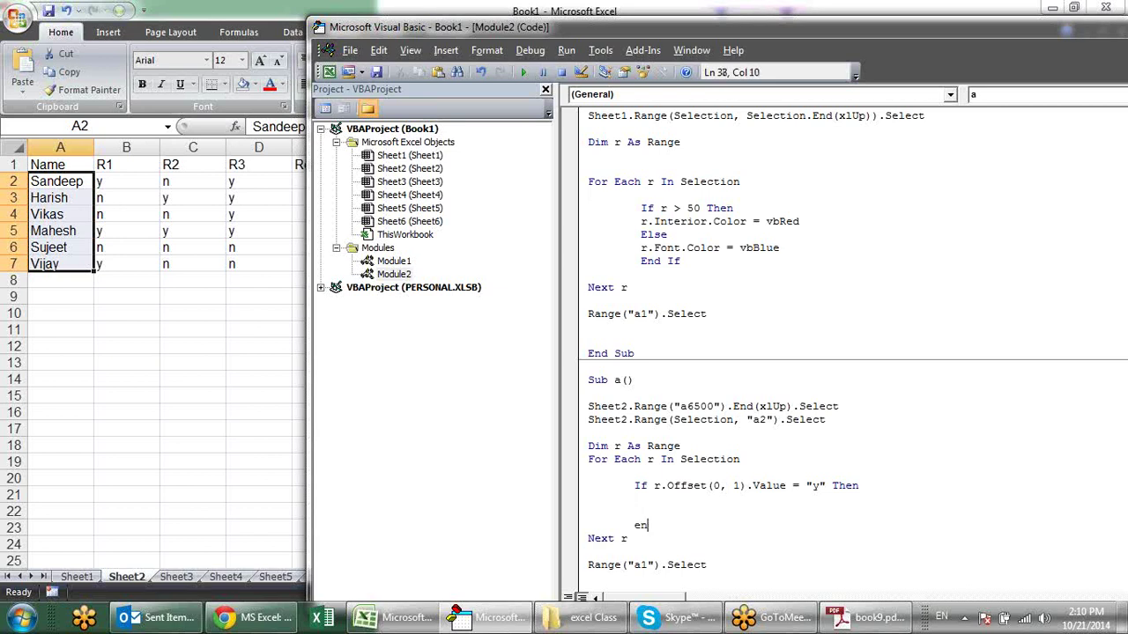
text(d if)
key(Up)
key(Up)
text(r.o)
text(ffset)
text(()
Complete the statement as r.Offset(0,4).Value = "selected" inside the If block.
drag(394, 28, 331, 221)
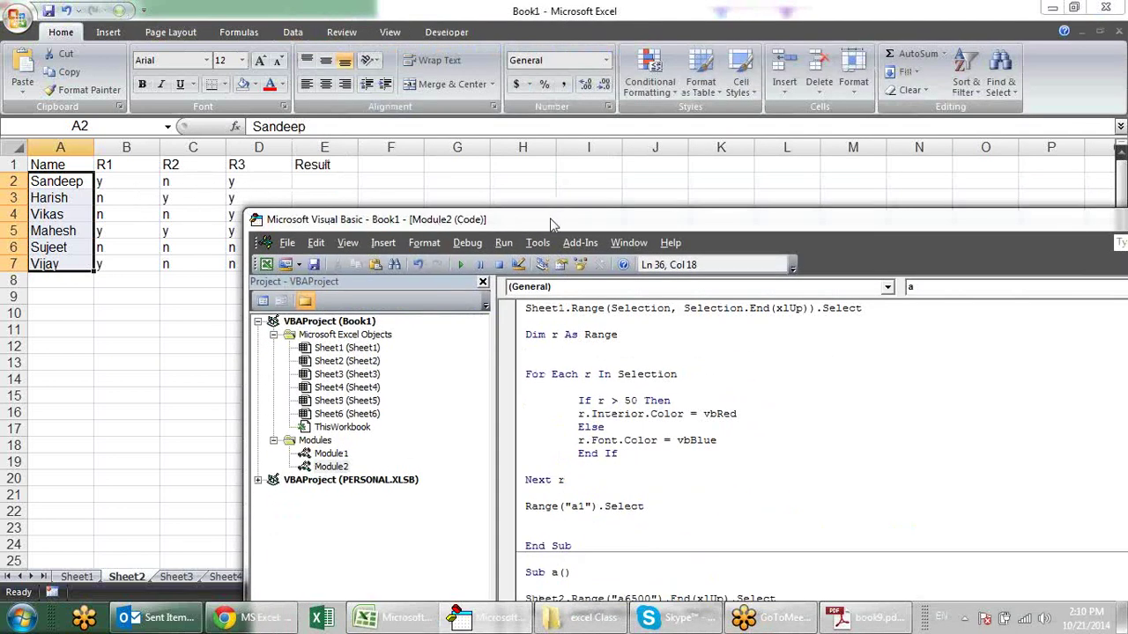
drag(553, 223, 565, 15)
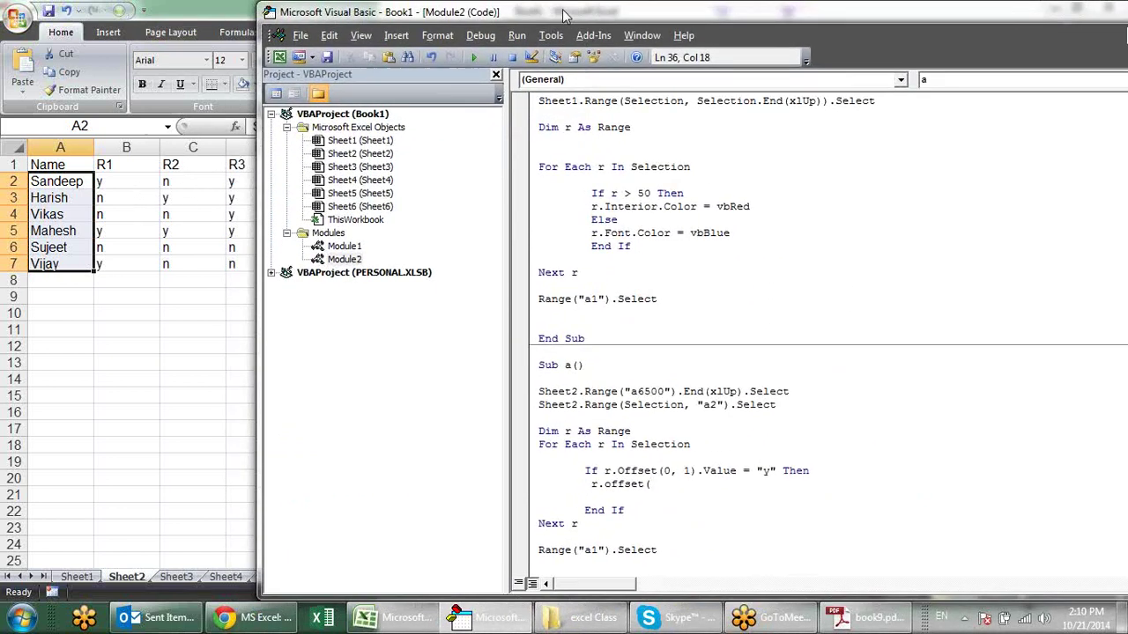
text(0,4)
text())
text(.value)
text(=")
text(selected)
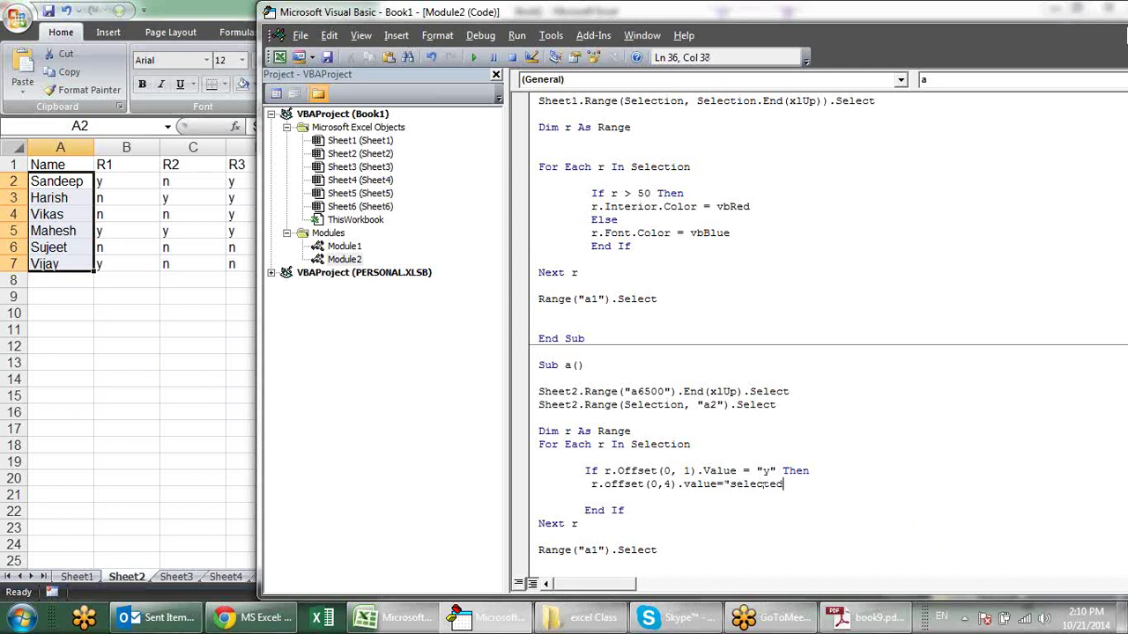
text(")
key(Return)
key(BackSpace)
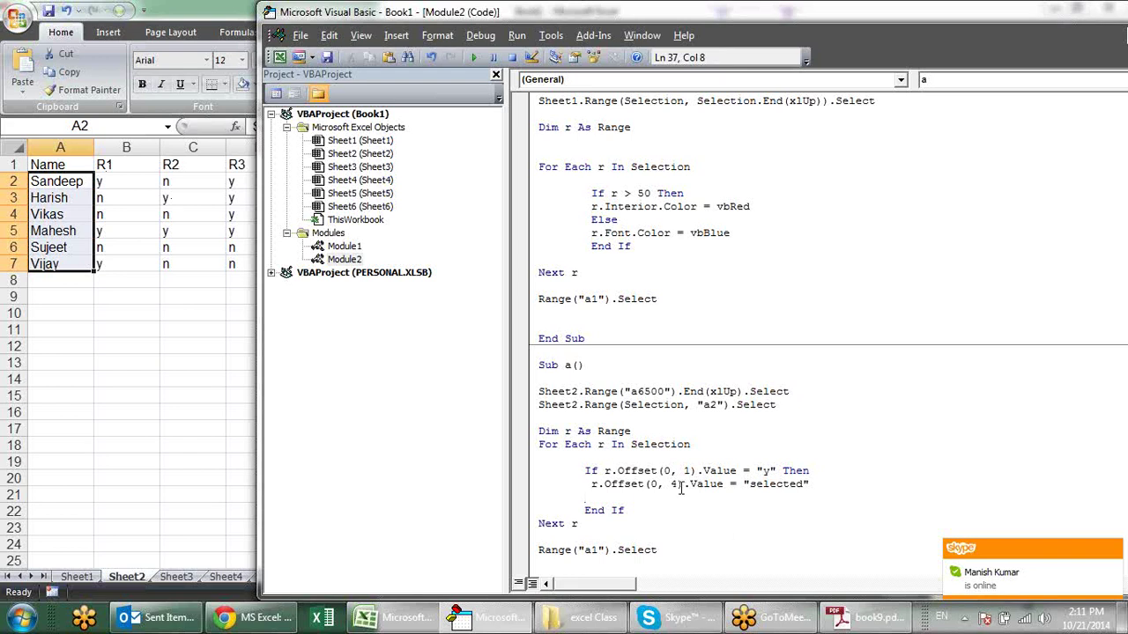
Review the column offset 1 in the If test, then switch to Sheet2's R1 column.
click(606, 476)
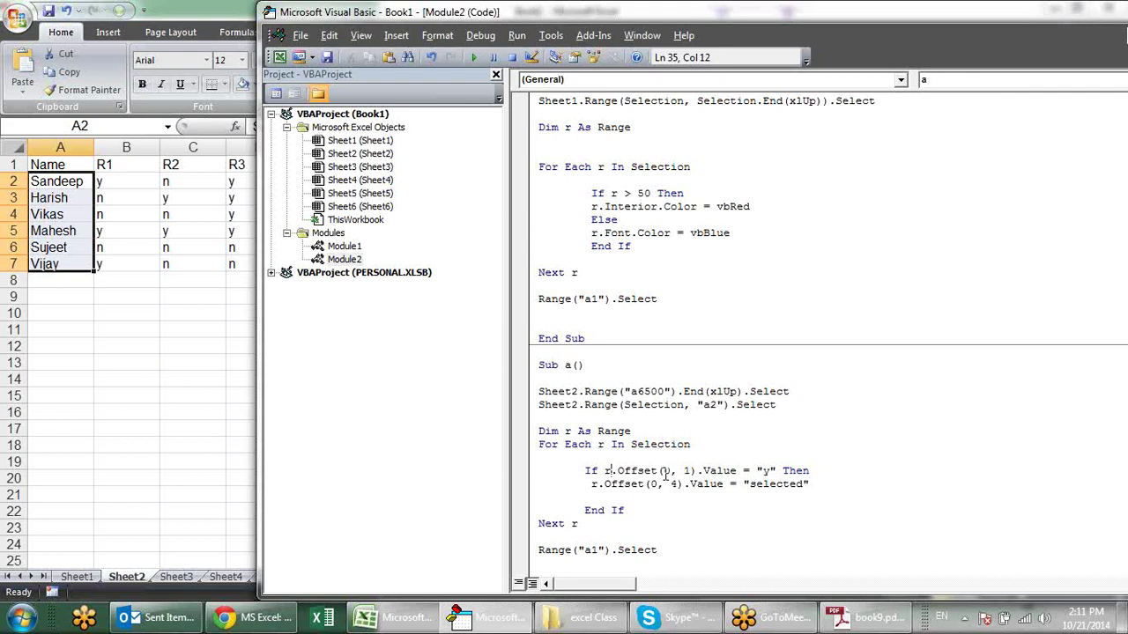
click(664, 473)
click(686, 474)
click(690, 471)
click(128, 178)
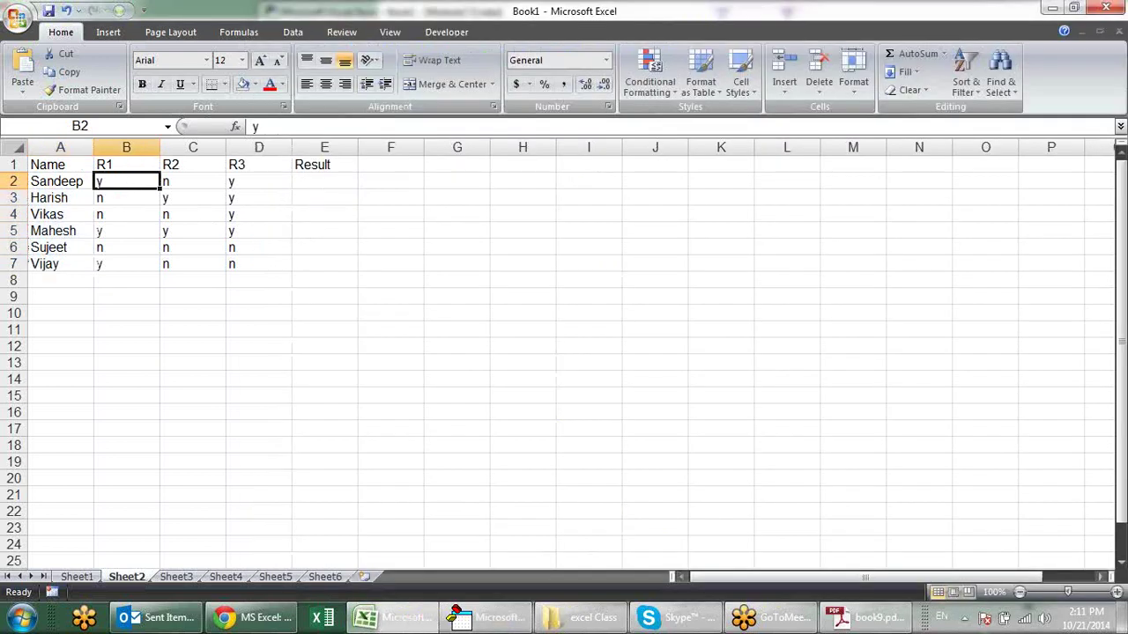
Move the code editor right to uncover Sheet2's Result column and inspect row 2 through E2.
click(487, 617)
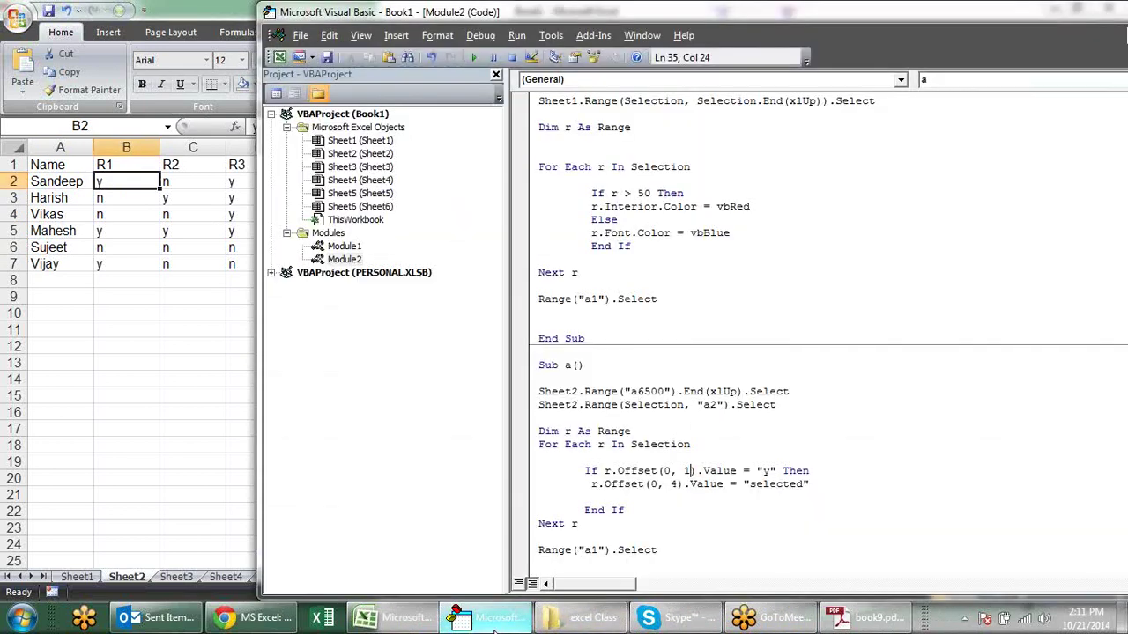
click(780, 470)
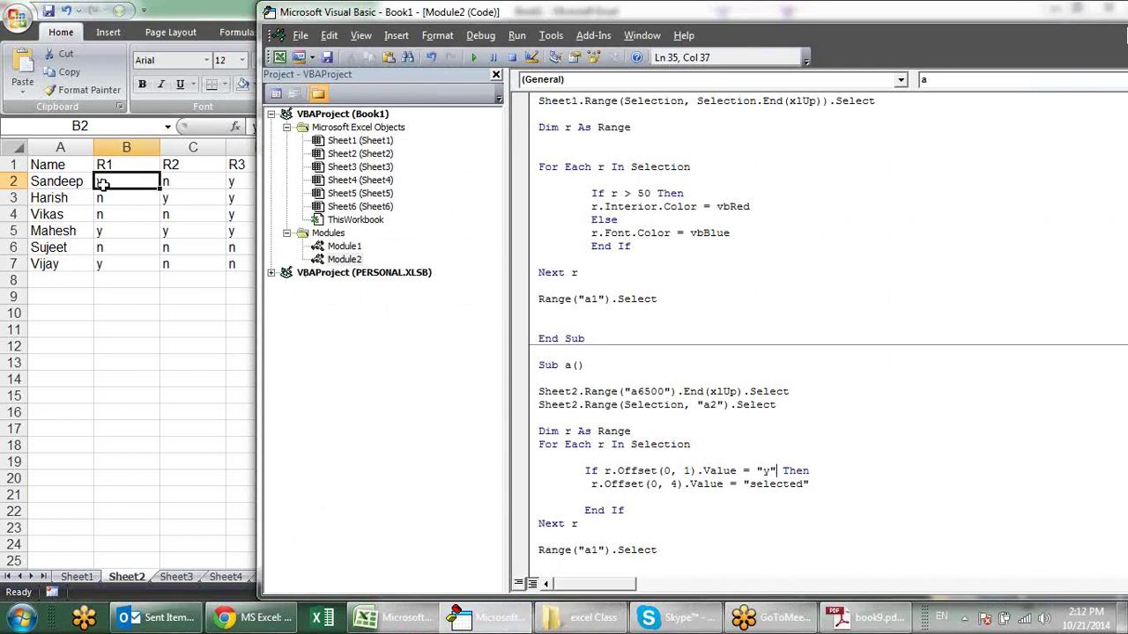
drag(485, 22, 662, 40)
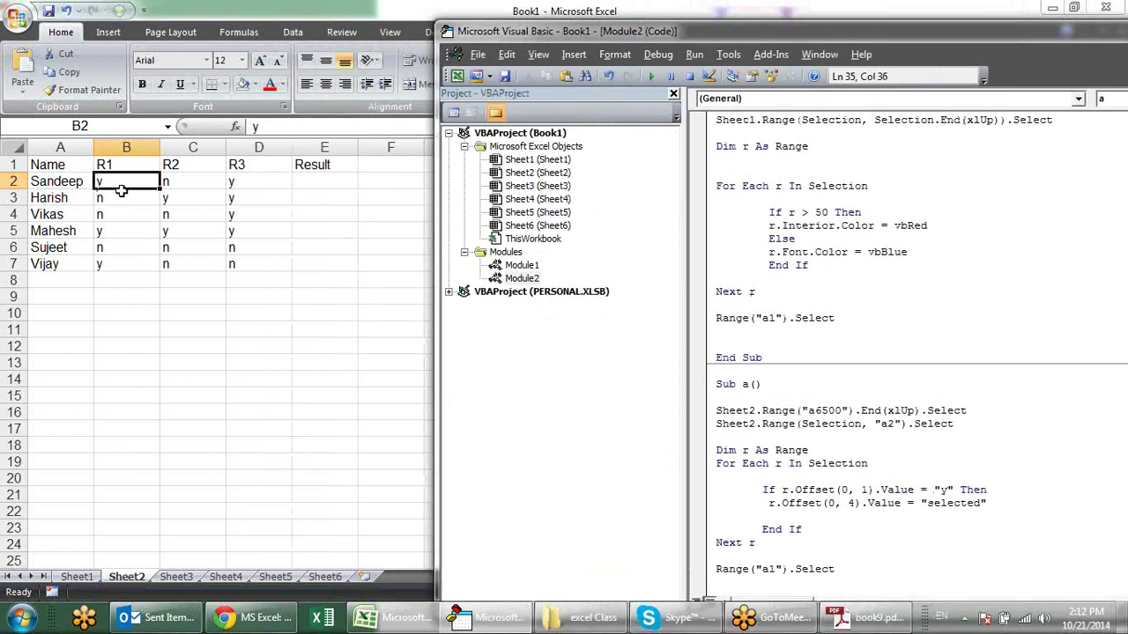
click(76, 183)
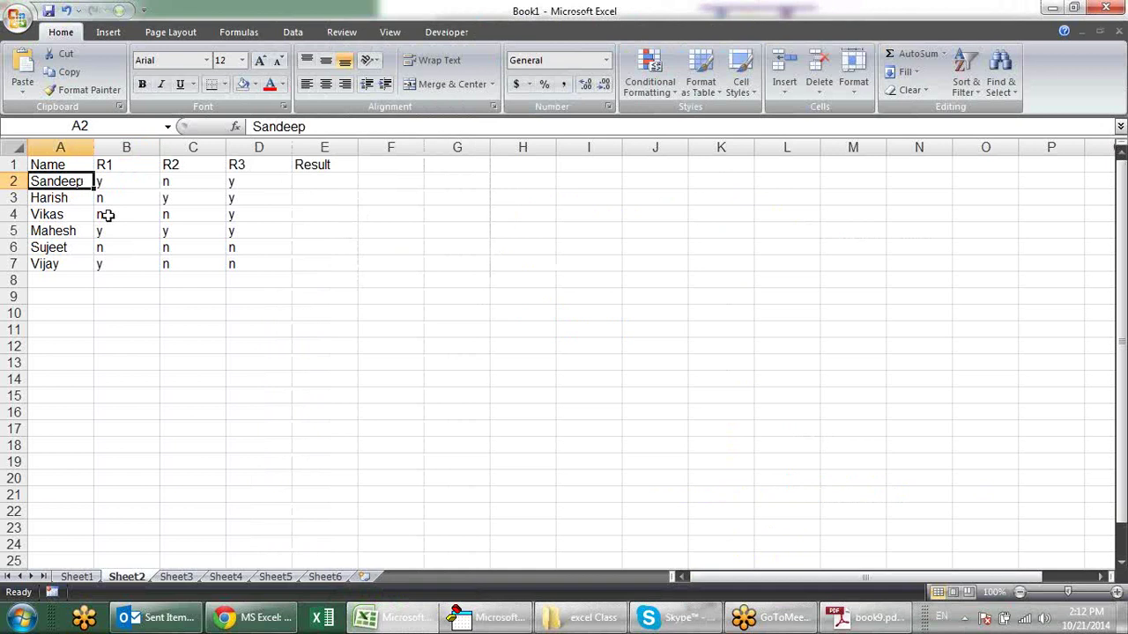
key(Right)
key(Right)
key(Right)
key(Right)
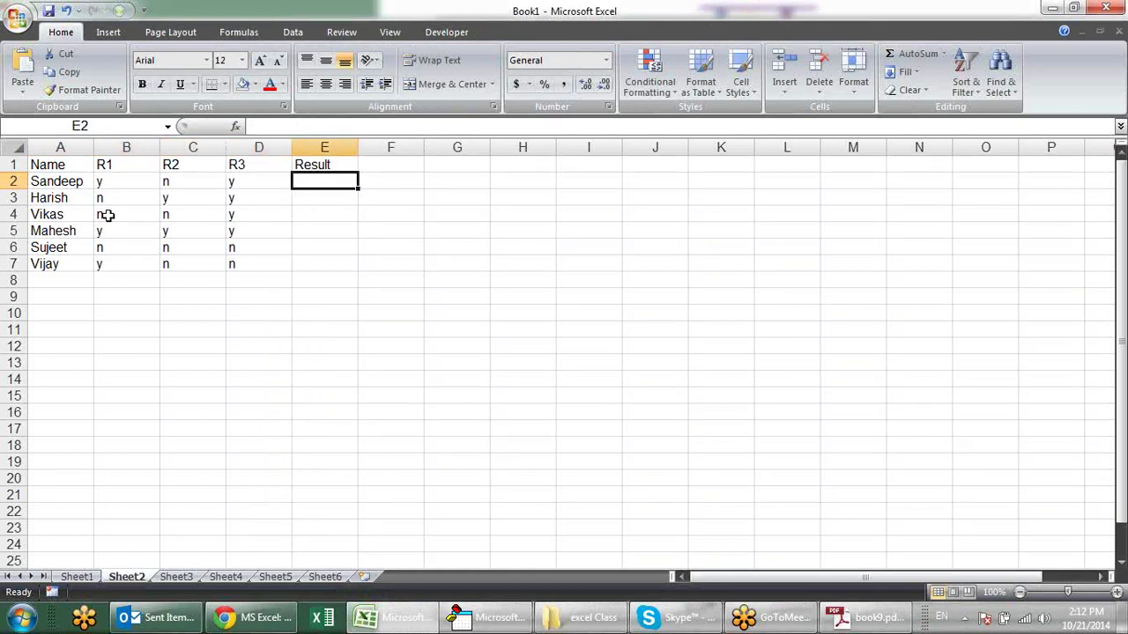
key(Down)
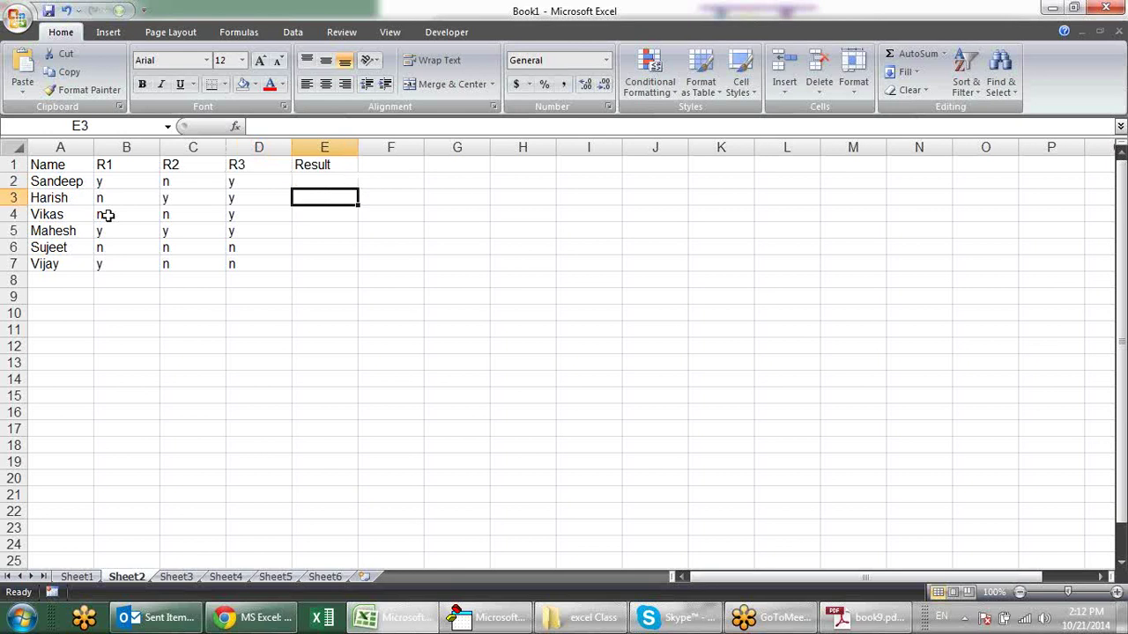
key(Up)
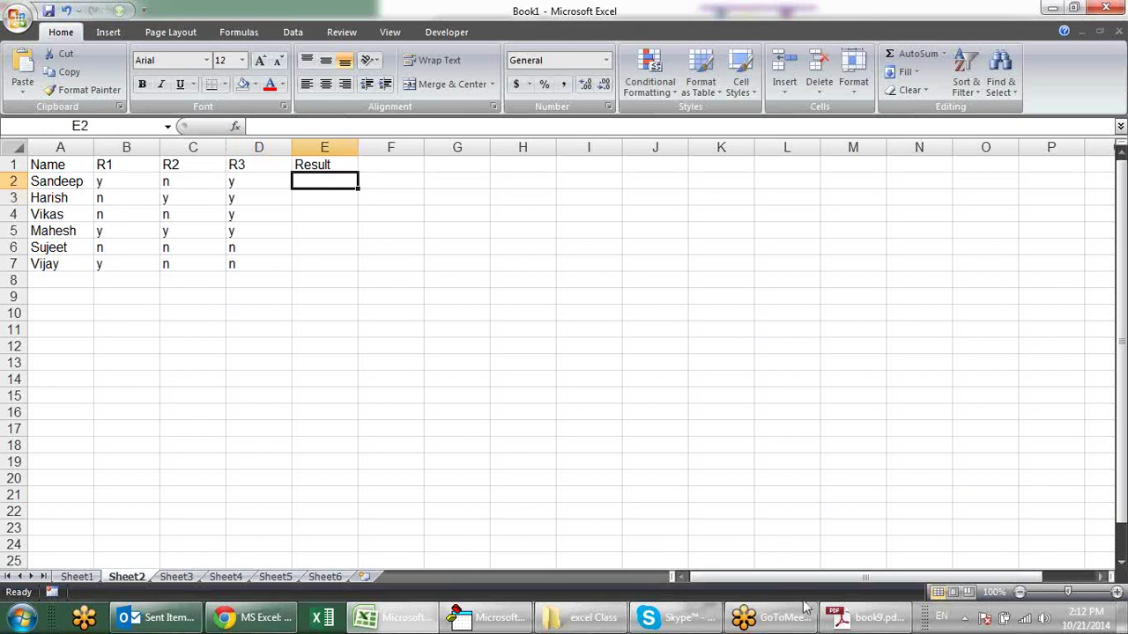
click(520, 617)
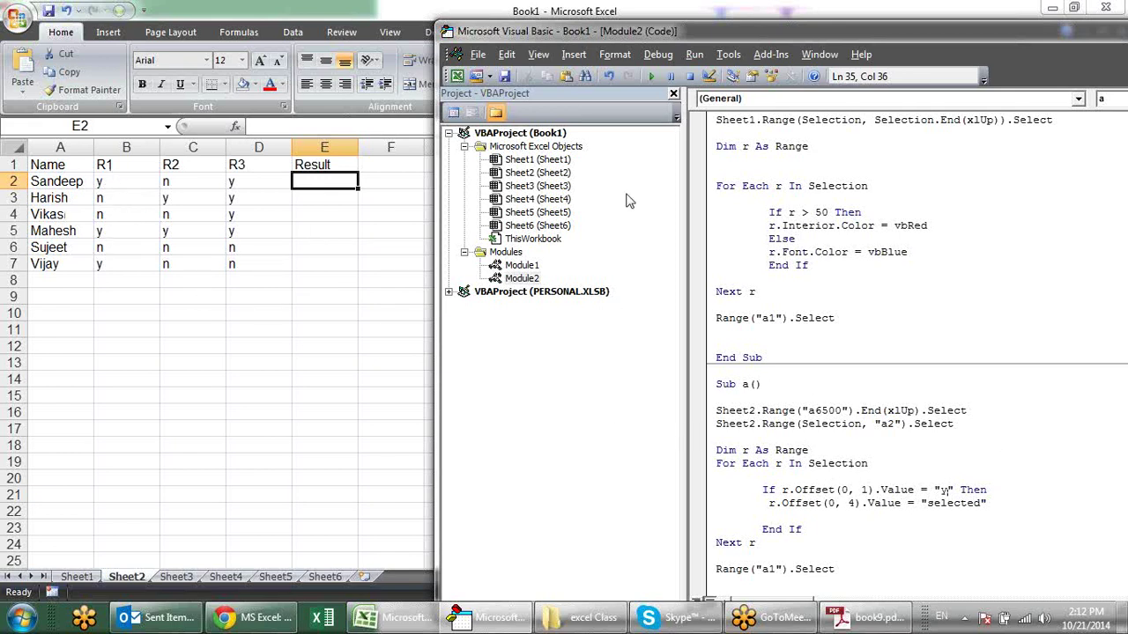
Rename the duplicate Sub a() to Sub b() after the ambiguous-name error, then run it and check Sheet2.
click(653, 76)
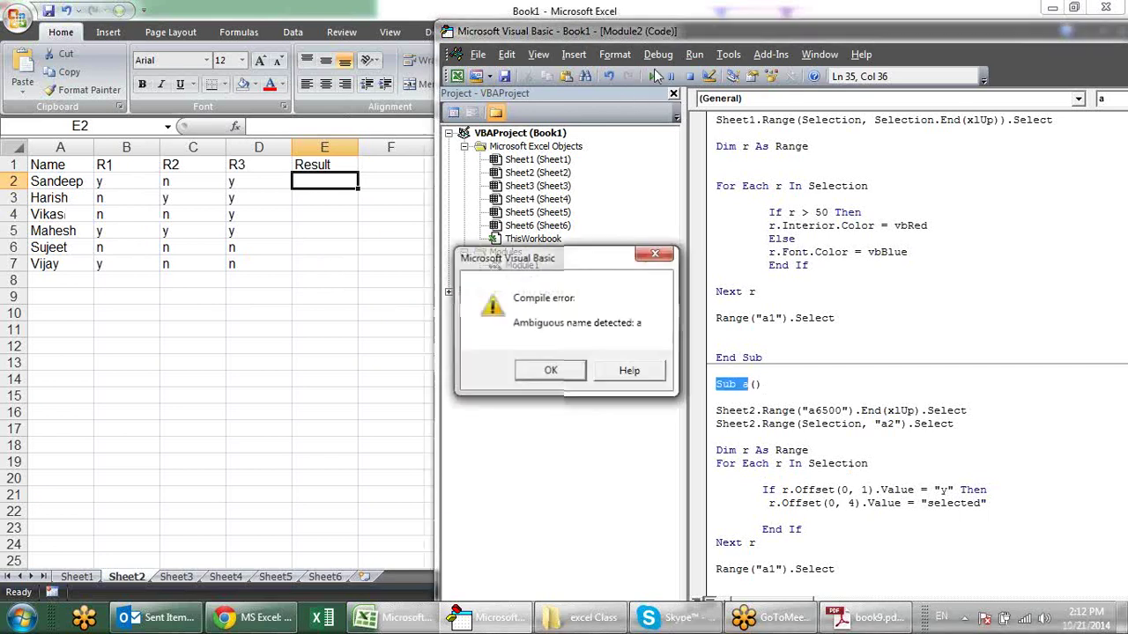
click(560, 370)
click(748, 385)
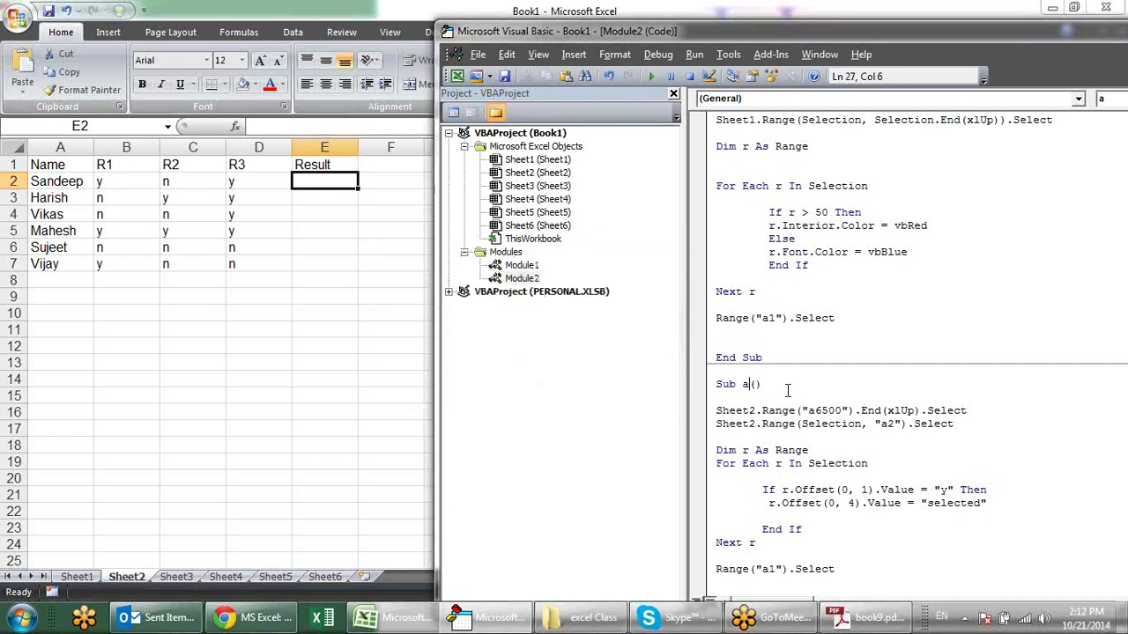
key(BackSpace)
text(b)
click(768, 450)
click(651, 76)
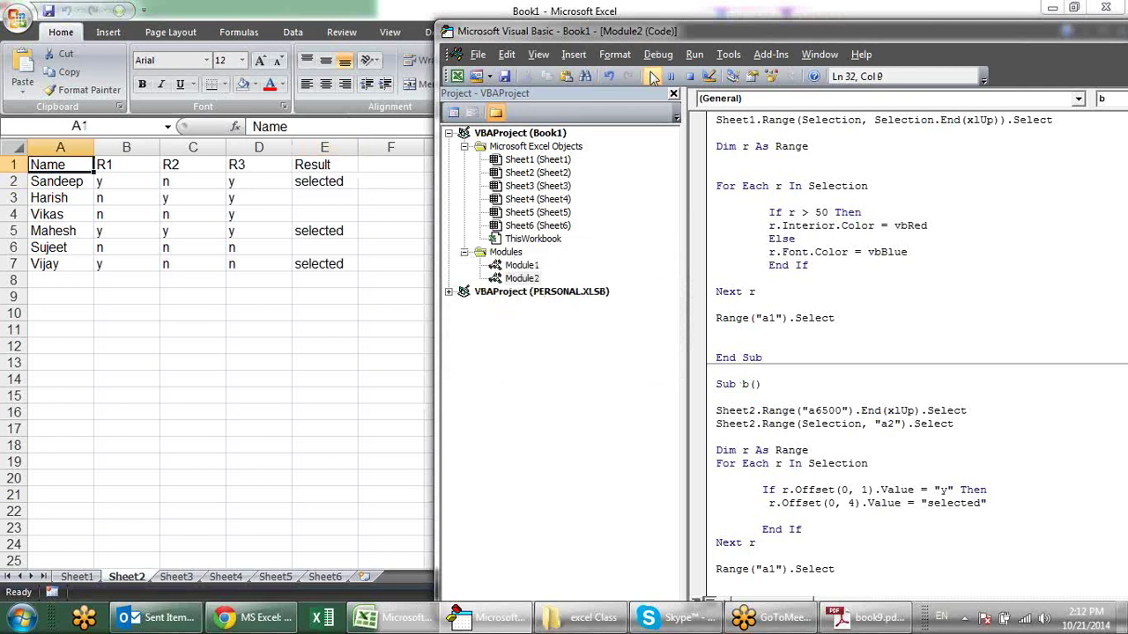
click(333, 181)
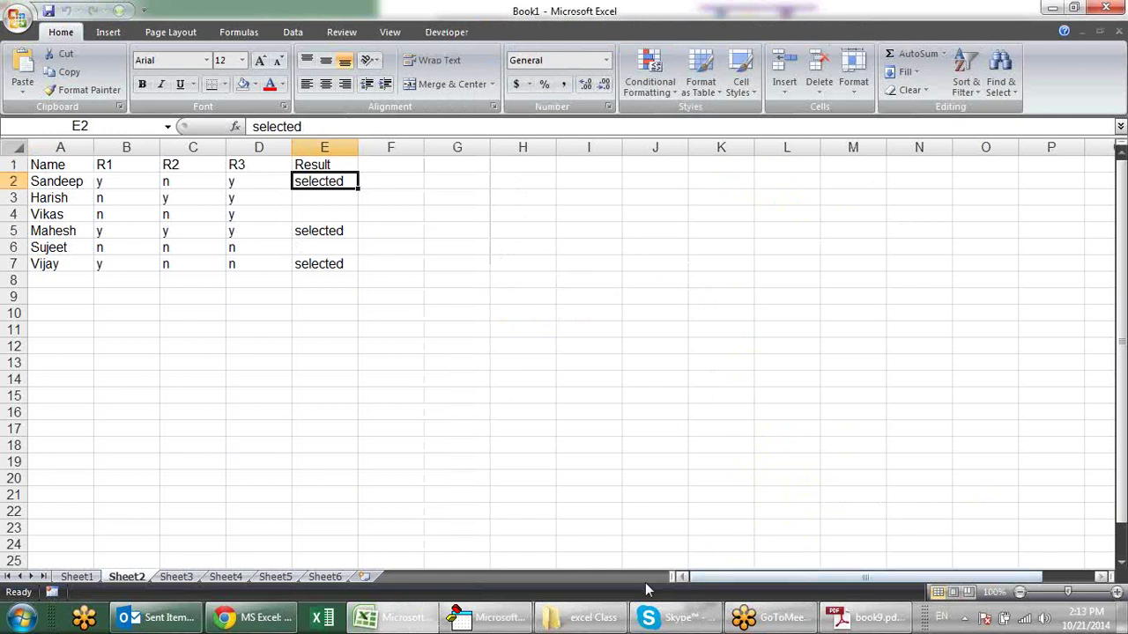
click(517, 622)
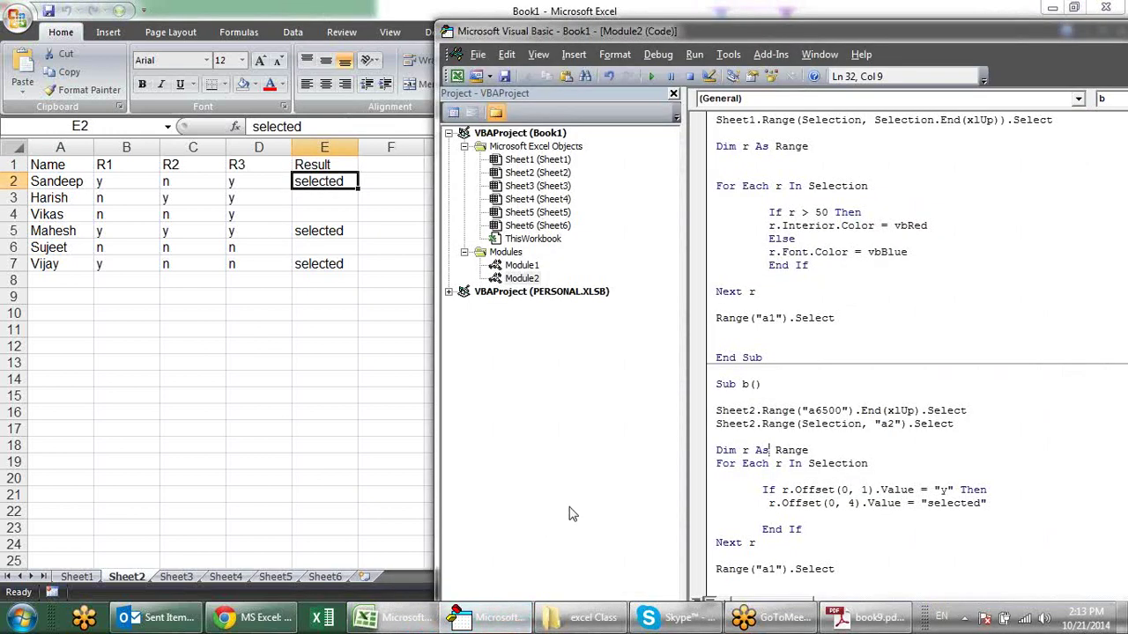
Add an Else line after the "selected" assignment.
click(1002, 511)
key(Return)
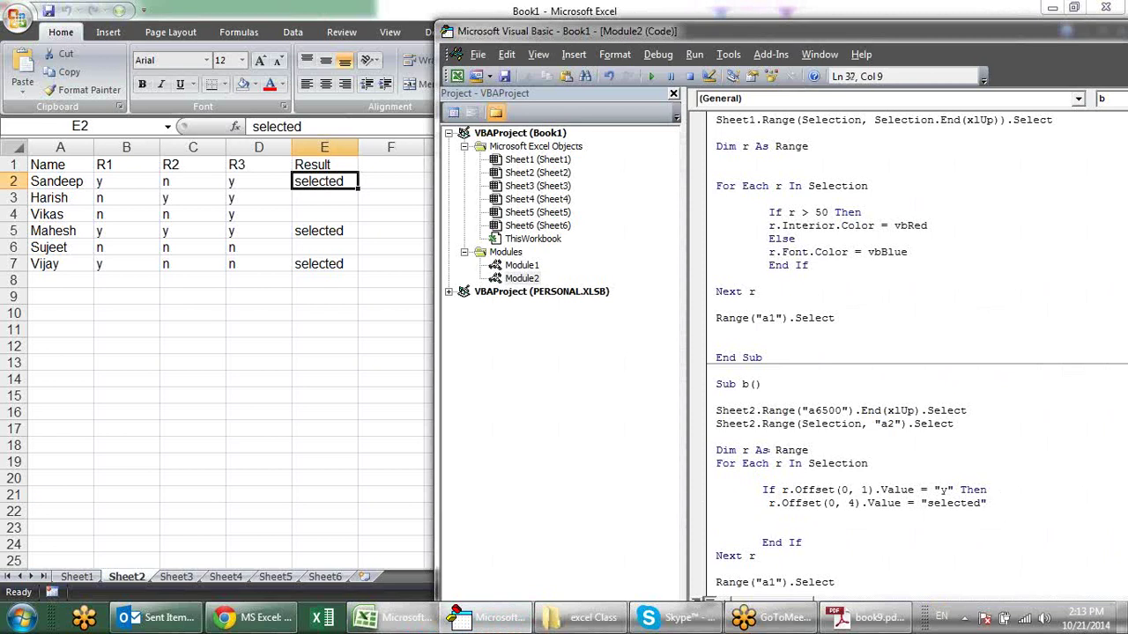
text(esl)
key(BackSpace)
key(BackSpace)
key(BackSpace)
text(l)
text(se)
Under Else, paste the Offset assignment and change its value to "rejected".
drag(987, 503, 769, 503)
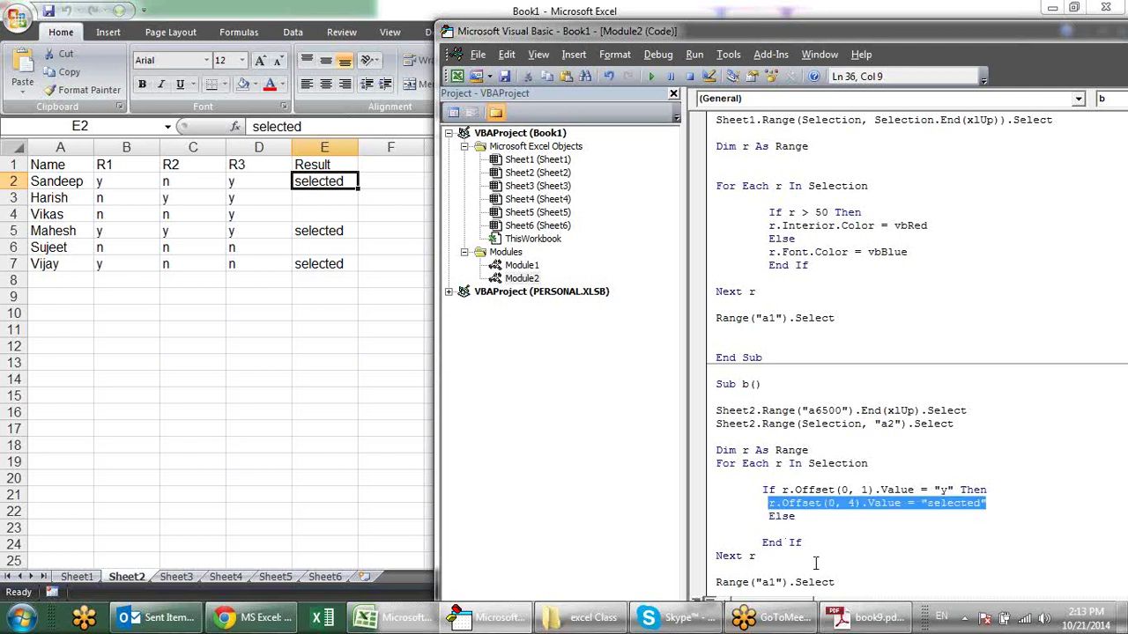
click(805, 529)
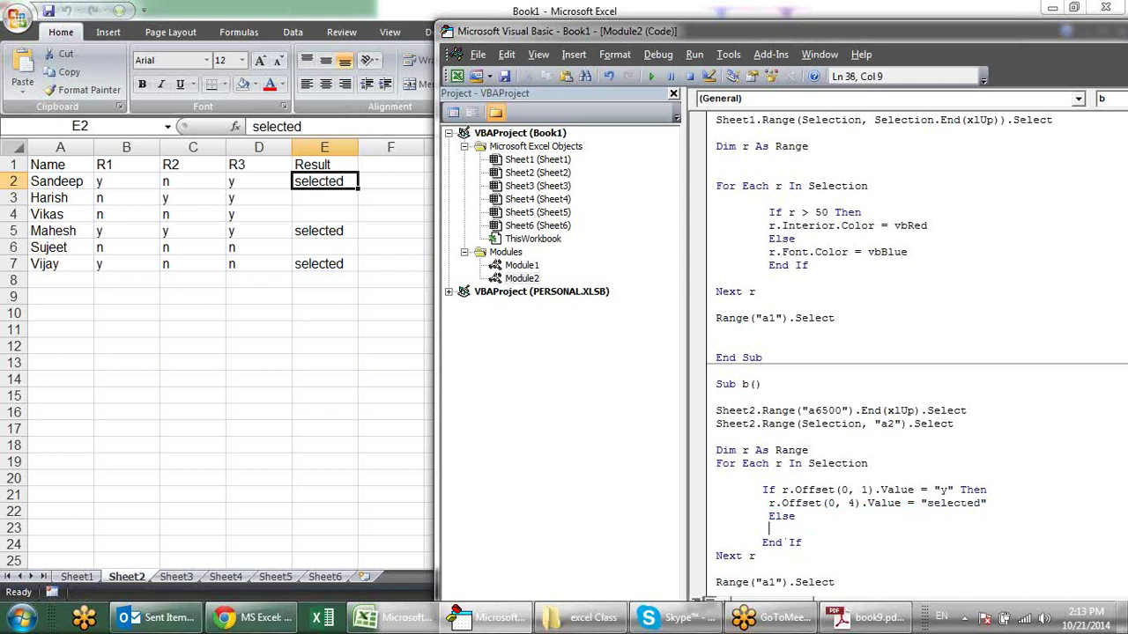
text(r.Offset(0, 4).Value = "selected")
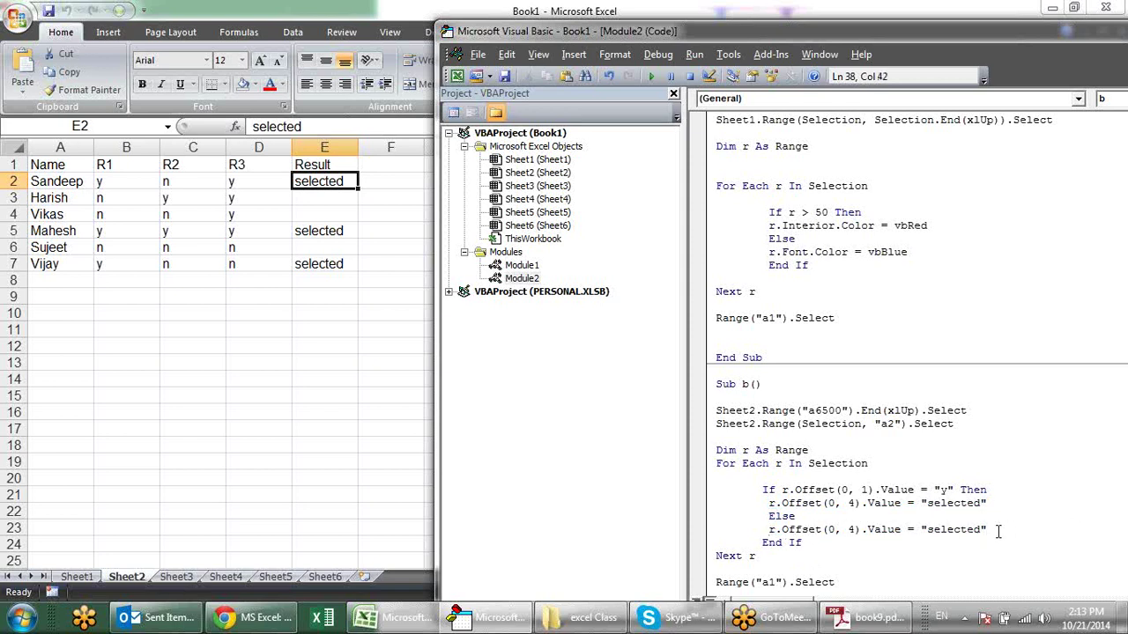
key(BackSpace)
key(BackSpace)
key(BackSpace)
key(BackSpace)
key(BackSpace)
key(BackSpace)
key(BackSpace)
key(BackSpace)
text(re)
text(jectee)
key(BackSpace)
text(d)
Maximize the code editor to fill the screen.
double_click(1000, 36)
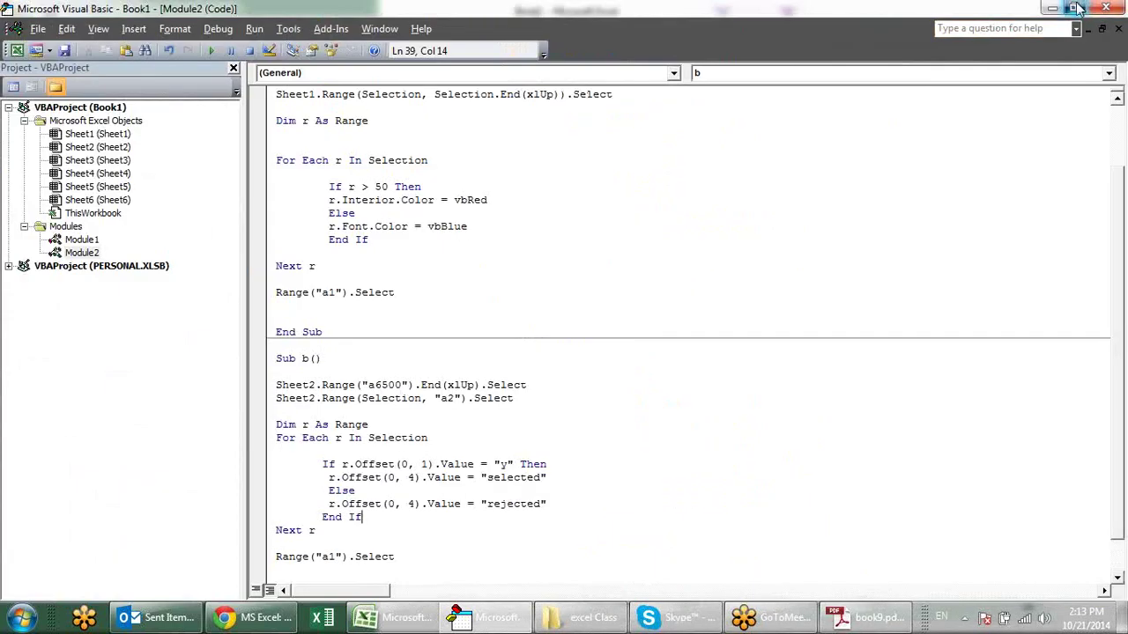
click(1074, 8)
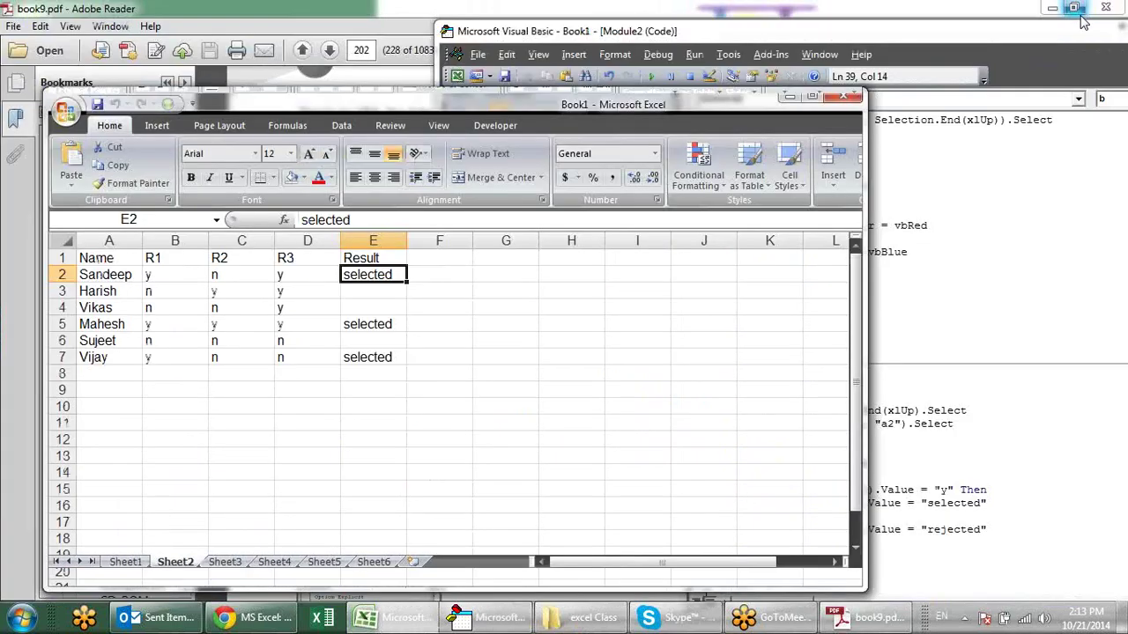
click(996, 34)
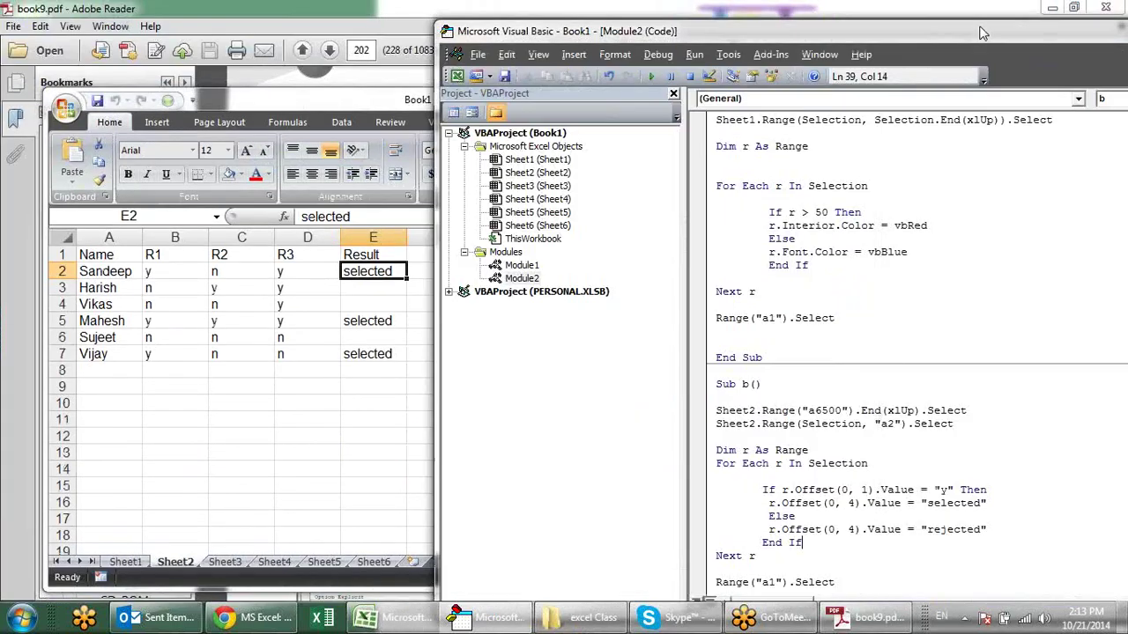
click(1069, 8)
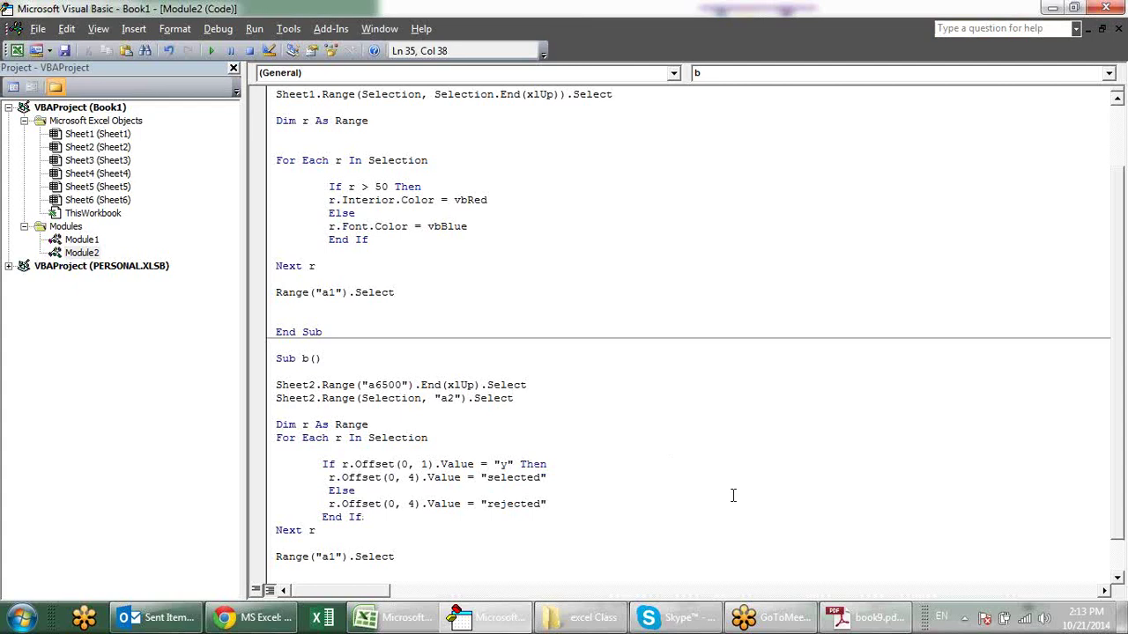
Extend the If test with And r.Offset(0,2).Value="y" And r.Offset(0,3).Value="y".
text(andr.)
text(offset)
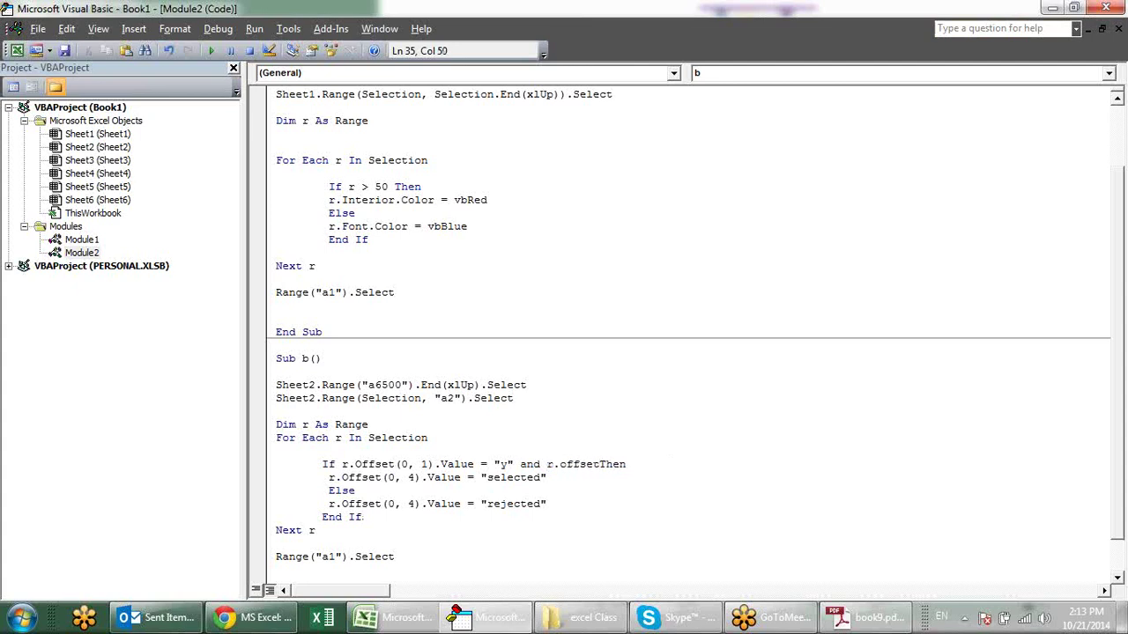
text((0)
text(,2)
text().value)
text(=)
text("y)
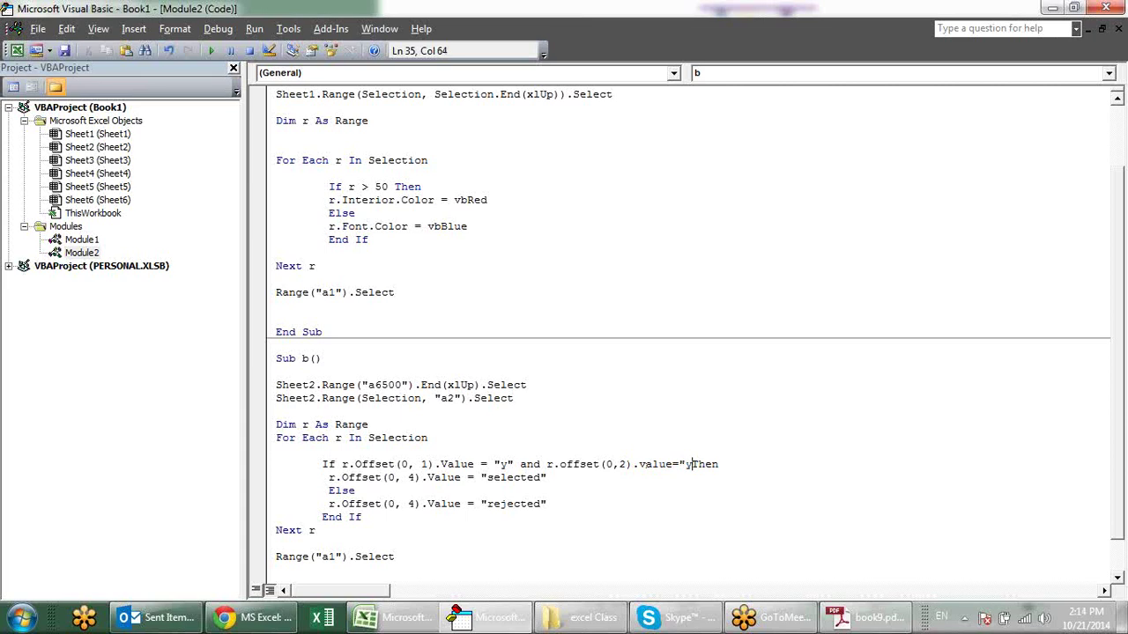
text(")
text( and )
text(r.o)
text(ffset)
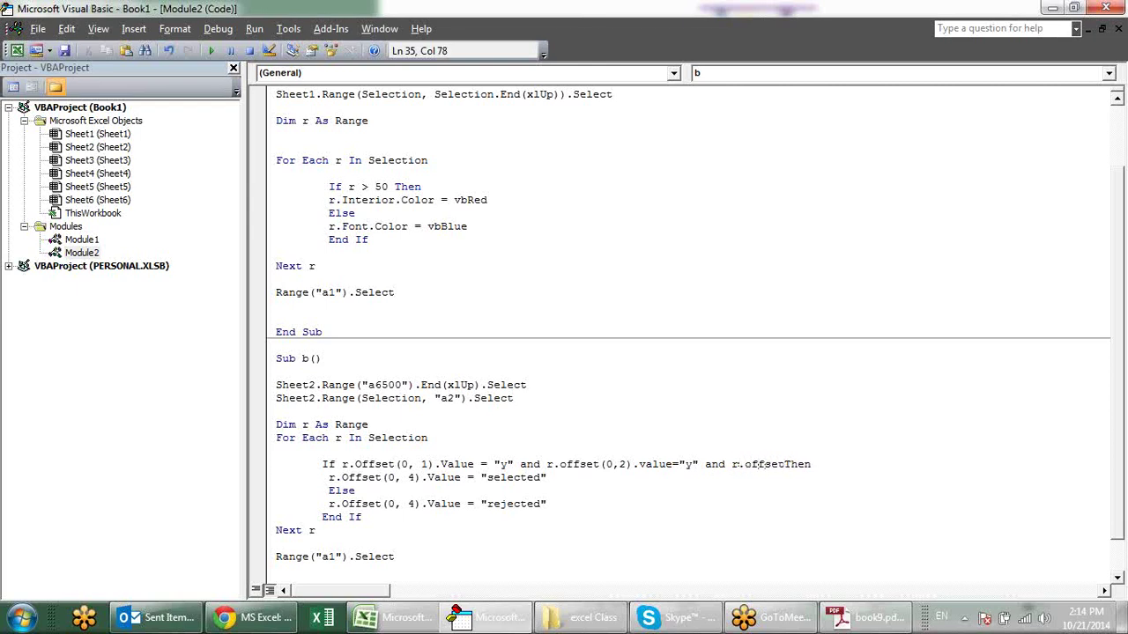
text(()
text(0,3)
text())
text(.value)
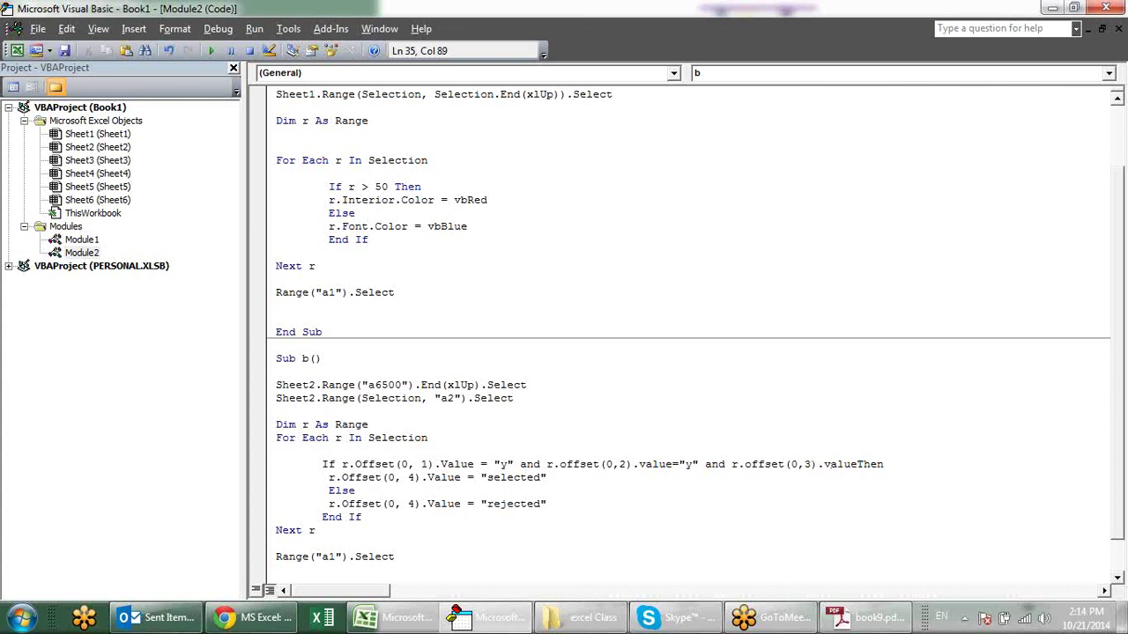
text(=")
text(y")
click(547, 477)
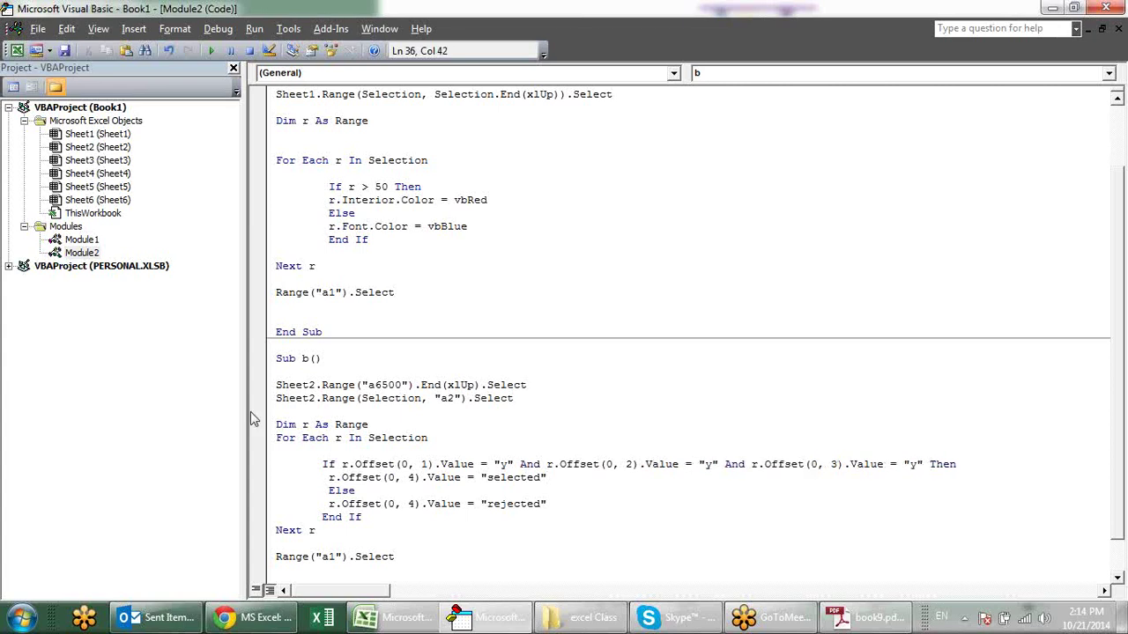
key(Down)
Review the selected and rejected statements, then dock the editor on the right half with a wider code pane.
click(369, 477)
drag(409, 477, 514, 477)
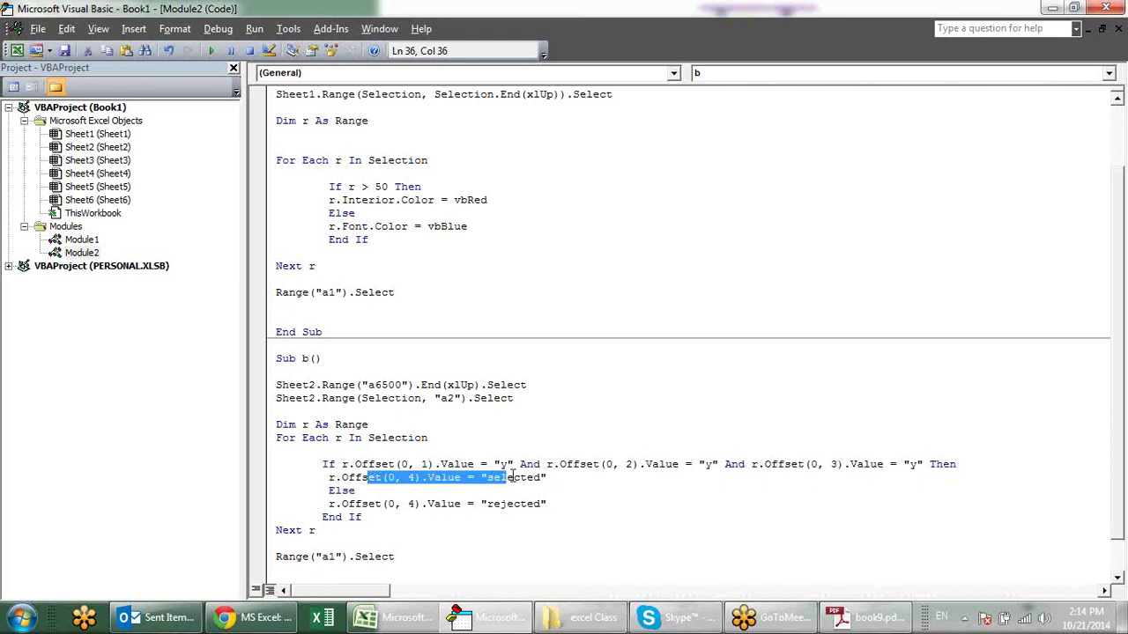
drag(448, 503, 527, 504)
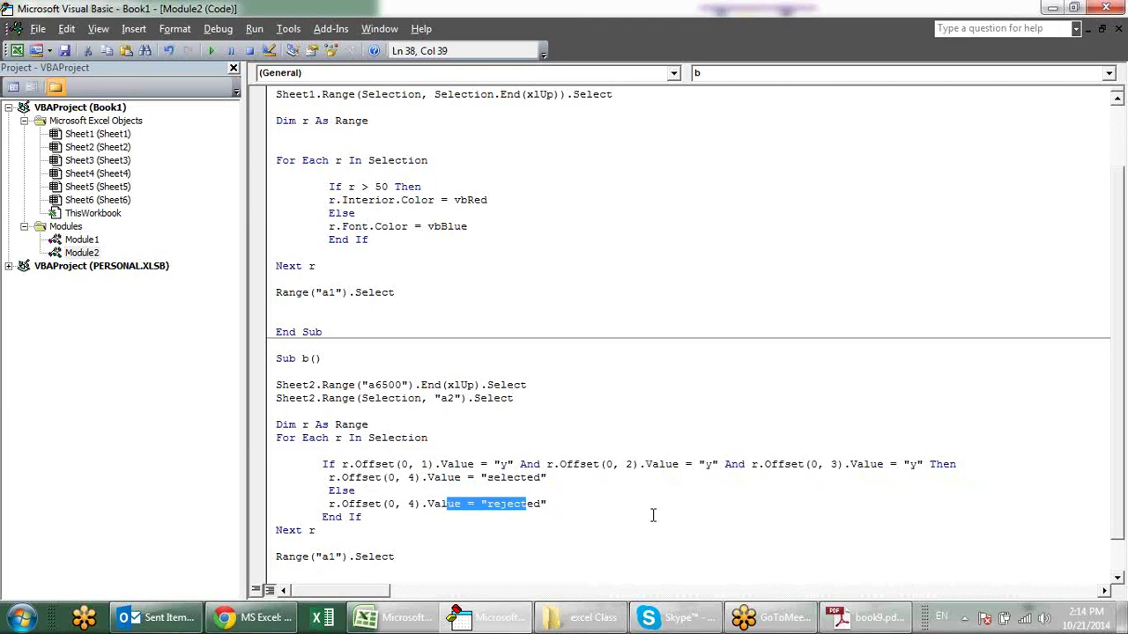
click(626, 492)
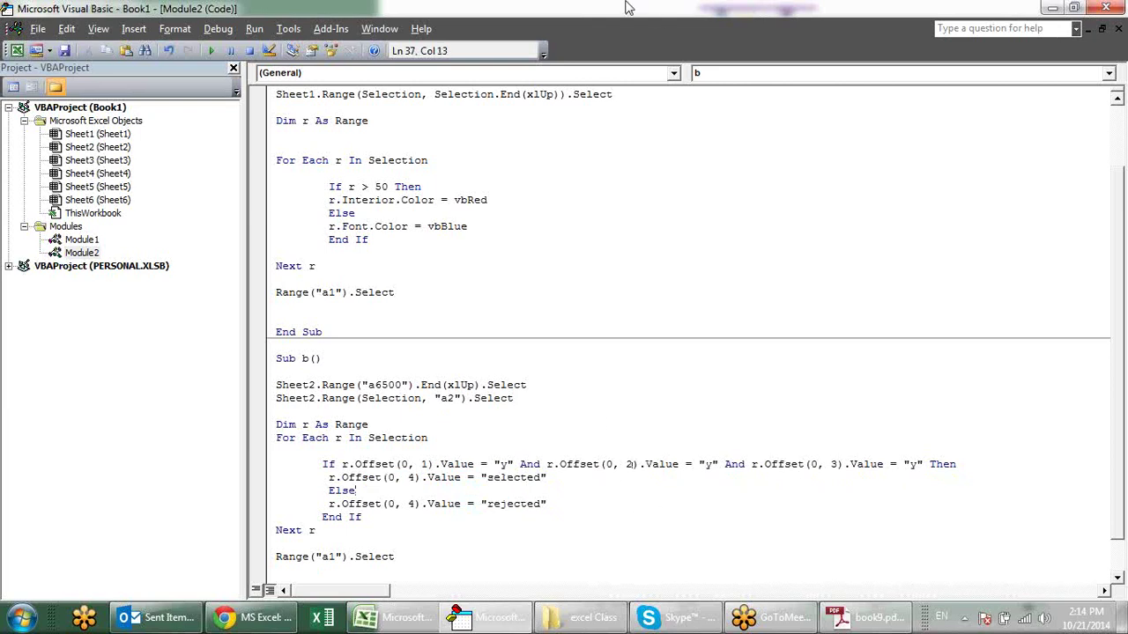
mouse_move(620, 9)
mouse_down()
mouse_move(1075, 13)
mouse_move(1064, 18)
mouse_up()
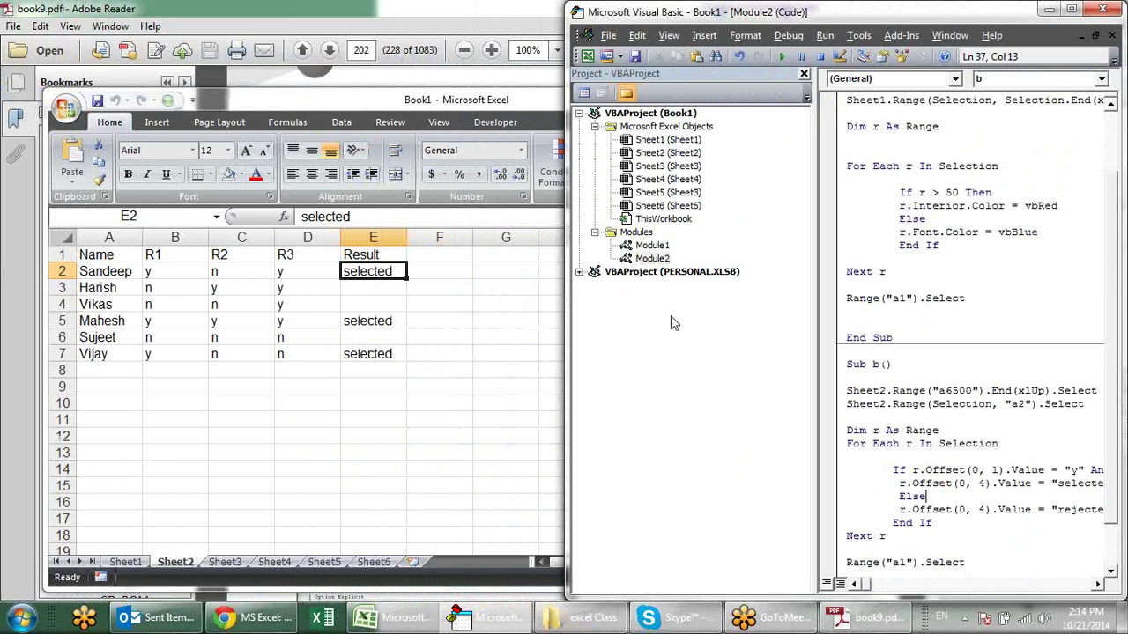
drag(814, 322, 731, 323)
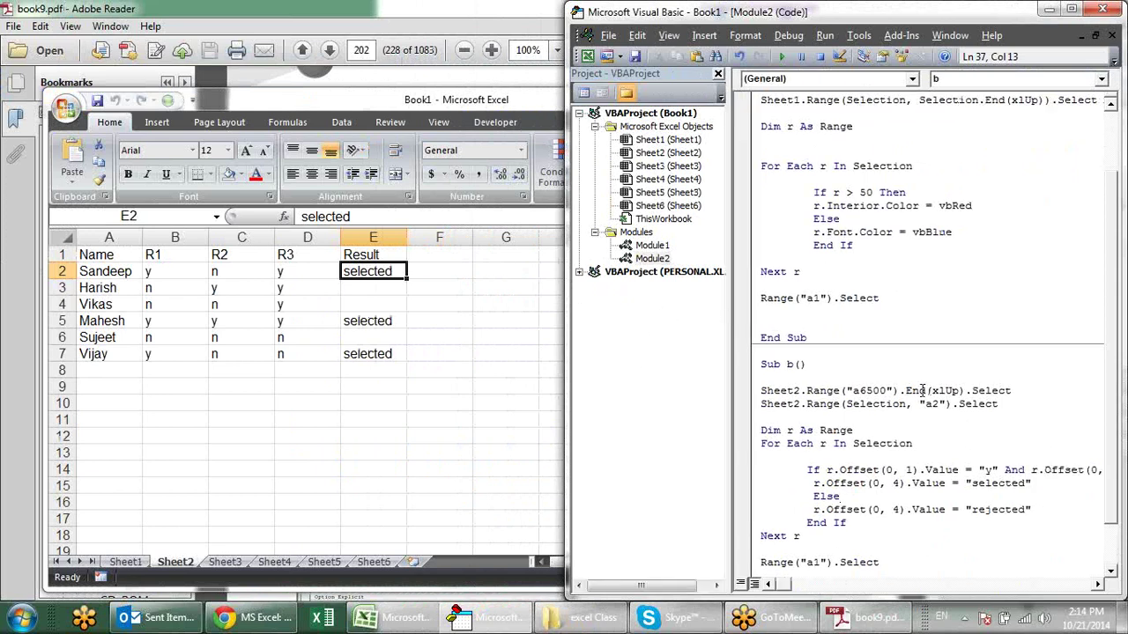
click(1098, 585)
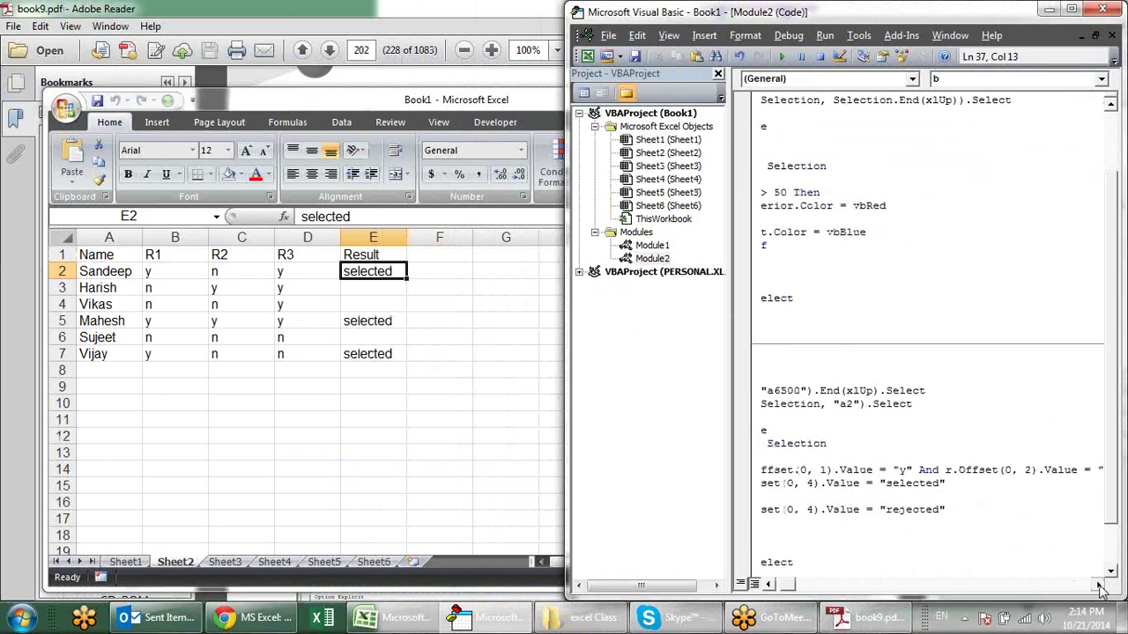
click(768, 584)
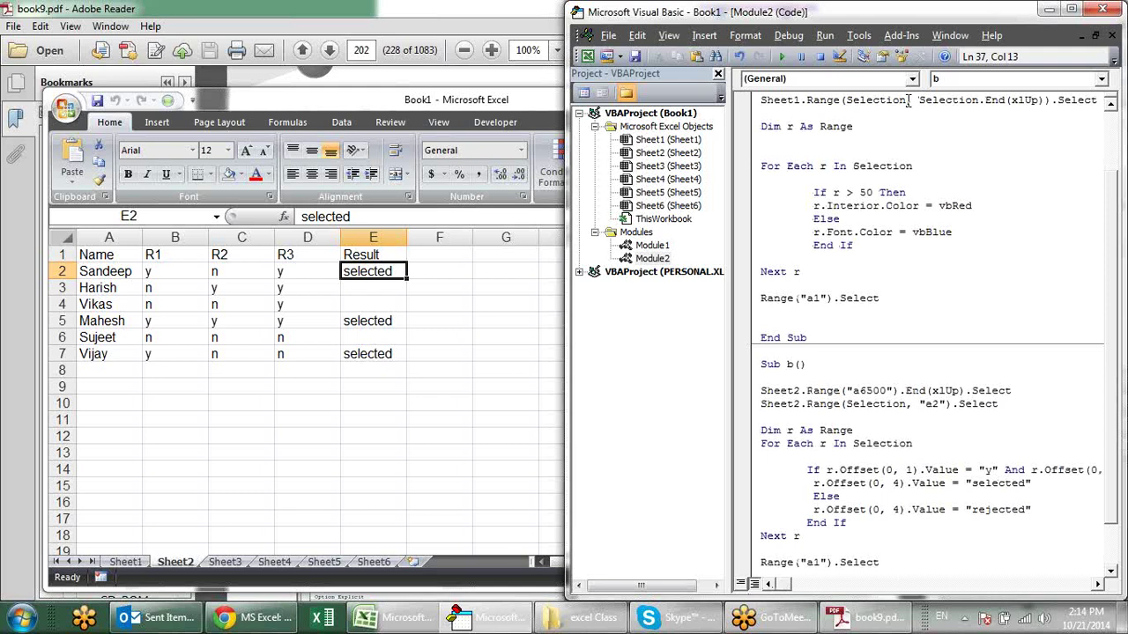
Bring Sheet2 forward, re-check the For Each loop, and mark names A2:A7 and the header row.
double_click(366, 102)
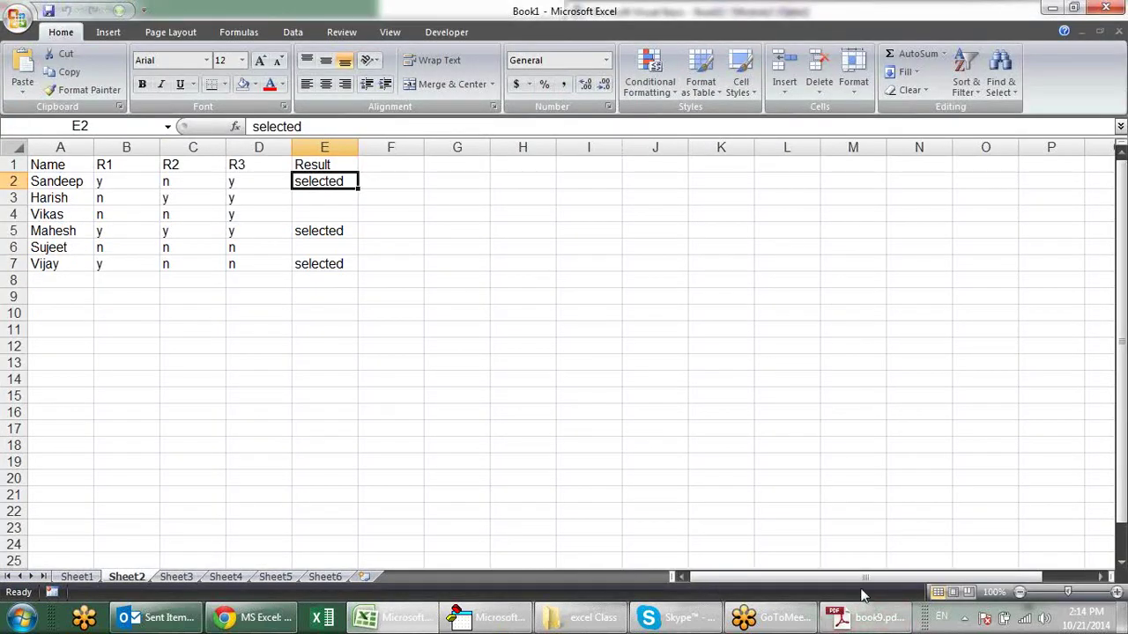
click(509, 616)
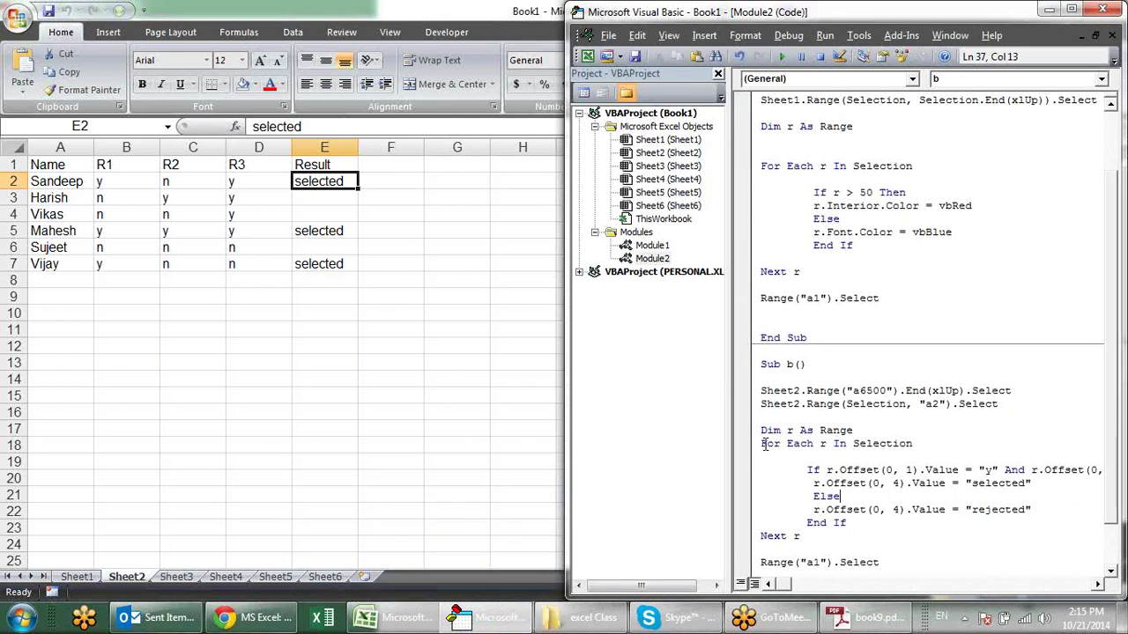
drag(761, 443, 800, 536)
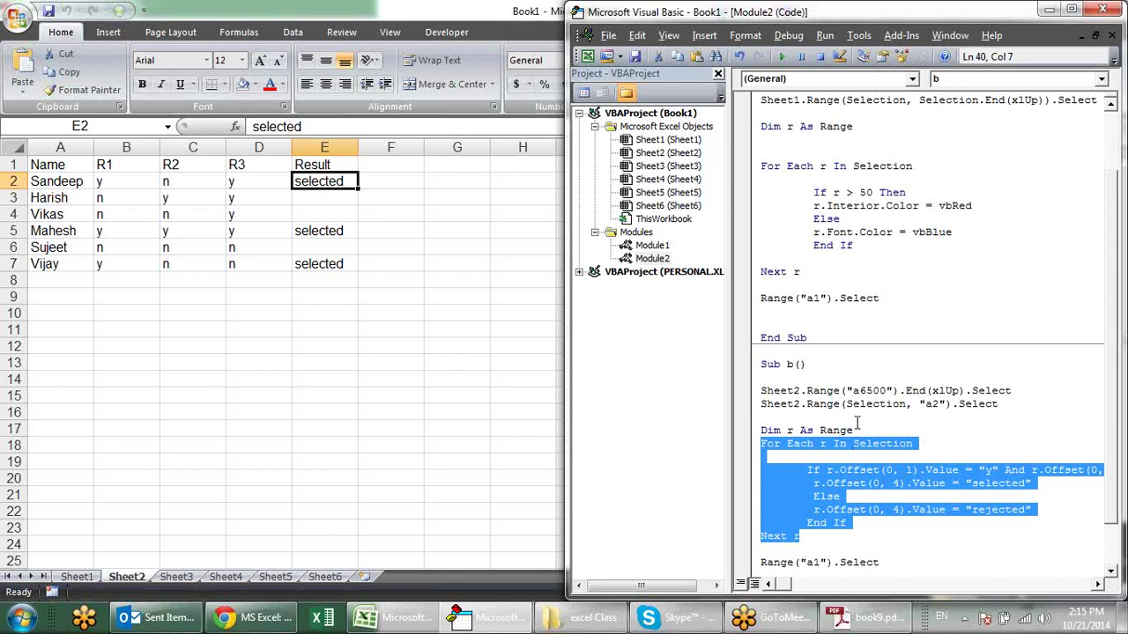
click(960, 458)
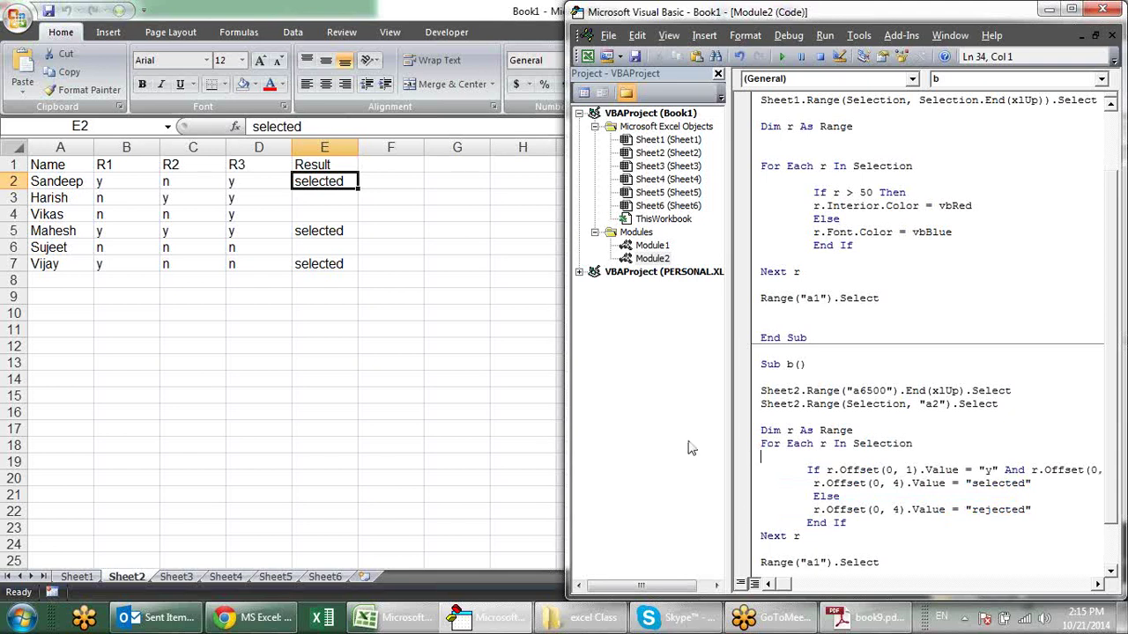
drag(62, 183, 73, 257)
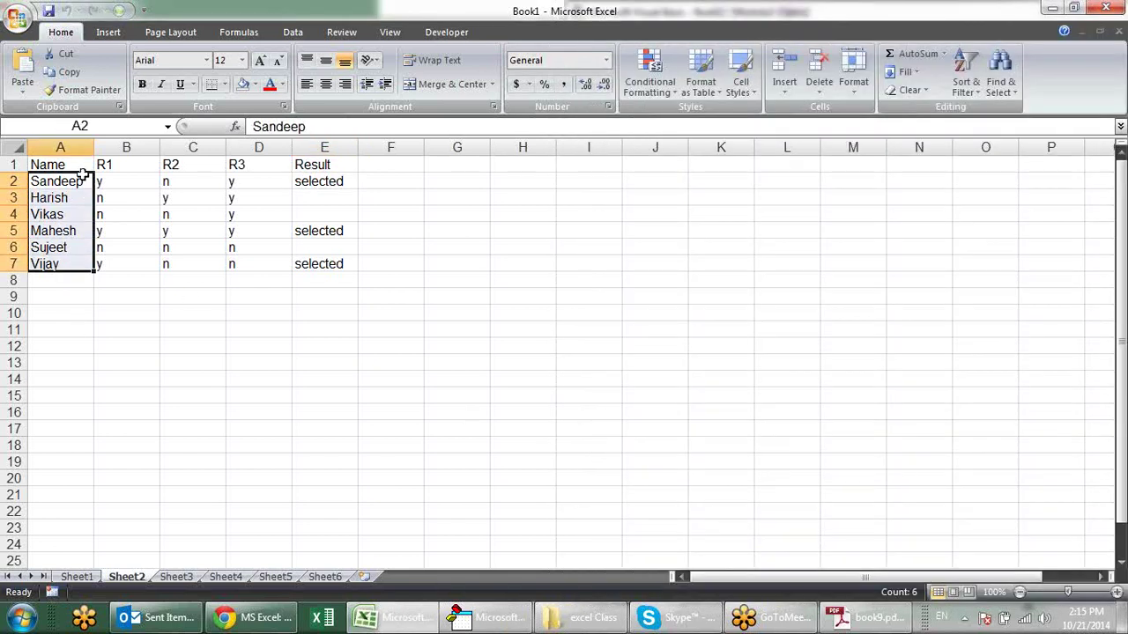
drag(79, 163, 830, 161)
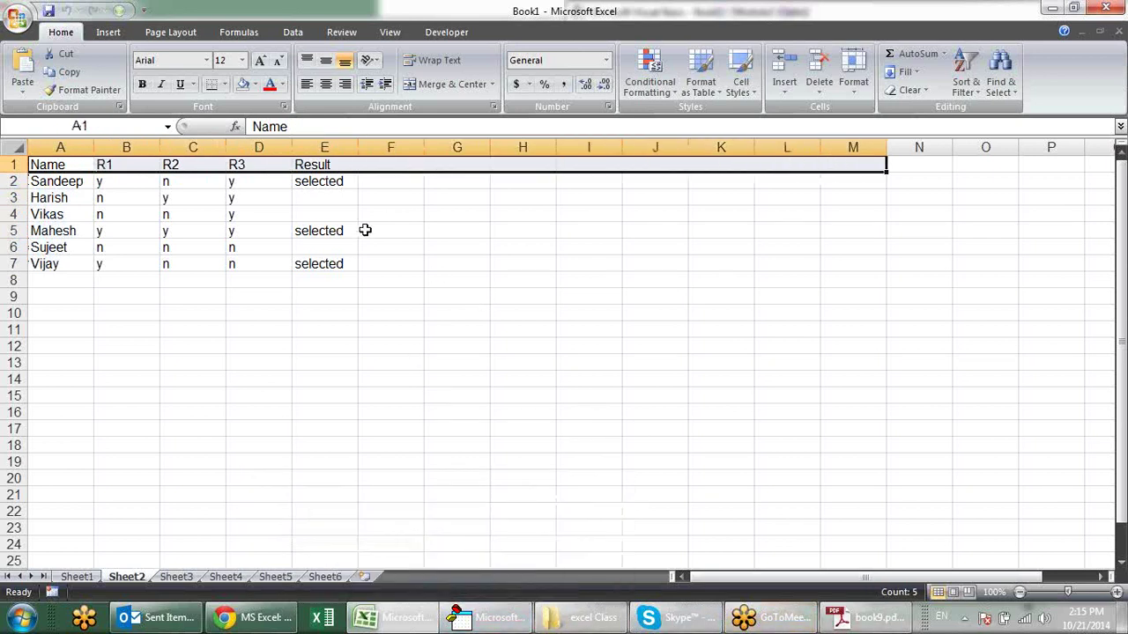
Run macro b and verify column E reads "selected" only in E5 and "rejected" elsewhere.
click(264, 227)
click(481, 617)
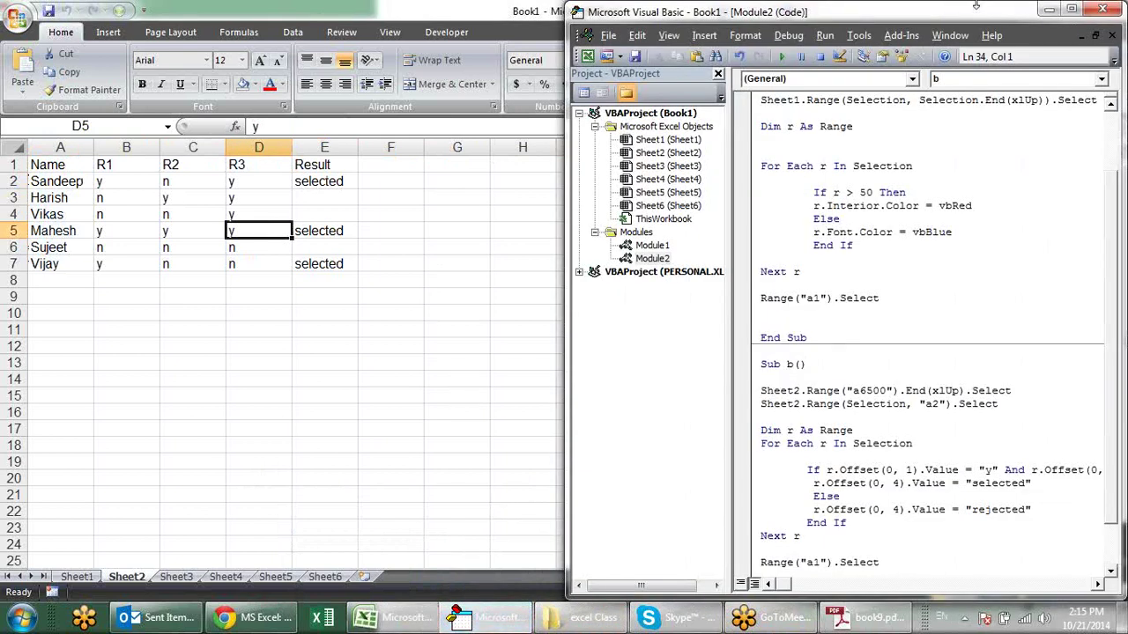
click(781, 56)
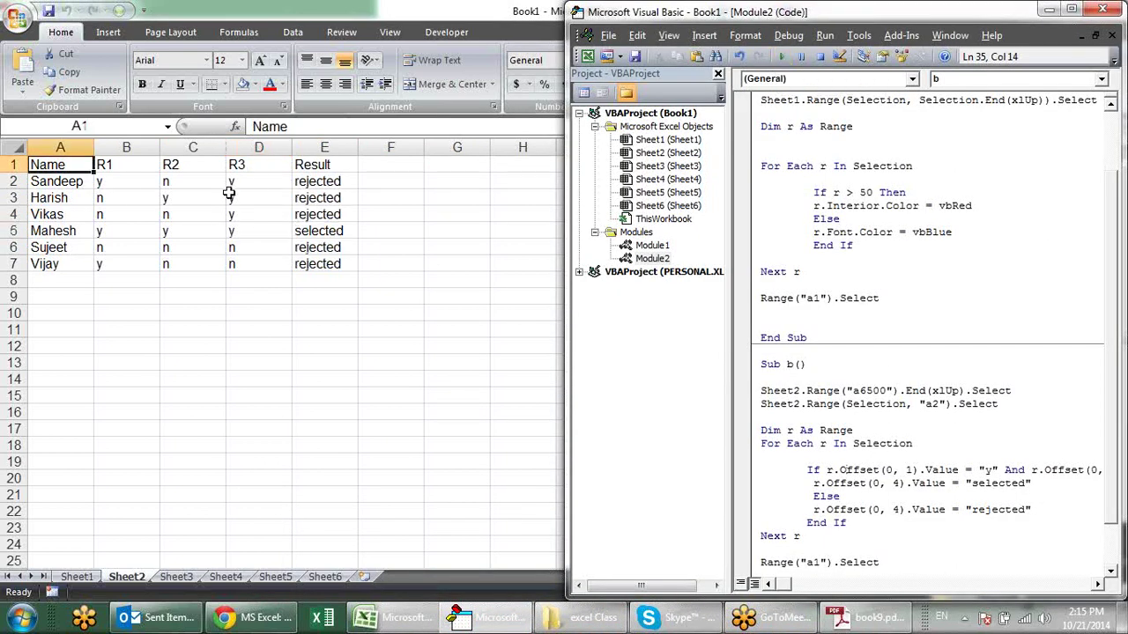
drag(129, 231, 287, 229)
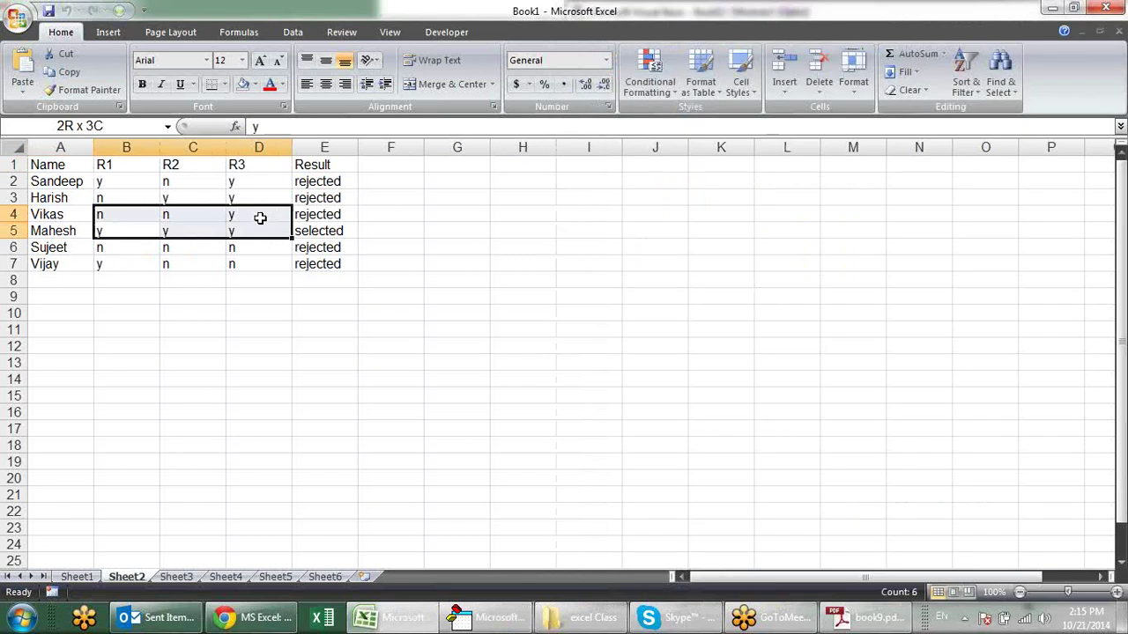
click(304, 232)
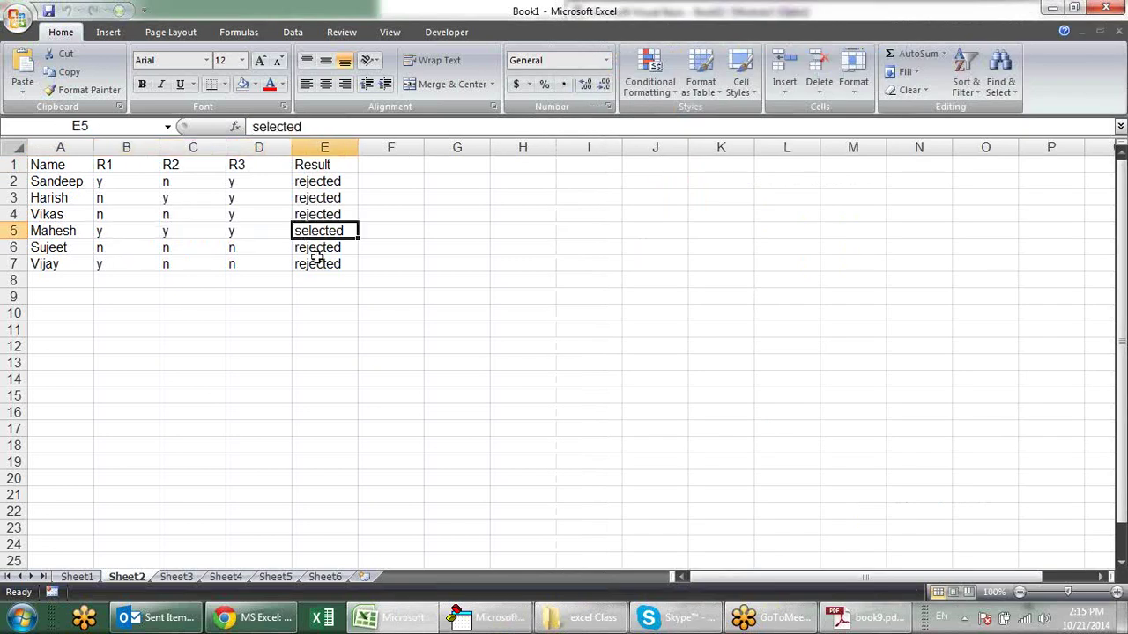
click(317, 252)
click(317, 265)
click(316, 197)
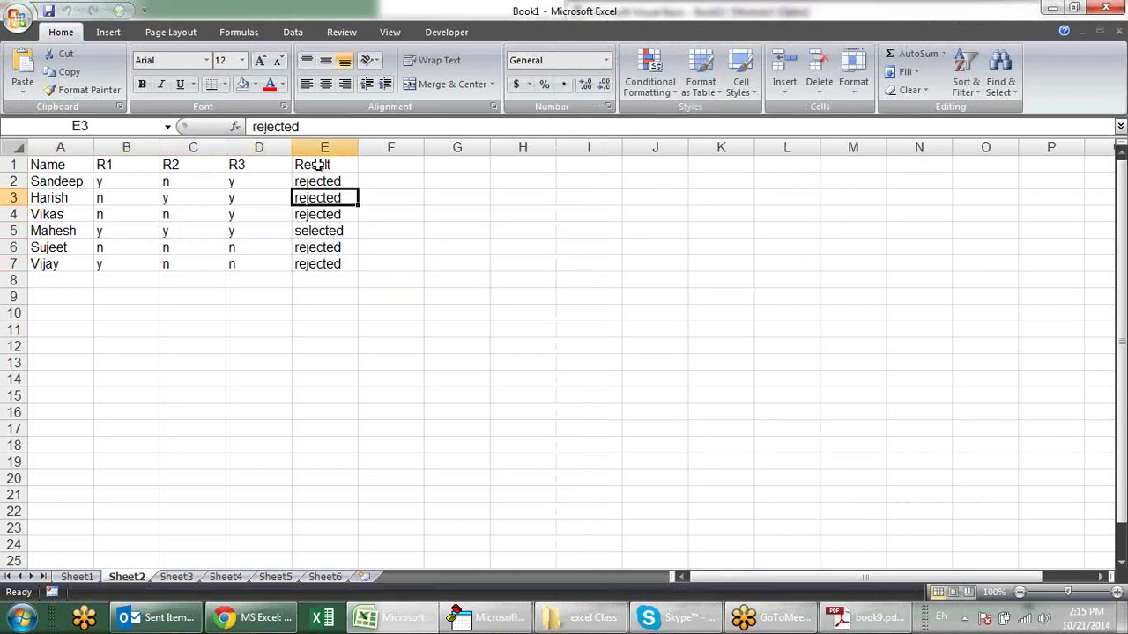
click(323, 179)
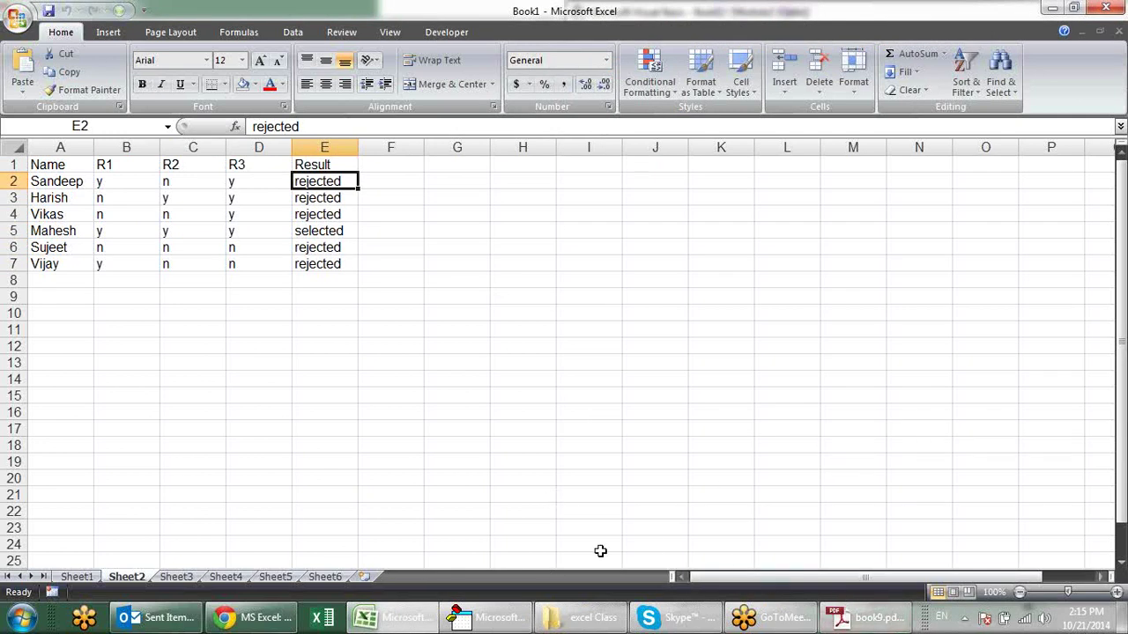
mouse_move(500, 622)
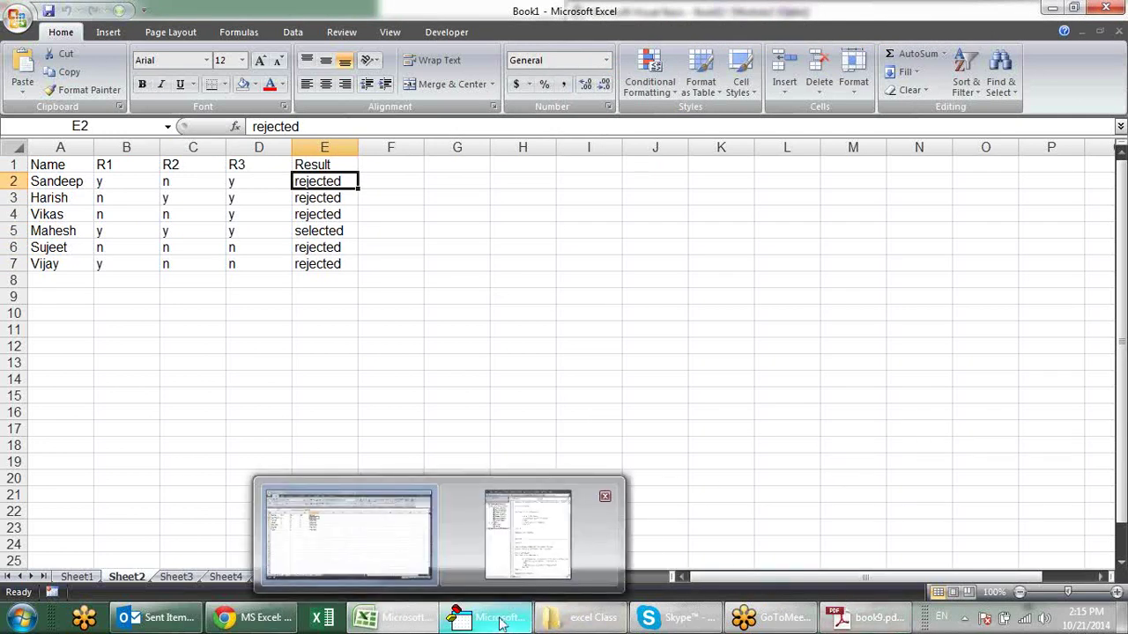
click(500, 622)
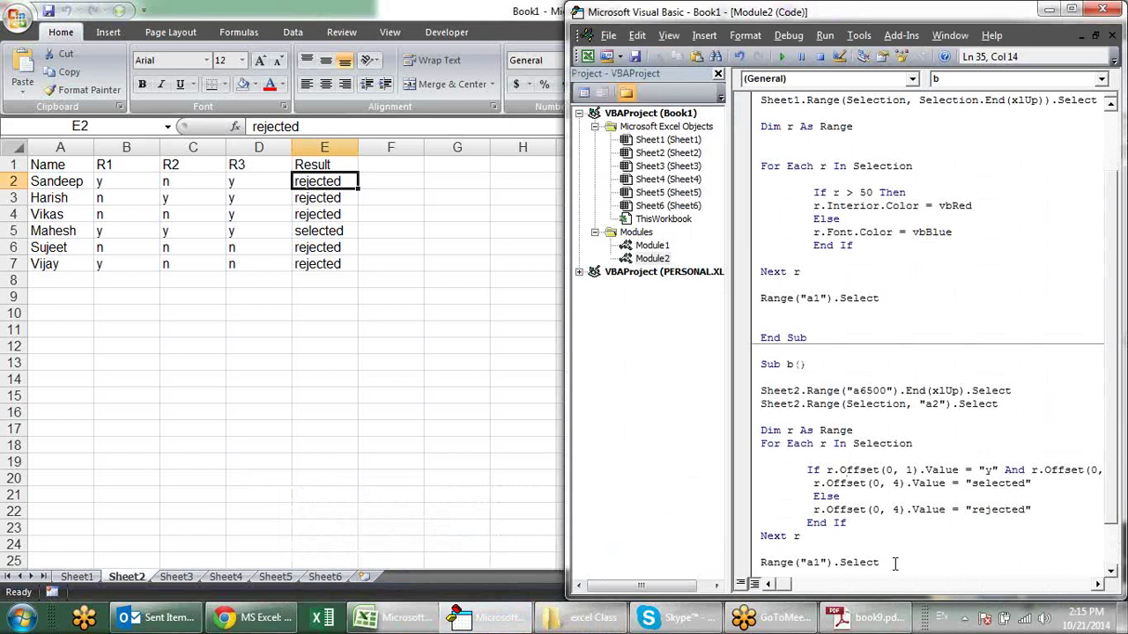
Paste a copy of macro b's code below its End Sub, ready to rename it Sub c().
mouse_move(890, 562)
mouse_down()
mouse_move(790, 369)
mouse_move(753, 368)
mouse_up()
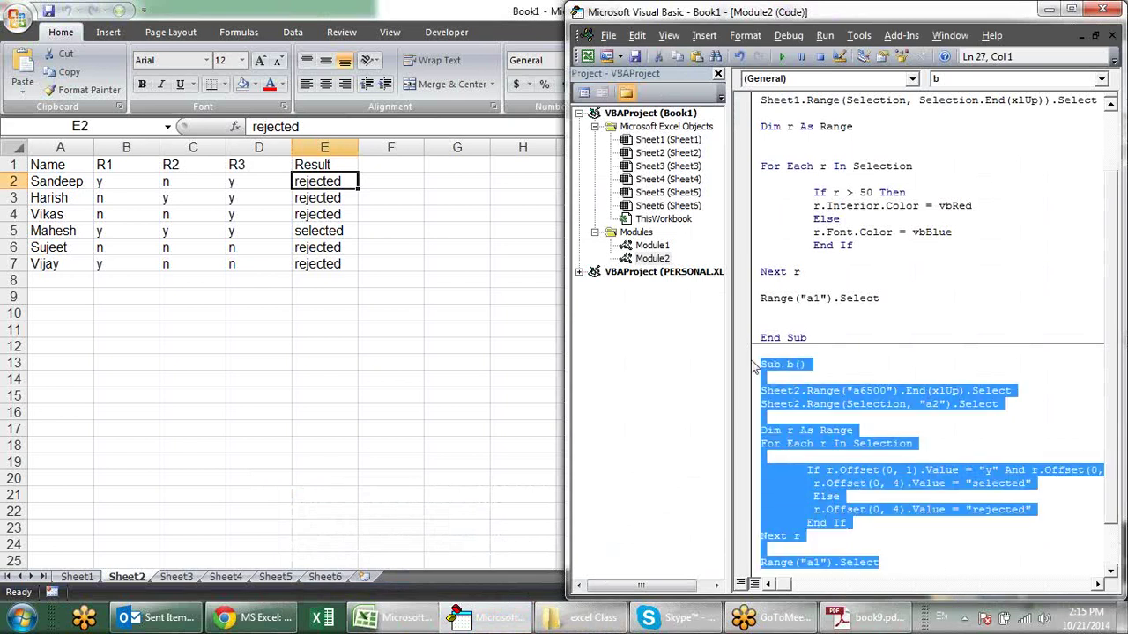
click(922, 567)
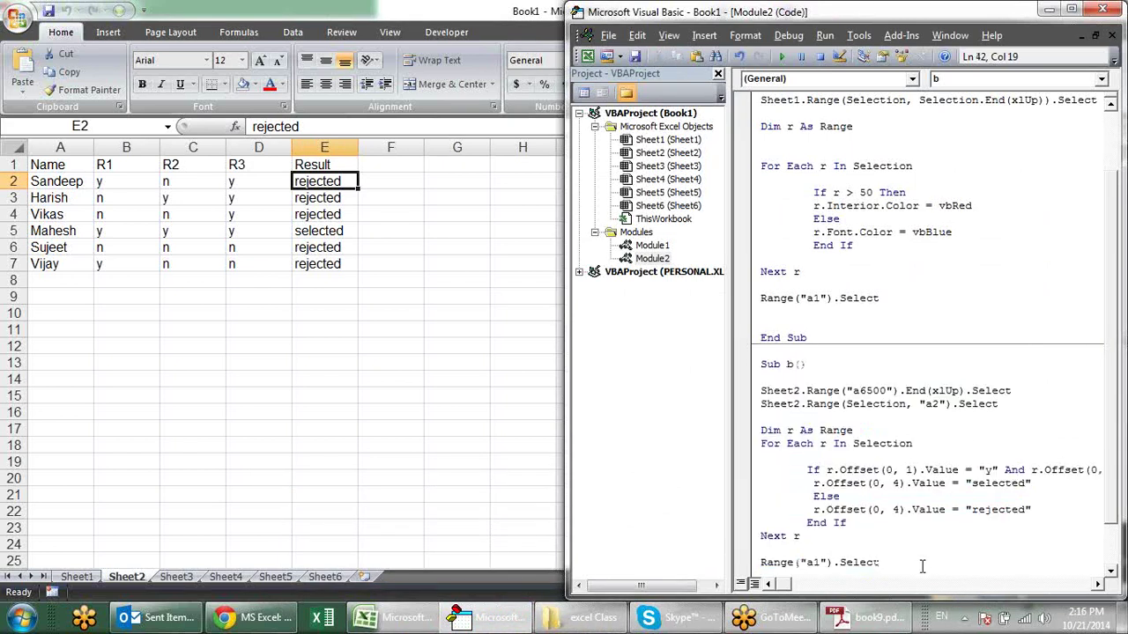
scroll(934, 529, down, 2)
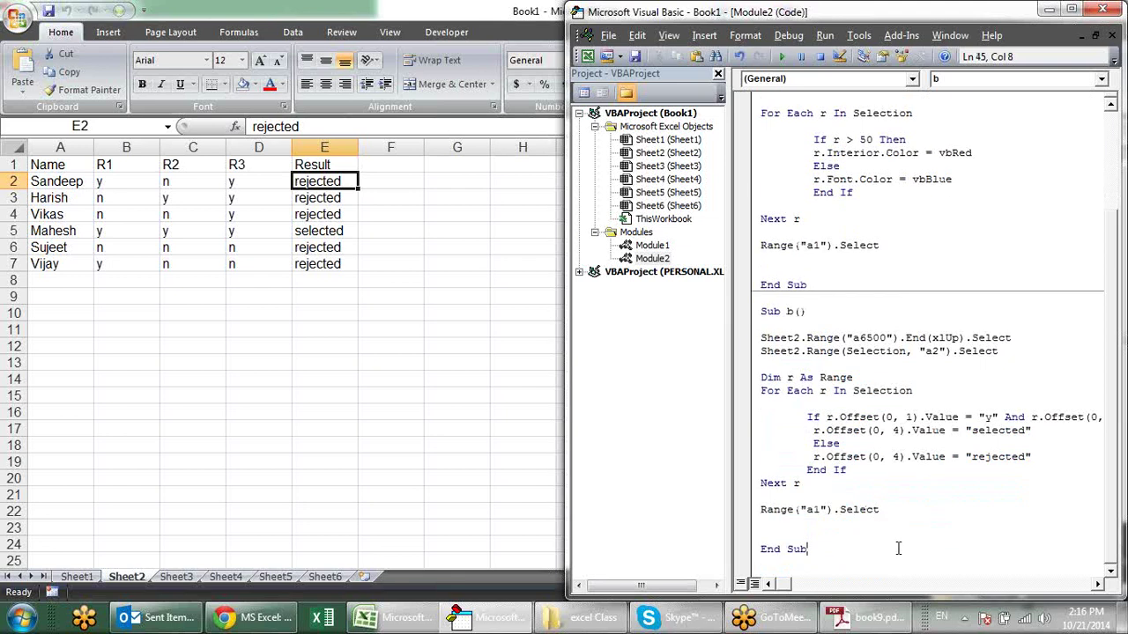
key(ctrl+v)
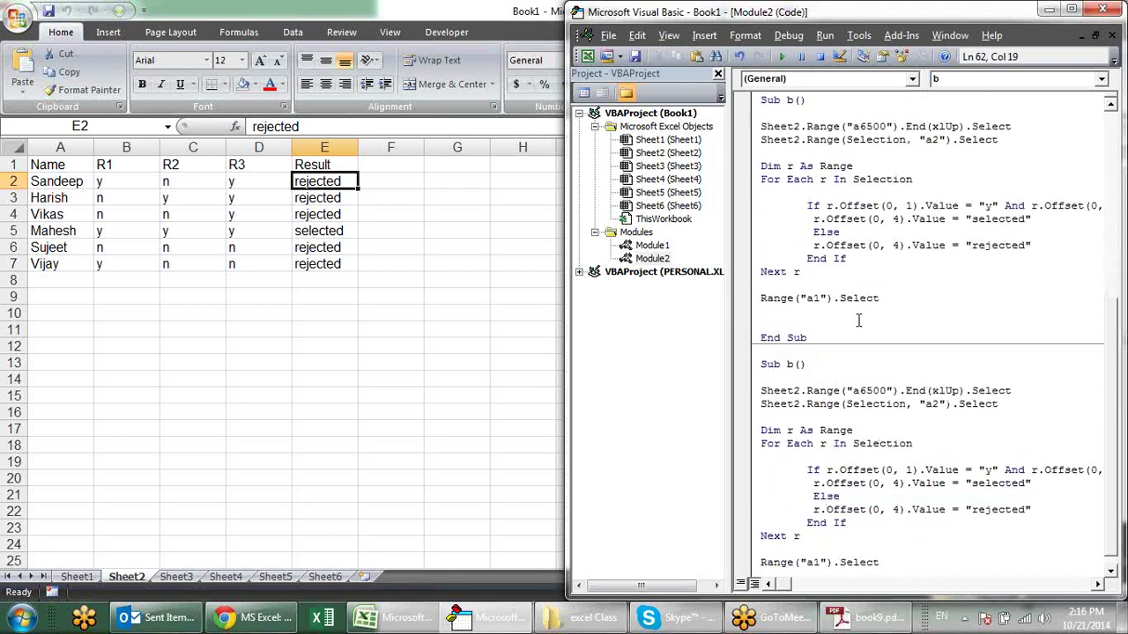
click(798, 363)
Copy the Sheet2 table A1:E7 into Sheet3 at A1.
click(453, 245)
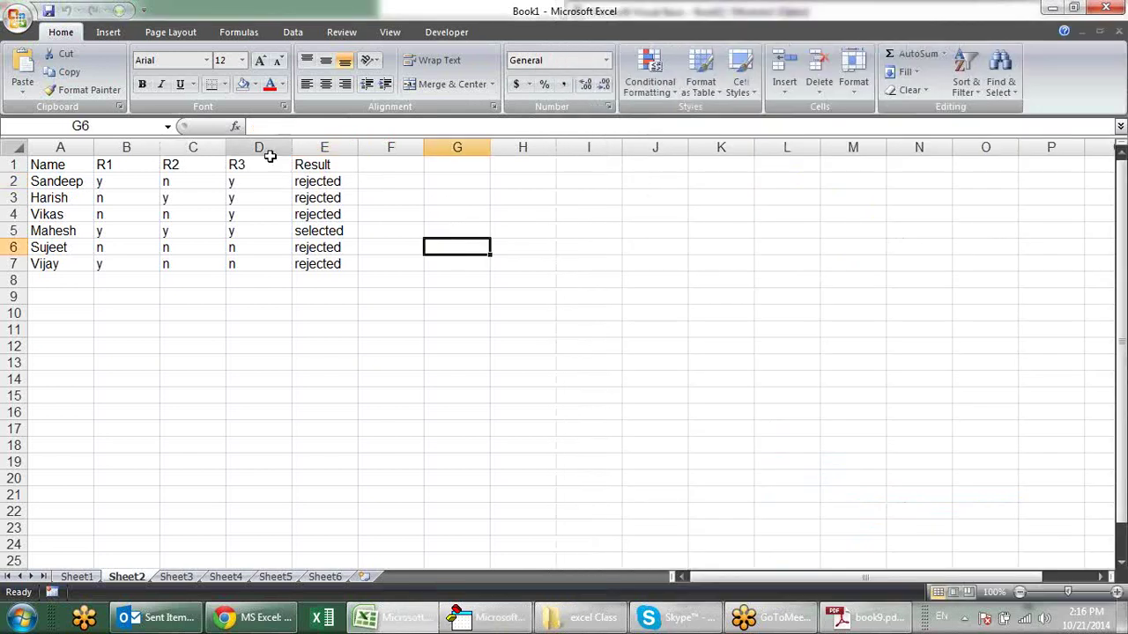
mouse_move(300, 163)
mouse_down()
mouse_move(70, 244)
mouse_move(71, 264)
mouse_up()
key(ctrl+c)
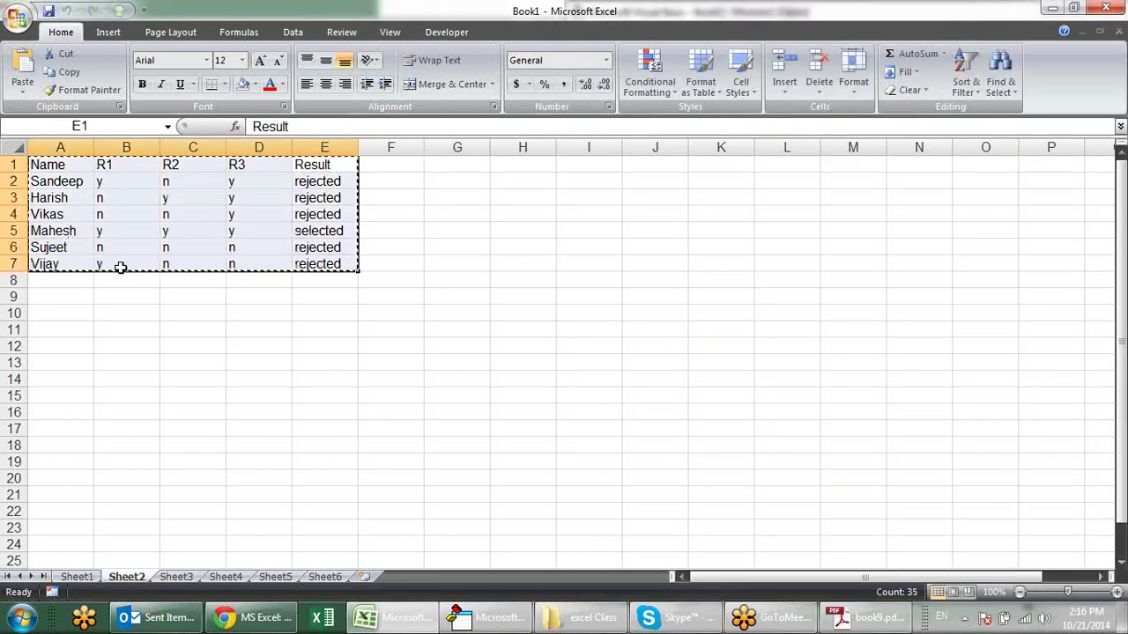
click(195, 578)
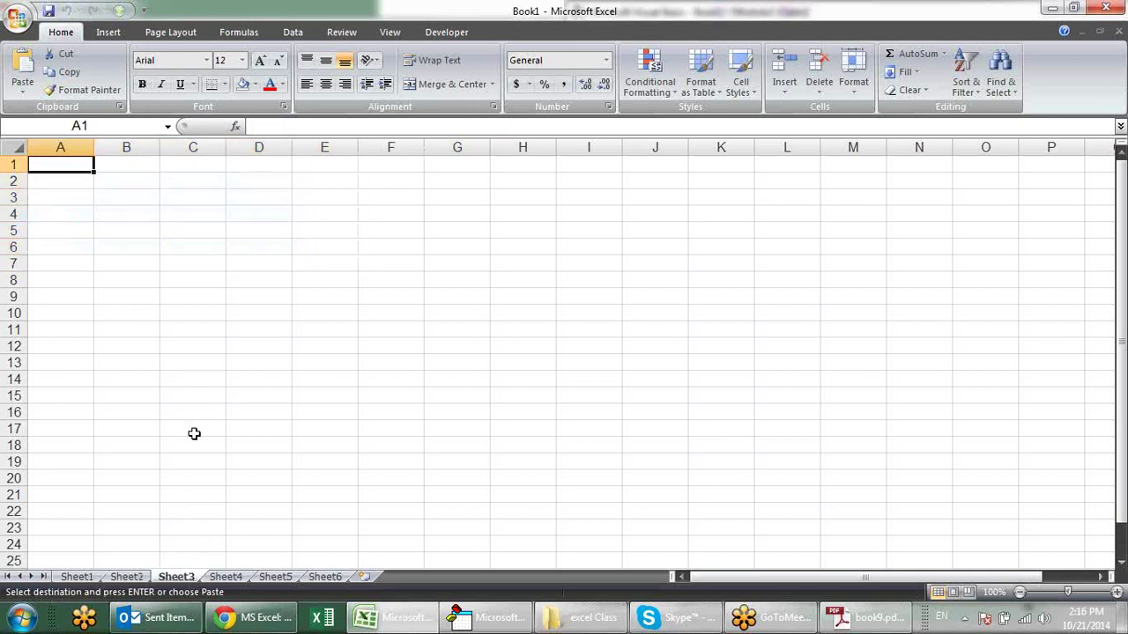
key(ctrl+v)
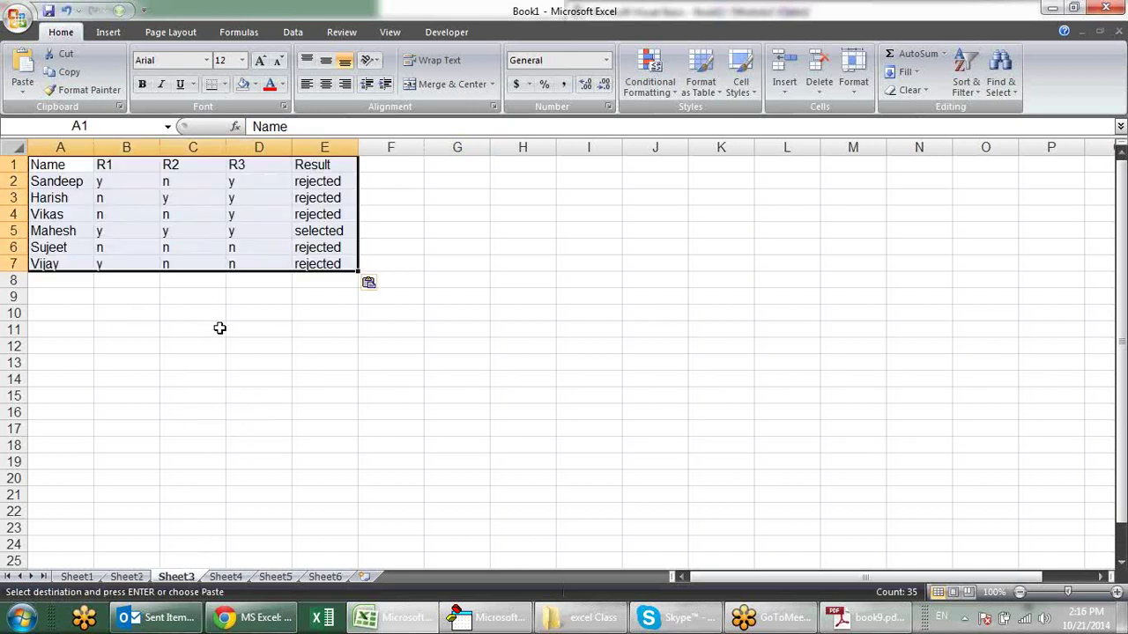
click(220, 327)
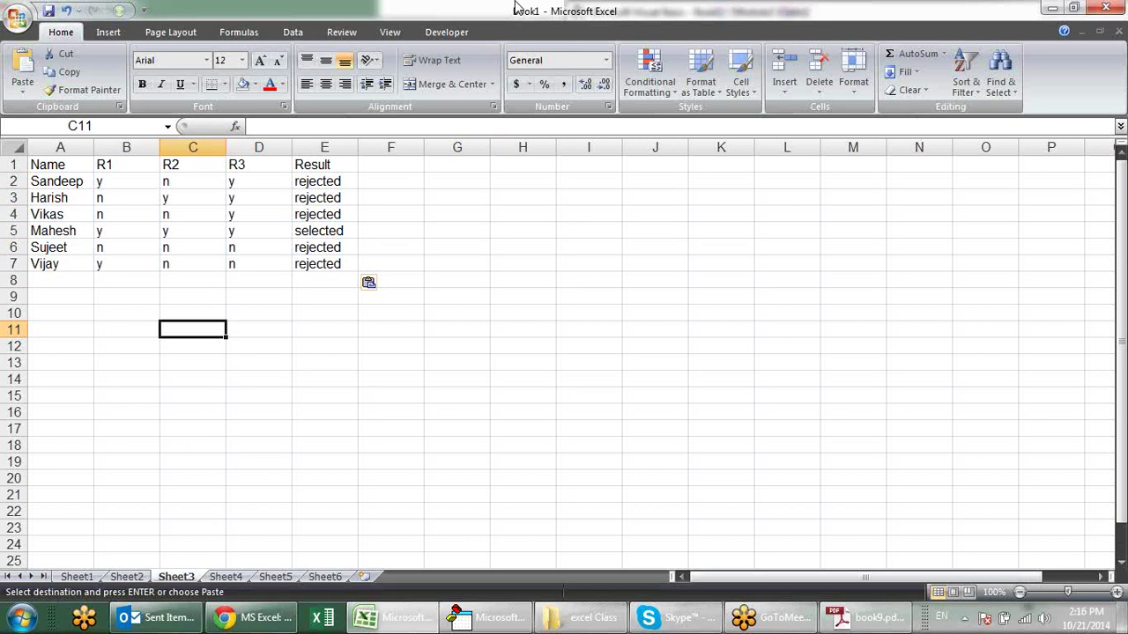
Clear Sheet3's old Result values in E2:E7.
click(125, 165)
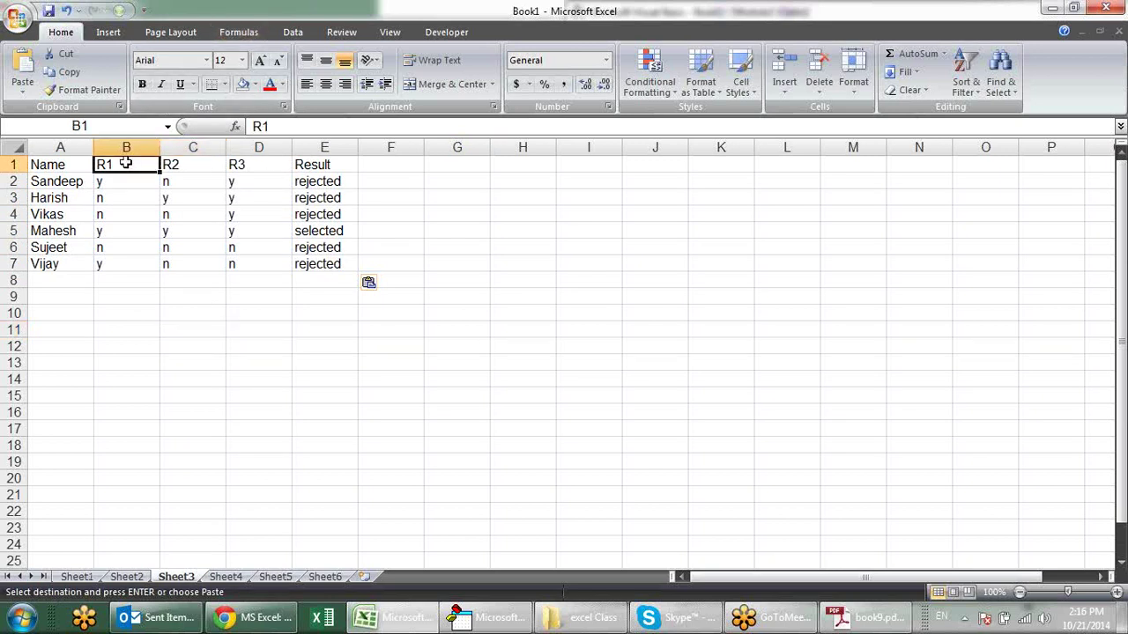
key(Right)
key(Right)
key(Right)
key(Down)
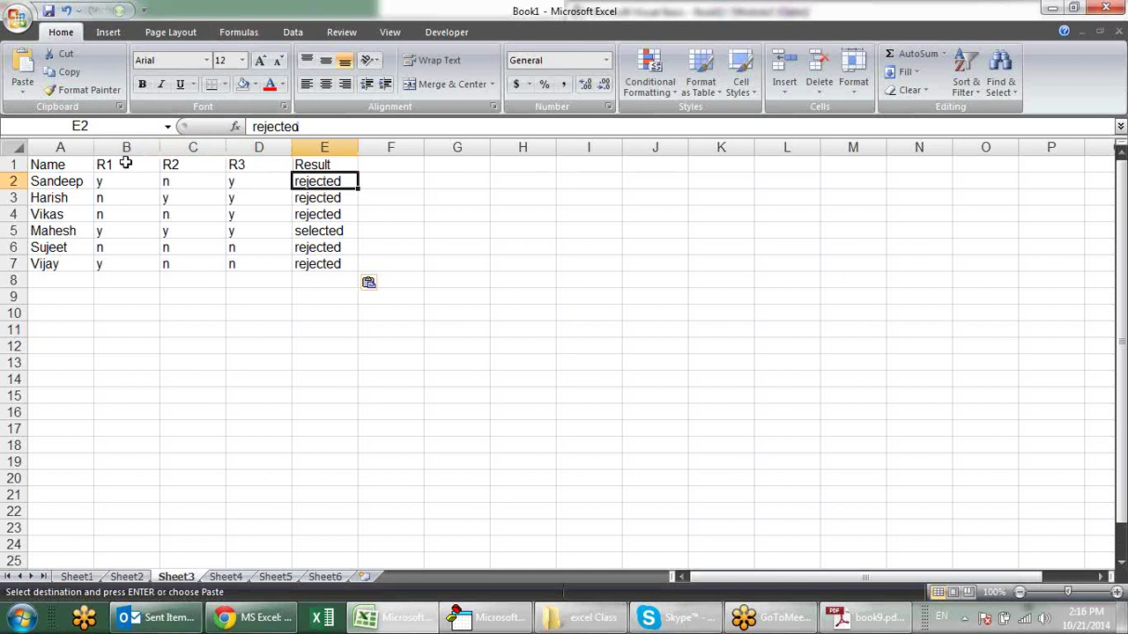
key(ctrl+shift+Down)
key(Delete)
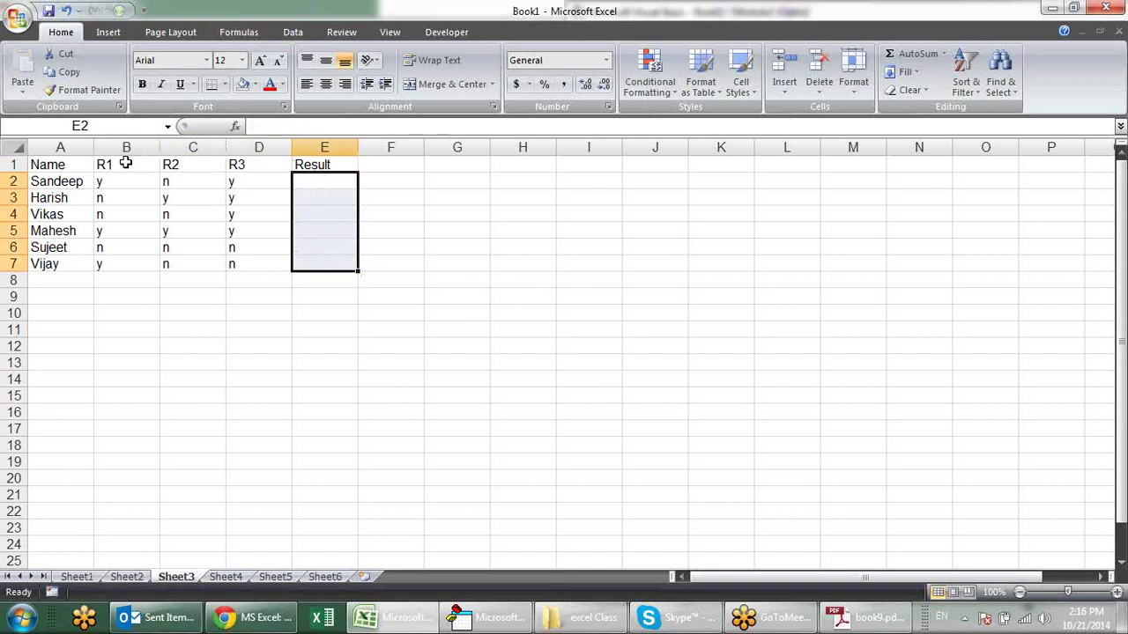
key(Up)
key(Left)
key(Left)
key(Left)
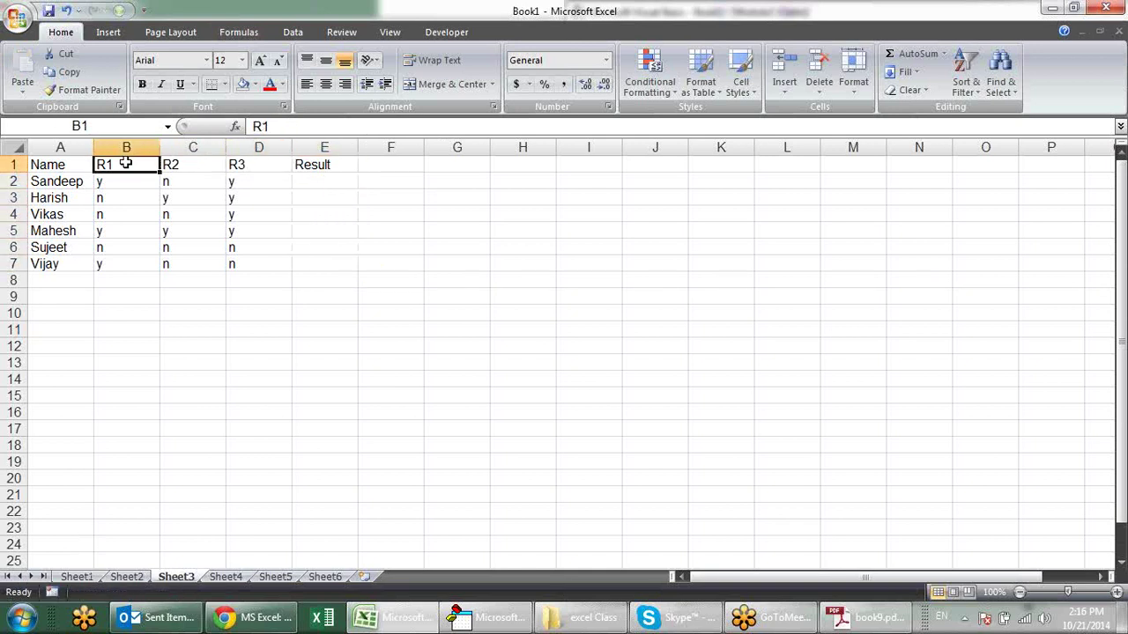
Rename the headers in B1:D1 to VoterID, DL and Pan card.
text(Vote)
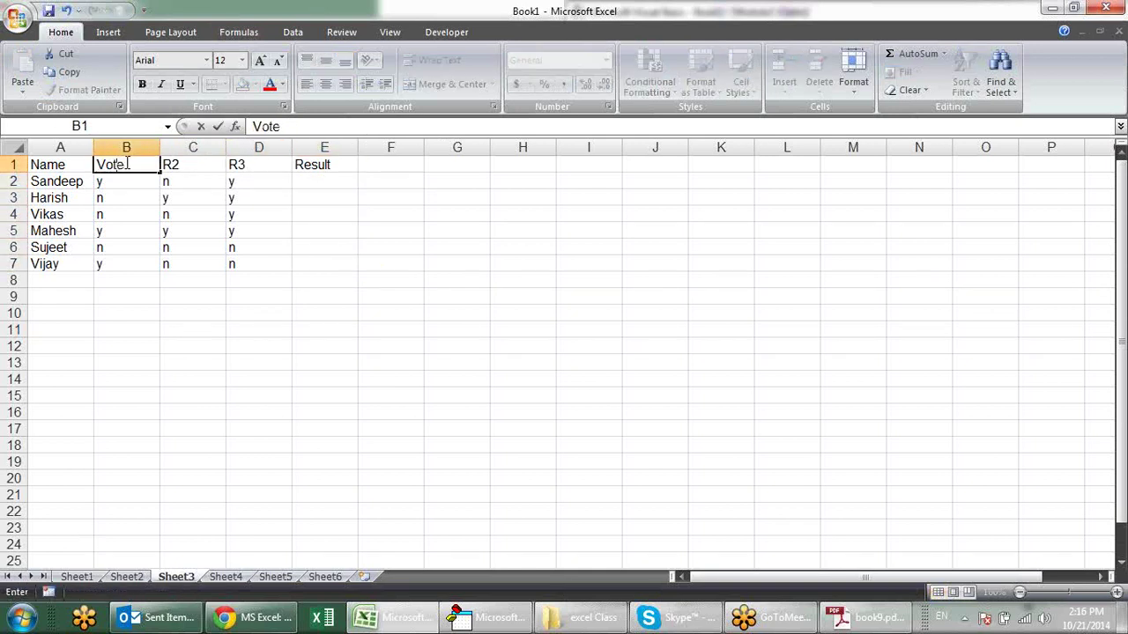
text(rID)
key(Tab)
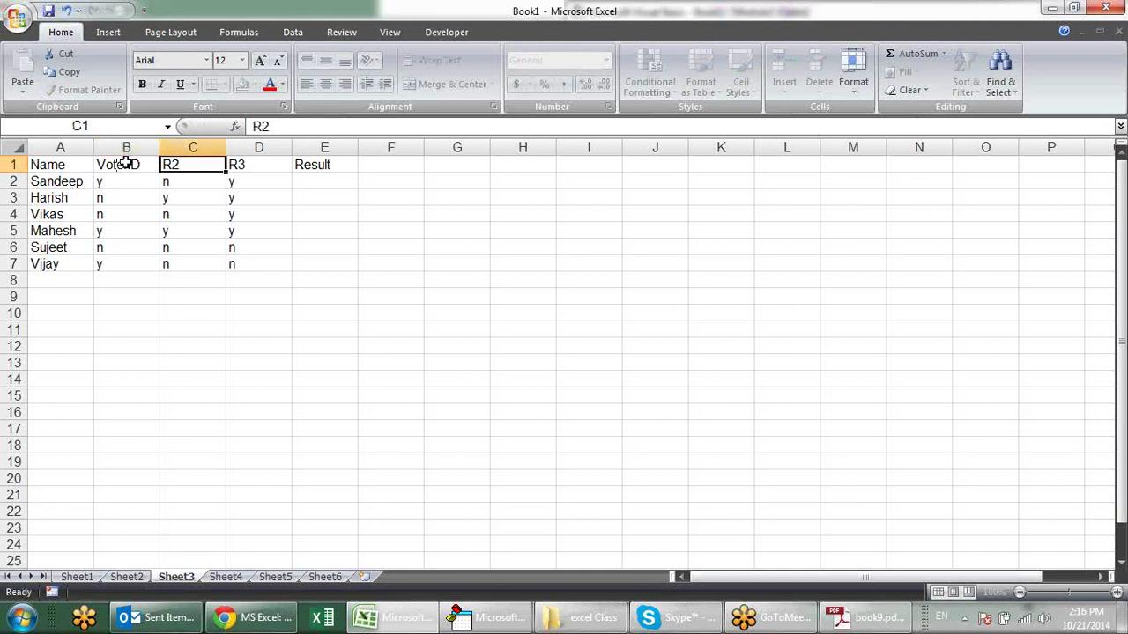
text(DL)
key(Tab)
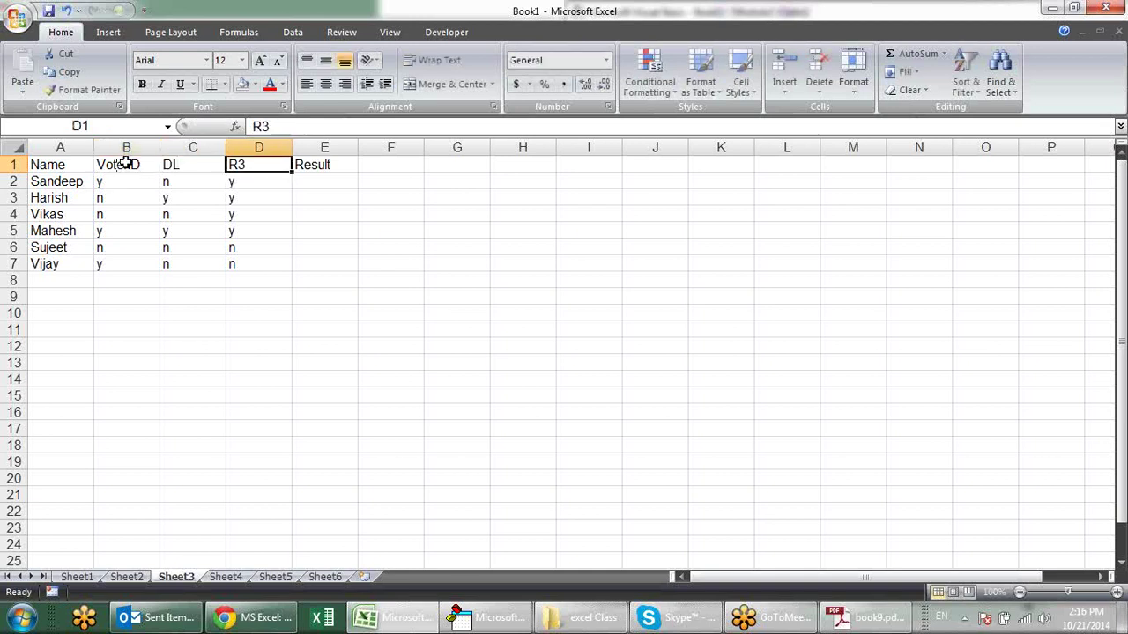
text(Pan c)
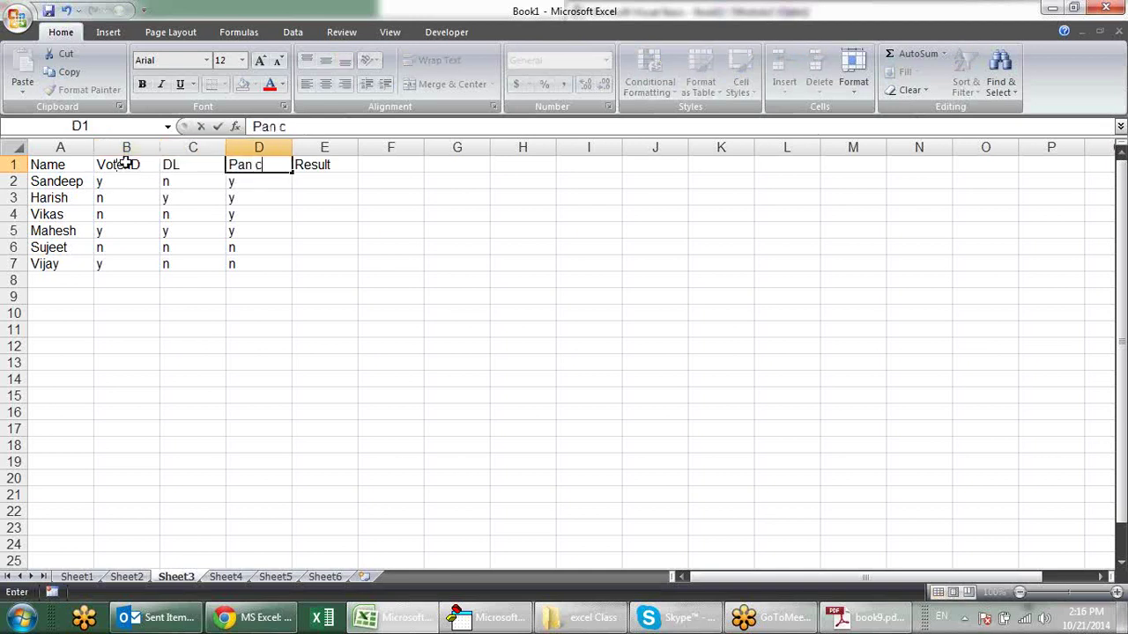
text(ard)
key(Return)
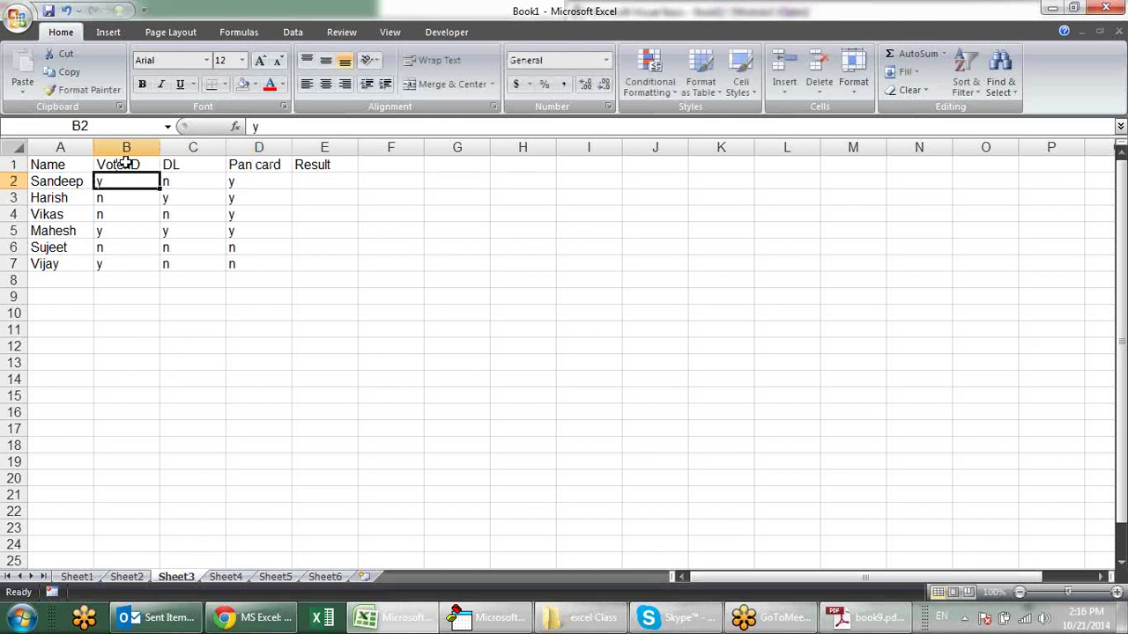
drag(312, 181, 327, 265)
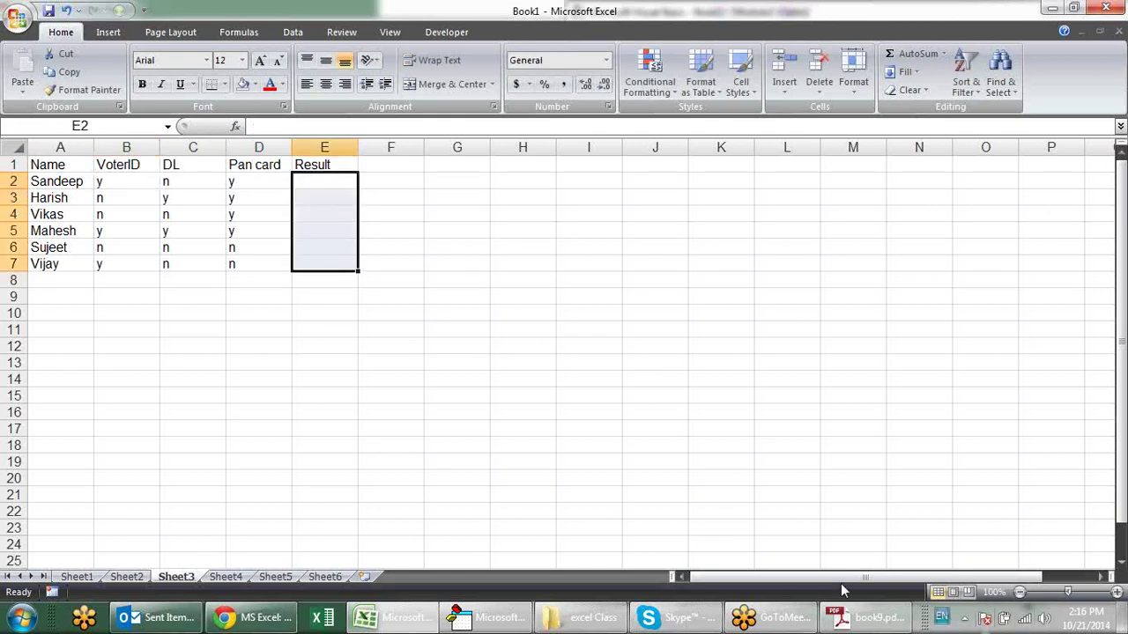
click(325, 182)
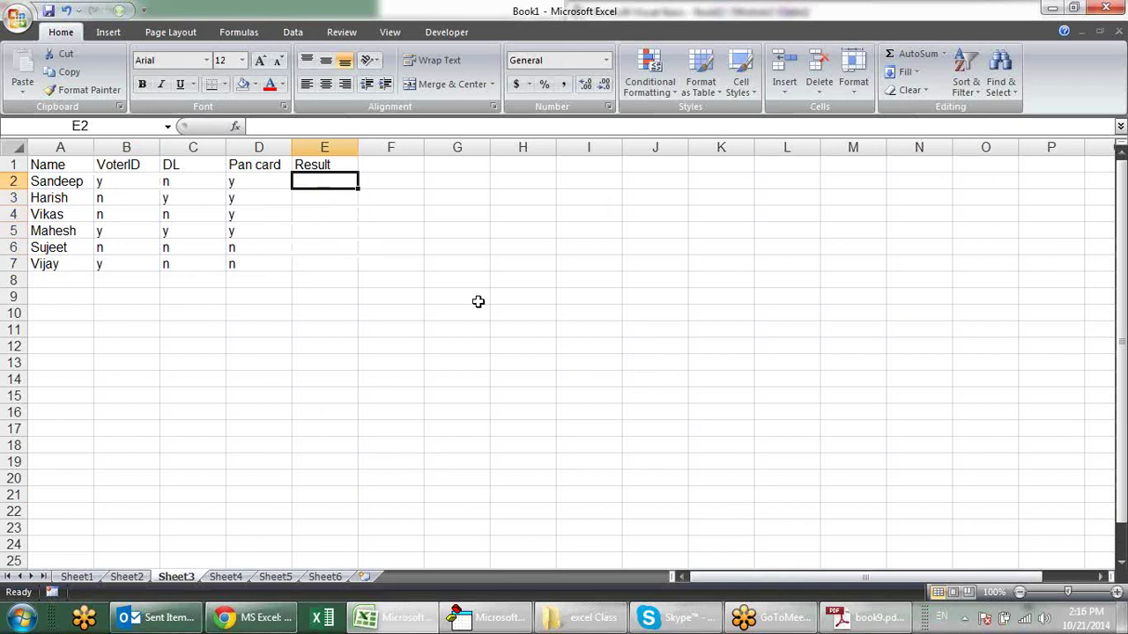
Bring the Visual Basic Editor to the front and widen its code window.
click(482, 625)
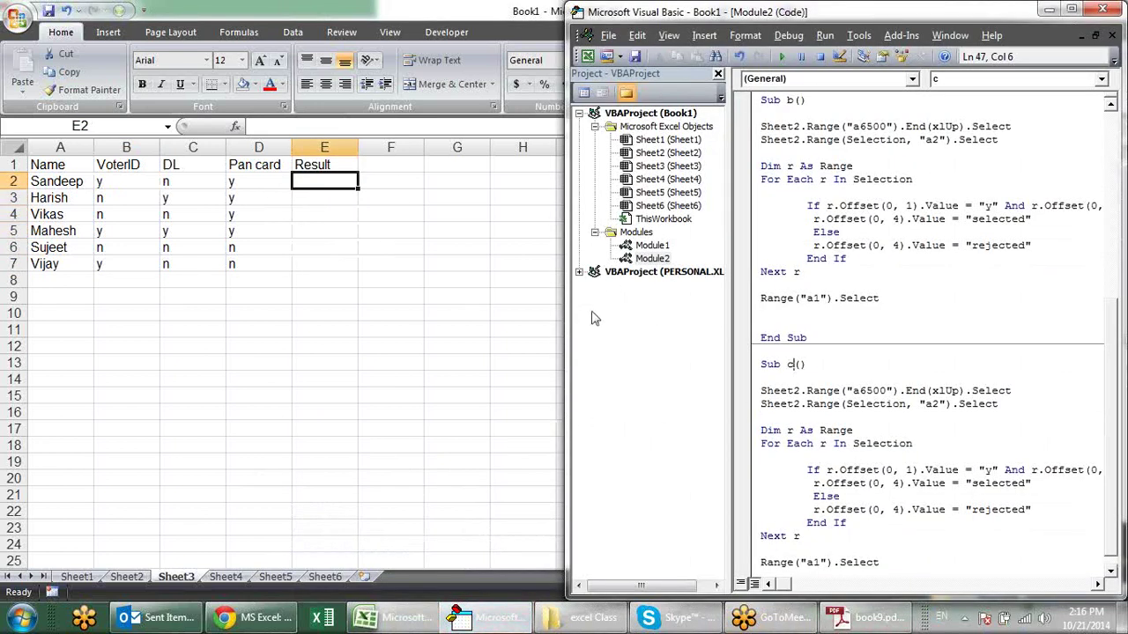
mouse_move(567, 312)
mouse_down()
mouse_move(475, 284)
mouse_move(410, 284)
mouse_up()
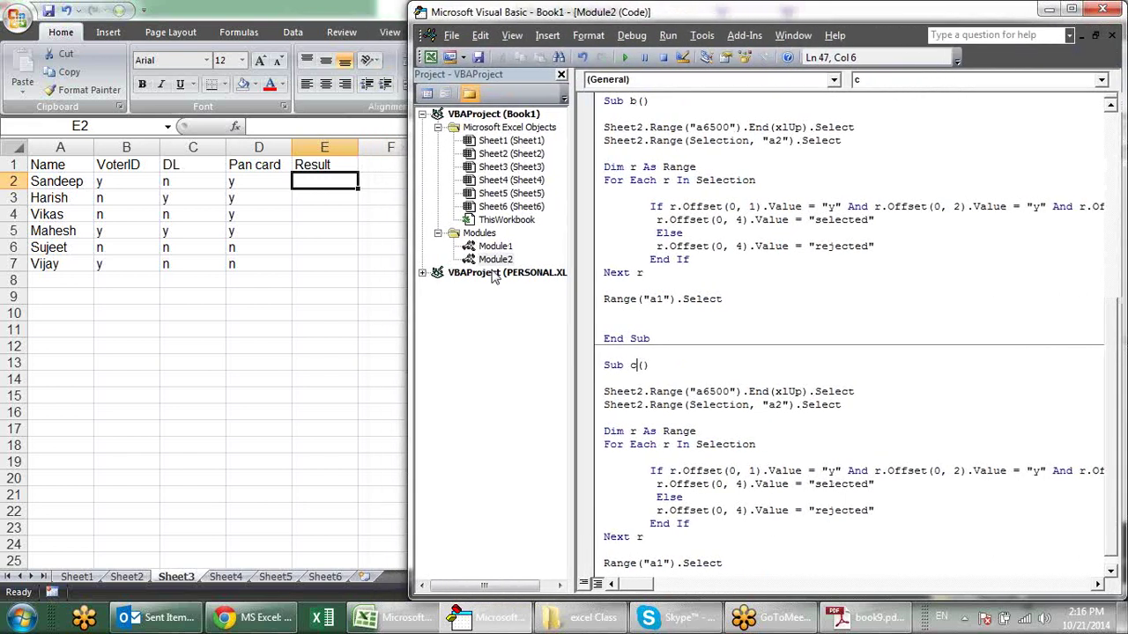
click(141, 224)
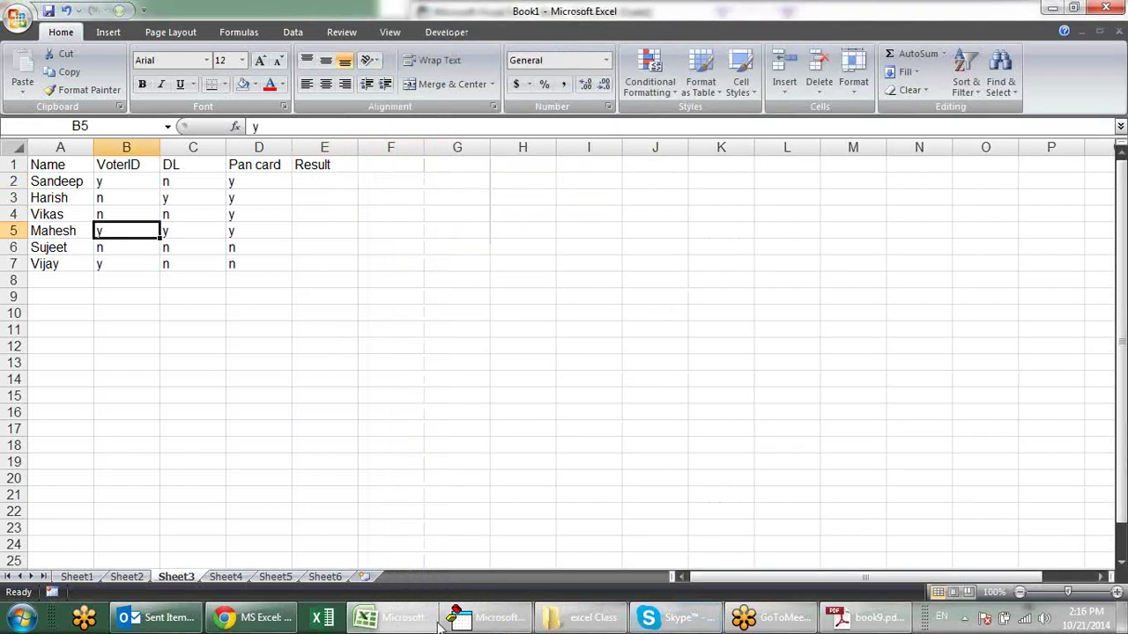
click(475, 624)
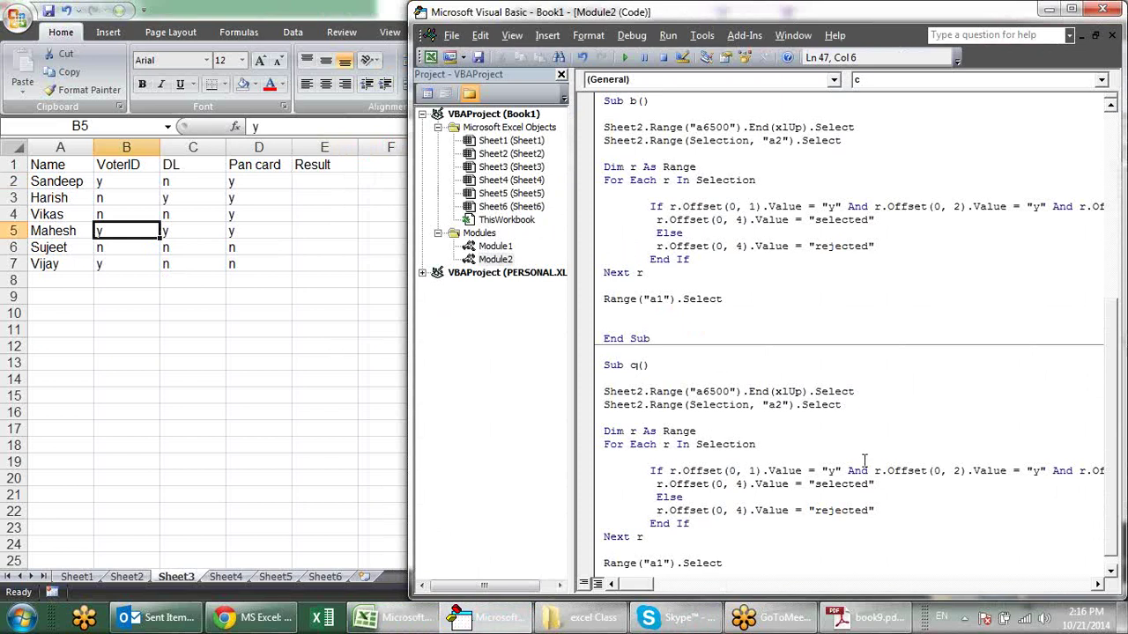
Replace both And operators in macro c's If condition with Or.
drag(875, 468, 854, 469)
text(or)
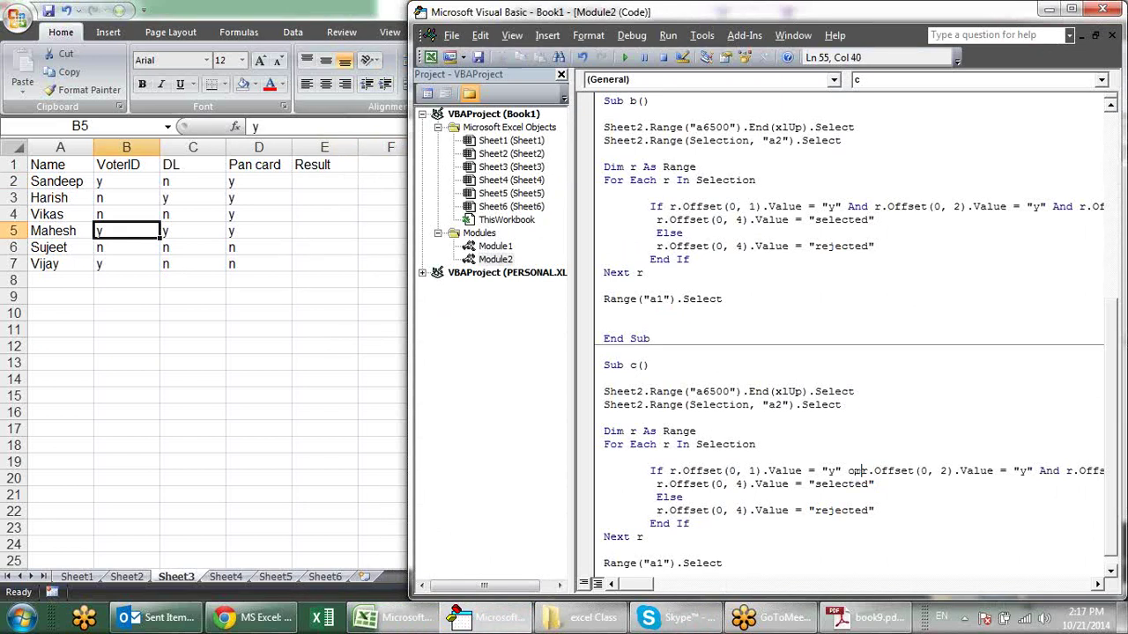
click(1066, 470)
key(BackSpace)
key(BackSpace)
key(BackSpace)
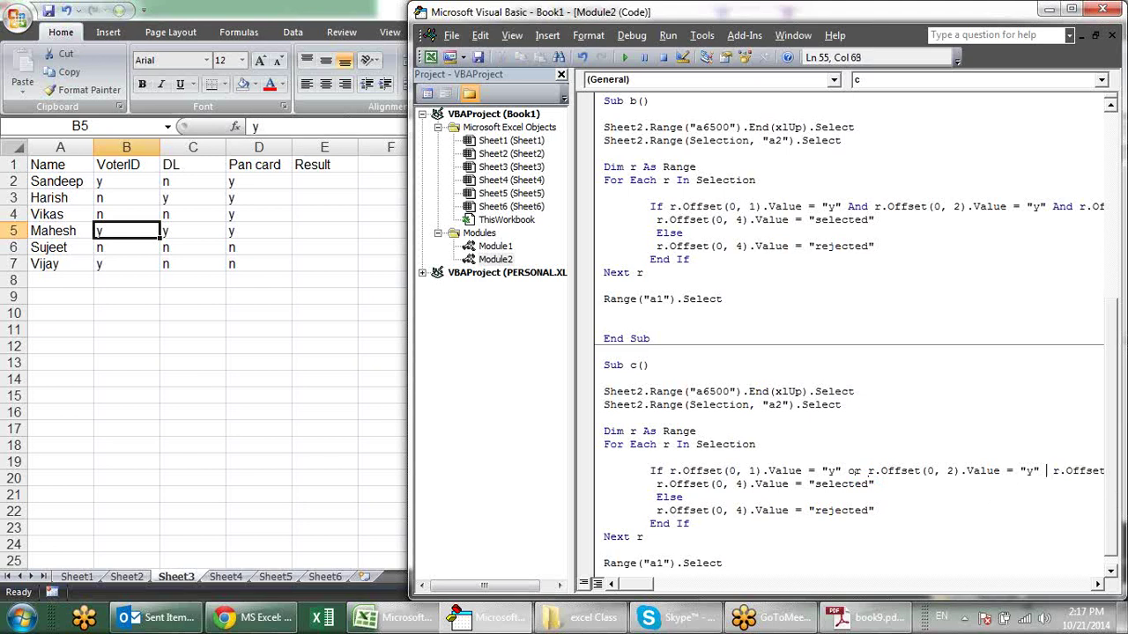
text(or)
drag(638, 586, 669, 587)
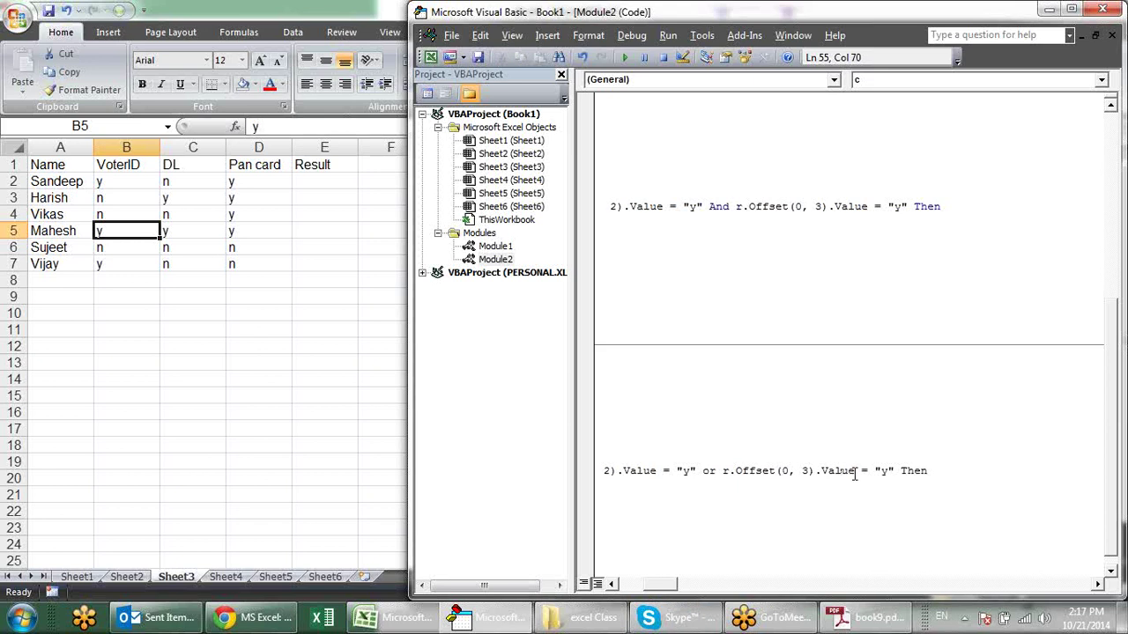
drag(677, 586, 652, 586)
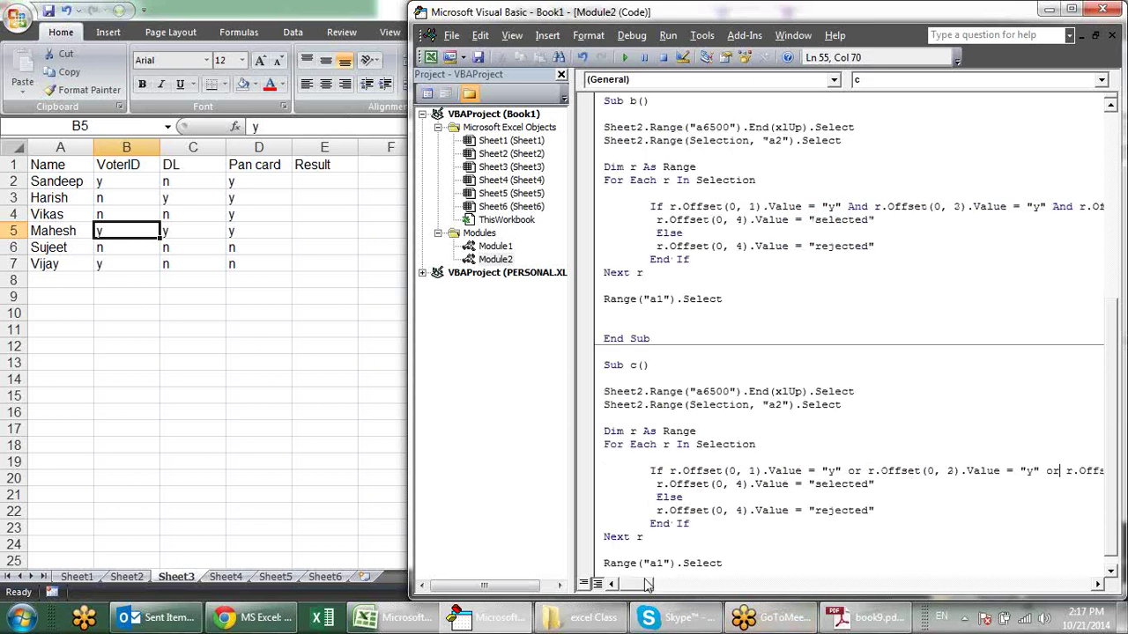
click(761, 586)
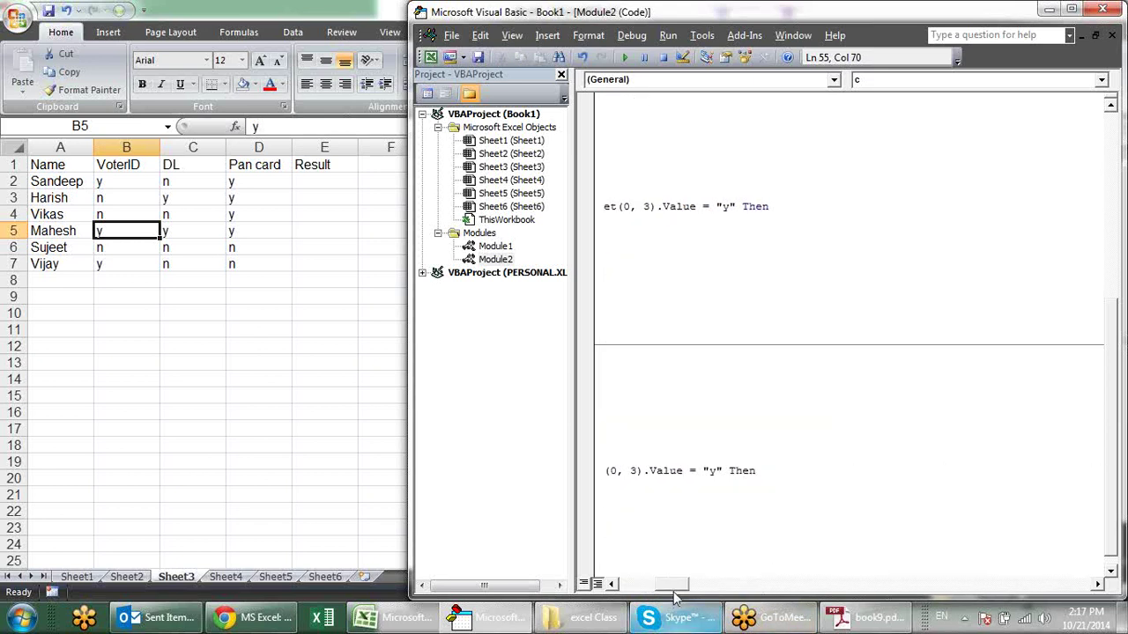
click(630, 585)
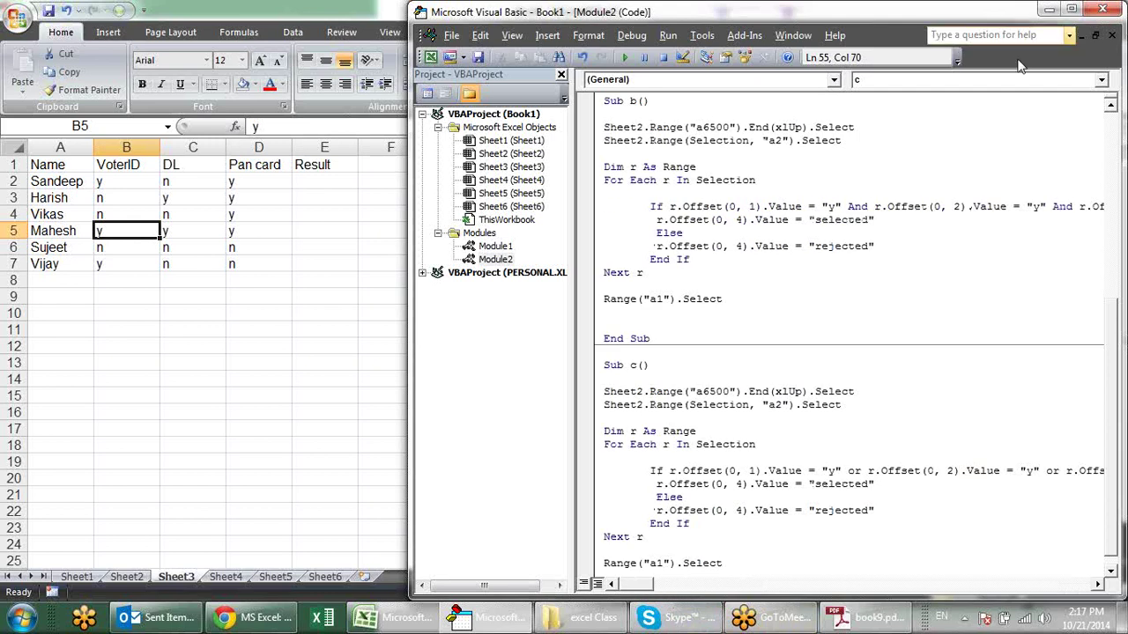
click(1071, 11)
click(722, 503)
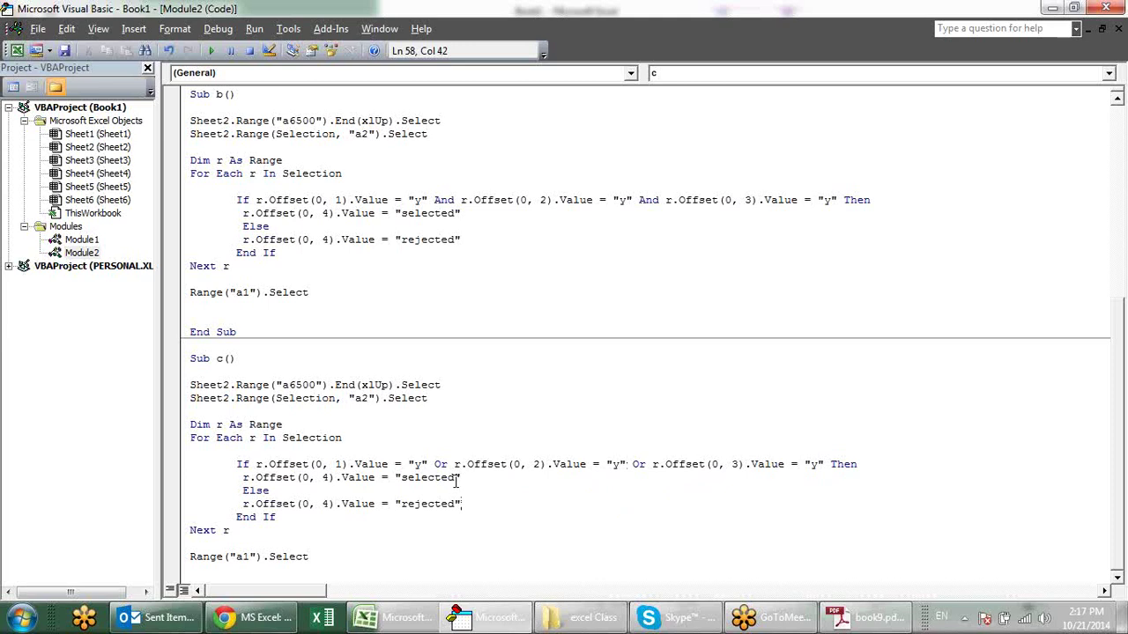
Change macro c's outputs from "selected" to "Ok" and "rejected" to "No".
drag(456, 478, 402, 477)
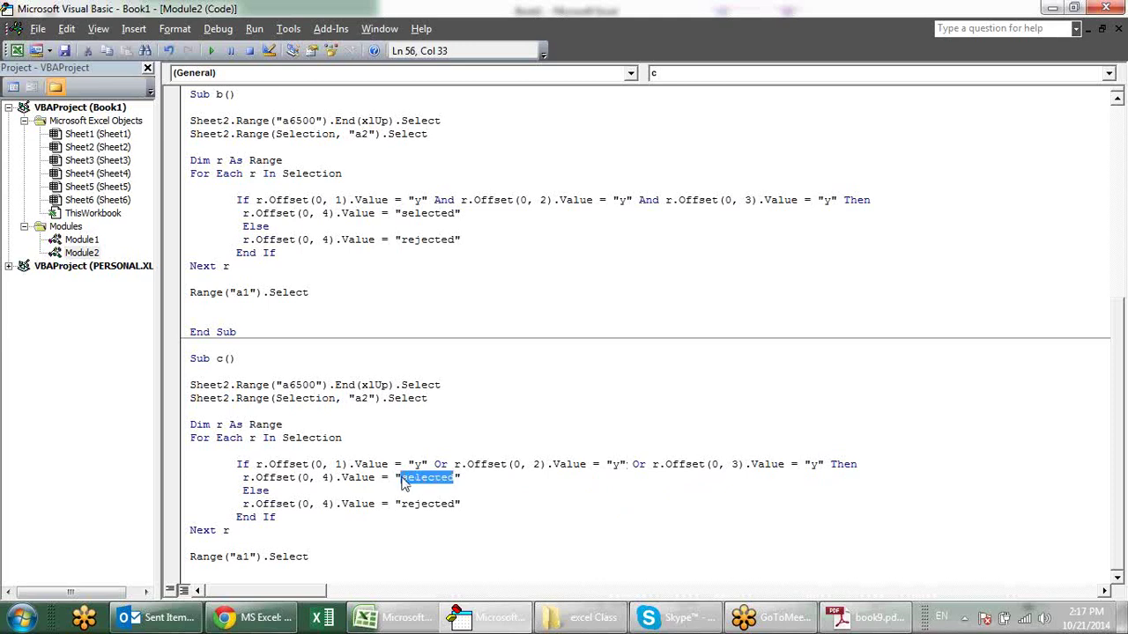
text(Ok)
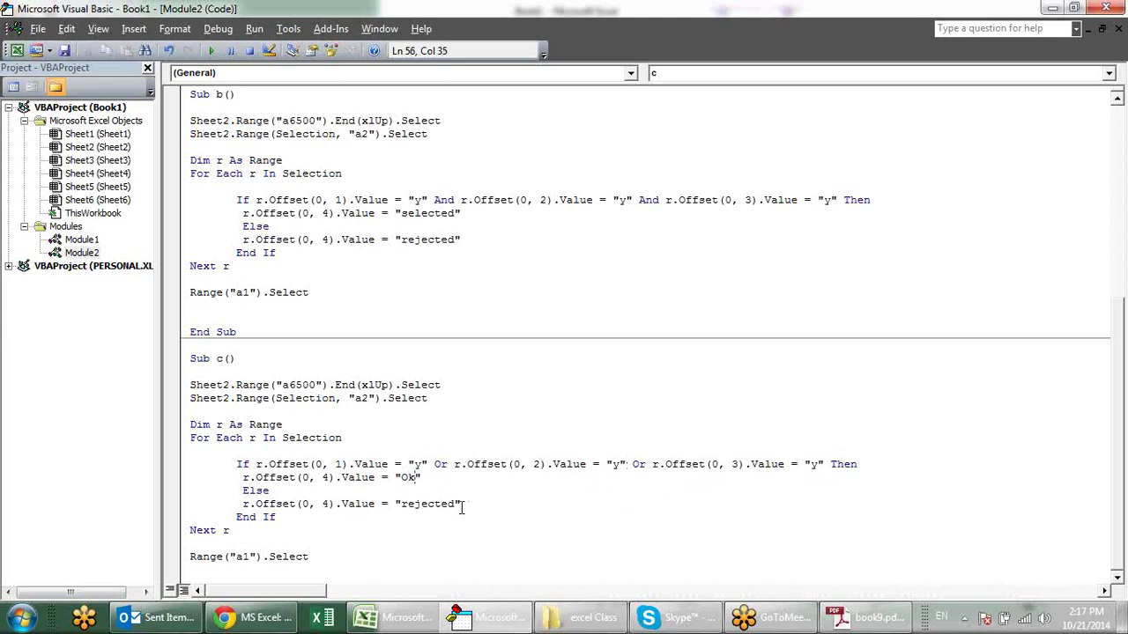
drag(456, 508, 403, 511)
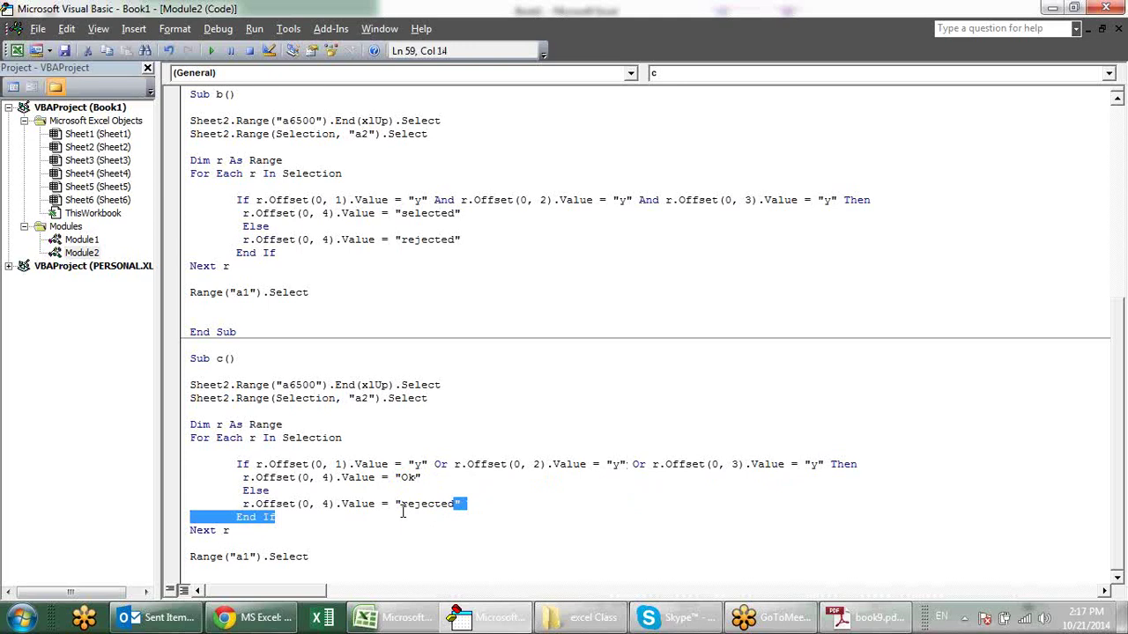
text(Not Ok)
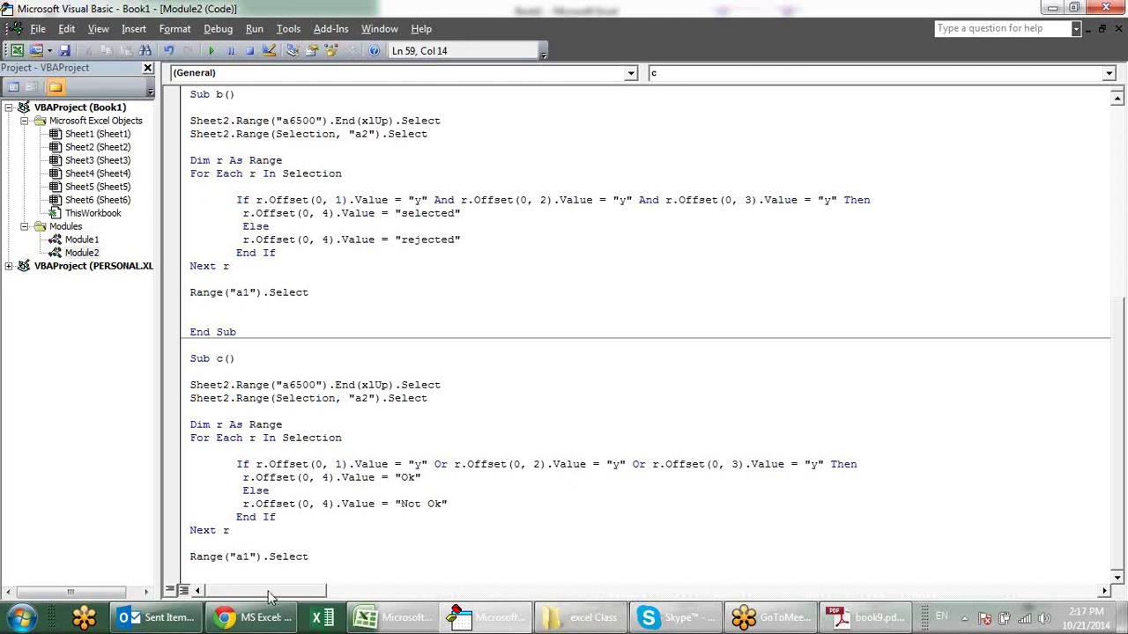
Delete the 'Sheet2.' qualifier from Sub c's first two lines.
click(229, 385)
drag(237, 385, 145, 378)
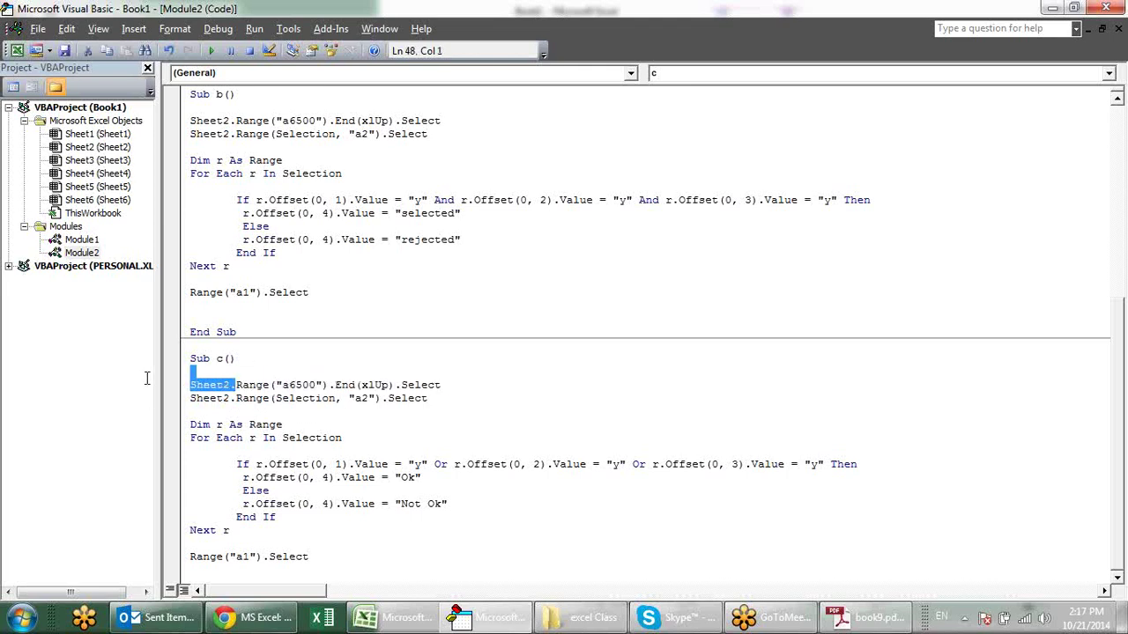
key(Delete)
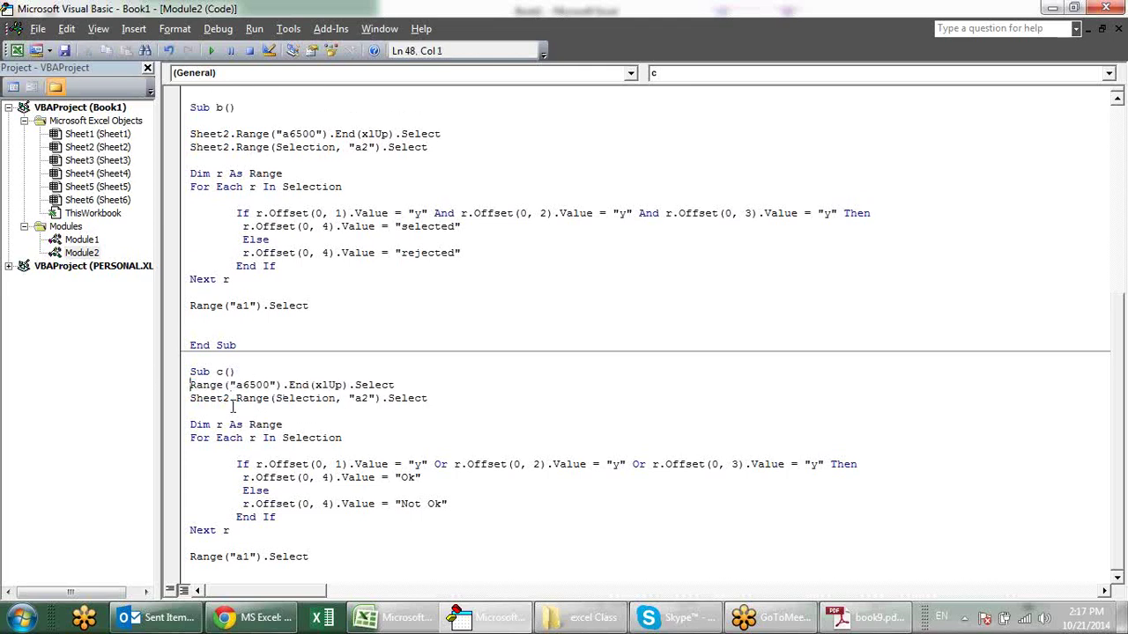
drag(231, 399, 168, 394)
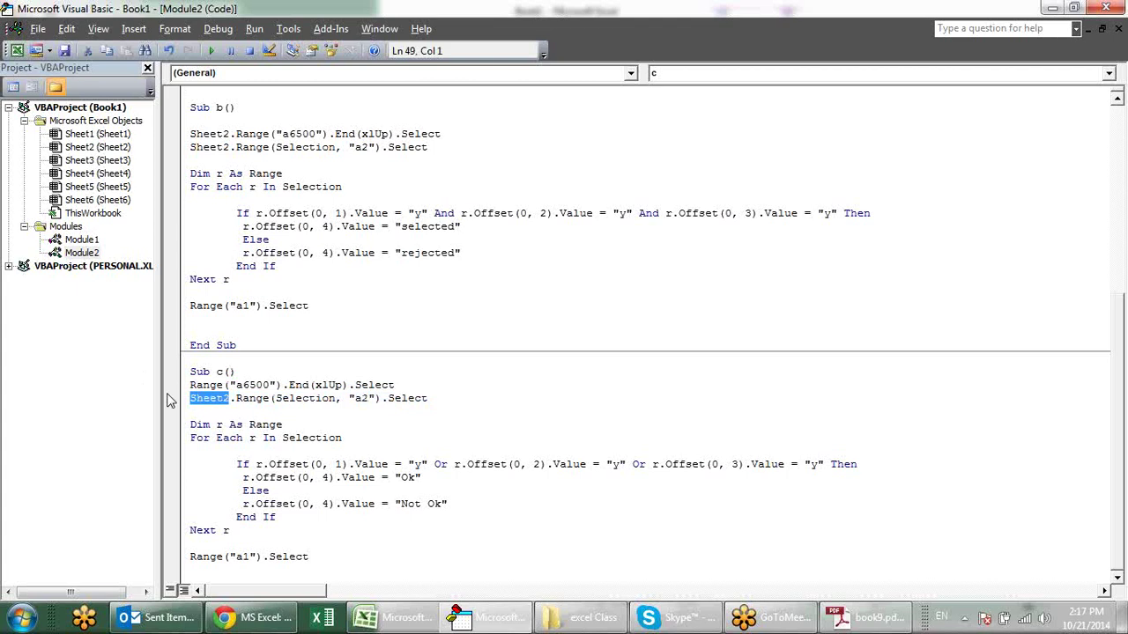
key(Delete)
key(Delete)
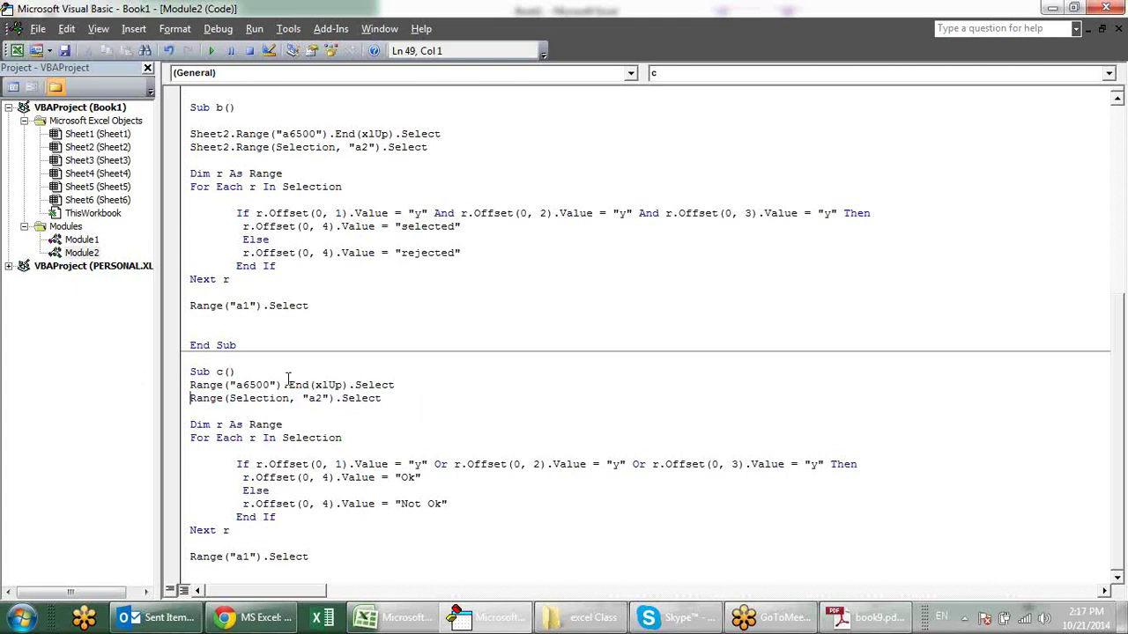
Run Sub c, dismiss the compile error, and reset the halted macro.
click(400, 437)
click(210, 50)
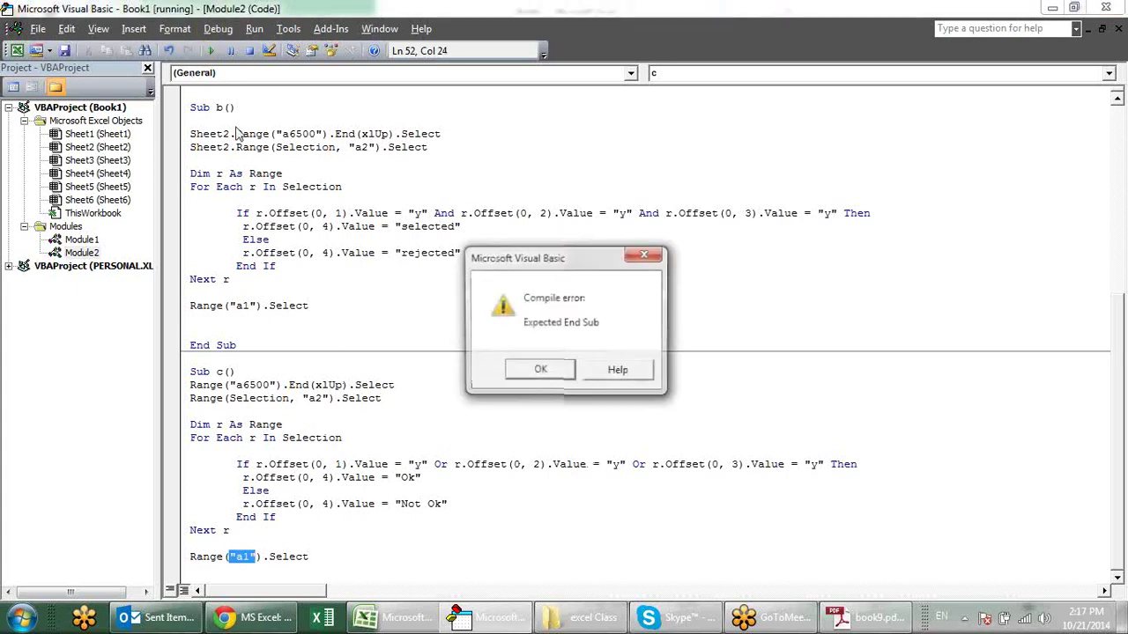
click(516, 370)
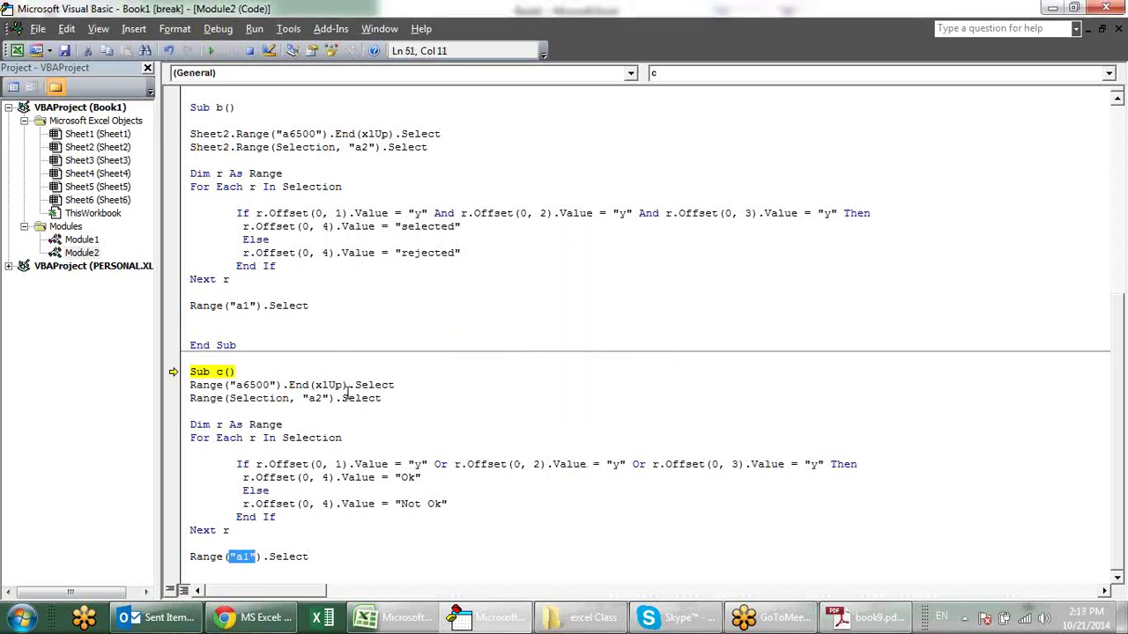
click(250, 50)
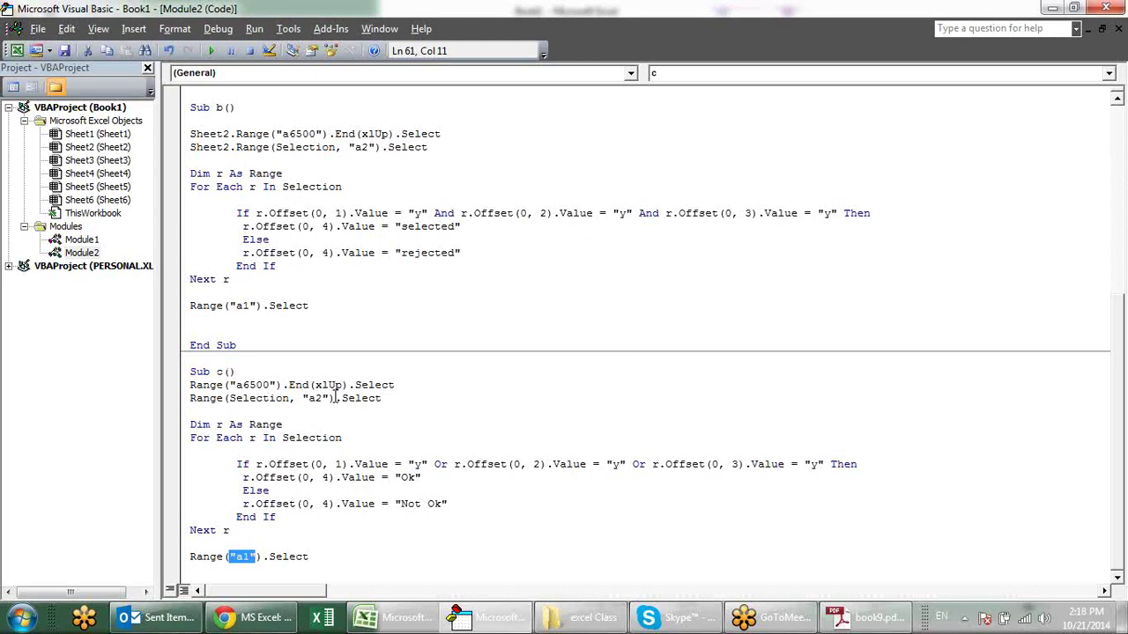
Close Sub c by adding an End Sub line after its last statement.
click(335, 569)
text(end sub)
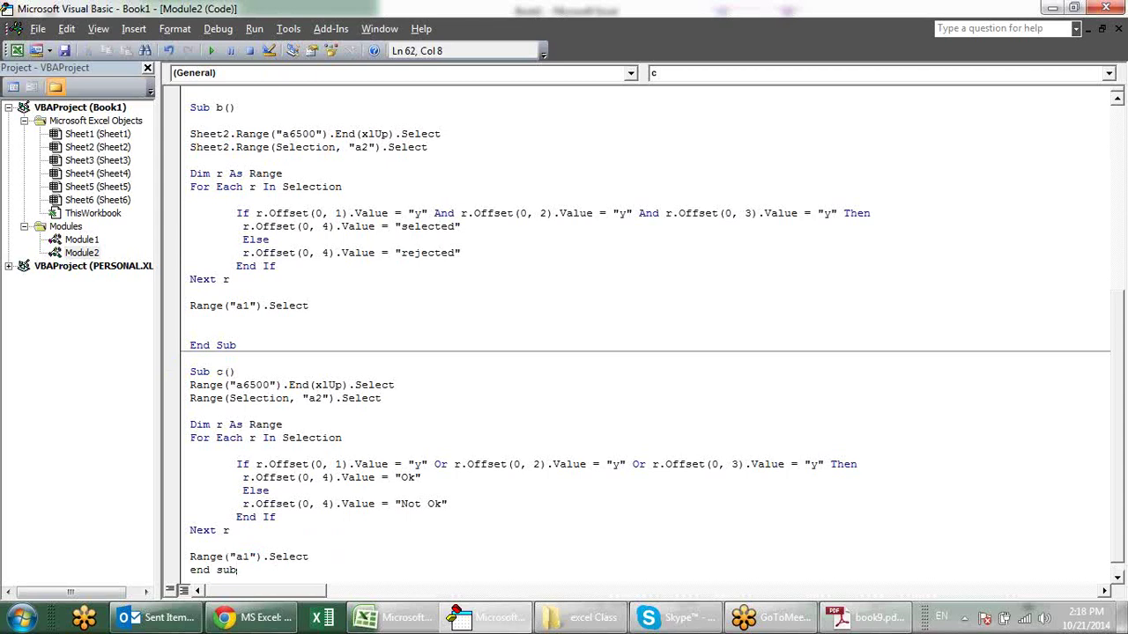
key(Return)
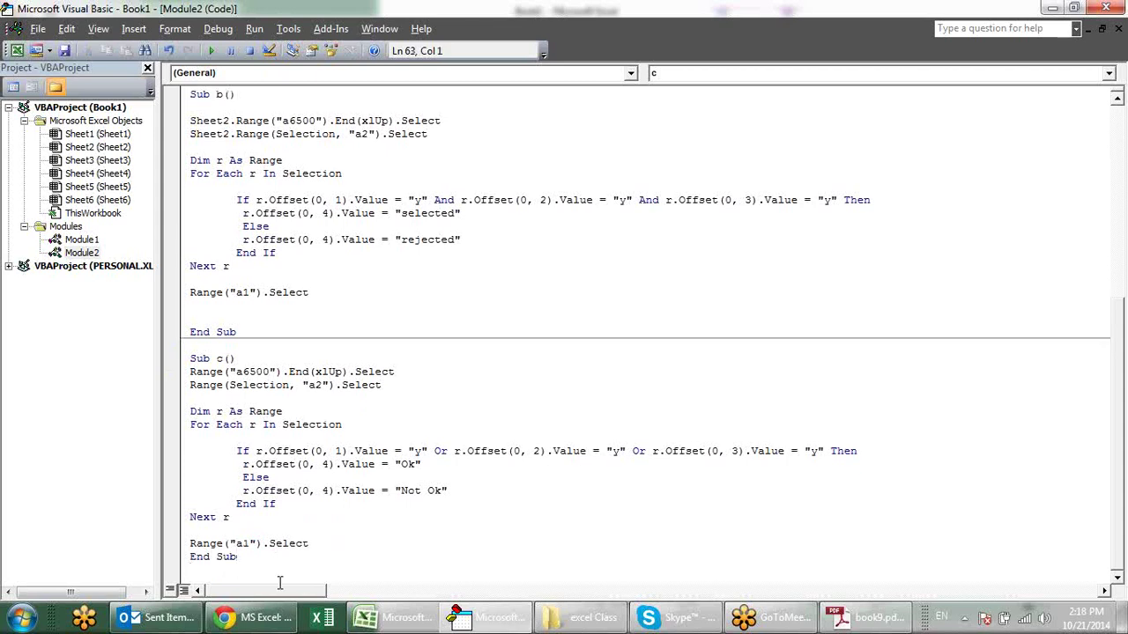
click(405, 424)
key(alt+F11)
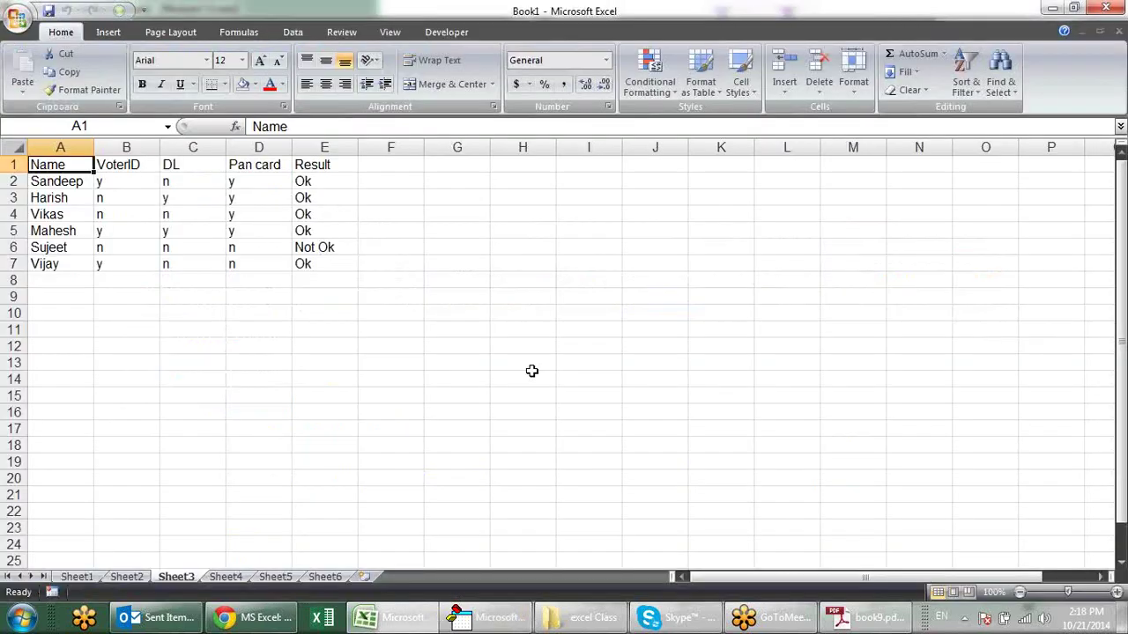
click(309, 197)
click(341, 243)
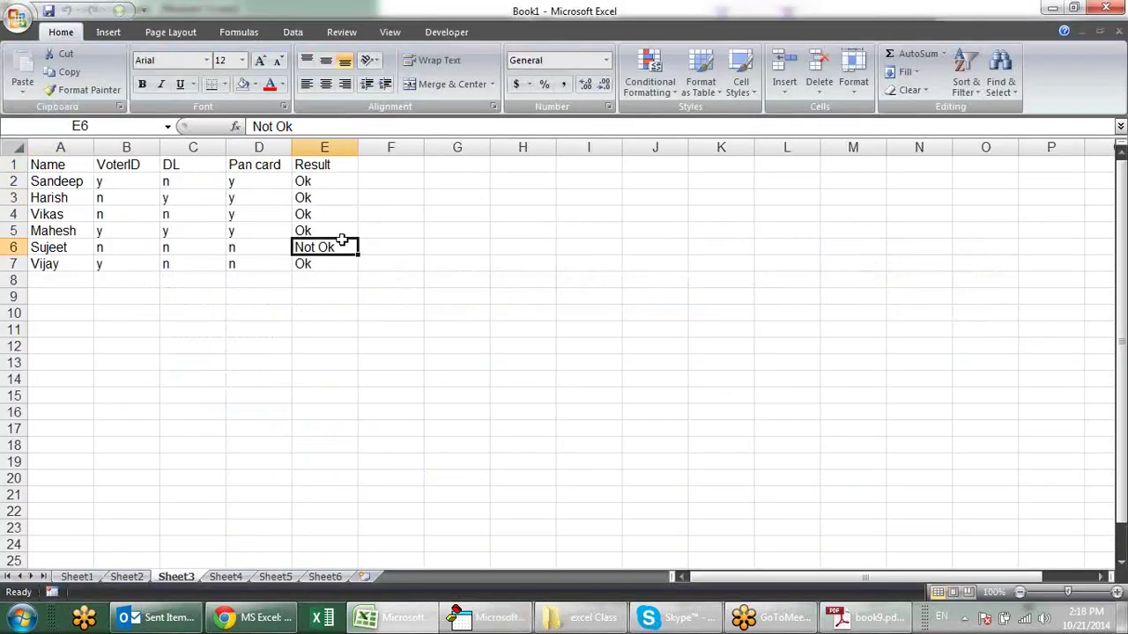
click(331, 262)
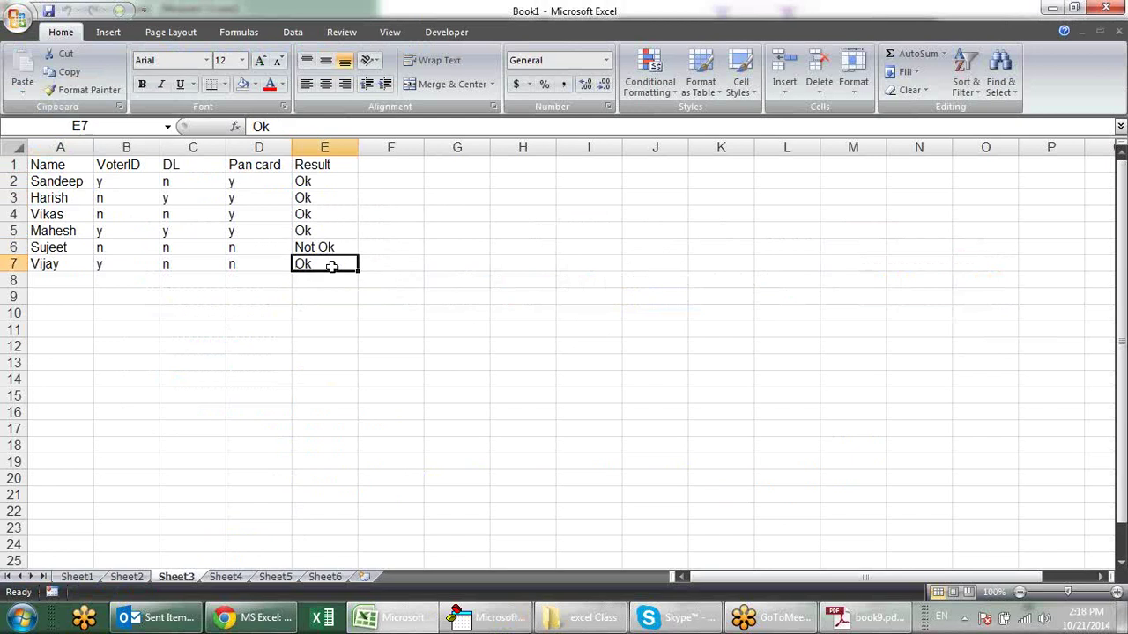
click(340, 215)
click(344, 180)
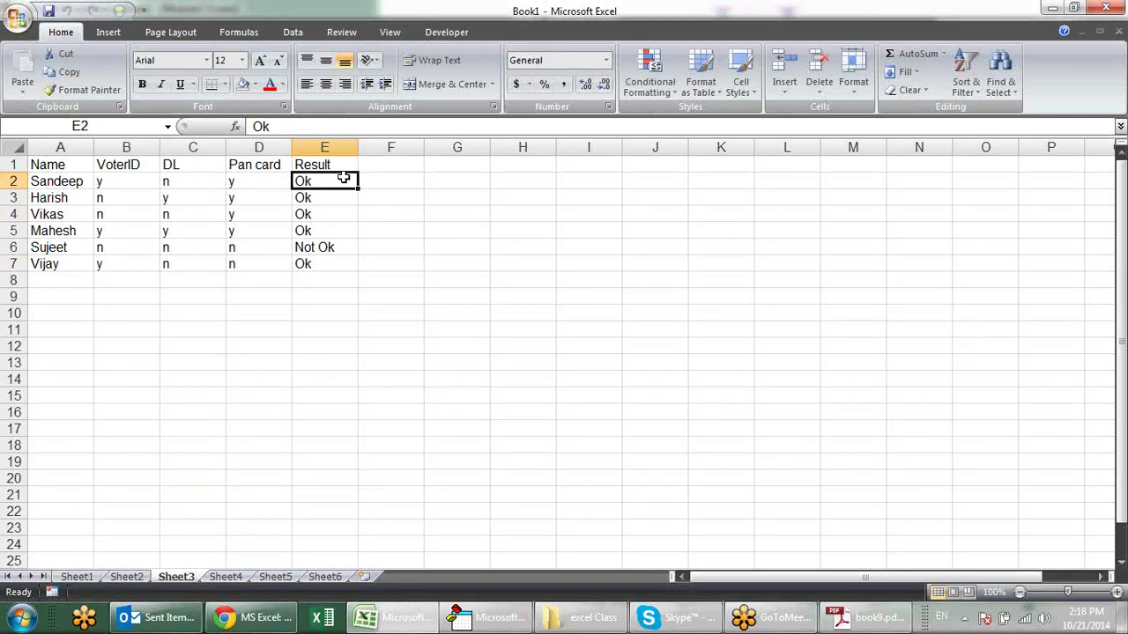
click(338, 263)
click(336, 228)
click(339, 188)
key(alt+F11)
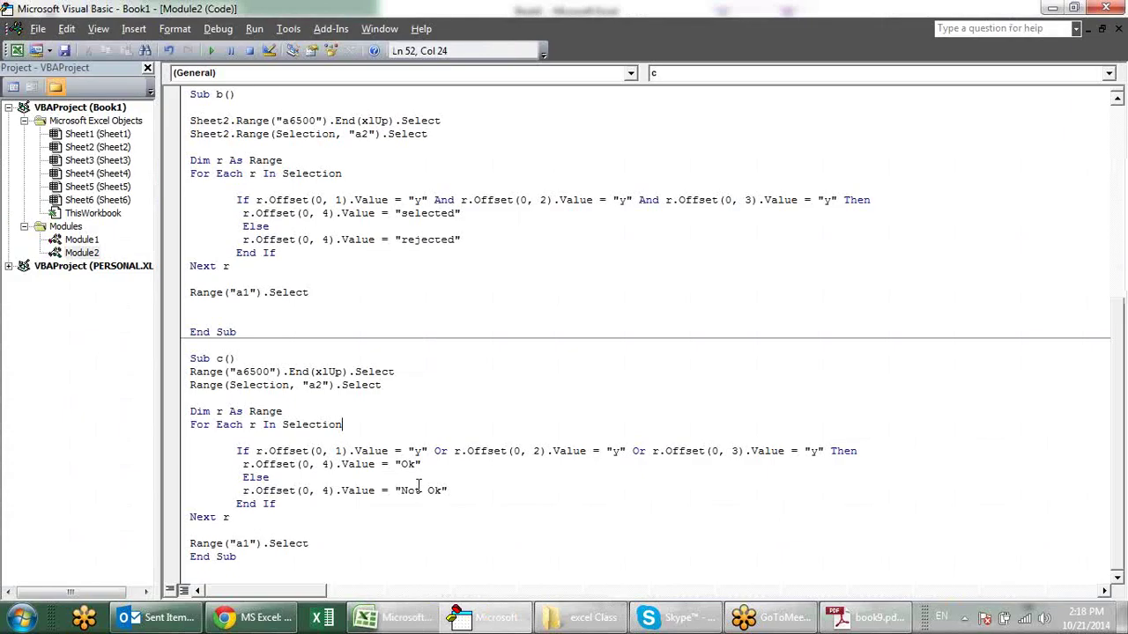
click(272, 575)
scroll(541, 103, down, 1)
scroll(526, 262, down, 1)
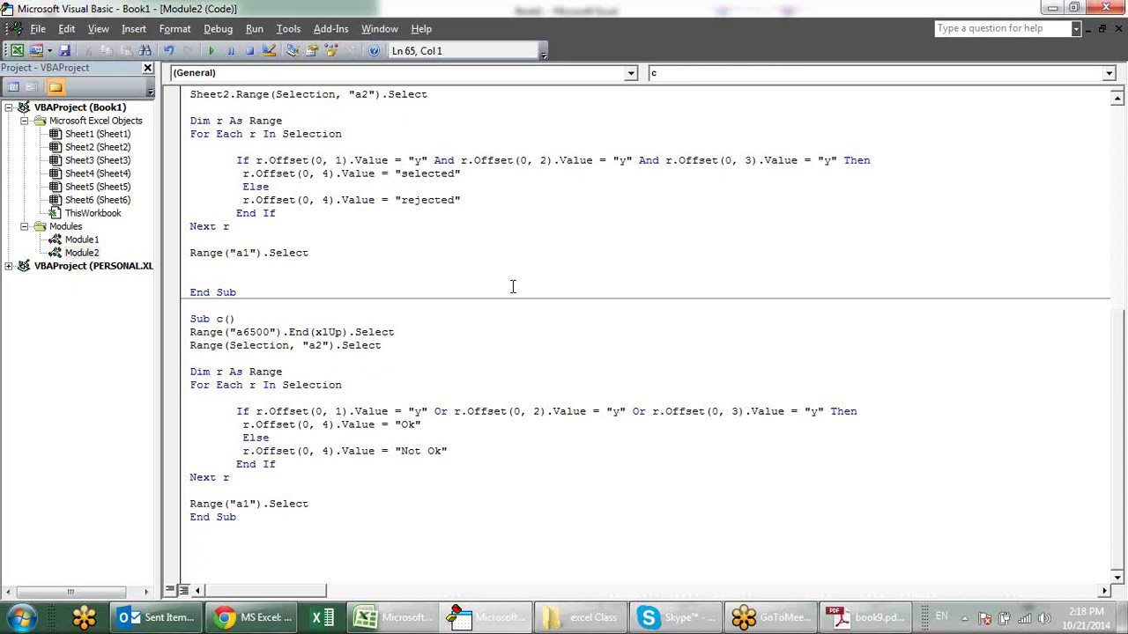
key(alt+F11)
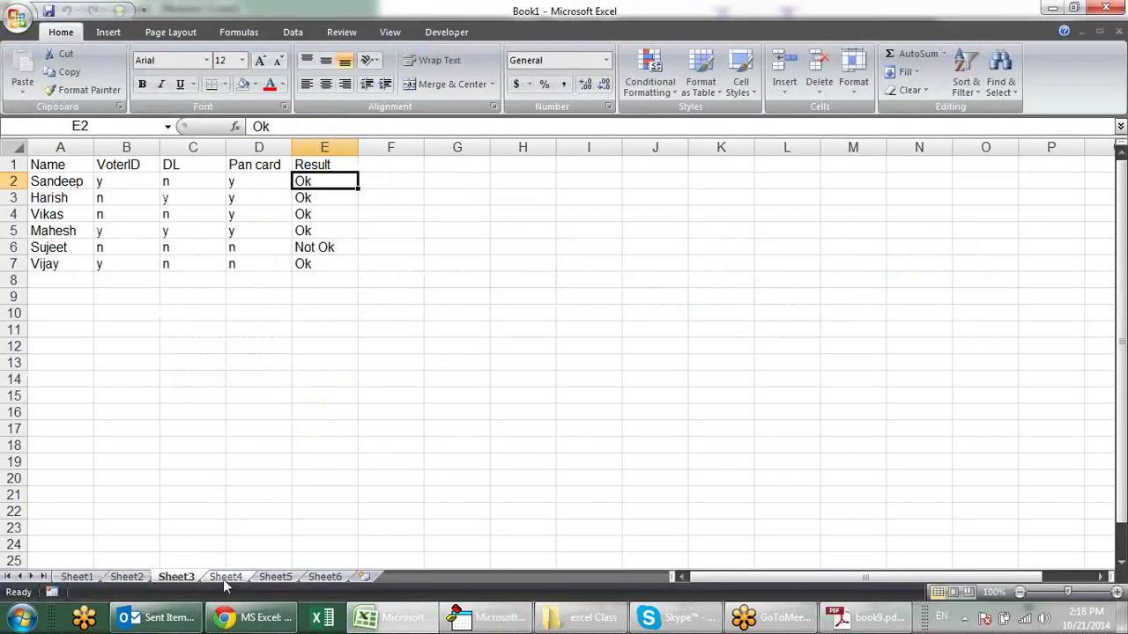
On Sheet4, clear the old area and fill B2:B15 with a sample name.
click(226, 577)
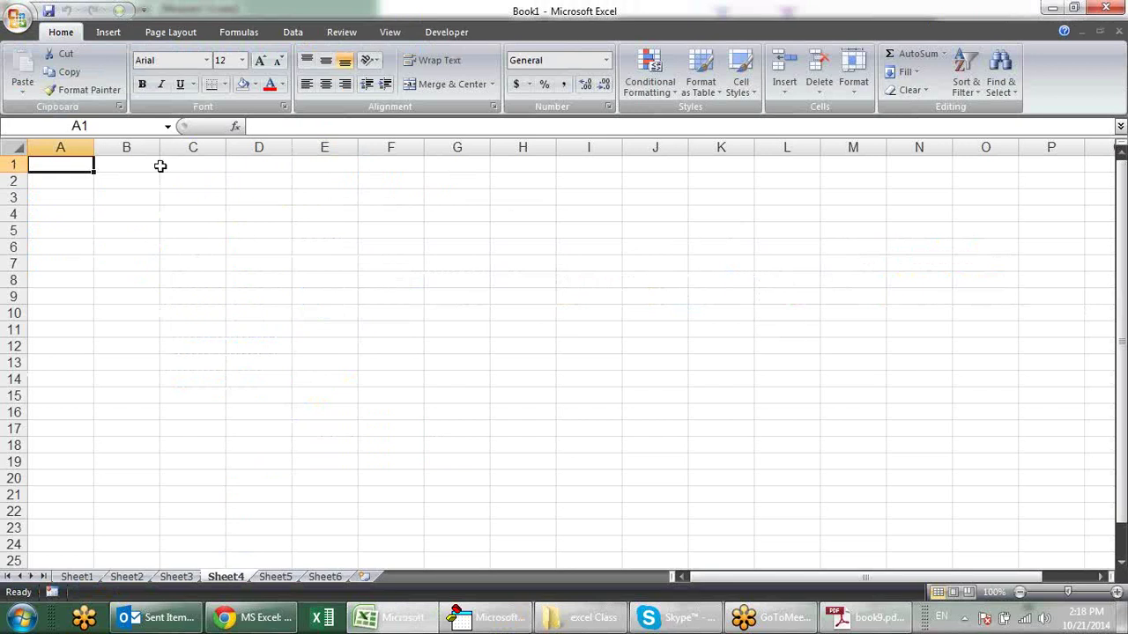
drag(121, 179, 284, 260)
drag(302, 287, 306, 313)
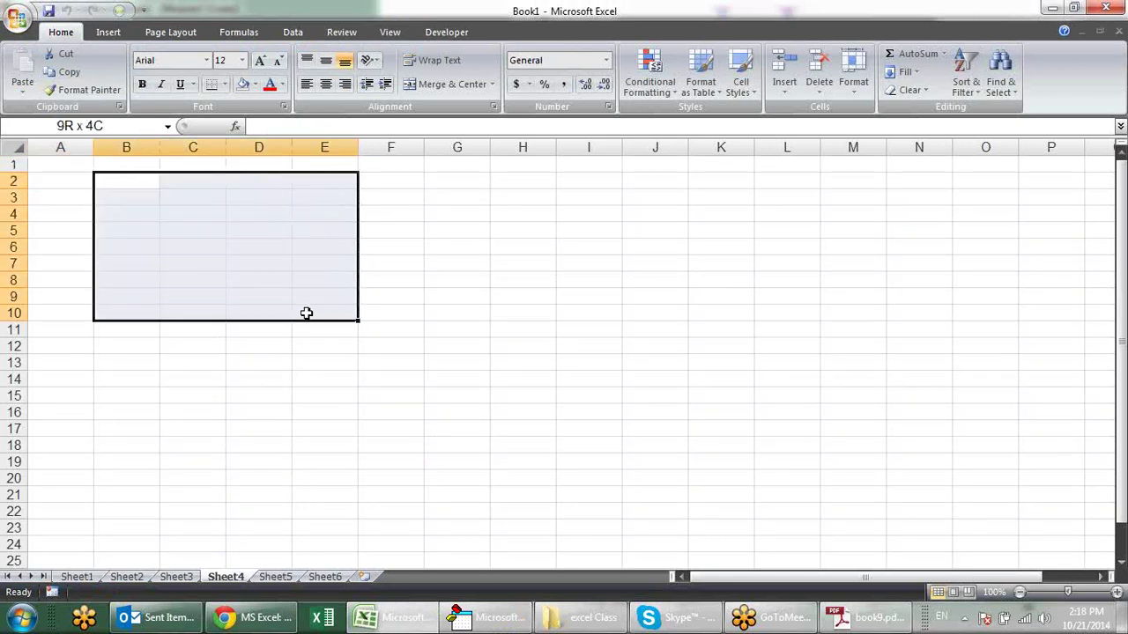
click(399, 202)
click(116, 176)
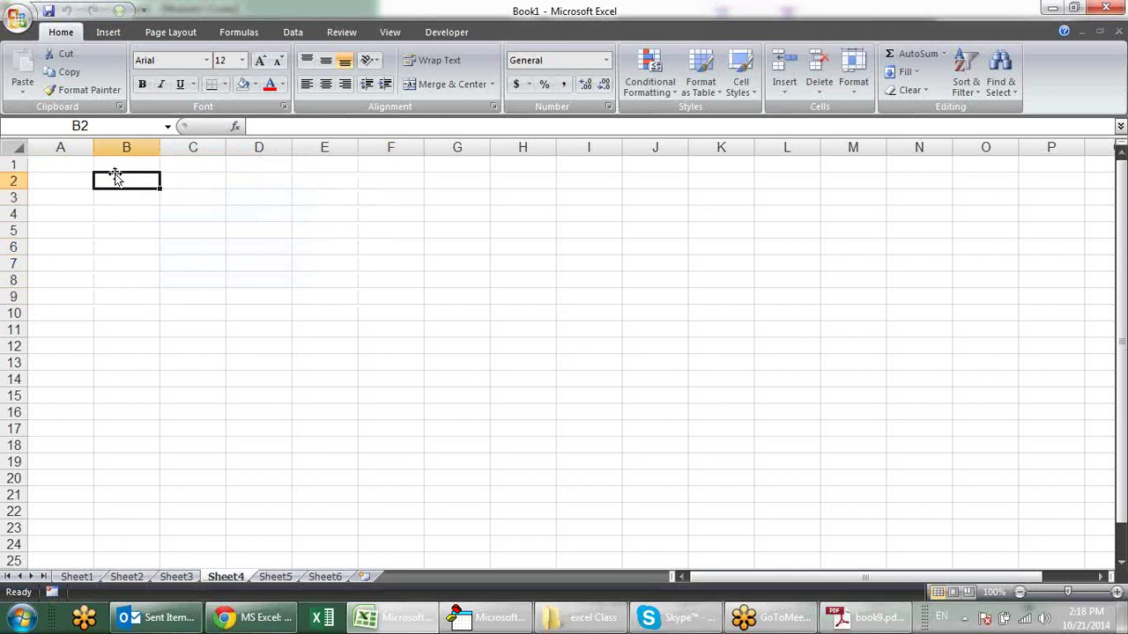
text(sandeep)
key(Return)
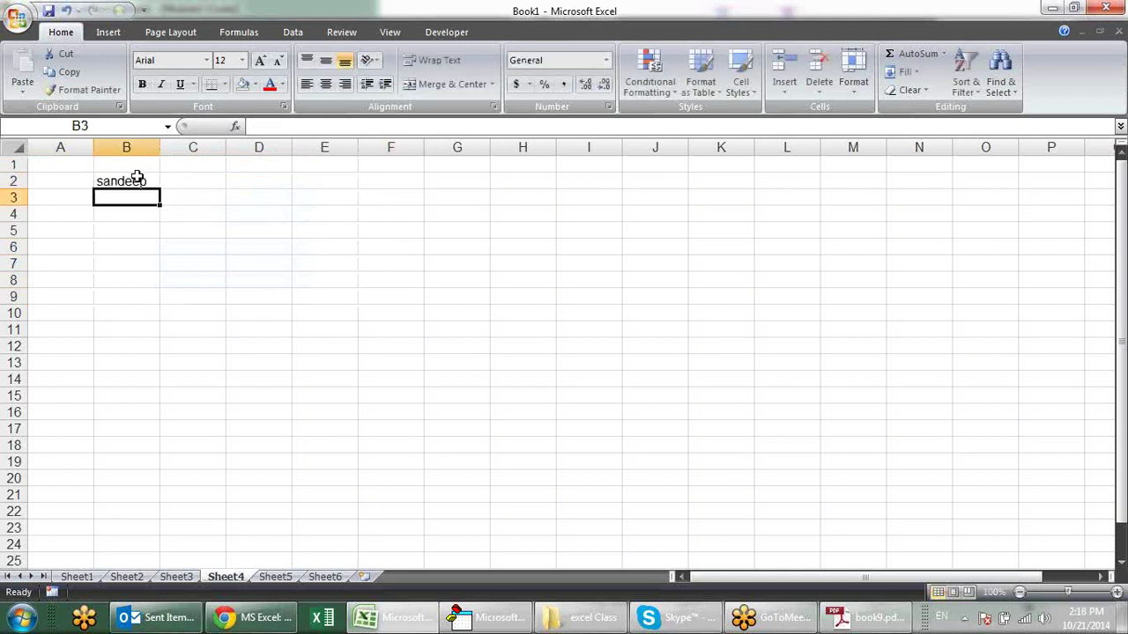
click(136, 180)
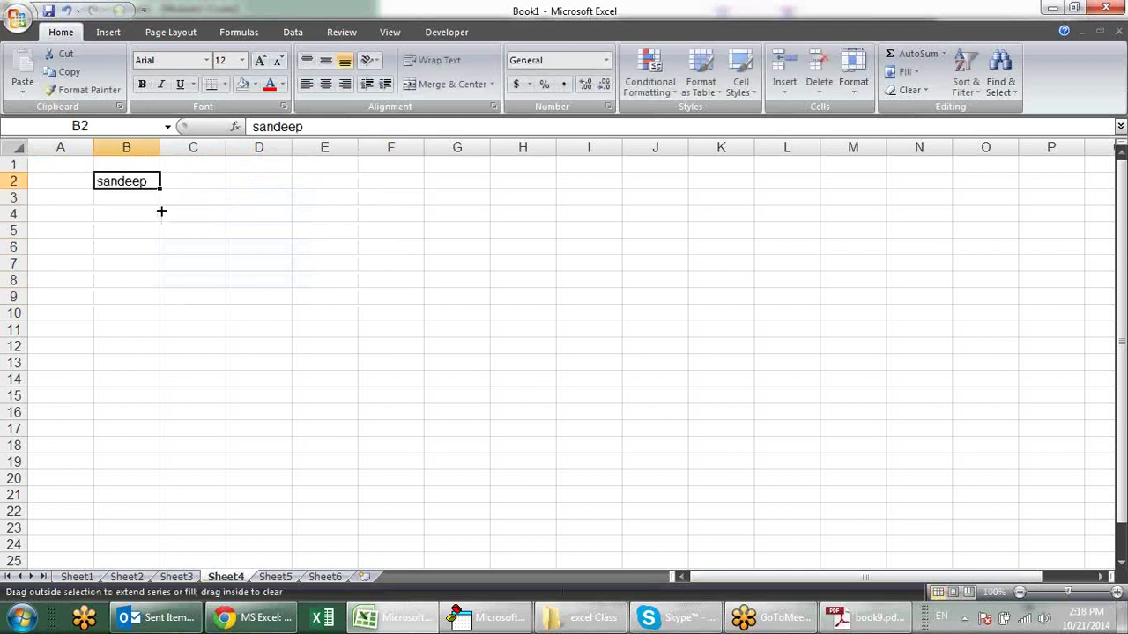
drag(161, 211, 183, 404)
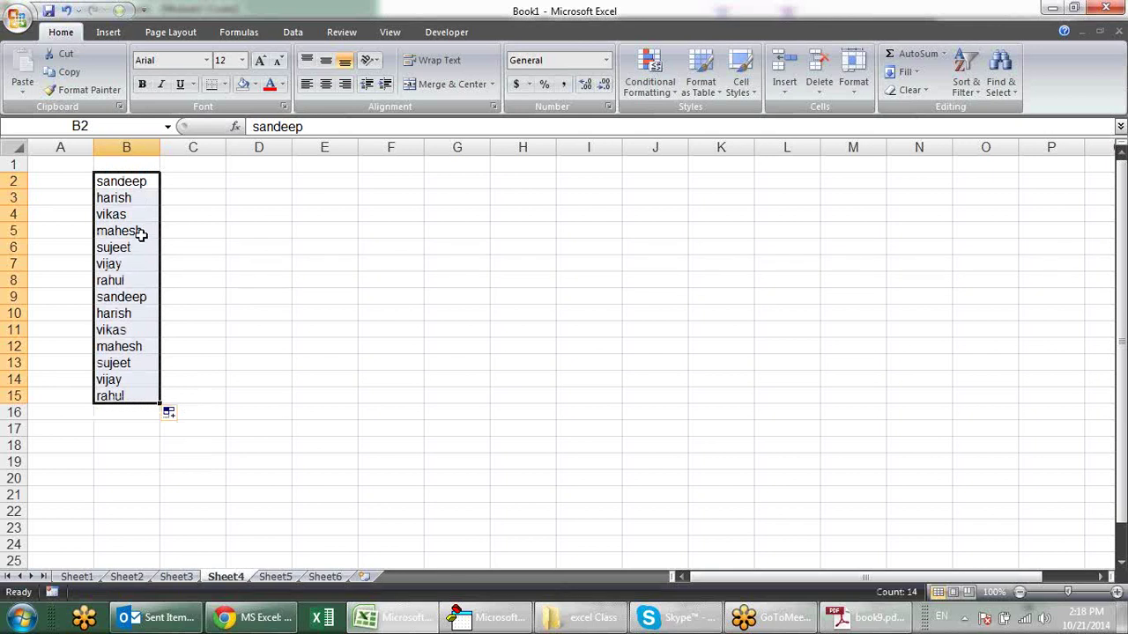
click(264, 266)
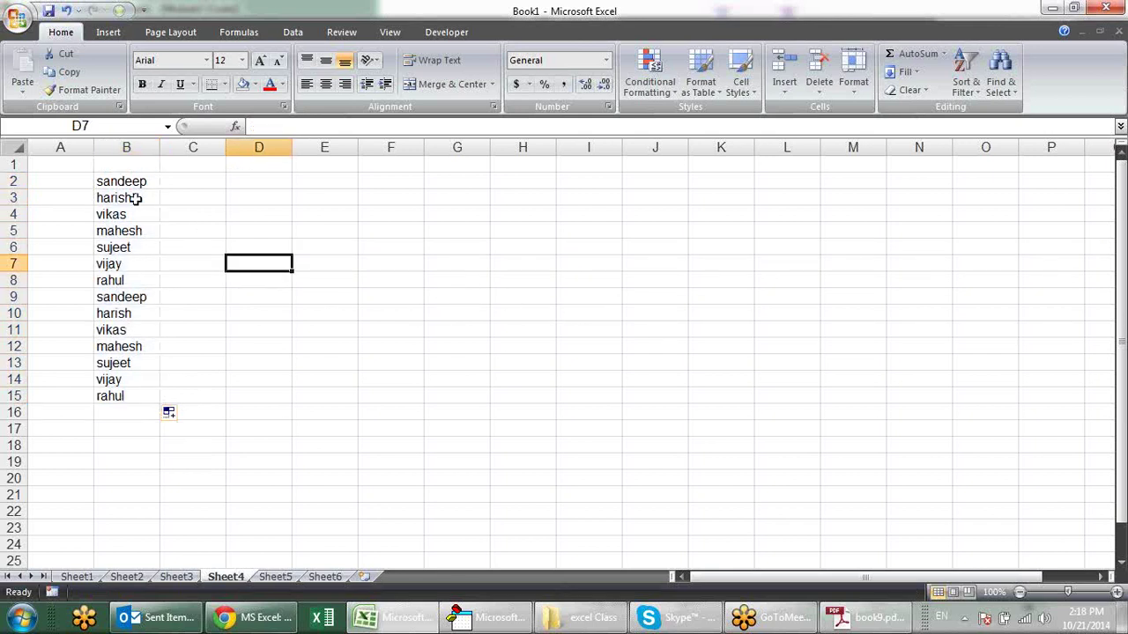
Enter the city 'palwal' in C2 and fill it down to C15.
drag(169, 180, 205, 396)
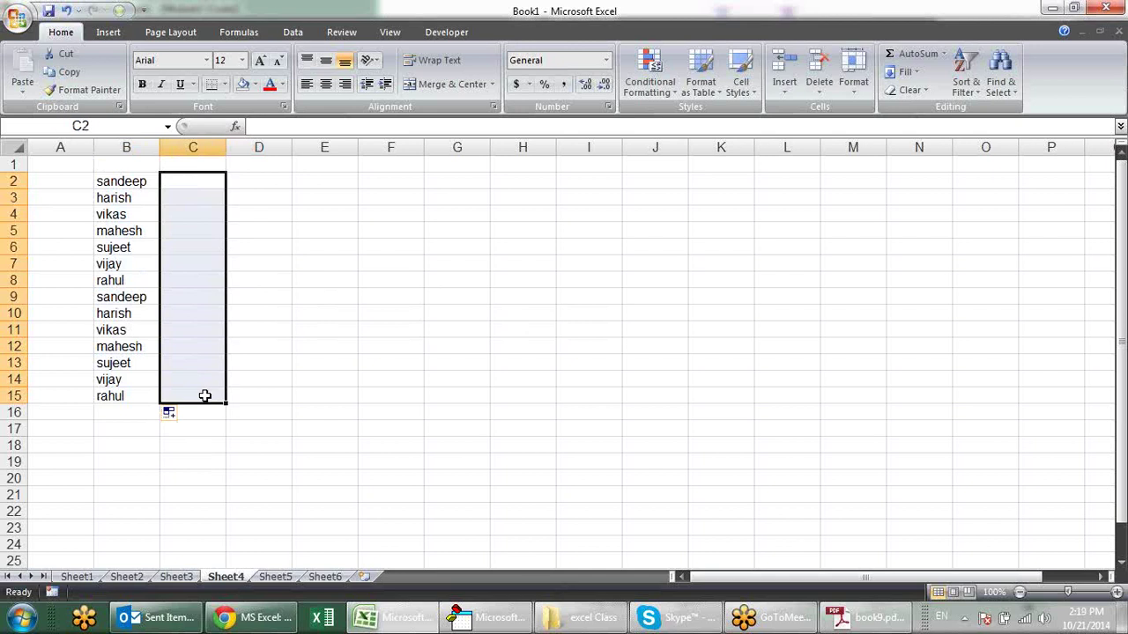
click(298, 213)
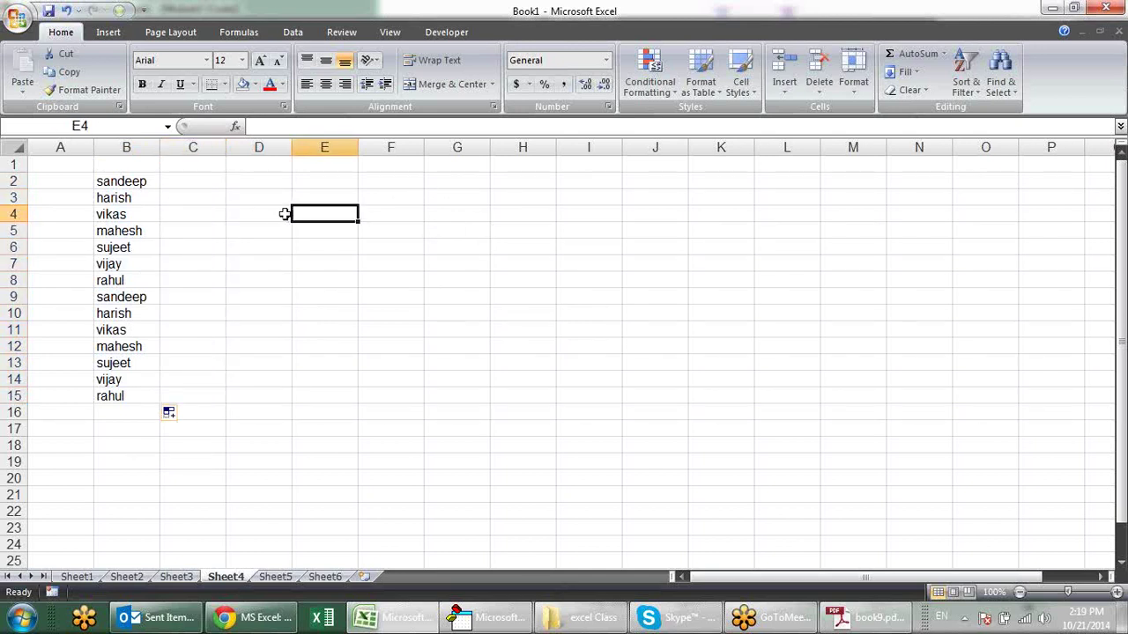
drag(128, 181, 132, 299)
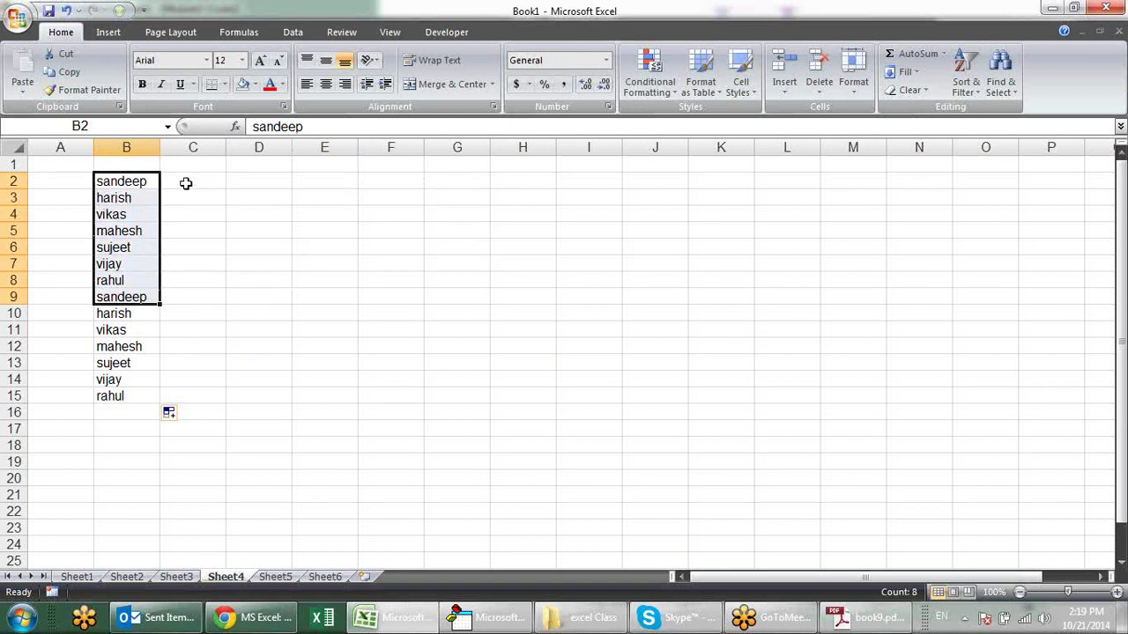
click(186, 181)
text(palw)
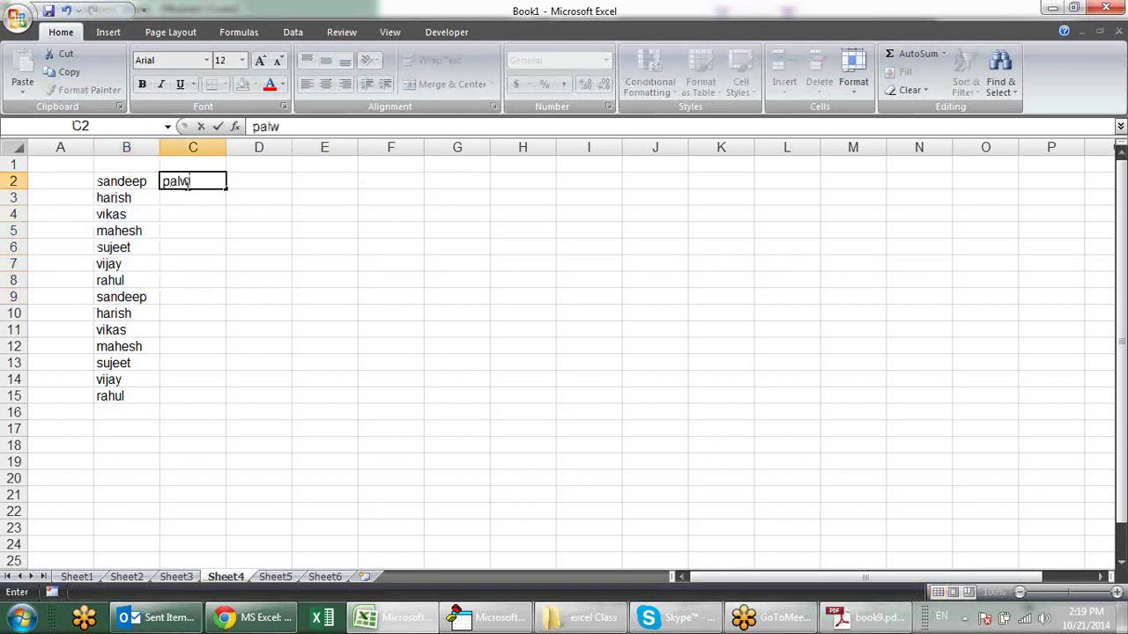
text(al)
key(Return)
click(186, 182)
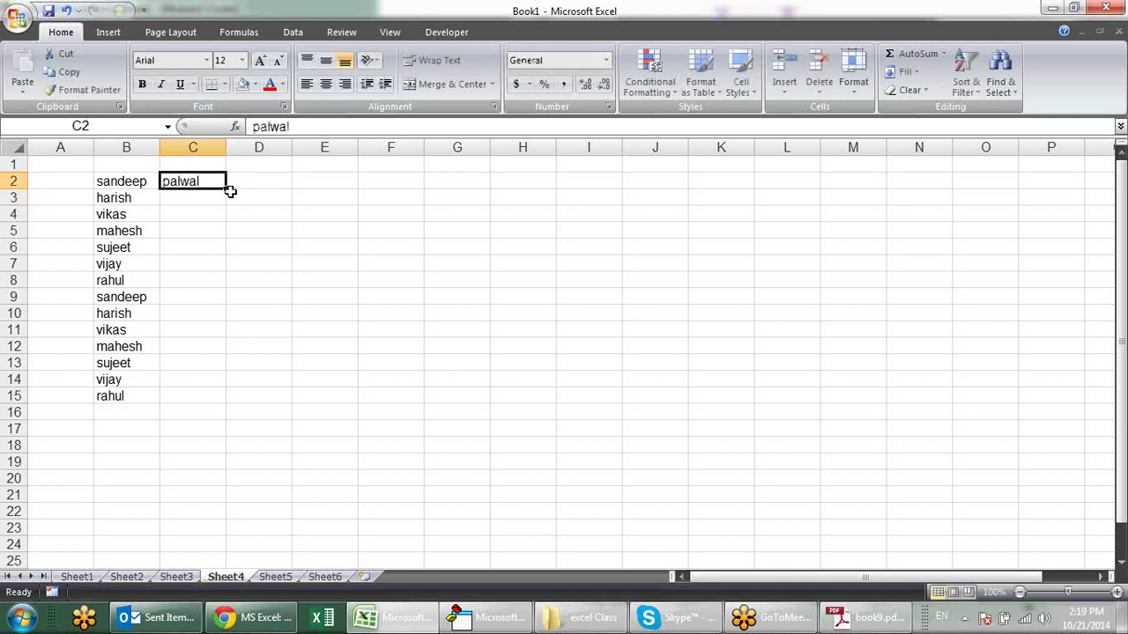
drag(227, 190, 232, 398)
click(204, 246)
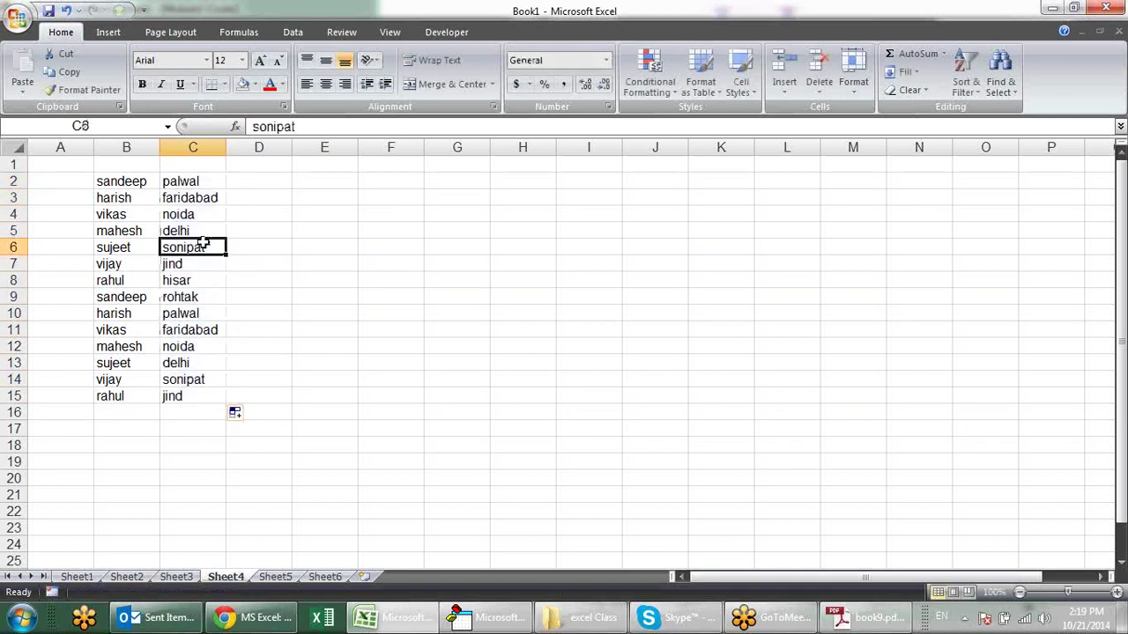
key(alt+F11)
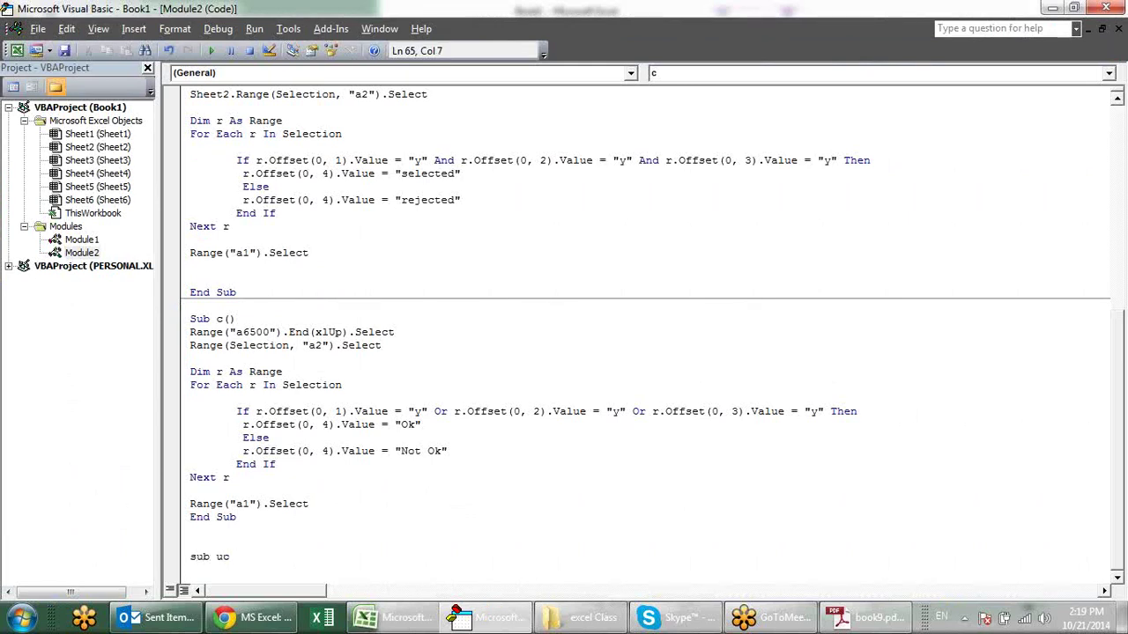
Start Sub uc() and declare Dim r As Range.
key(Return)
key(Return)
key(Return)
key(Return)
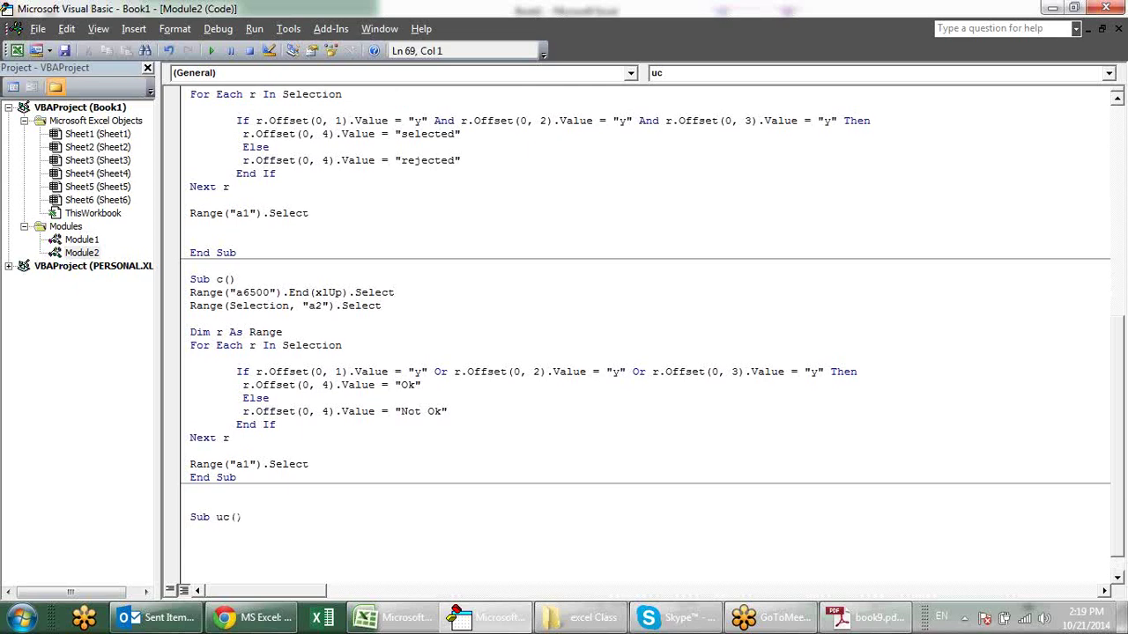
key(Return)
key(Return)
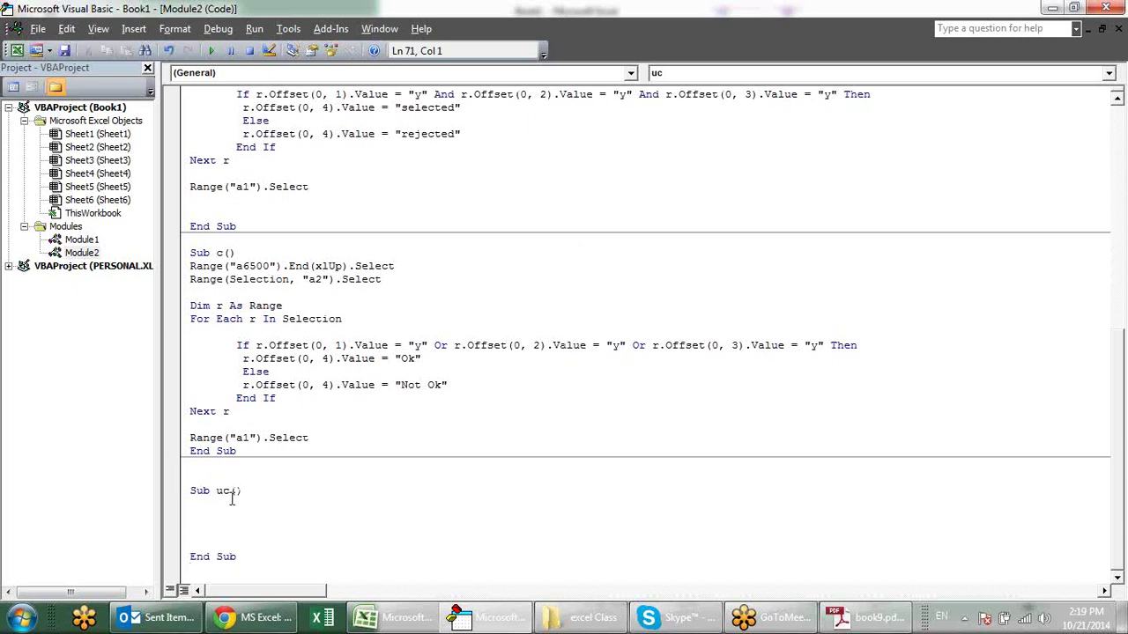
click(229, 506)
text(s ra)
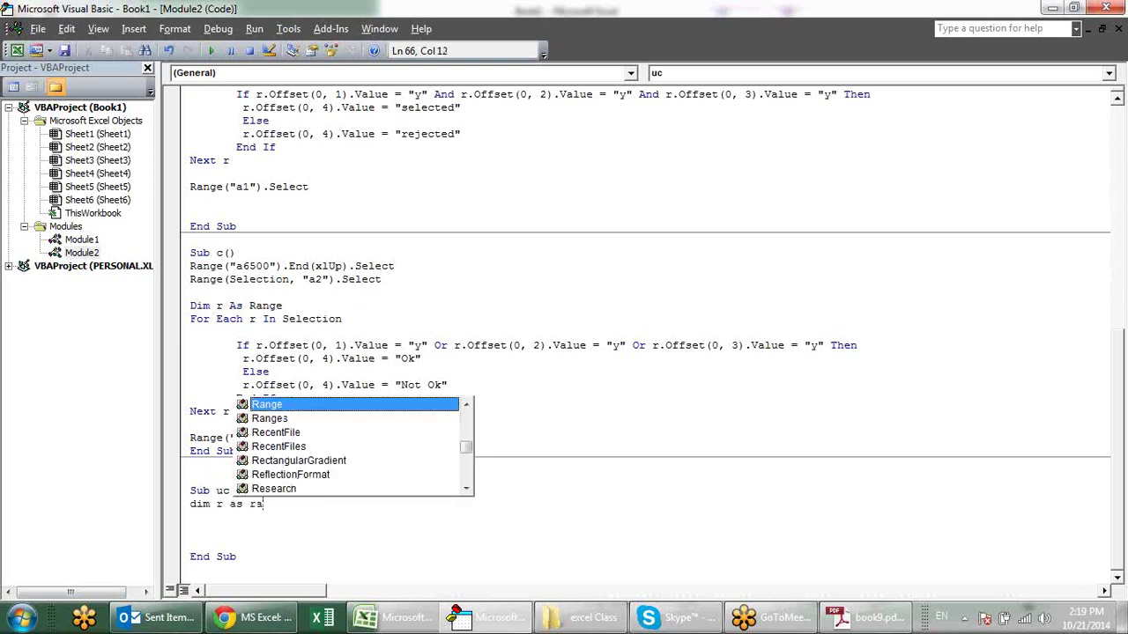
key(Tab)
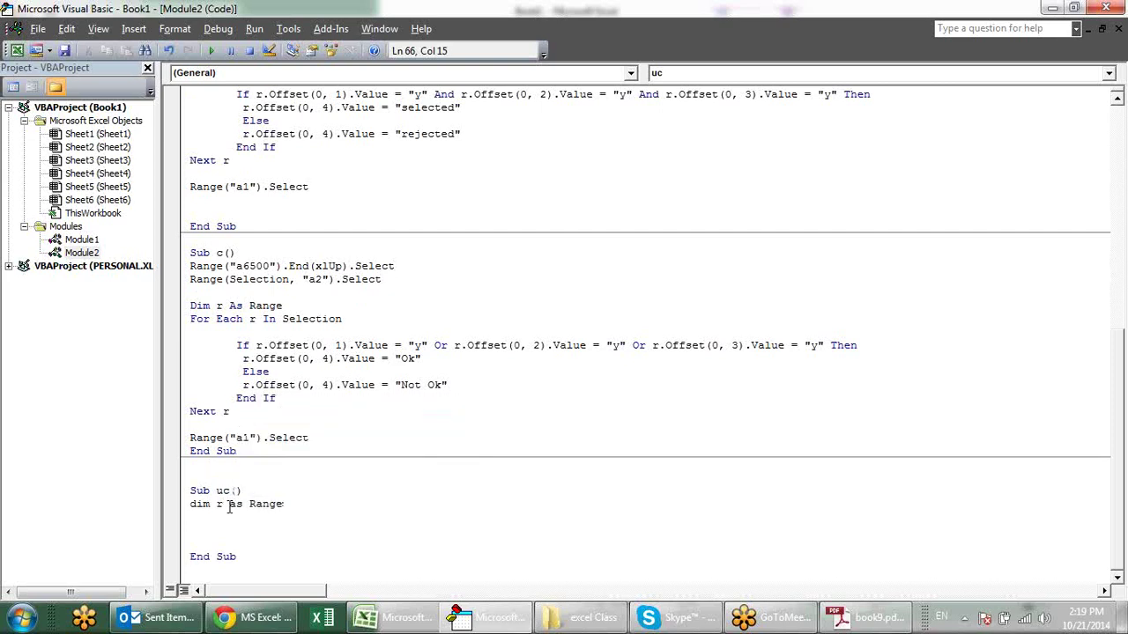
key(Down)
key(Down)
Write a For Each r In Selection loop setting r.Value = UCase(r.Value), ending with Next r.
text(ach)
key(Return)
key(Return)
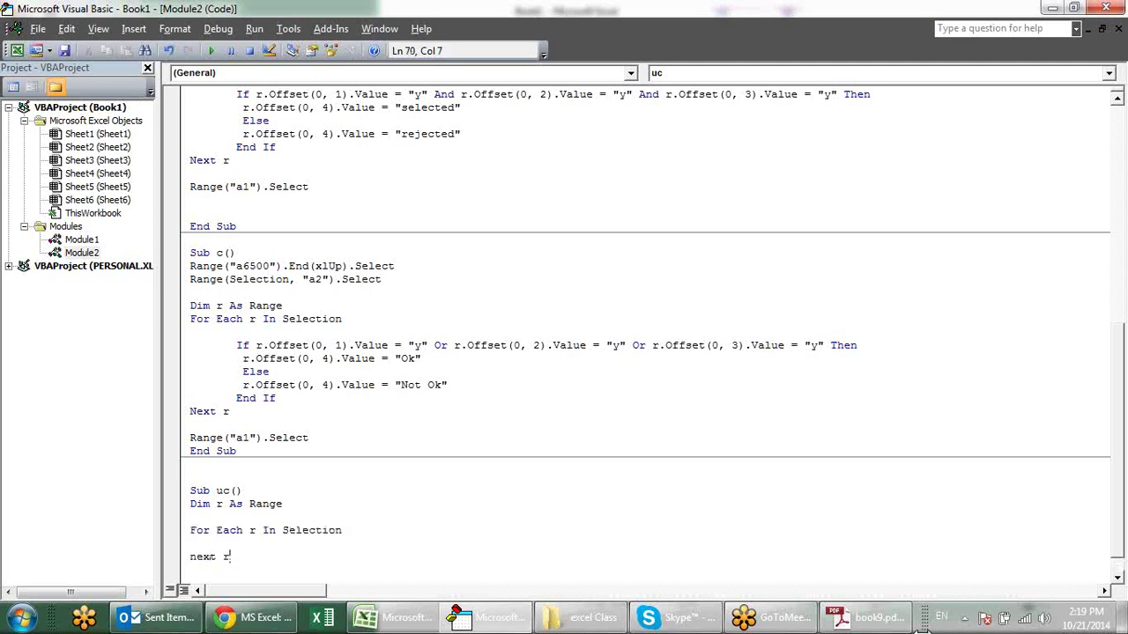
key(Up)
scroll(845, 401, down, 1)
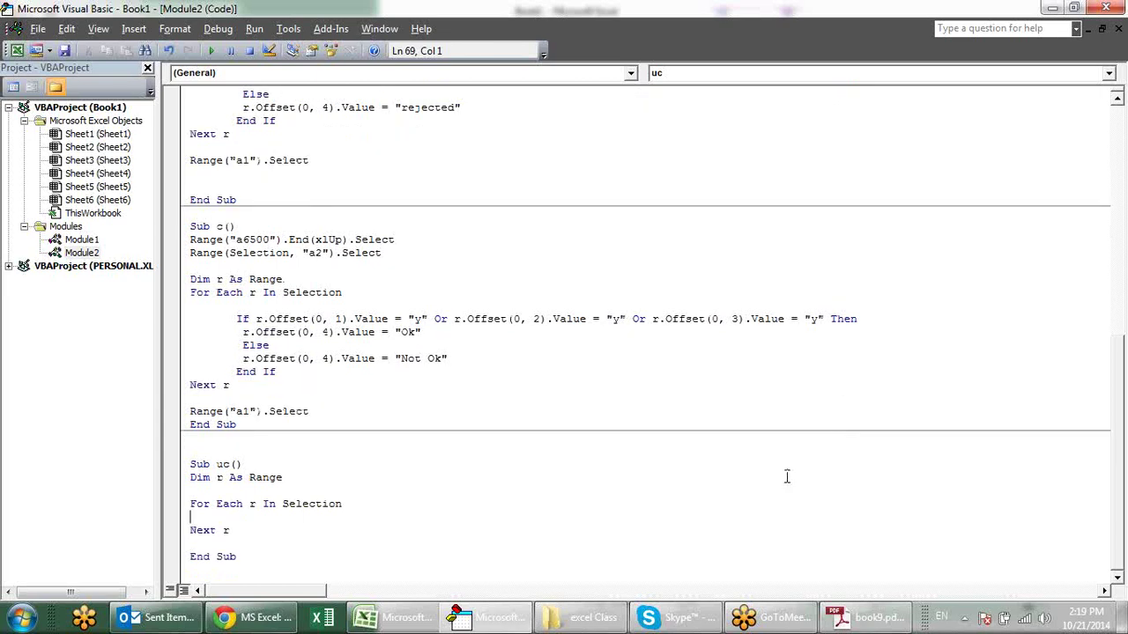
text(r.va)
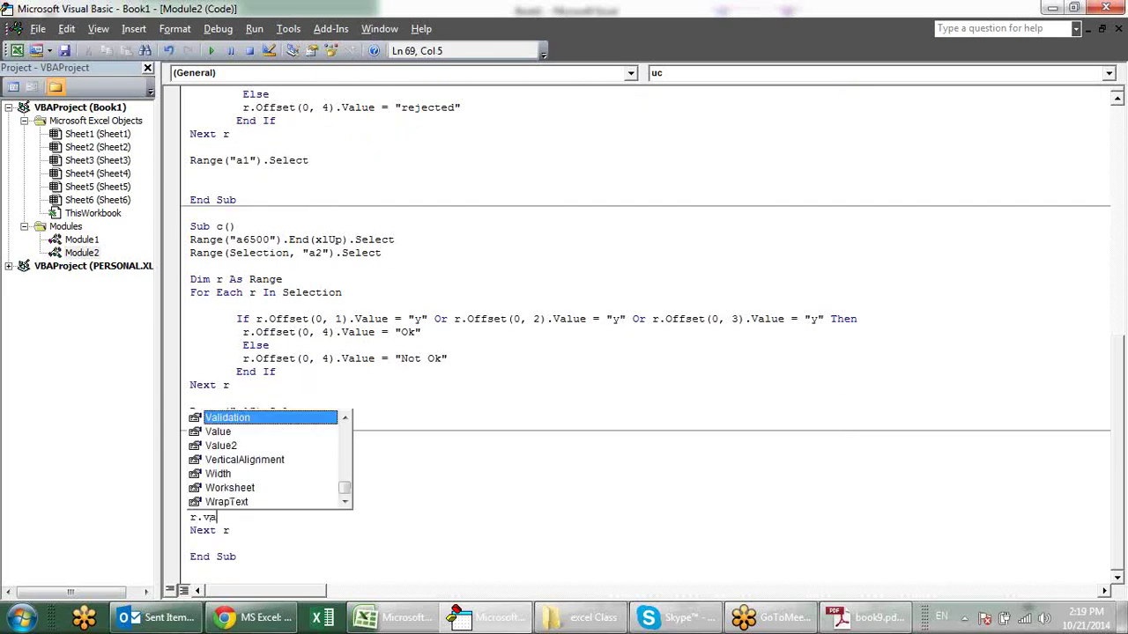
key(Down)
key(Tab)
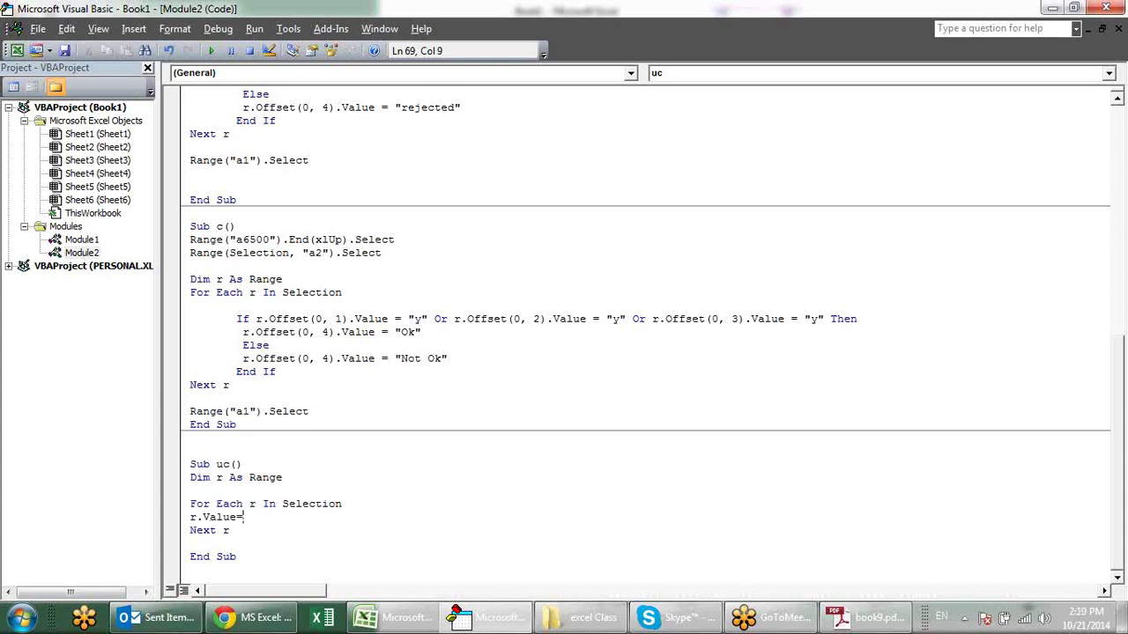
text(ucase)
text(()
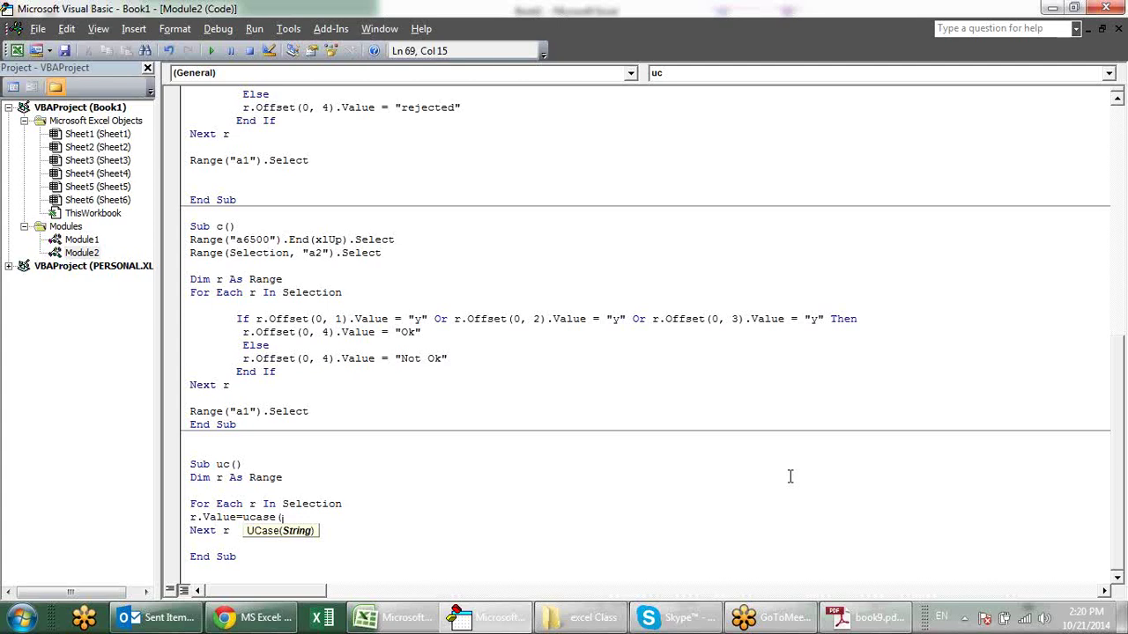
text(r.v)
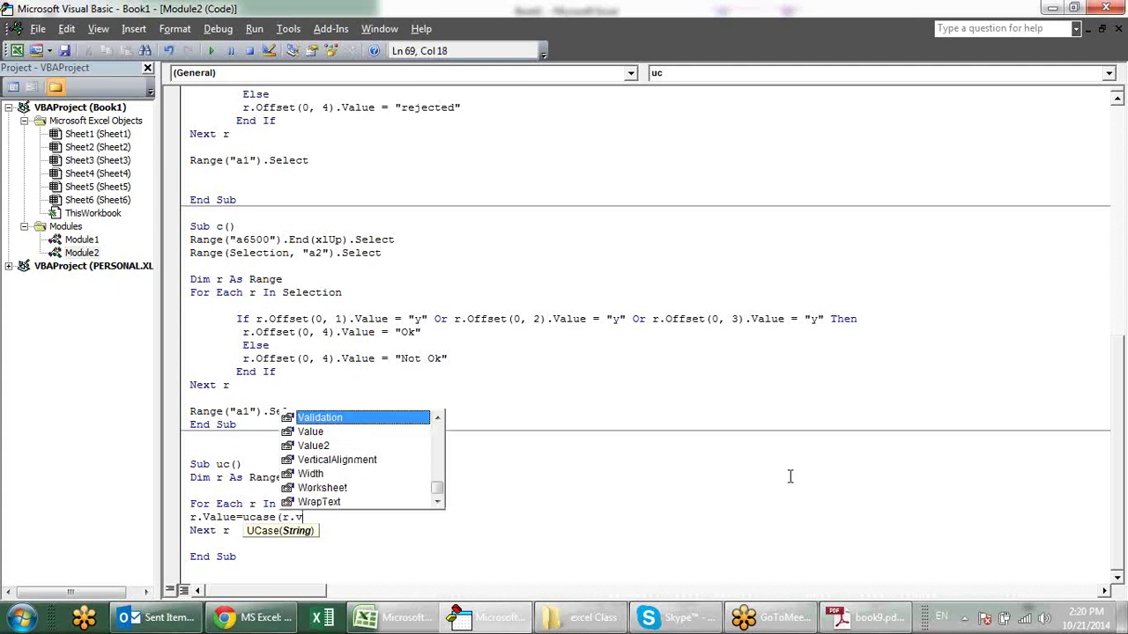
key(Down)
key(Tab)
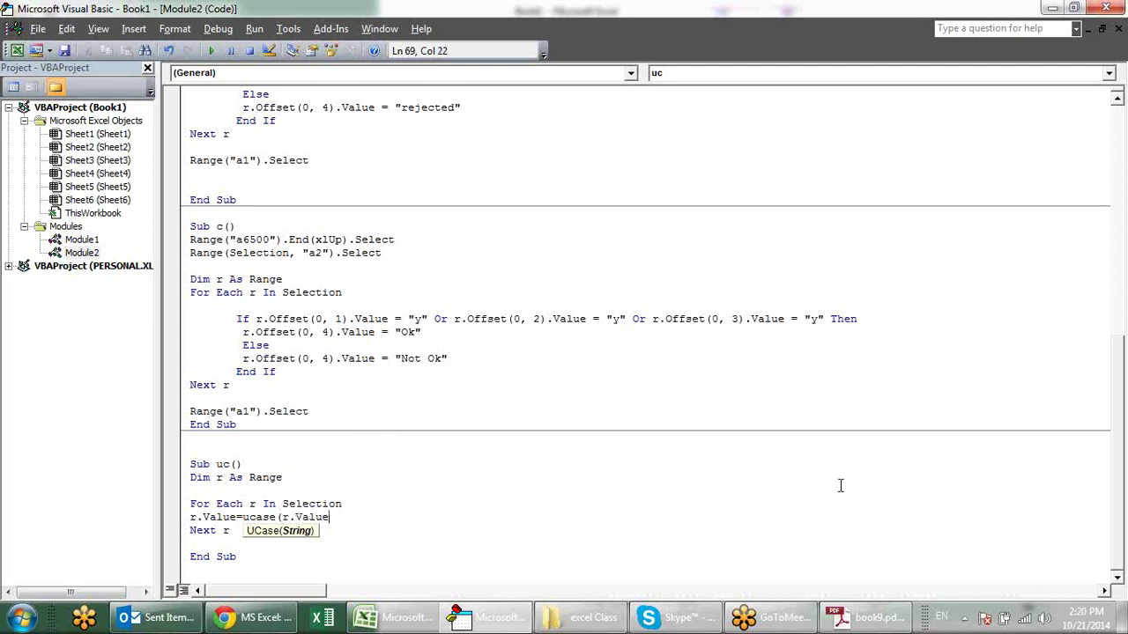
text())
key(Down)
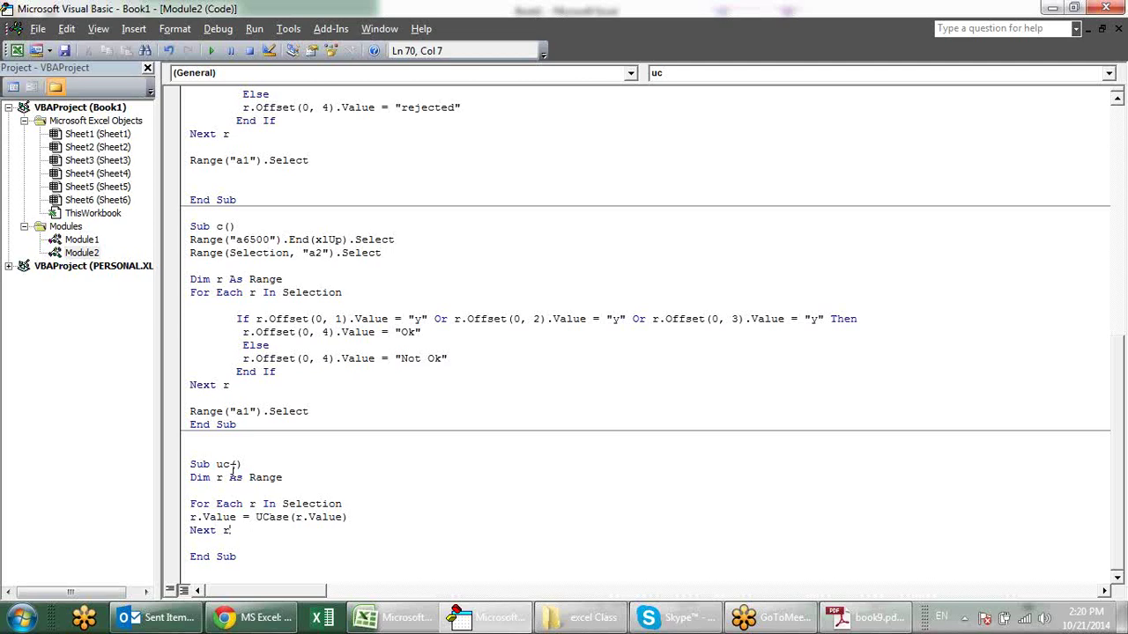
Back in Excel, select the names and cities in B4:C12.
key(alt+F11)
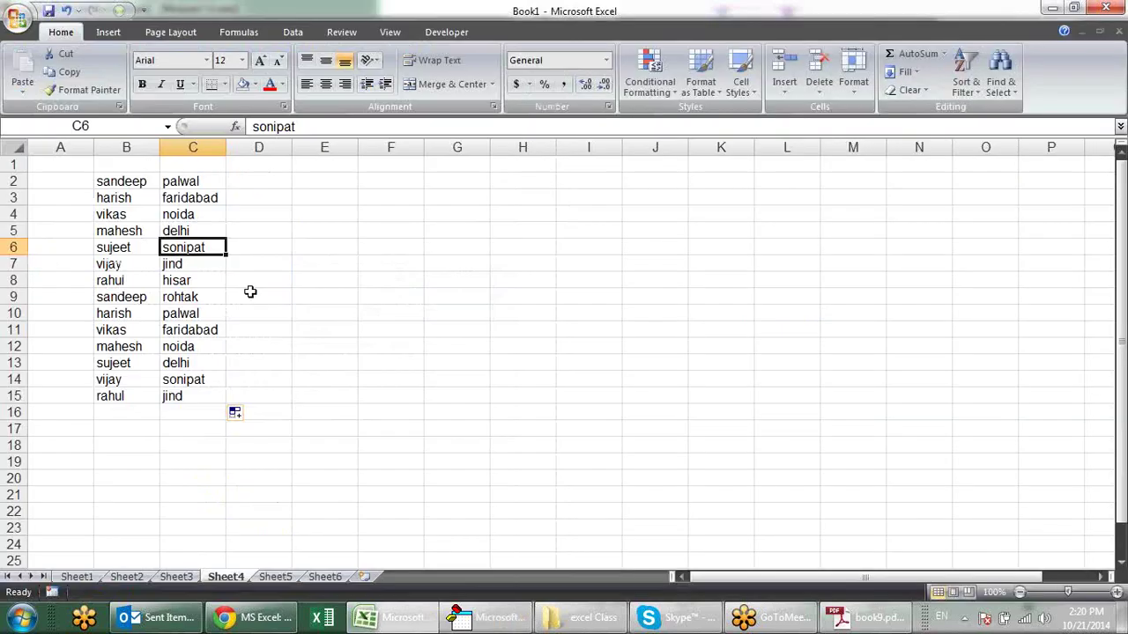
key(alt+F11)
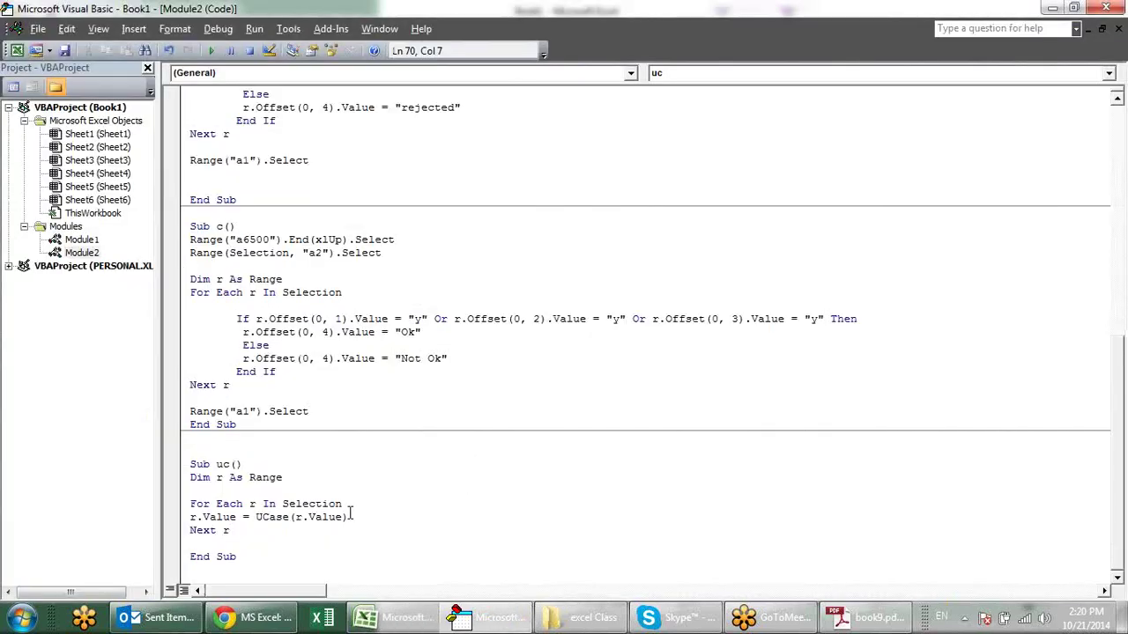
drag(344, 504, 282, 504)
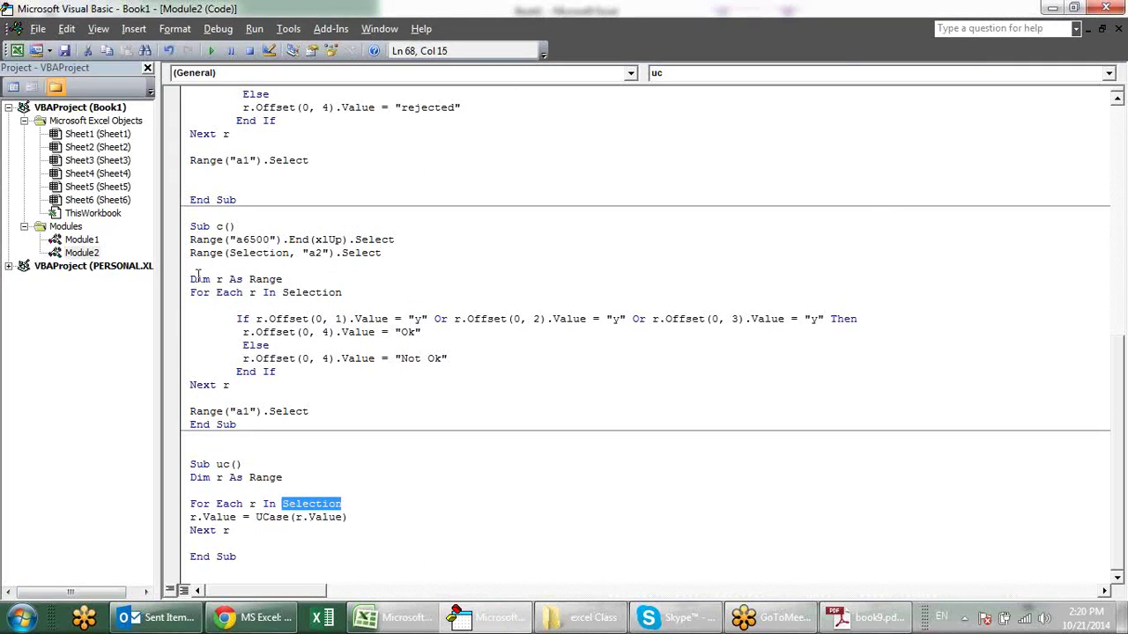
key(alt+F11)
drag(114, 214, 189, 346)
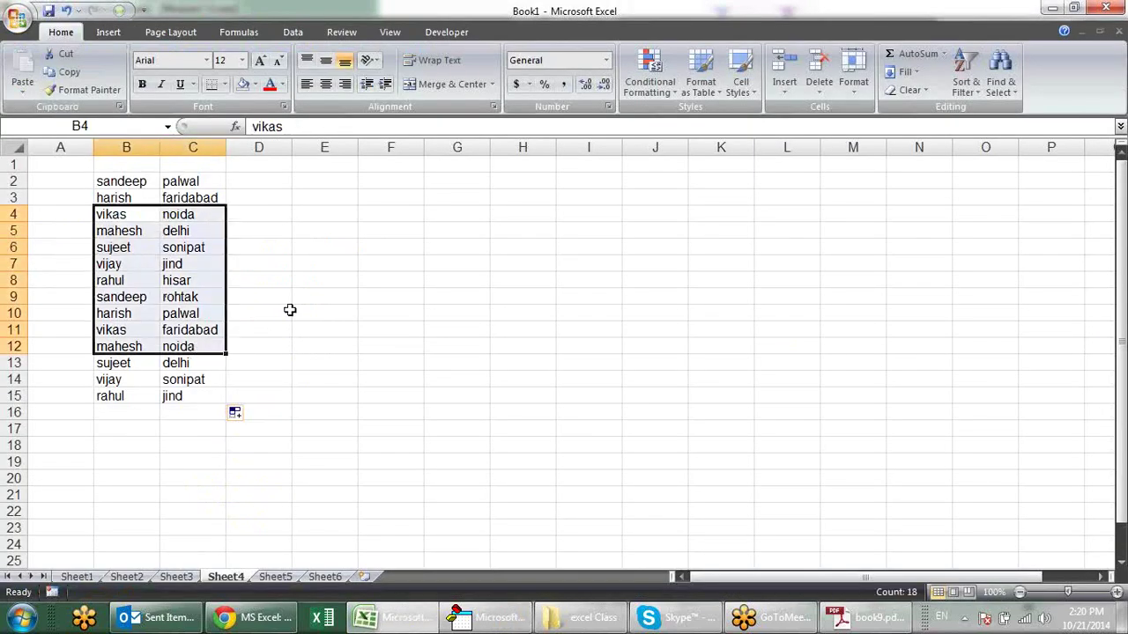
Draw a rectangle over columns H–J, rows 3–5, with a light-blue gradient style.
click(330, 277)
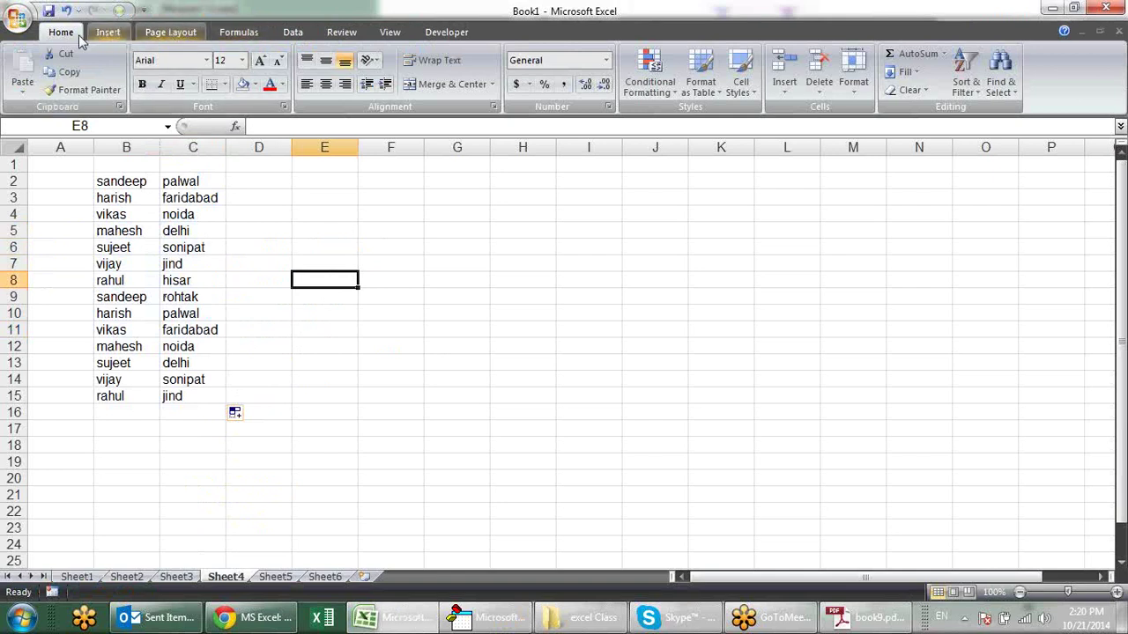
click(107, 32)
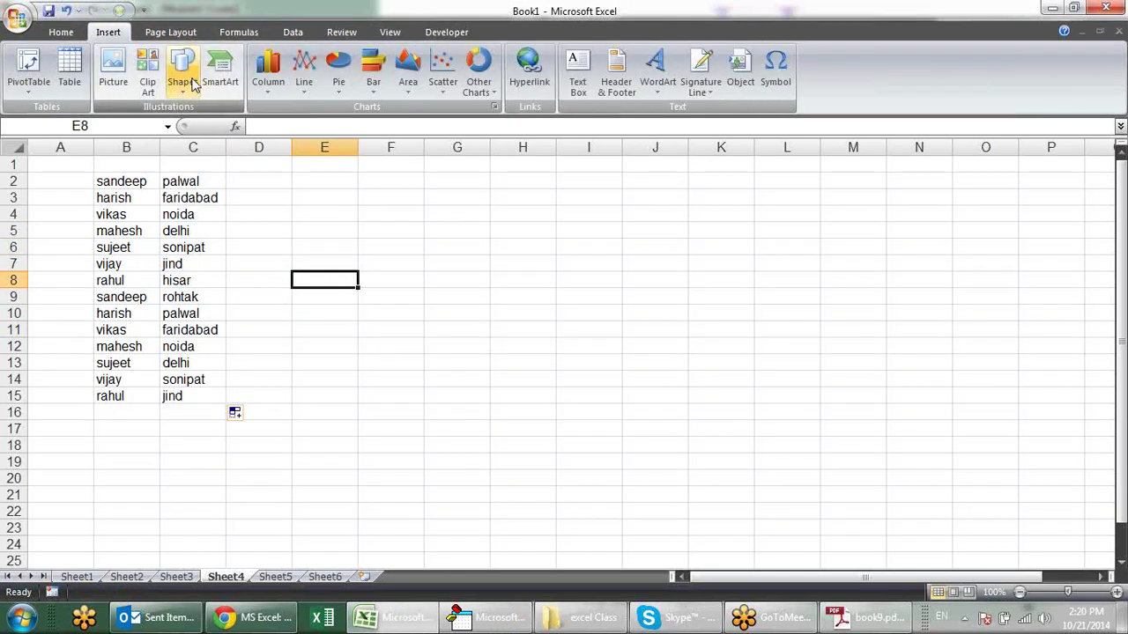
click(183, 81)
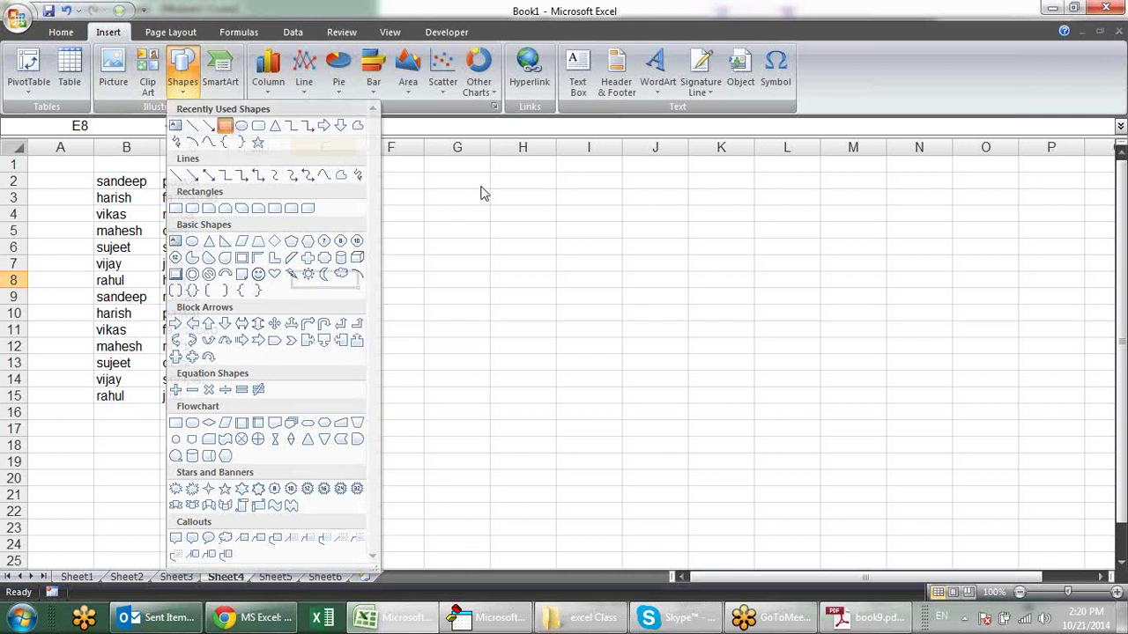
click(224, 125)
drag(512, 189, 654, 239)
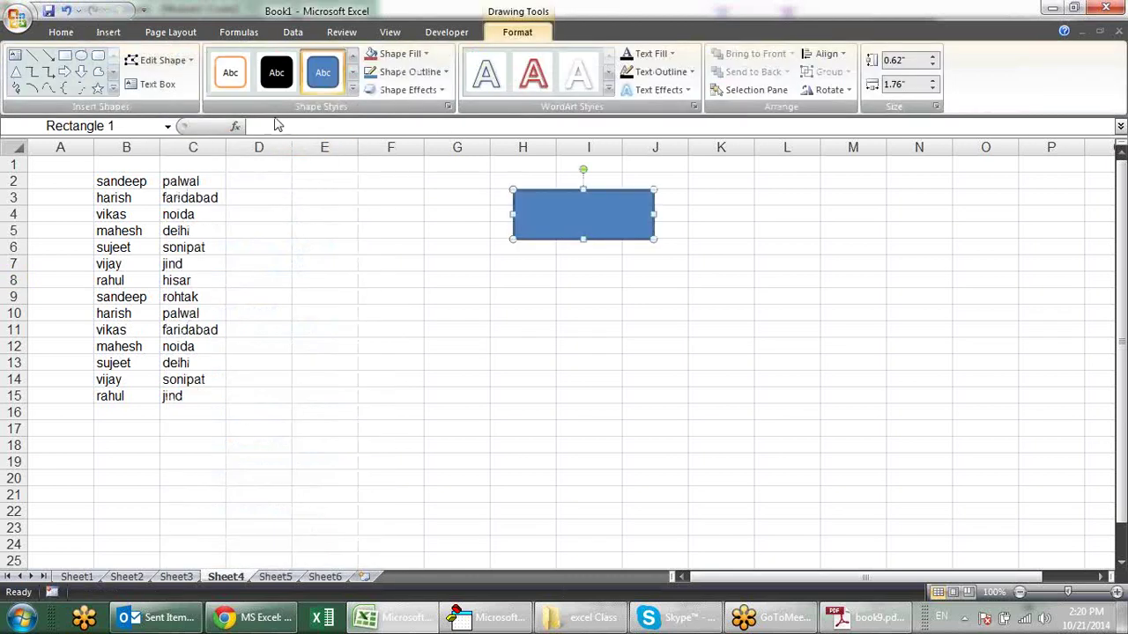
click(353, 89)
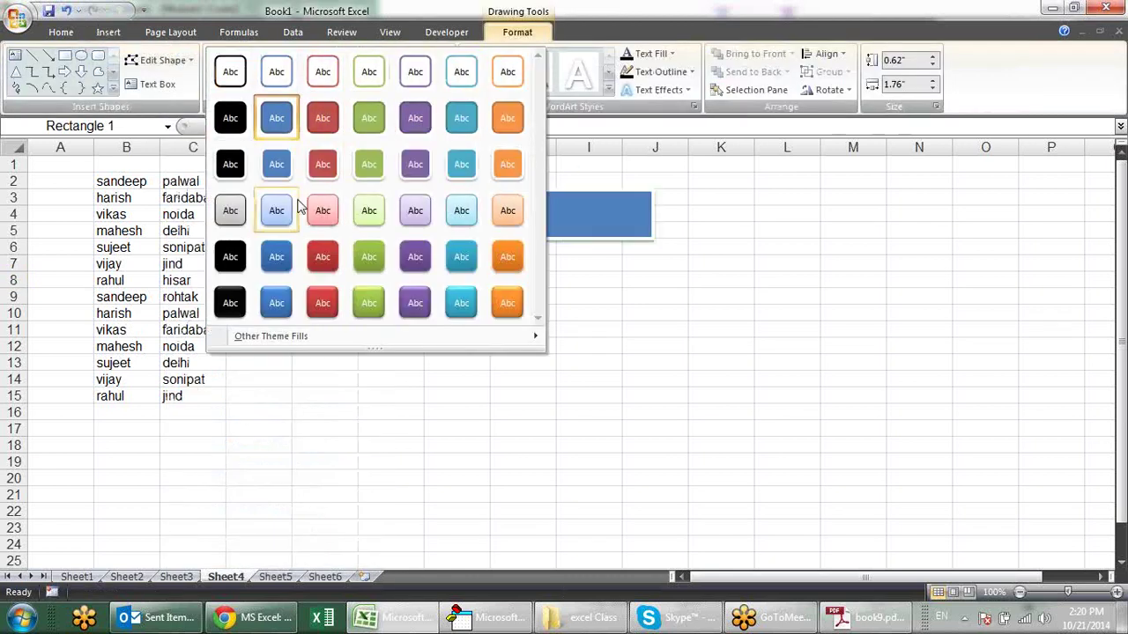
click(290, 216)
text(u)
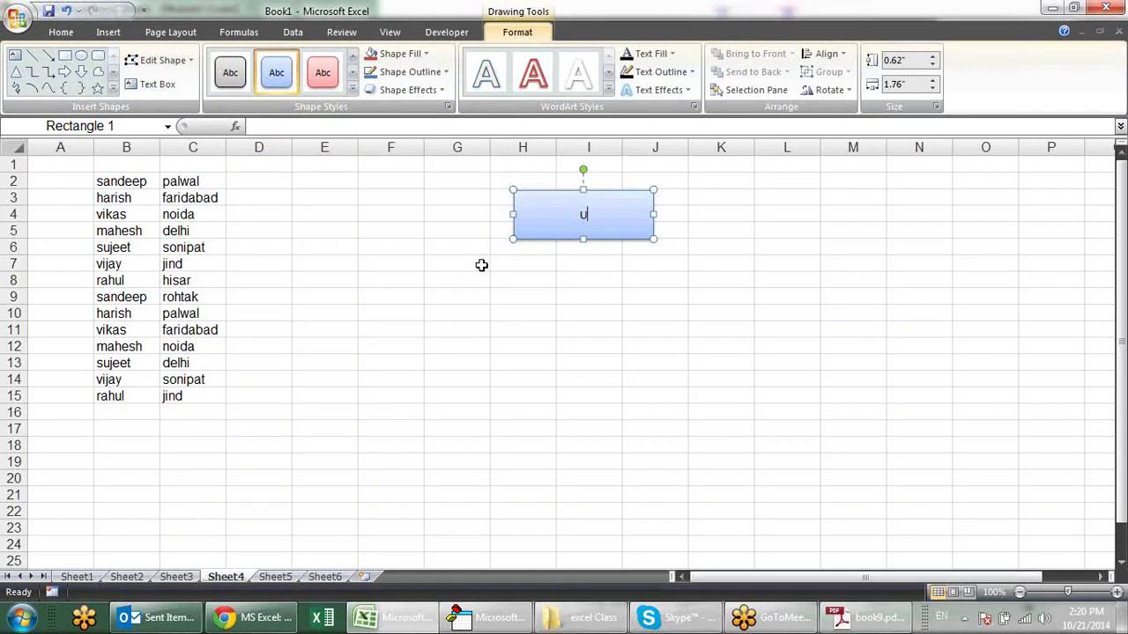
Label the rectangle 'Upper' and assign the uc macro to it.
text(pper)
click(705, 296)
click(584, 214)
right_click(598, 214)
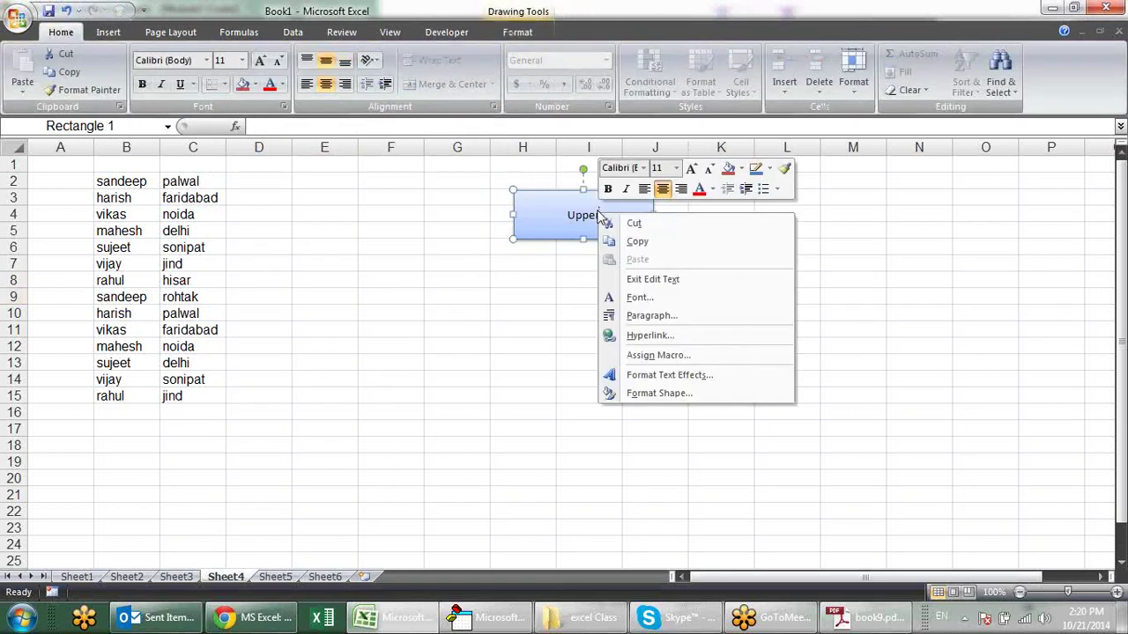
click(653, 356)
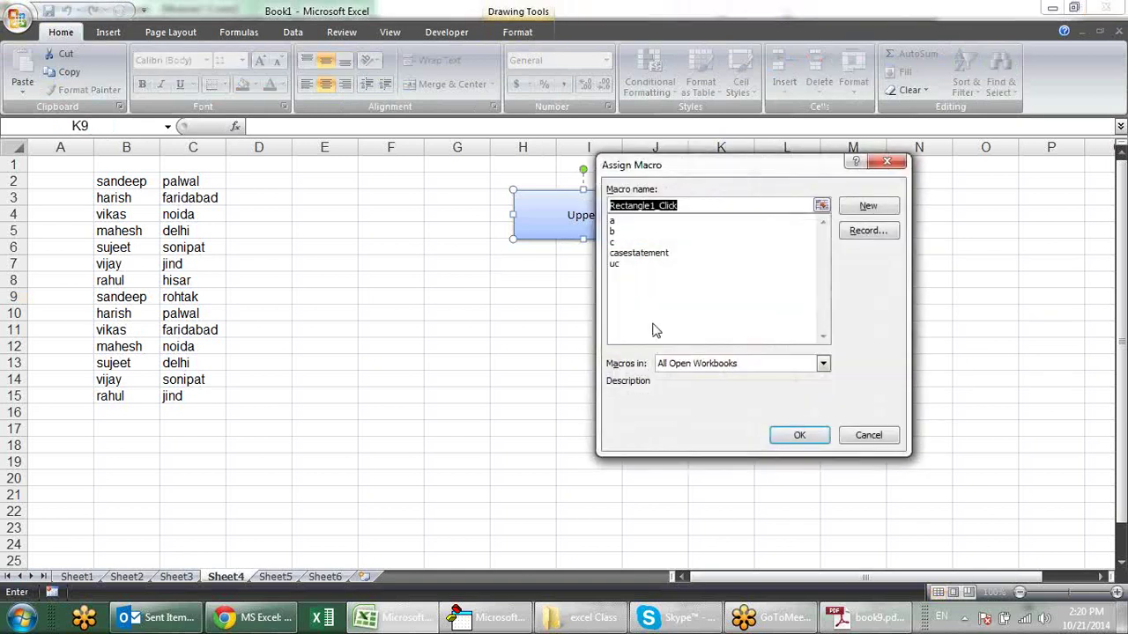
click(627, 266)
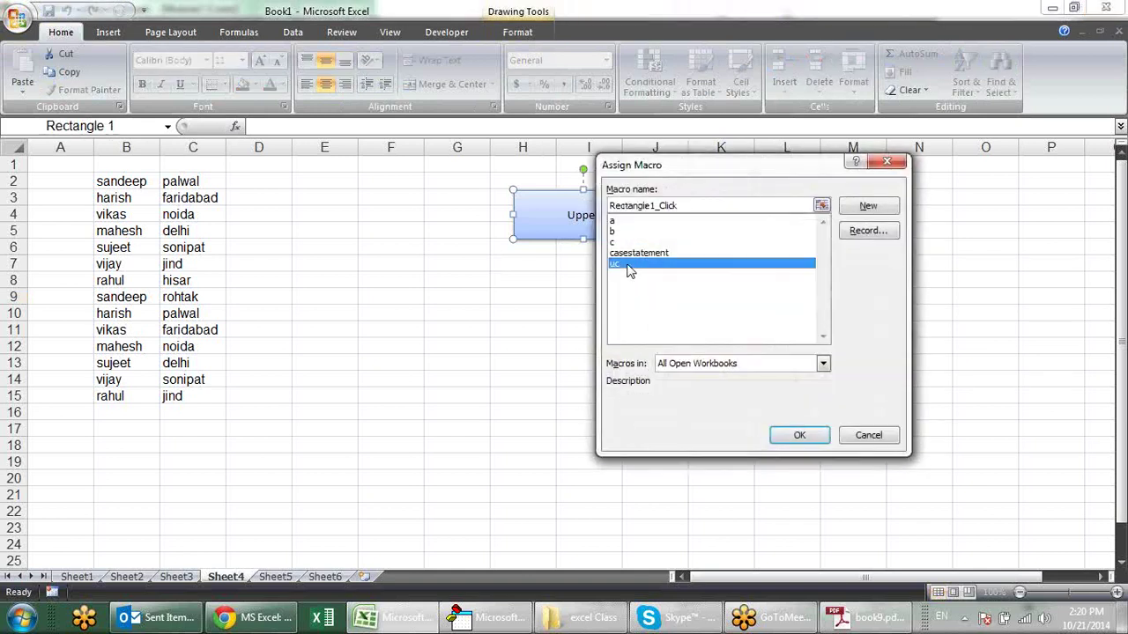
click(799, 436)
click(574, 331)
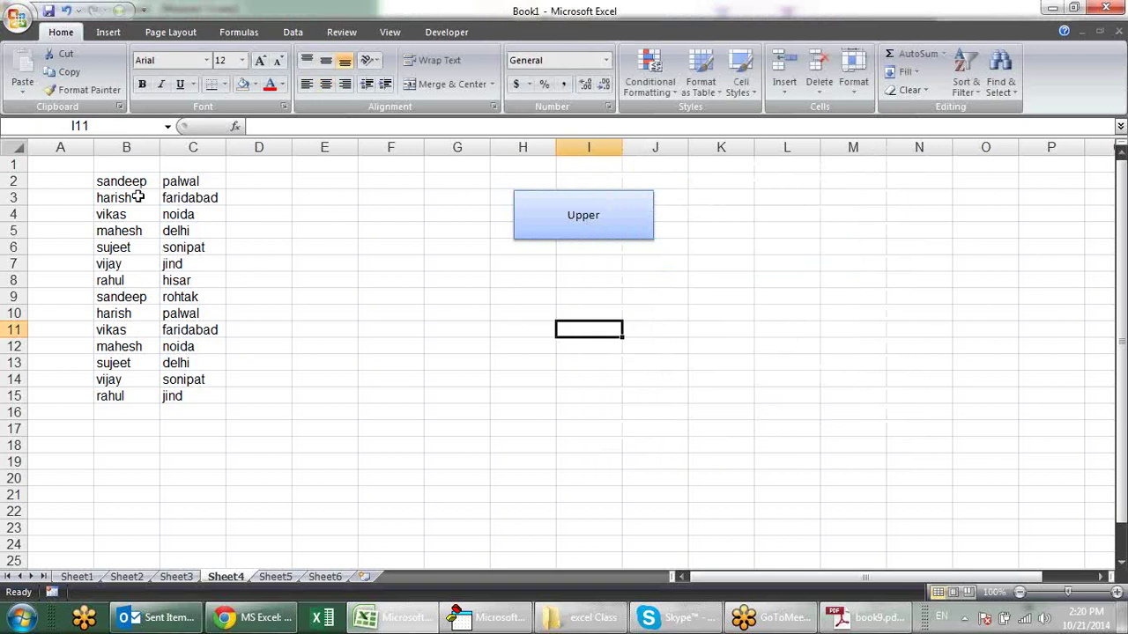
Uppercase B3:C7 and then B10:C12 with the Upper button.
drag(136, 195, 181, 264)
click(589, 220)
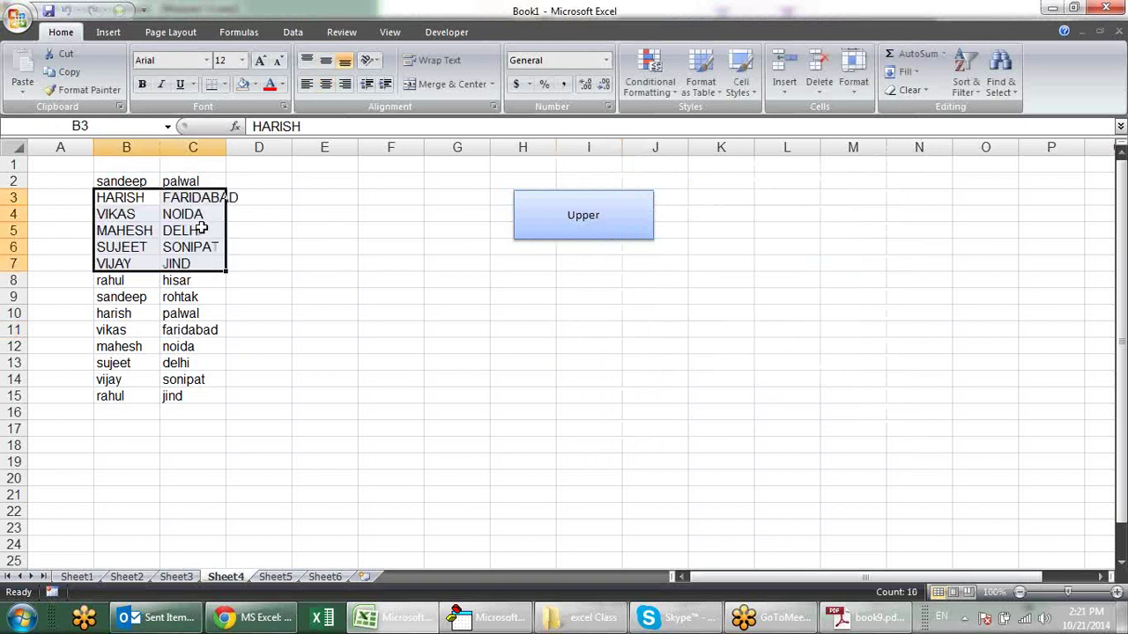
drag(139, 315, 189, 351)
click(567, 229)
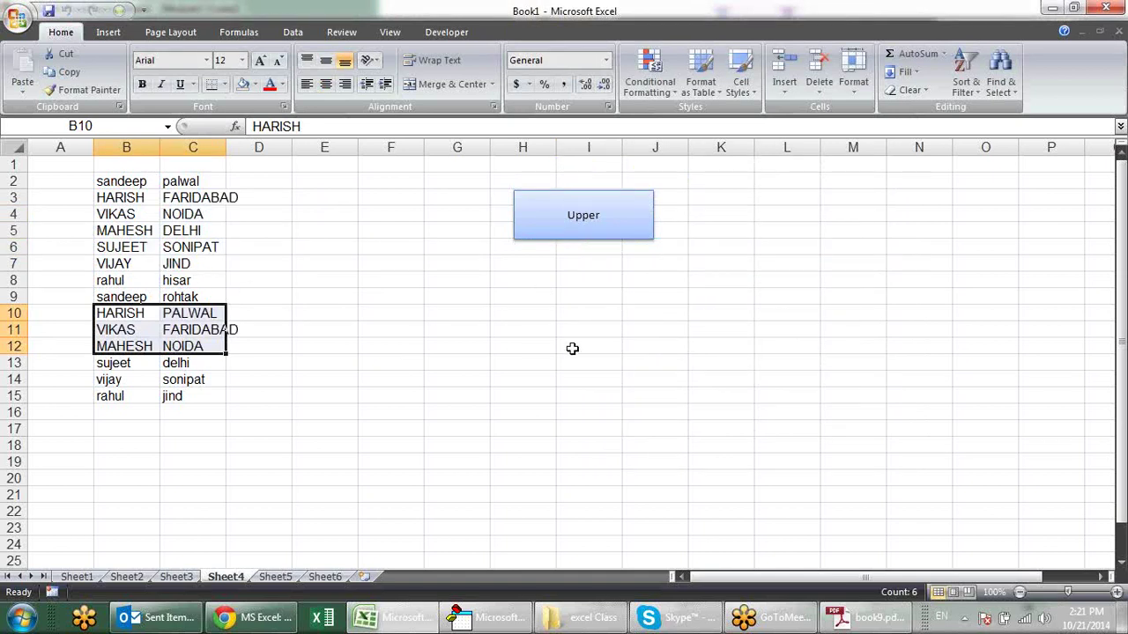
key(alt+Tab)
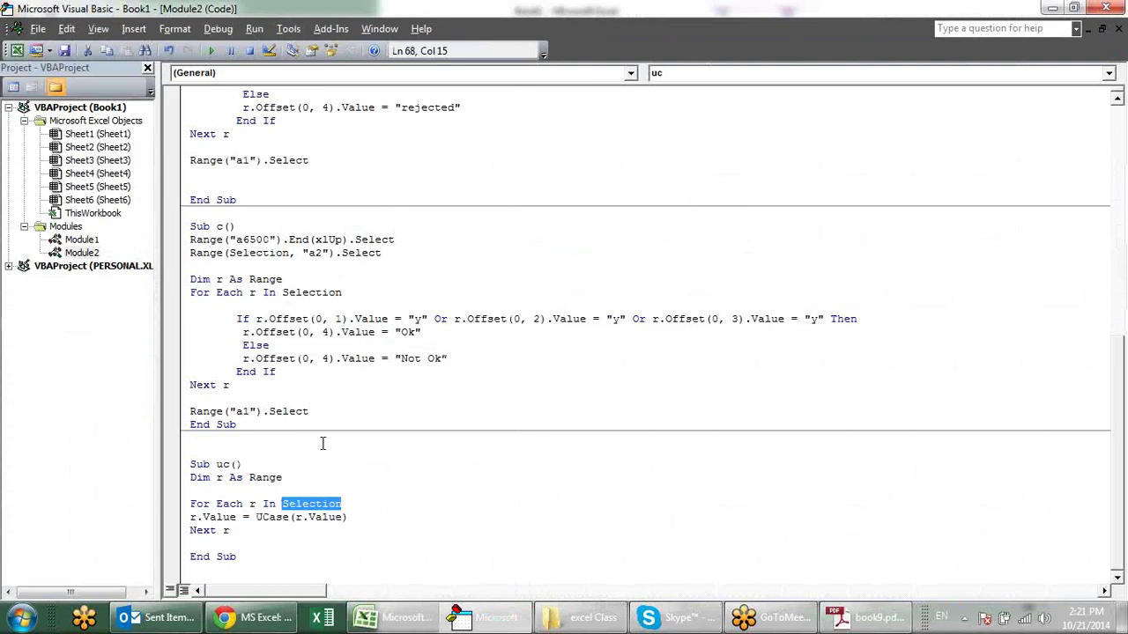
Paste a copy of the uc macro below the original.
click(261, 562)
mouse_move(260, 562)
mouse_down()
mouse_move(192, 450)
mouse_move(186, 466)
mouse_up()
key(ctrl+c)
click(302, 546)
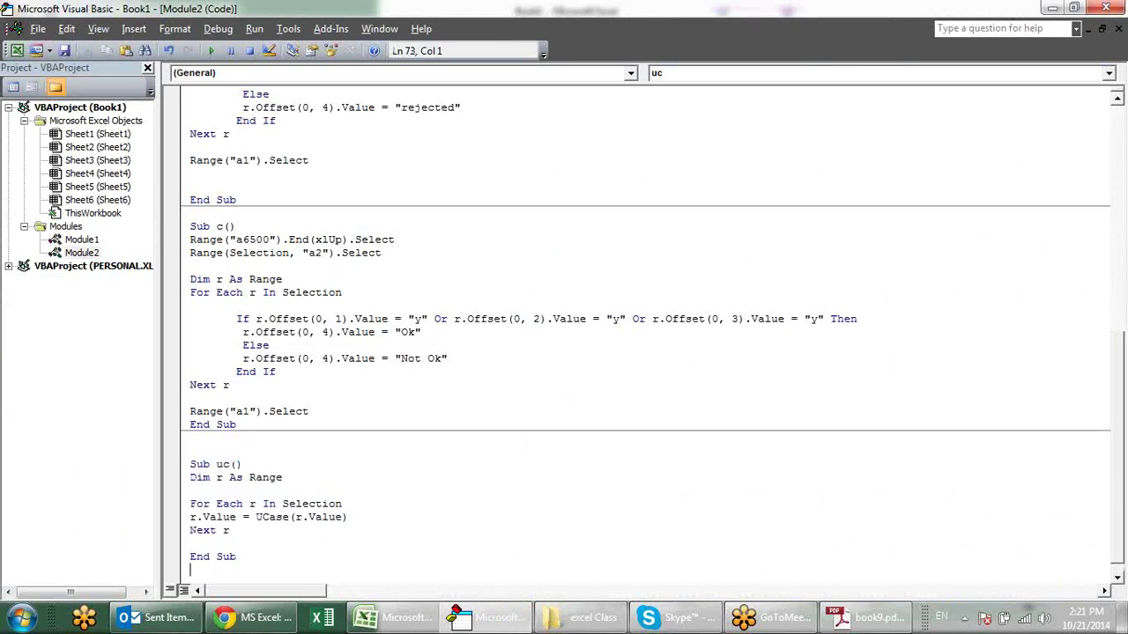
key(Return)
key(Return)
key(Return)
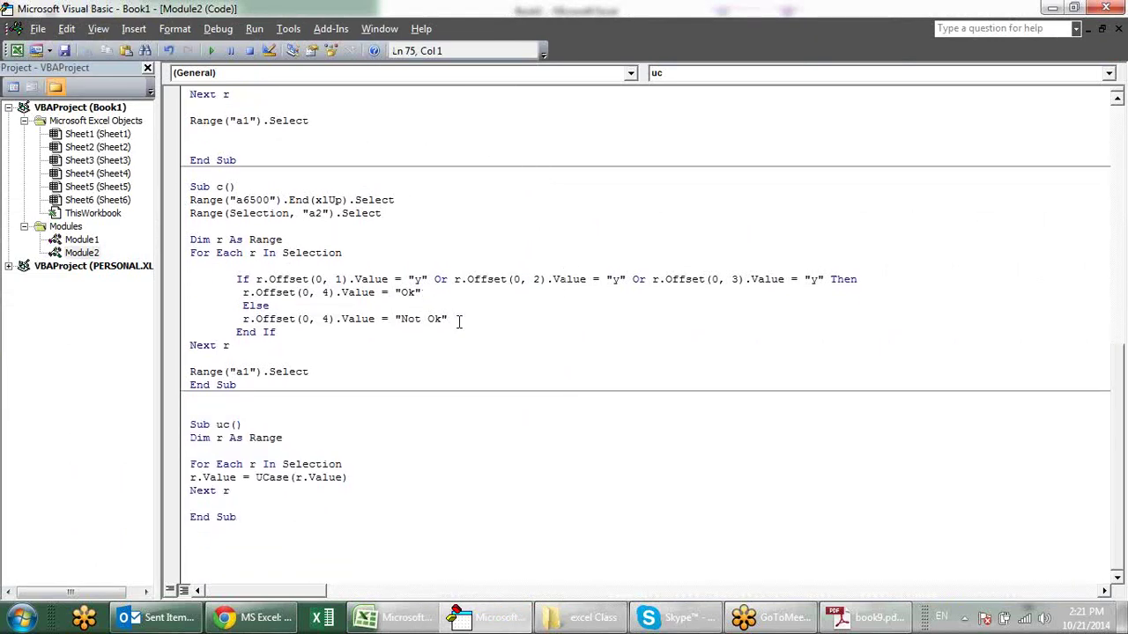
key(ctrl+v)
Rename the copy to Sub lc and change UCase to LCase.
click(222, 477)
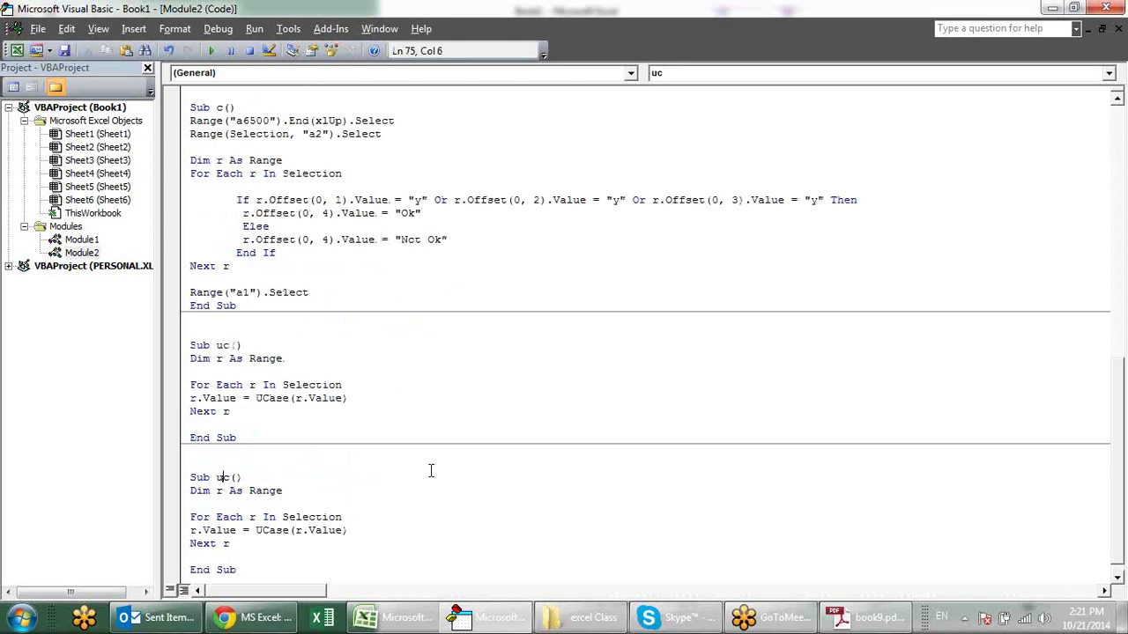
key(BackSpace)
text(l)
click(258, 530)
key(BackSpace)
text(l)
key(Down)
key(alt+F11)
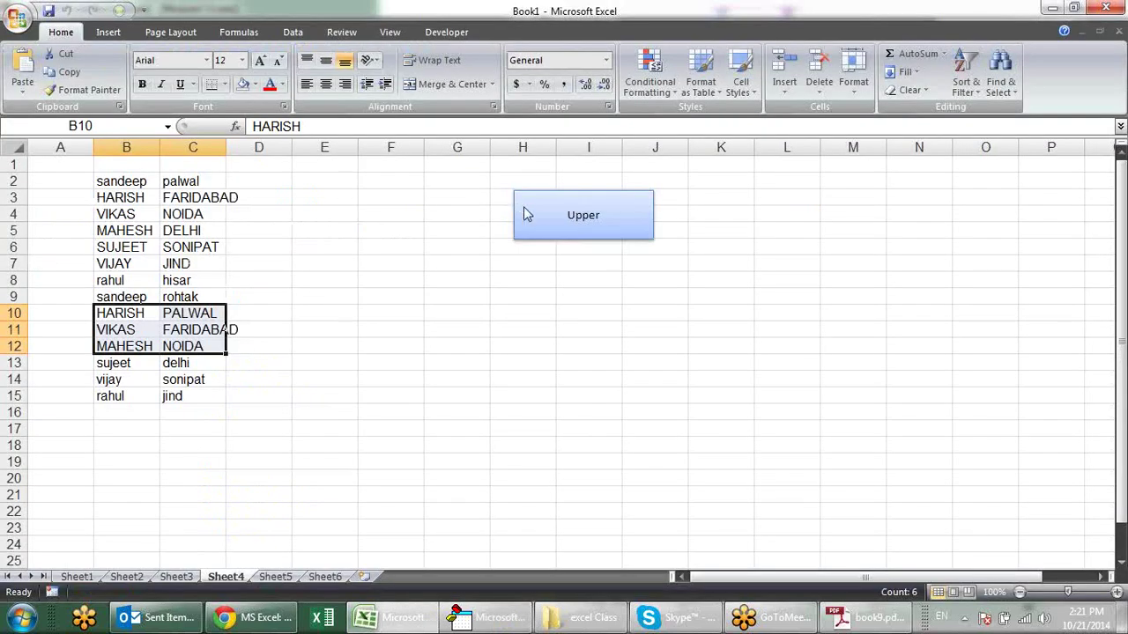
Duplicate the Upper shape, move it over columns K–M, and relabel it 'Lower'.
right_click(522, 212)
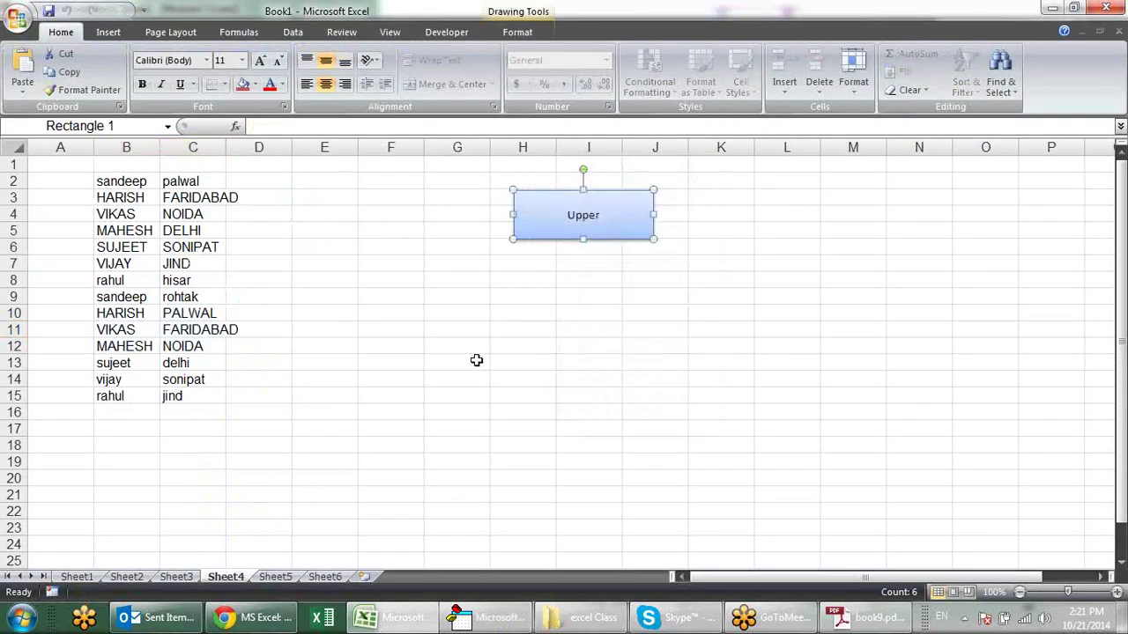
key(ctrl+v)
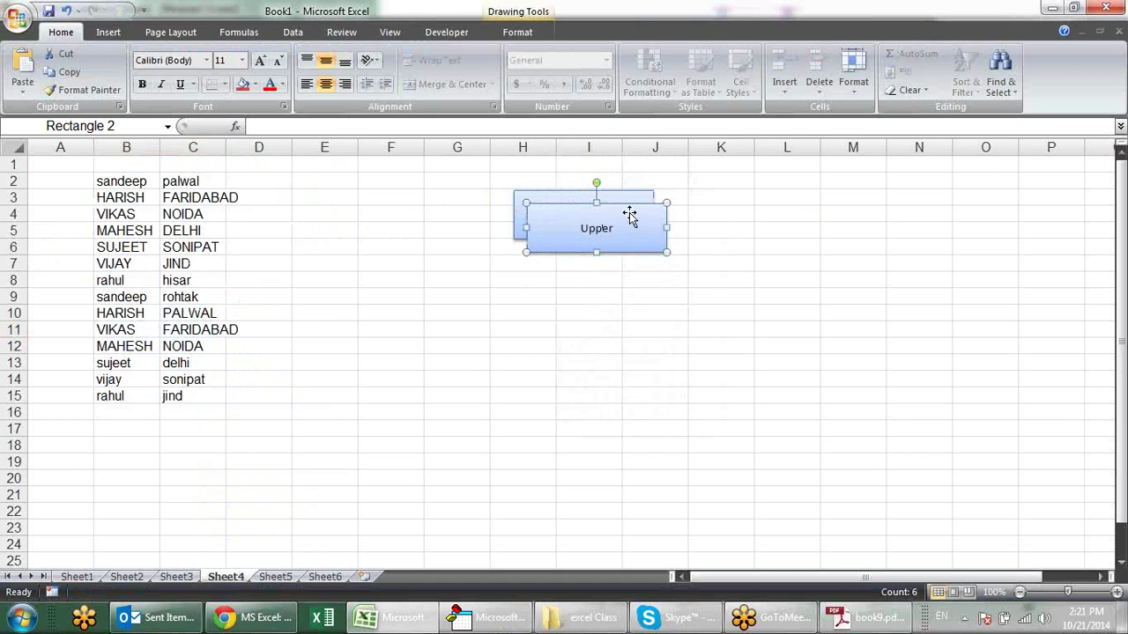
drag(625, 216, 914, 226)
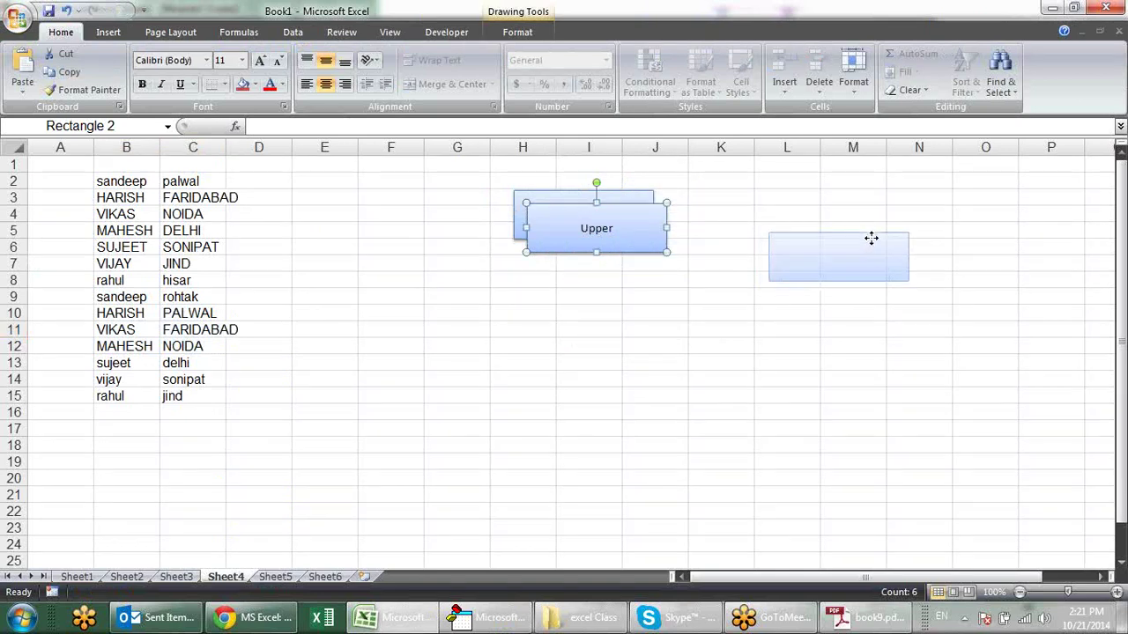
drag(913, 226, 763, 203)
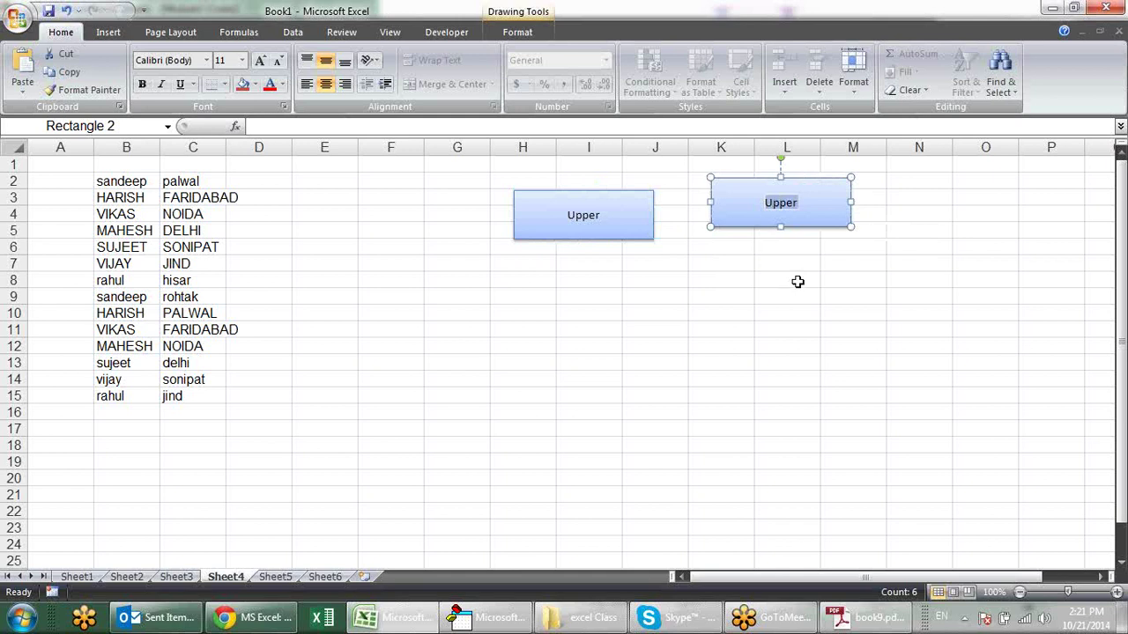
text(Lower)
click(930, 233)
Assign the lc macro to the Lower shape.
right_click(816, 209)
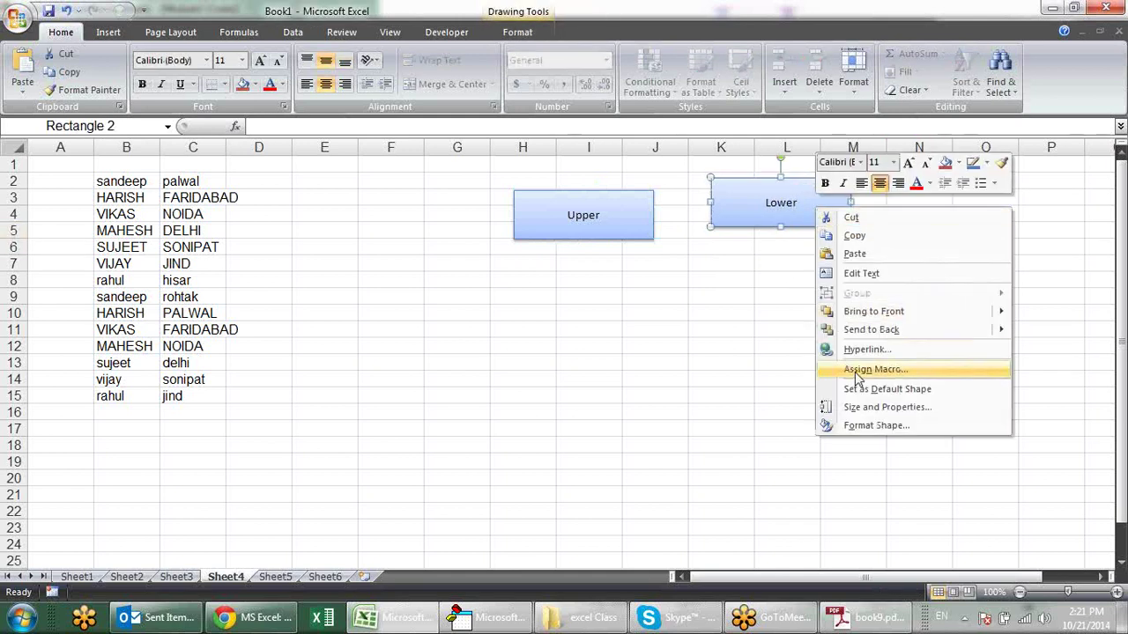
click(853, 369)
click(647, 263)
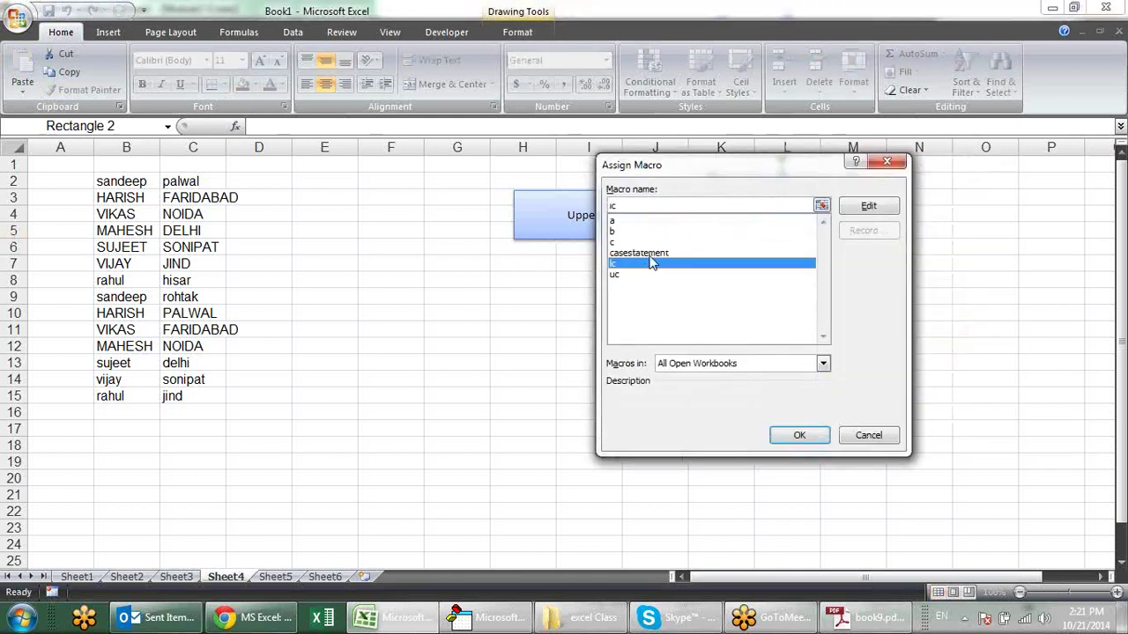
click(790, 437)
click(568, 283)
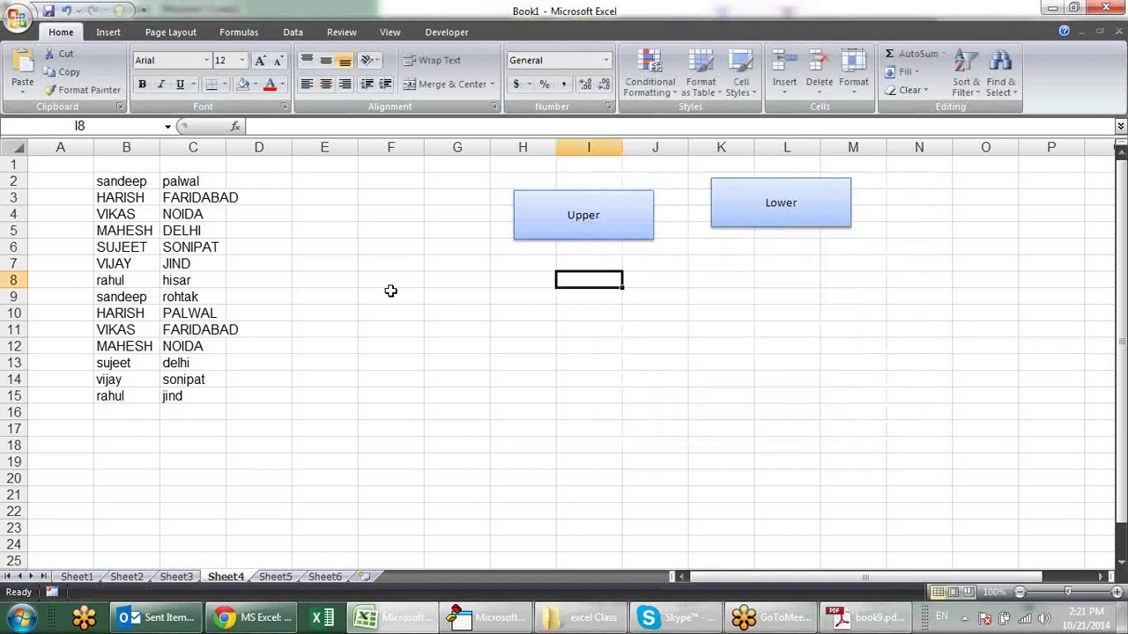
Test Upper and Lower on B4:C10 and B5:C8, leaving them lowercase.
drag(125, 214, 180, 310)
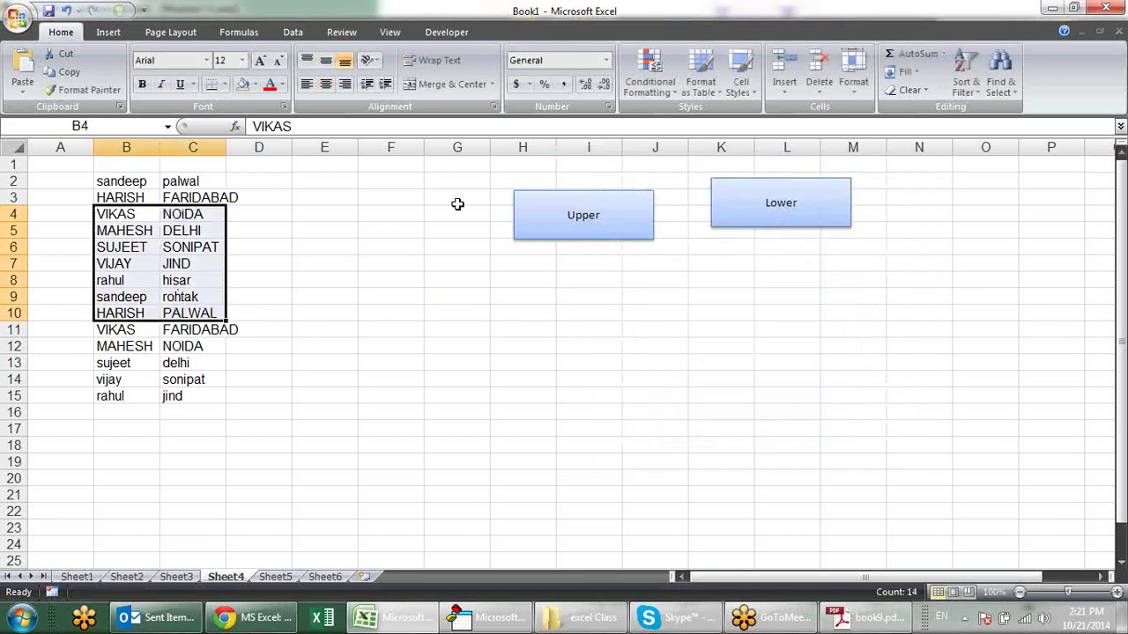
click(775, 203)
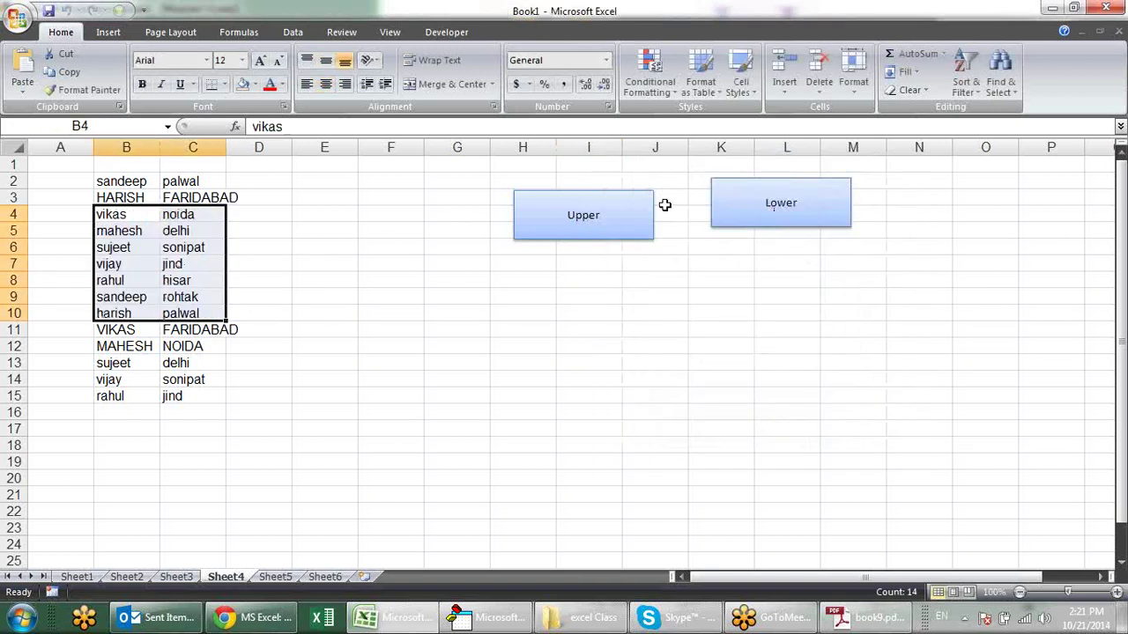
click(774, 216)
click(486, 231)
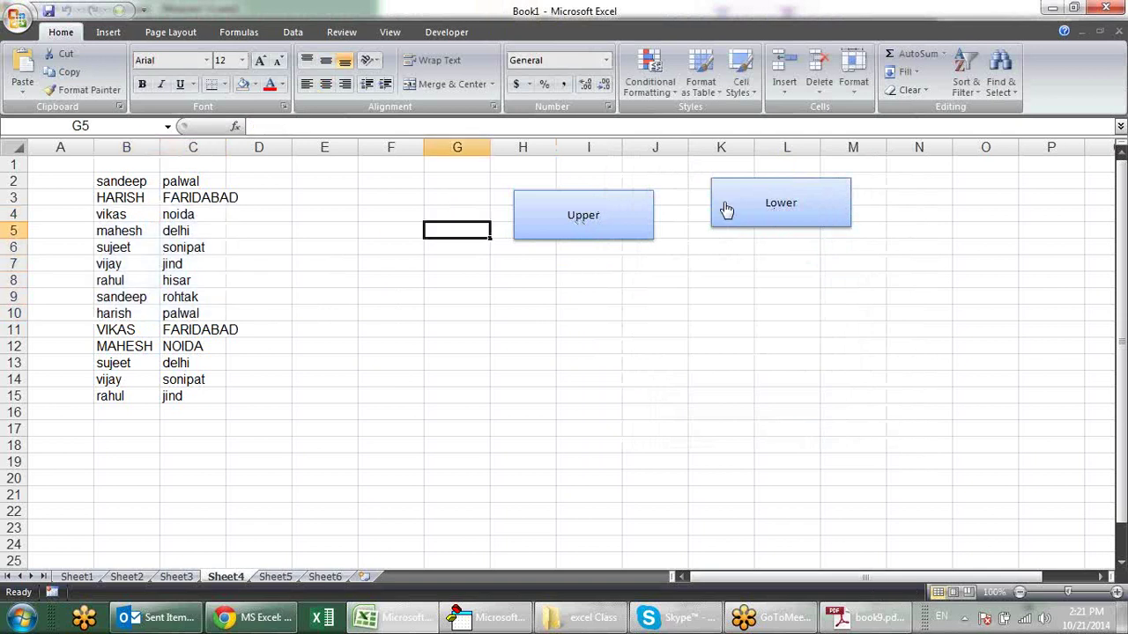
drag(139, 235, 169, 284)
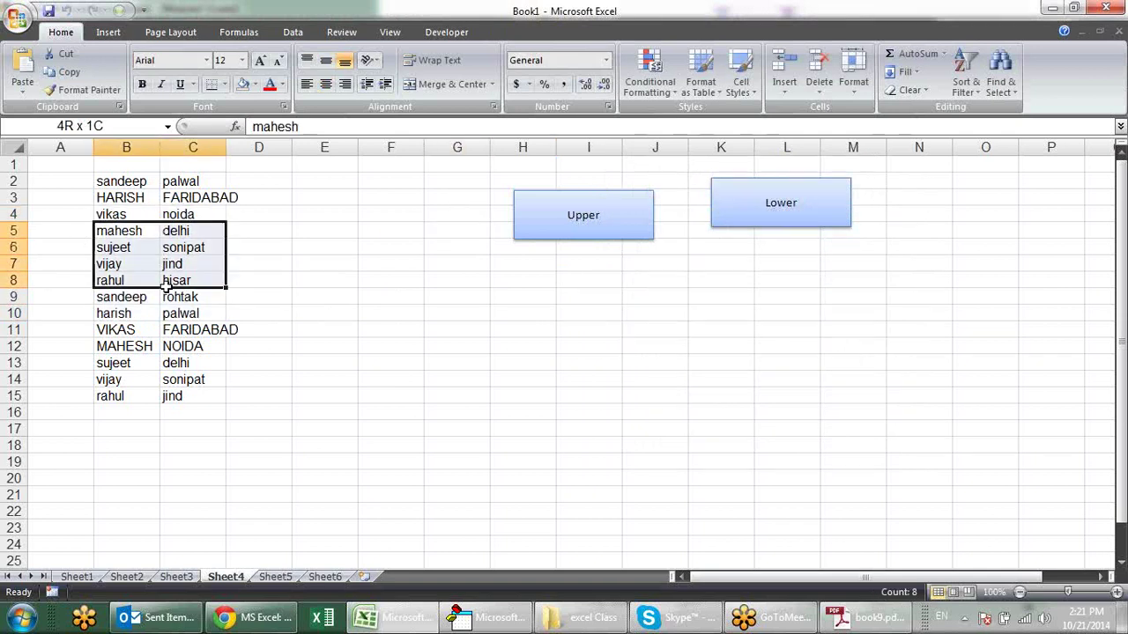
click(564, 216)
click(782, 211)
click(643, 231)
click(780, 218)
click(656, 298)
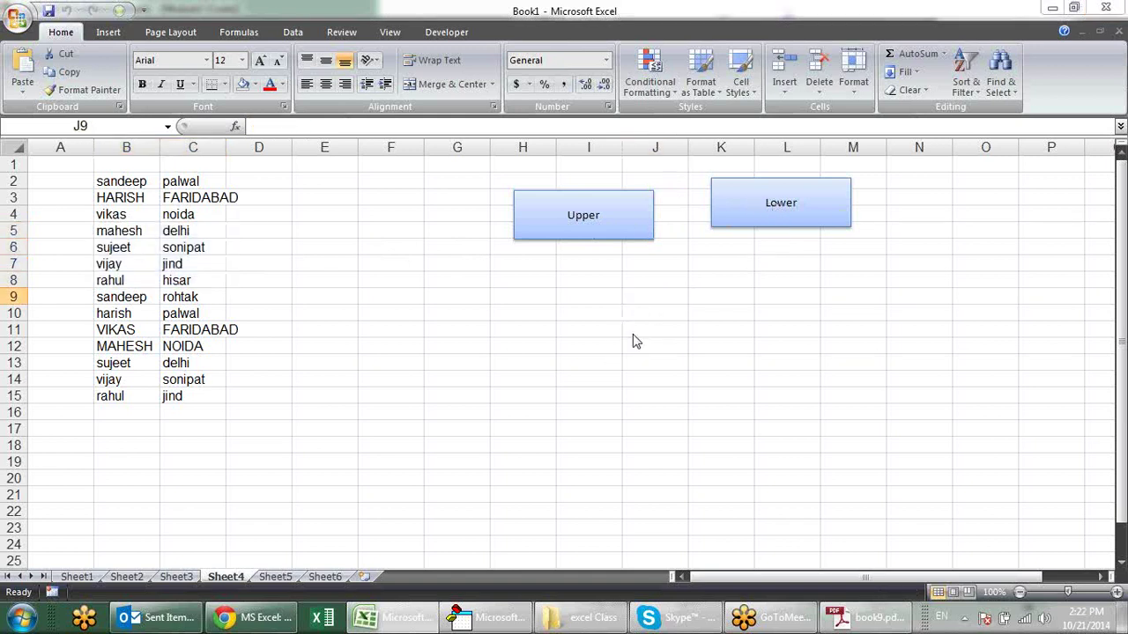
In Sub lc, replace Selection with Range("a1:a10"), then retype it back to selection.
key(alt+F11)
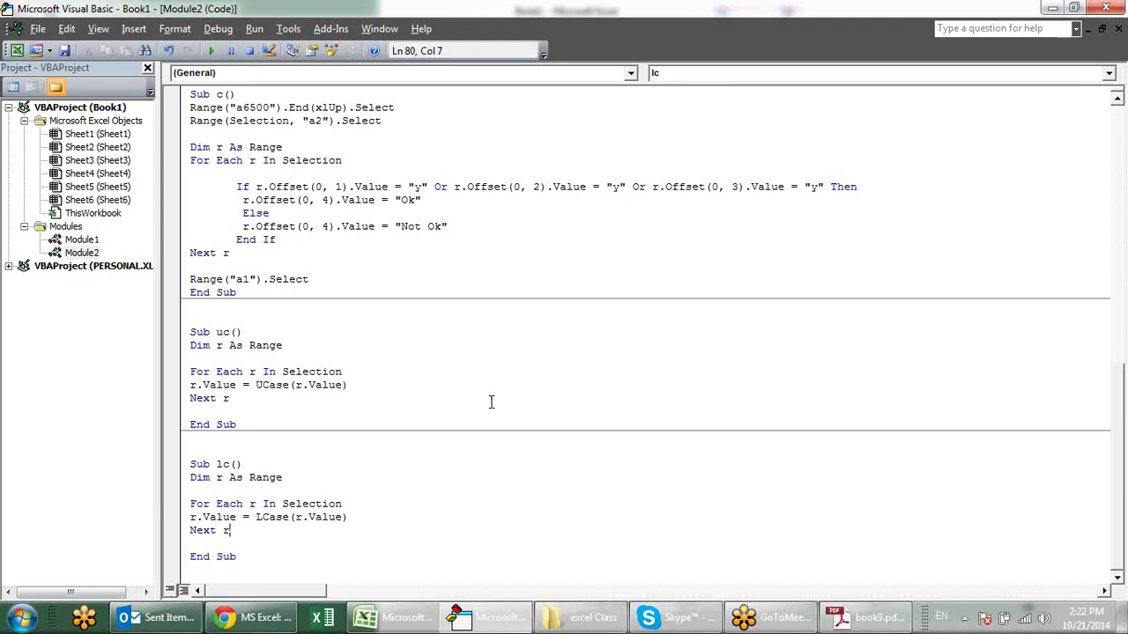
double_click(252, 503)
drag(282, 504, 341, 499)
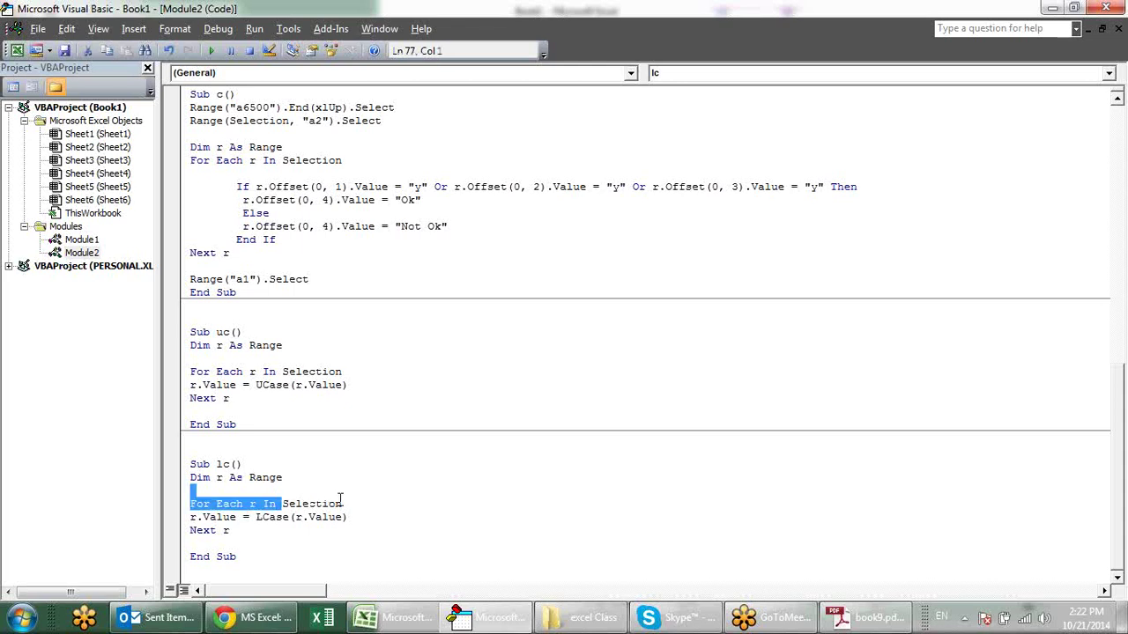
double_click(340, 503)
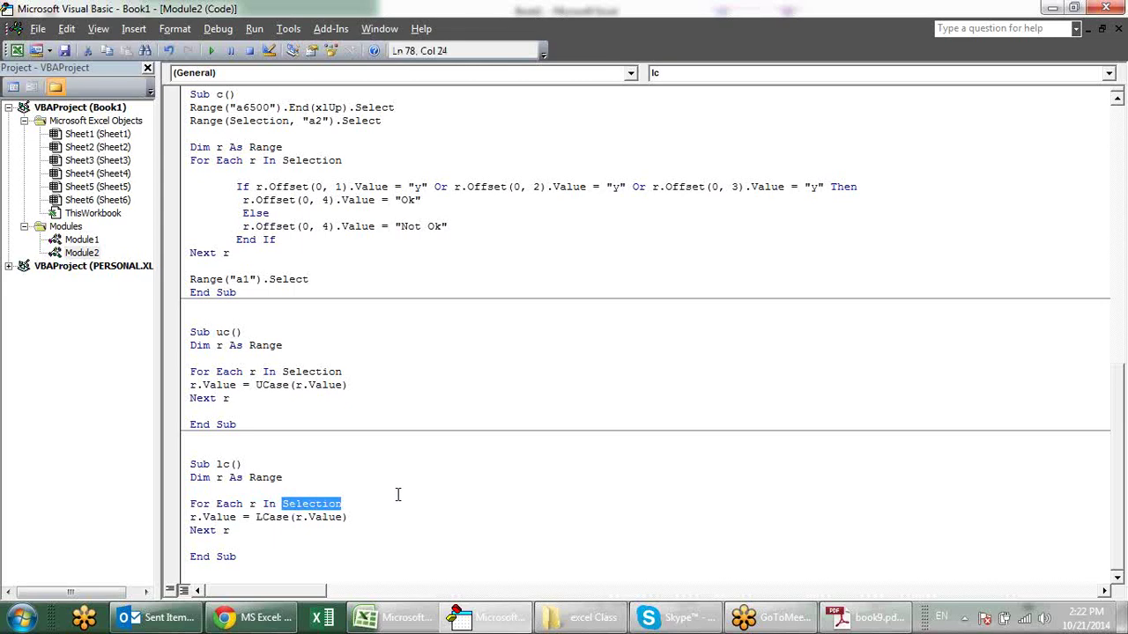
text(range)
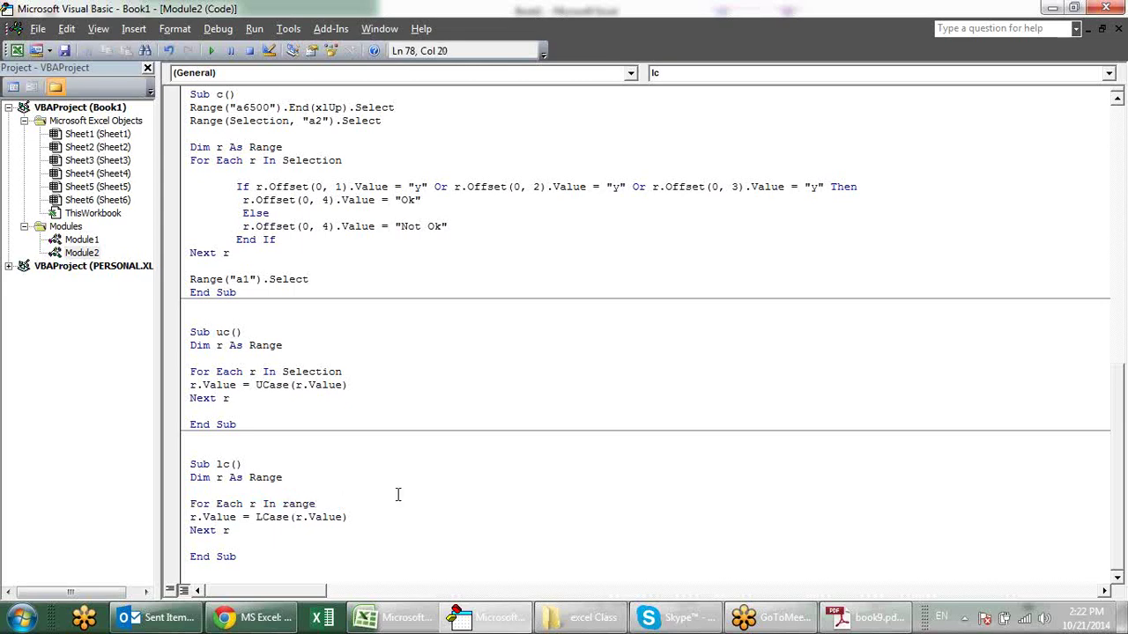
text((")
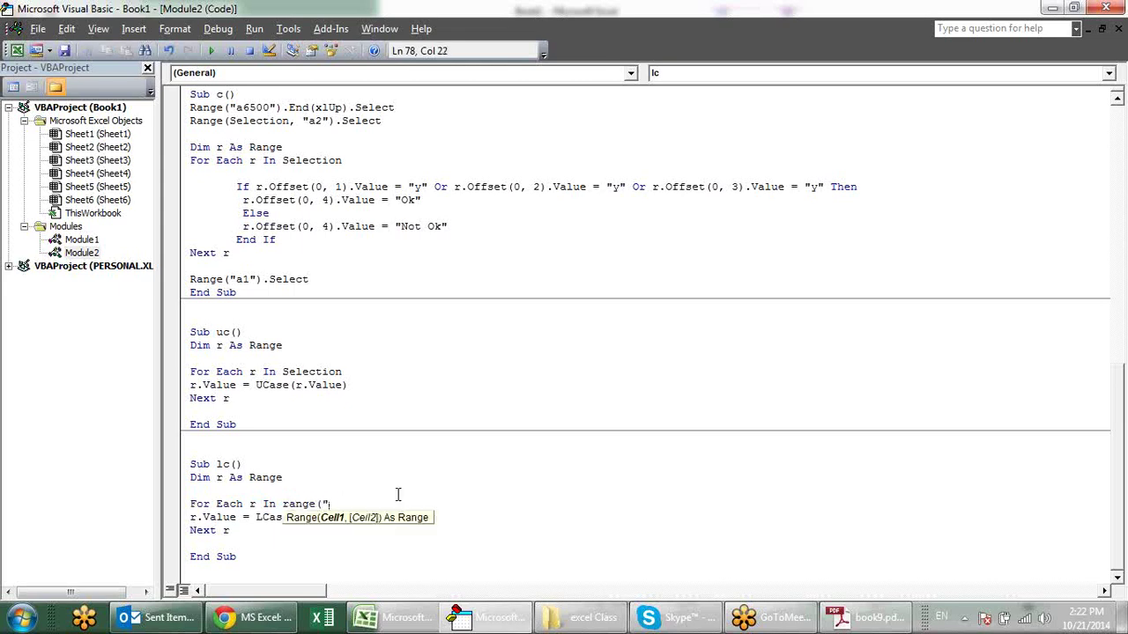
text(a1:)
text(a10")
text())
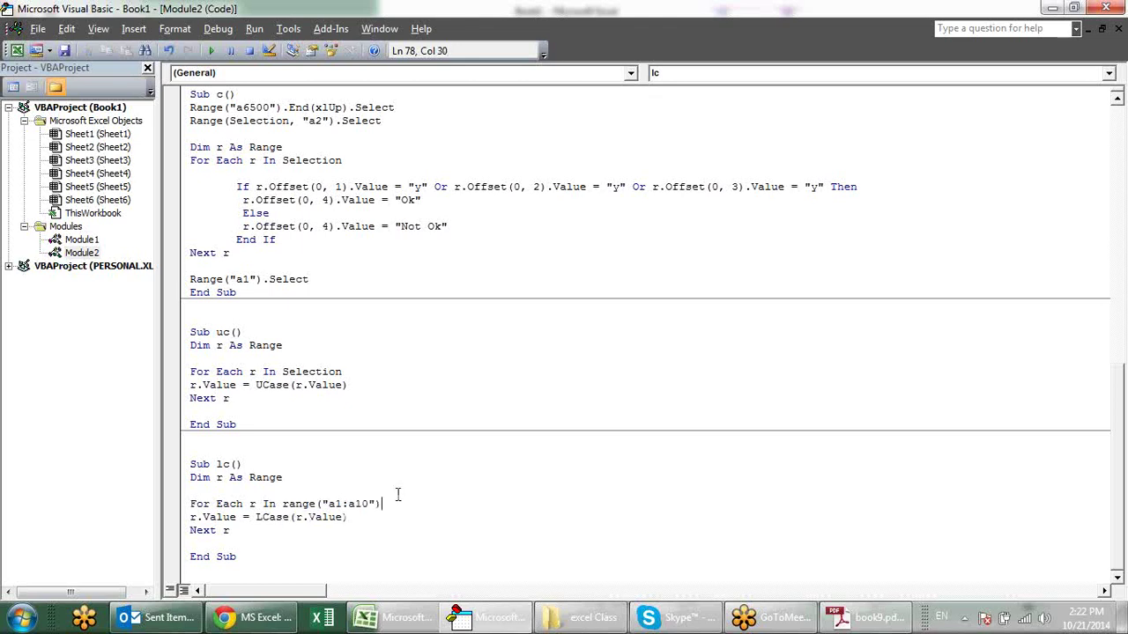
key(Down)
drag(393, 505, 281, 508)
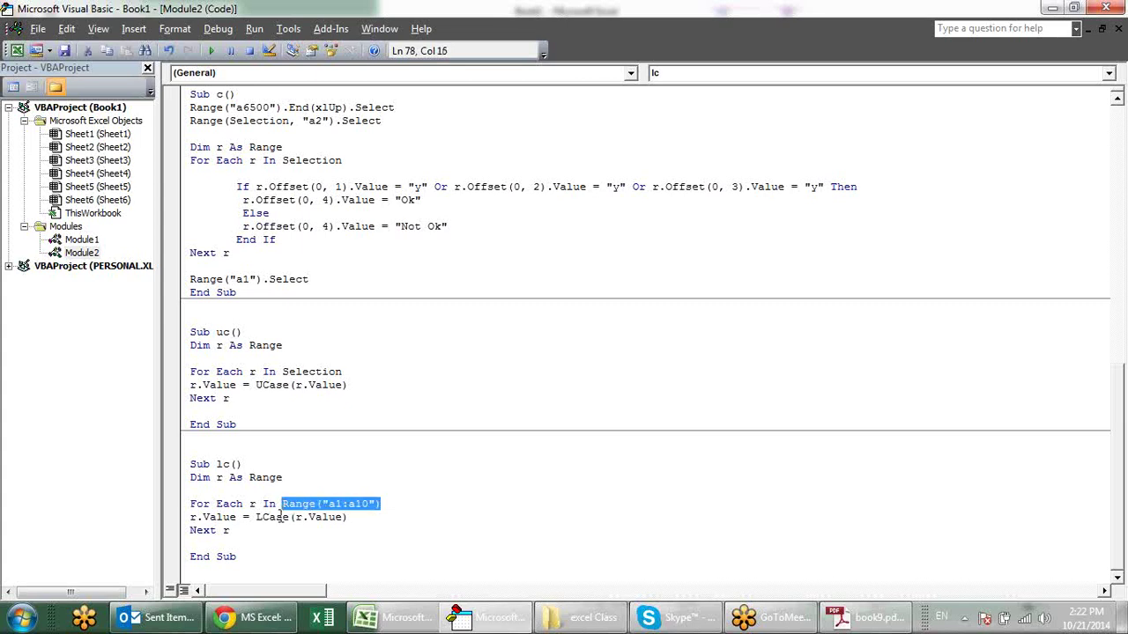
text(sele)
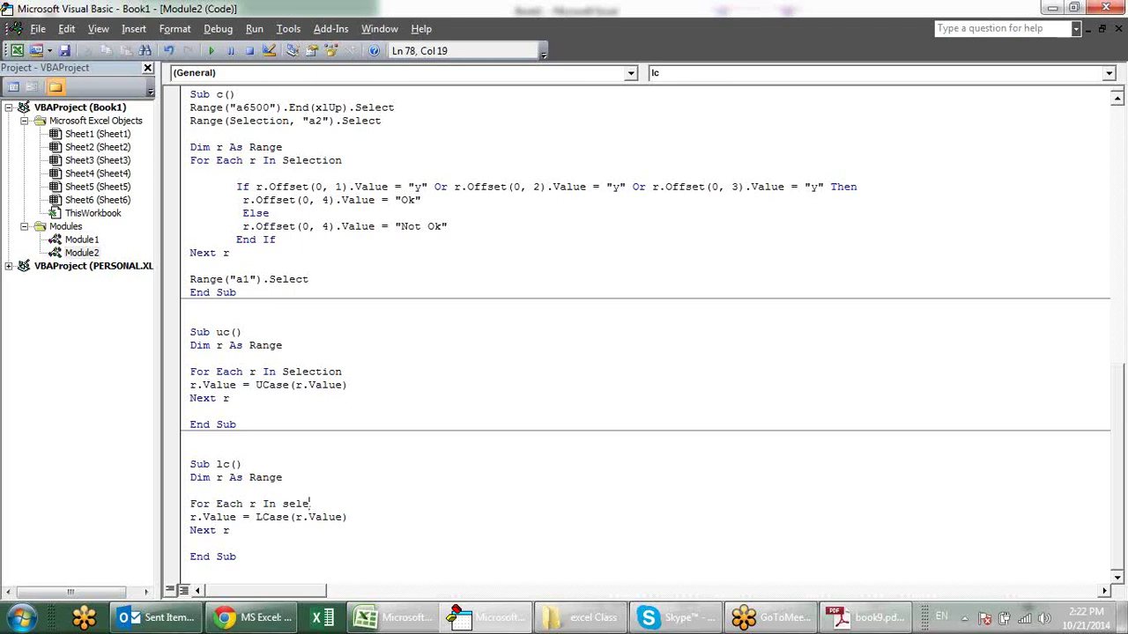
text(ction)
click(462, 397)
scroll(464, 394, up, 6)
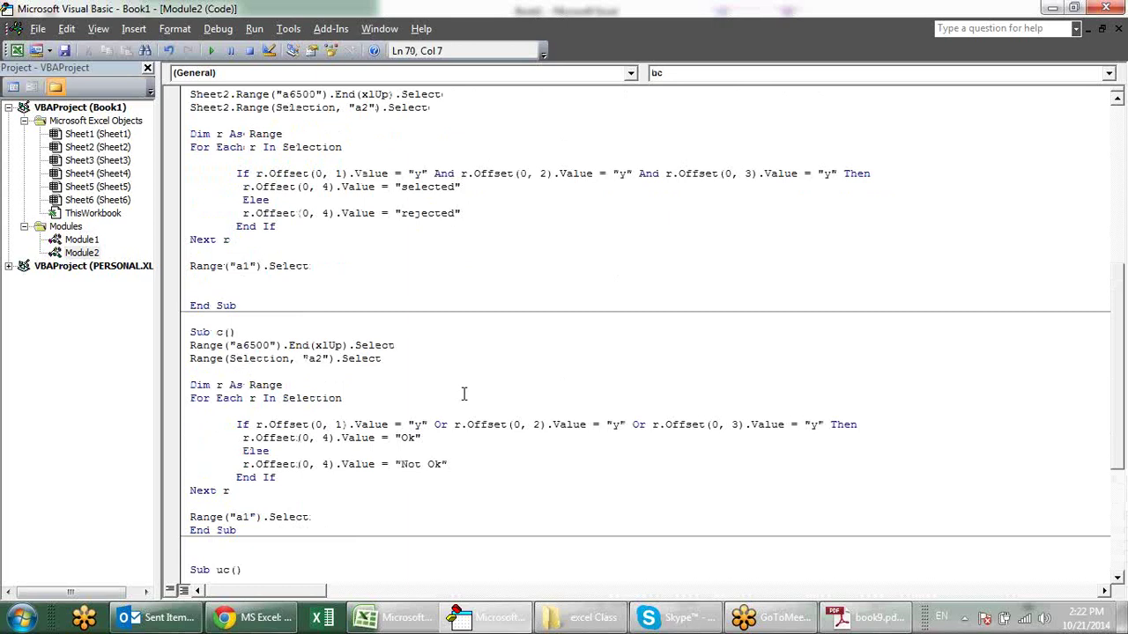
scroll(463, 396, up, 7)
scroll(463, 394, down, 7)
scroll(464, 391, down, 6)
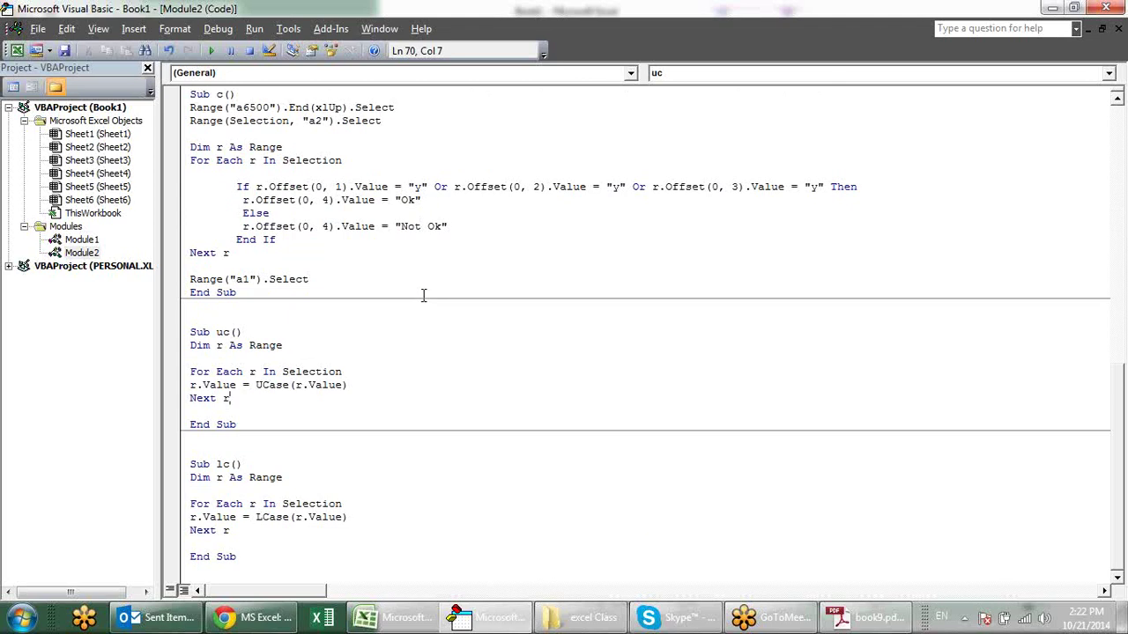
click(314, 212)
text(if )
text(con, then)
click(466, 232)
key(Return)
text(e)
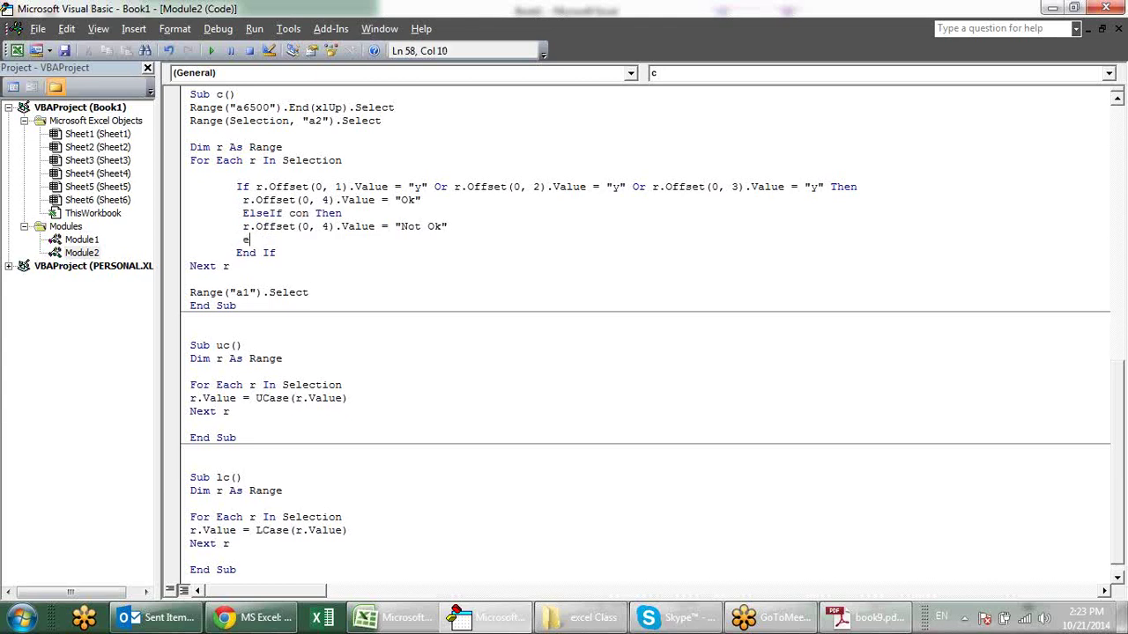
text(lse)
key(Return)
text(sdfdf)
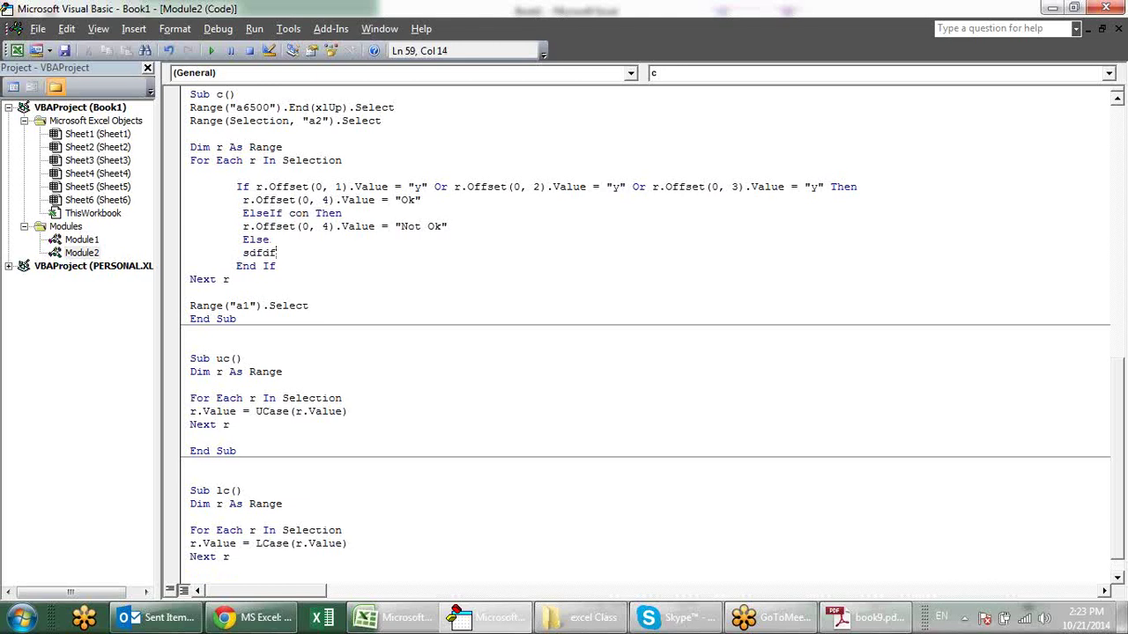
key(BackSpace)
key(BackSpace)
key(BackSpace)
key(BackSpace)
key(BackSpace)
key(BackSpace)
key(BackSpace)
key(BackSpace)
key(BackSpace)
key(BackSpace)
key(BackSpace)
key(BackSpace)
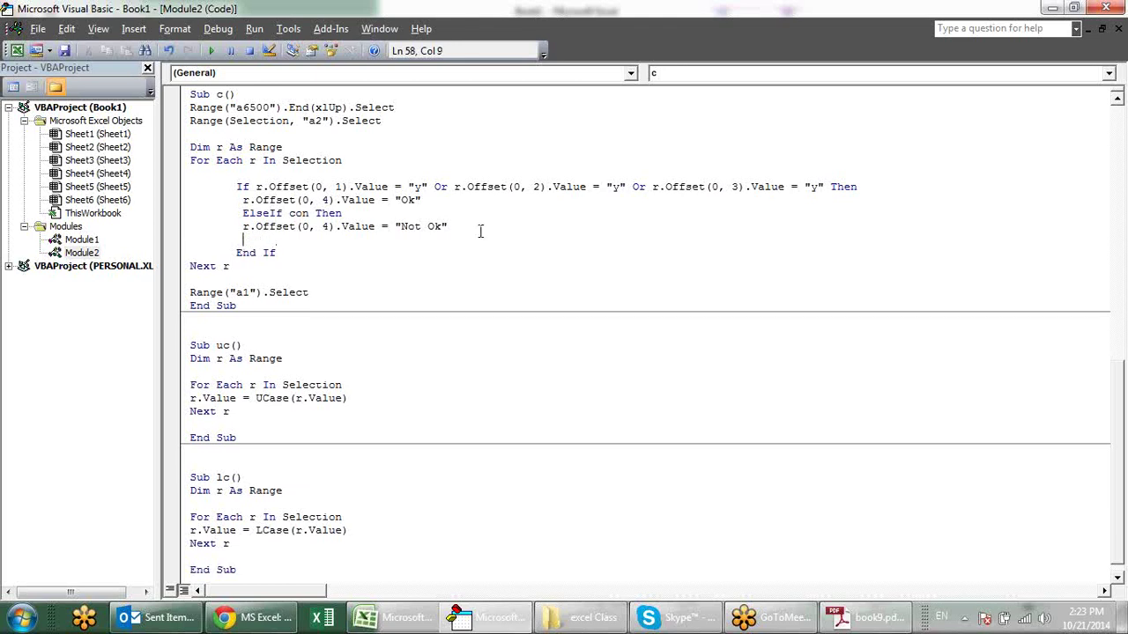
drag(360, 213, 269, 213)
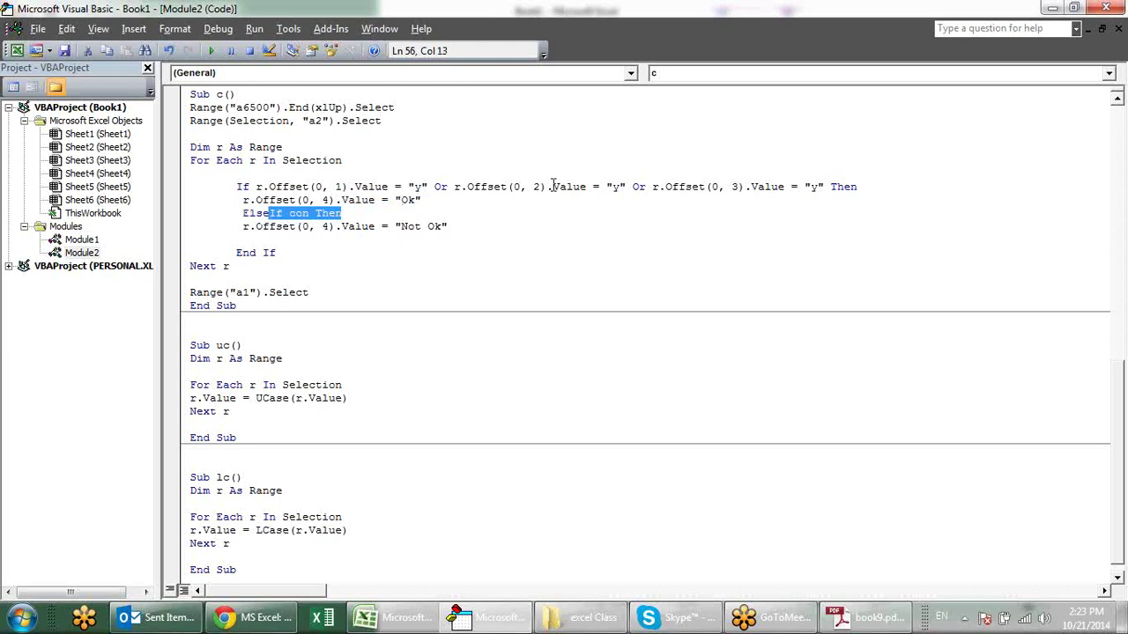
key(Delete)
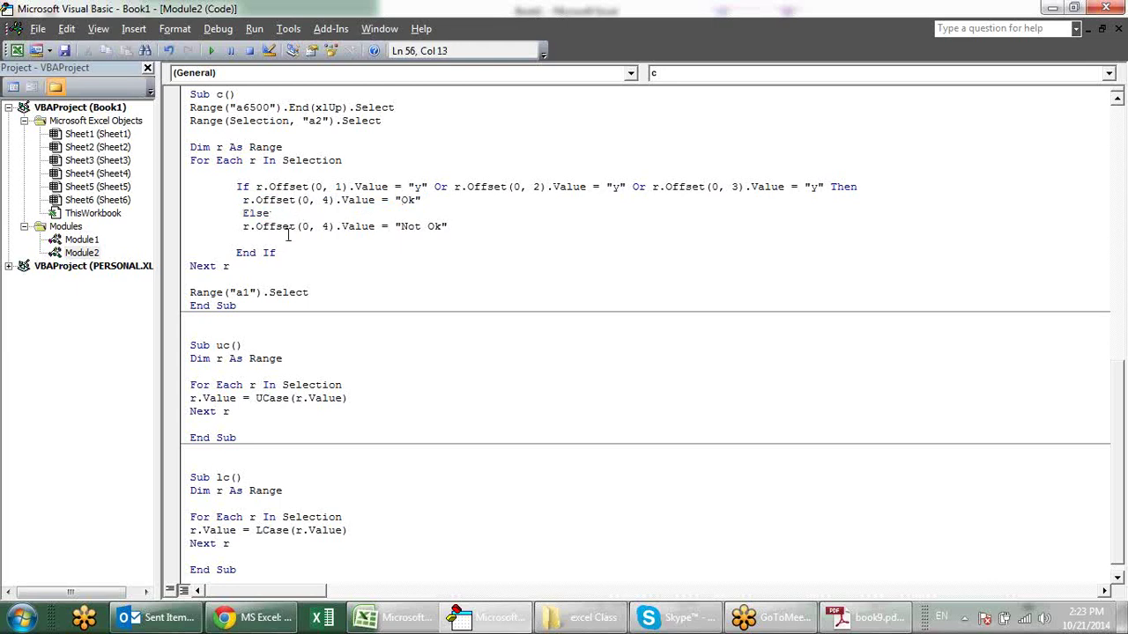
click(326, 228)
Return to Excel and view Sheet1's A1:A14 numbers with red fills.
key(alt+F11)
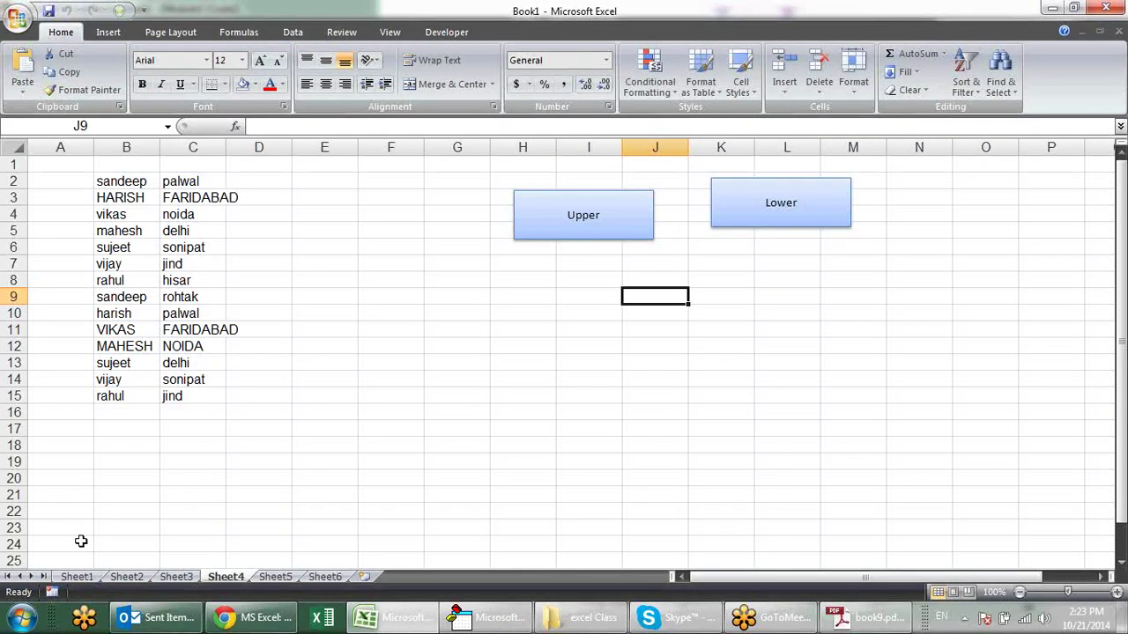
click(77, 577)
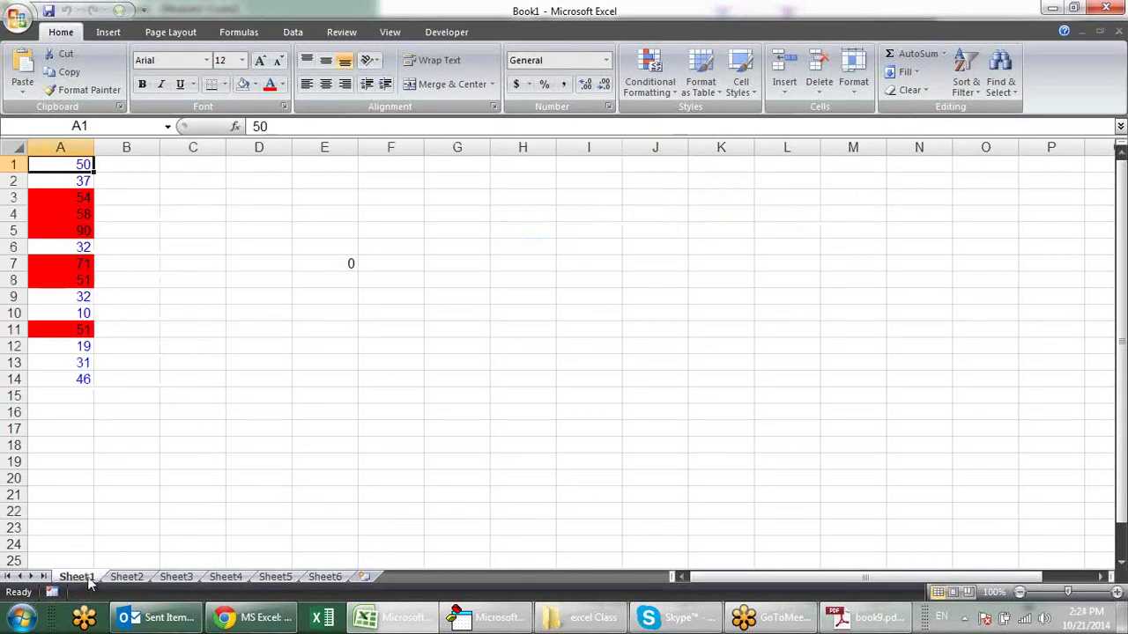
On Sheet5, enter =RANDBETWEEN(10,90) into all of A1:A18.
click(277, 579)
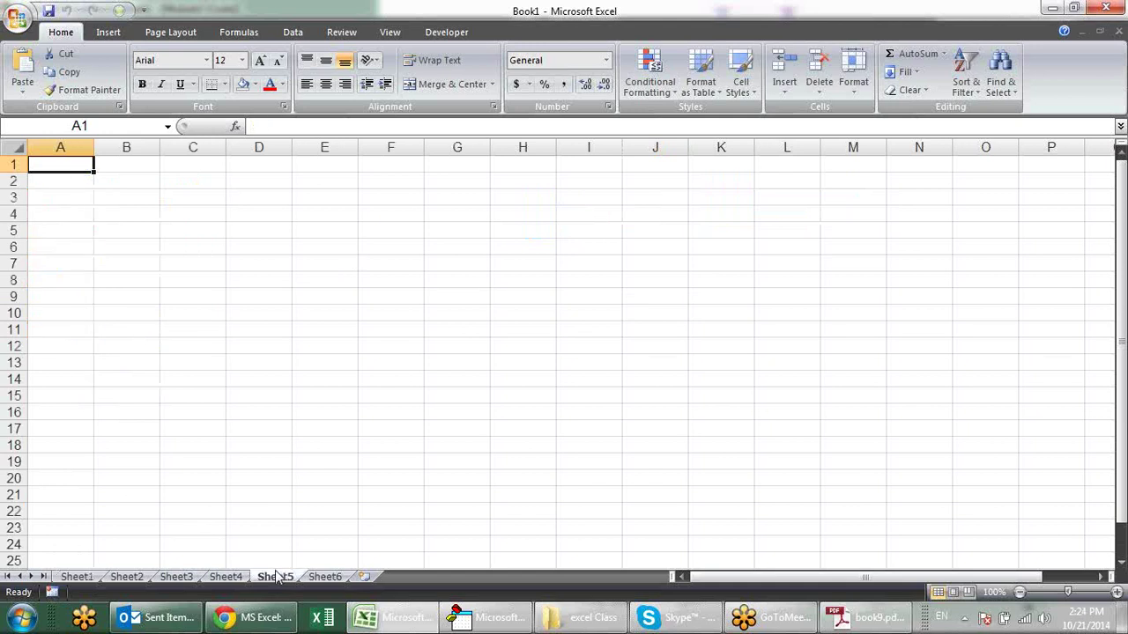
click(238, 583)
click(276, 582)
drag(70, 166, 75, 458)
text(=ra)
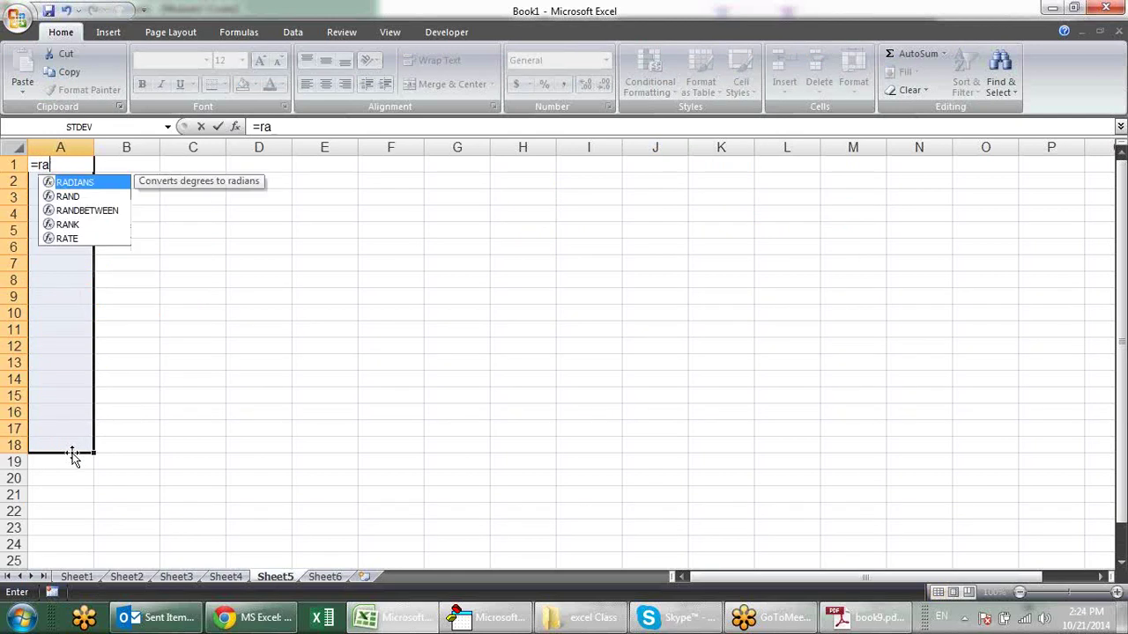
key(Down)
key(Down)
key(Tab)
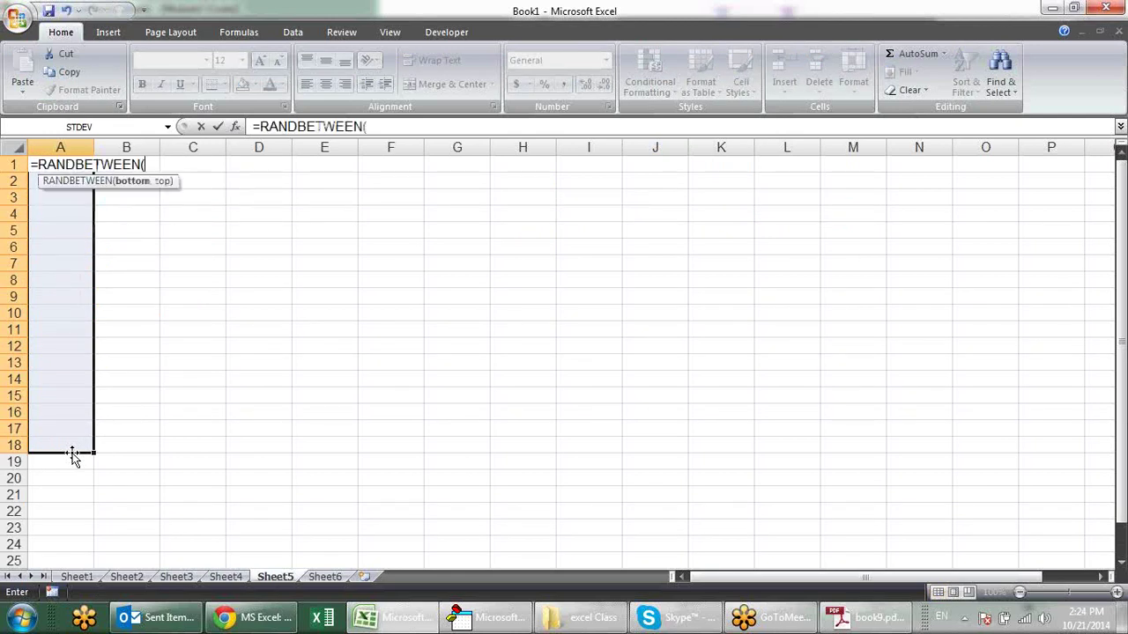
text(10,)
text(90))
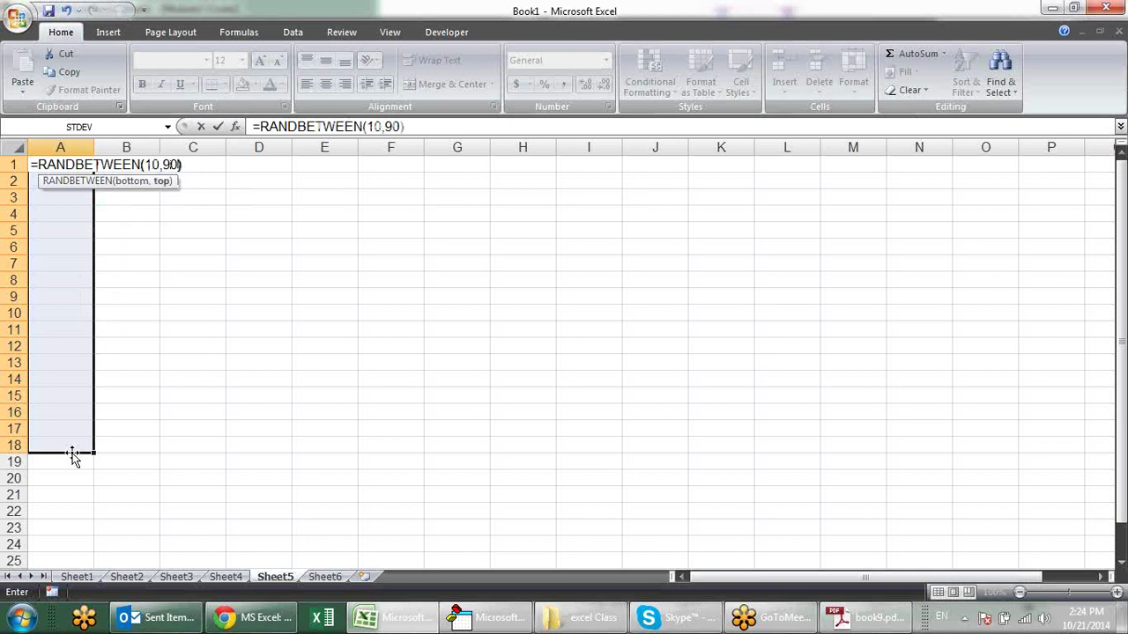
key(ctrl+Return)
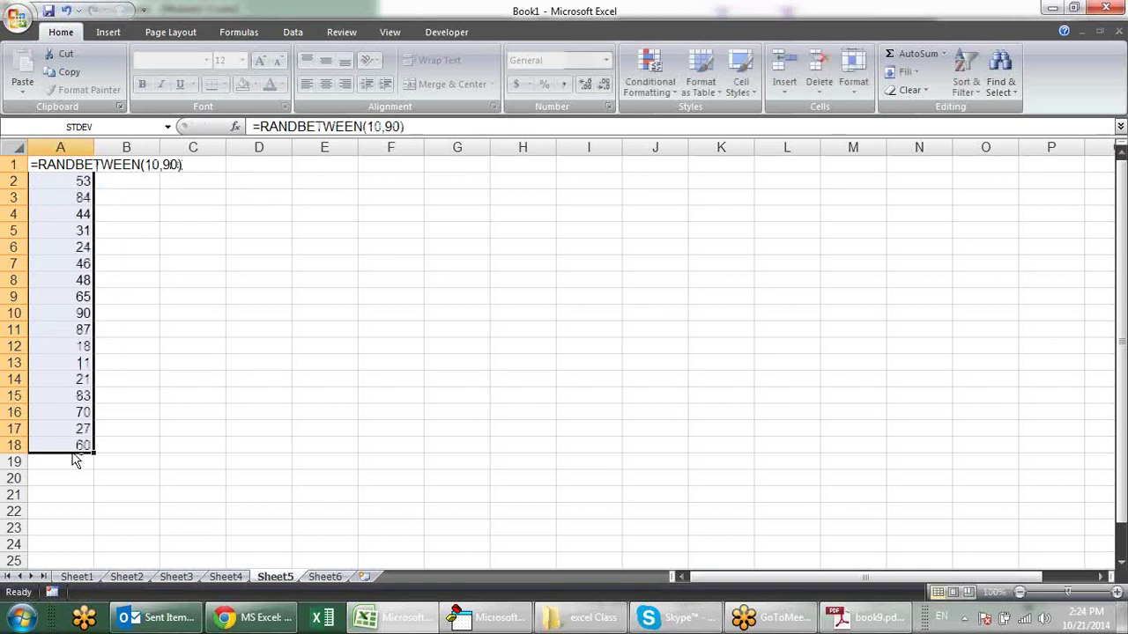
Convert the A1:A18 formulas to fixed values with Paste Special Values.
key(ctrl+c)
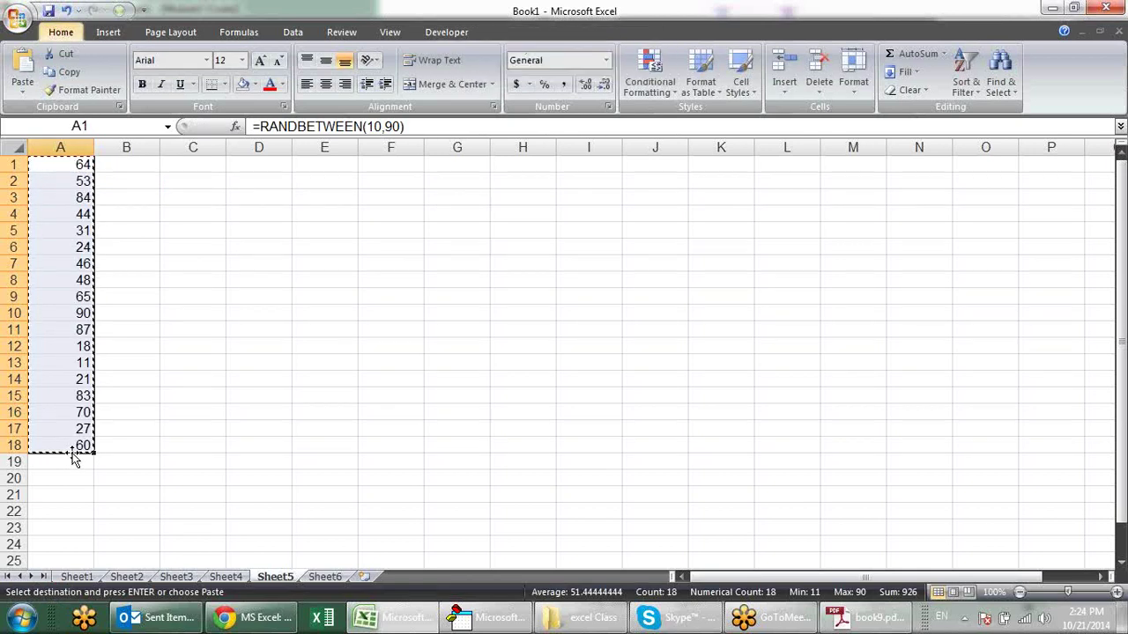
key(ctrl+alt+v)
key(v)
key(Return)
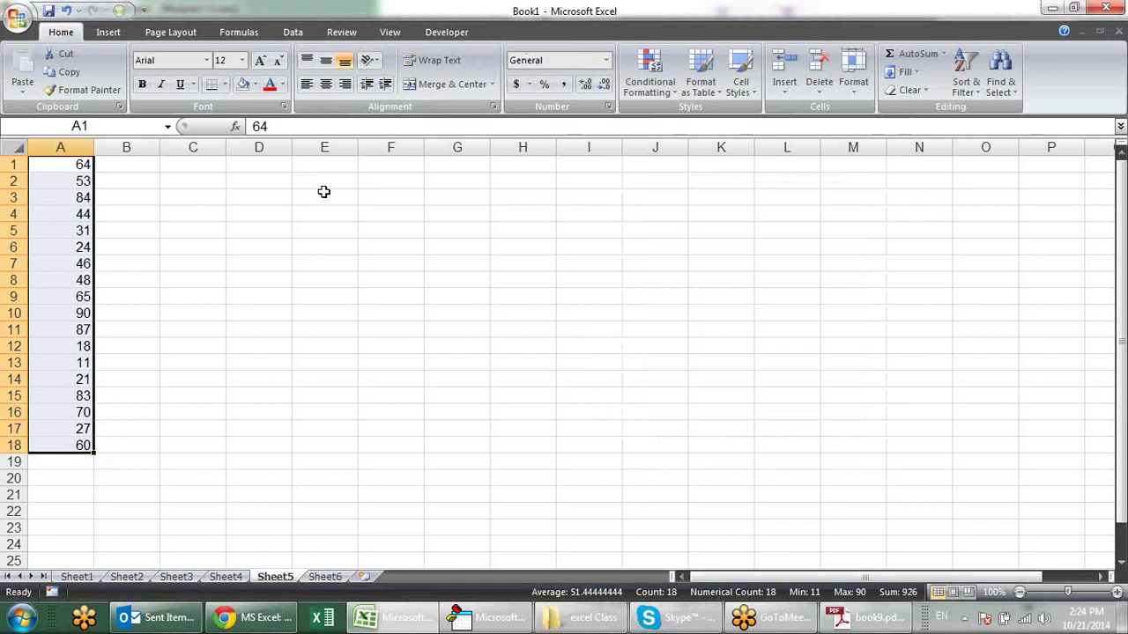
click(324, 193)
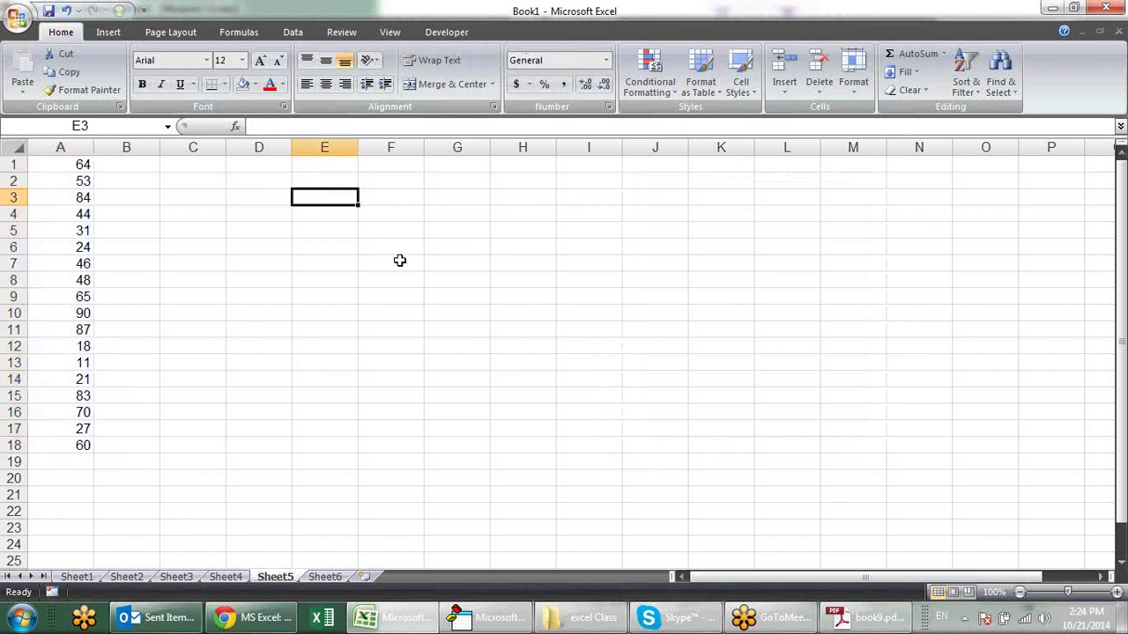
Format cells E3:E5 as Text so the range labels are not turned into dates.
text(10-)
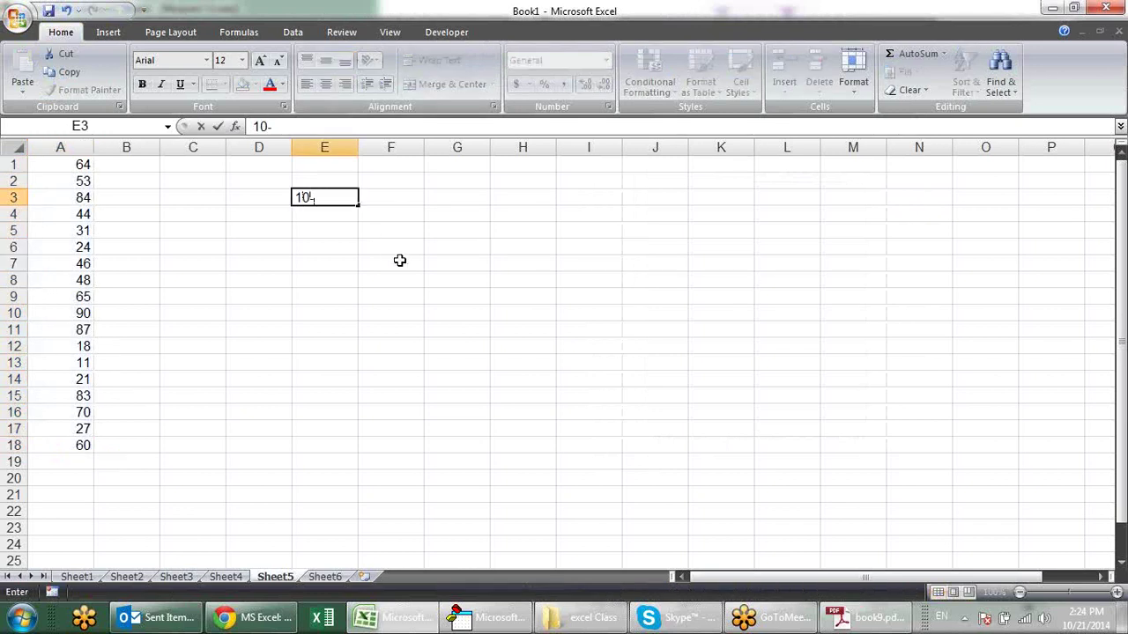
text(20)
key(Tab)
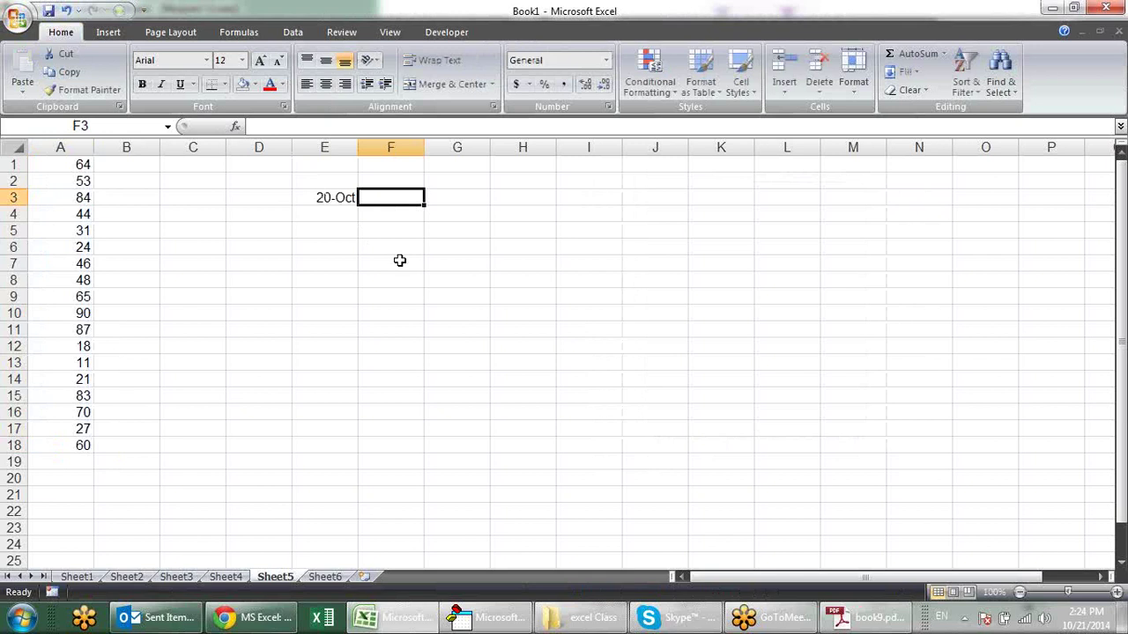
key(Left)
key(shift+Down)
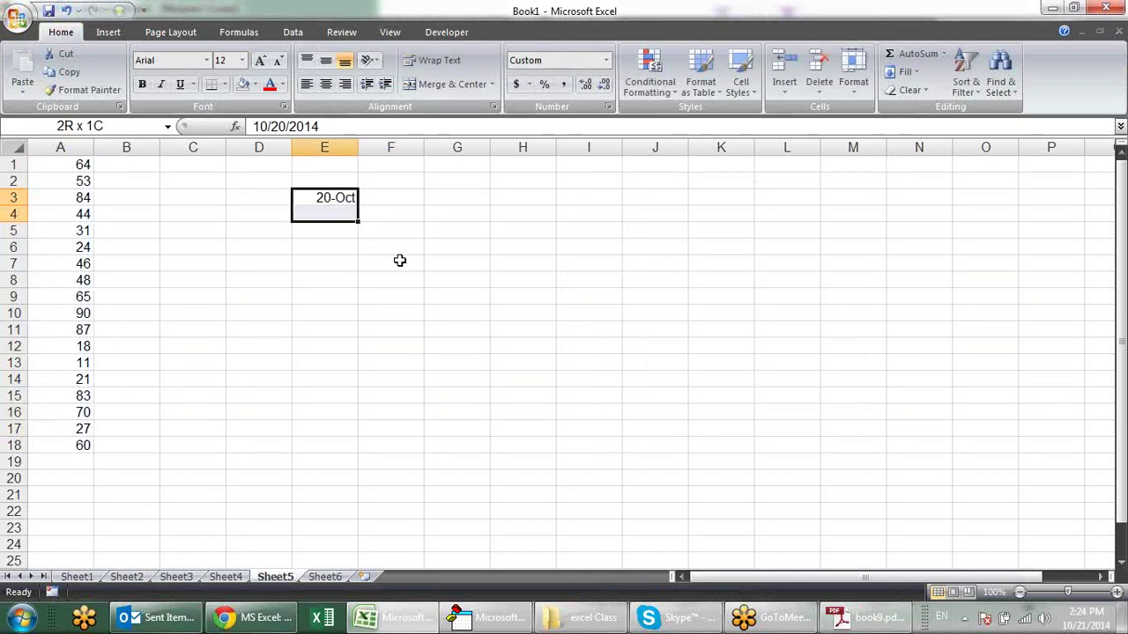
key(shift+Down)
key(shift+Down)
key(shift+Down)
key(shift+Down)
key(shift+Down)
key(shift+Down)
key(shift+Down)
key(shift+Down)
key(shift+Down)
key(shift+Down)
key(shift+Down)
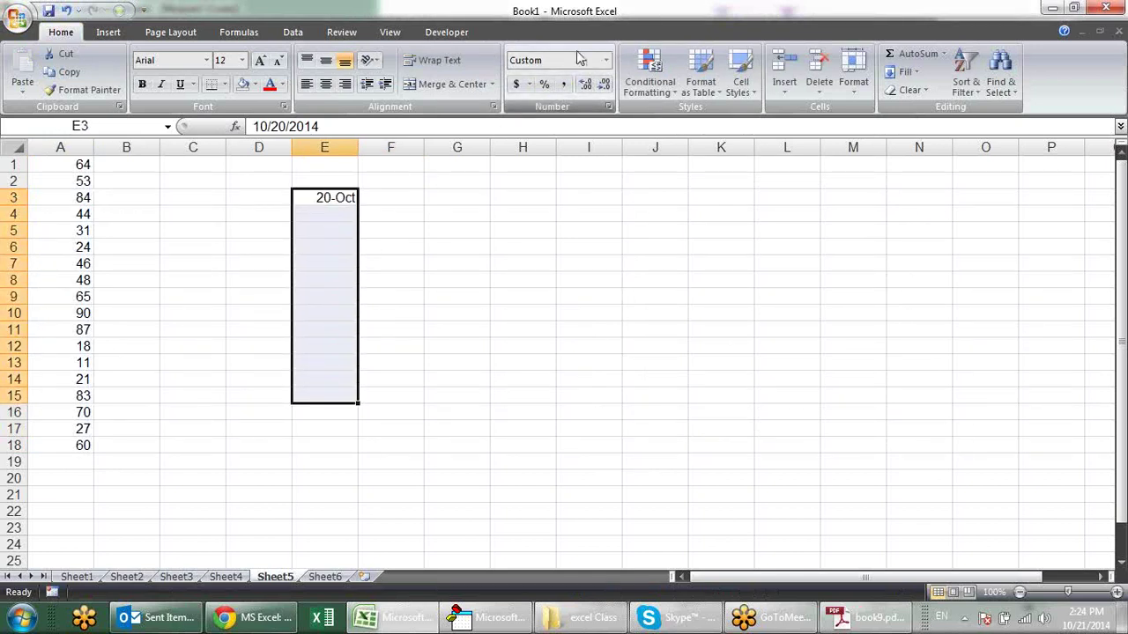
click(606, 60)
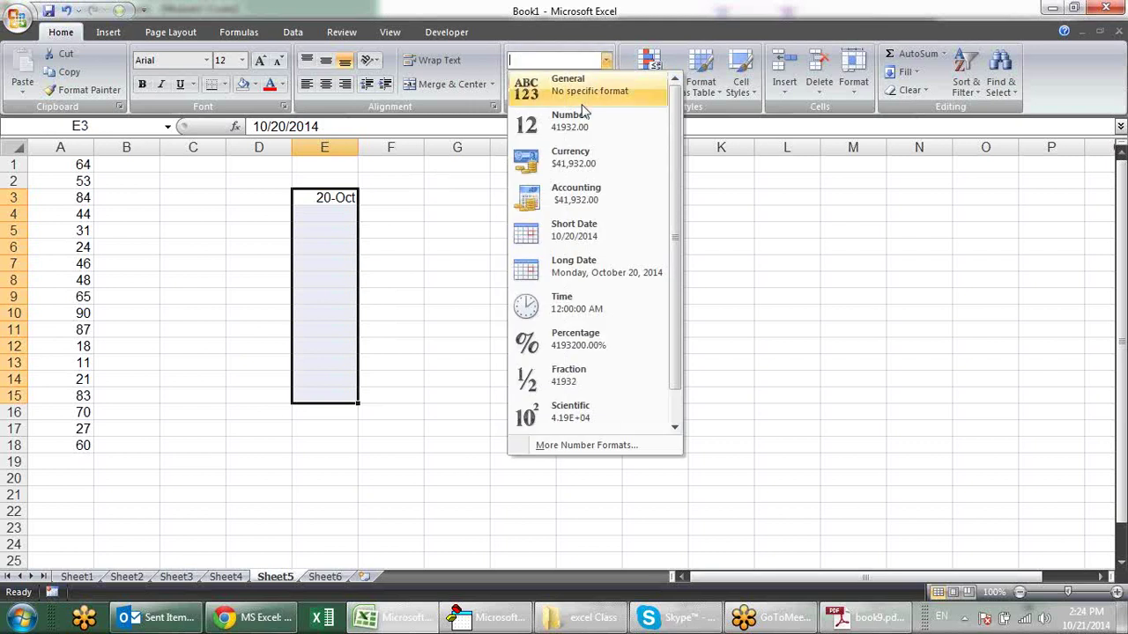
click(595, 309)
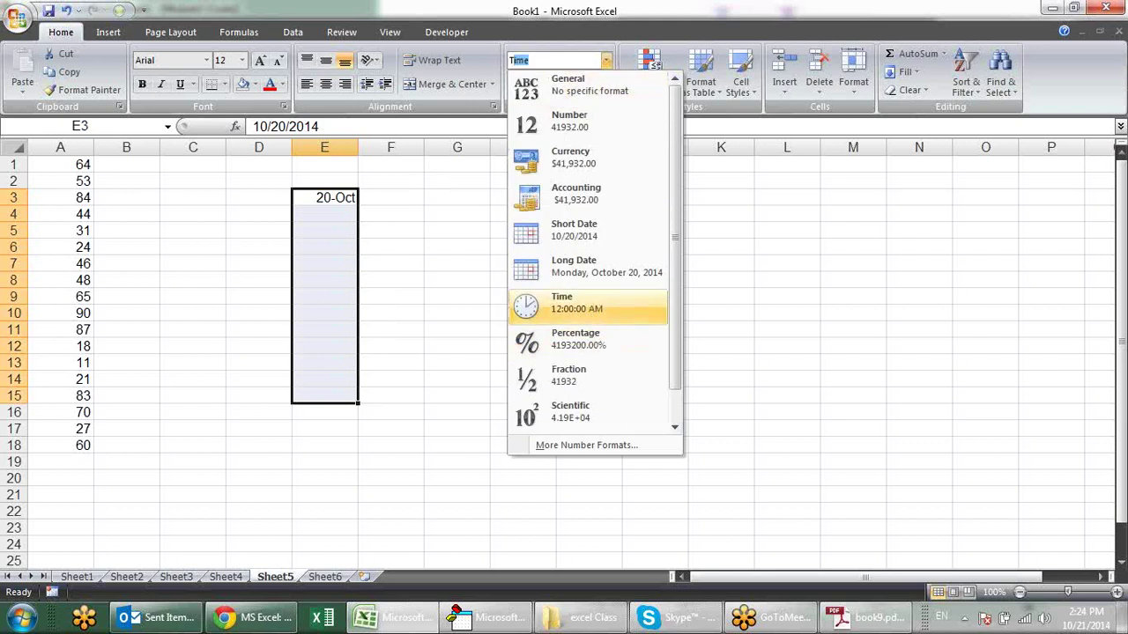
text(Text)
key(Return)
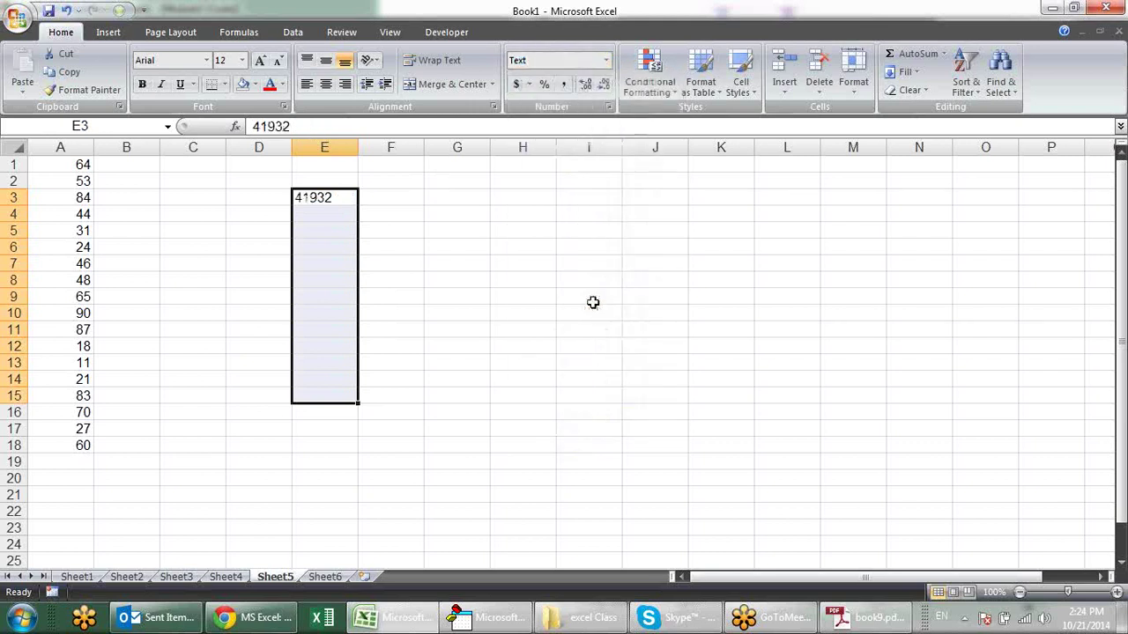
Enter 10-20 in E3 and red in F3.
text(10)
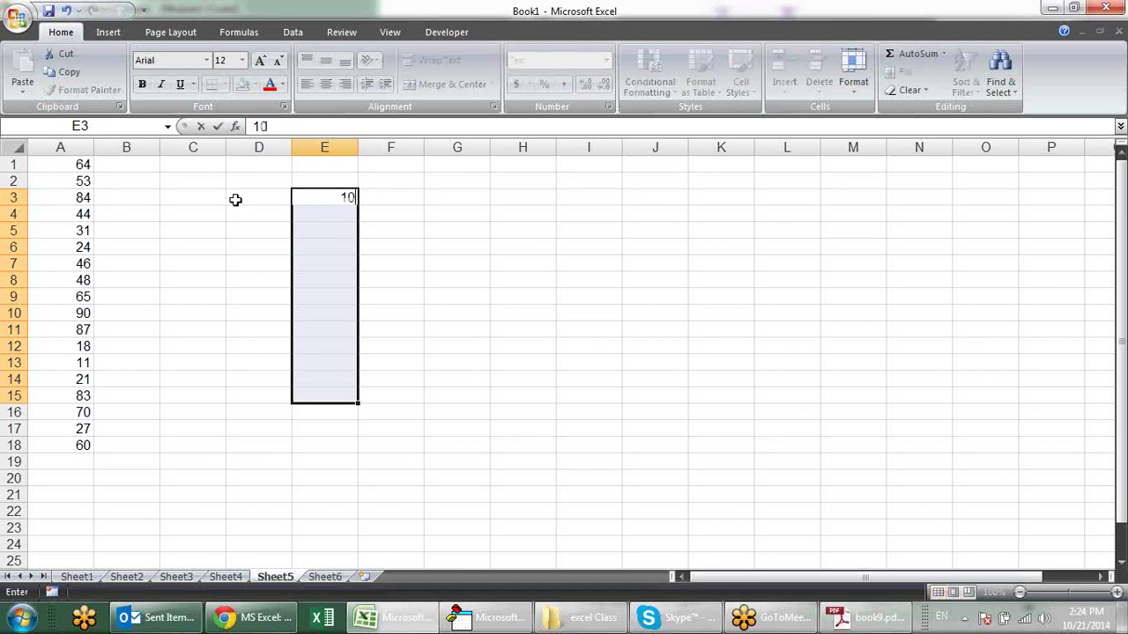
text(-20)
key(Return)
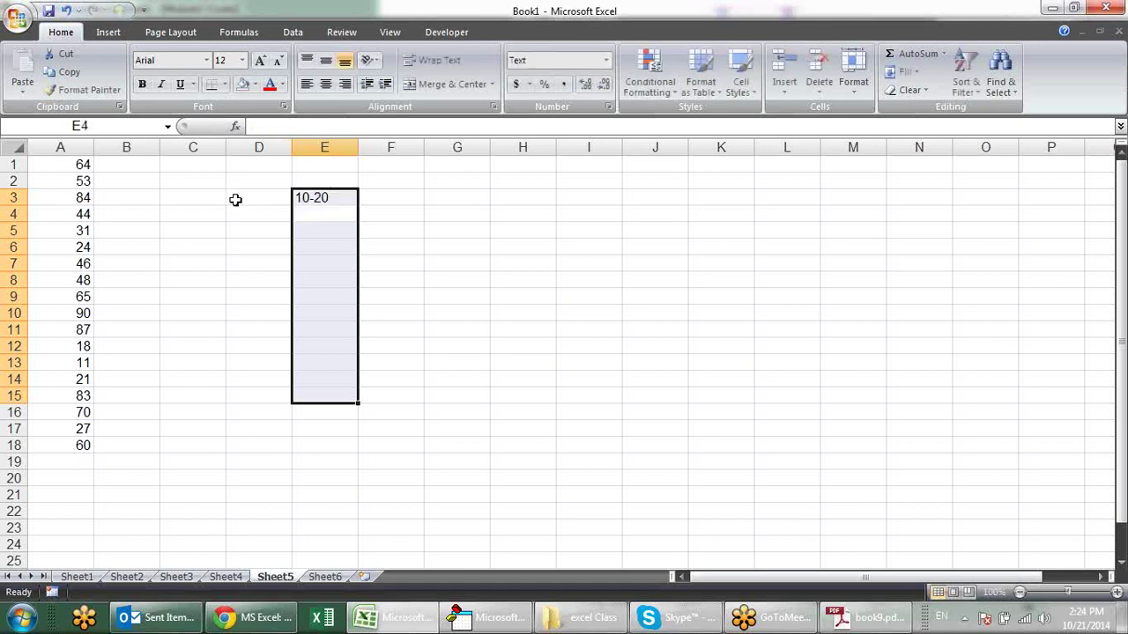
key(Up)
key(Right)
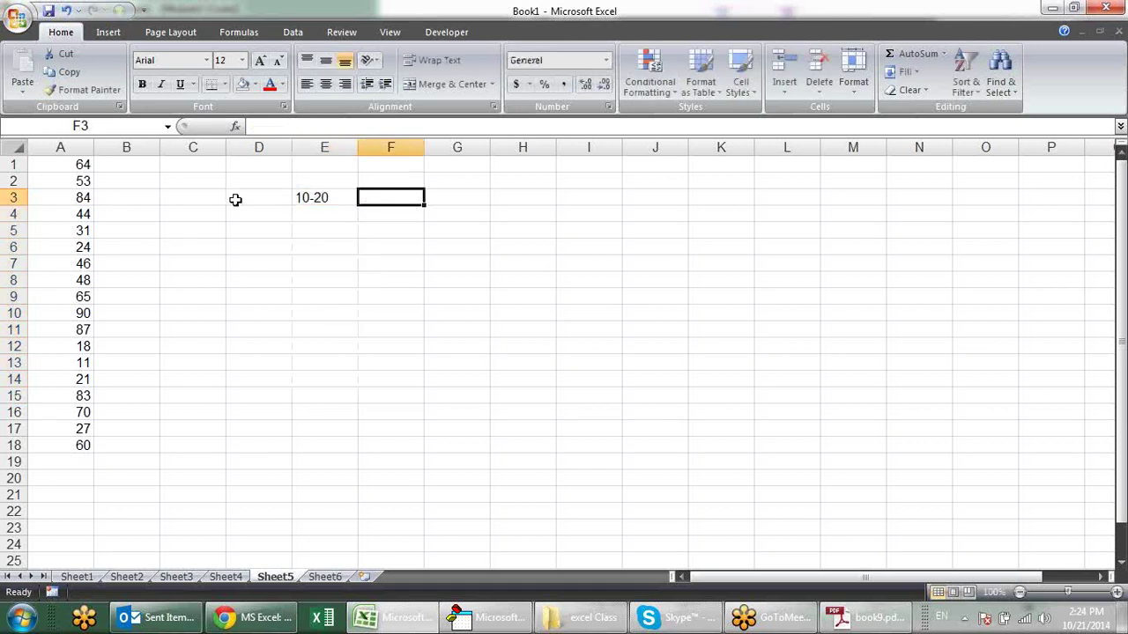
text(red)
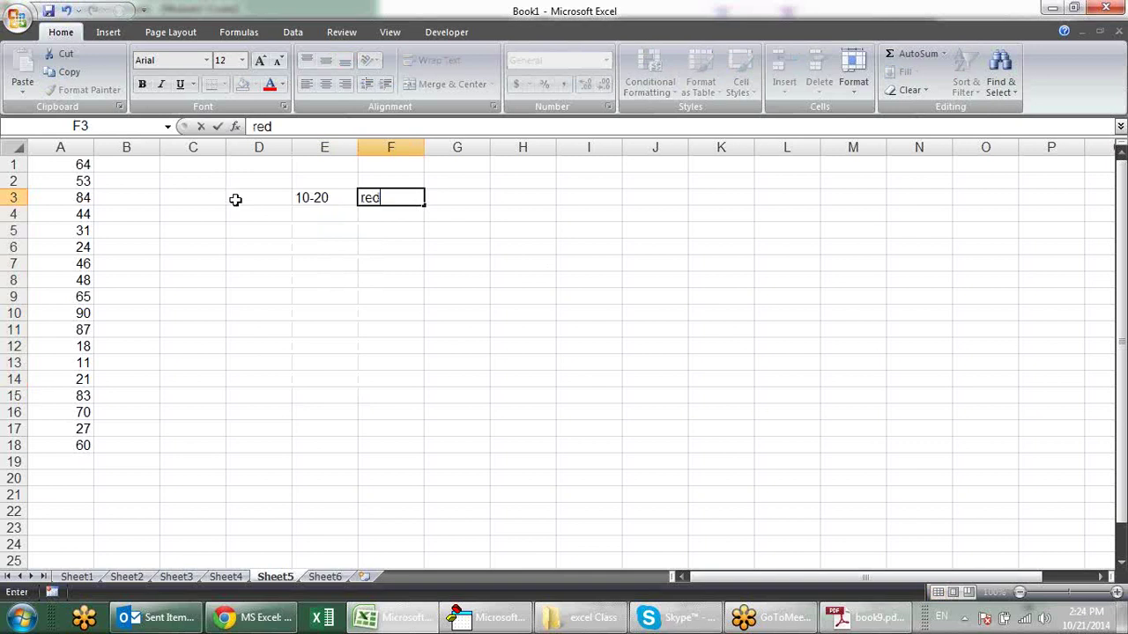
key(Return)
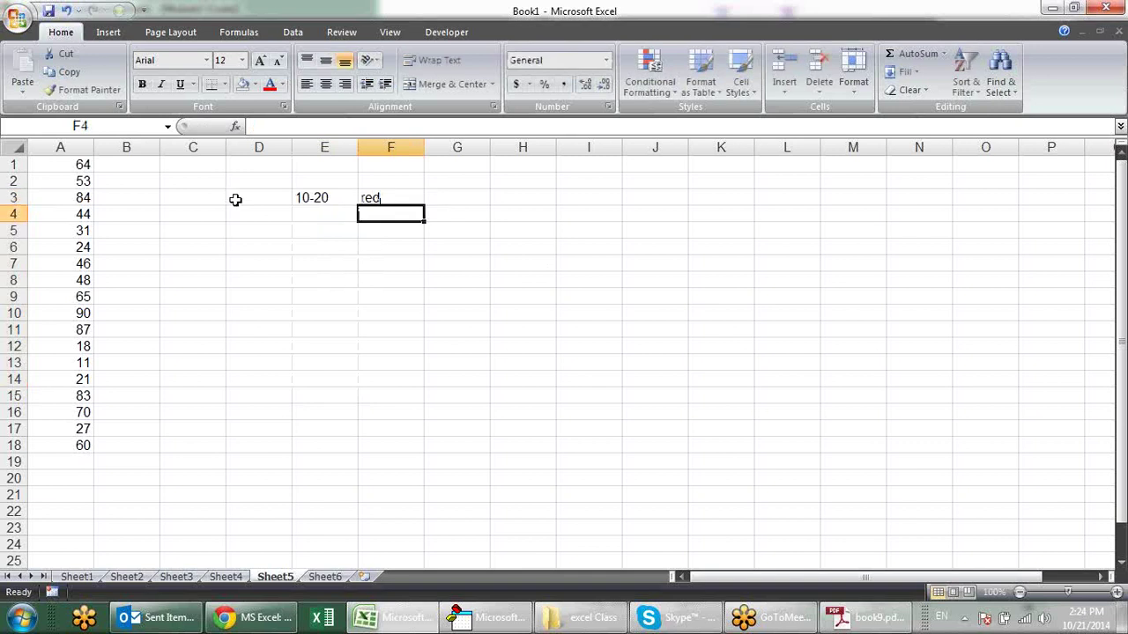
key(Left)
Fill the remaining legend rows: 20-30 with yellow and 30-40 with blue.
text(20)
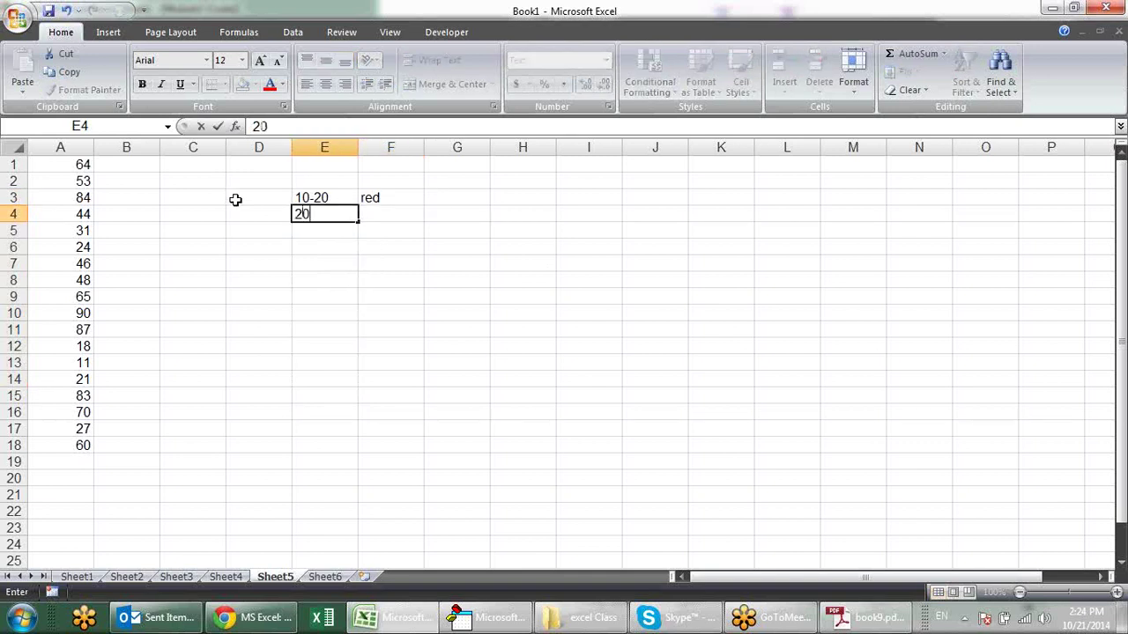
text(-30)
key(Right)
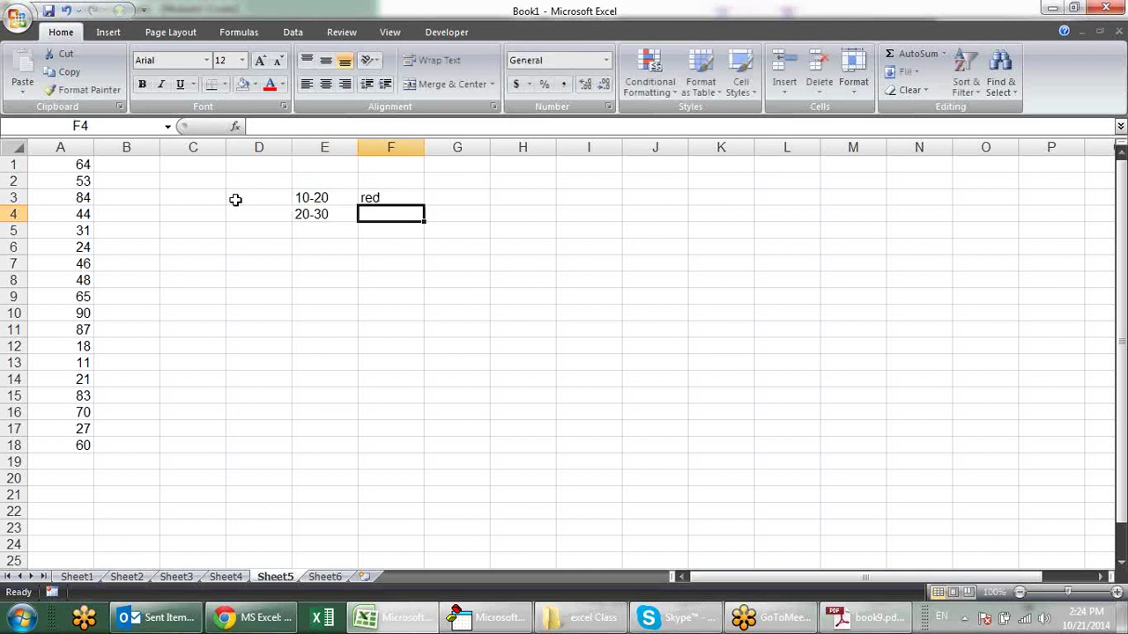
text(yes)
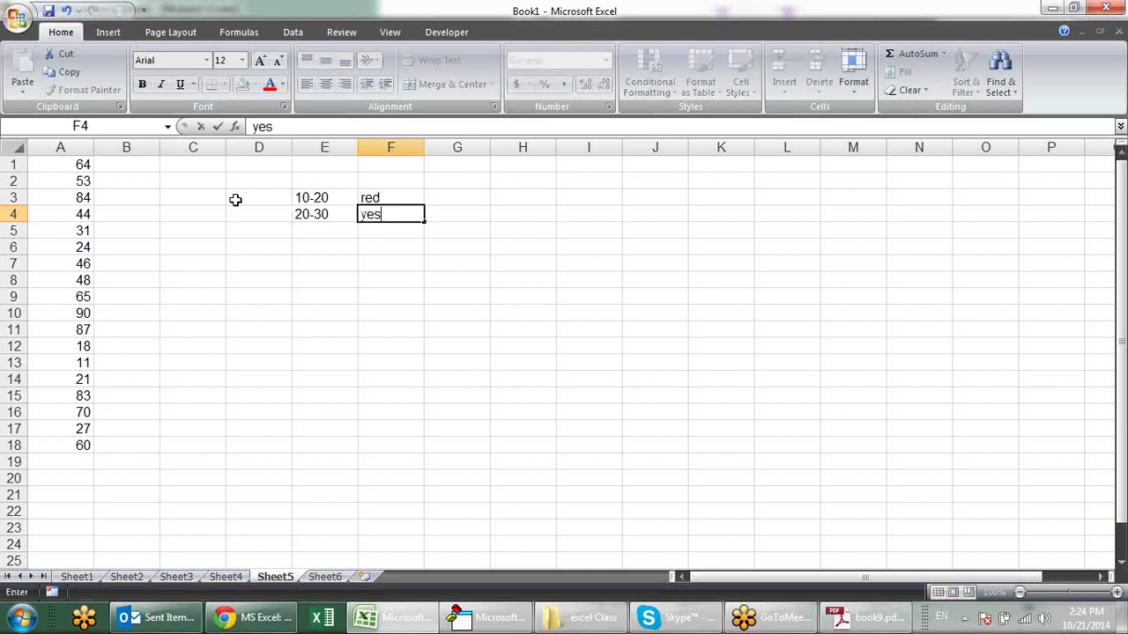
key(BackSpace)
text(llow)
key(Return)
text(30)
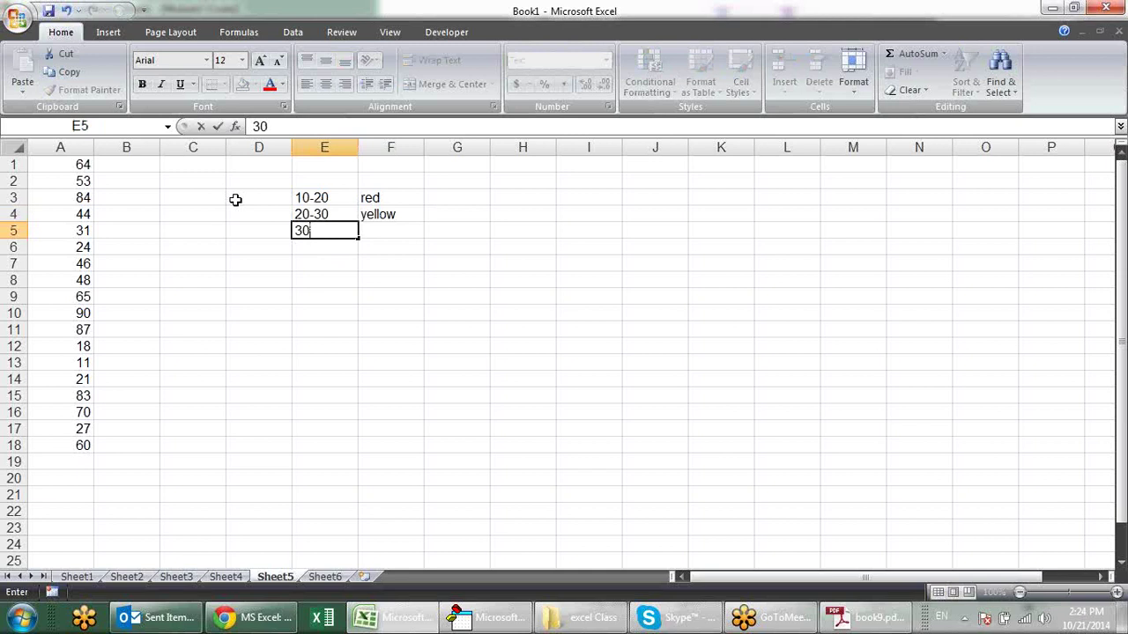
text(-40)
key(Tab)
text(blue)
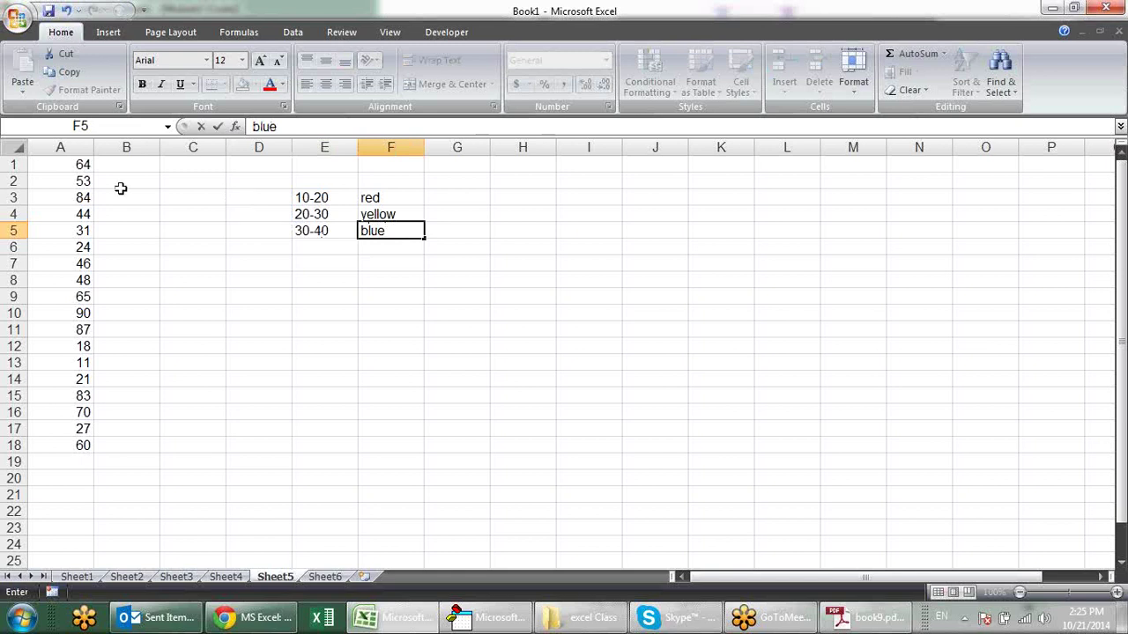
drag(309, 246, 335, 386)
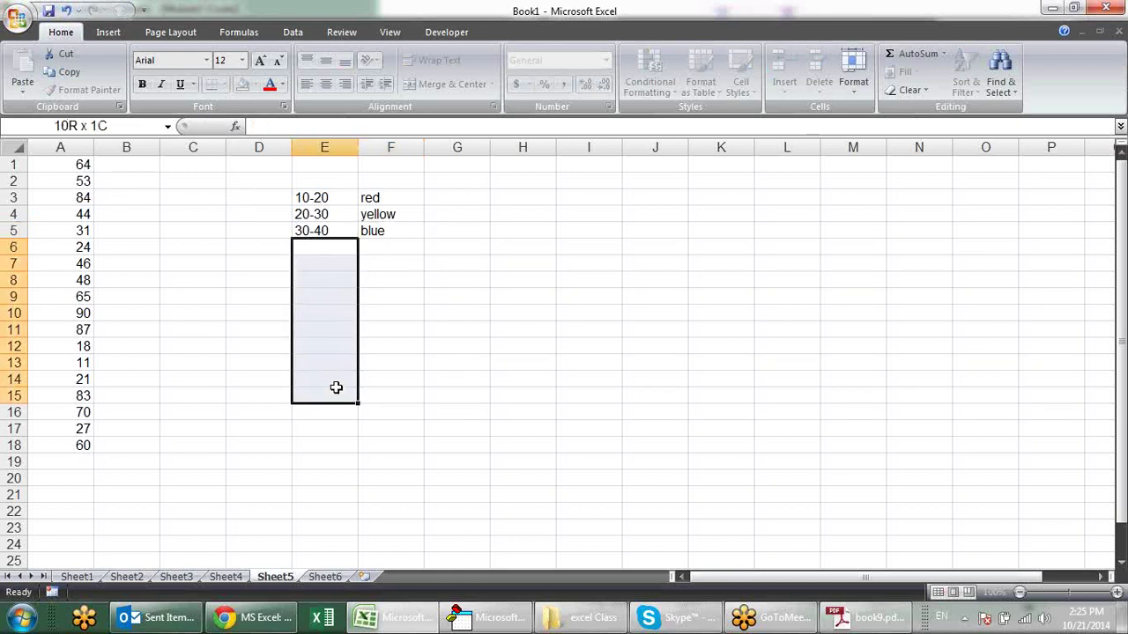
Check the E3:E5 range labels, then return to the Visual Basic Editor.
click(408, 257)
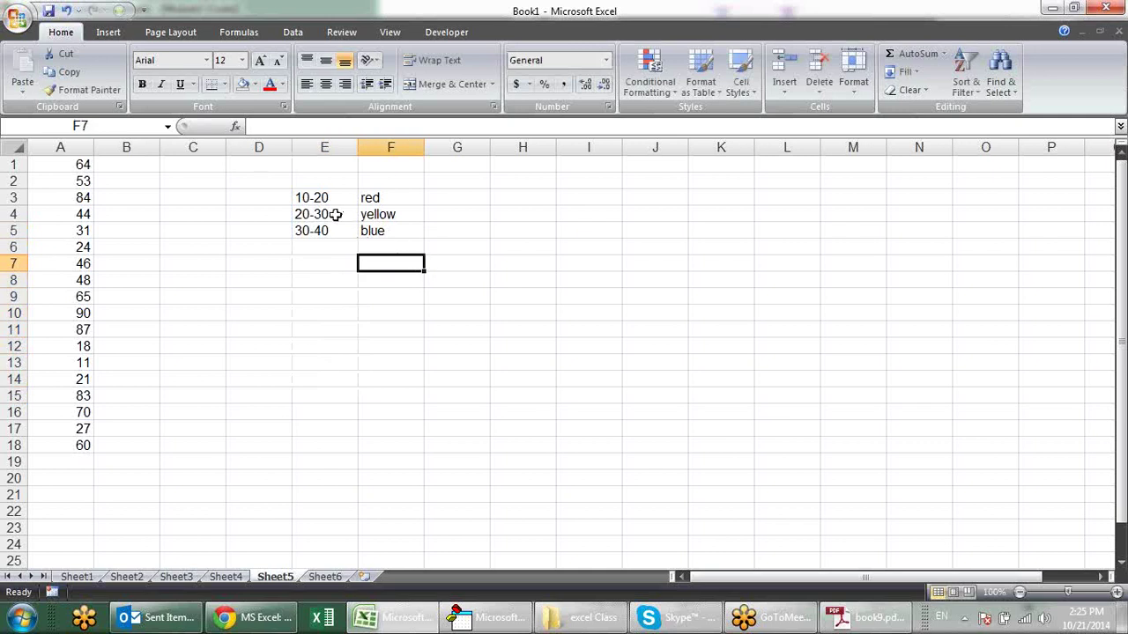
drag(338, 199, 349, 231)
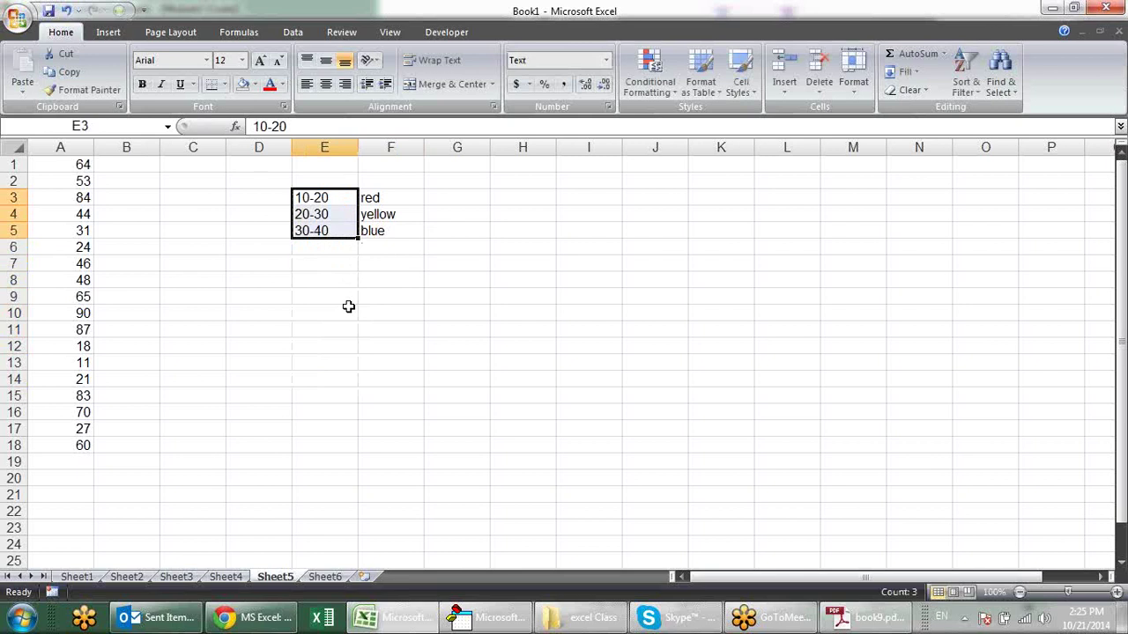
click(328, 248)
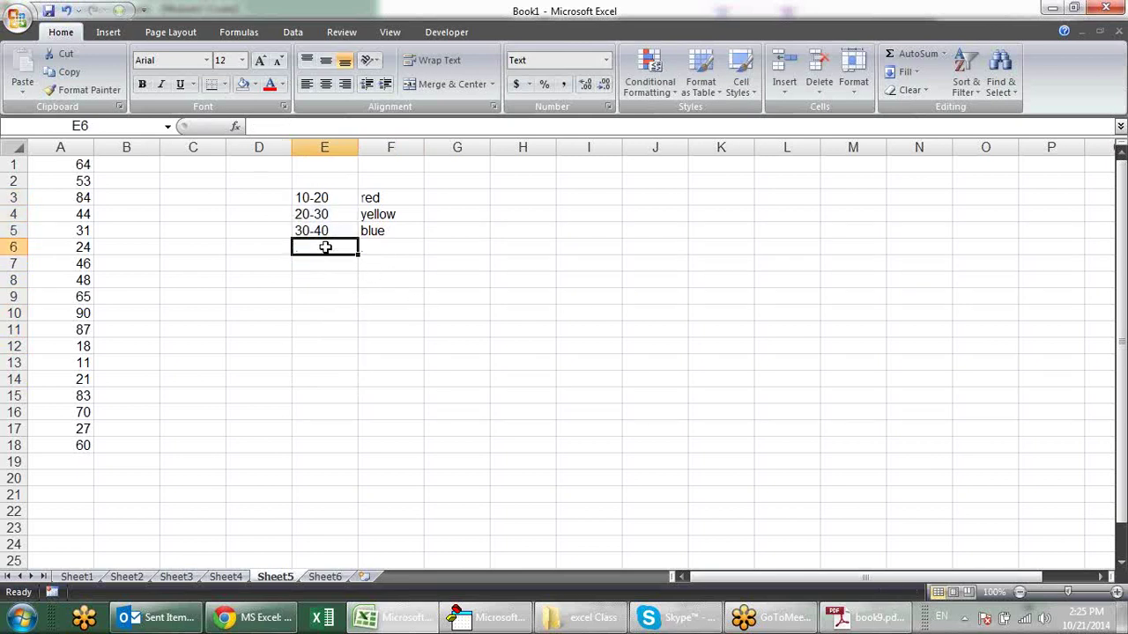
key(alt+F11)
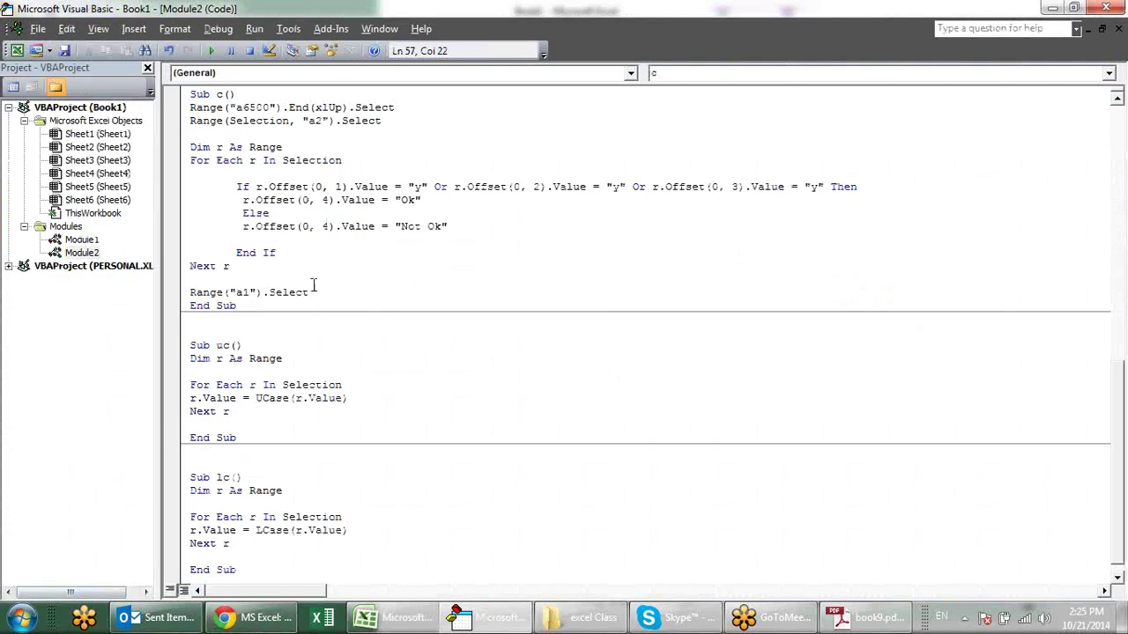
Copy the Sub a() macro and paste it below the last procedure in Module2.
scroll(349, 289, up, 2)
scroll(350, 289, up, 1)
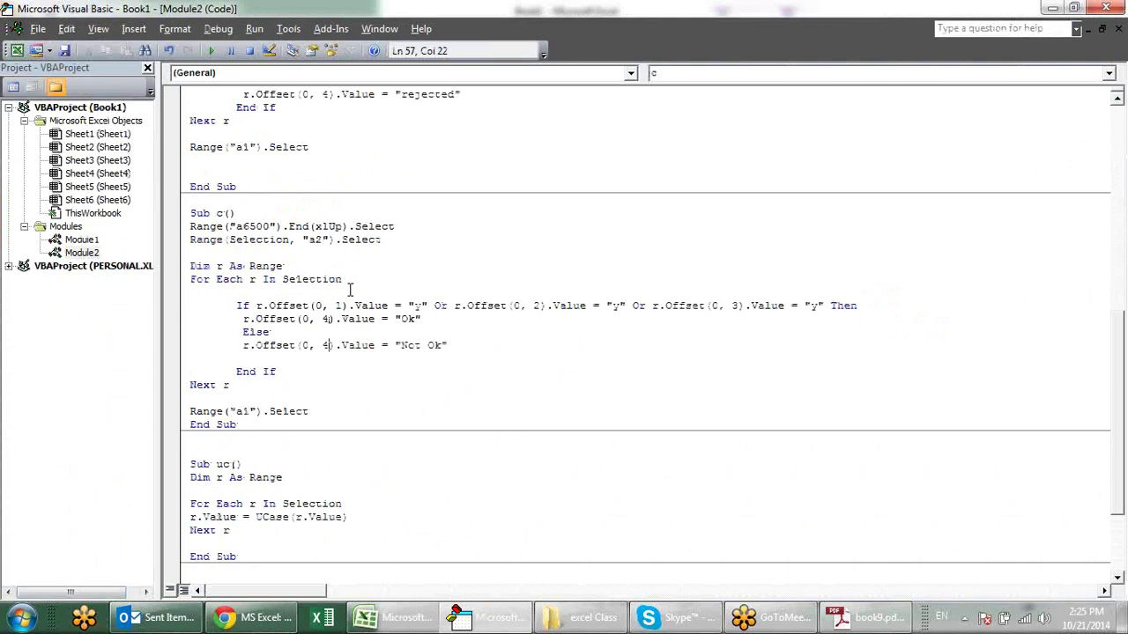
scroll(290, 256, up, 9)
scroll(247, 233, up, 4)
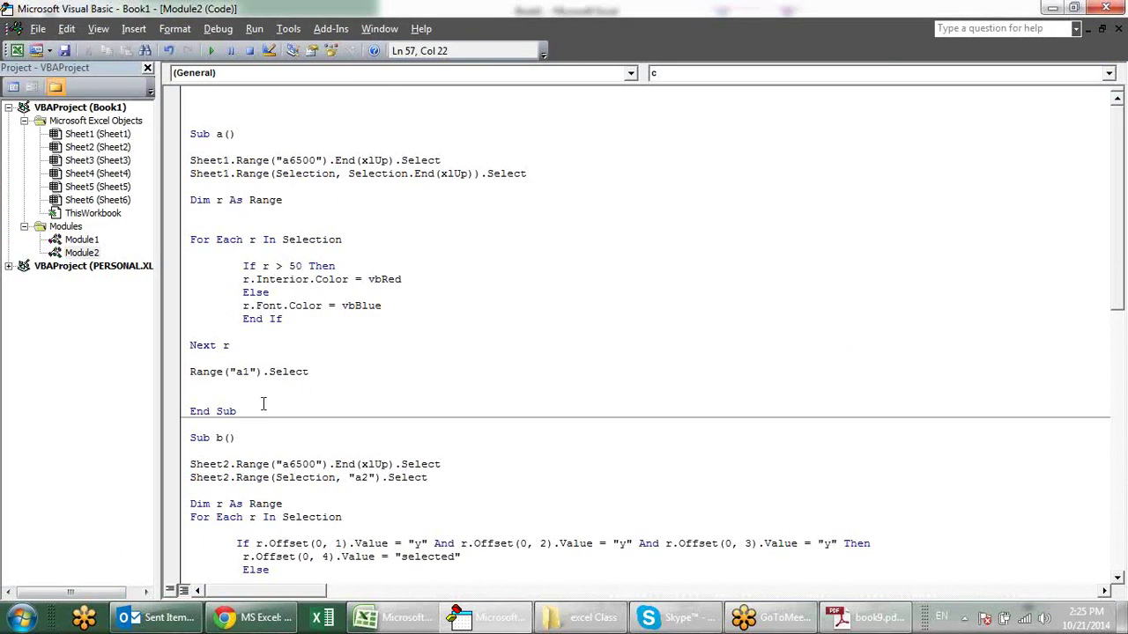
drag(252, 411, 144, 132)
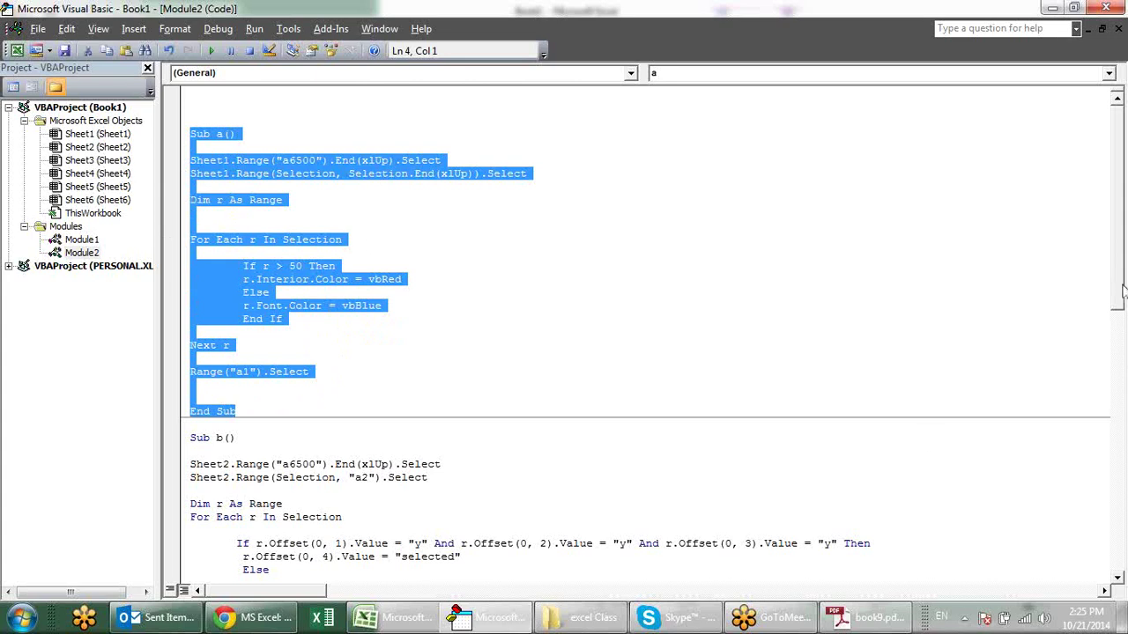
drag(1119, 284, 1124, 619)
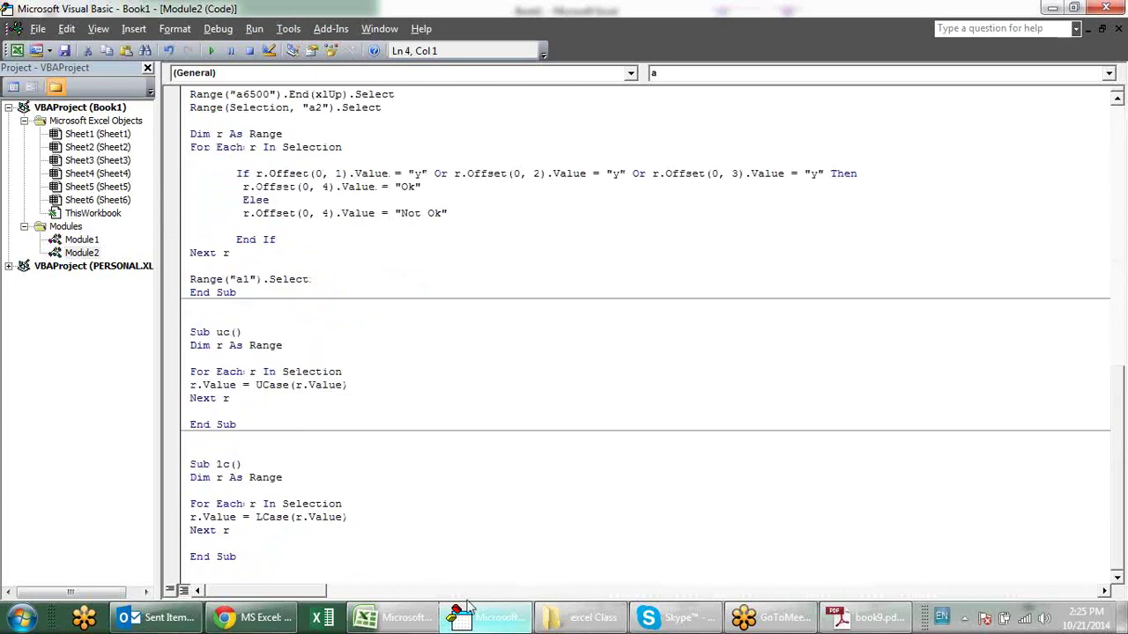
click(423, 558)
key(Return)
key(Return)
key(Return)
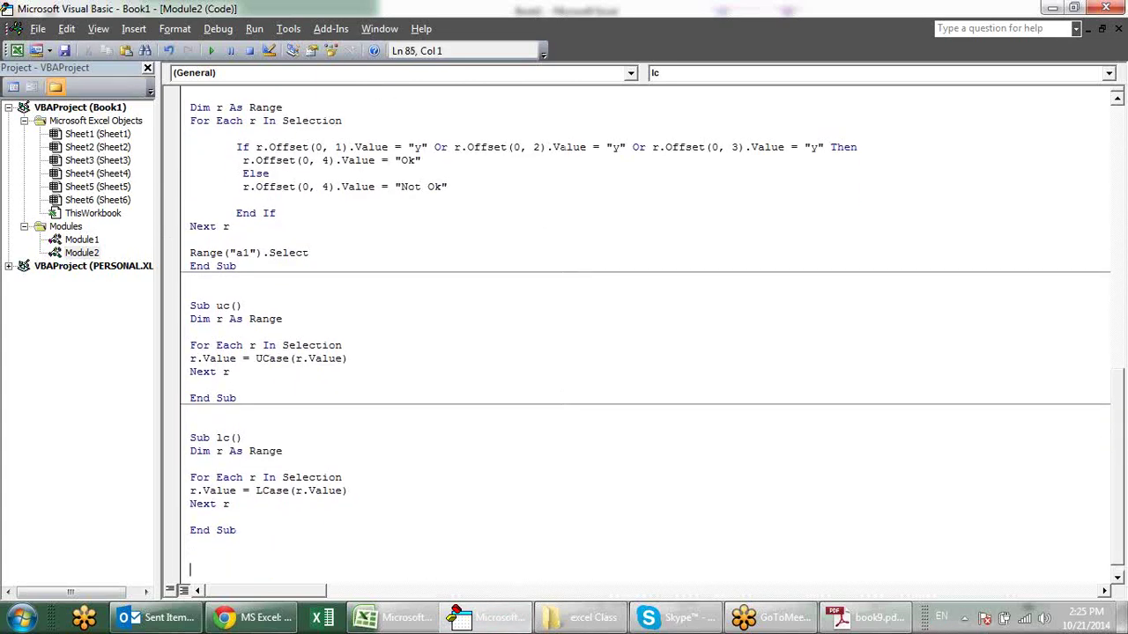
key(Return)
key(Return)
text(Sub a()  Sheet1.Range("a6500").End(xlUp).Select Sheet1.Range(Selection, Selection.End(xlUp)).Select  Dim r As Range   For Each r In Selection          If r > 50 Then         r.Interior.Color = vbRed         Else         r.Font.Color = vbBlue         End If  Next r  Range("a1").Select   End Sub)
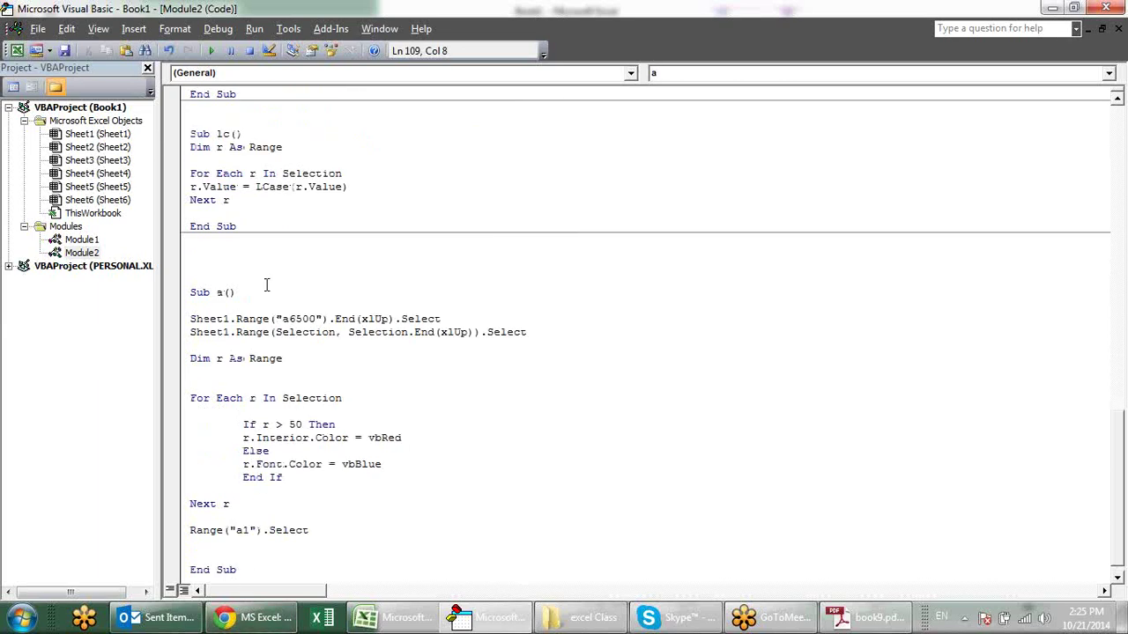
Rename the pasted procedure from a to cas.
click(266, 292)
key(Left)
key(Left)
key(BackSpace)
text(a)
key(BackSpace)
text(cas)
Remove the Sheet1. prefix from both Range lines and select the If…End If block.
click(597, 385)
scroll(419, 314, down, 1)
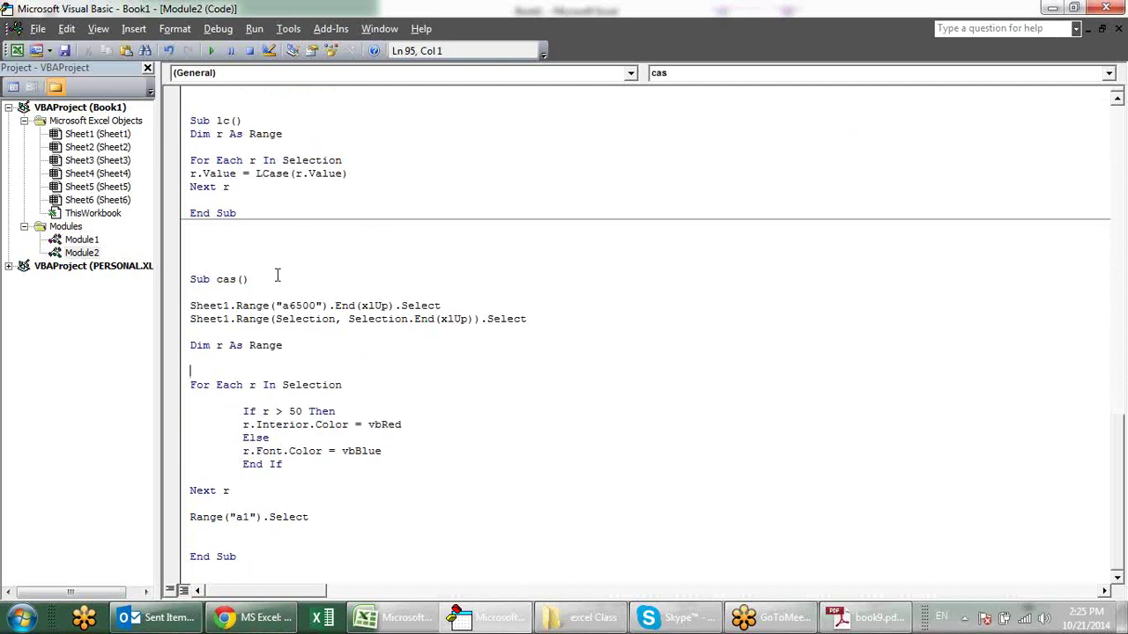
click(236, 305)
drag(236, 305, 191, 314)
key(Delete)
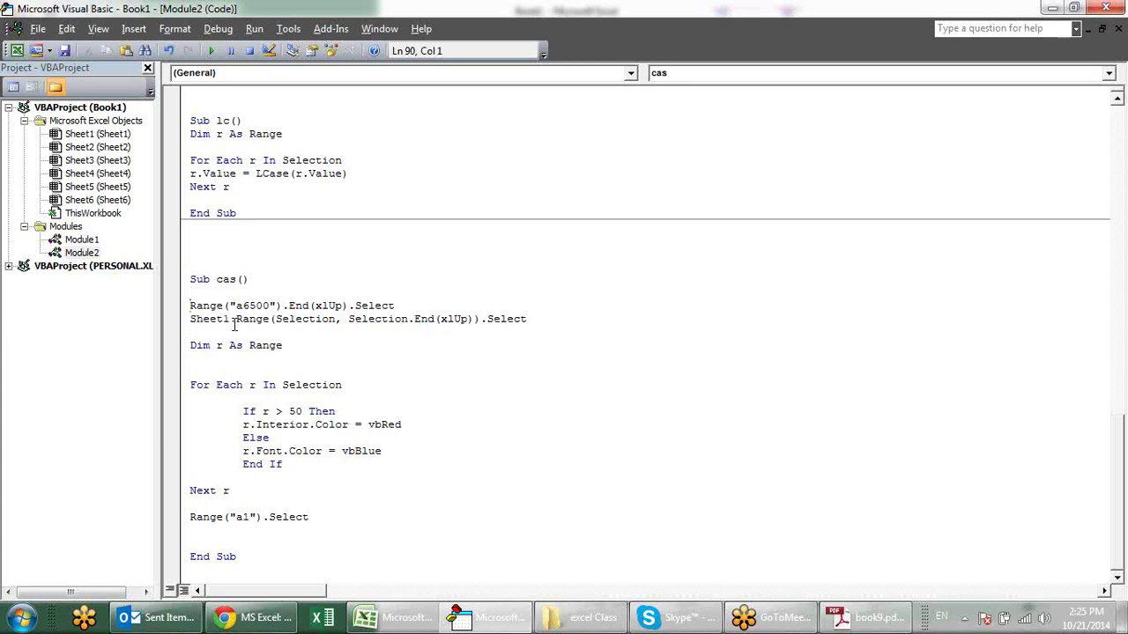
drag(234, 319, 181, 324)
key(Delete)
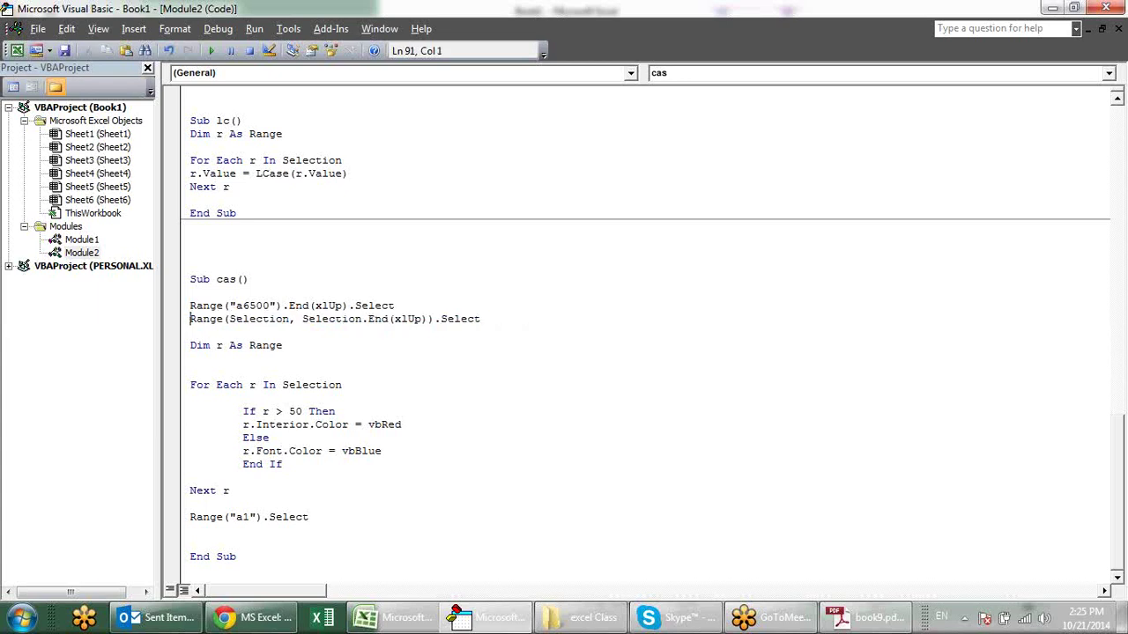
click(282, 466)
drag(282, 464, 244, 416)
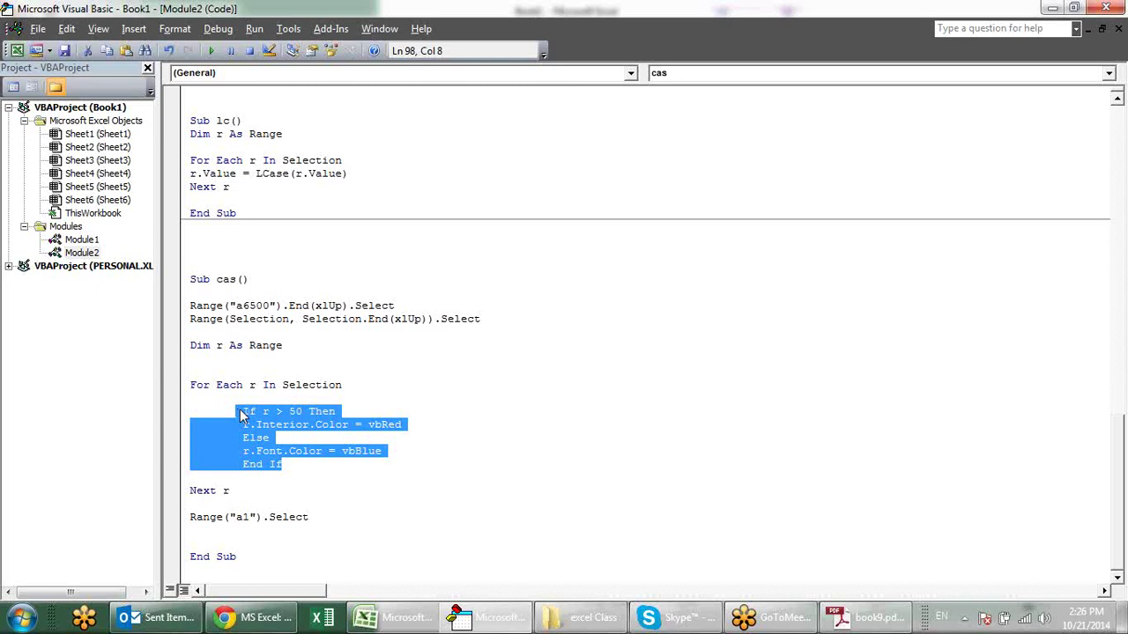
Replace the If…End If block with a Select Case r … End Select block.
key(Delete)
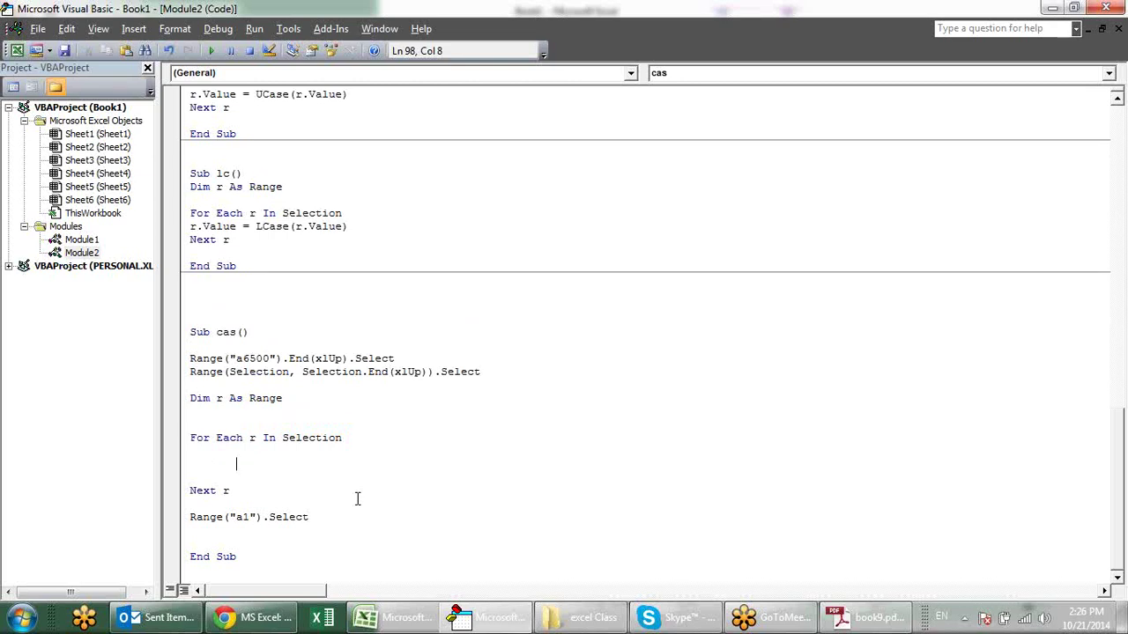
text(sele)
text(ct)
key(Return)
key(Return)
key(Return)
key(Return)
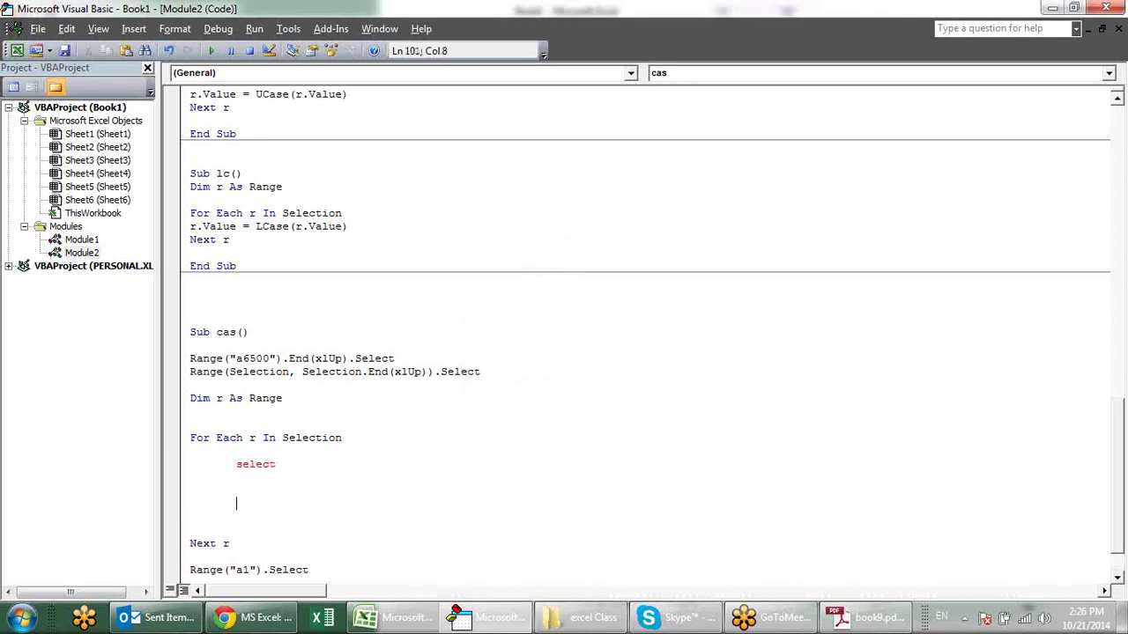
text(end )
text(select)
key(Up)
key(Up)
key(Up)
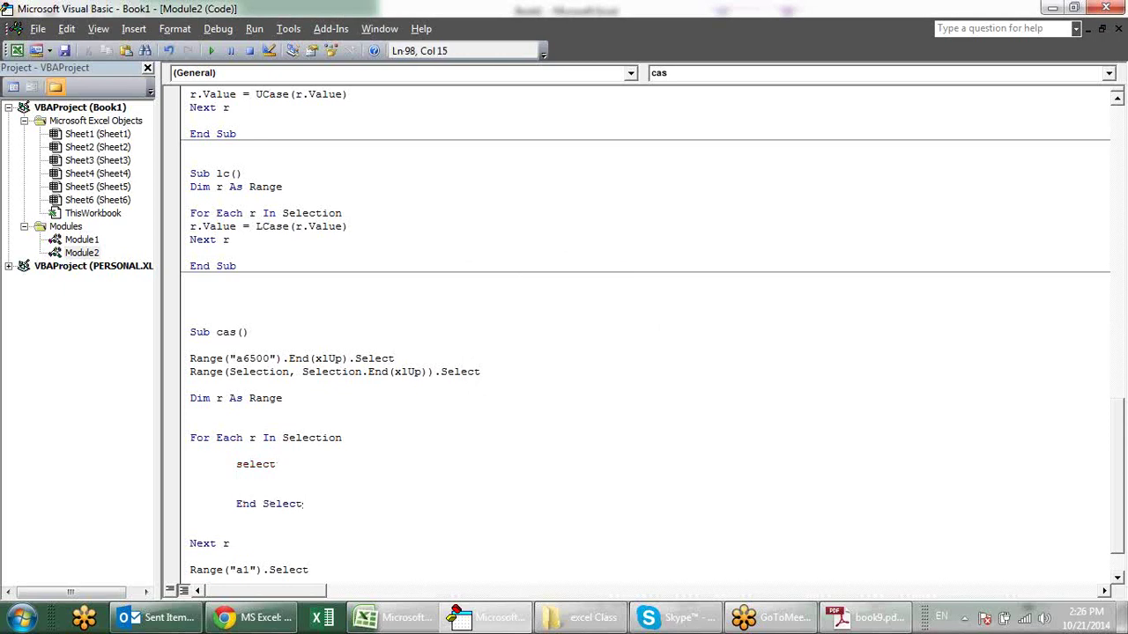
text(c)
click(356, 501)
key(Return)
key(BackSpace)
text(ct Case)
text( r)
key(Return)
Delete the extra word Case from the Select line and dismiss the compile error.
click(322, 464)
key(Left)
key(Left)
key(Left)
key(BackSpace)
key(BackSpace)
key(BackSpace)
key(BackSpace)
key(BackSpace)
click(356, 497)
key(Return)
Show Module1's example code and highlight its Select Case LRegion line.
double_click(83, 239)
drag(478, 148, 347, 169)
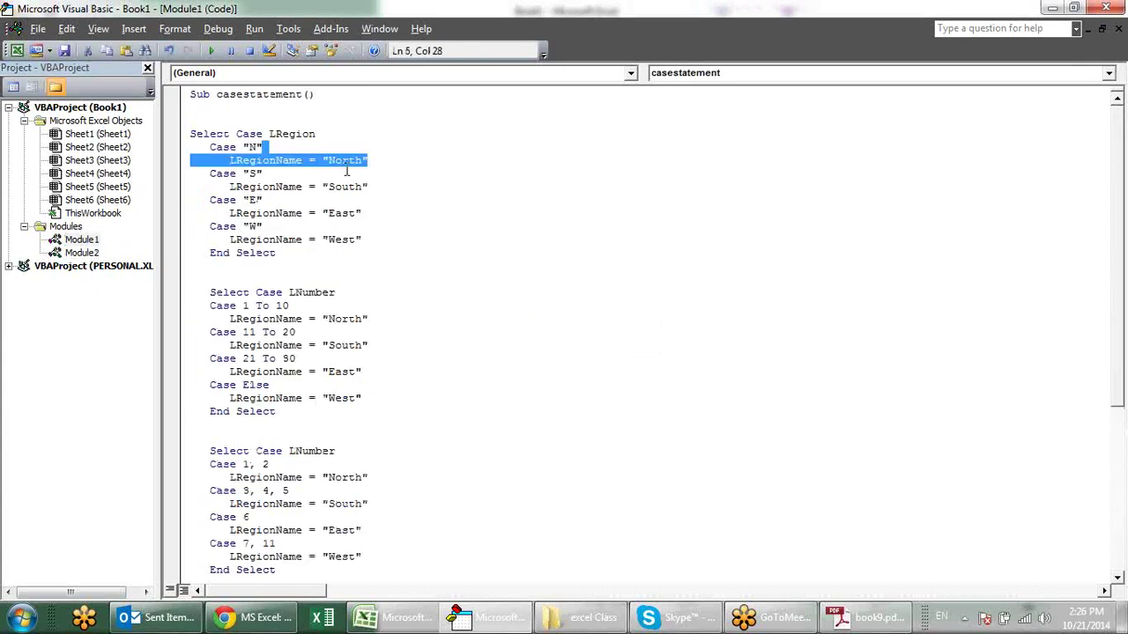
click(376, 135)
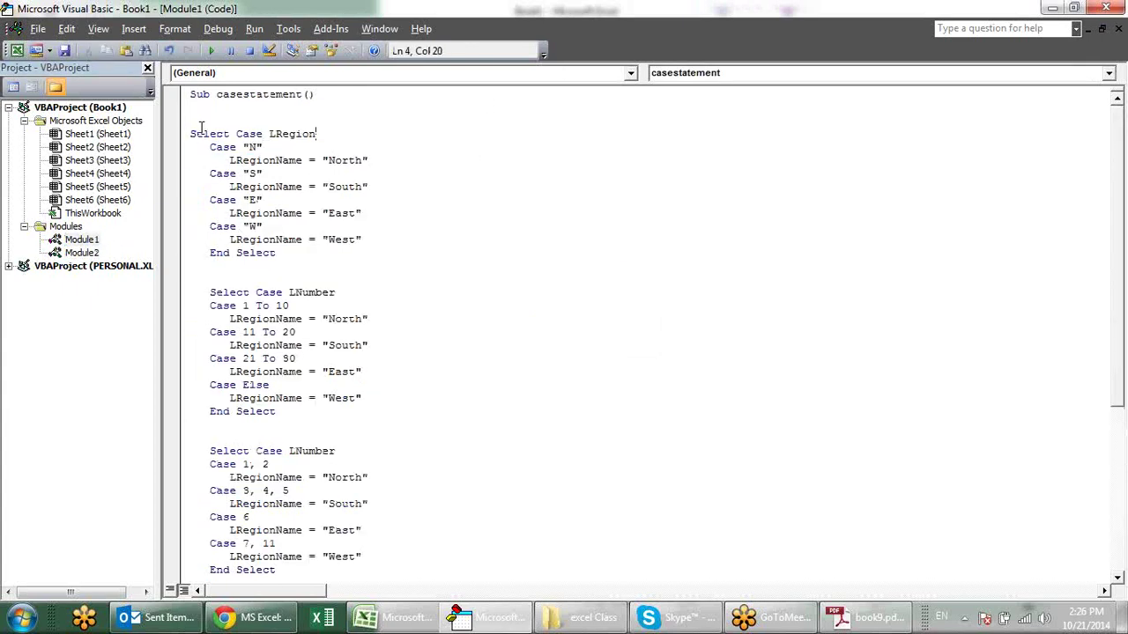
drag(202, 134, 311, 134)
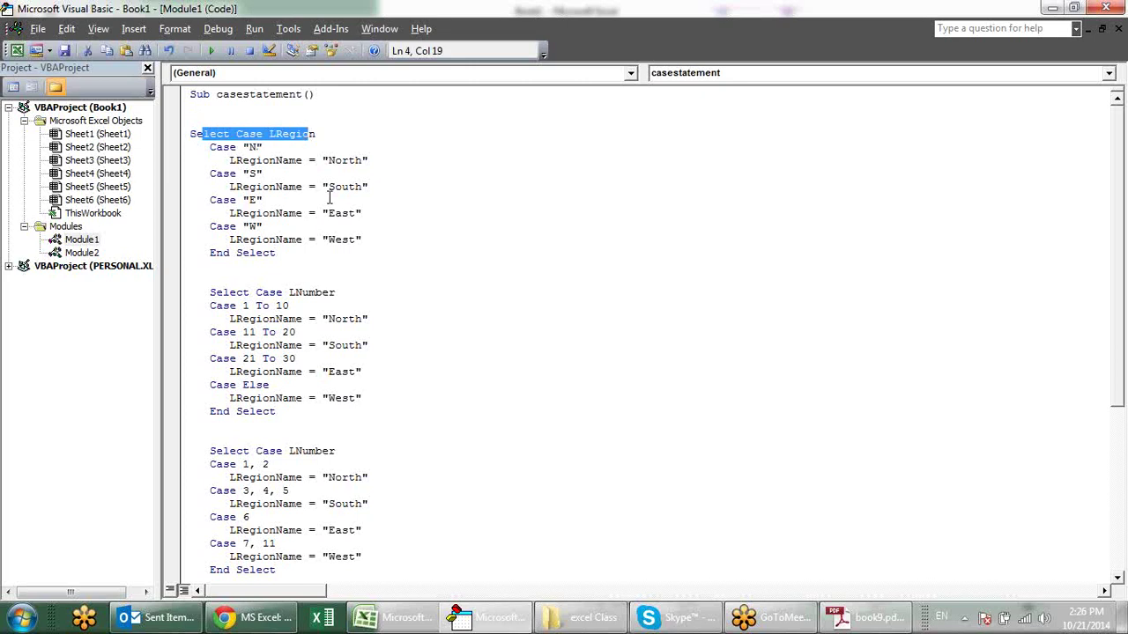
Back in Module2, complete the line as Select Case r.
double_click(99, 254)
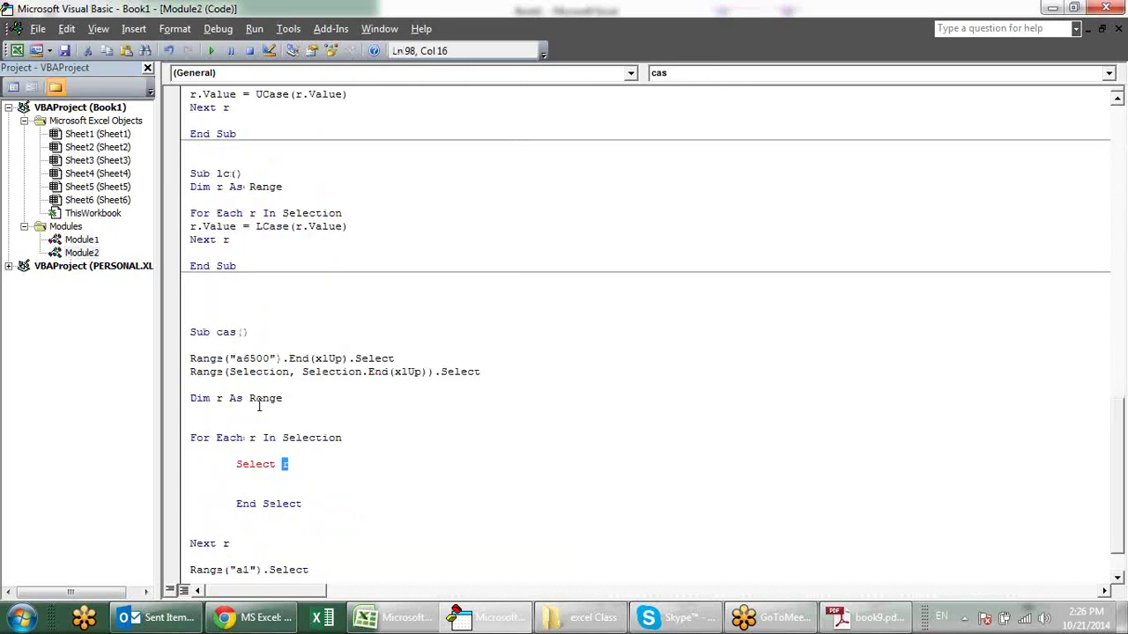
text(case )
text(r)
key(Return)
key(Return)
key(Return)
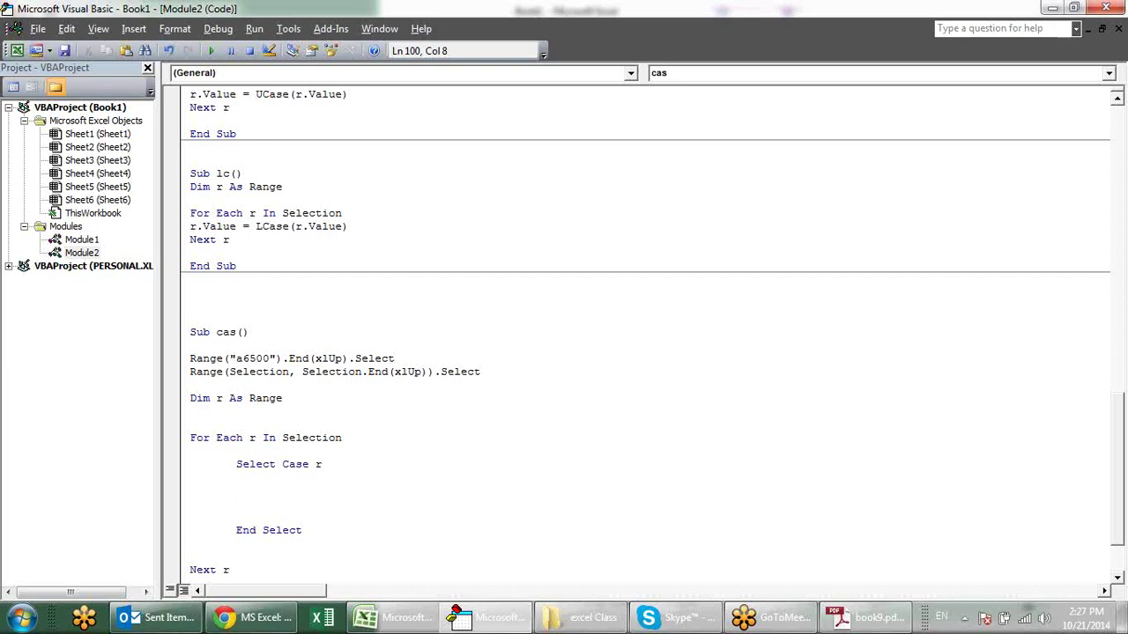
Type a first case line: case is >=10 and <=20.
text(case)
text(is )
text(>)
key(BackSpace)
text(<)
key(BackSpace)
text(>)
text(=)
text(10 a)
text(nd)
text(<)
text(=)
text(20)
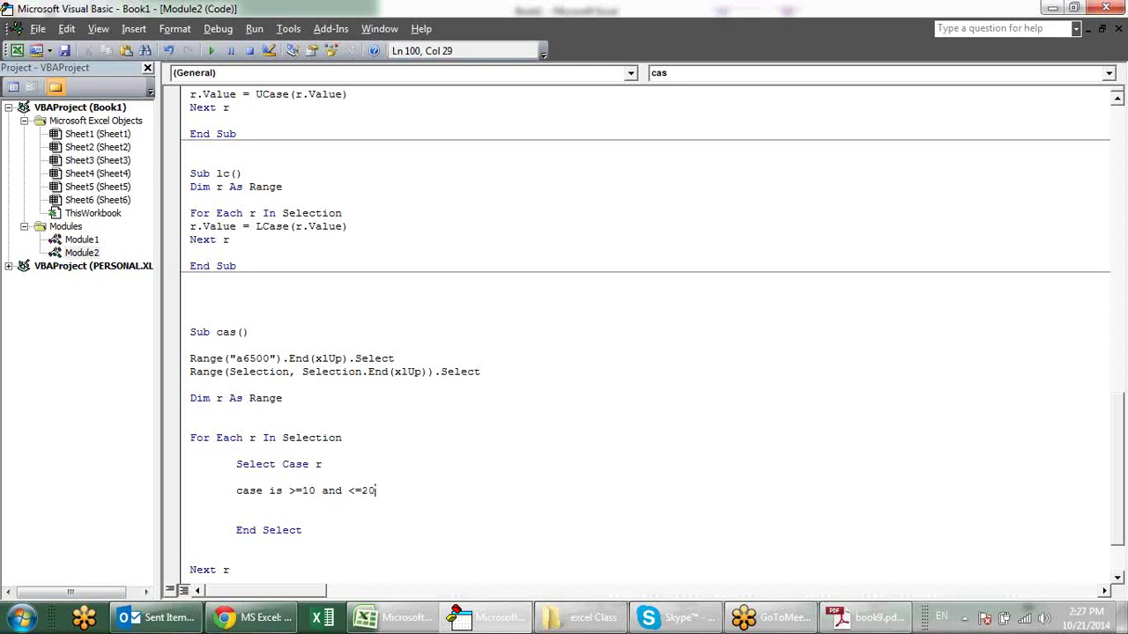
Adjust the spacing around the <= operator and dismiss the compile errors.
key(Down)
key(Return)
click(351, 483)
key(Right)
key(Right)
key(Down)
key(Return)
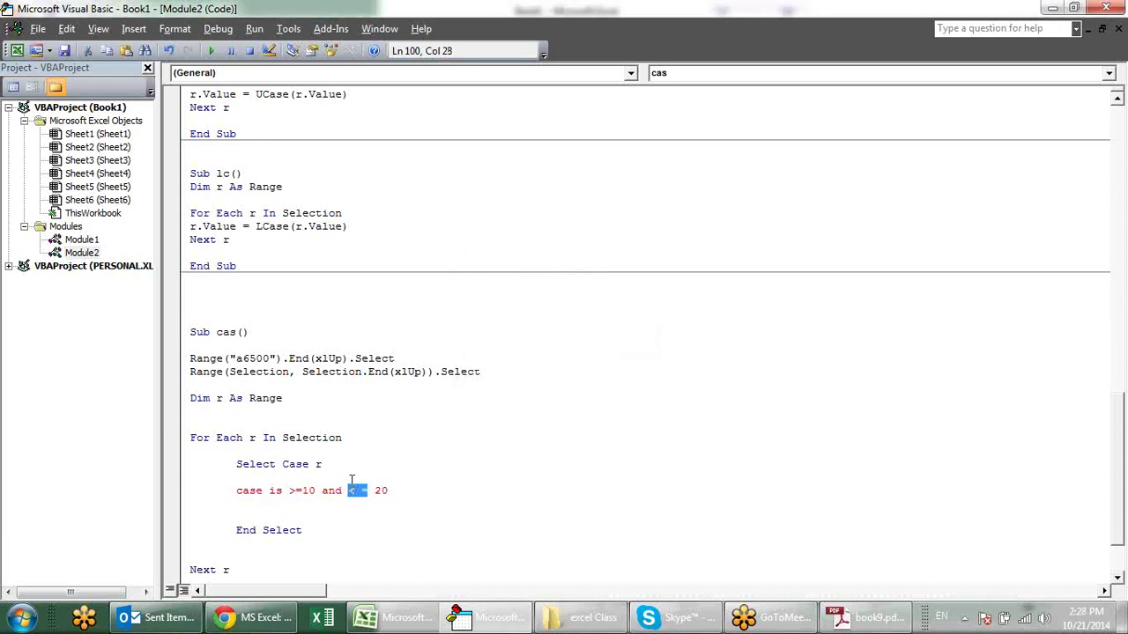
click(342, 491)
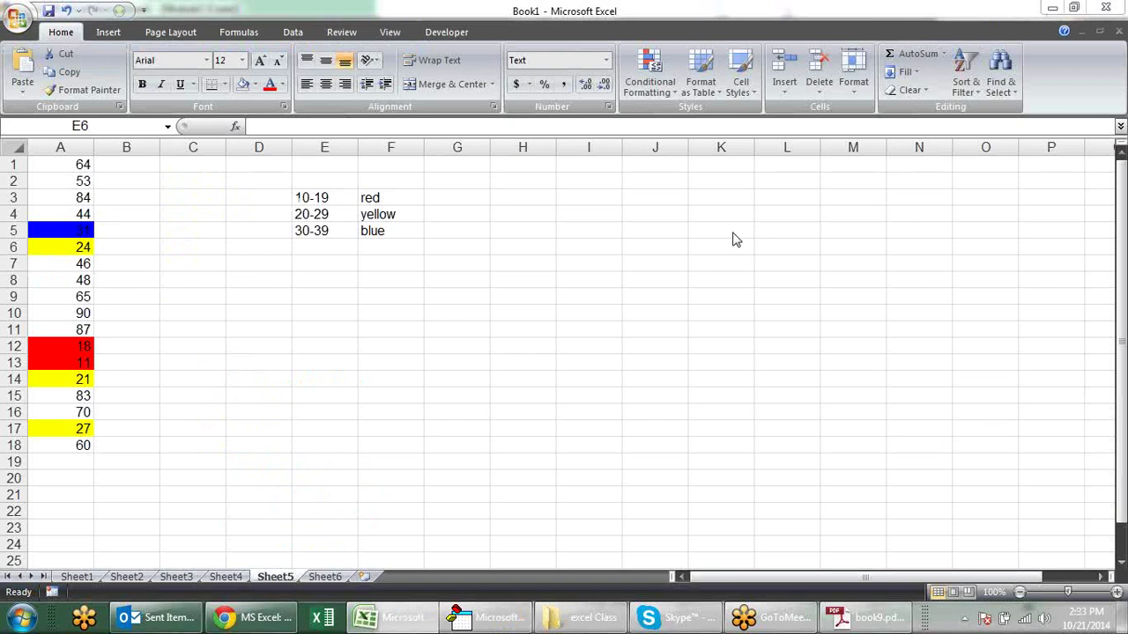
Walk through Select Case r.Value and its Case 10 To 19, 20 To 29, 30 To 39 lines.
key(alt+Tab)
click(305, 361)
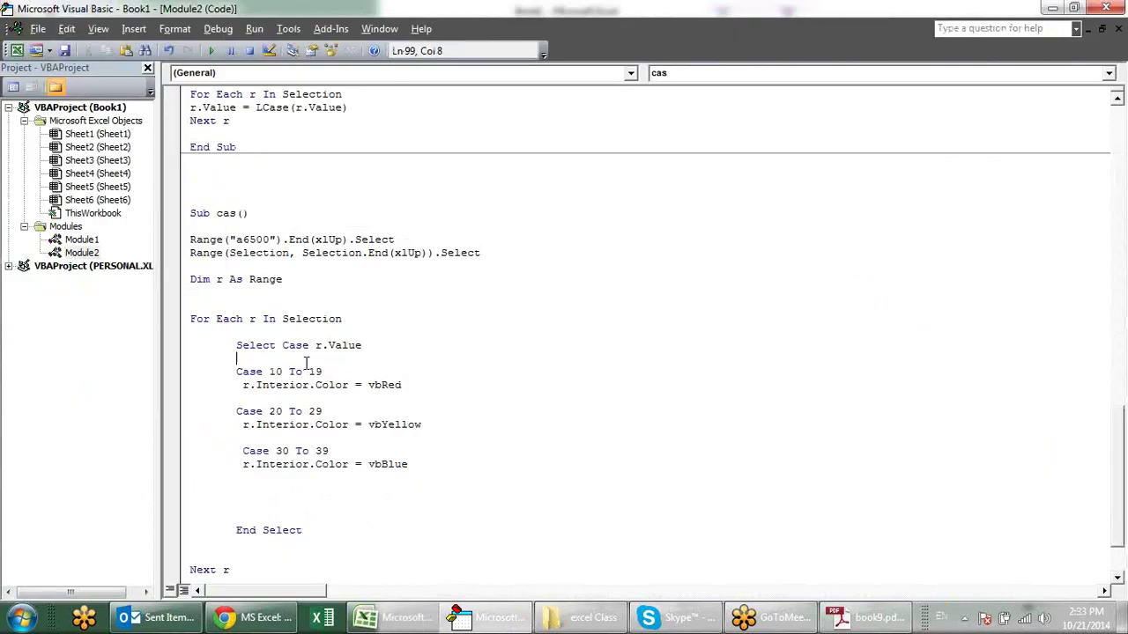
key(Up)
key(shift+Up)
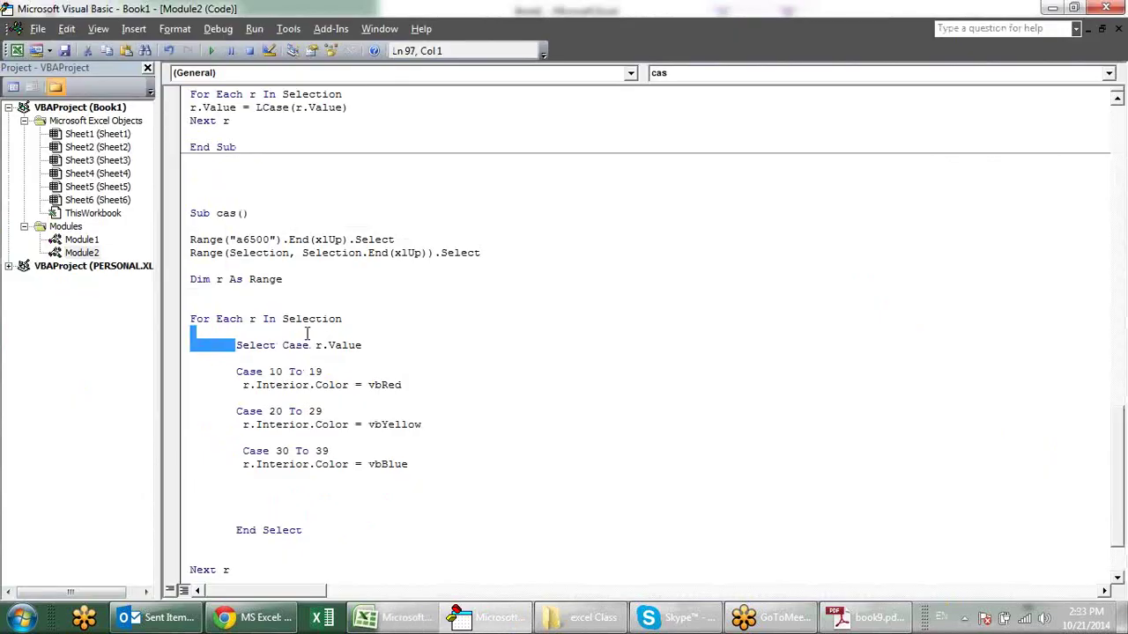
shift+click(311, 345)
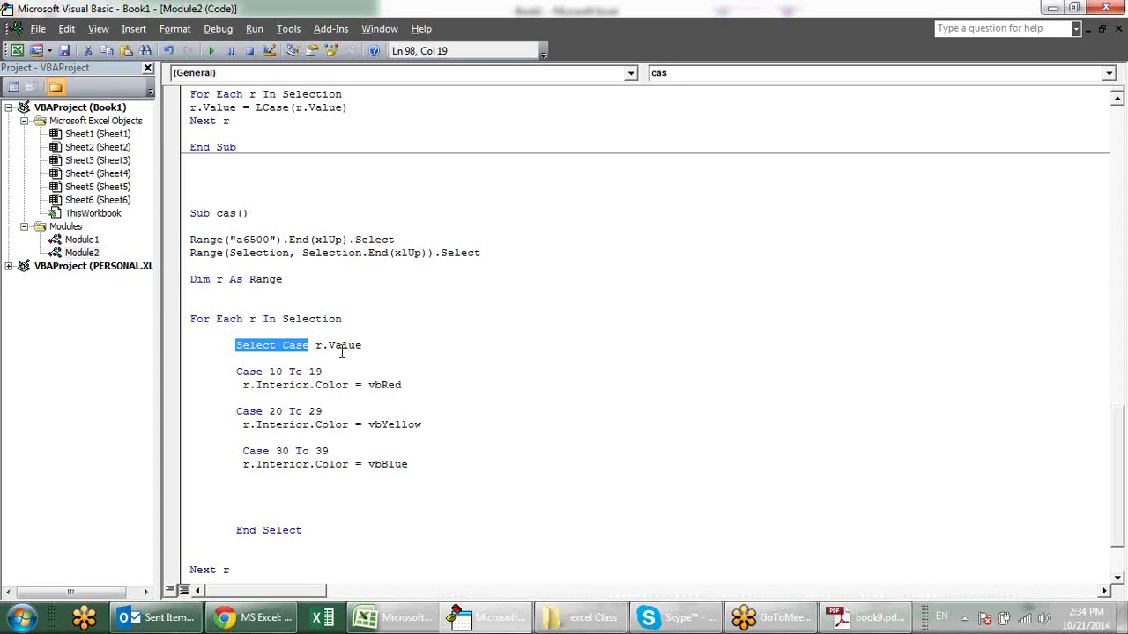
click(294, 360)
drag(255, 345, 363, 345)
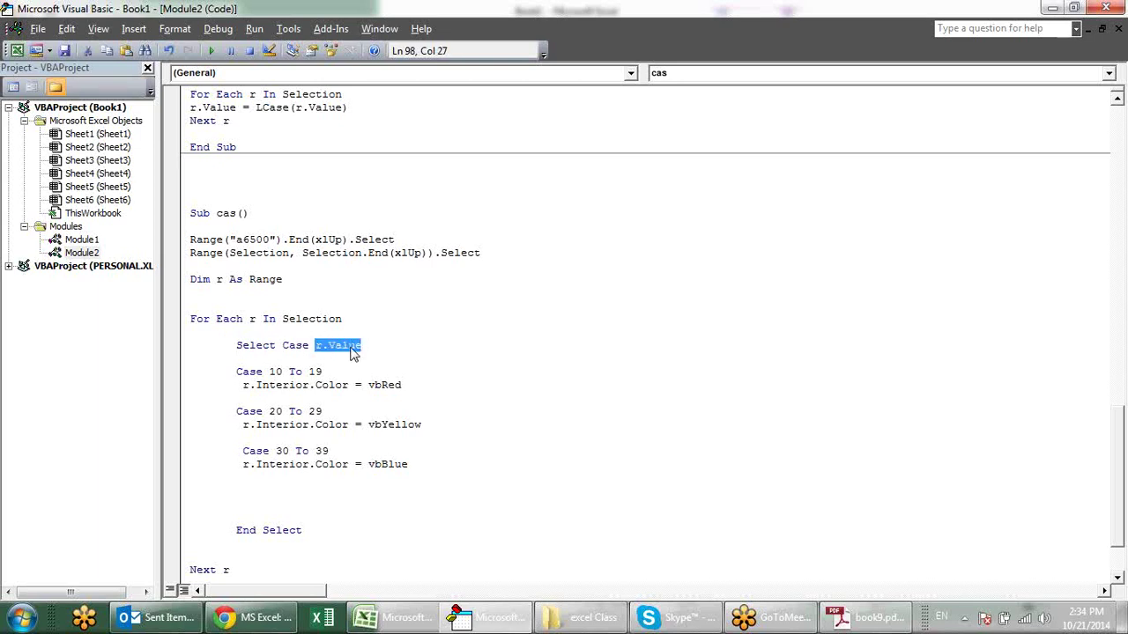
drag(246, 371, 324, 368)
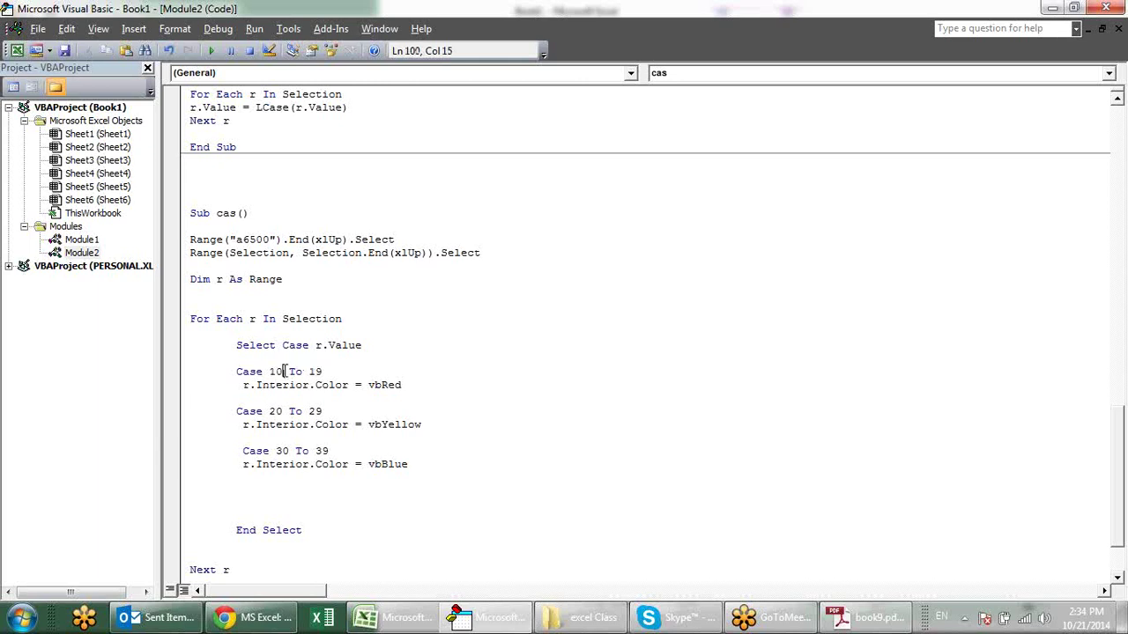
click(308, 371)
click(317, 411)
click(336, 453)
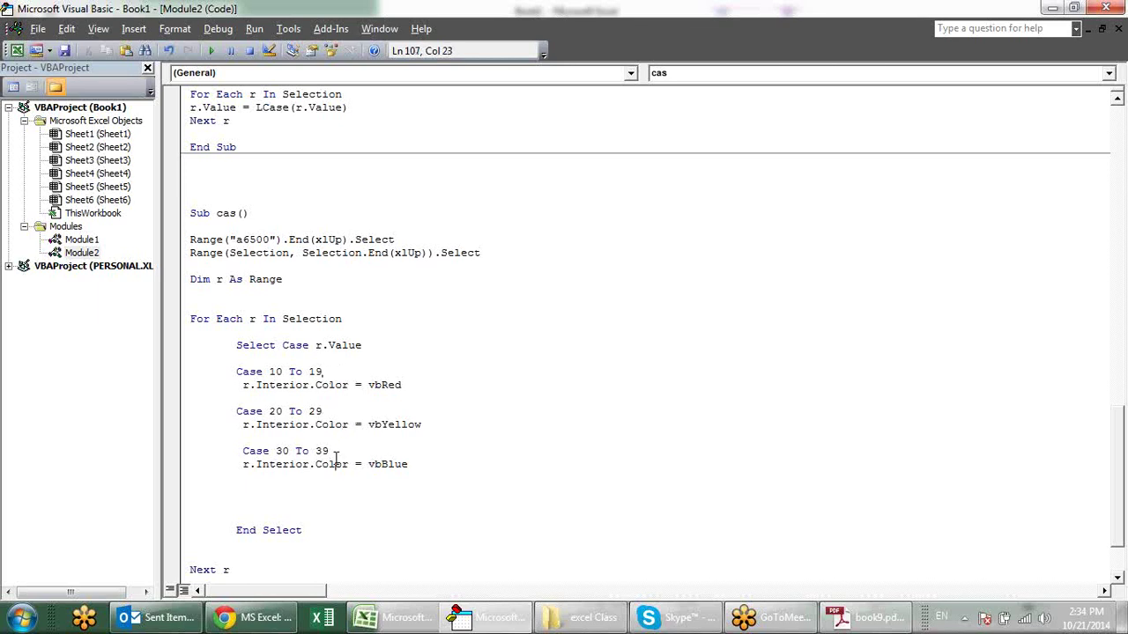
click(420, 467)
Add a Case Else branch setting r.Font.Color = vbBlue.
key(Return)
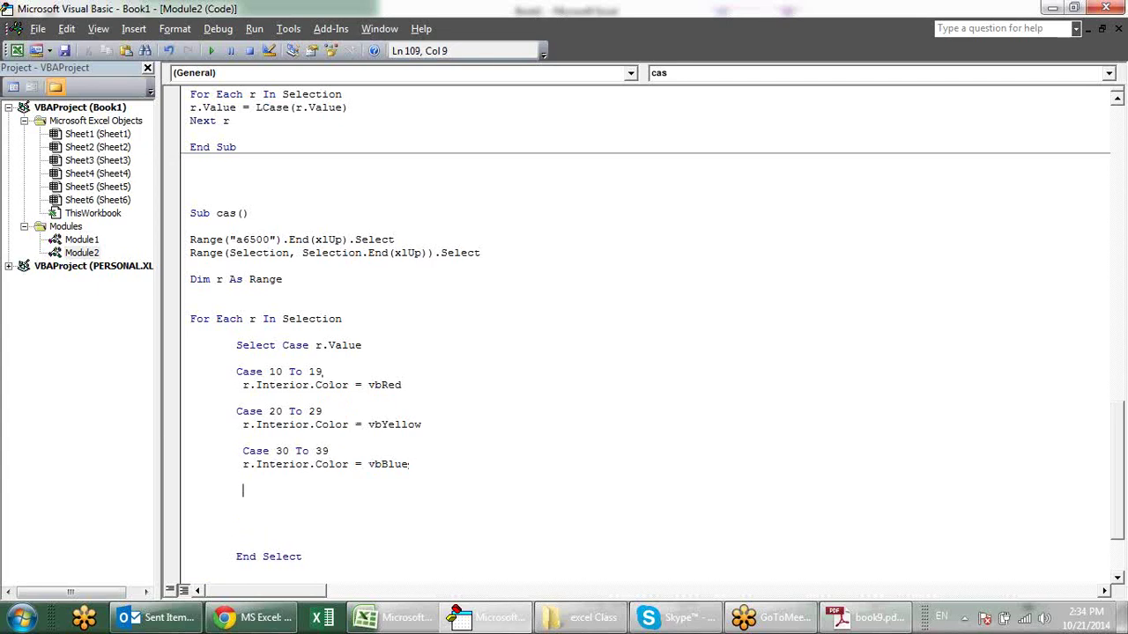
text(case e)
text(lse)
key(Return)
text(r.in)
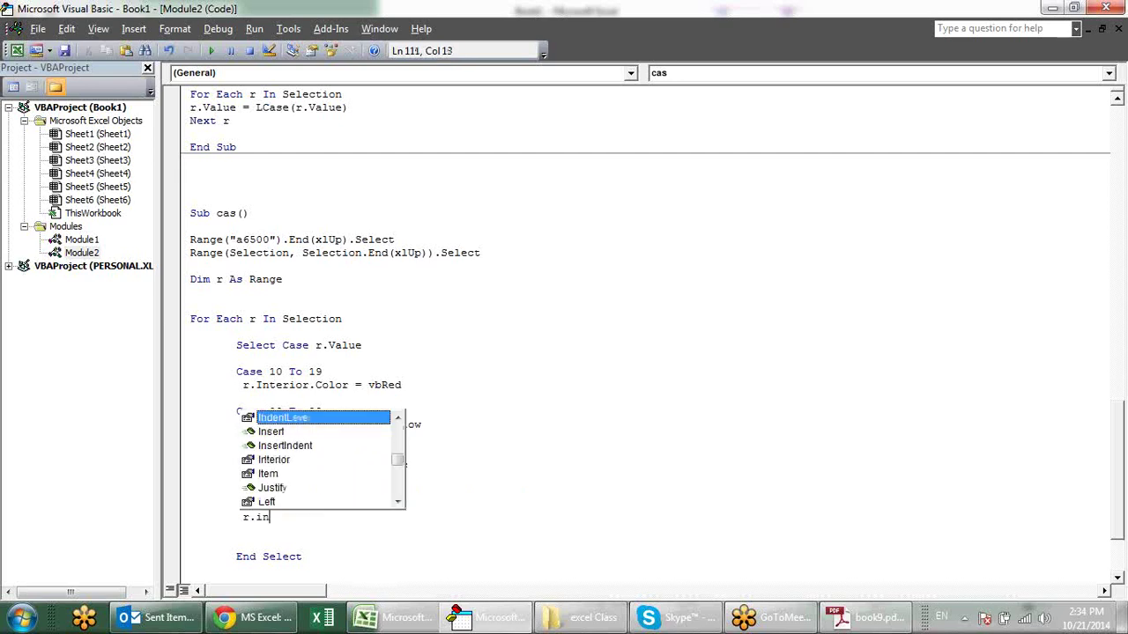
text(t)
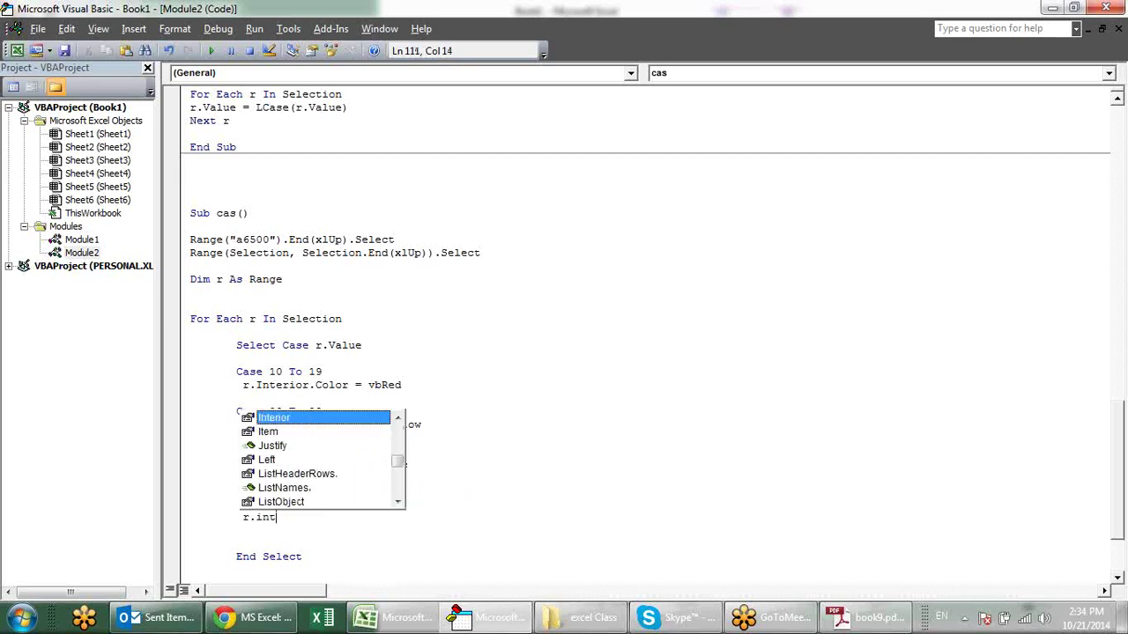
key(BackSpace)
key(BackSpace)
key(BackSpace)
text(fo)
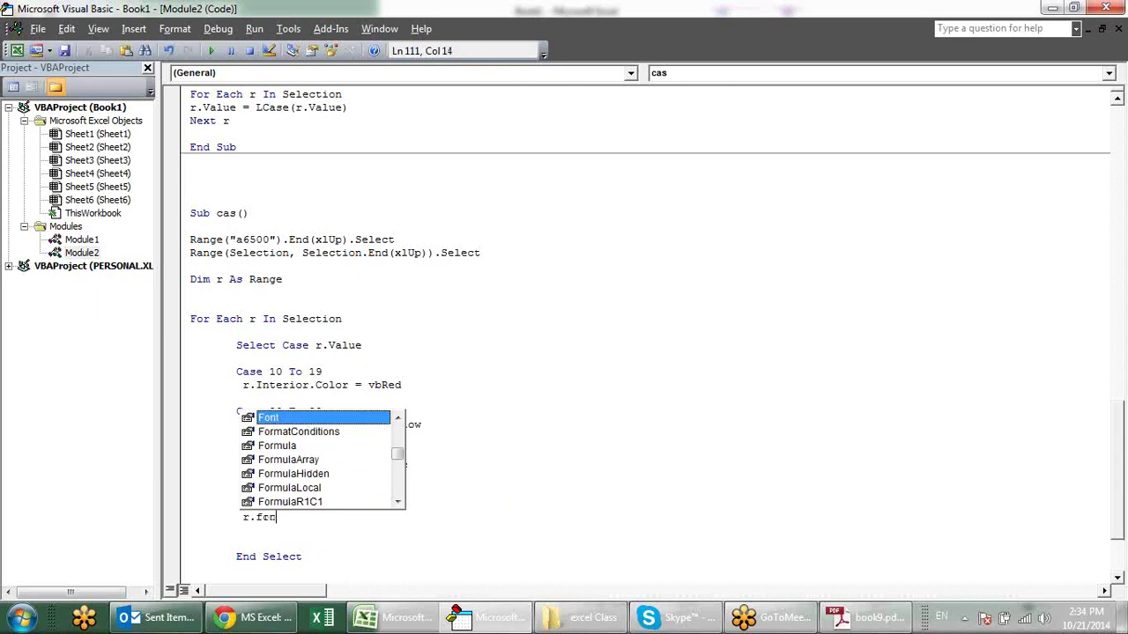
text(.)
text(co)
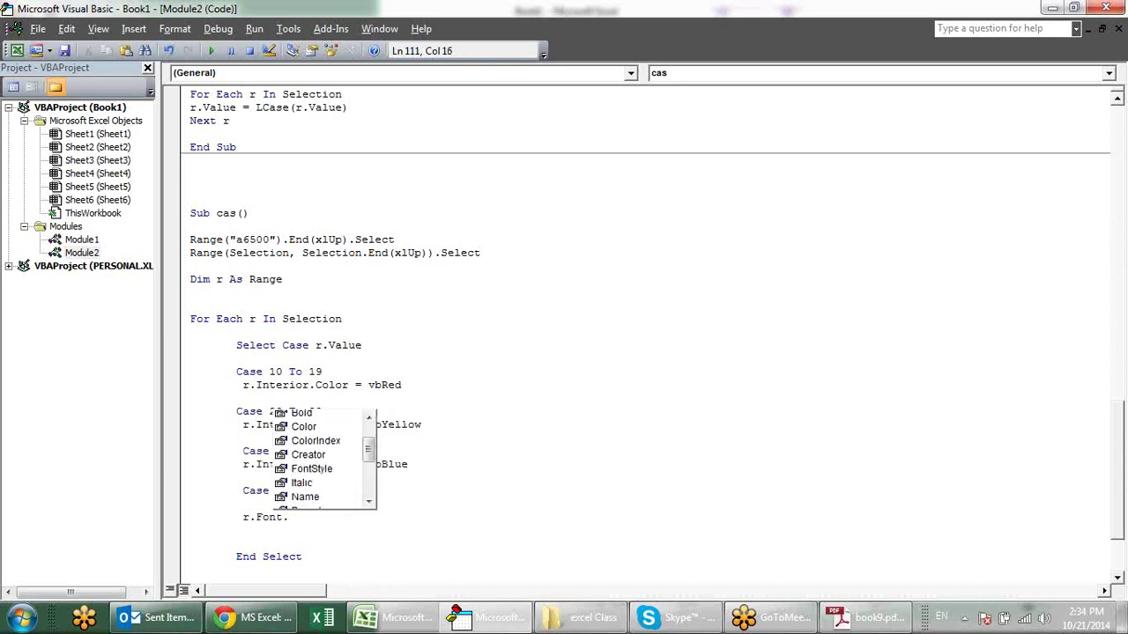
key(Tab)
text(=)
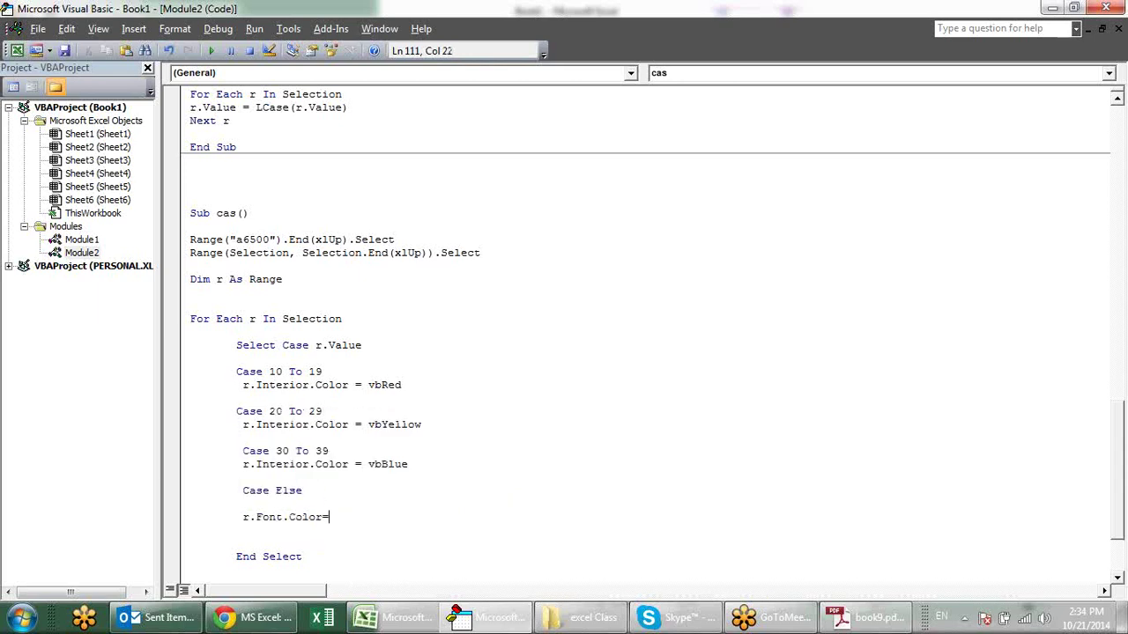
text(vb)
text(blue)
key(Return)
Run the cas macro and check the Sheet5 result.
key(alt+F11)
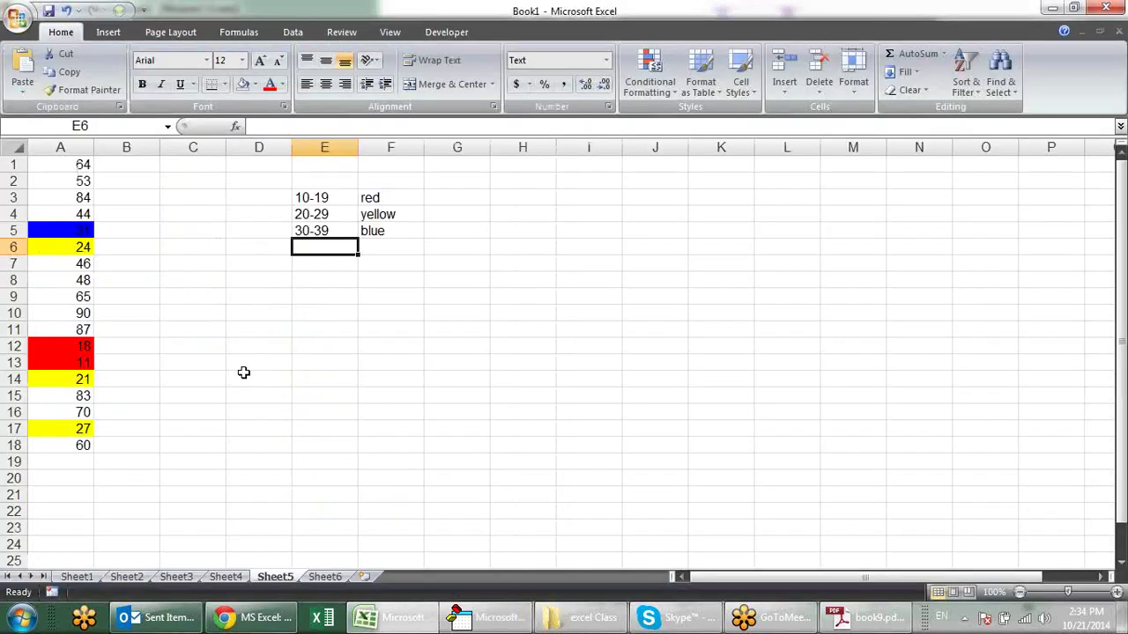
key(alt+F11)
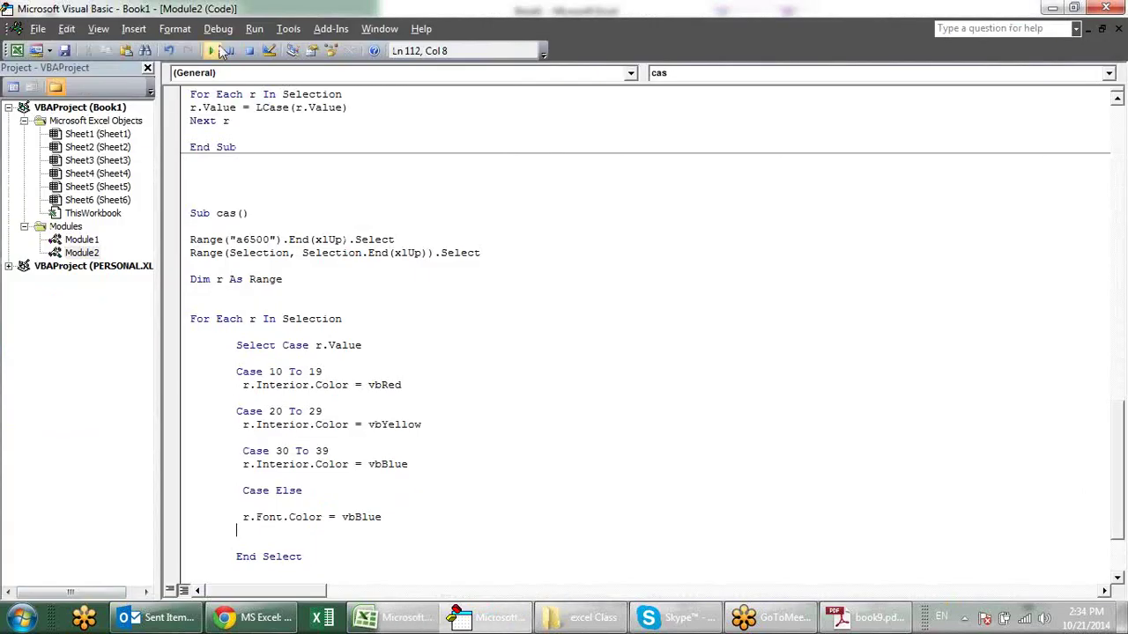
click(211, 50)
key(alt+F11)
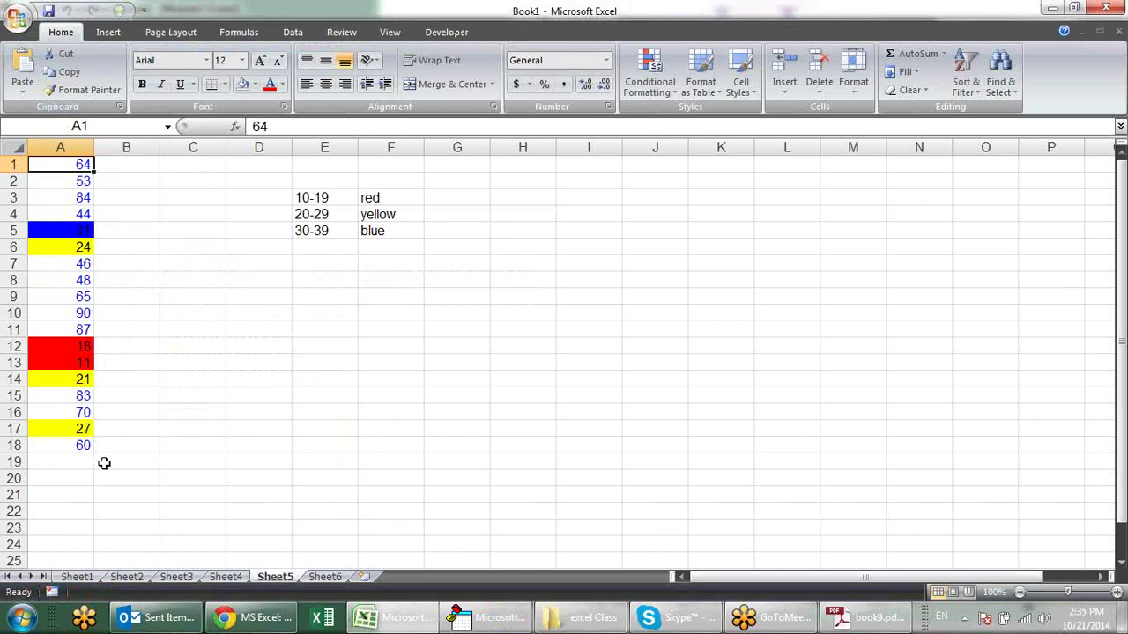
key(alt+F11)
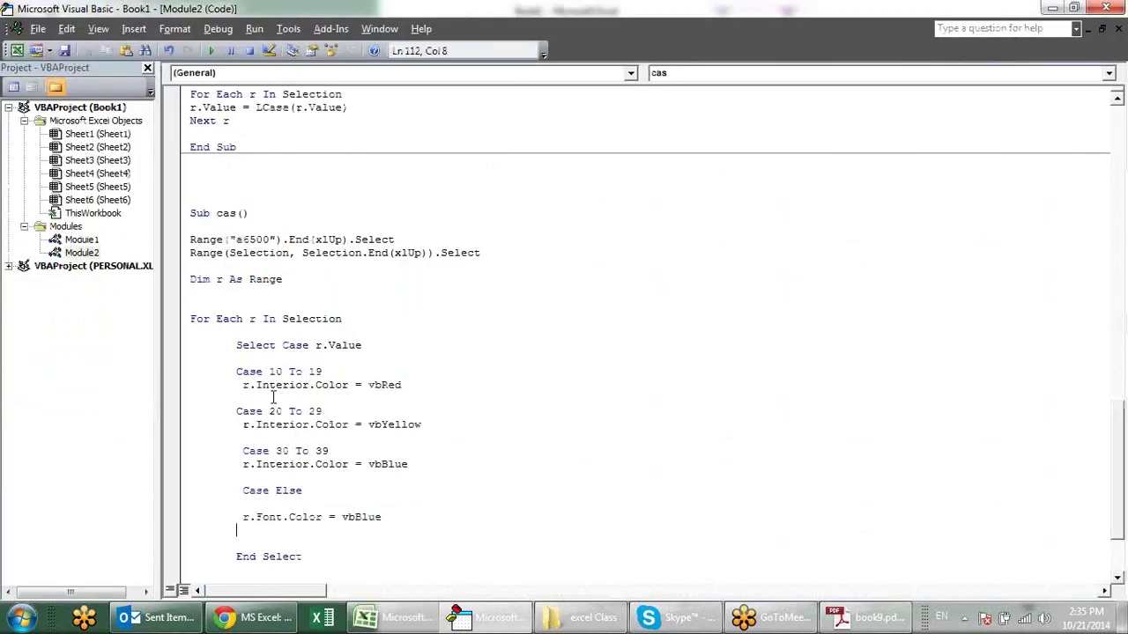
In Module1, highlight the LRegion test and the North, South and East result values.
double_click(81, 240)
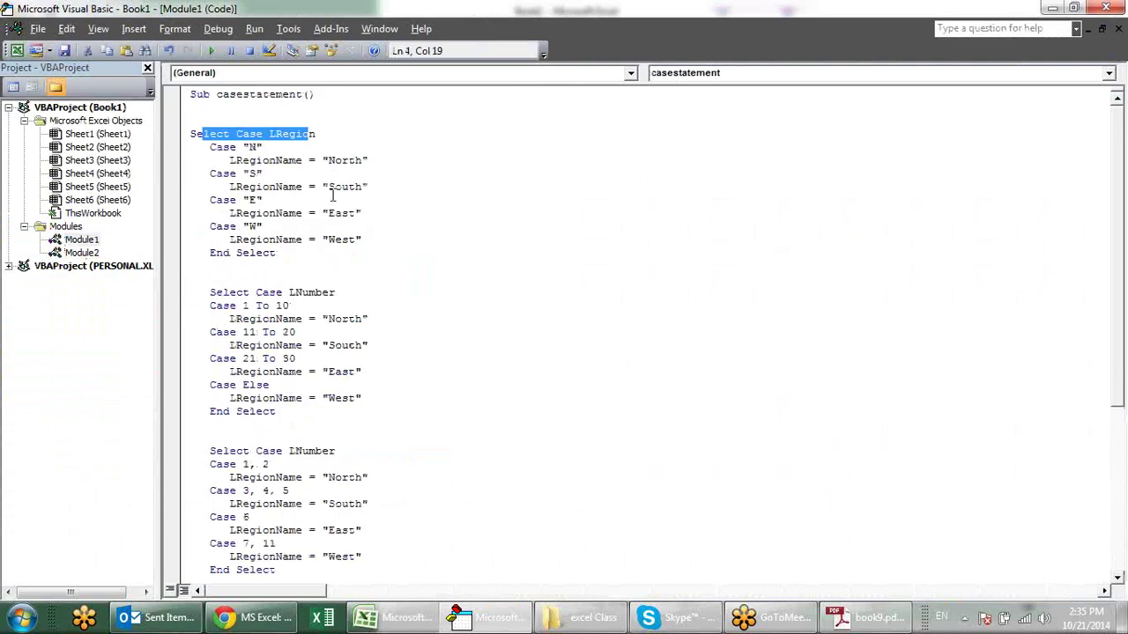
click(410, 208)
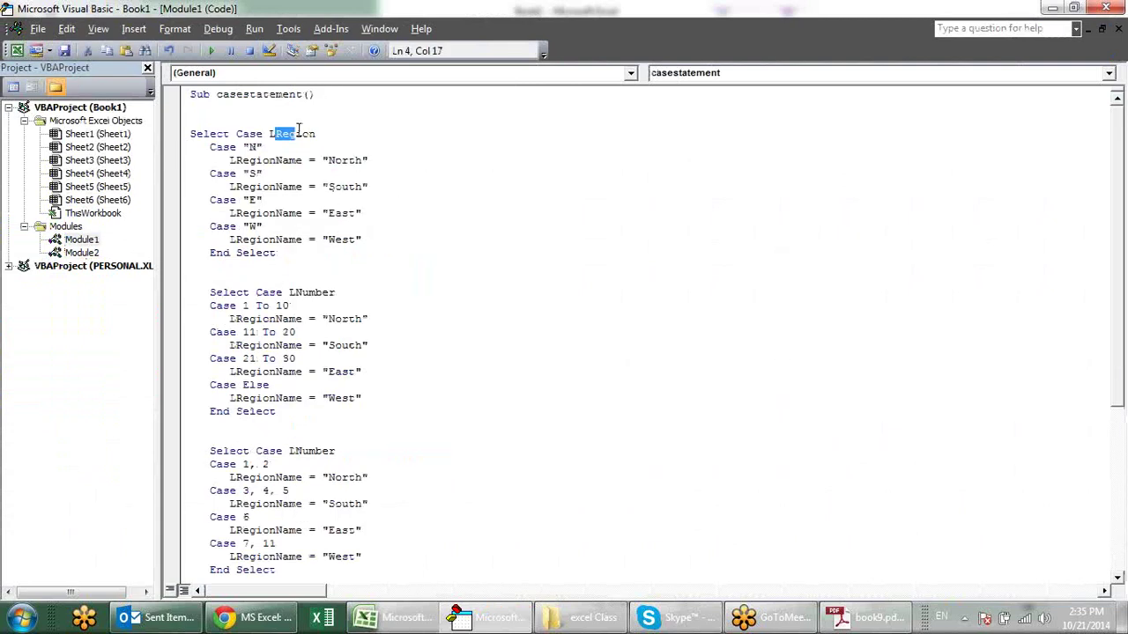
drag(275, 134, 317, 134)
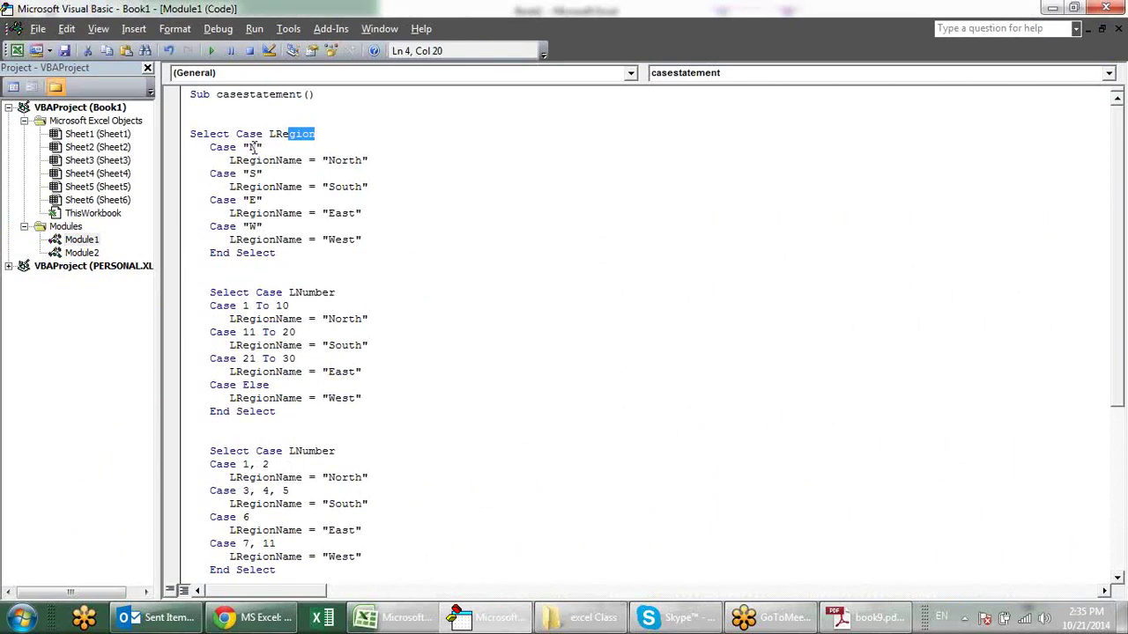
click(256, 147)
drag(328, 159, 362, 160)
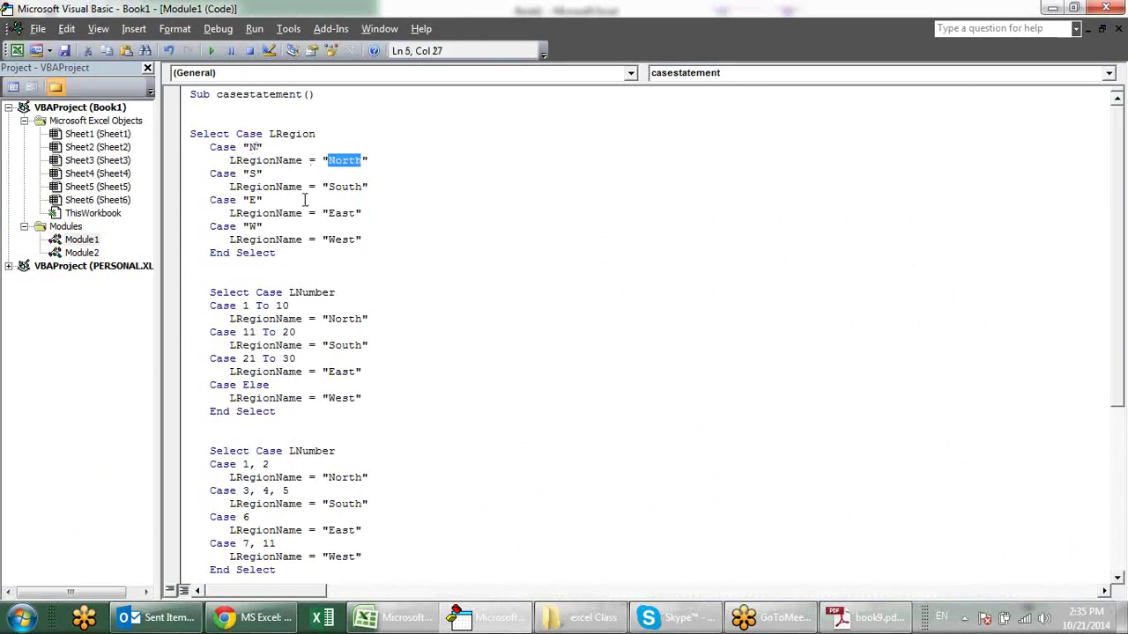
click(254, 179)
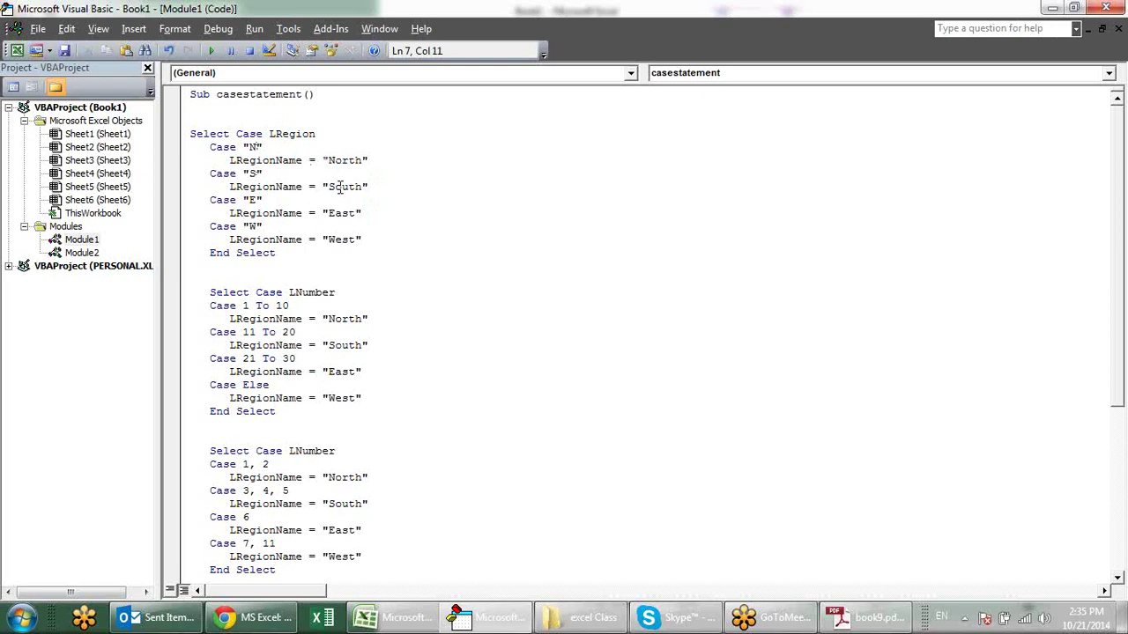
mouse_move(341, 187)
mouse_down()
mouse_move(359, 187)
mouse_move(356, 239)
mouse_up()
click(250, 200)
click(340, 227)
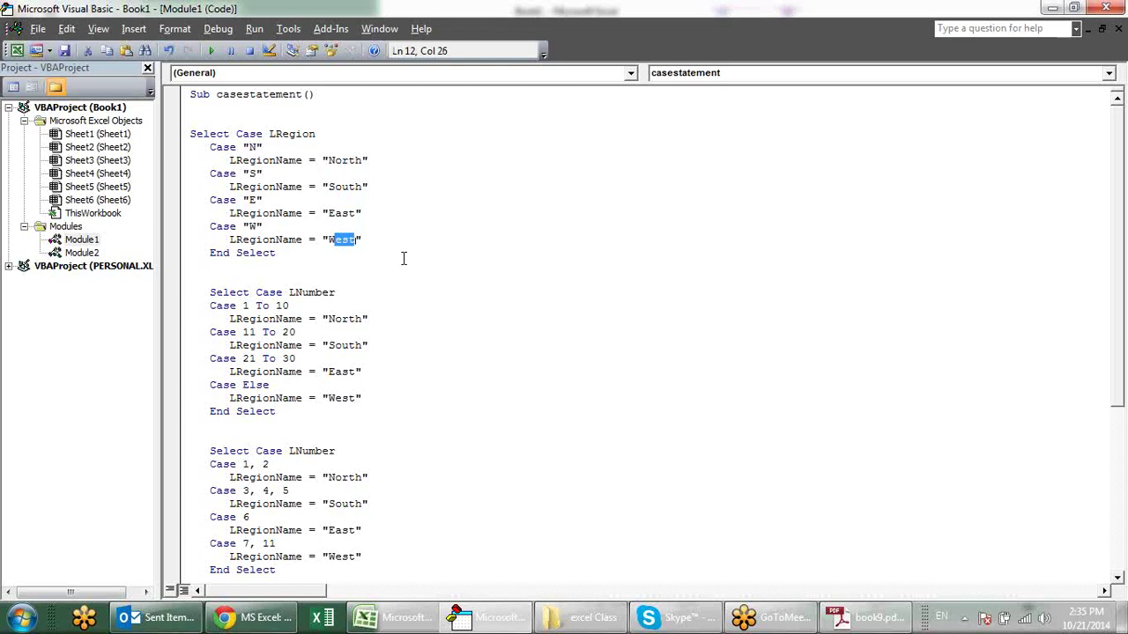
click(277, 255)
Highlight the numeric range cases such as 21 To 30 and the Case Else fallback.
scroll(359, 331, down, 1)
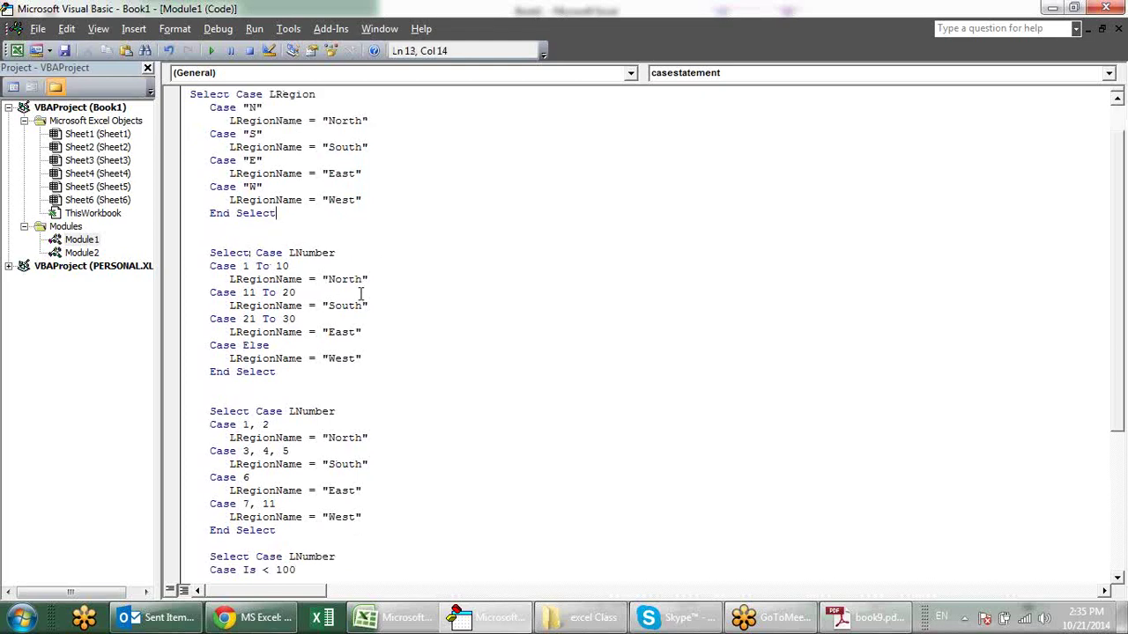
drag(308, 254, 325, 255)
mouse_move(243, 265)
mouse_down()
mouse_move(289, 266)
mouse_move(283, 292)
mouse_move(296, 285)
mouse_up()
drag(243, 318, 296, 319)
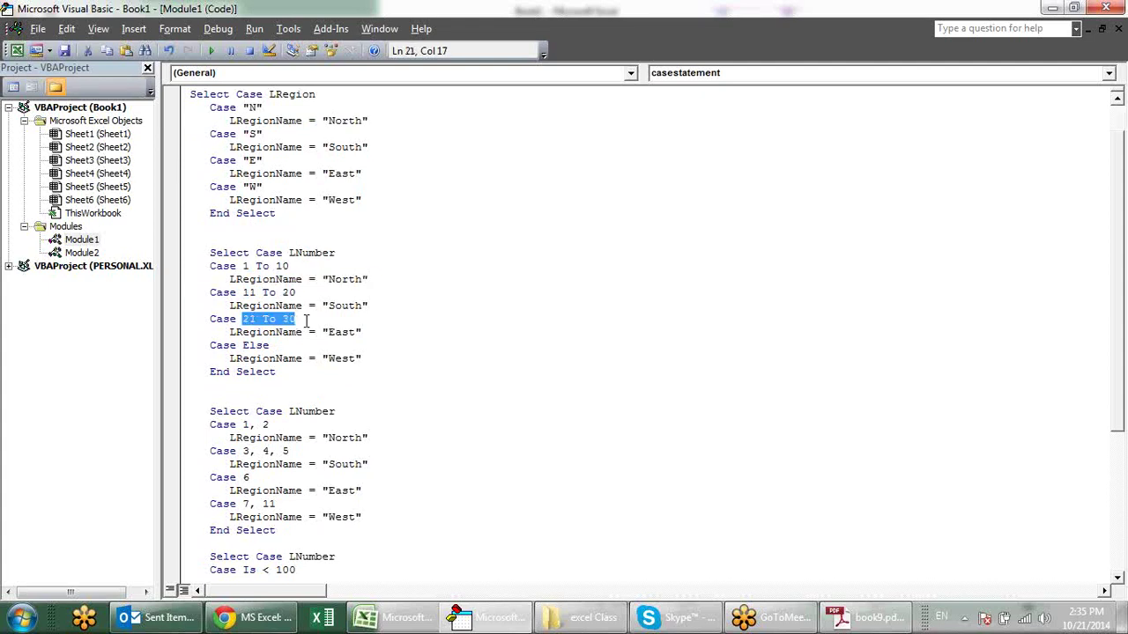
double_click(249, 344)
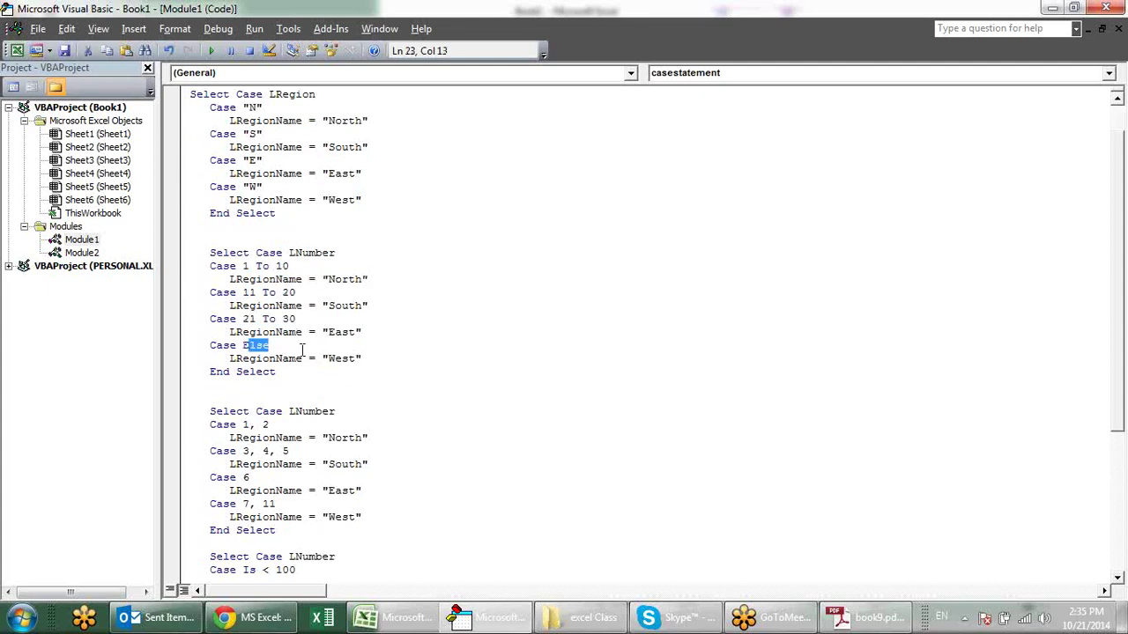
click(306, 347)
scroll(456, 347, down, 2)
Go through Module1's list example: Case 1, 2; 3, 4, 5; 6; 7, 11 with North/South/East results.
scroll(461, 331, down, 1)
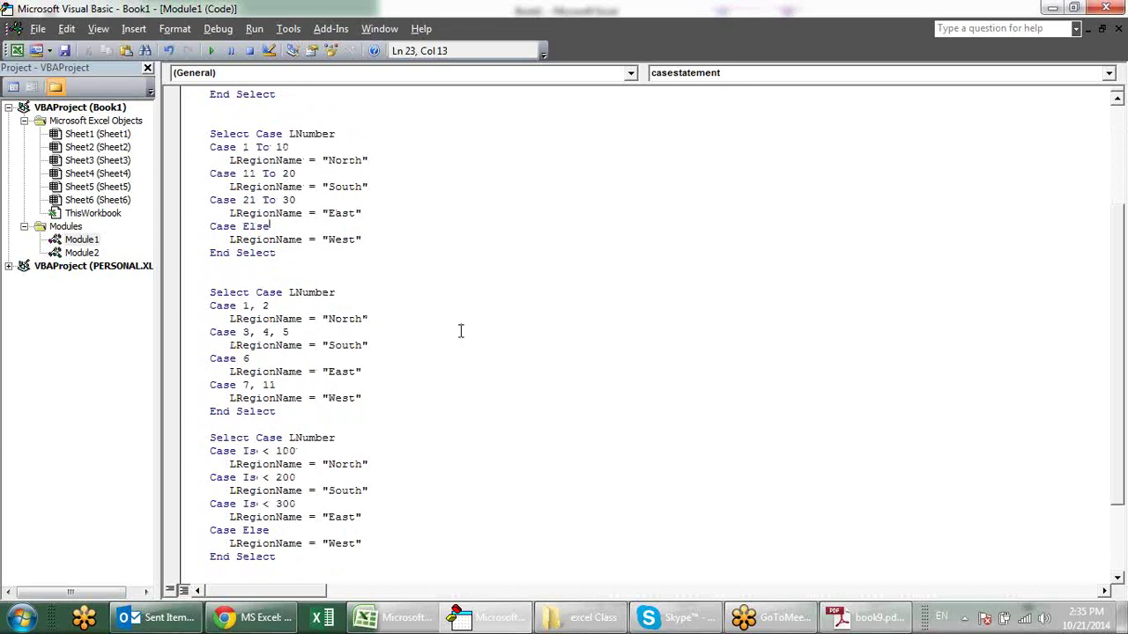
scroll(459, 330, down, 1)
scroll(460, 330, down, 1)
click(367, 240)
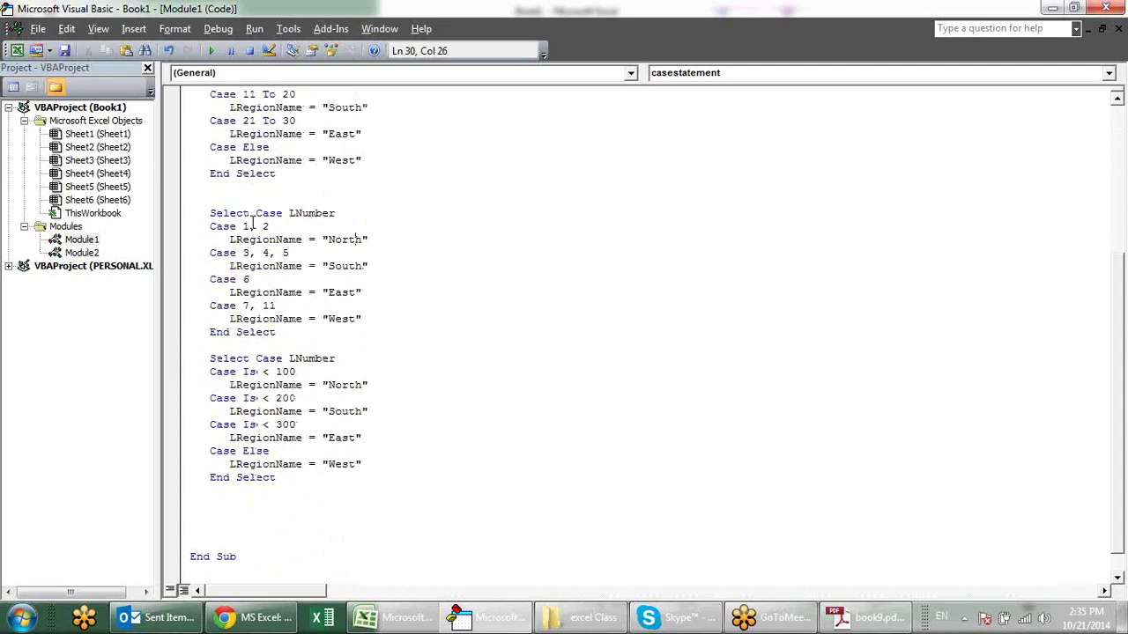
click(243, 253)
click(276, 252)
click(335, 266)
click(246, 280)
click(353, 293)
click(277, 306)
click(345, 310)
drag(300, 310, 289, 294)
click(251, 227)
Review the Is < 100 comparison case and the Case Else West result in Module1.
scroll(277, 235, down, 1)
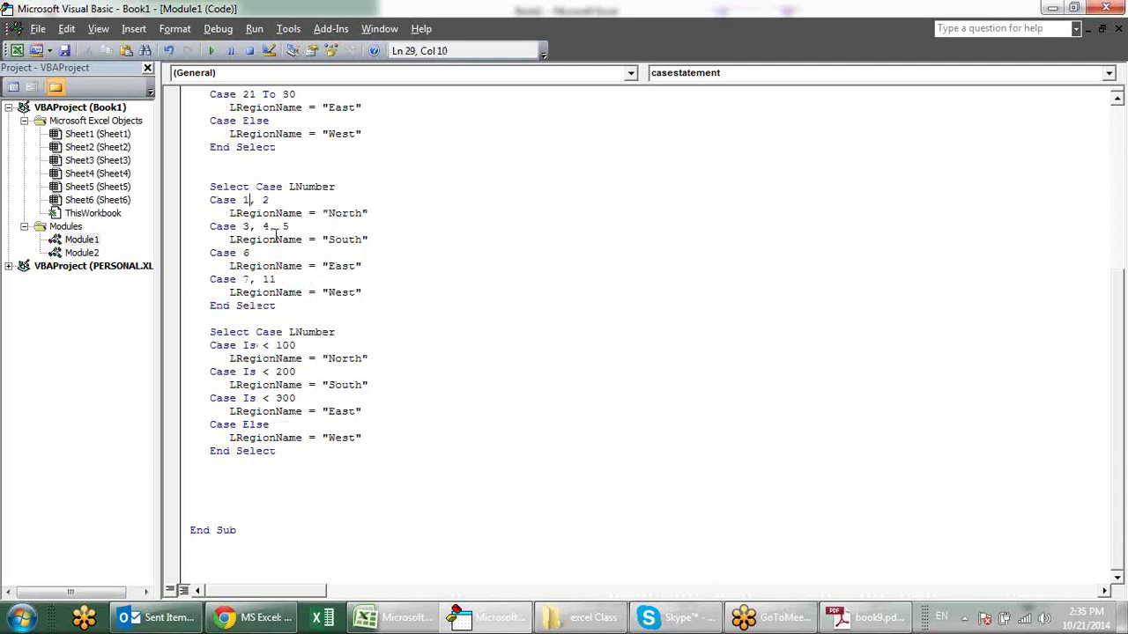
click(290, 345)
scroll(428, 424, up, 4)
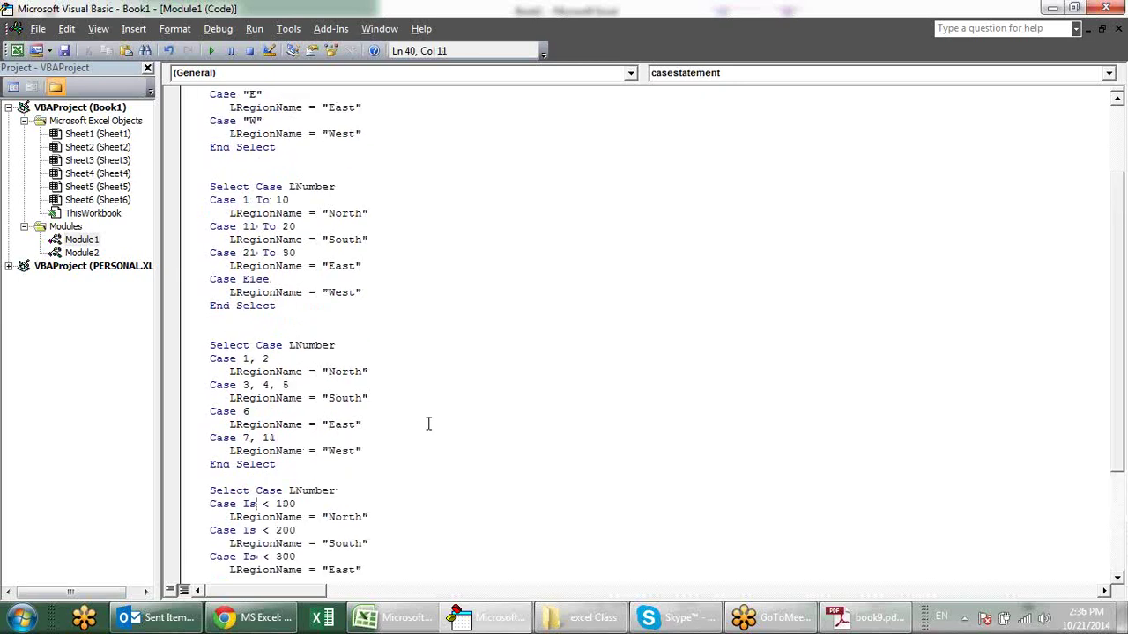
scroll(428, 424, up, 3)
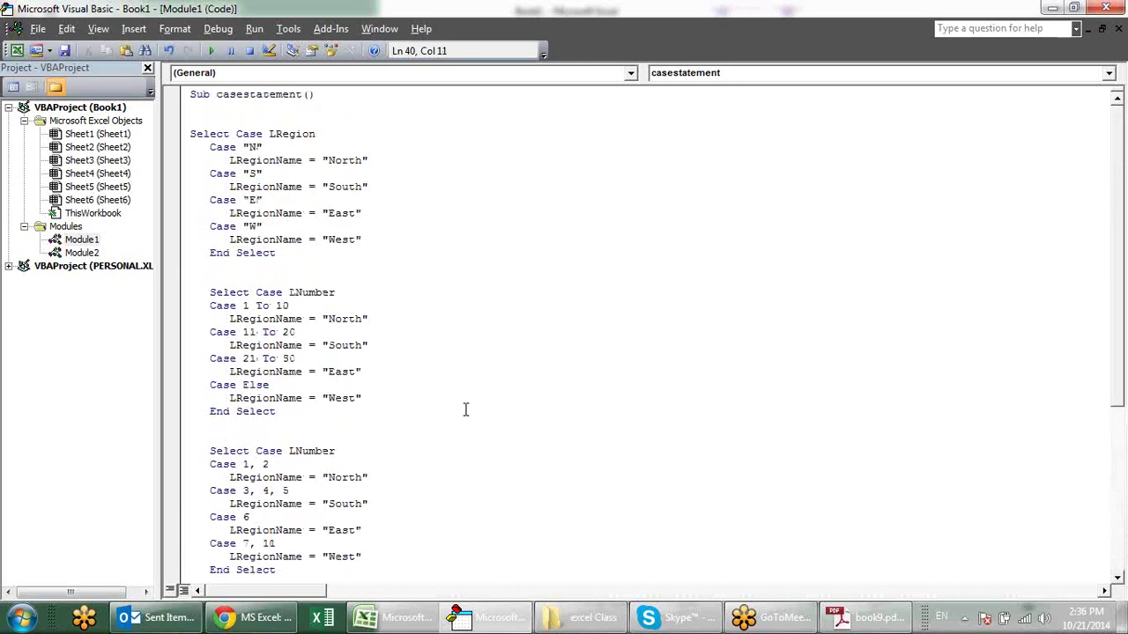
scroll(466, 409, down, 3)
scroll(467, 405, down, 1)
scroll(468, 403, down, 2)
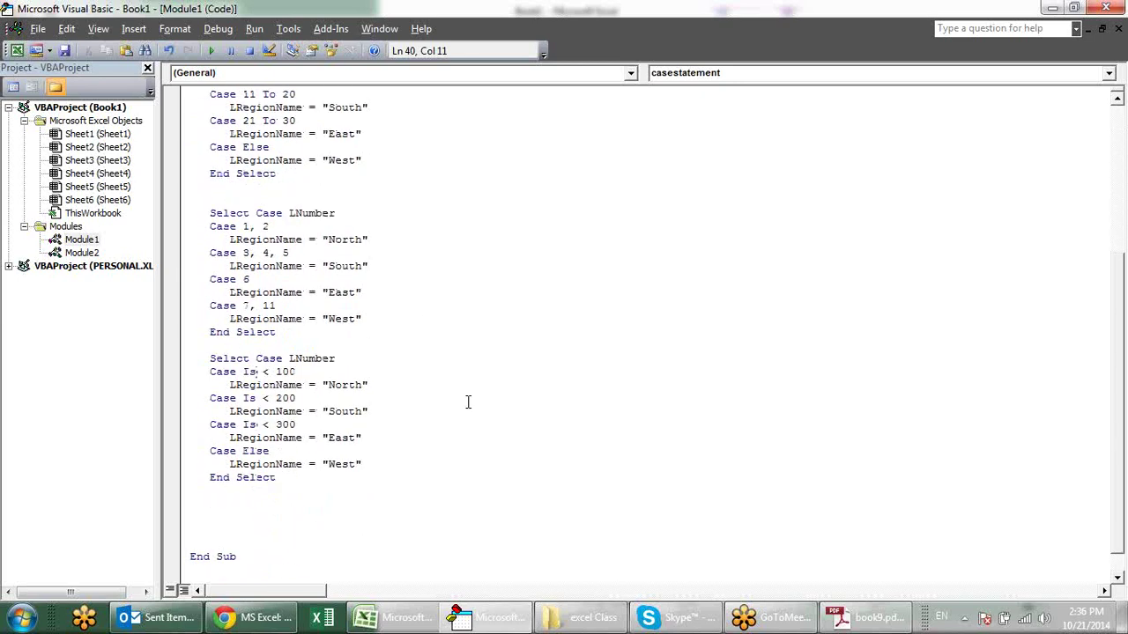
scroll(468, 402, up, 2)
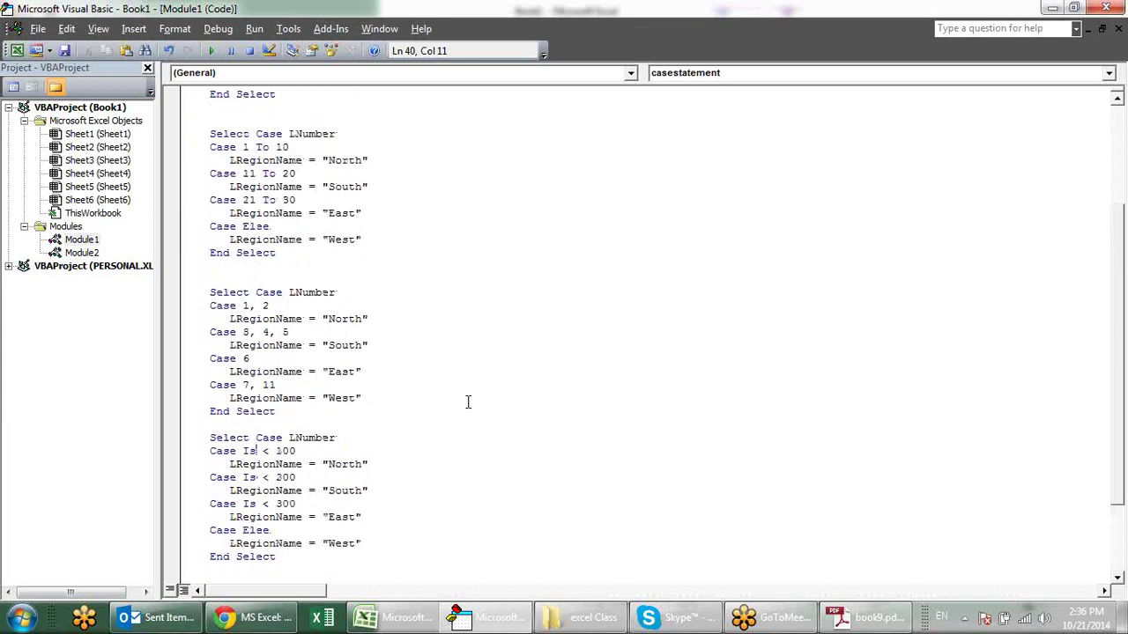
scroll(468, 403, up, 2)
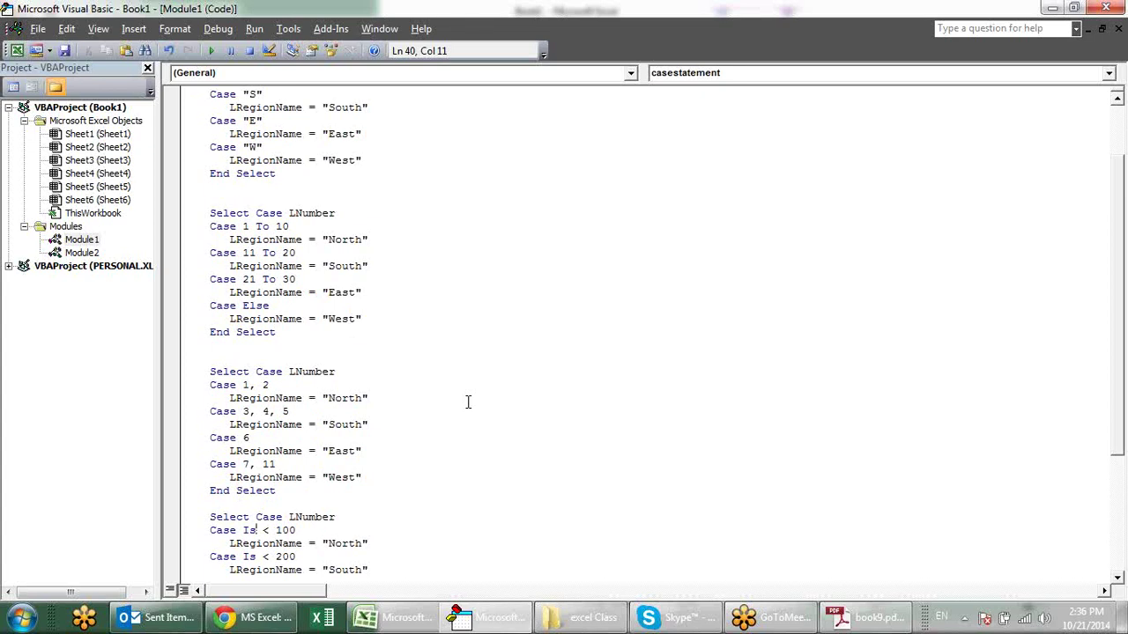
click(372, 317)
scroll(393, 281, up, 2)
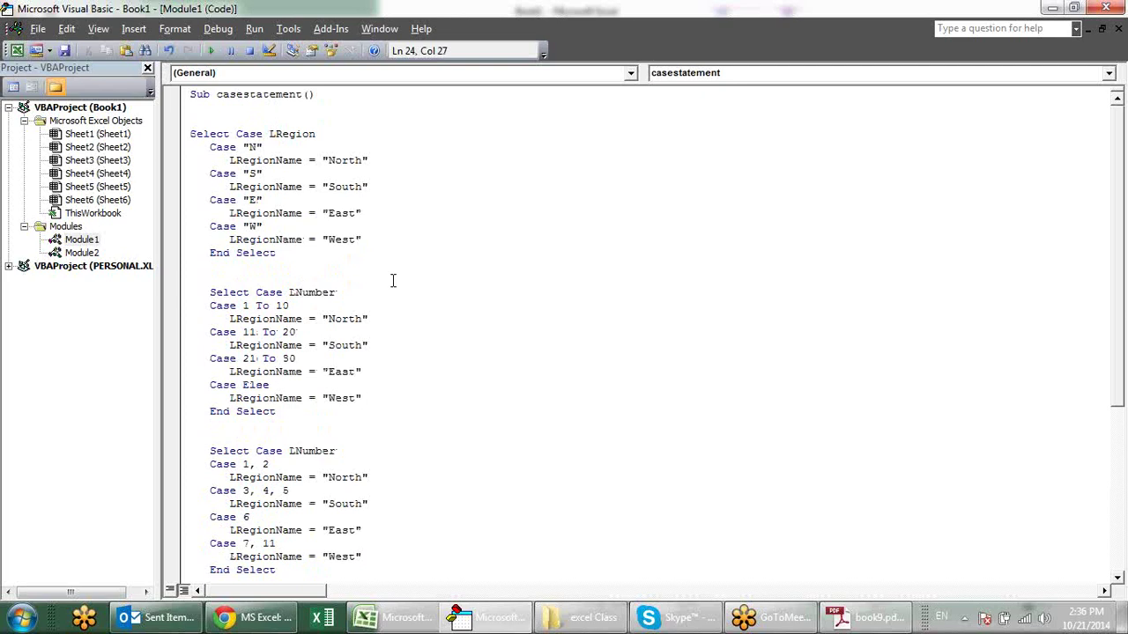
Return to Module2's cas macro and place the caret in its code.
click(393, 280)
scroll(393, 280, down, 2)
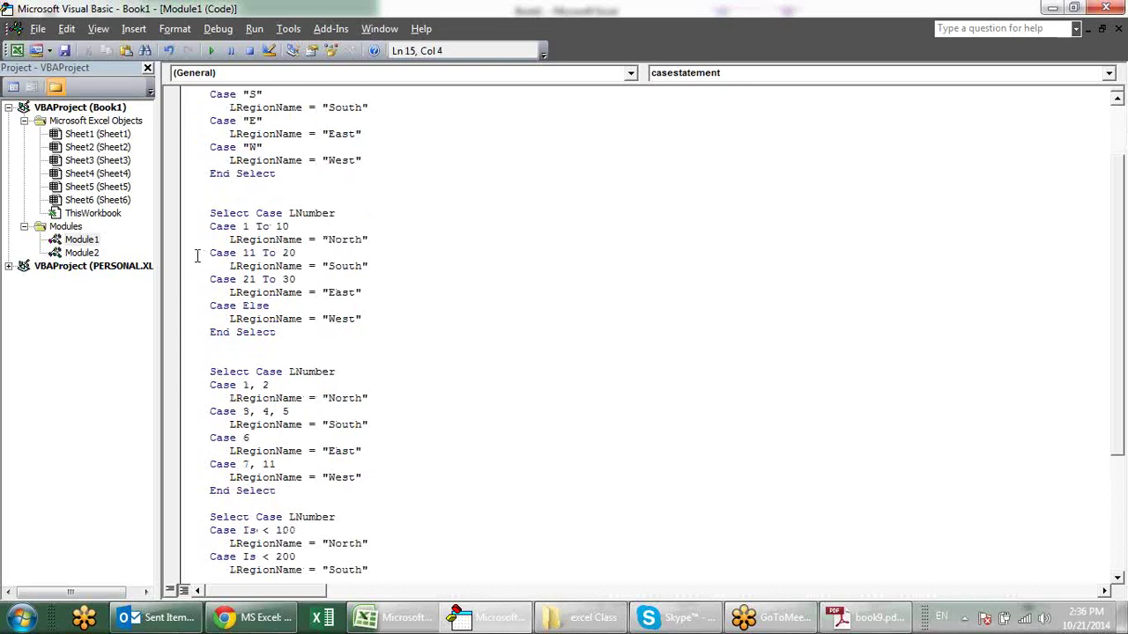
scroll(197, 256, up, 2)
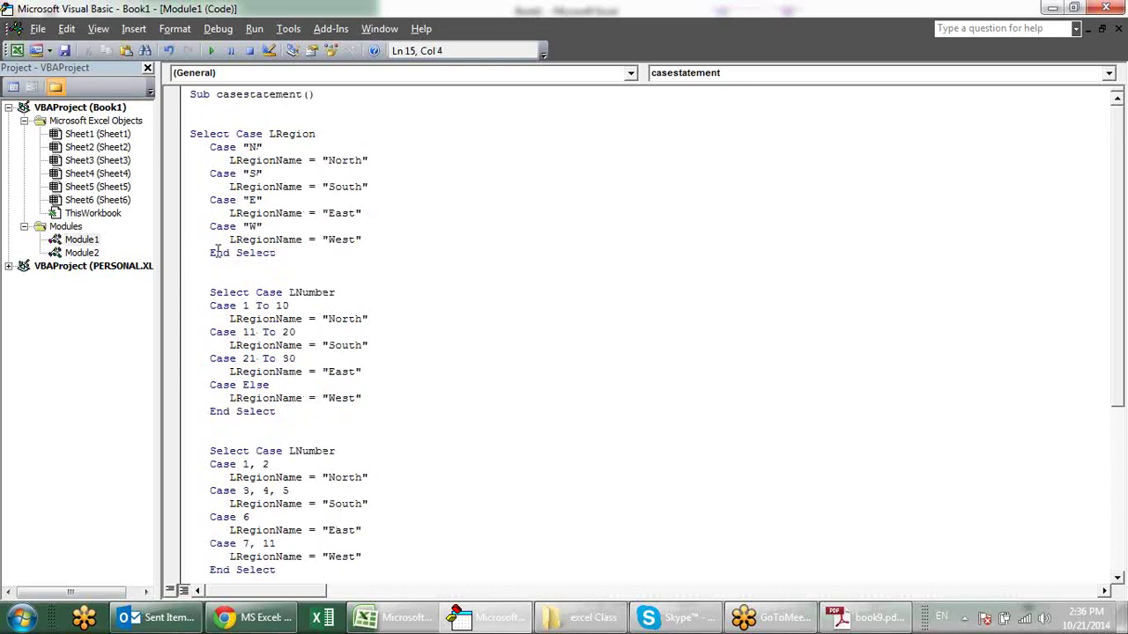
double_click(95, 253)
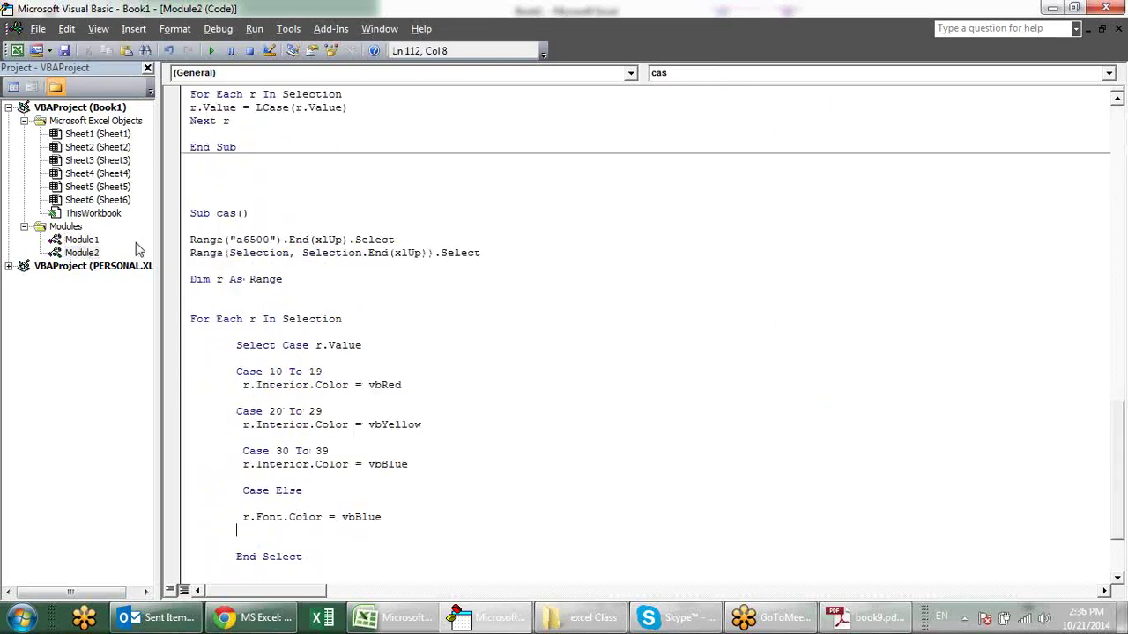
click(343, 239)
scroll(524, 223, down, 3)
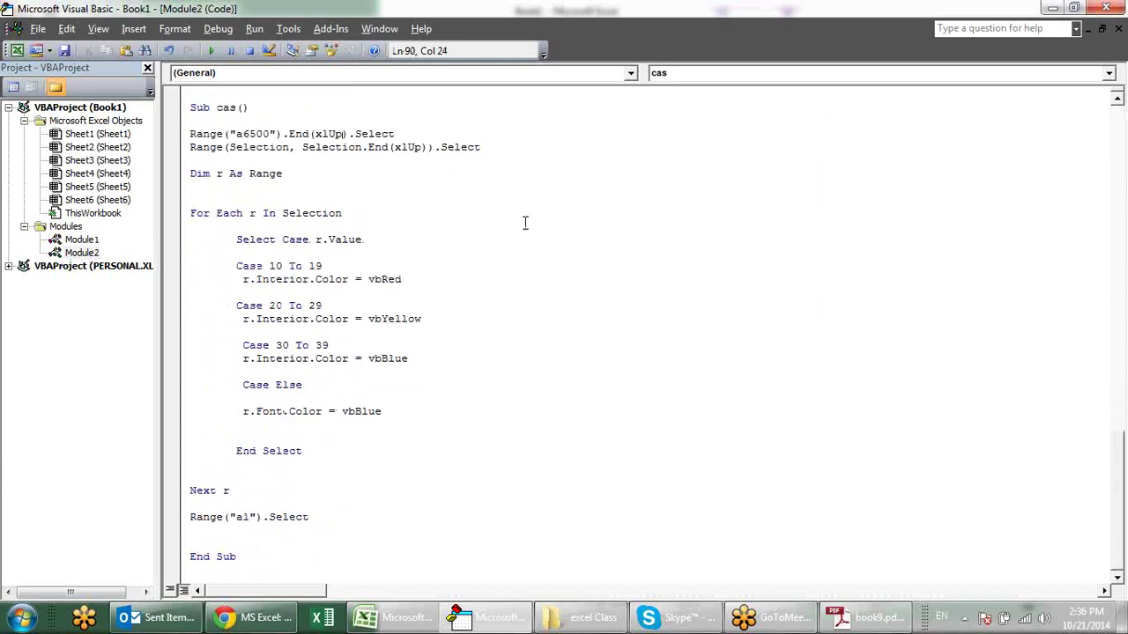